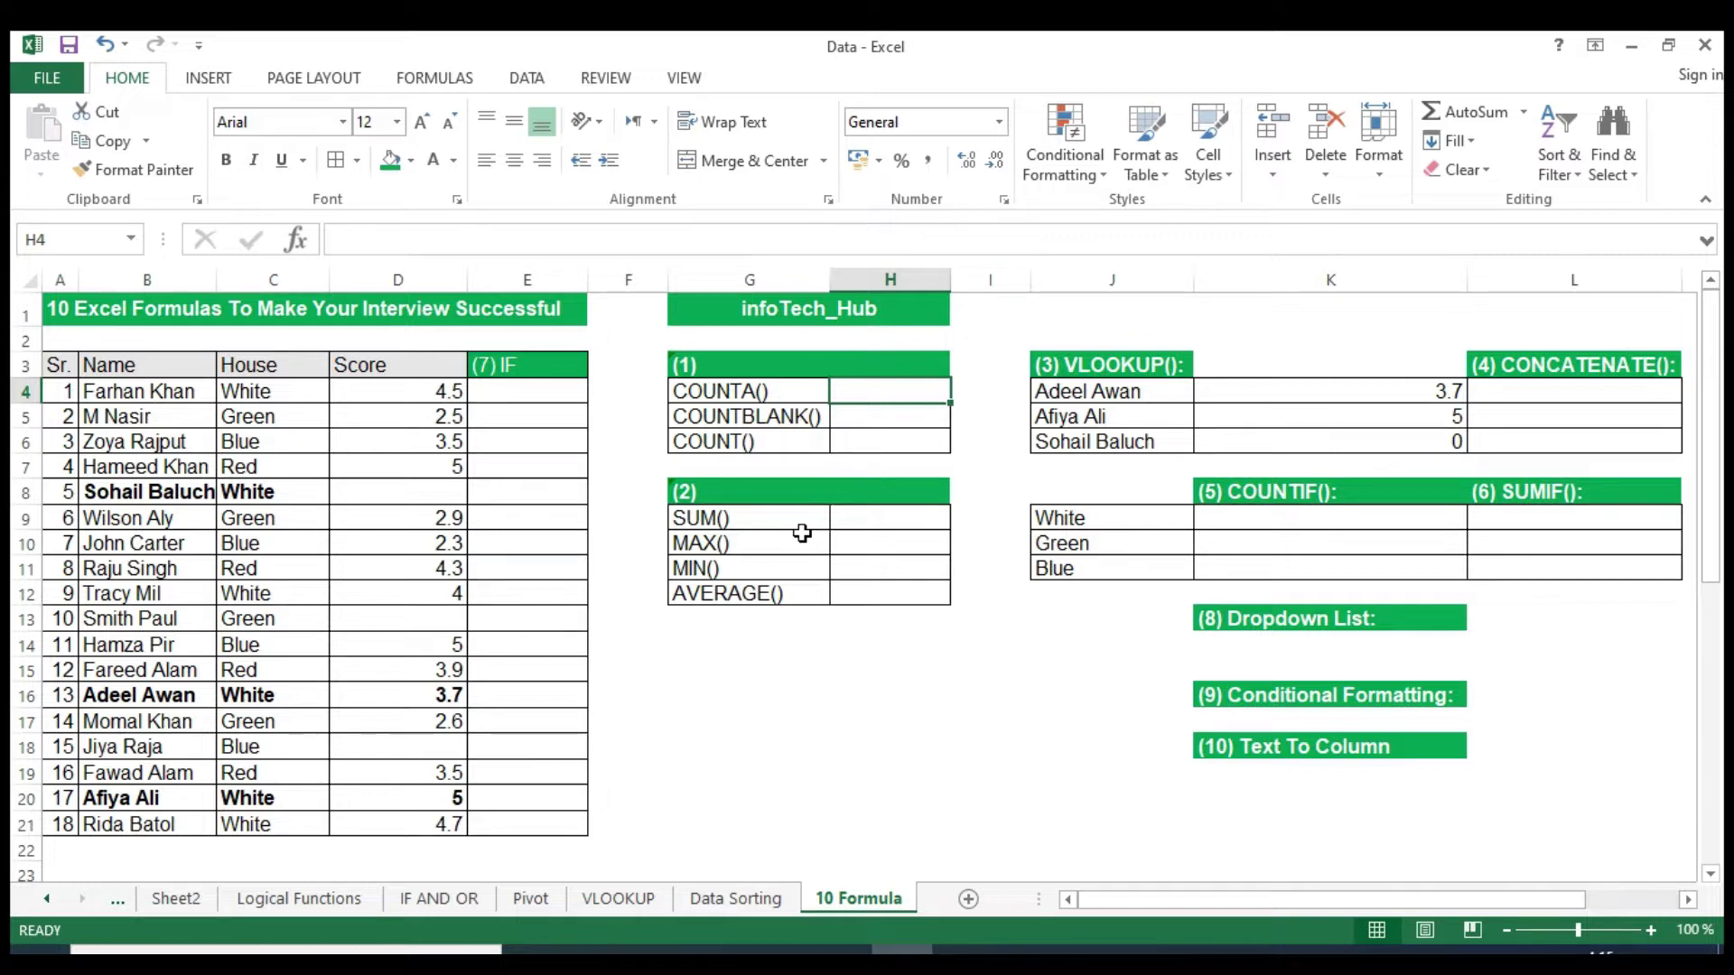
Point out the COUNTBLANK() cell, the Name, House and Score columns, and the COUNTA() label.
left_click(857, 420)
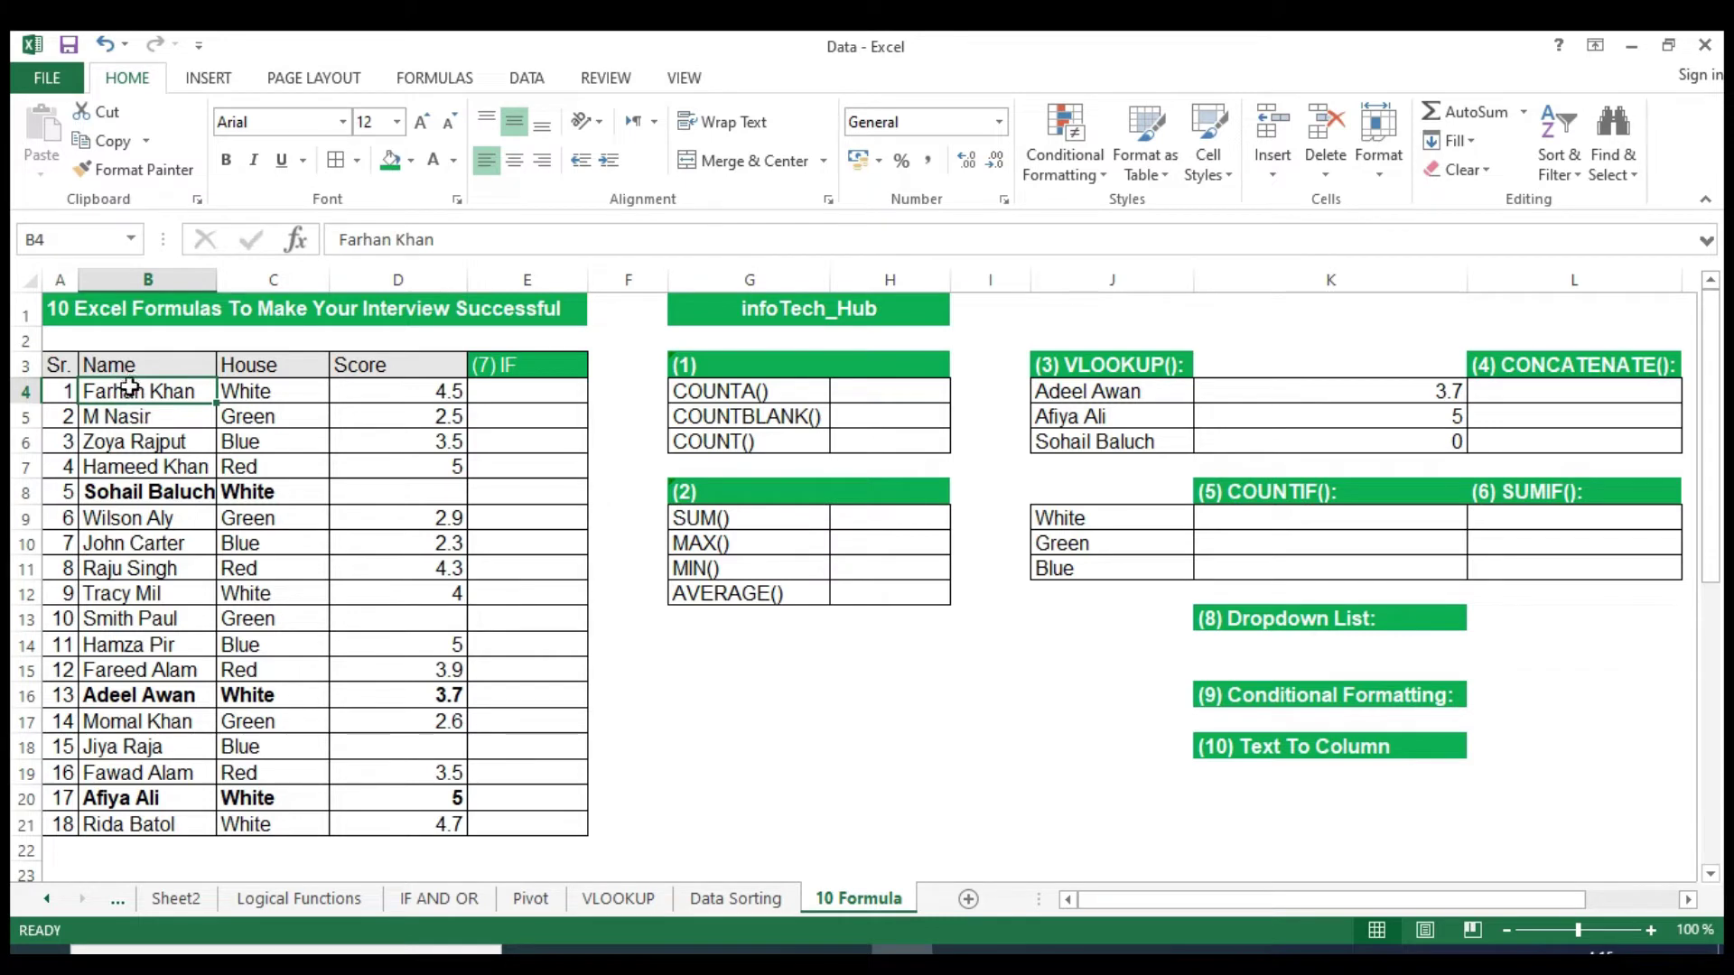
left_click_drag(116, 365, 176, 782)
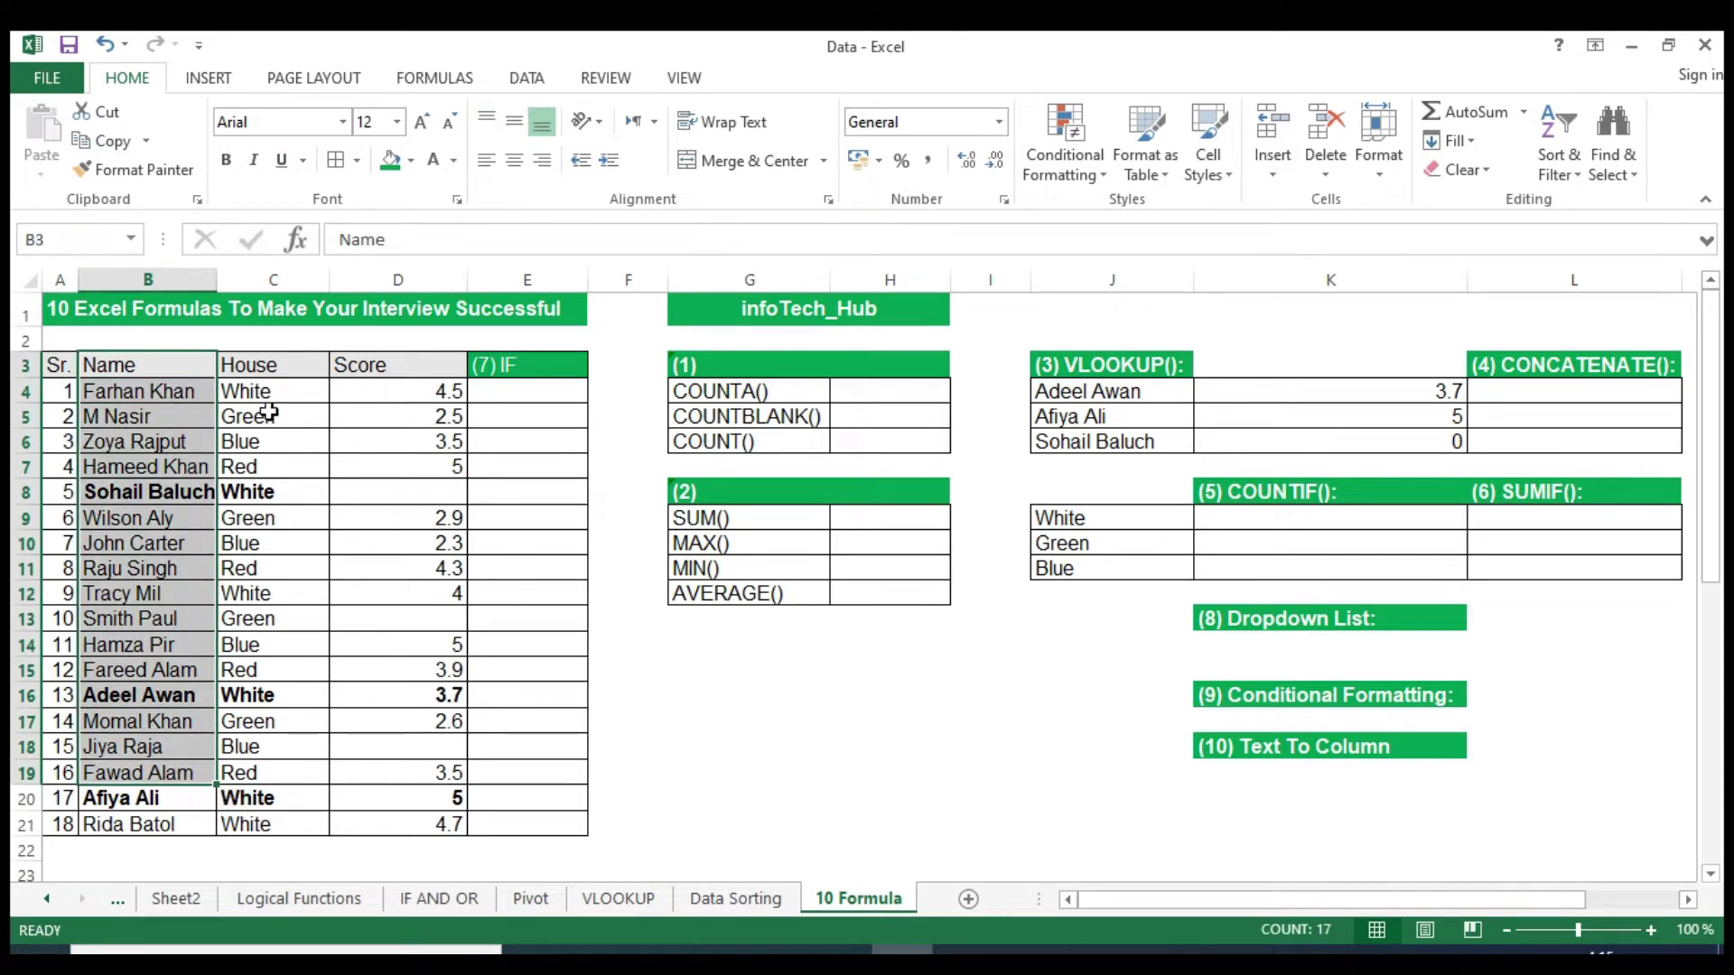
left_click_drag(263, 365, 278, 734)
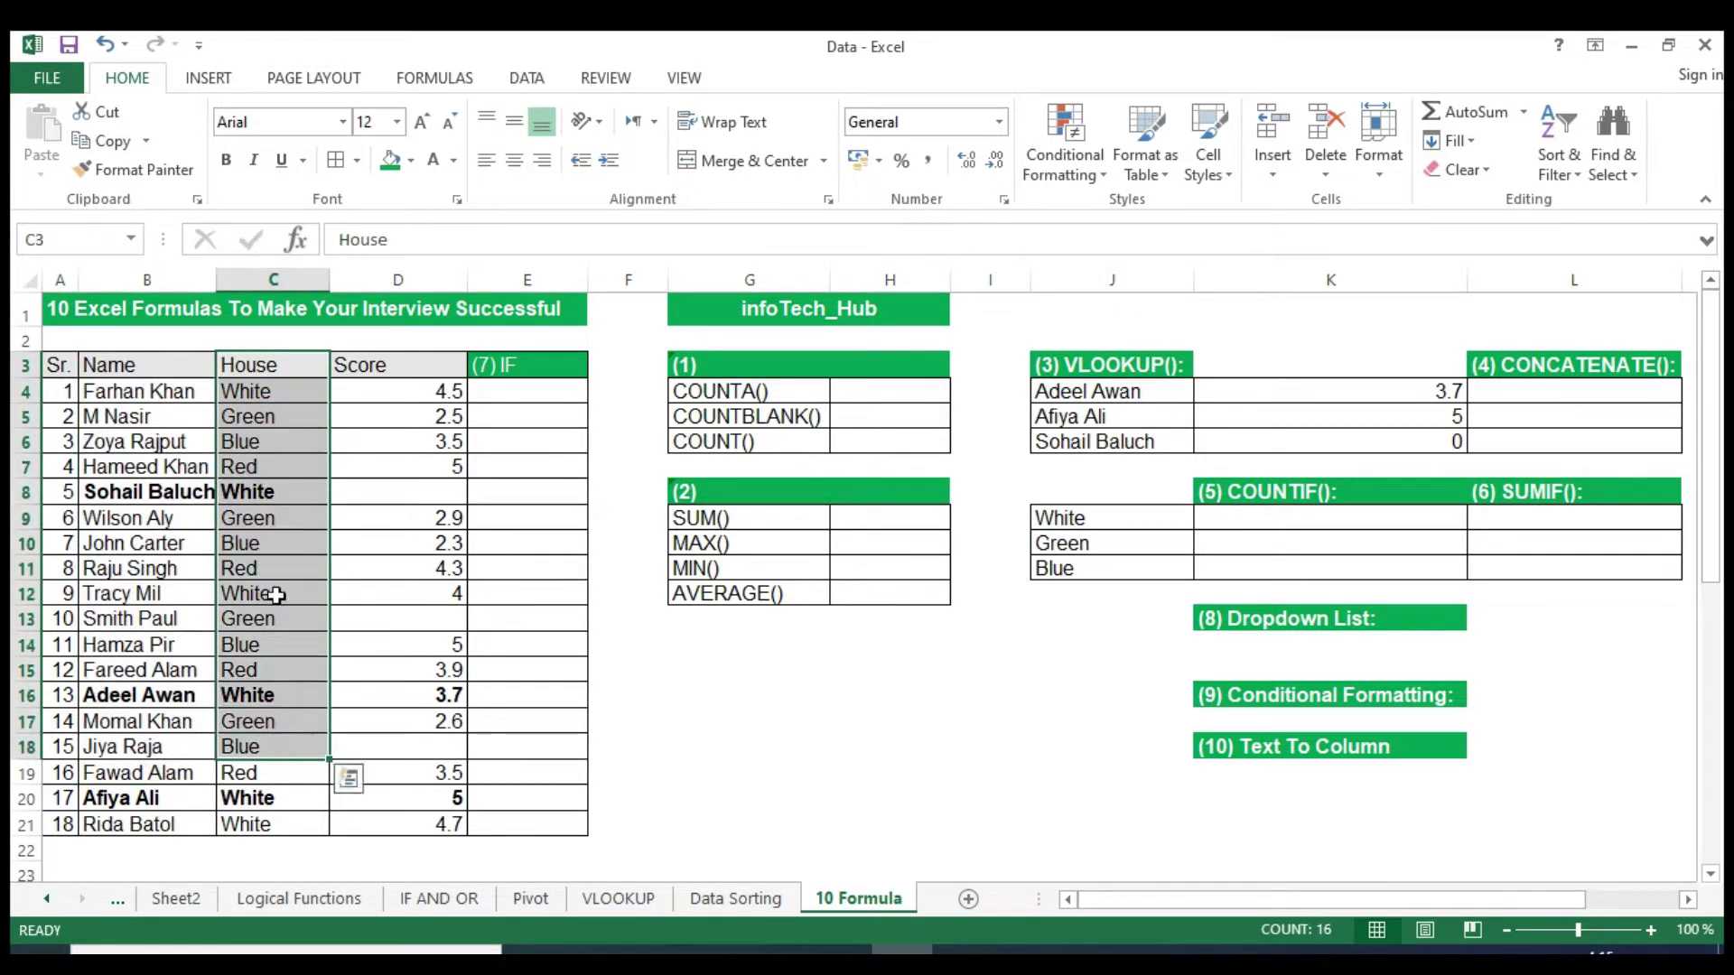
left_click(238, 468)
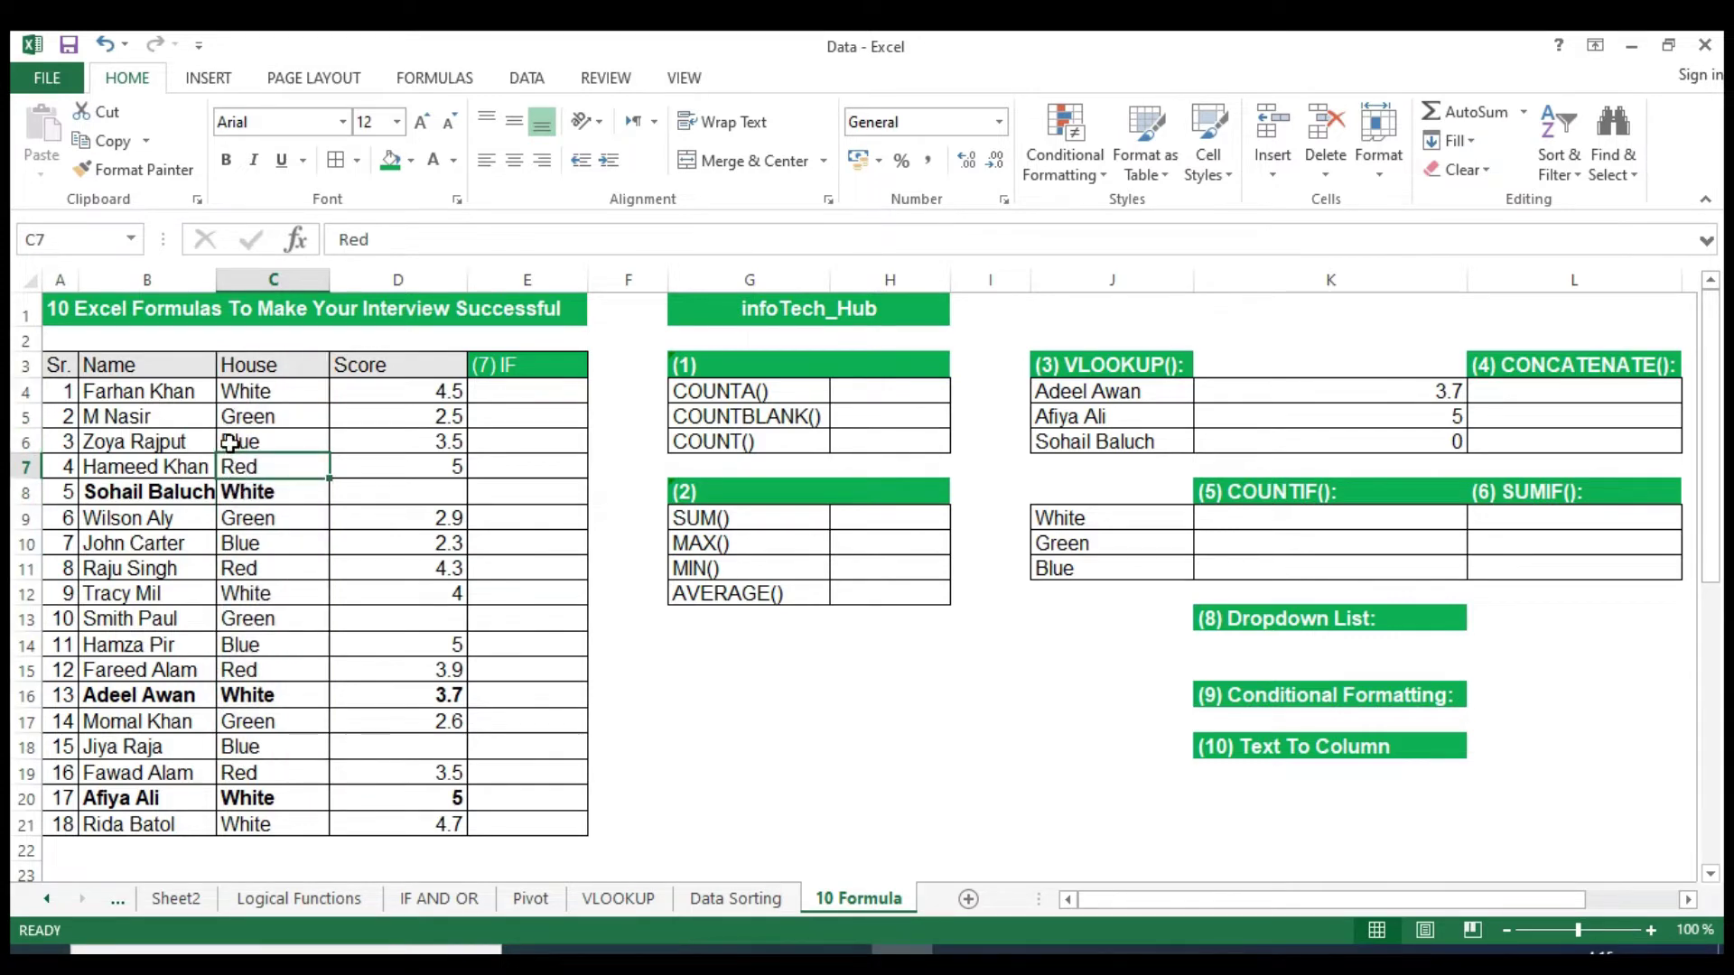
left_click(231, 444)
left_click(240, 390)
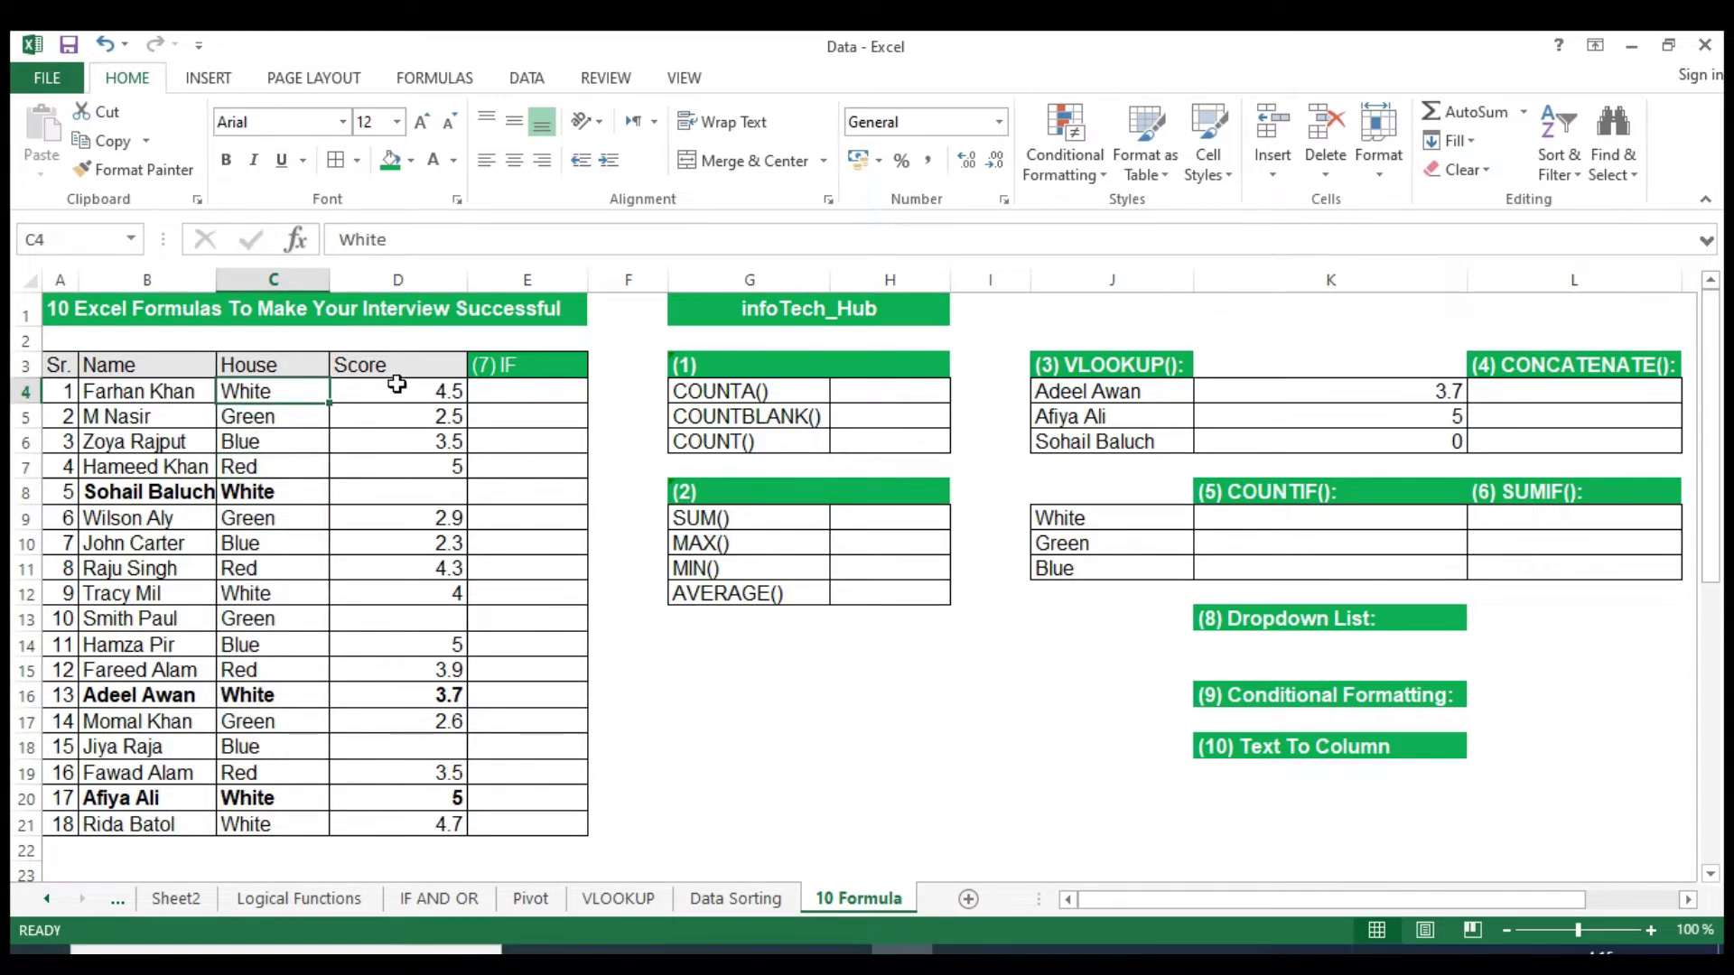
left_click_drag(397, 391, 449, 779)
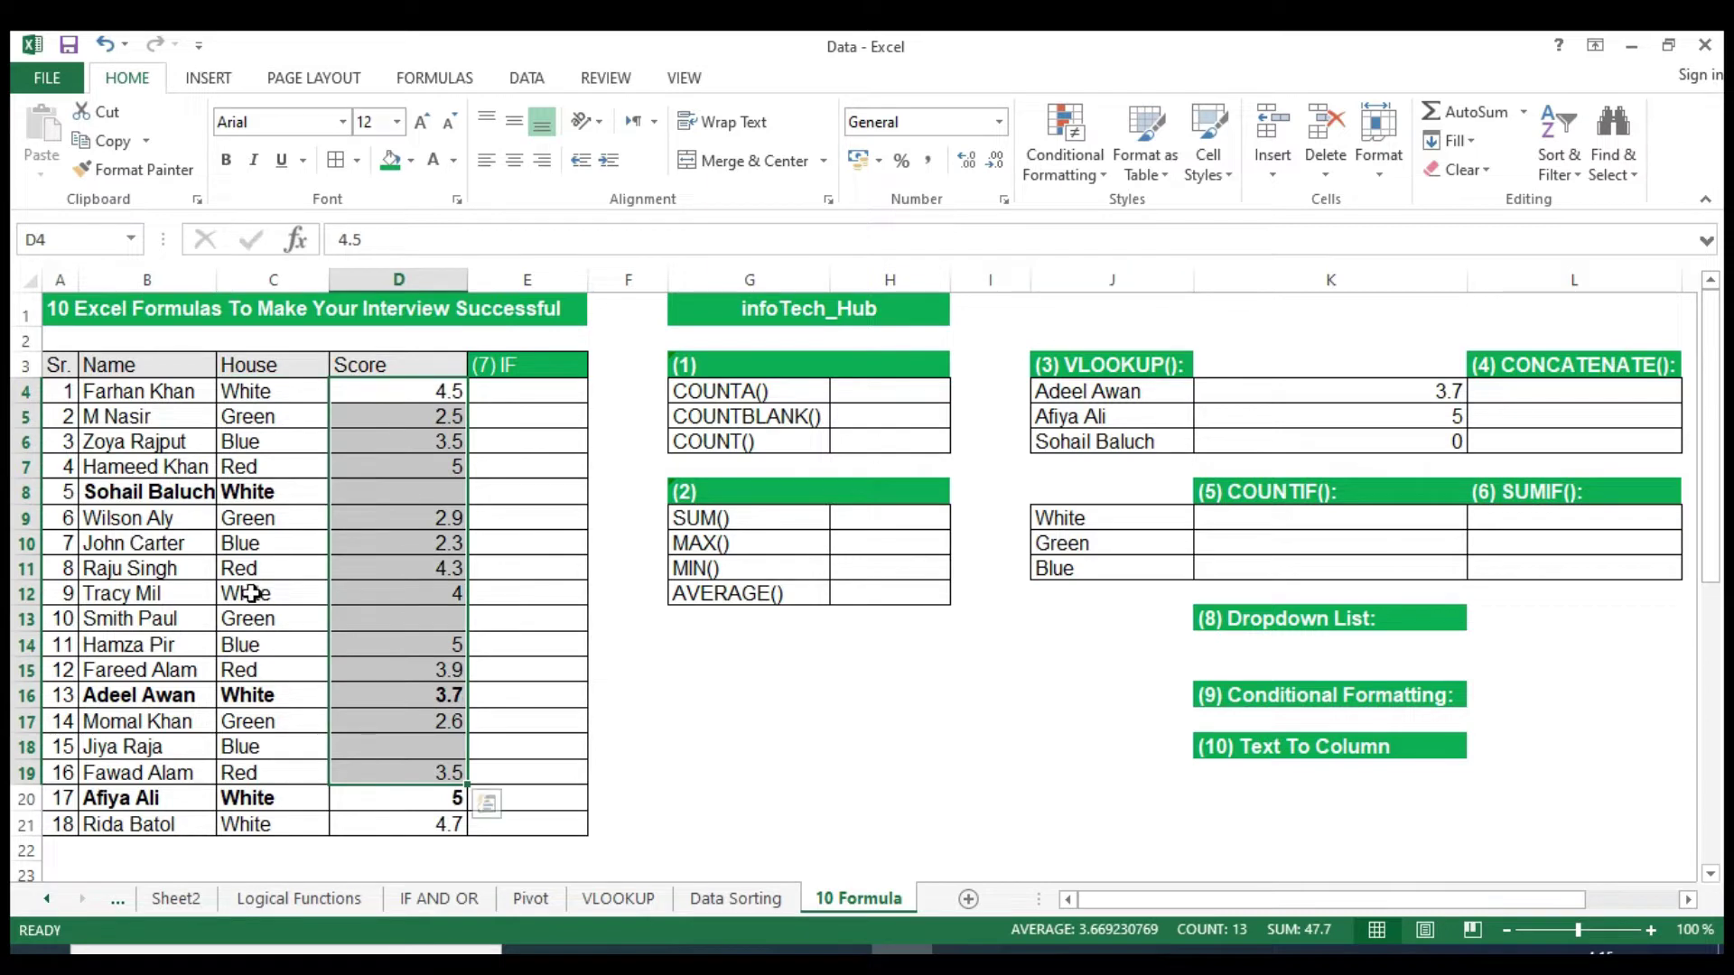
left_click(424, 593)
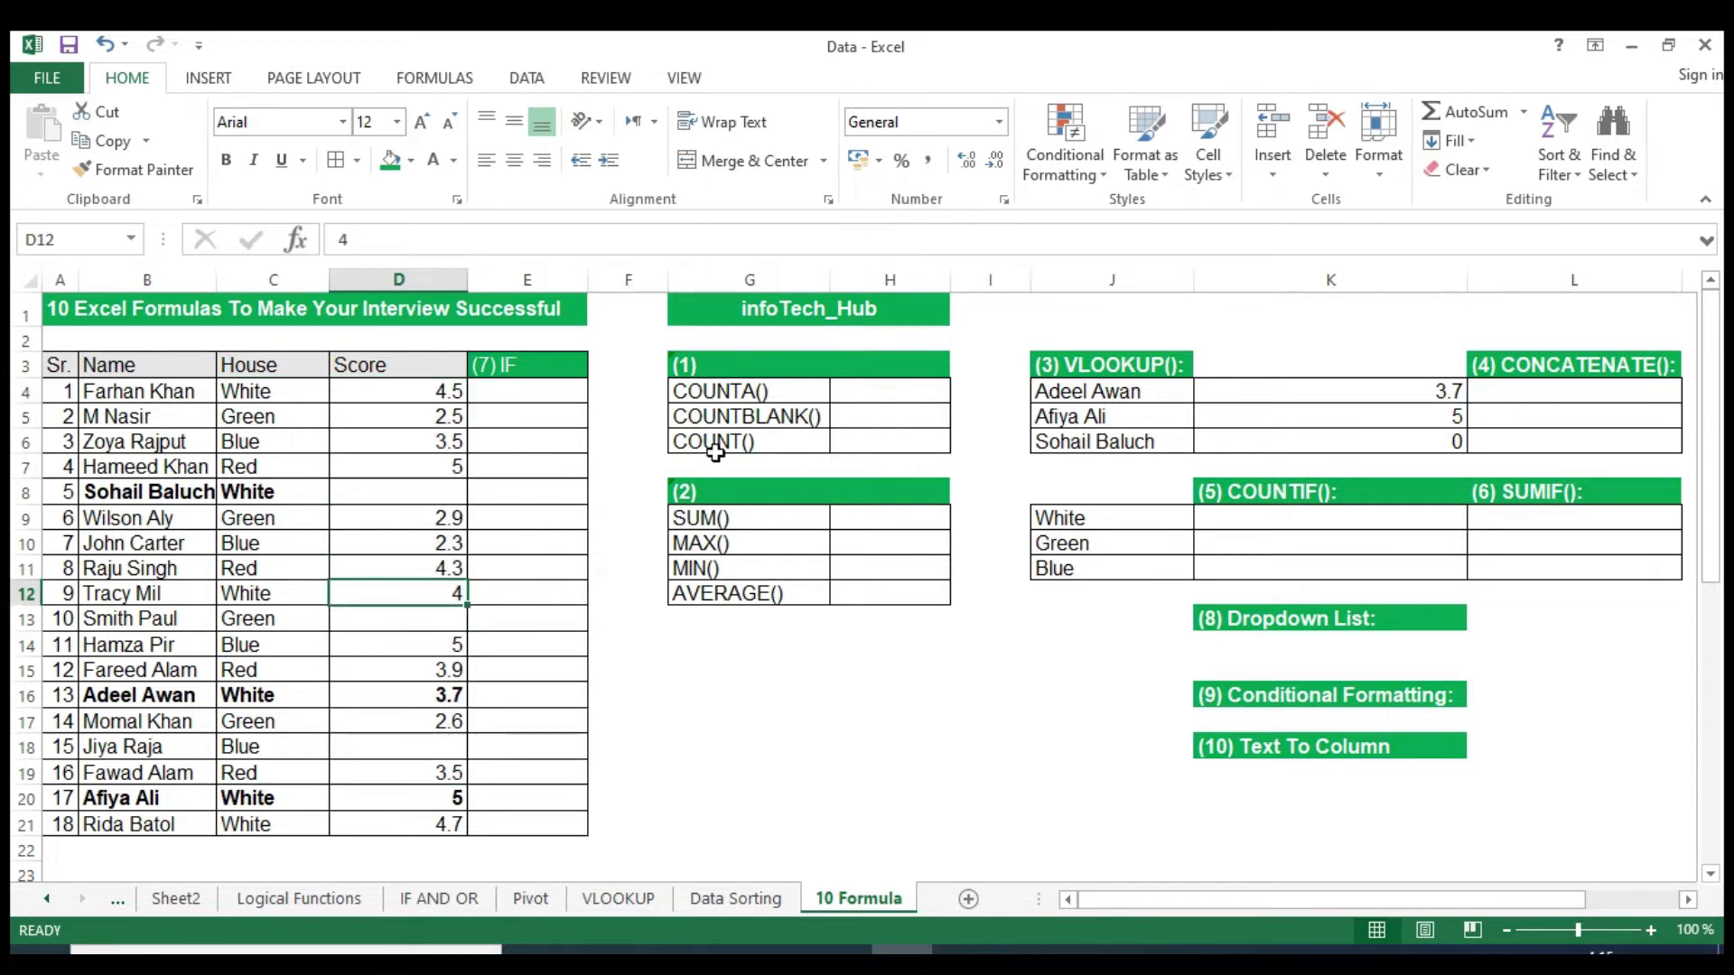
left_click(746, 396)
left_click(851, 392)
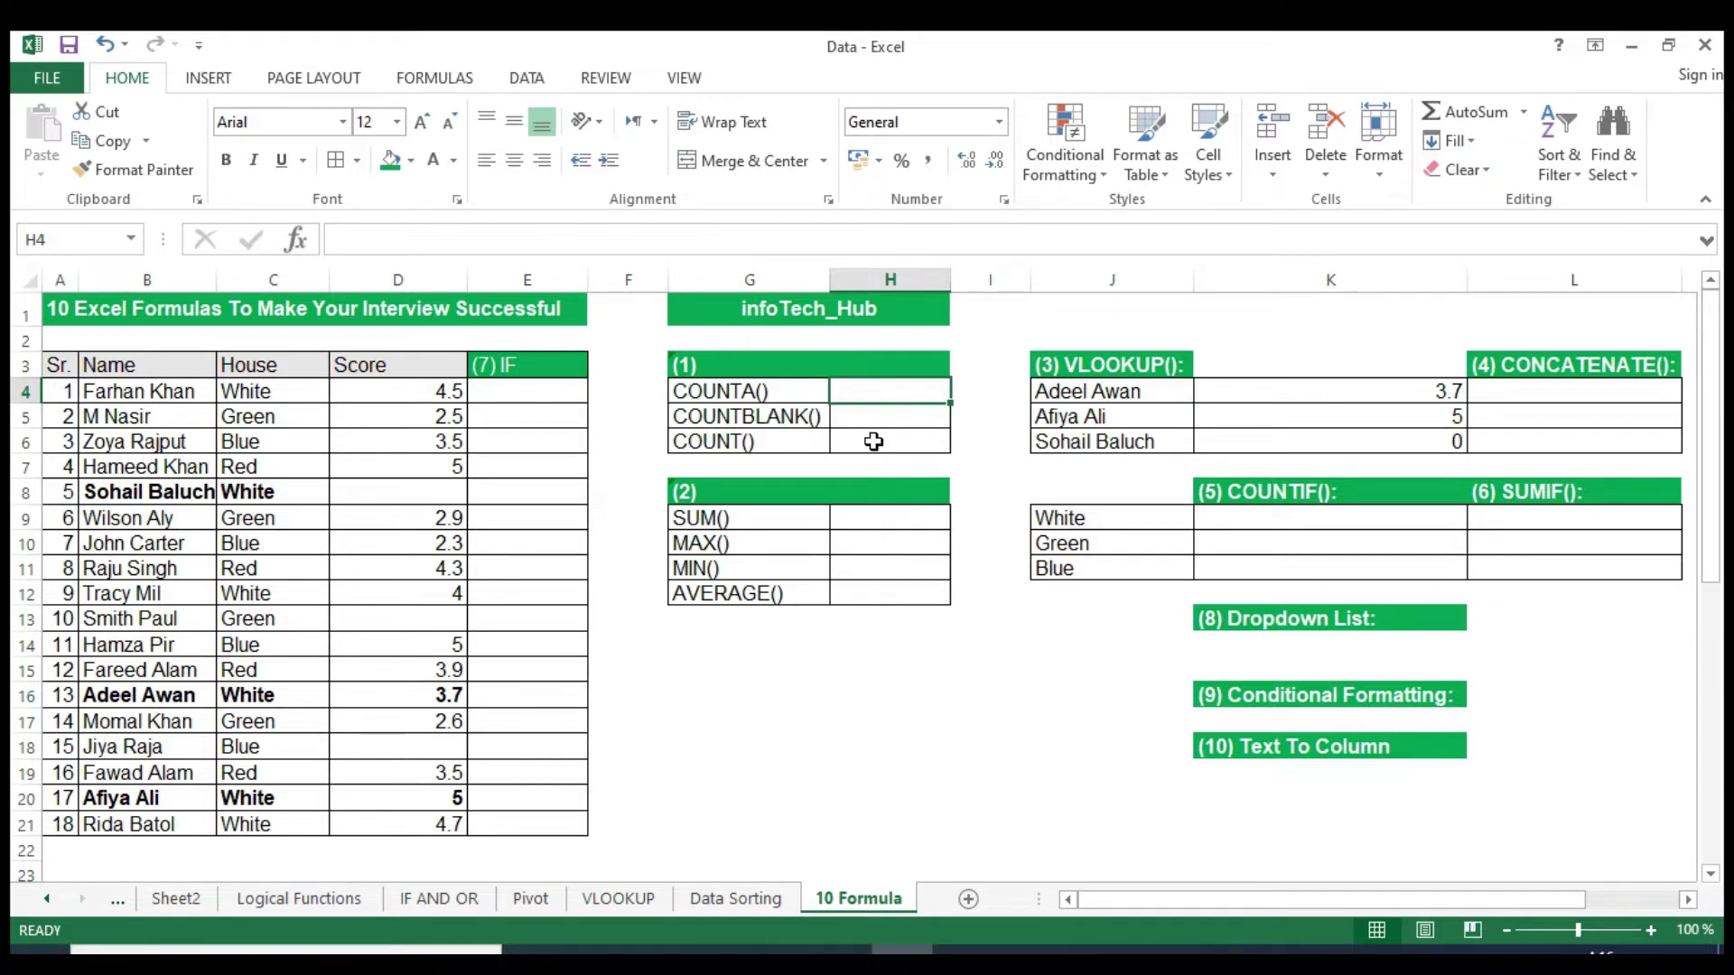
left_click(873, 440)
Enter =COUNTA($D$4:$D$21) in H4, counting 15 filled scores.
left_click(869, 397)
type("=")
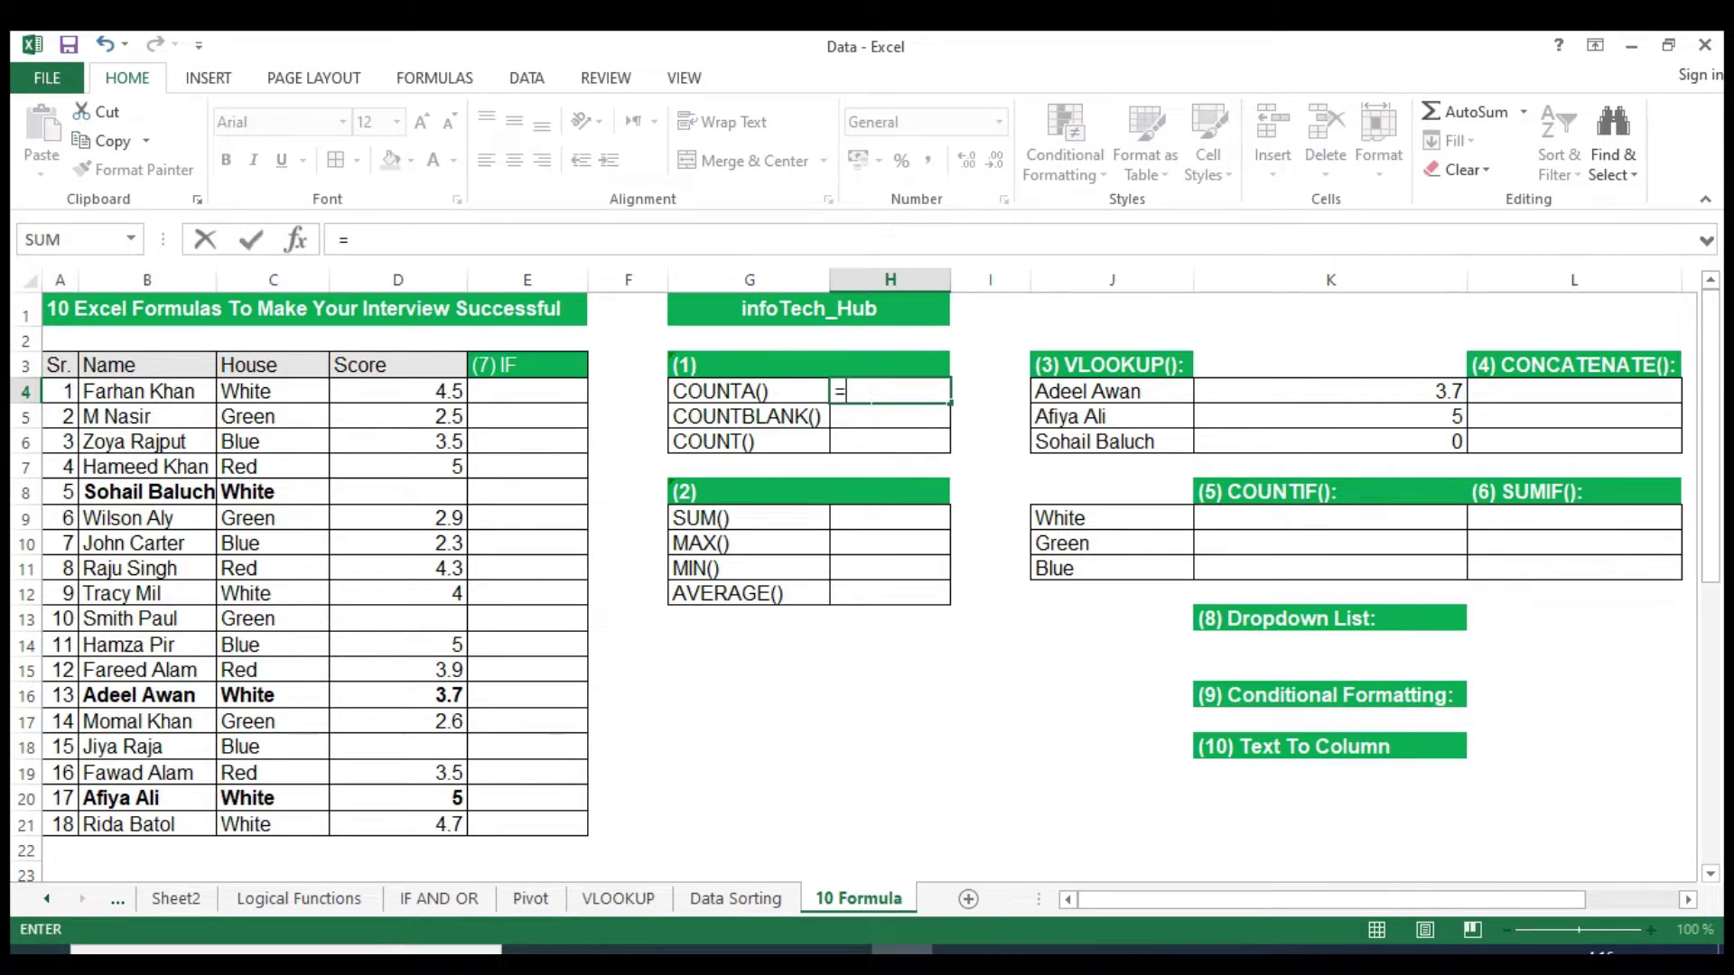
type("COUNTA")
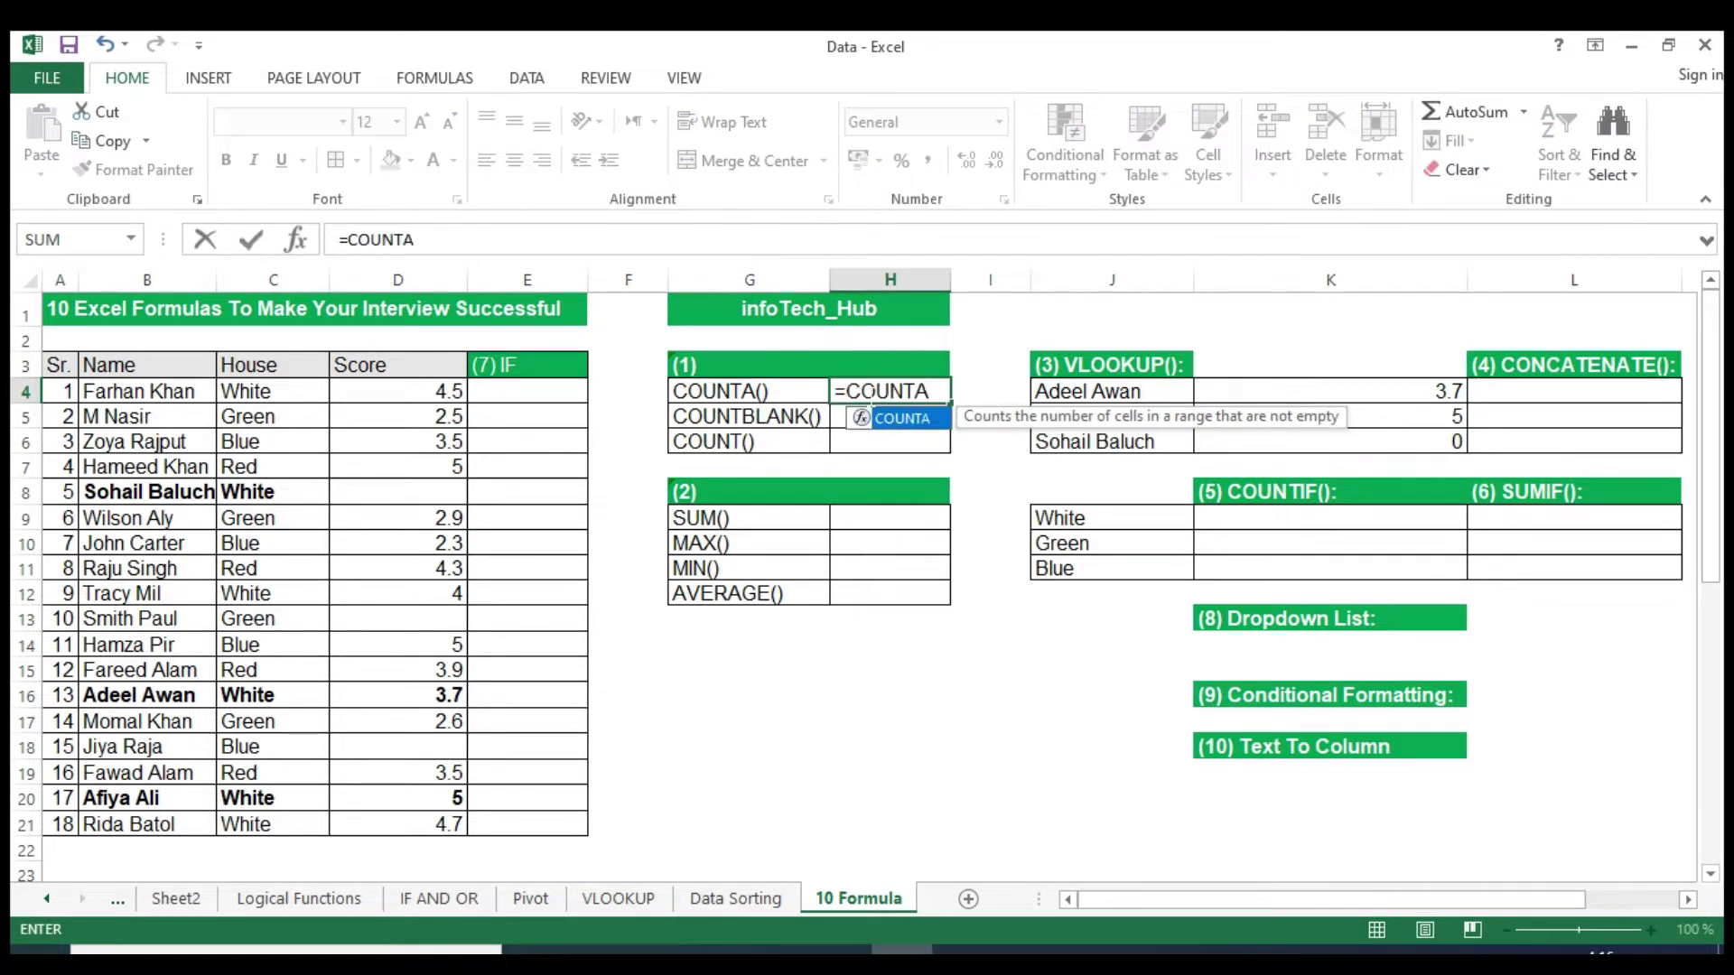
type("(")
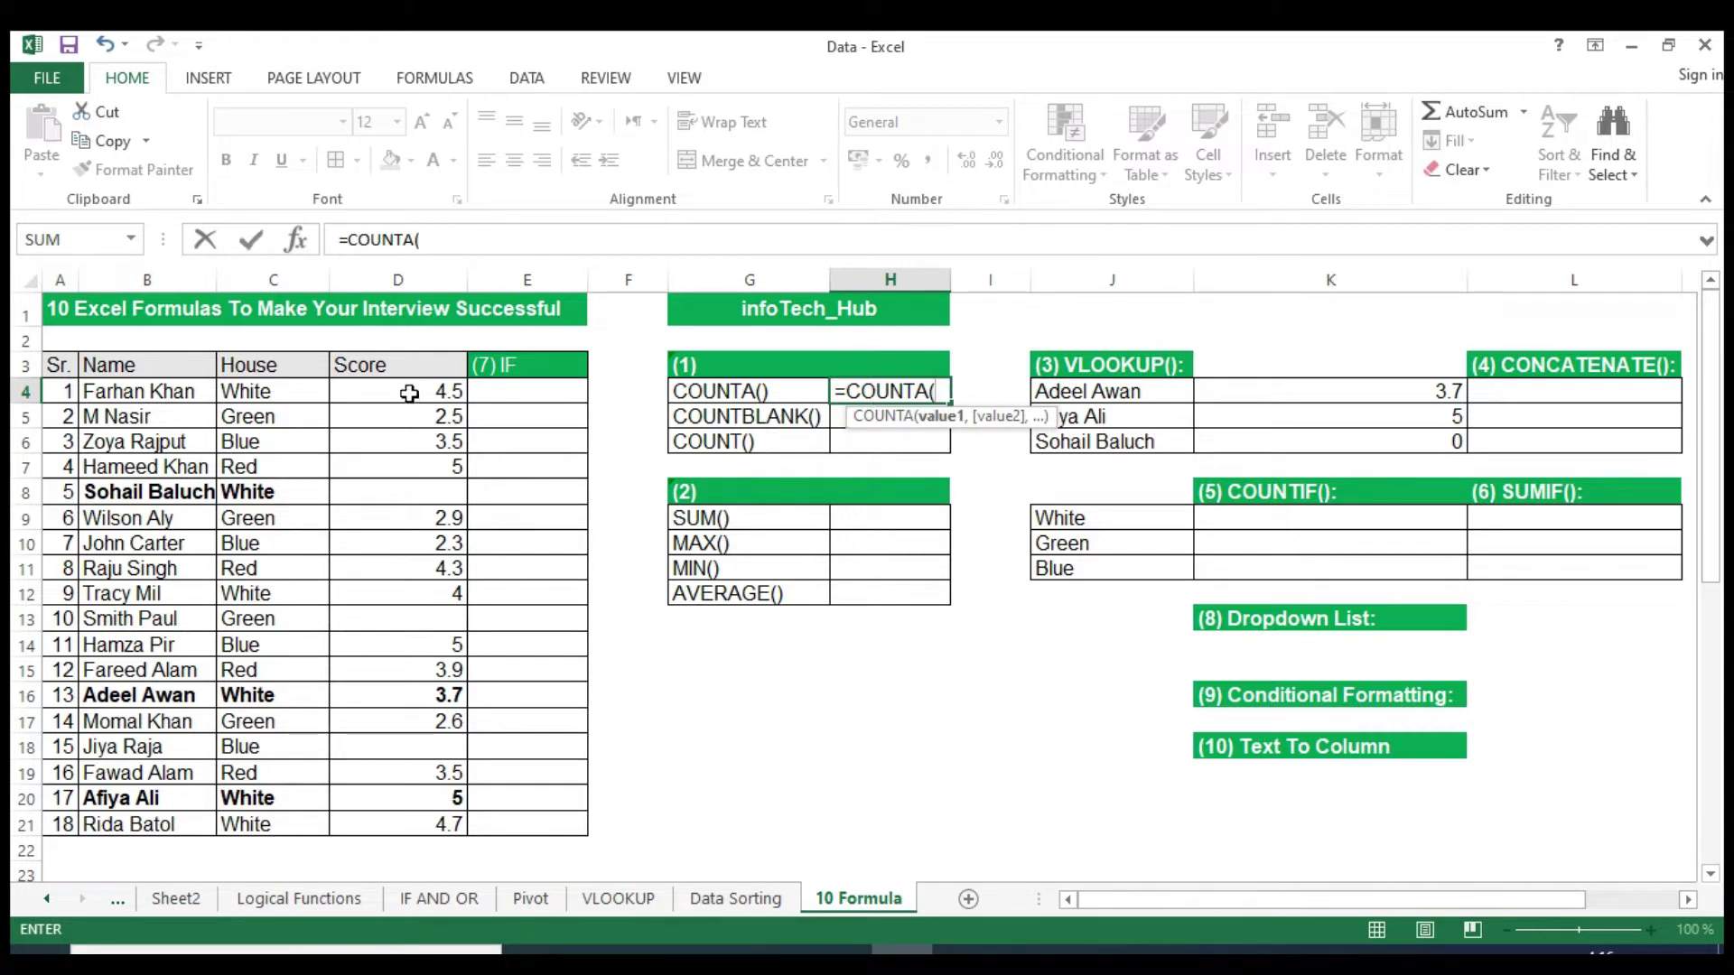
left_click_drag(383, 395, 433, 834)
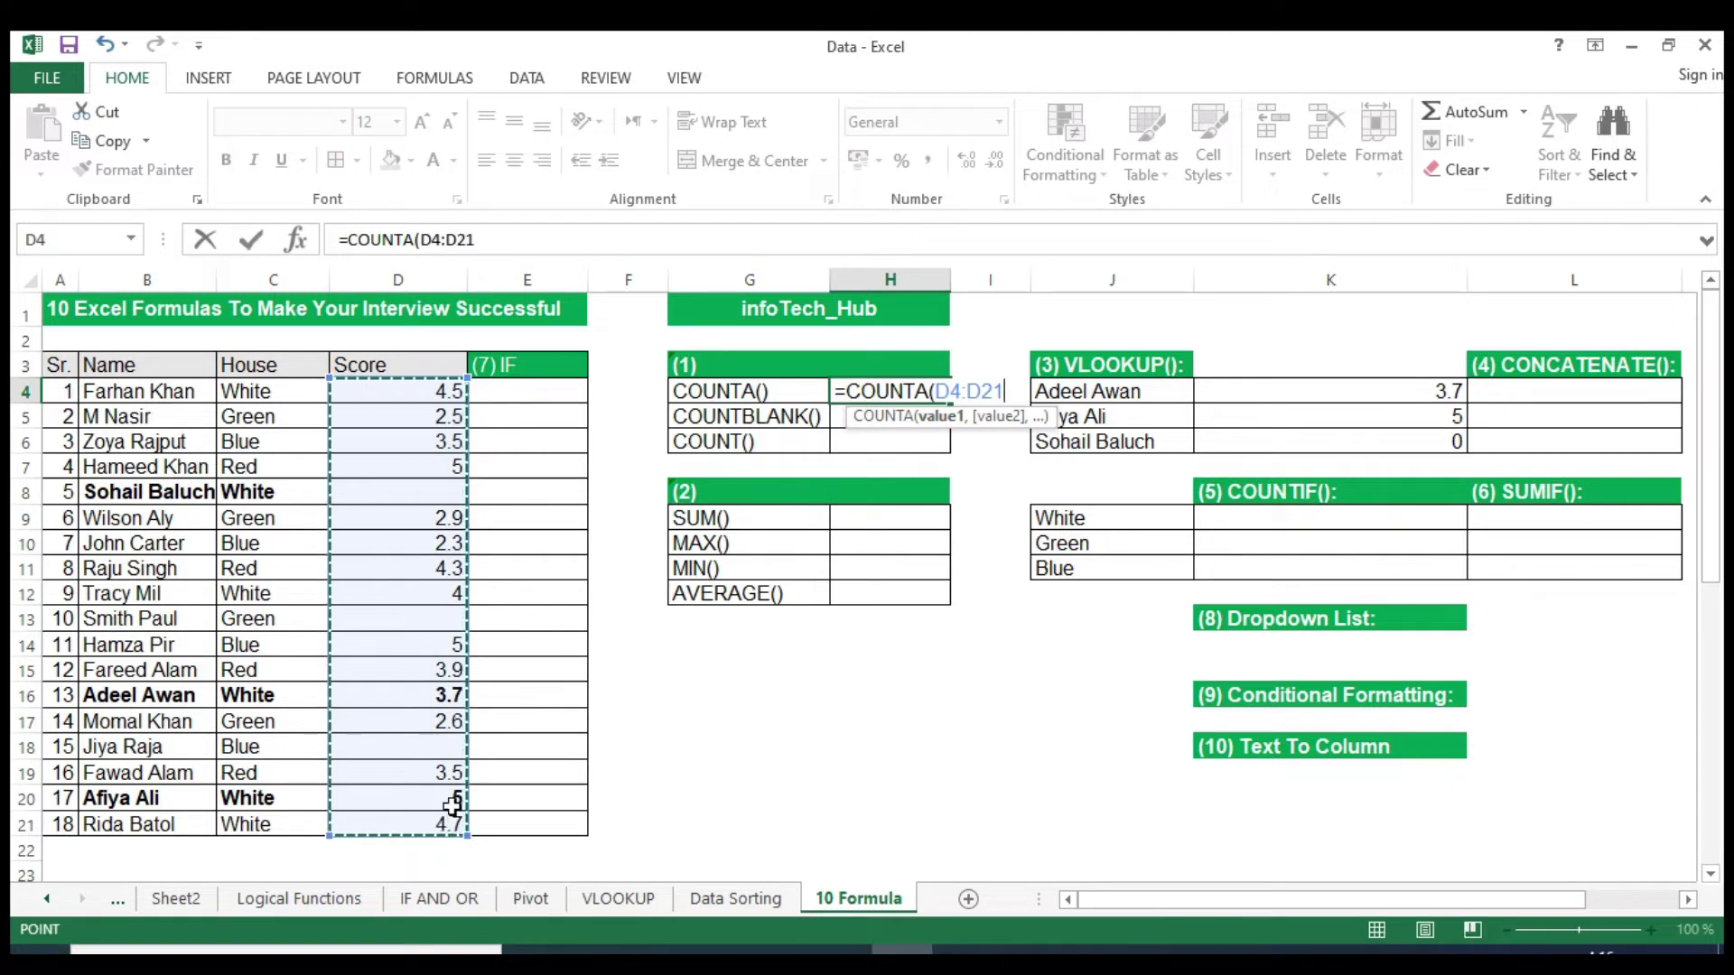
key("F4")
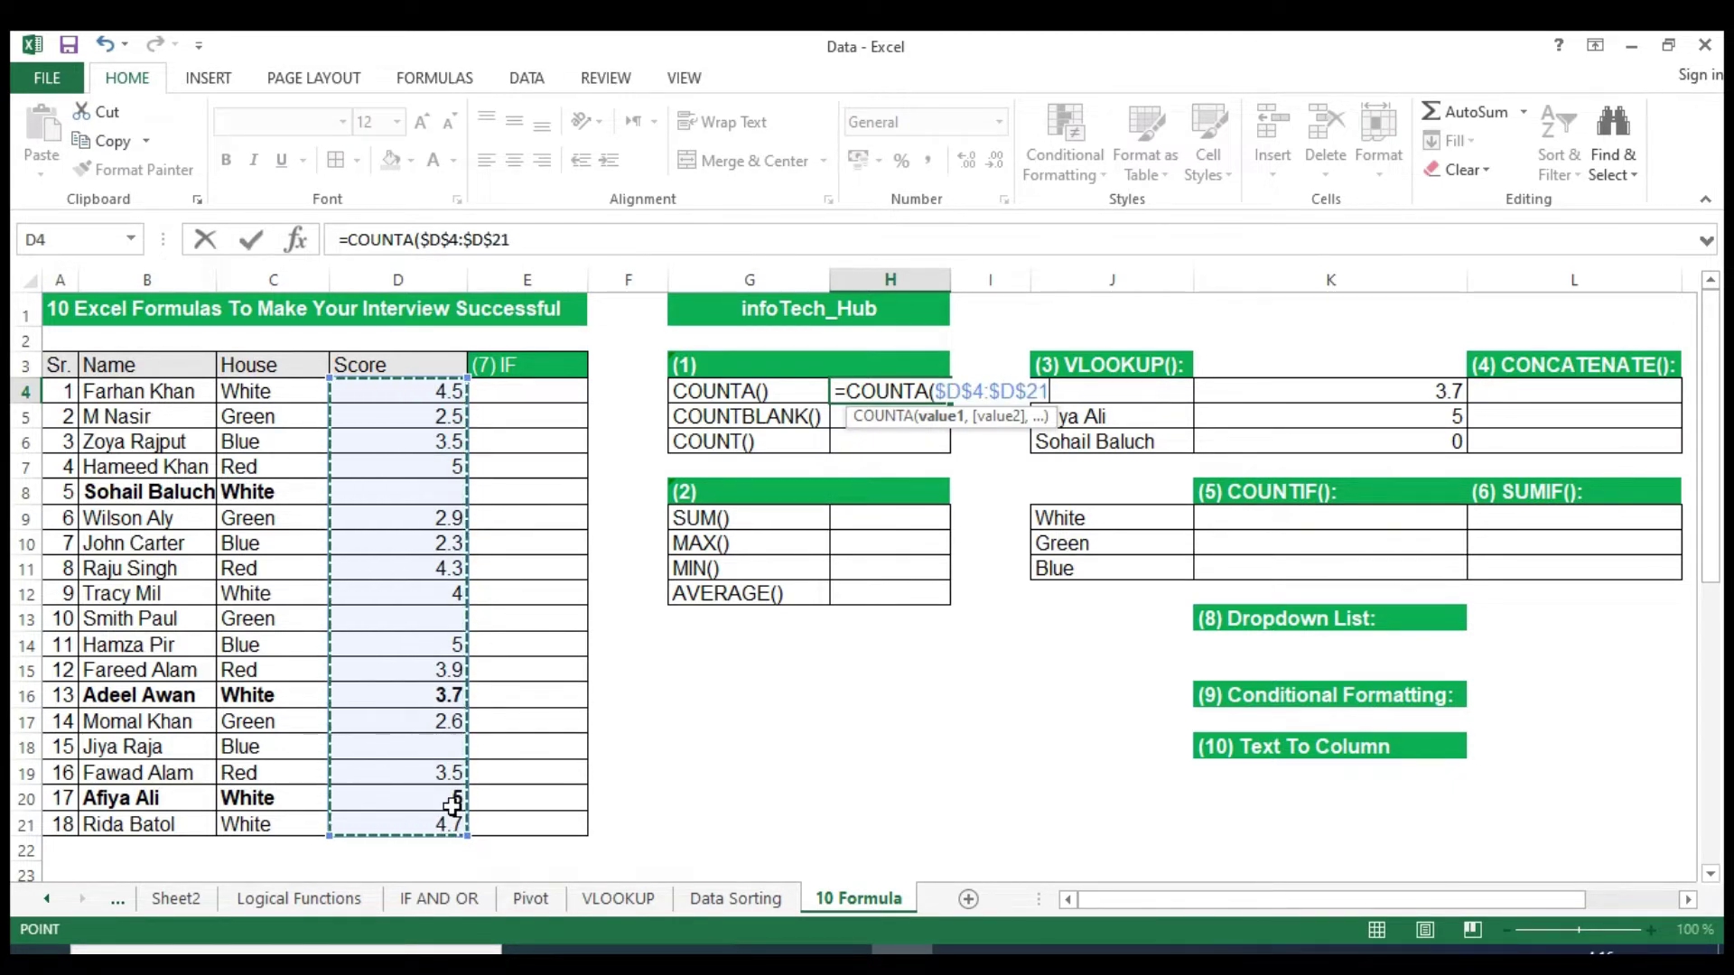
type(")")
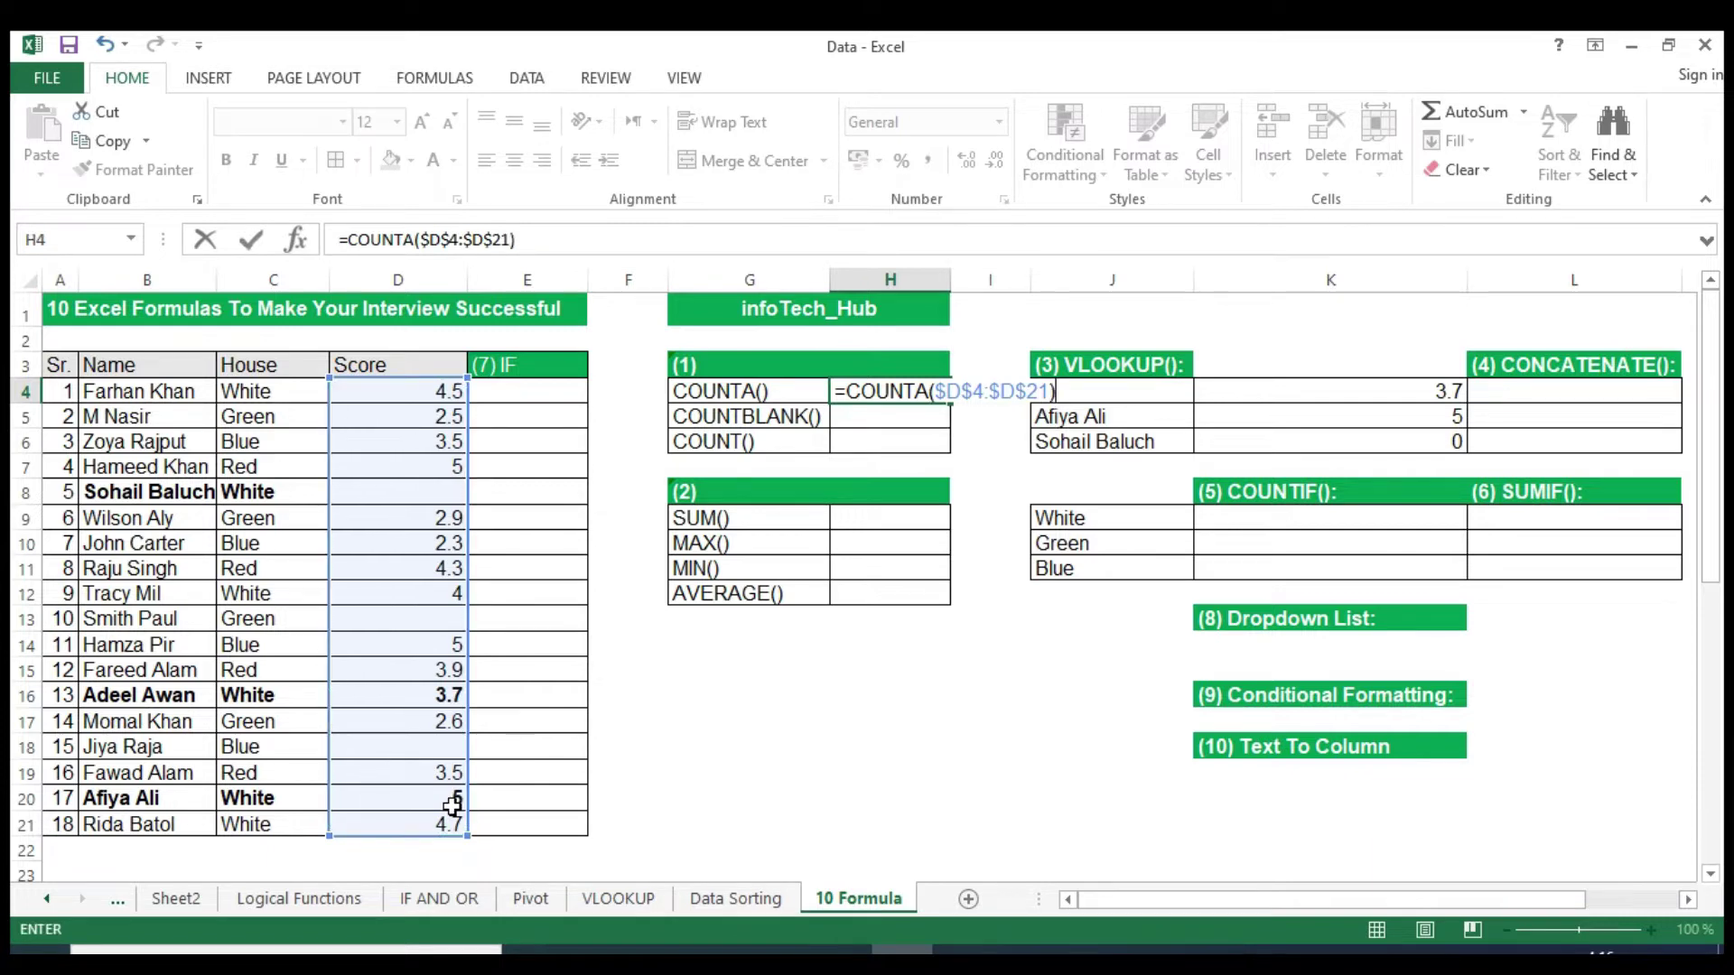
key("Return")
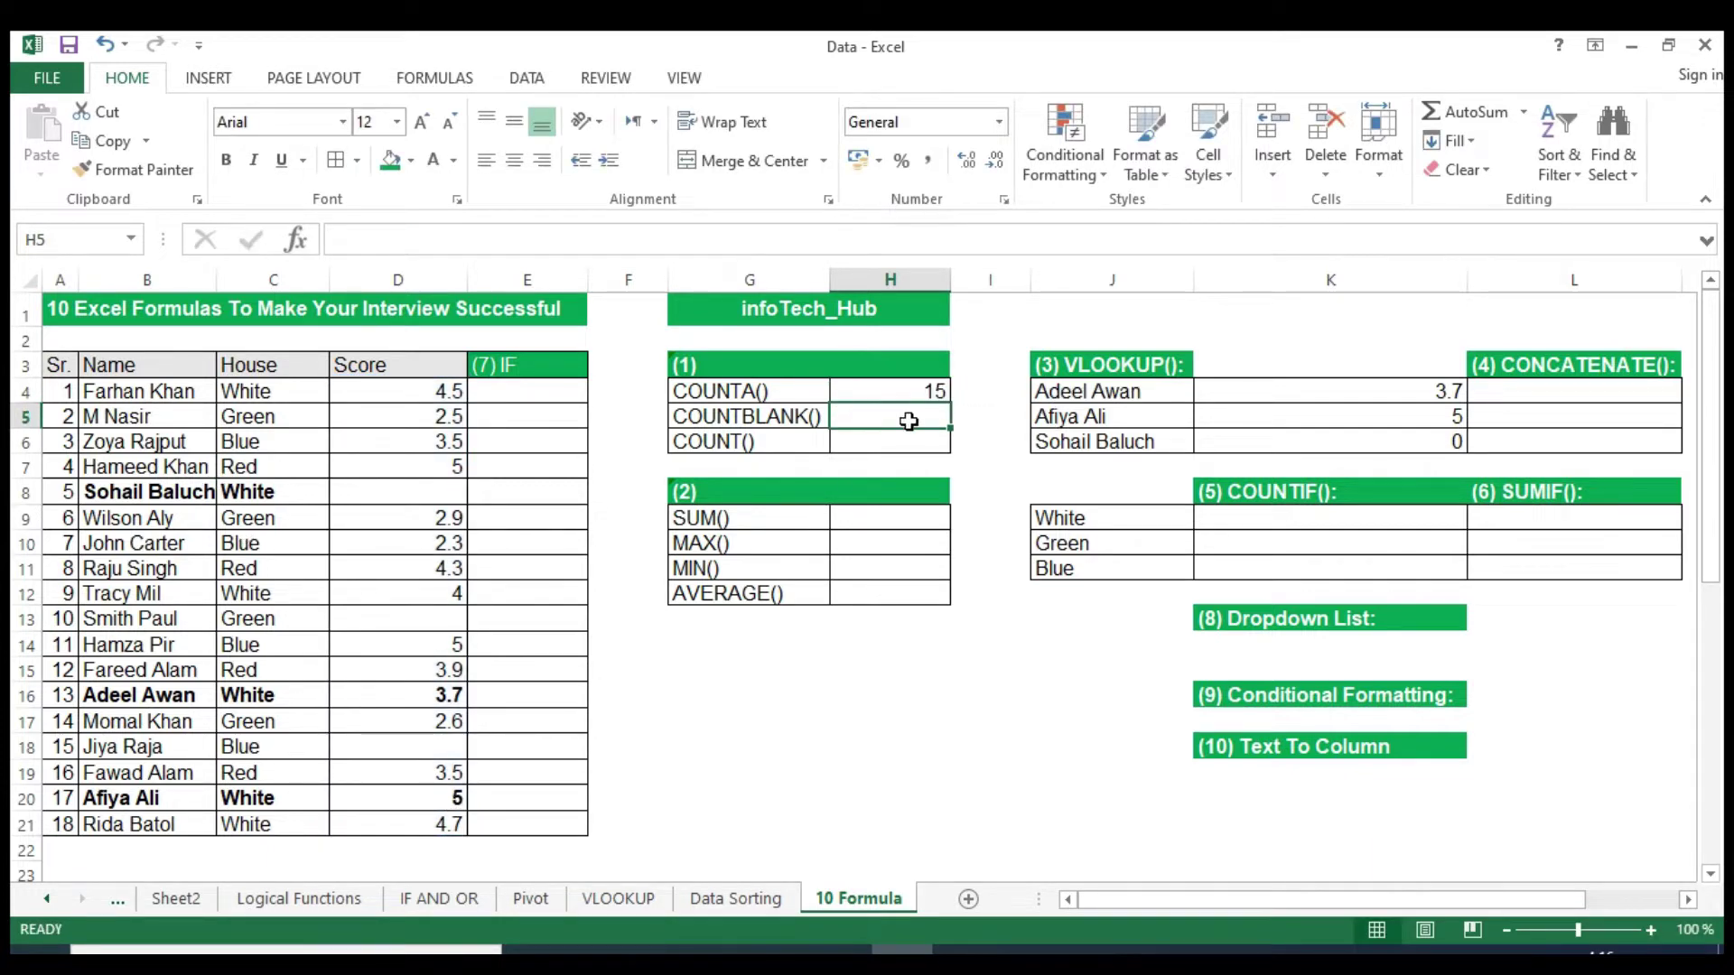
left_click(920, 392)
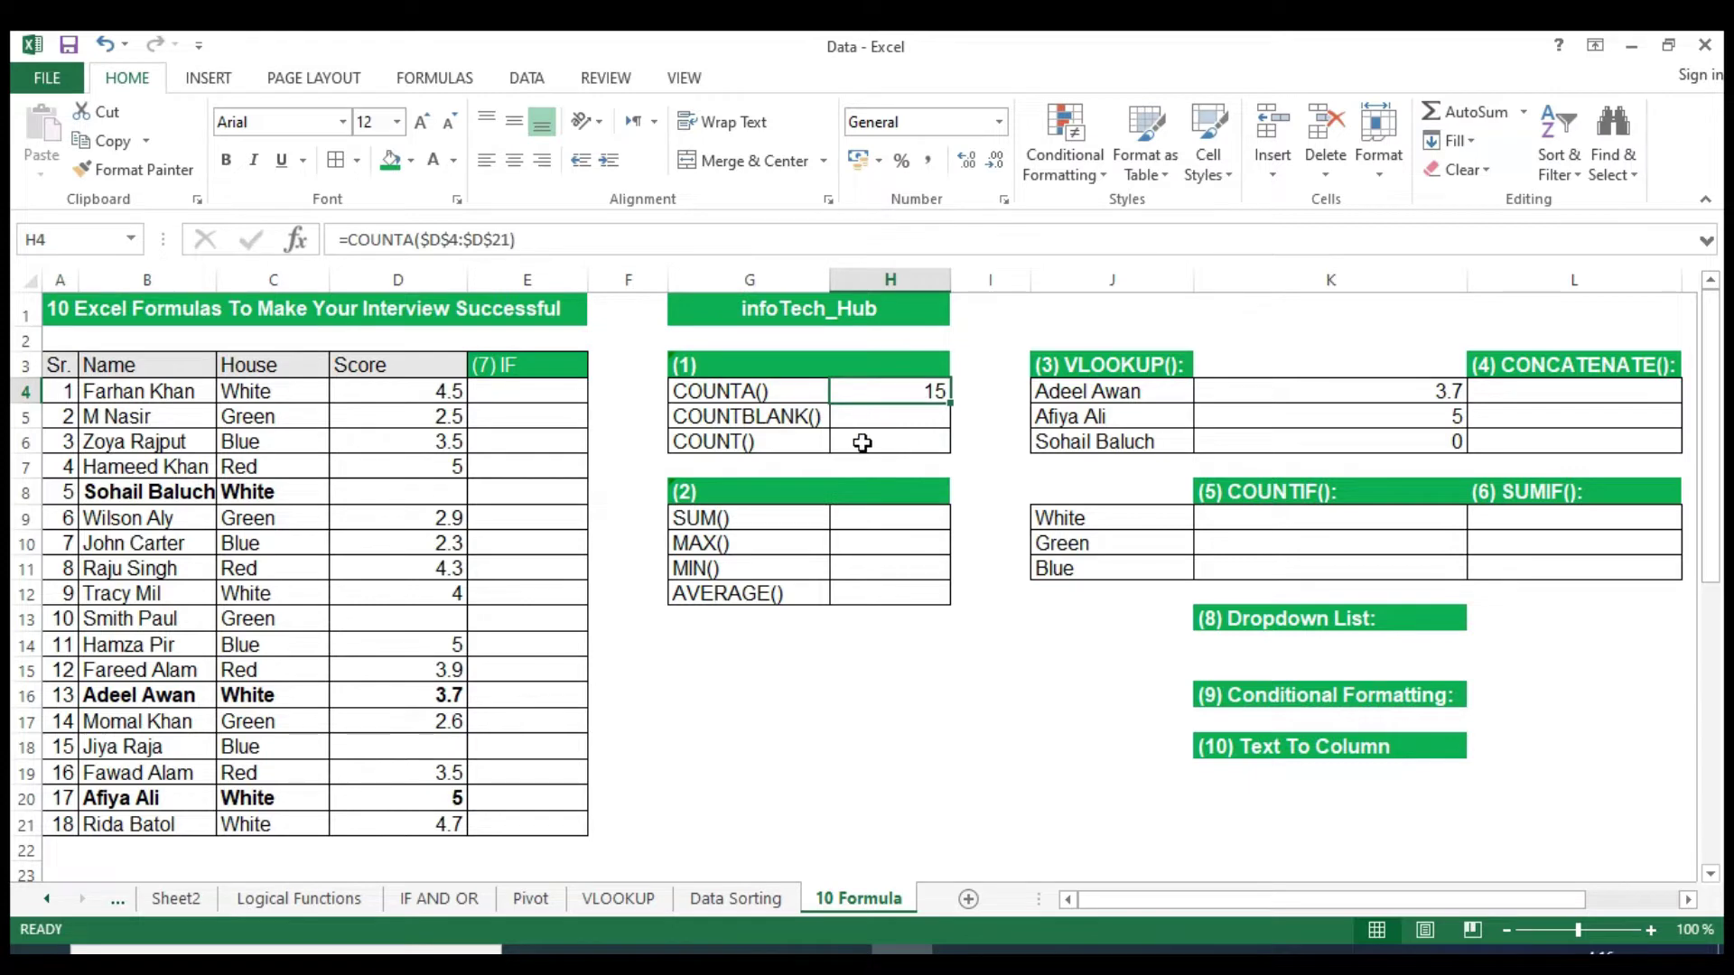
left_click(64, 826)
left_click_drag(63, 825, 514, 818)
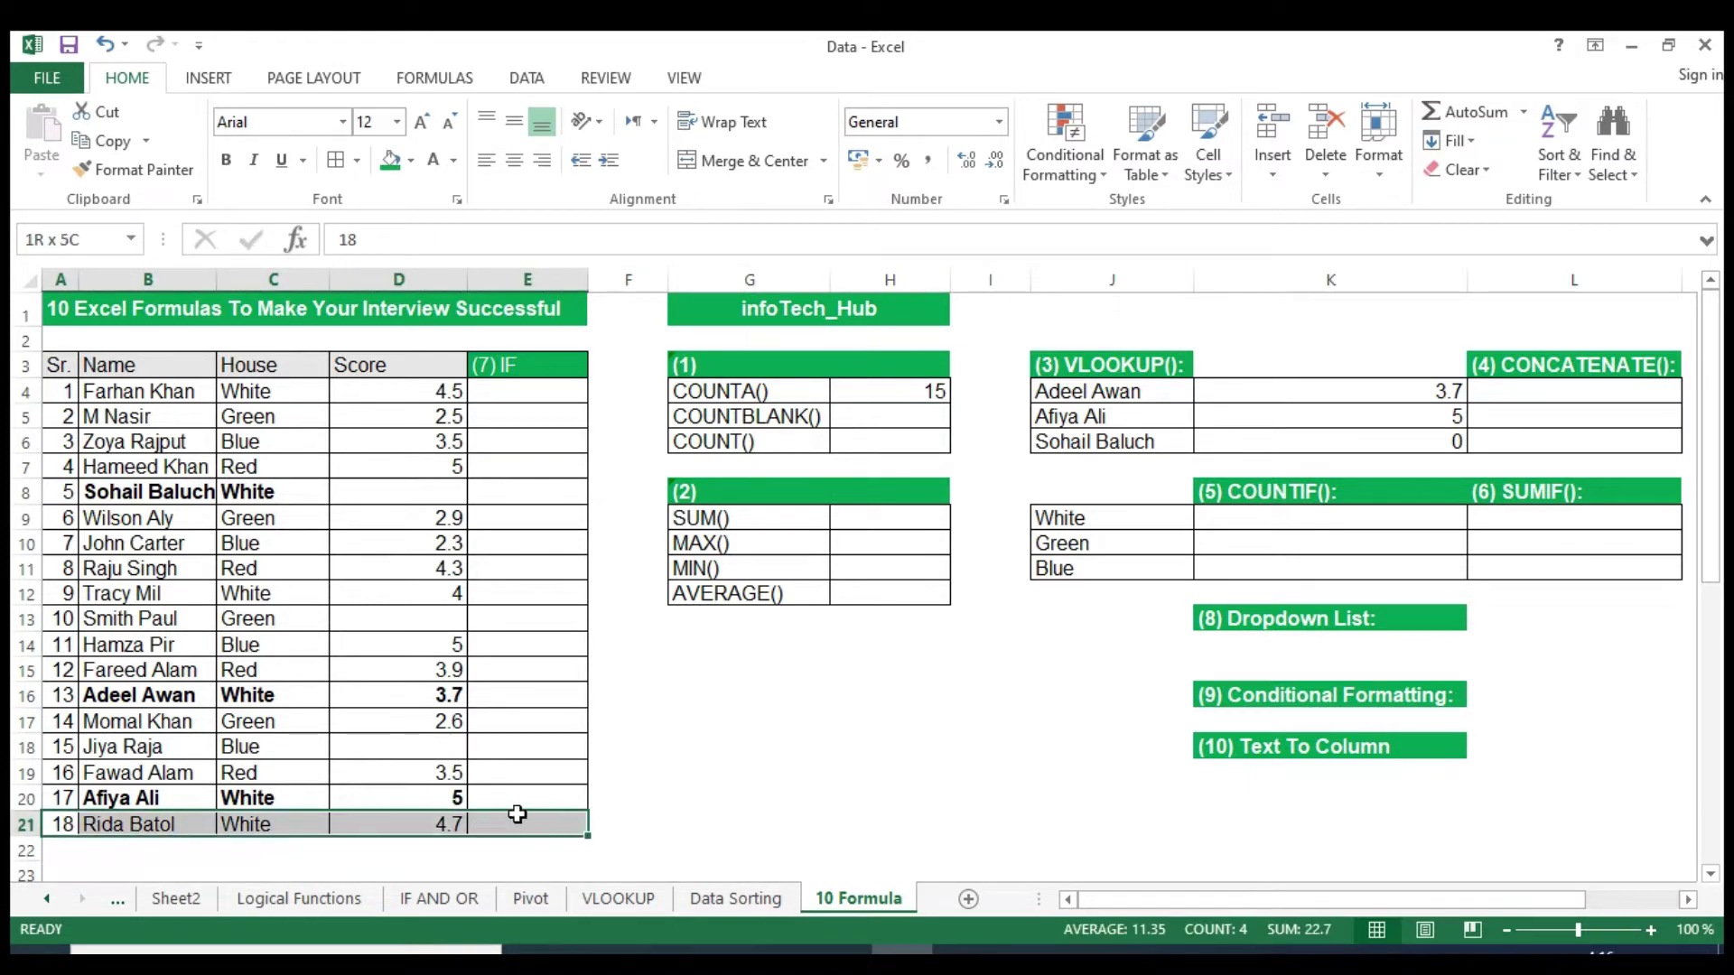
left_click(897, 390)
left_click(449, 492)
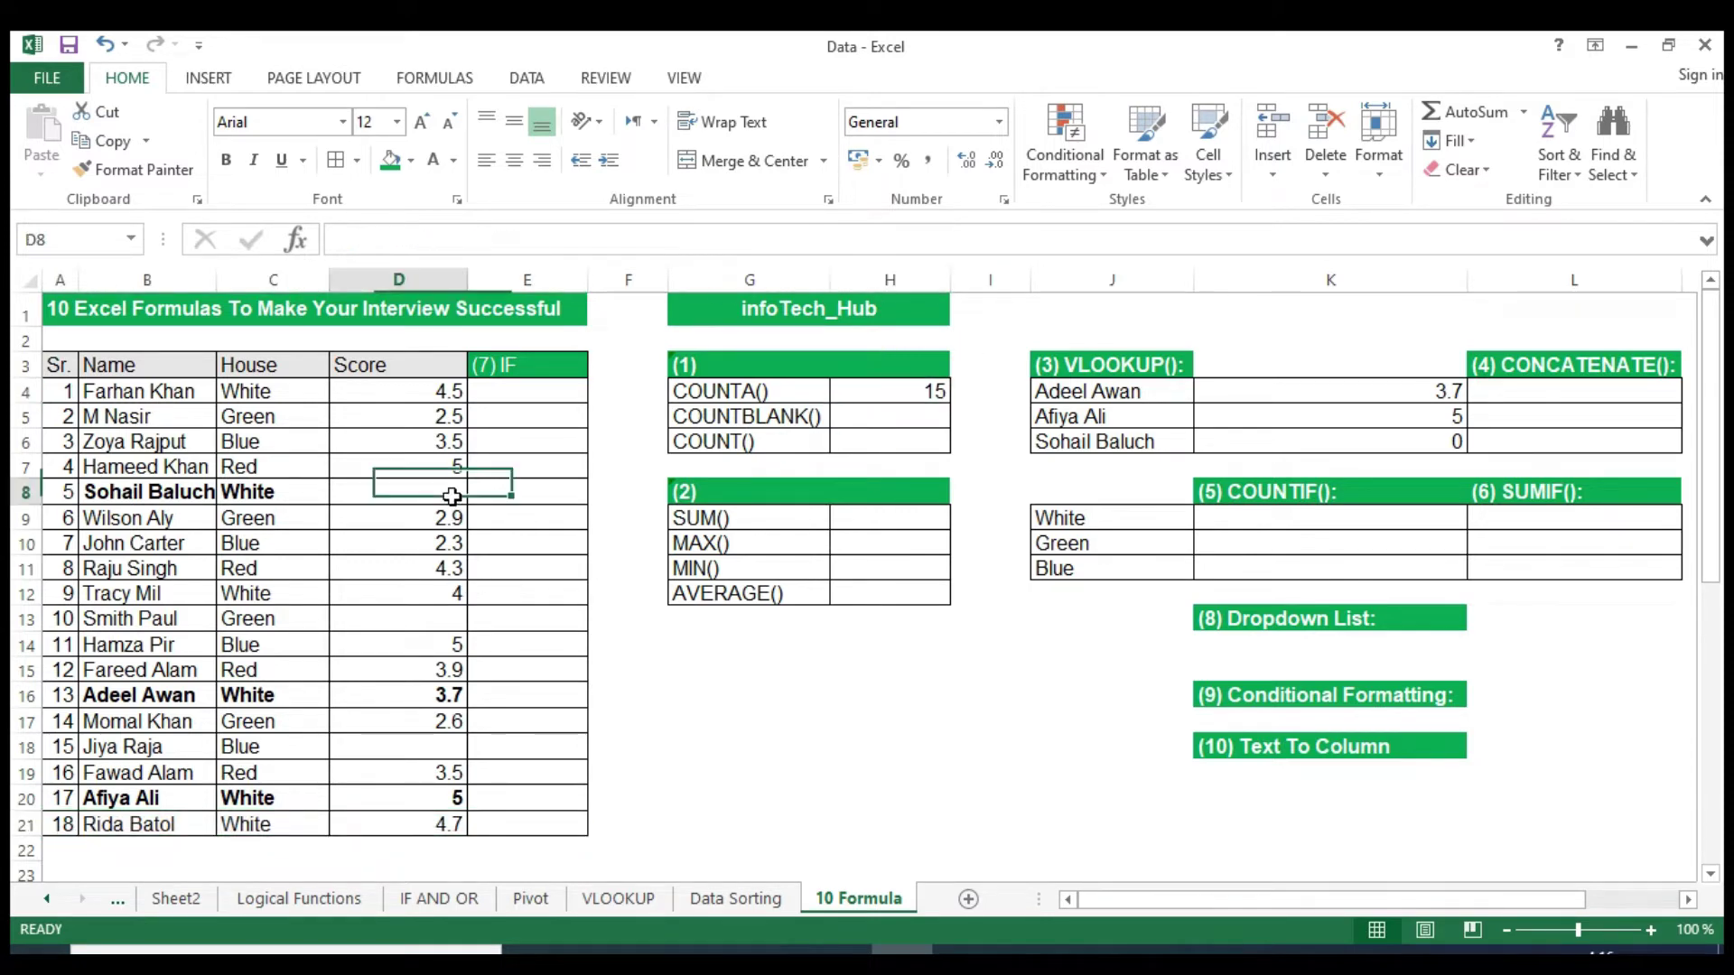
left_click(442, 622)
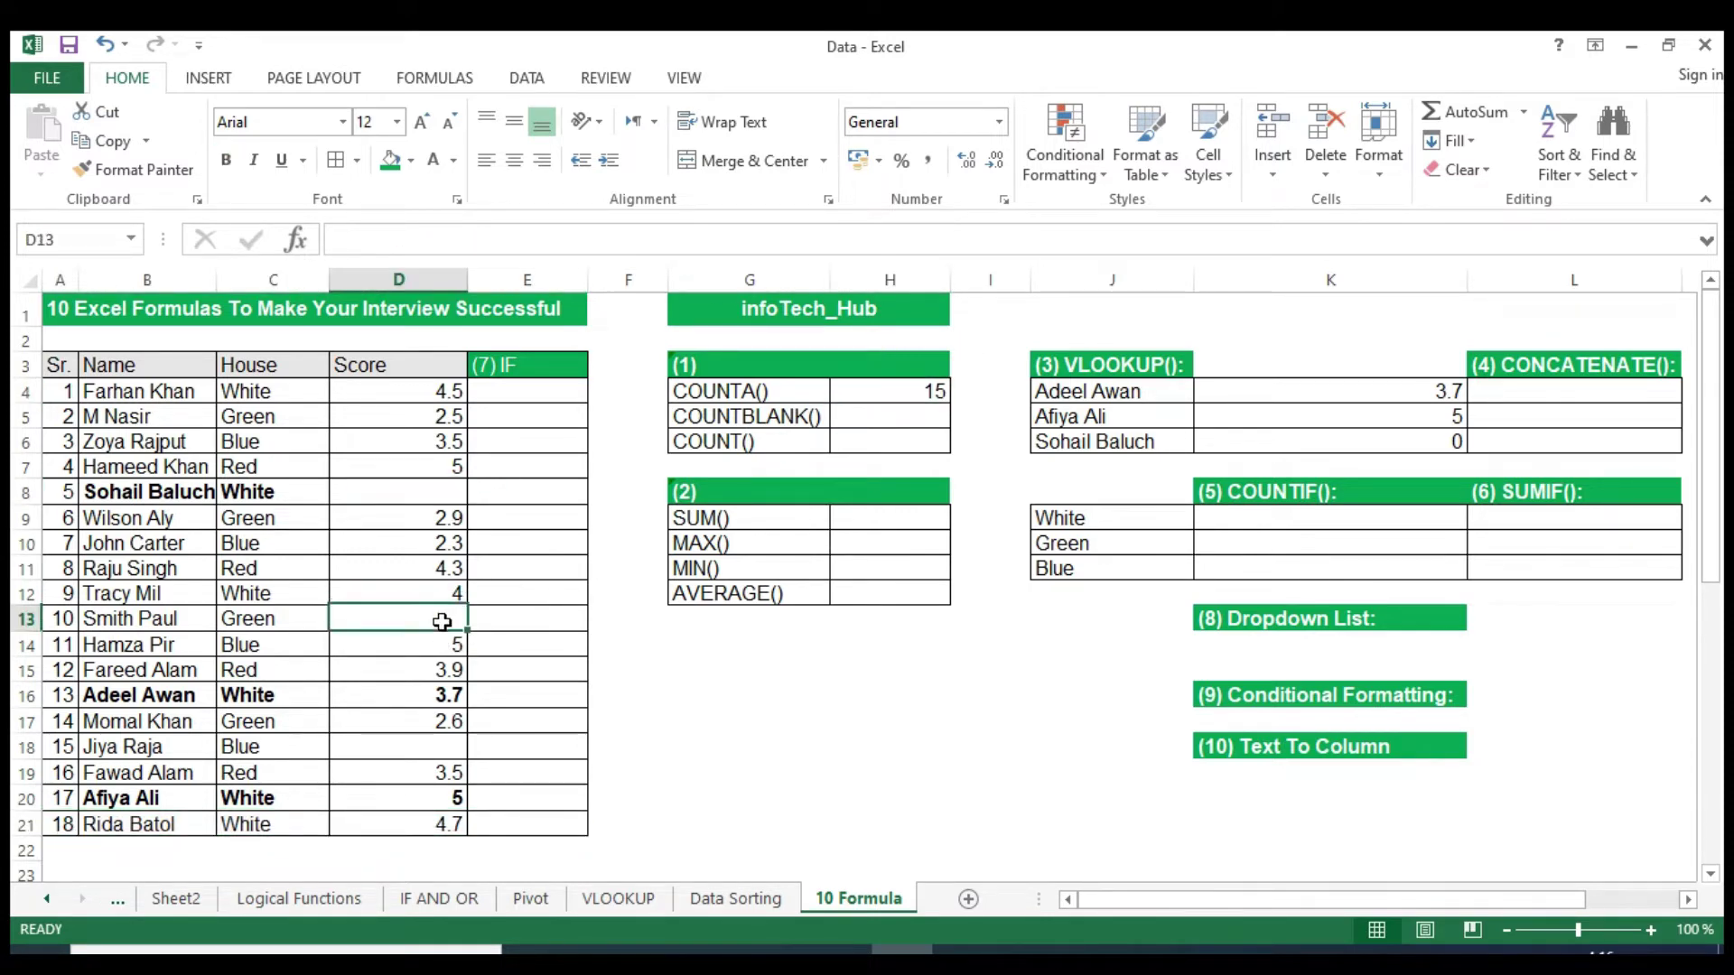
left_click(437, 749)
left_click(423, 625)
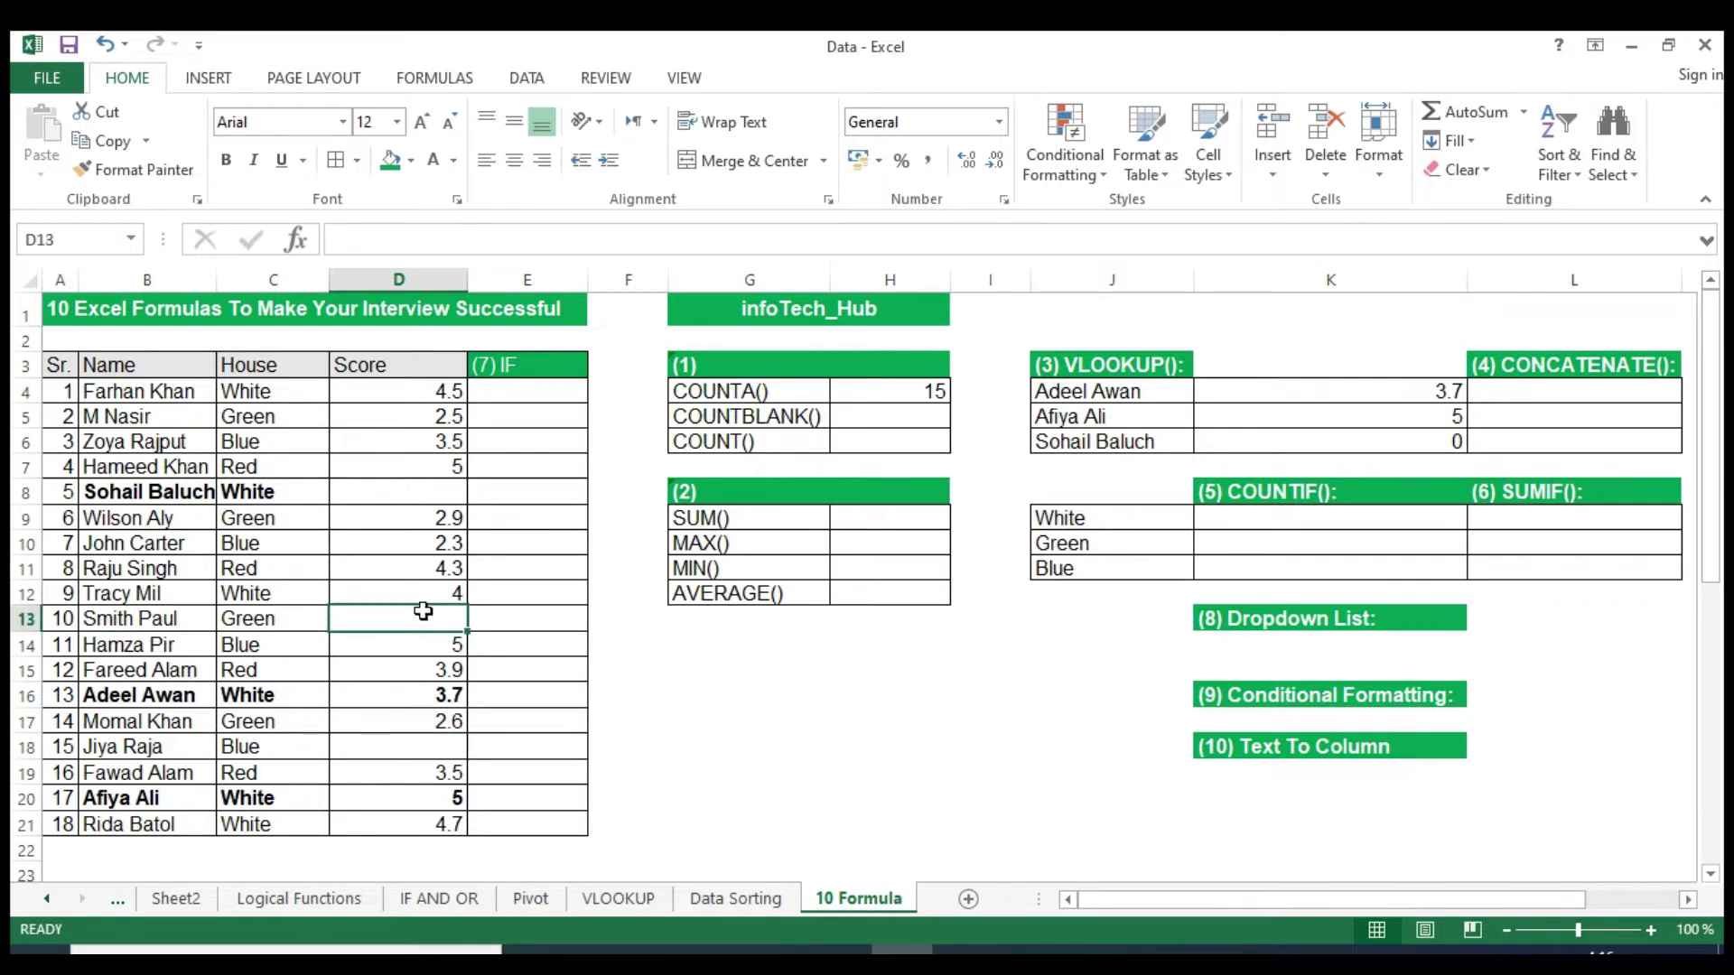
left_click(425, 493)
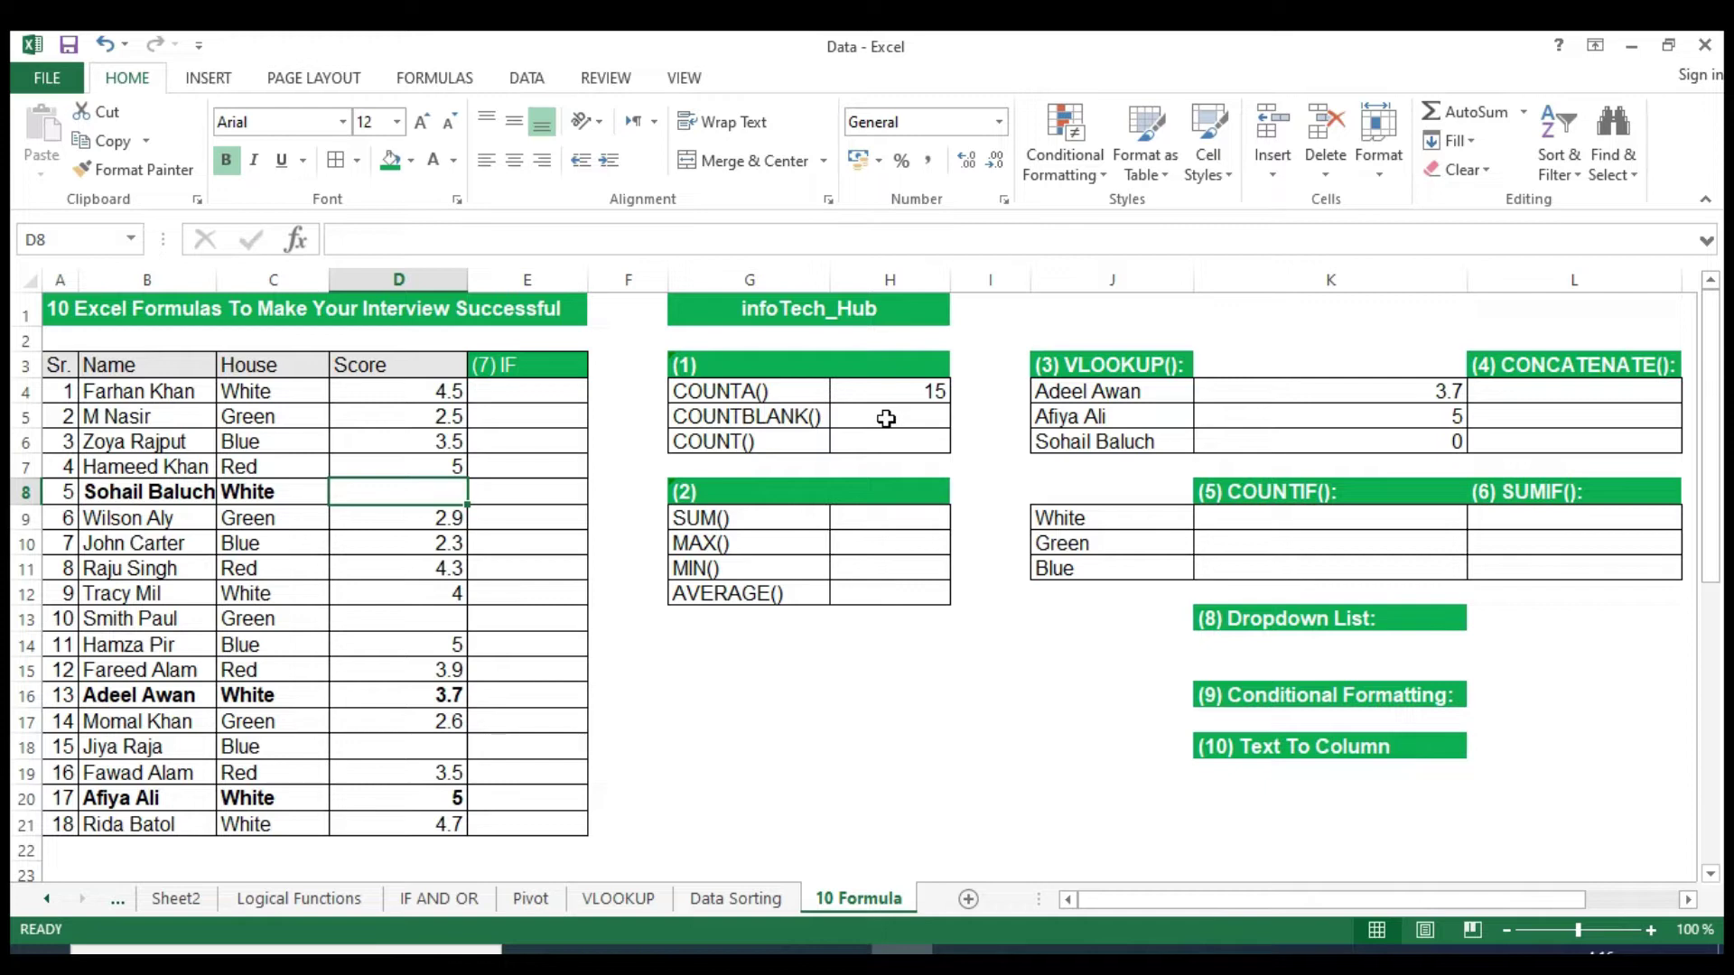
Enter =COUNTBLANK(D4:D21) in H5, returning 3 empty Score cells.
left_click(886, 418)
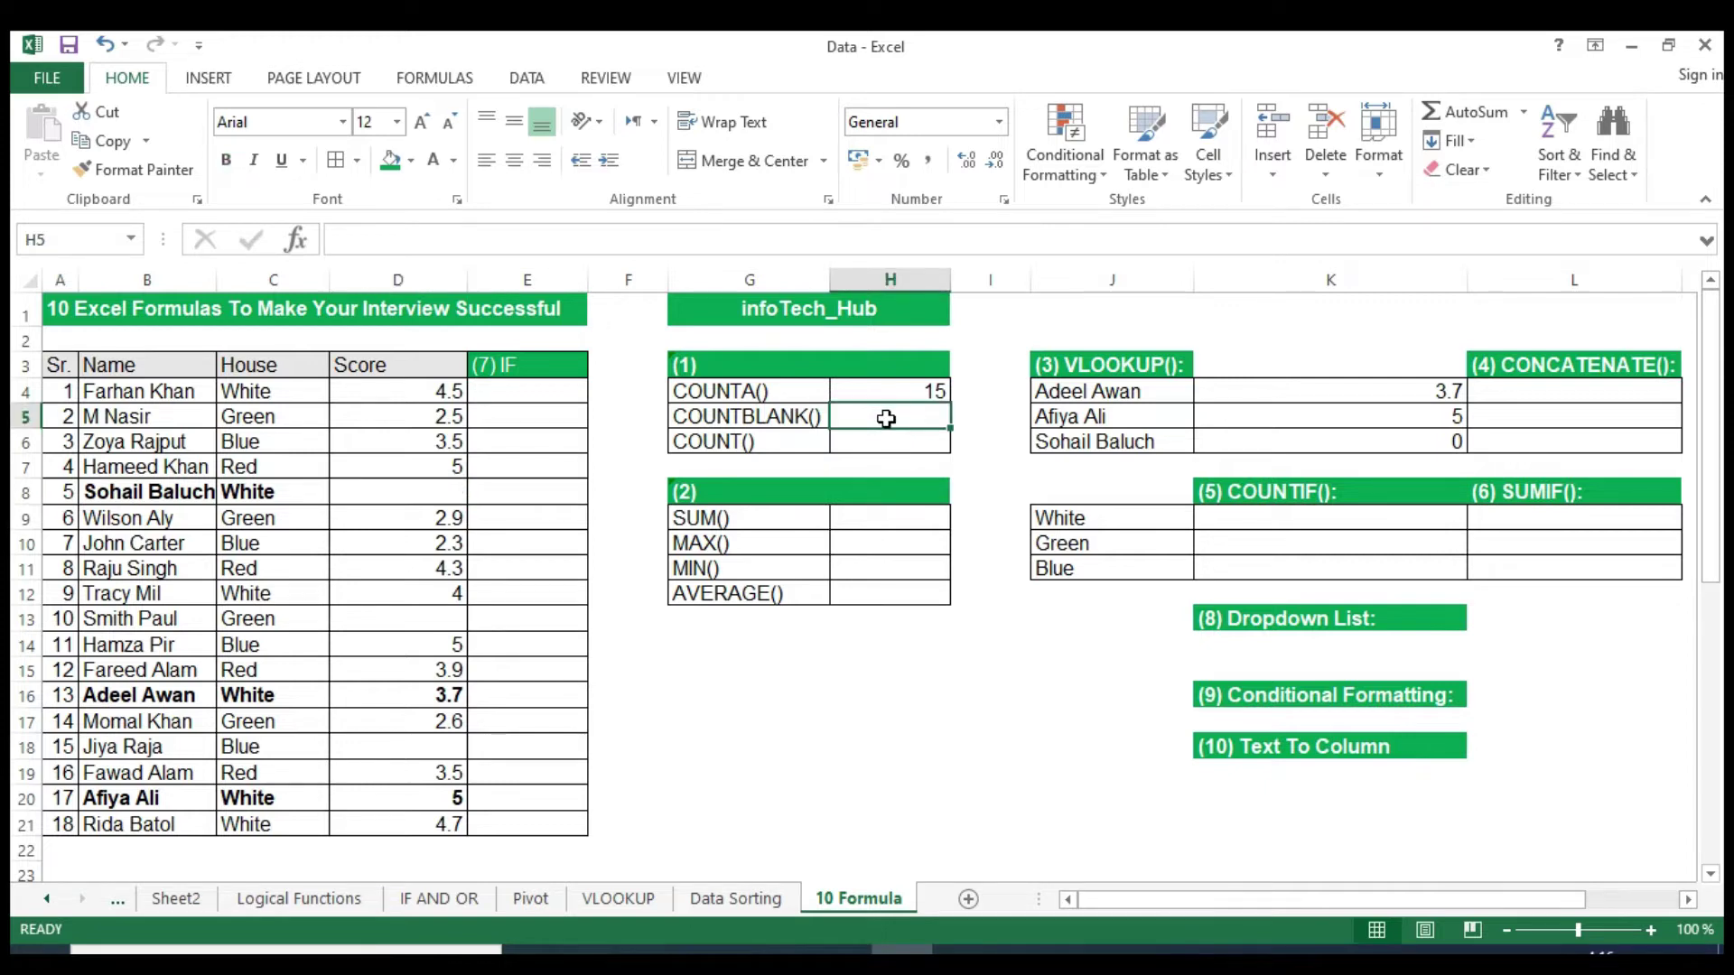
type("=")
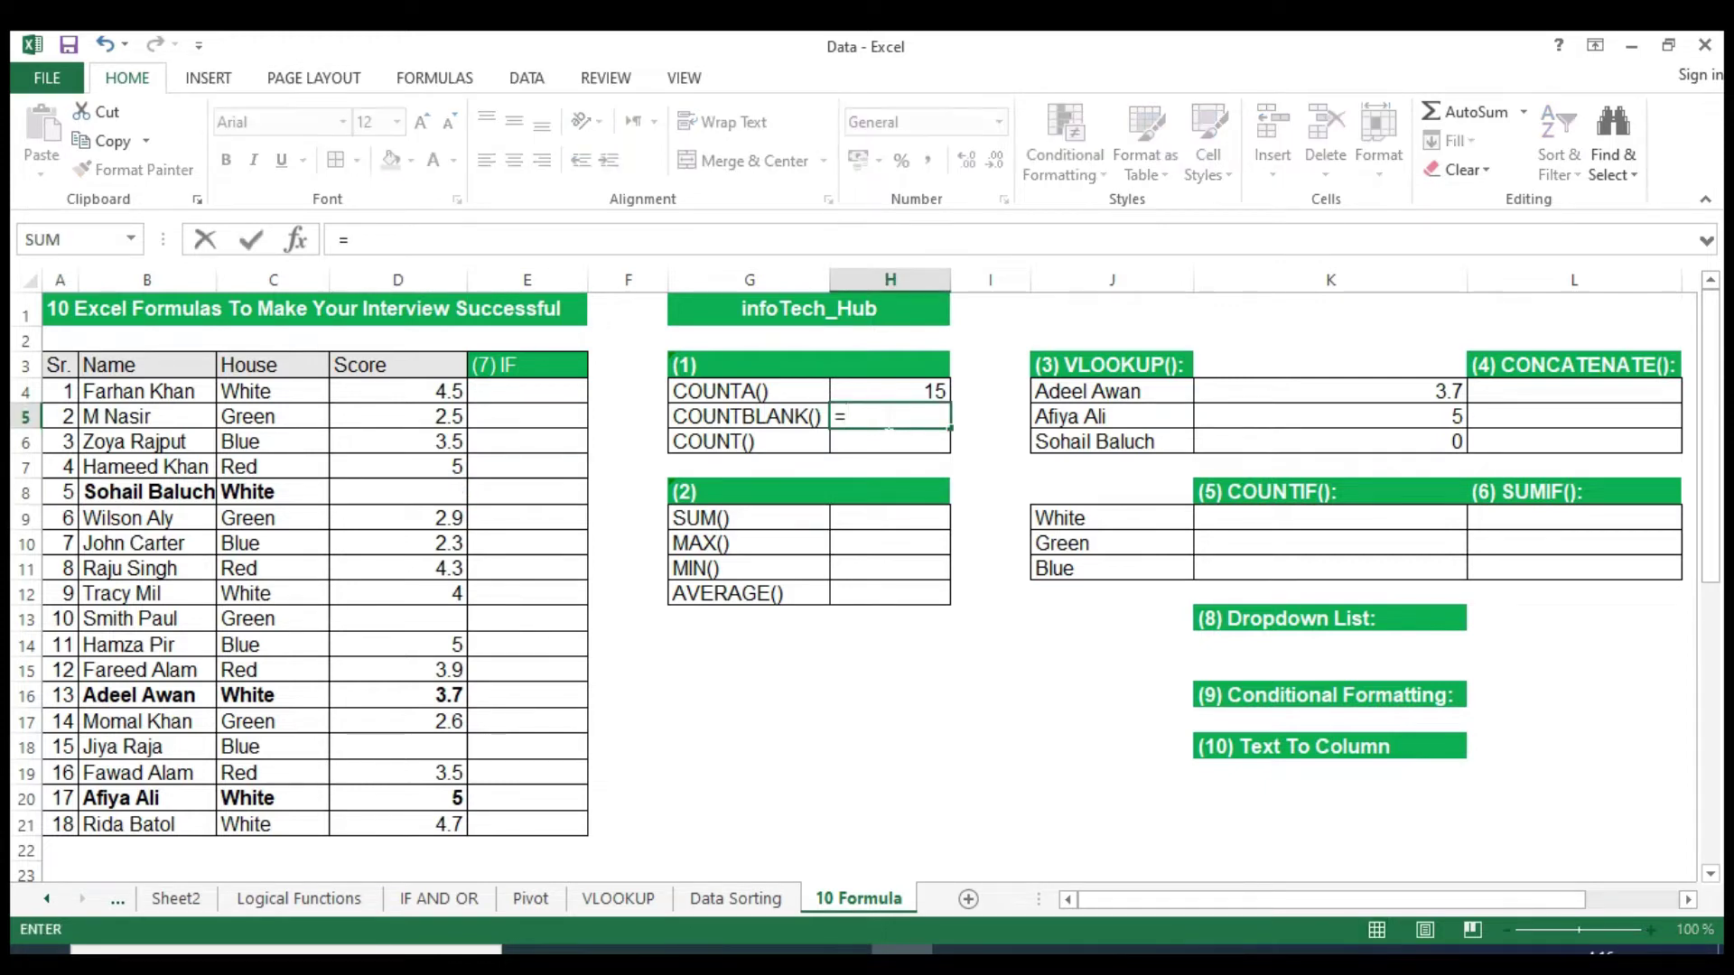
type("J")
type("COU")
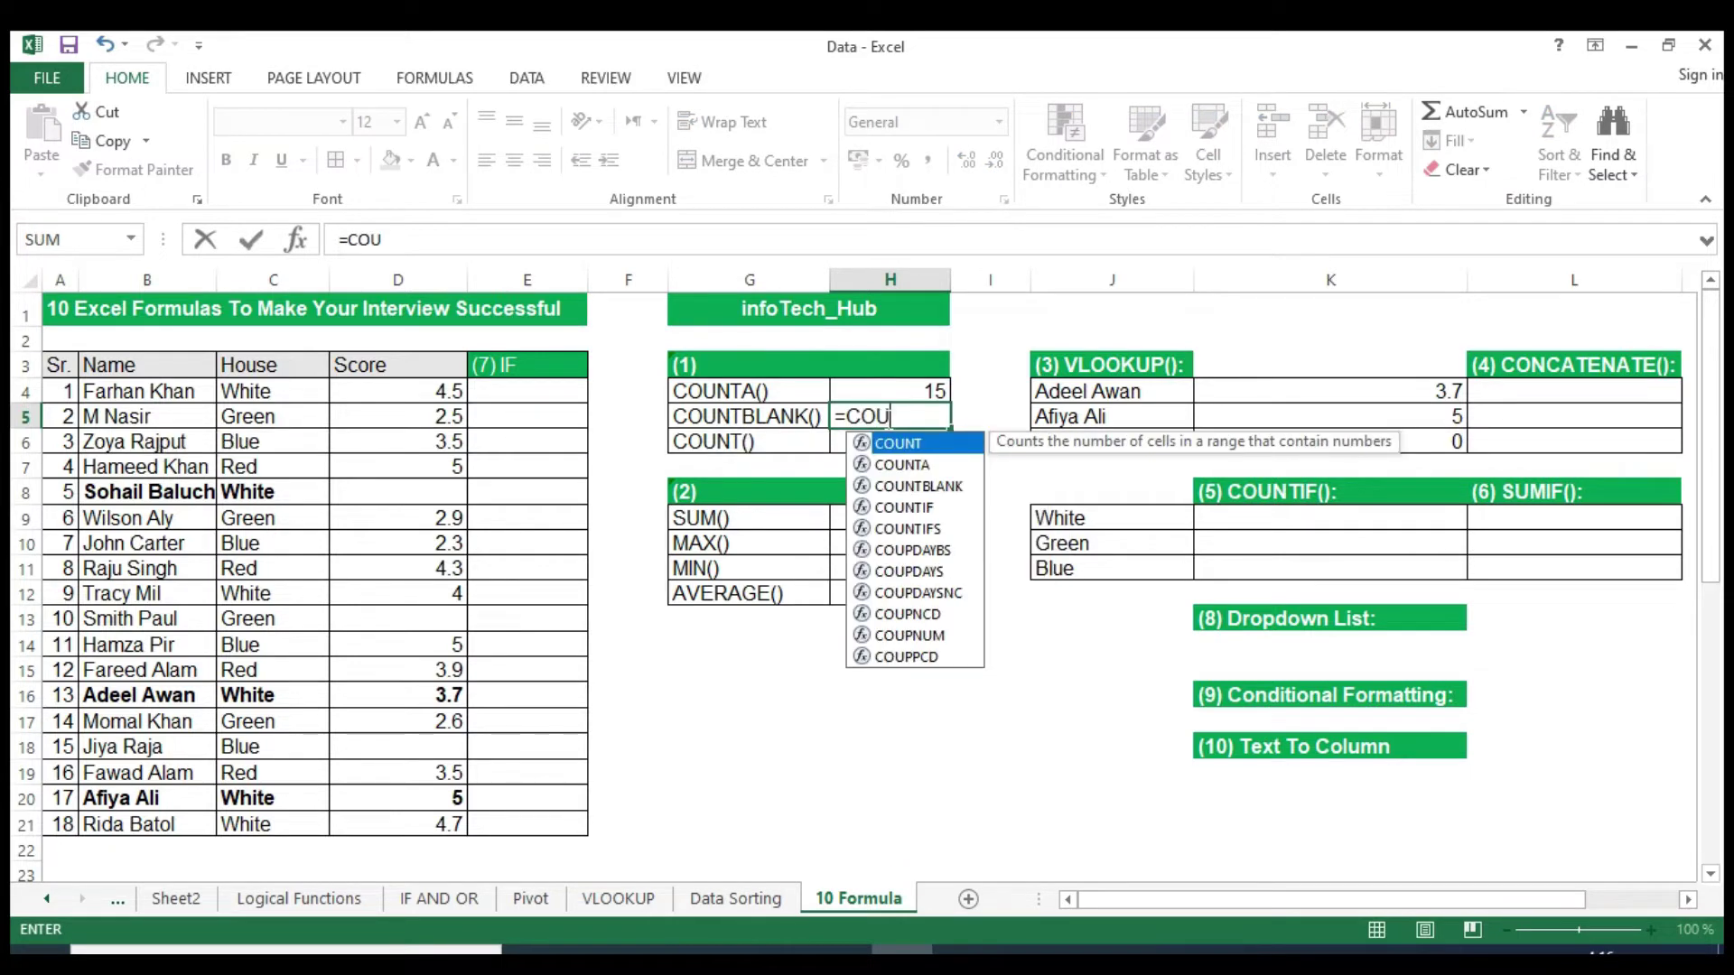
type("NT")
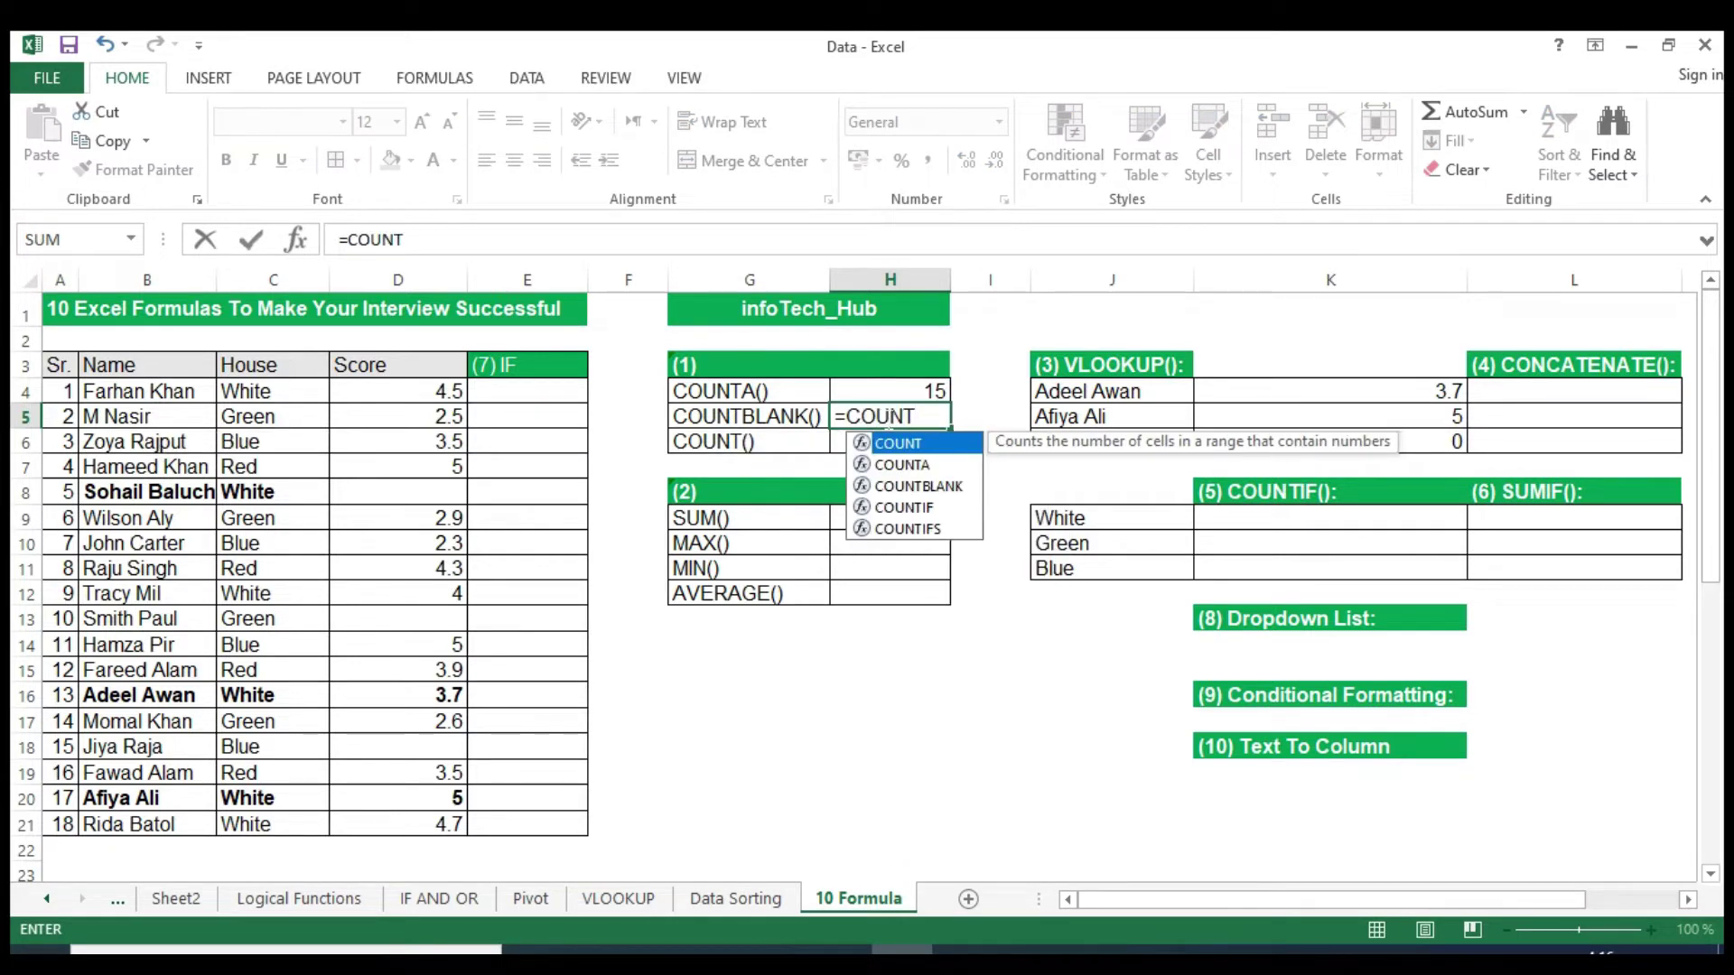
key("Down")
key("Down")
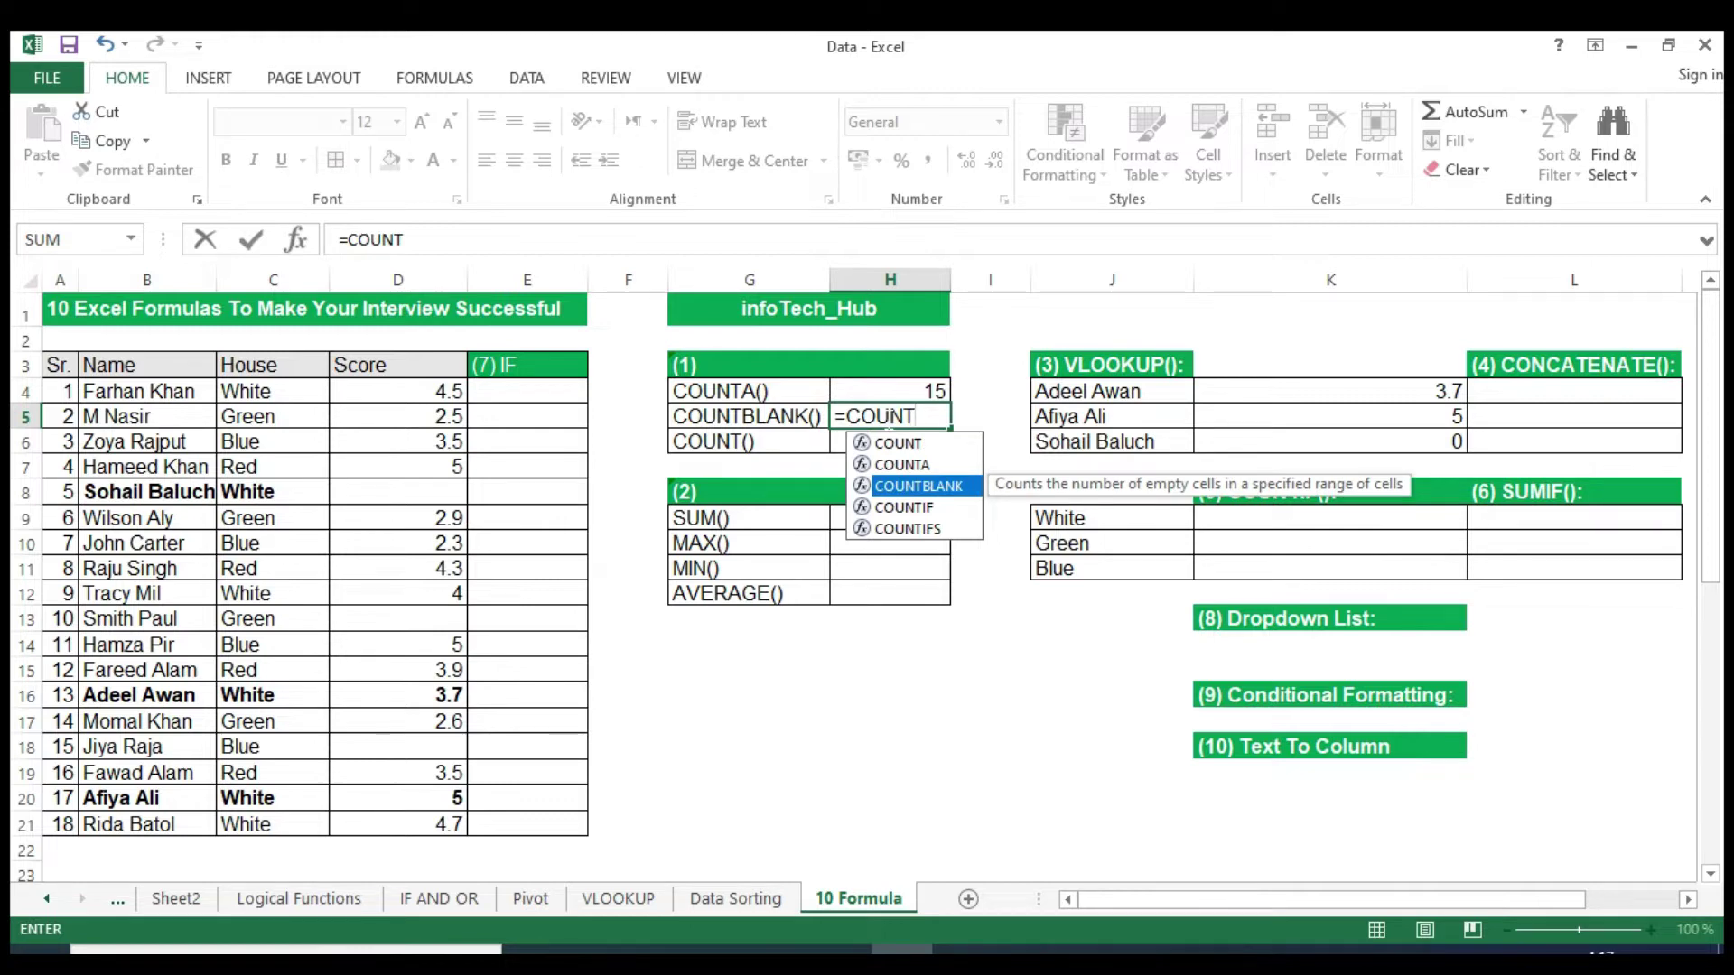
key("Tab")
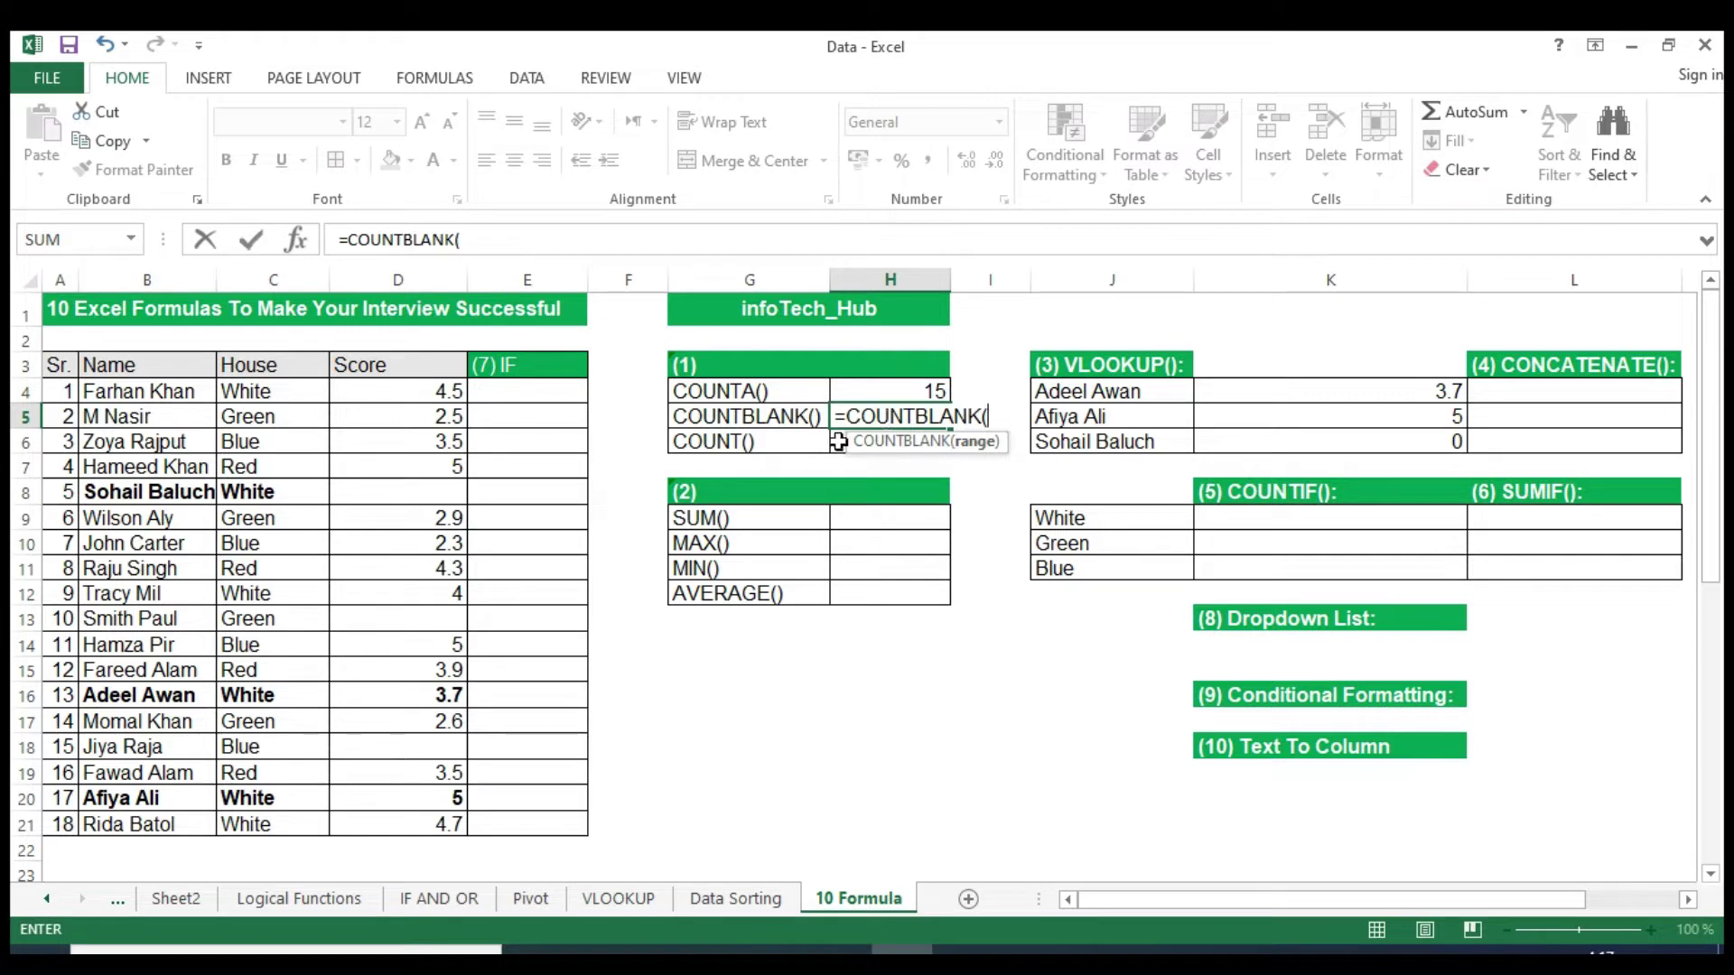
left_click_drag(427, 392, 437, 822)
type(")")
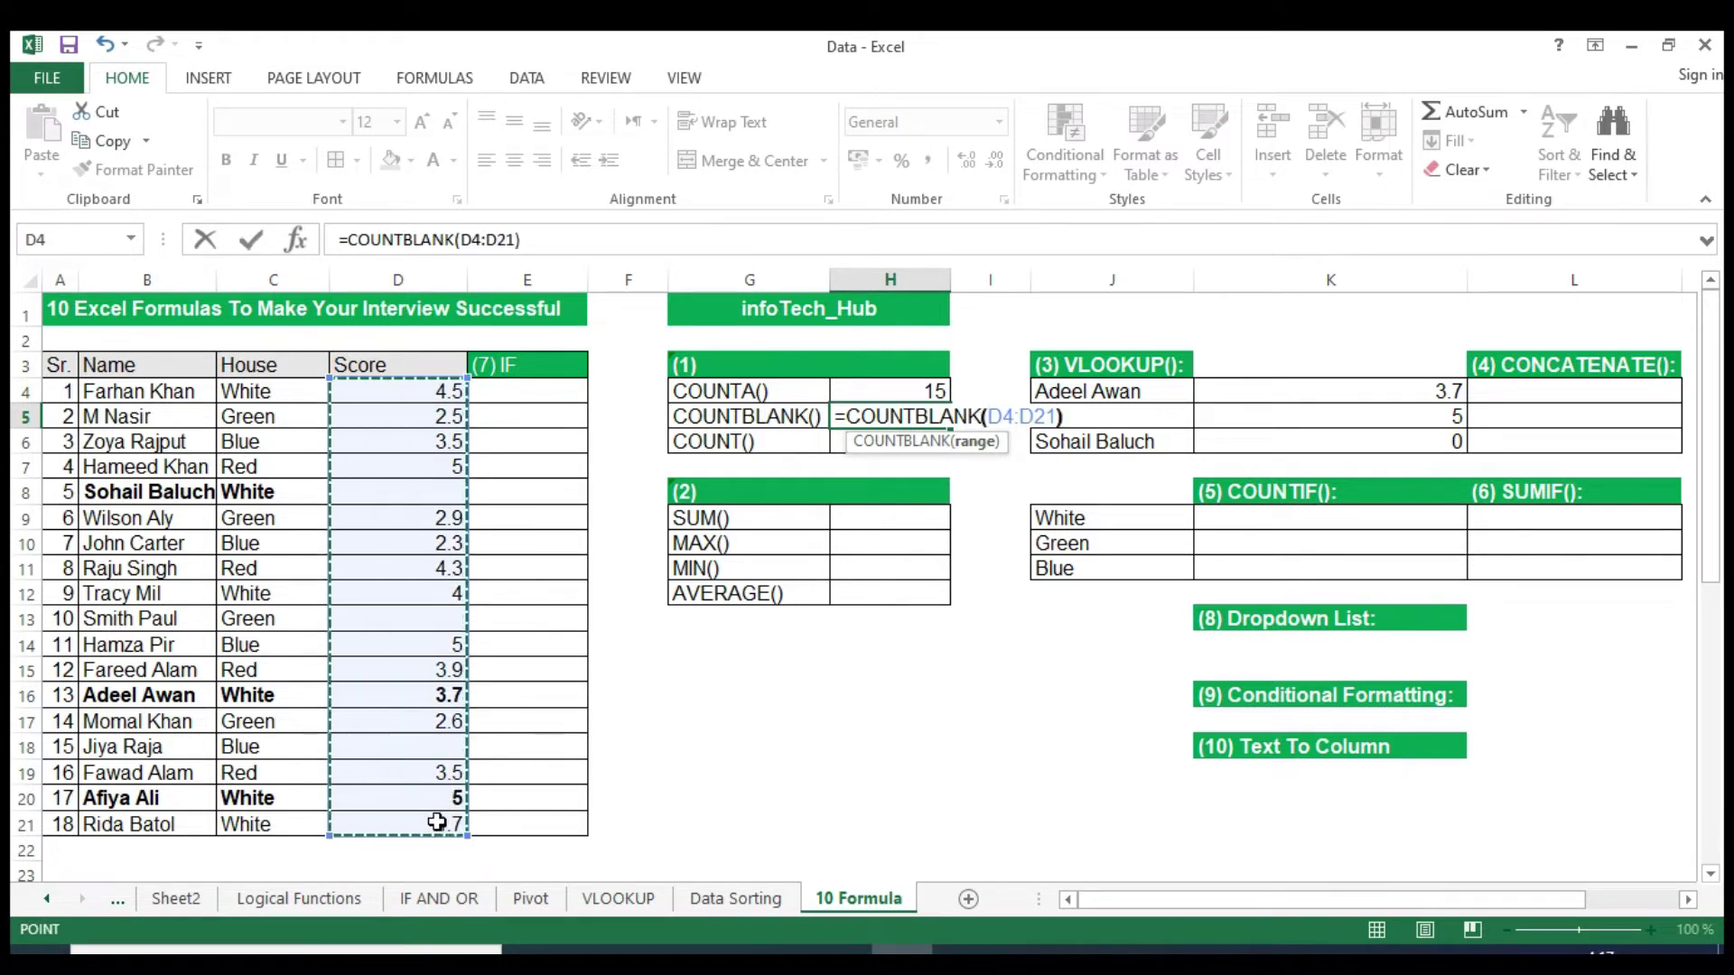
key("Return")
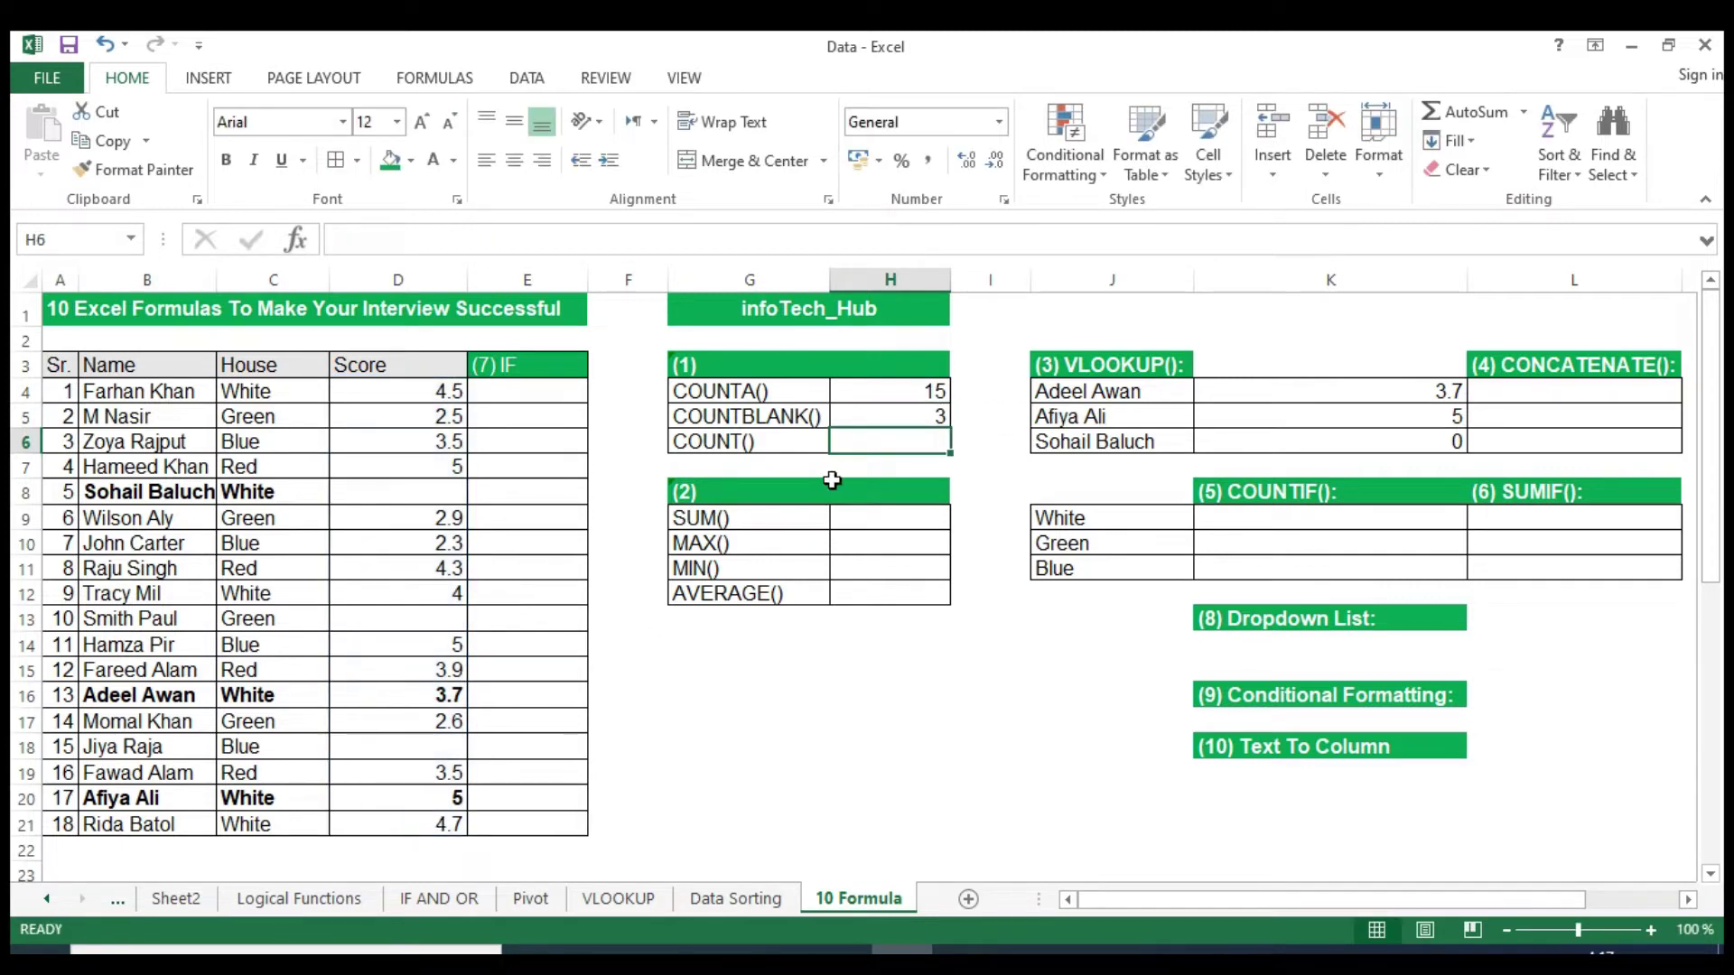
key("Up")
left_click(898, 456)
left_click(897, 417)
left_click(903, 443)
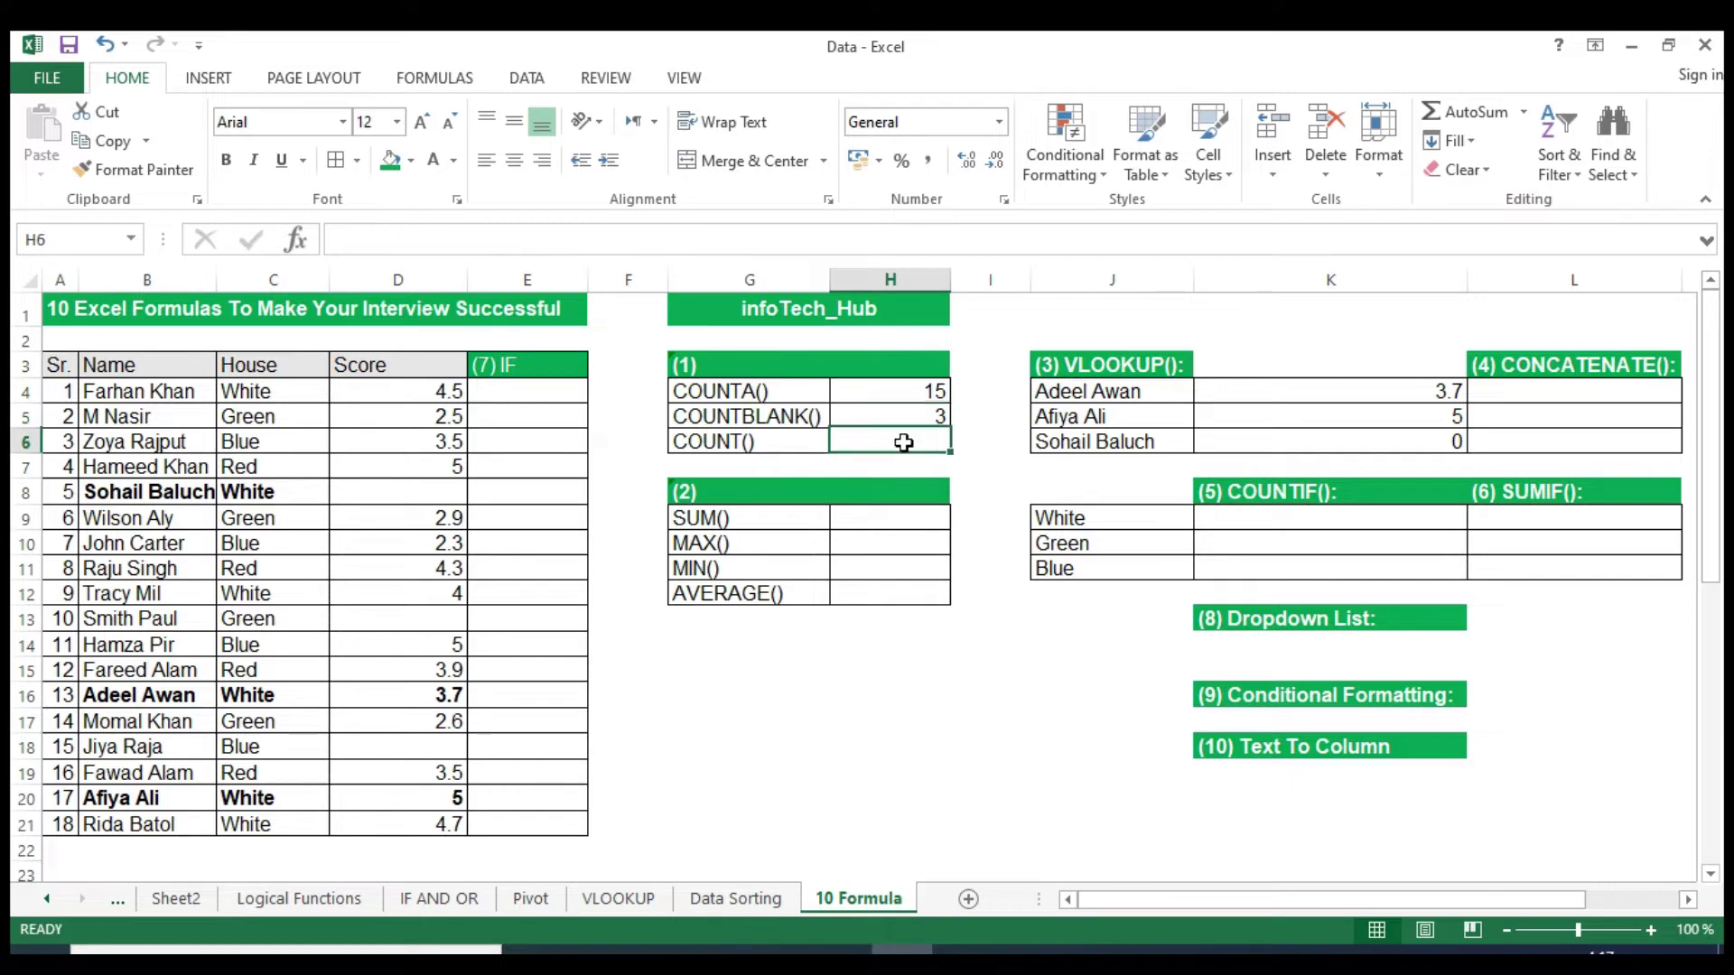
key("Up")
left_click(412, 498)
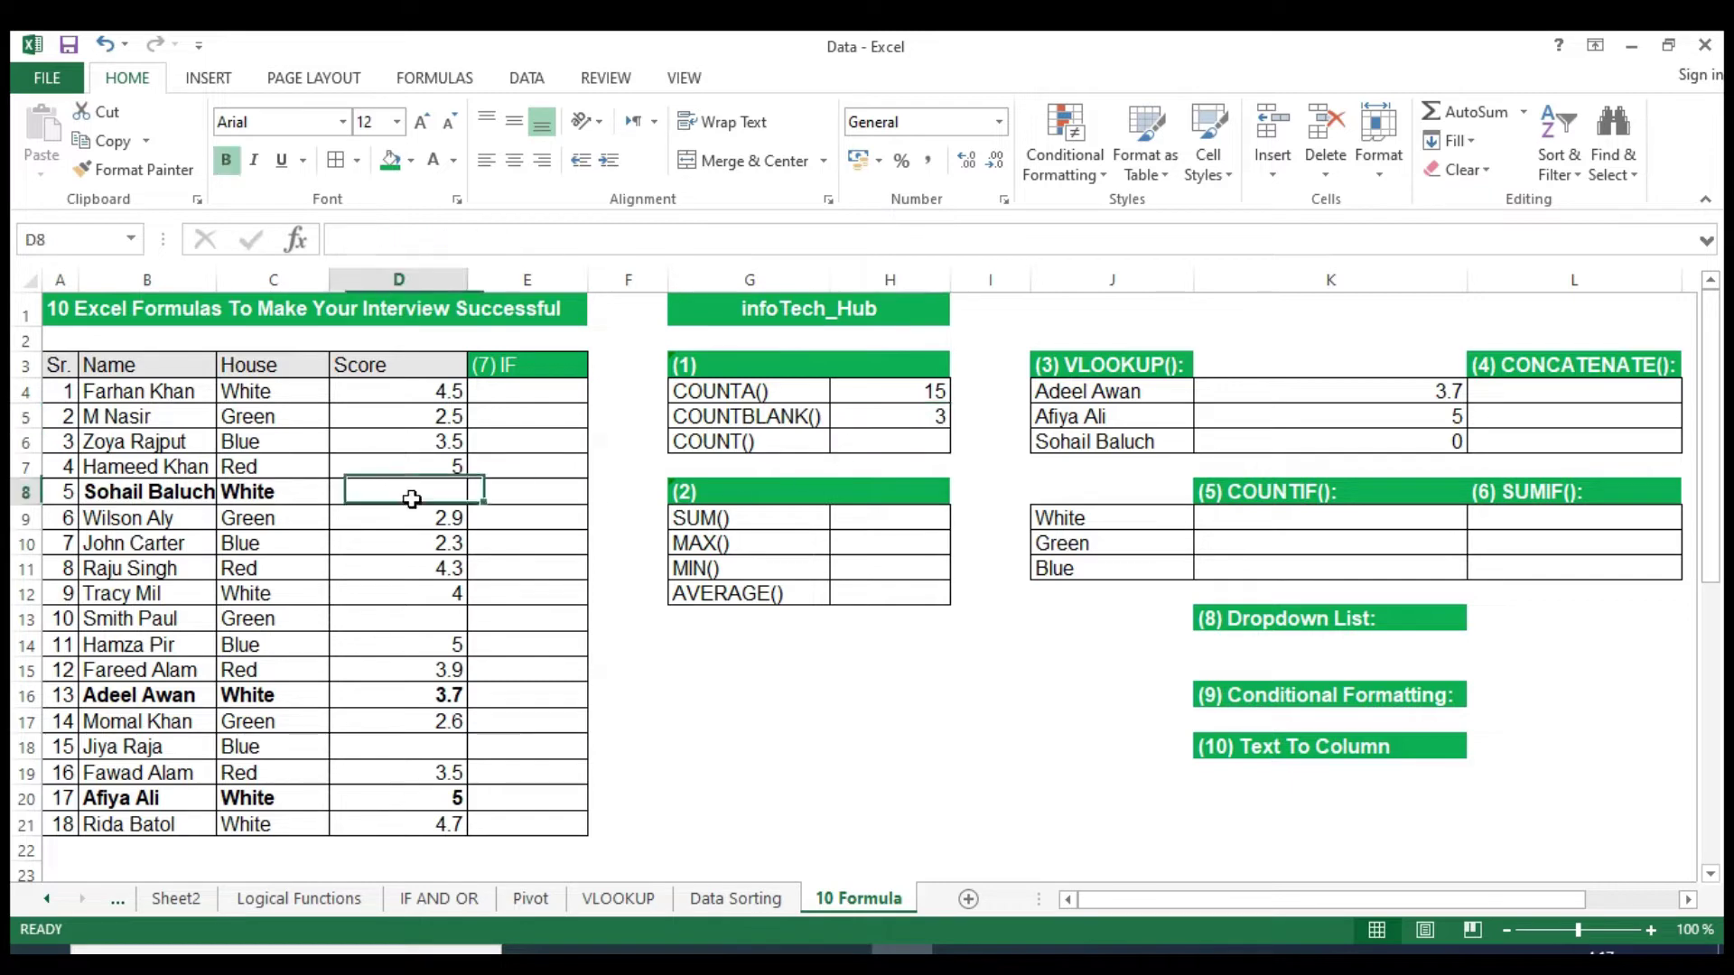
left_click(407, 619)
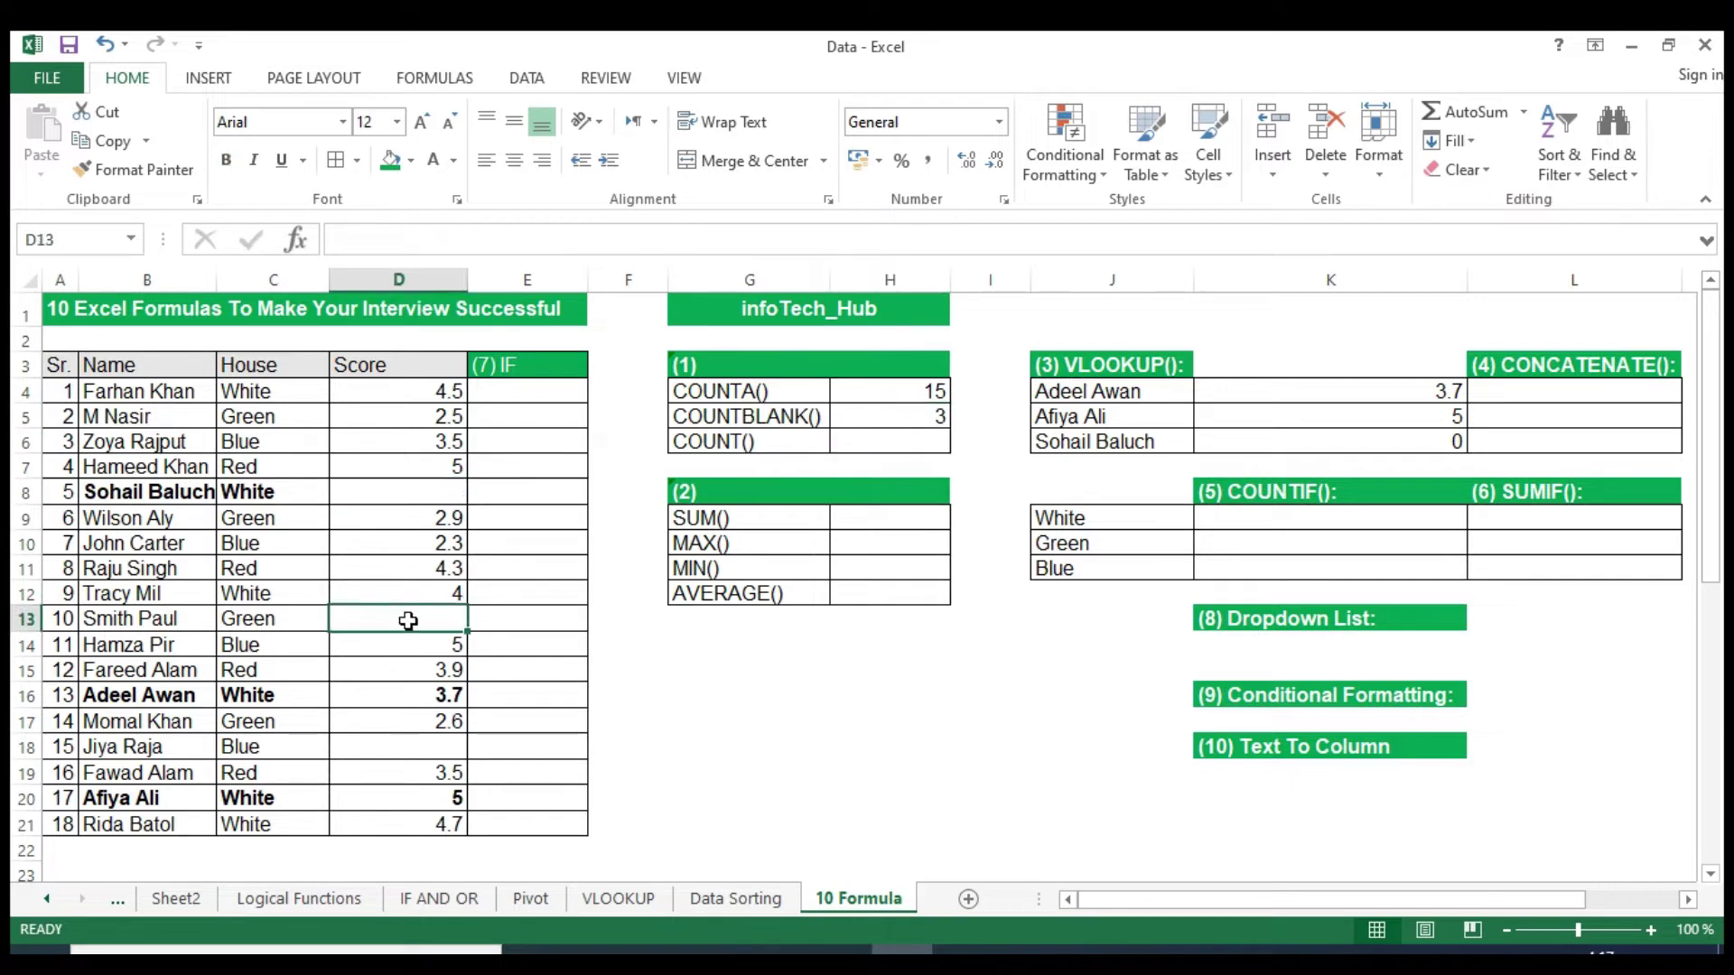
left_click(419, 751)
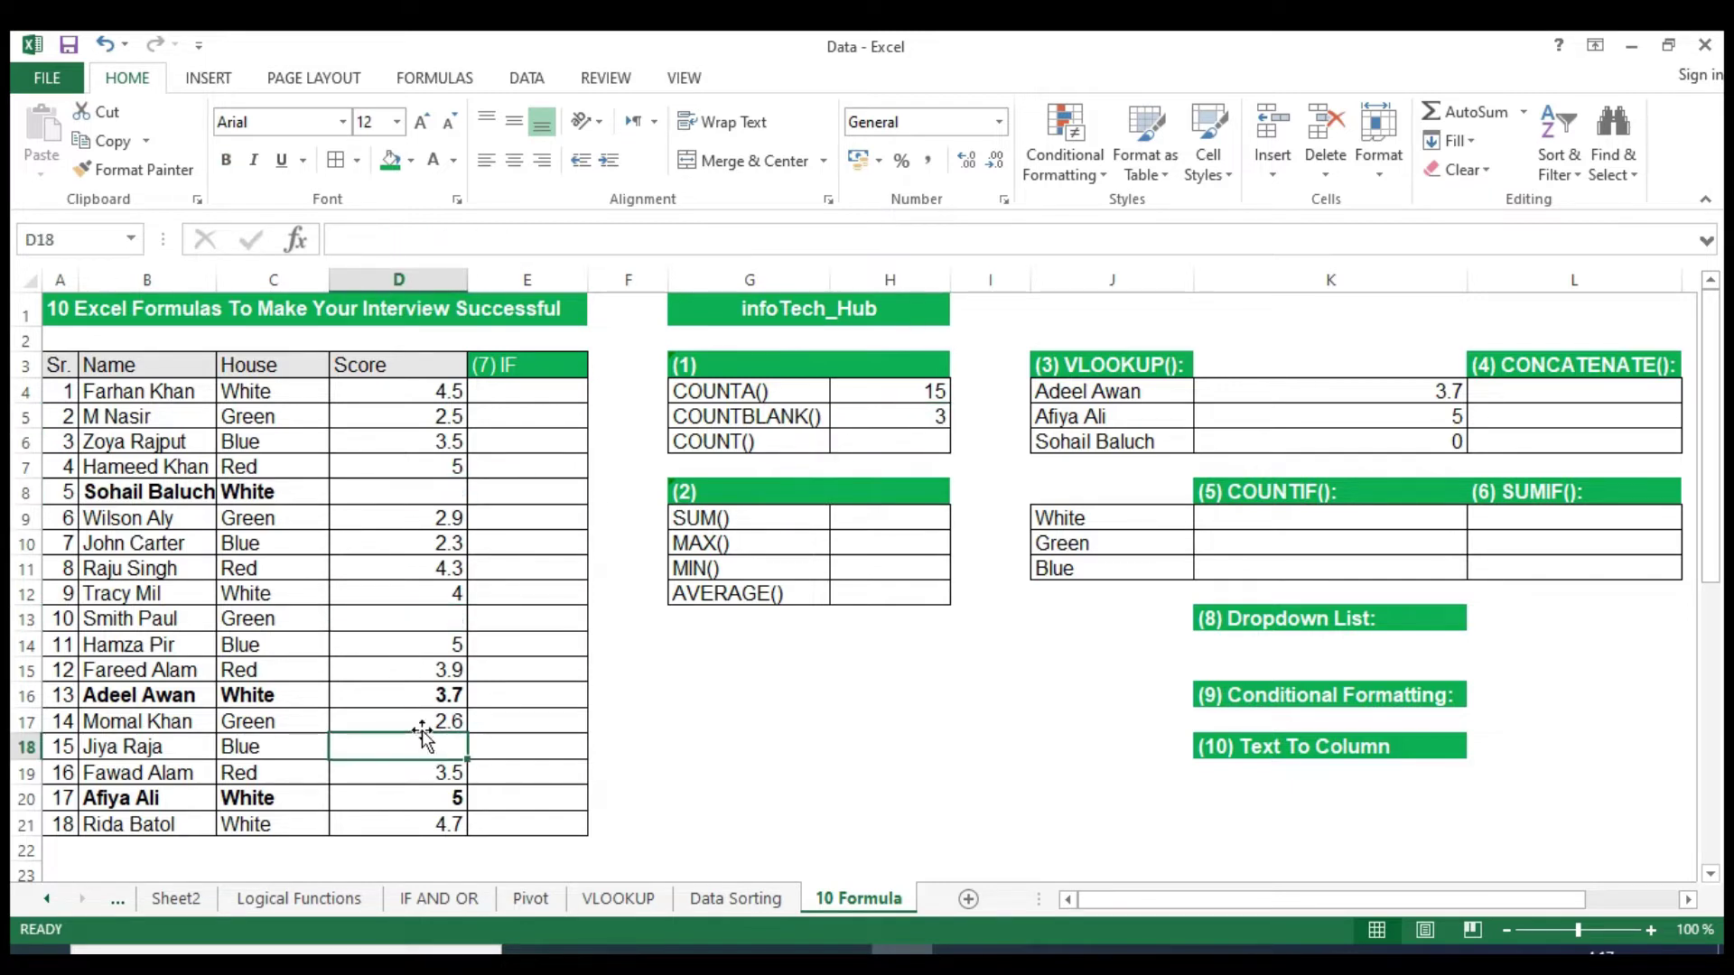
left_click(892, 443)
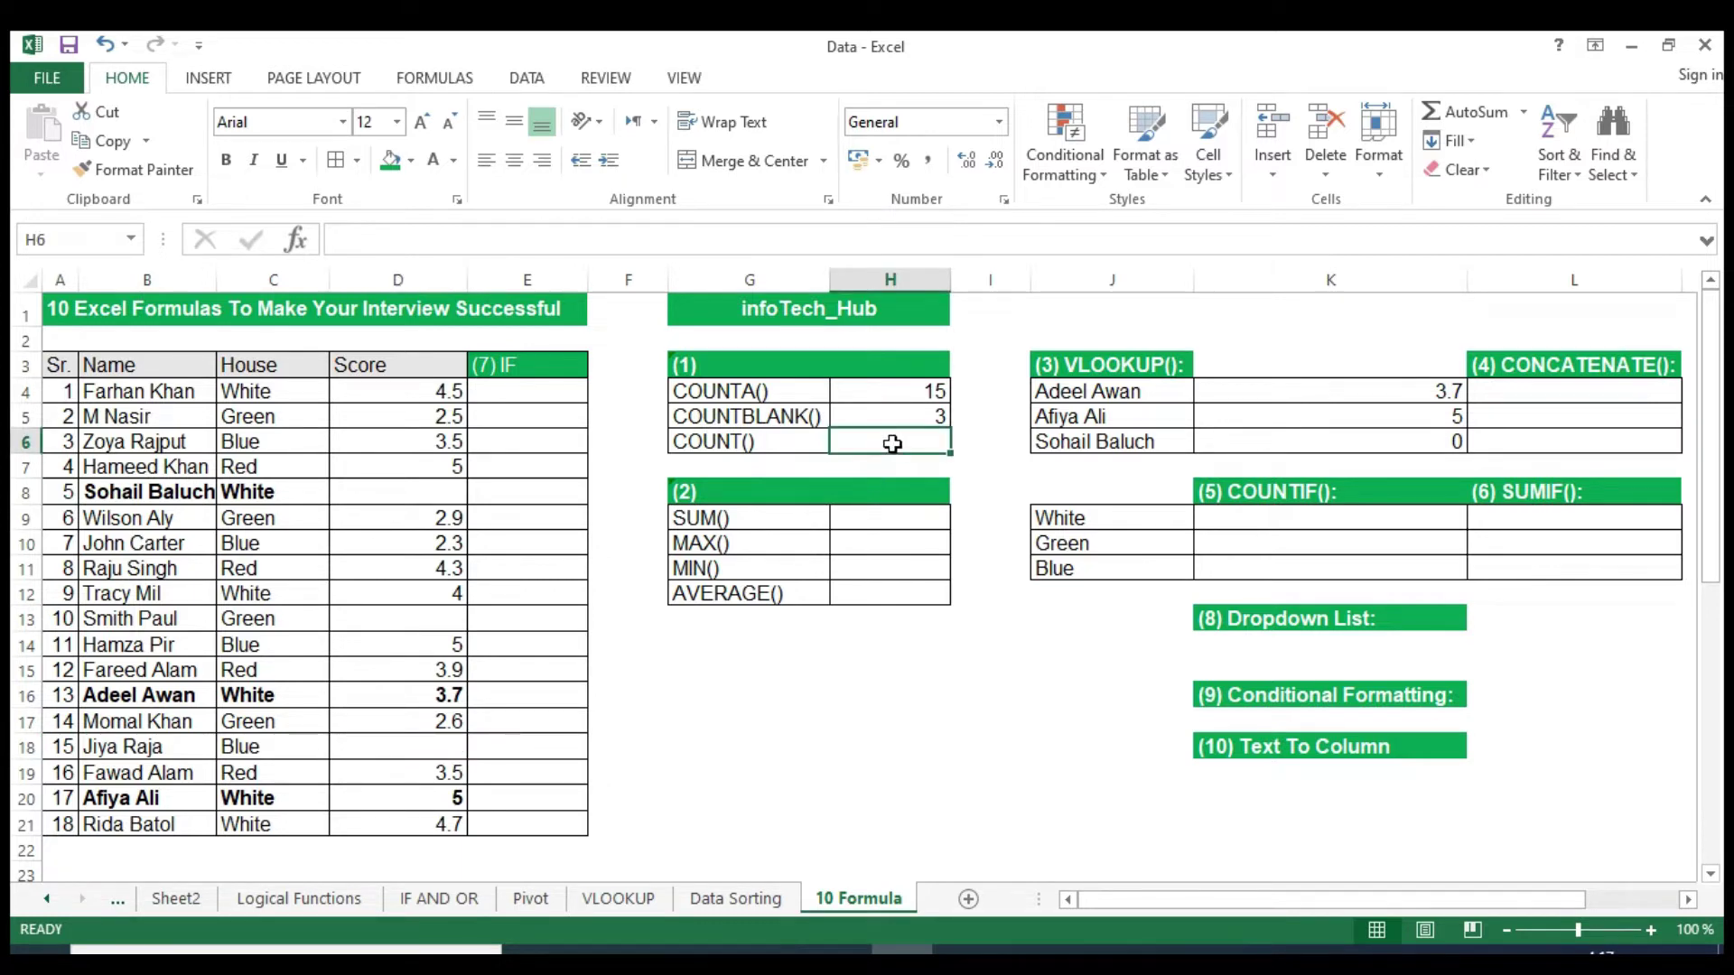
Enter =COUNT(D4:D21) in H6, correcting the typo, to get 15 numeric scores.
type("=SO")
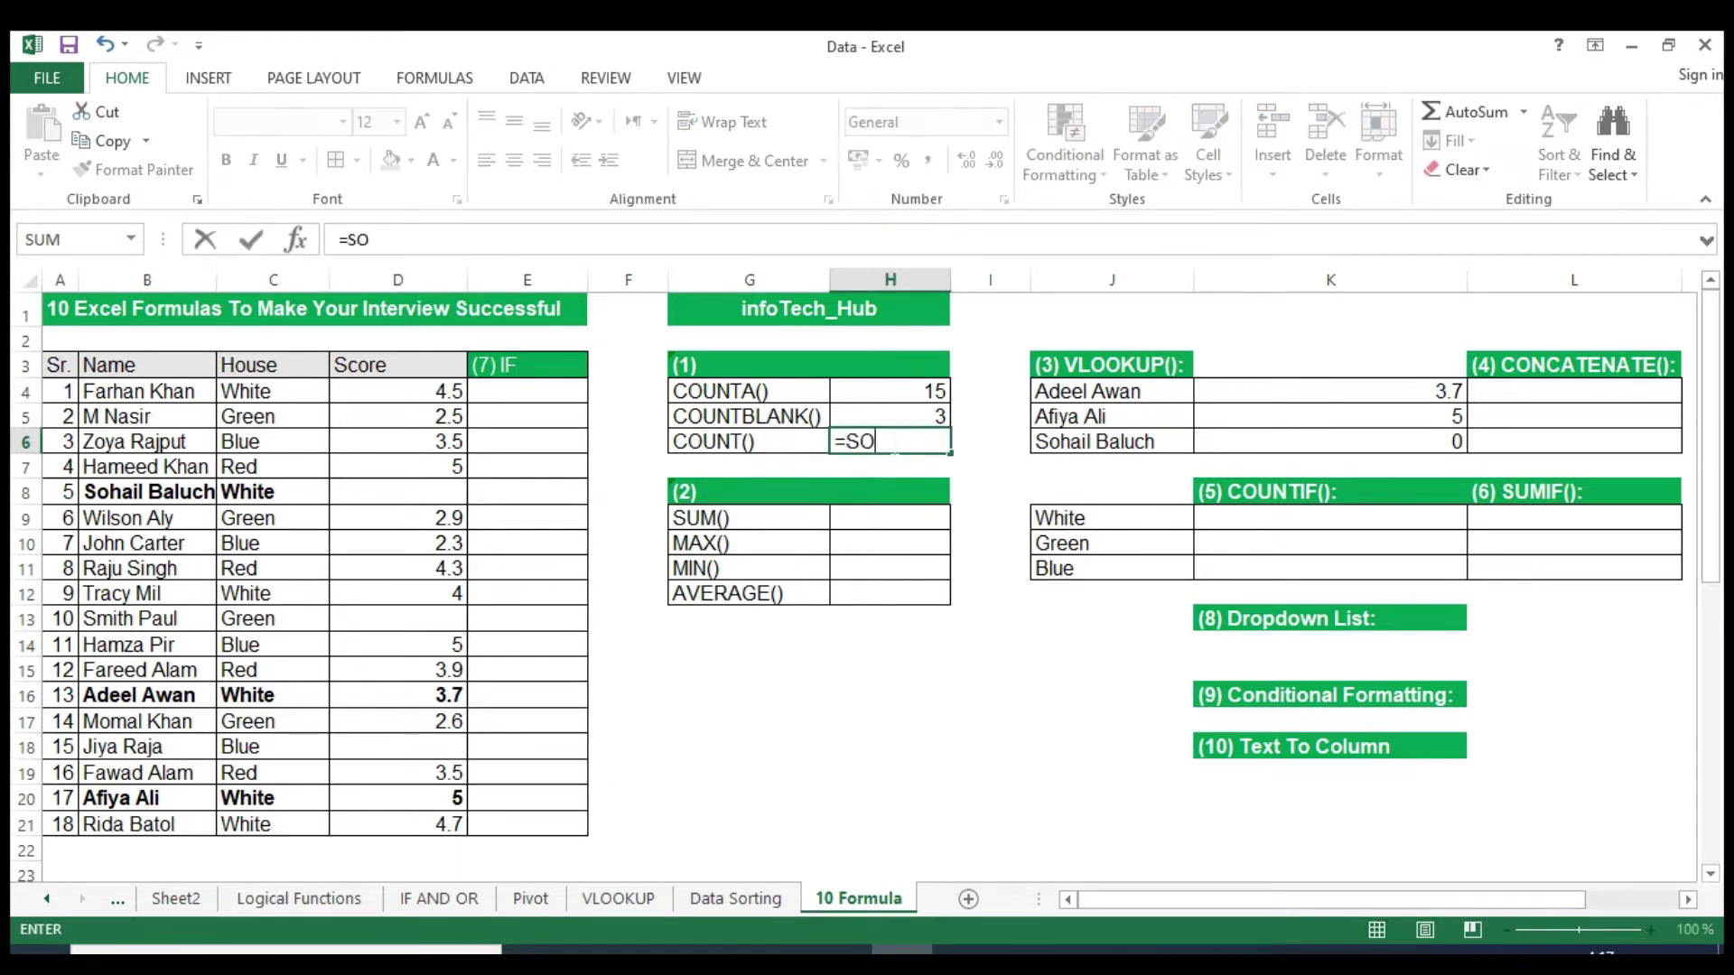
type("UNT")
key("BackSpace")
key("BackSpace")
key("BackSpace")
key("BackSpace")
key("BackSpace")
type("C")
type("OUNT")
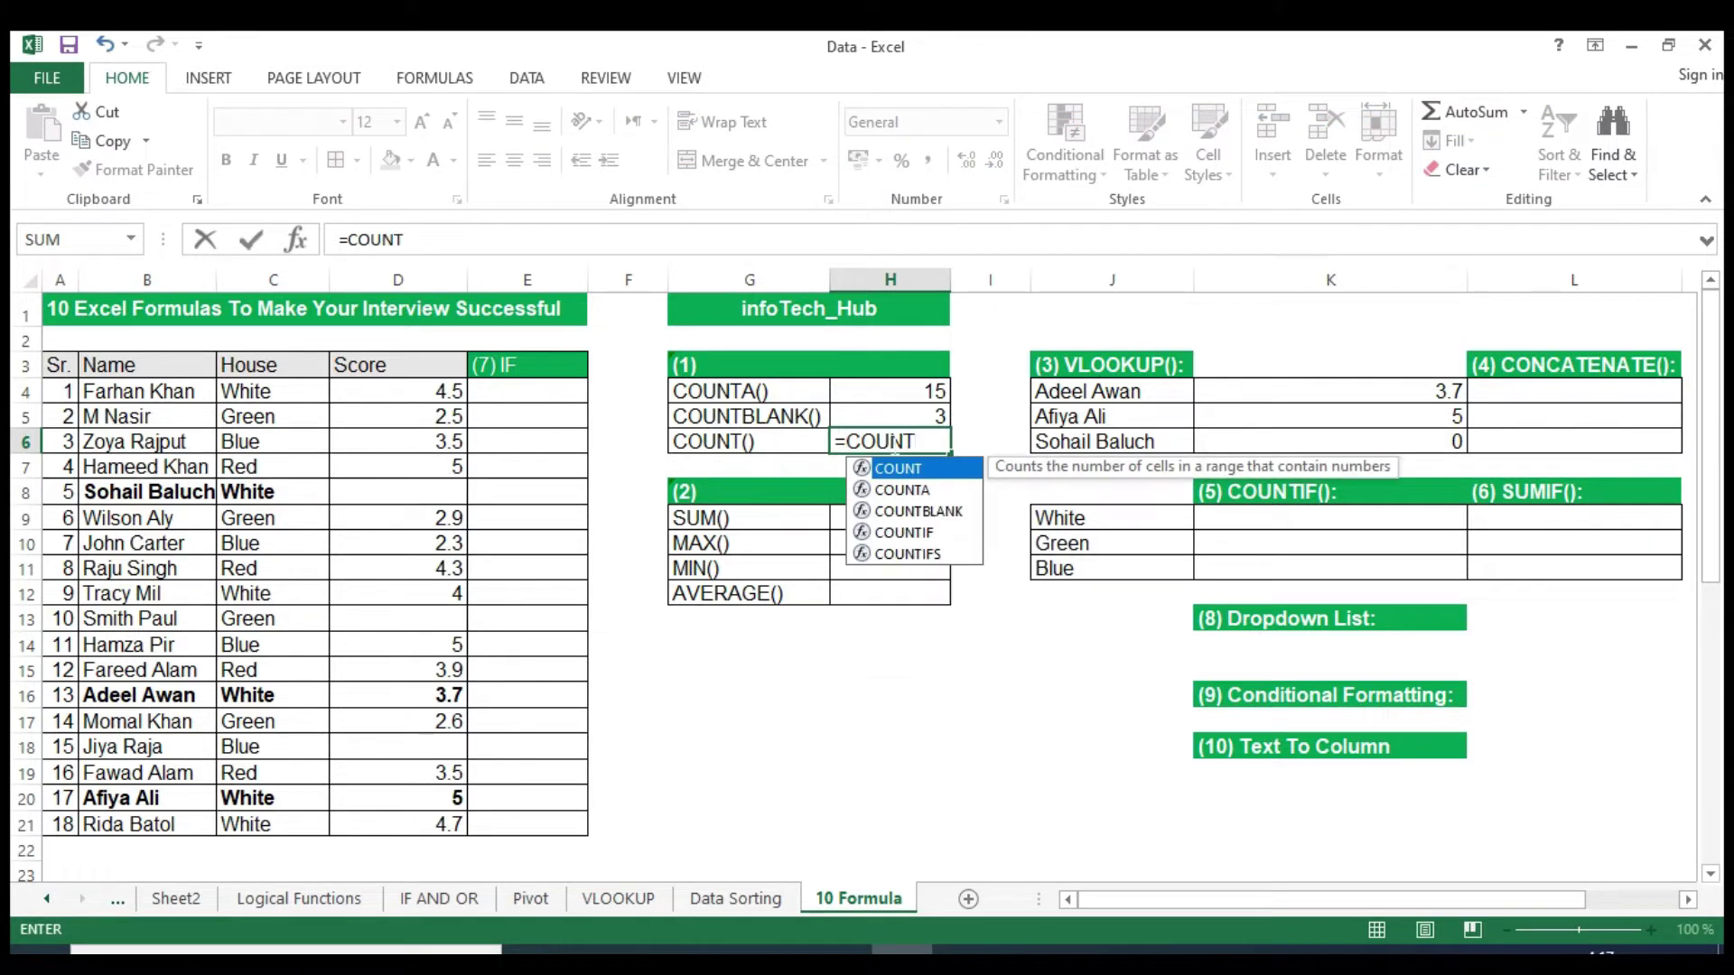
type("(")
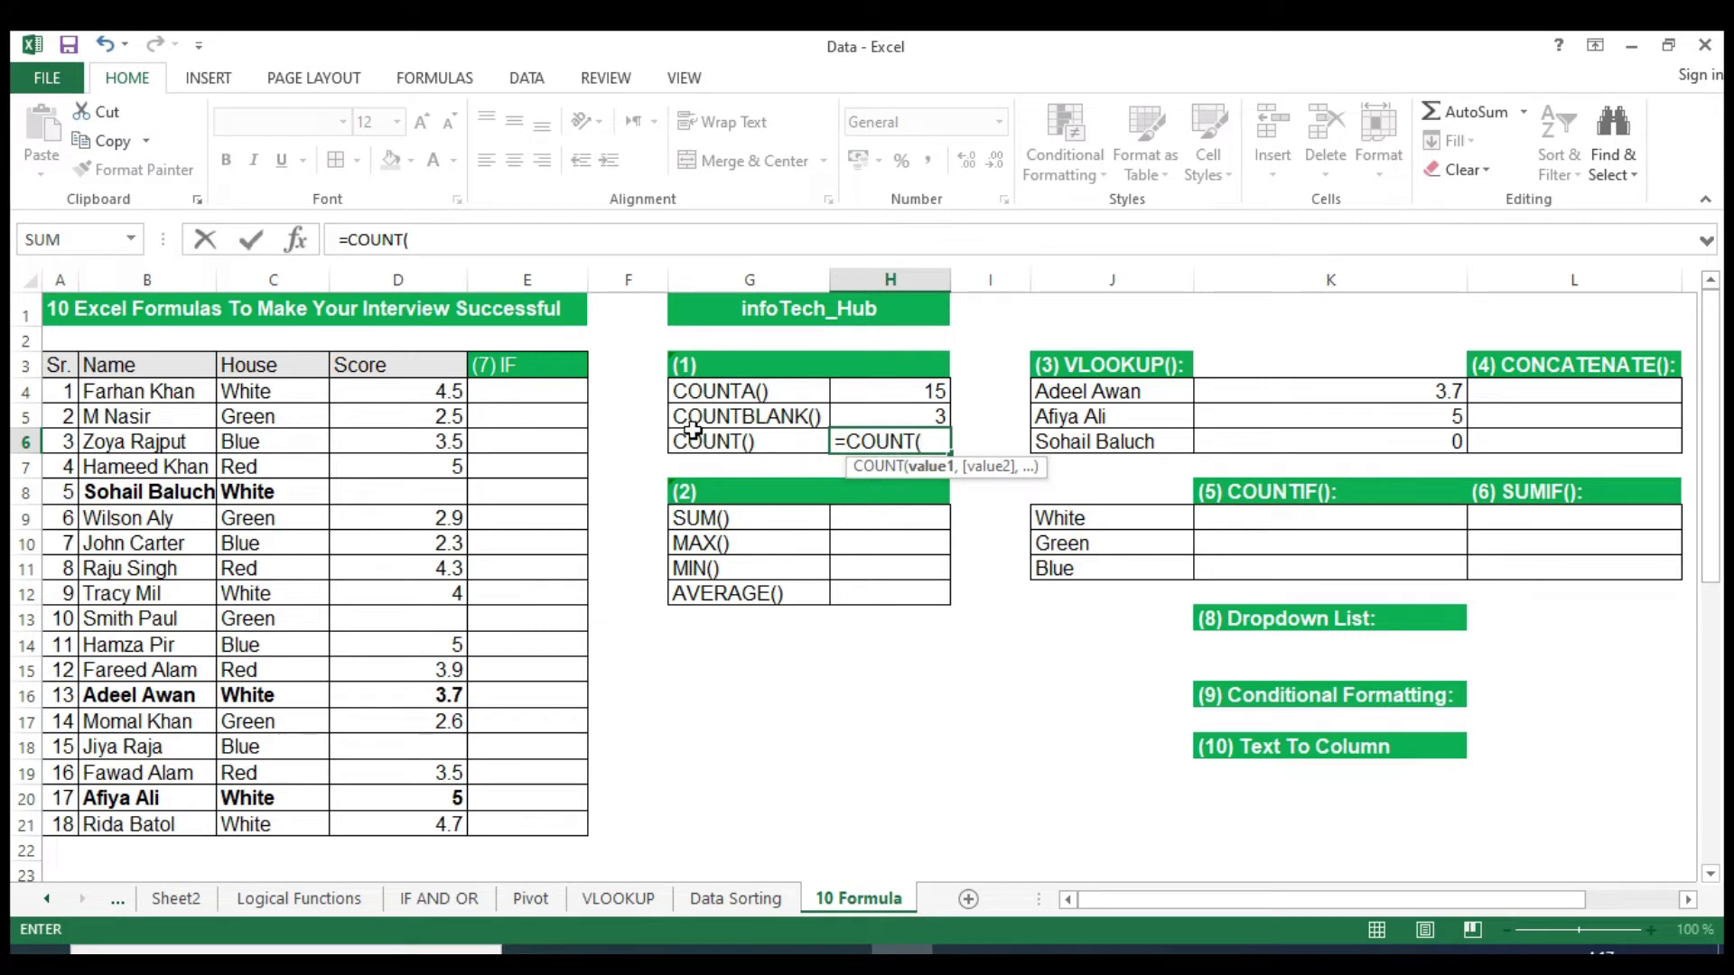
mouse_move(430, 390)
left_mouse_down()
mouse_move(439, 697)
mouse_move(422, 821)
left_mouse_up()
type(")")
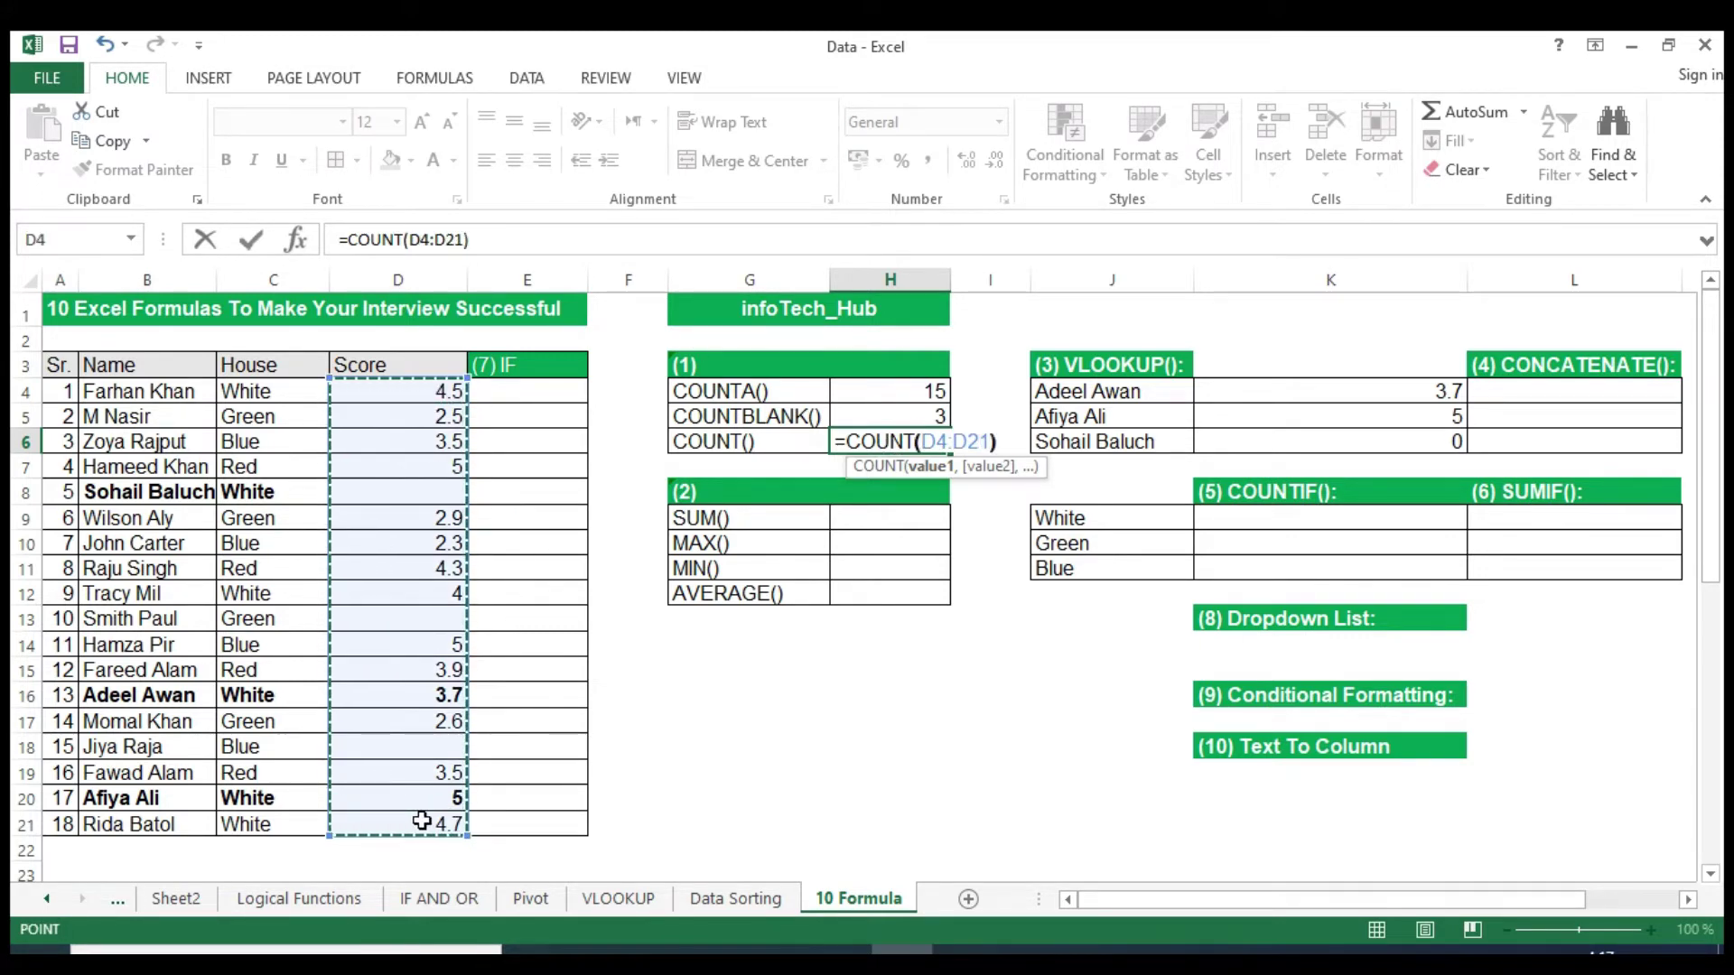
key("Return")
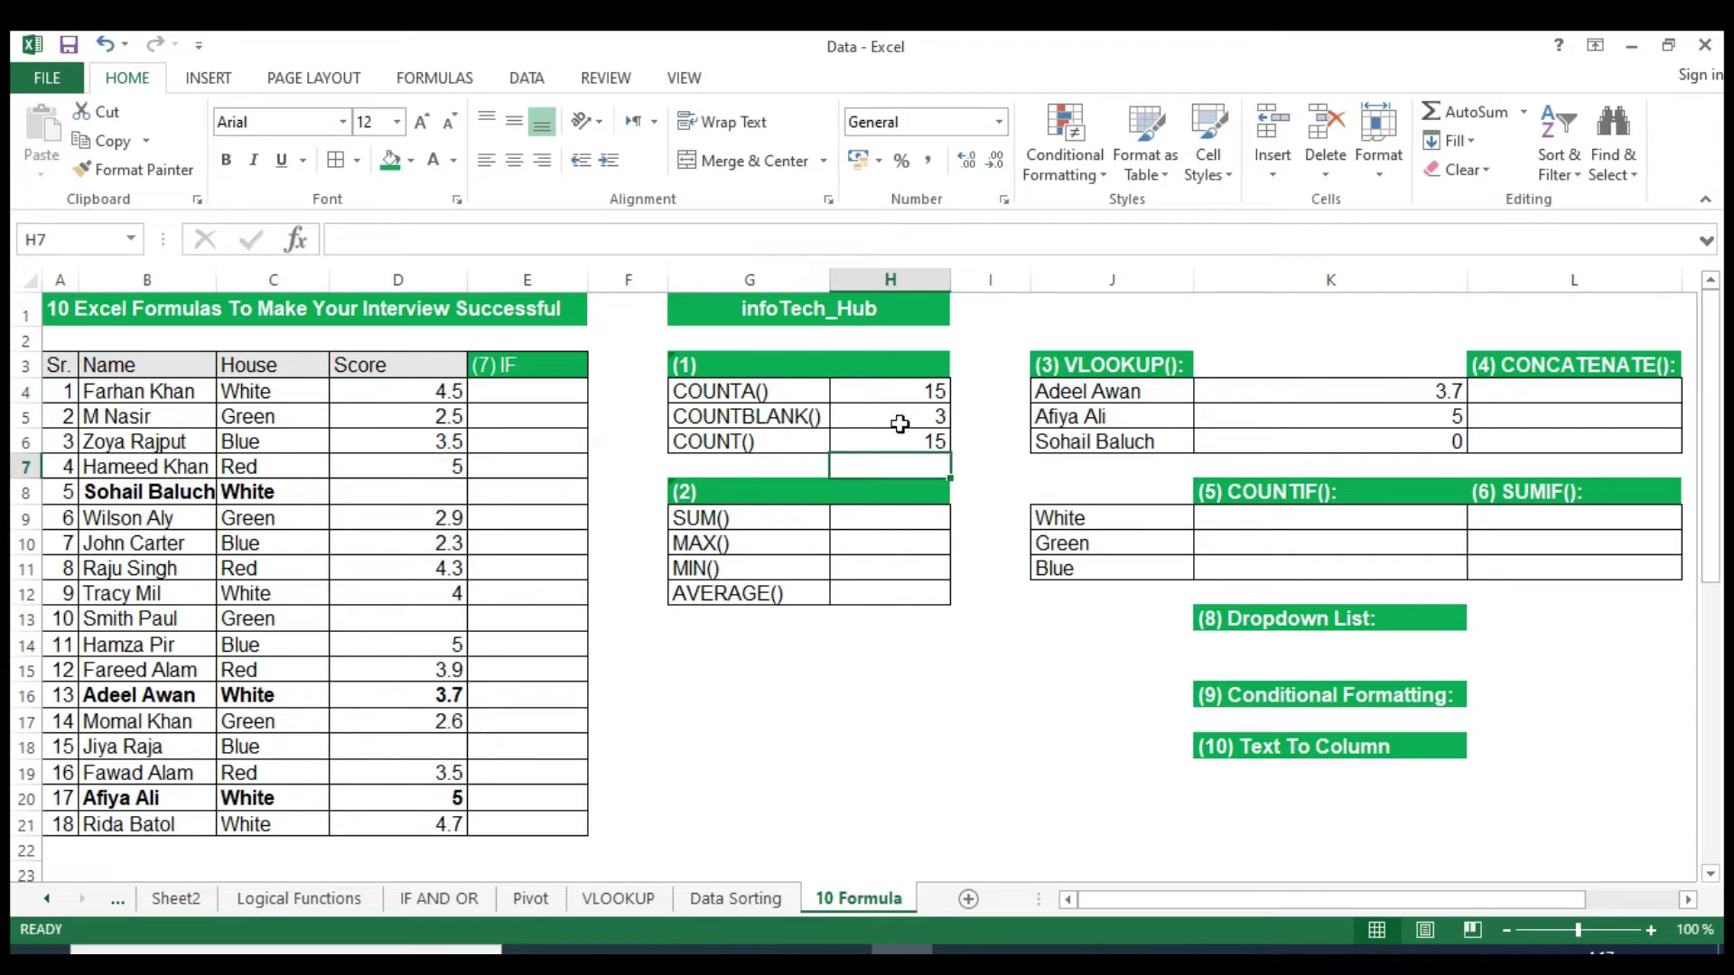
left_click(902, 441)
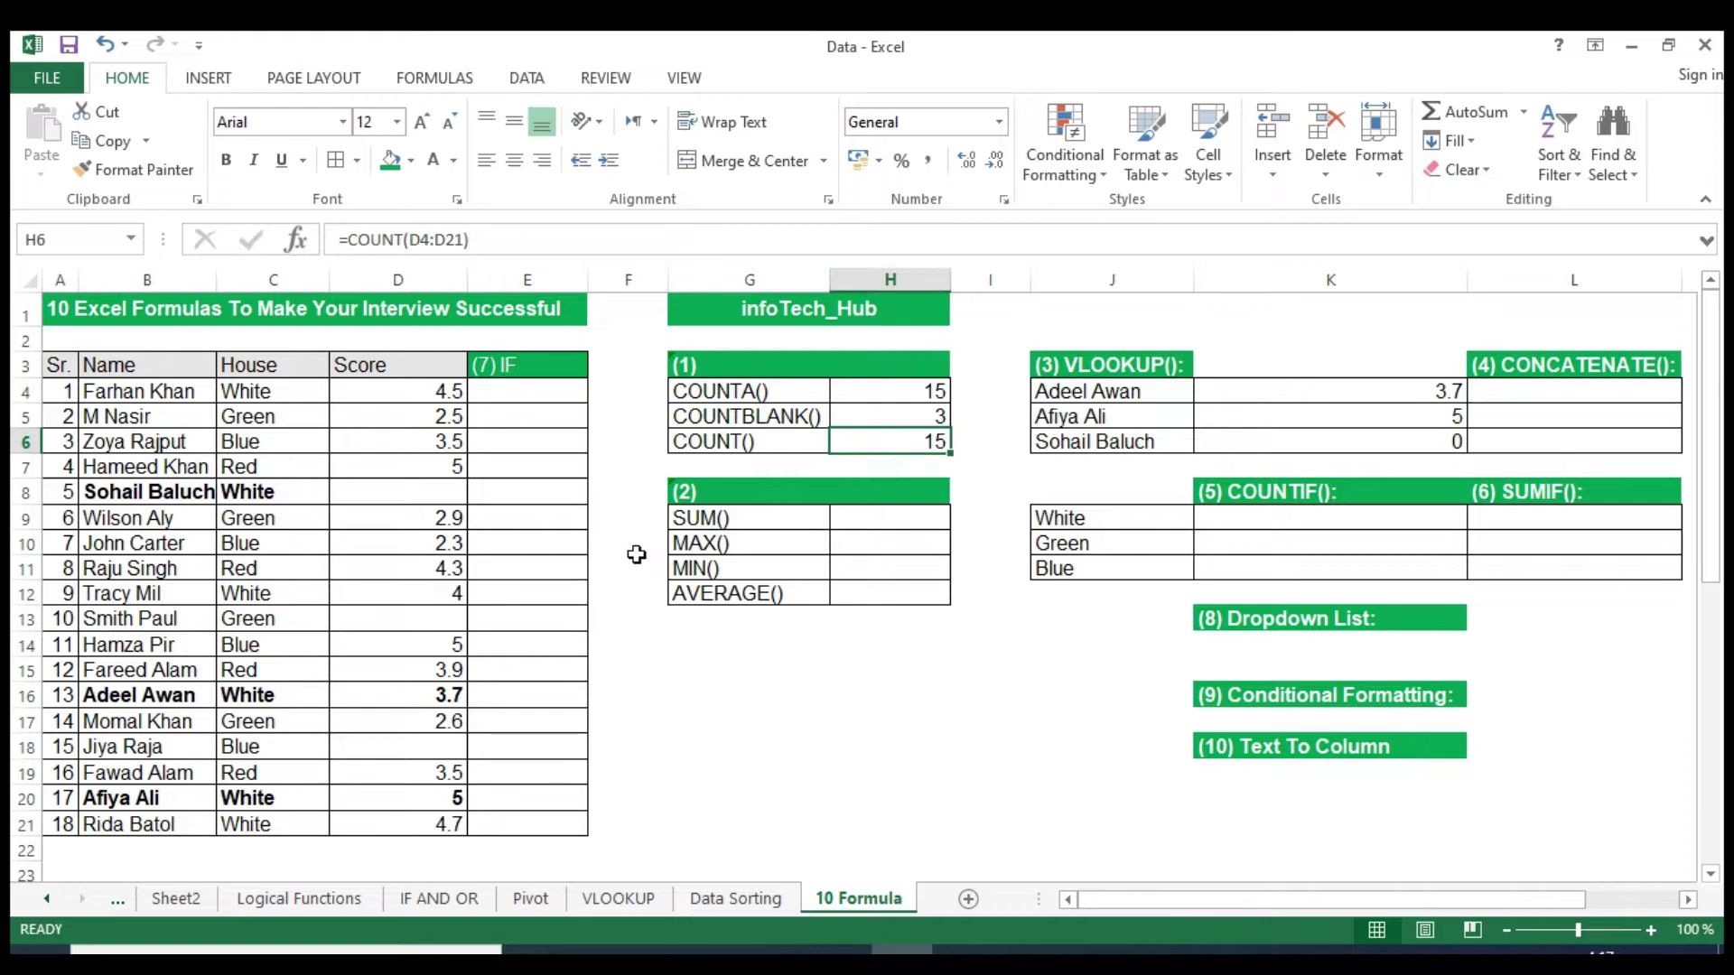
left_click(441, 467)
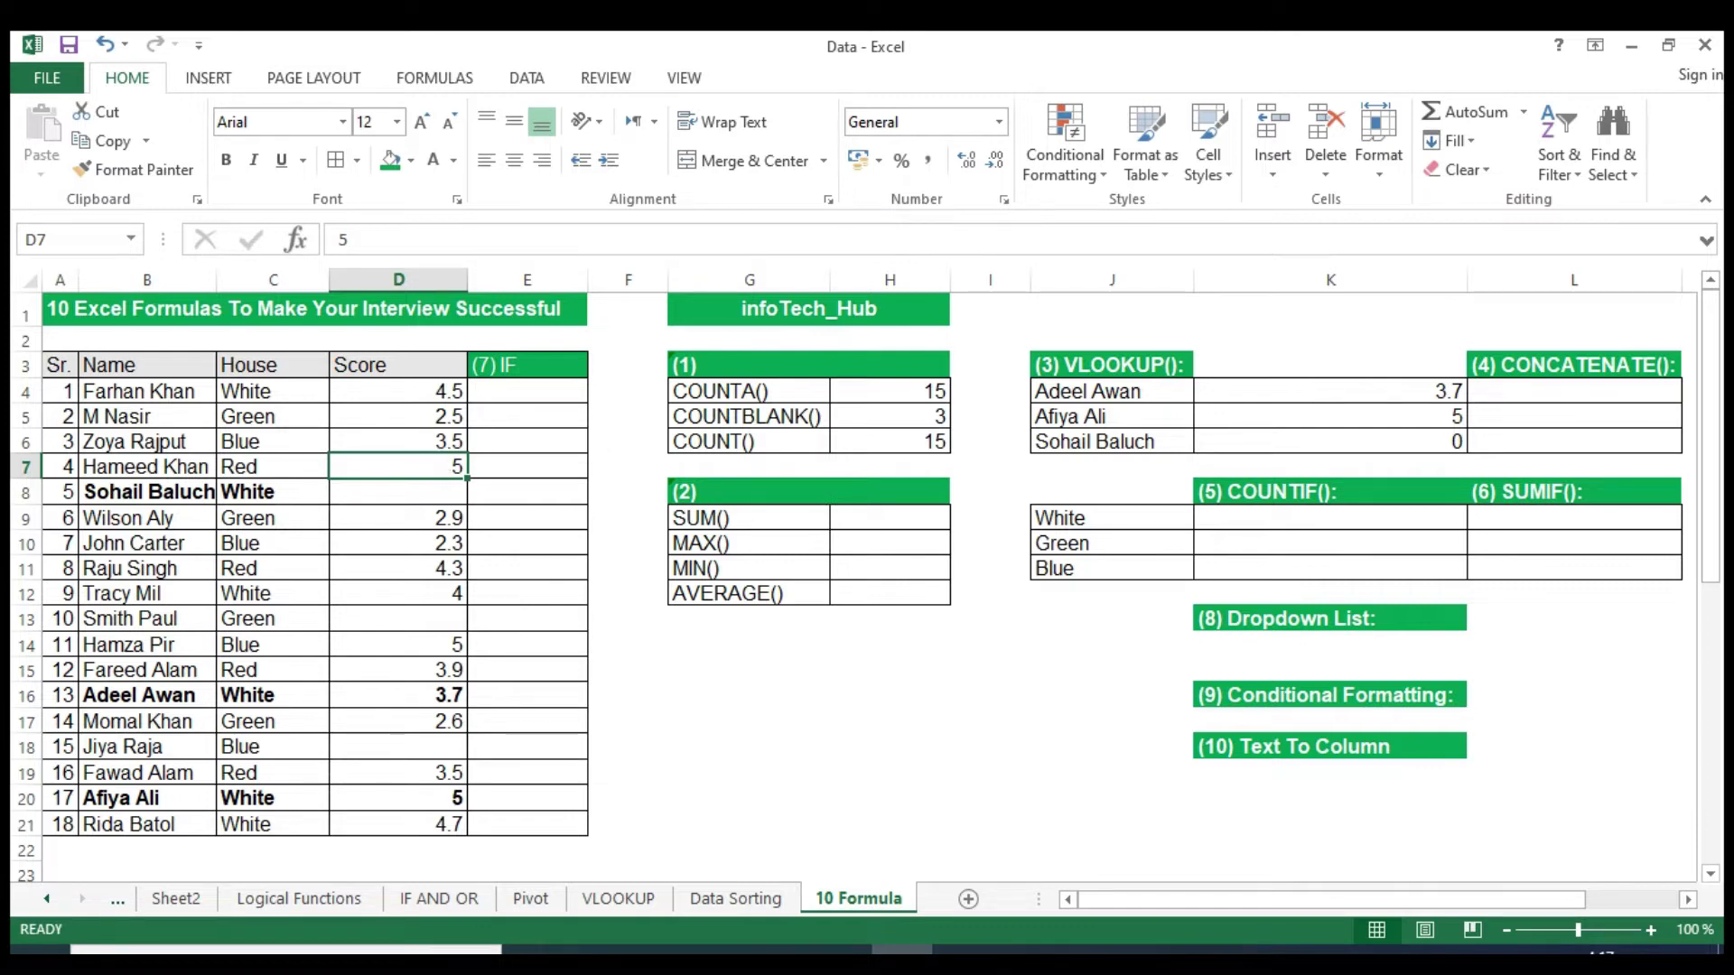
type("B")
key("Return")
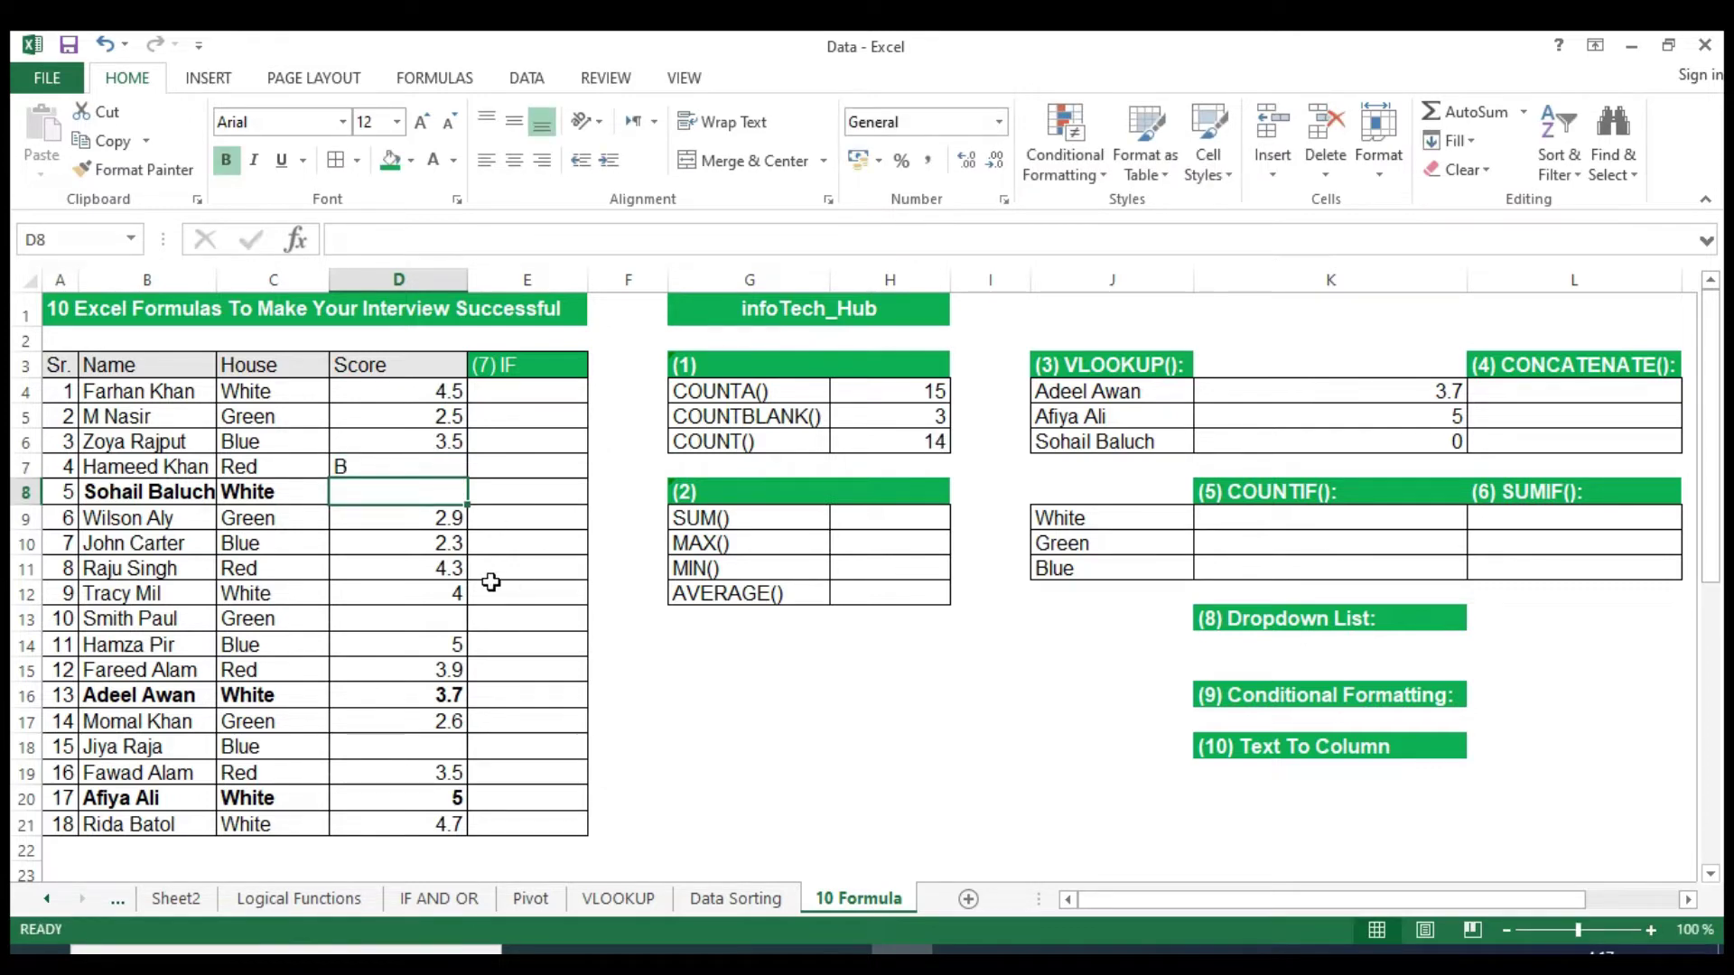
left_click(361, 620)
left_click(380, 481)
left_click(377, 467)
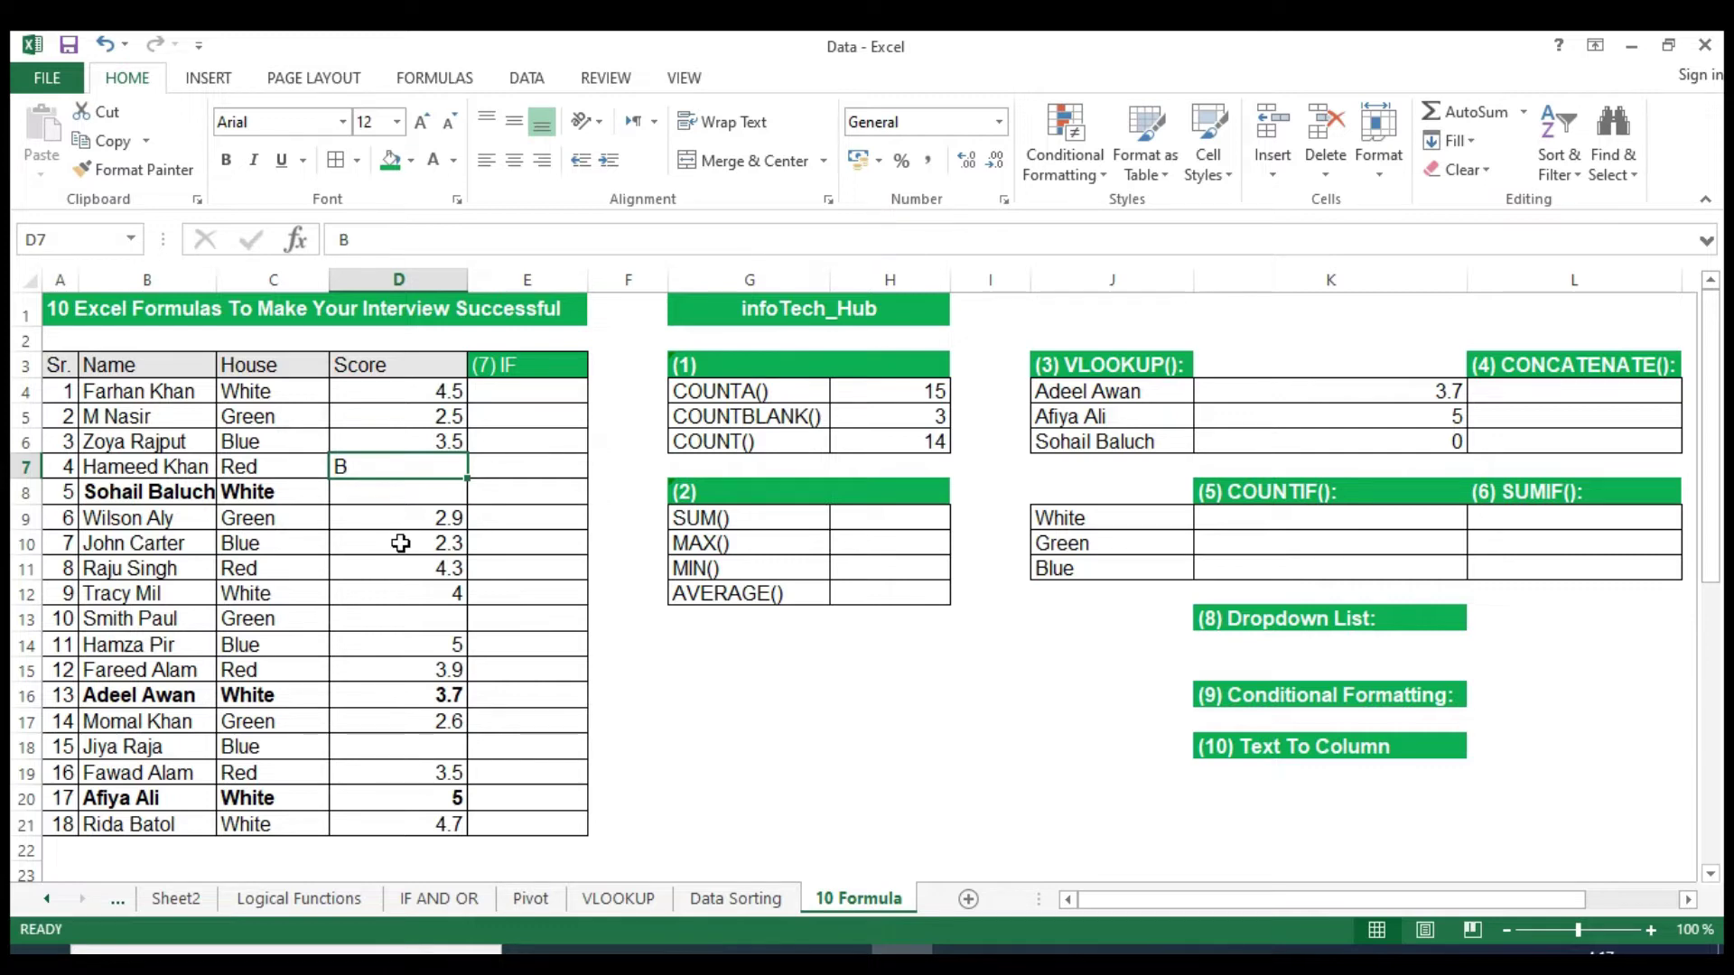
left_click(400, 543)
left_click(405, 457)
key("BackSpace")
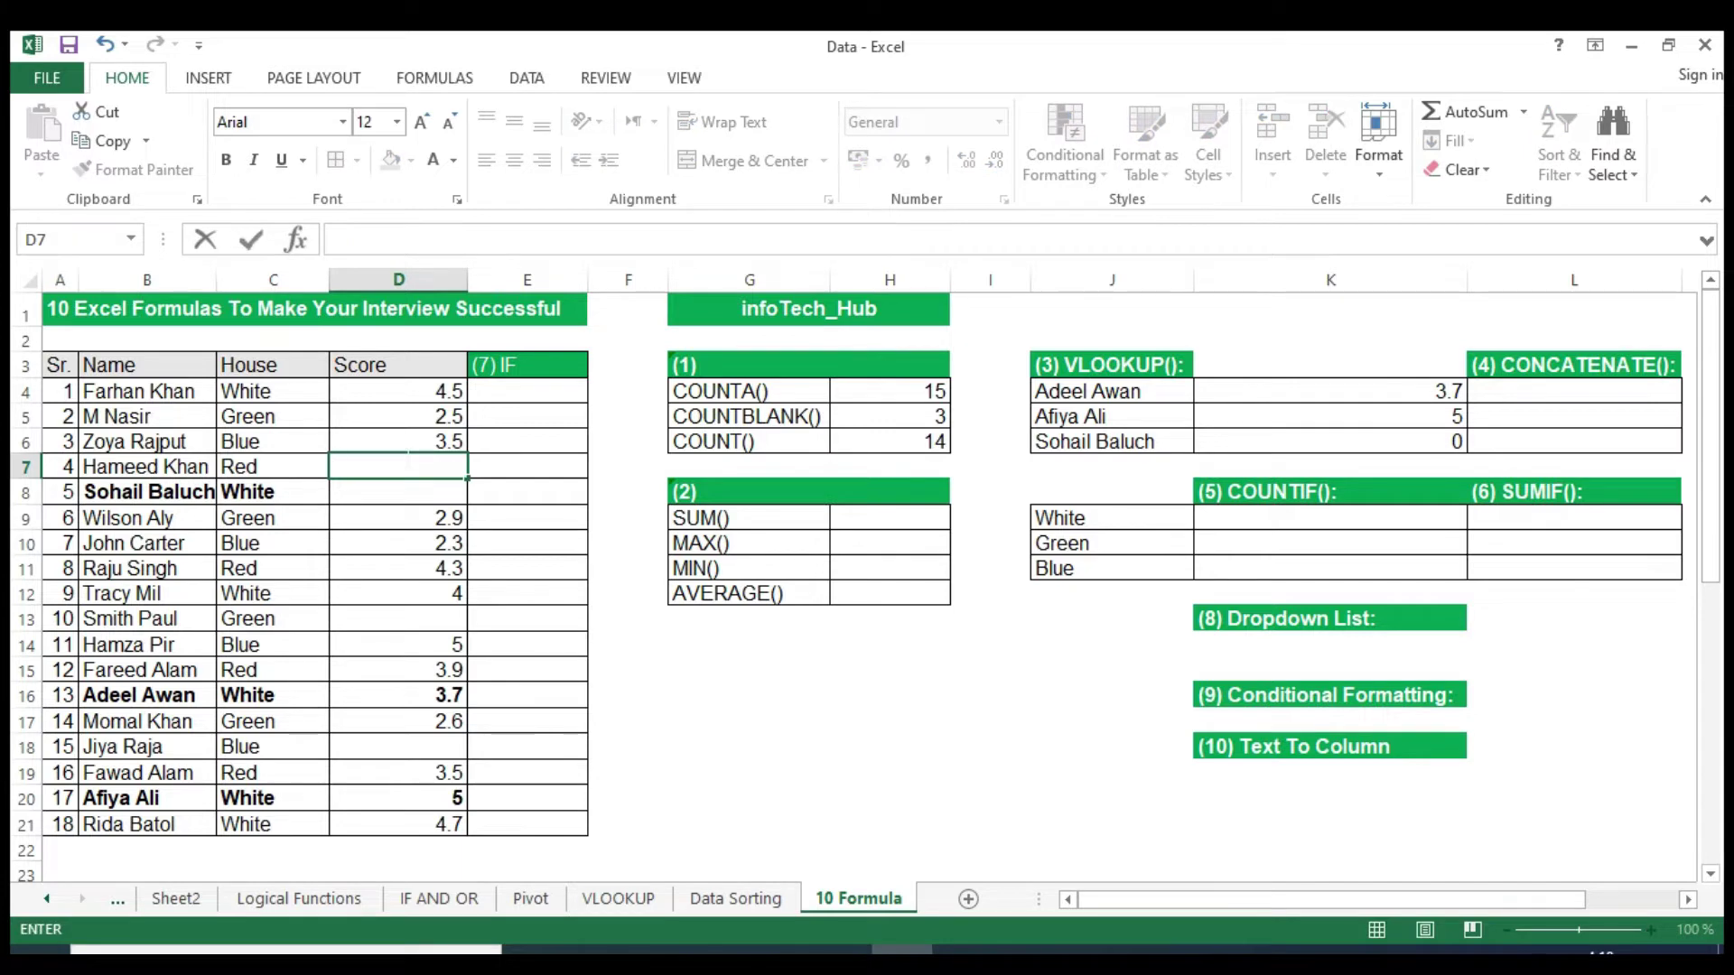
key("Left")
key("Left")
key("Left")
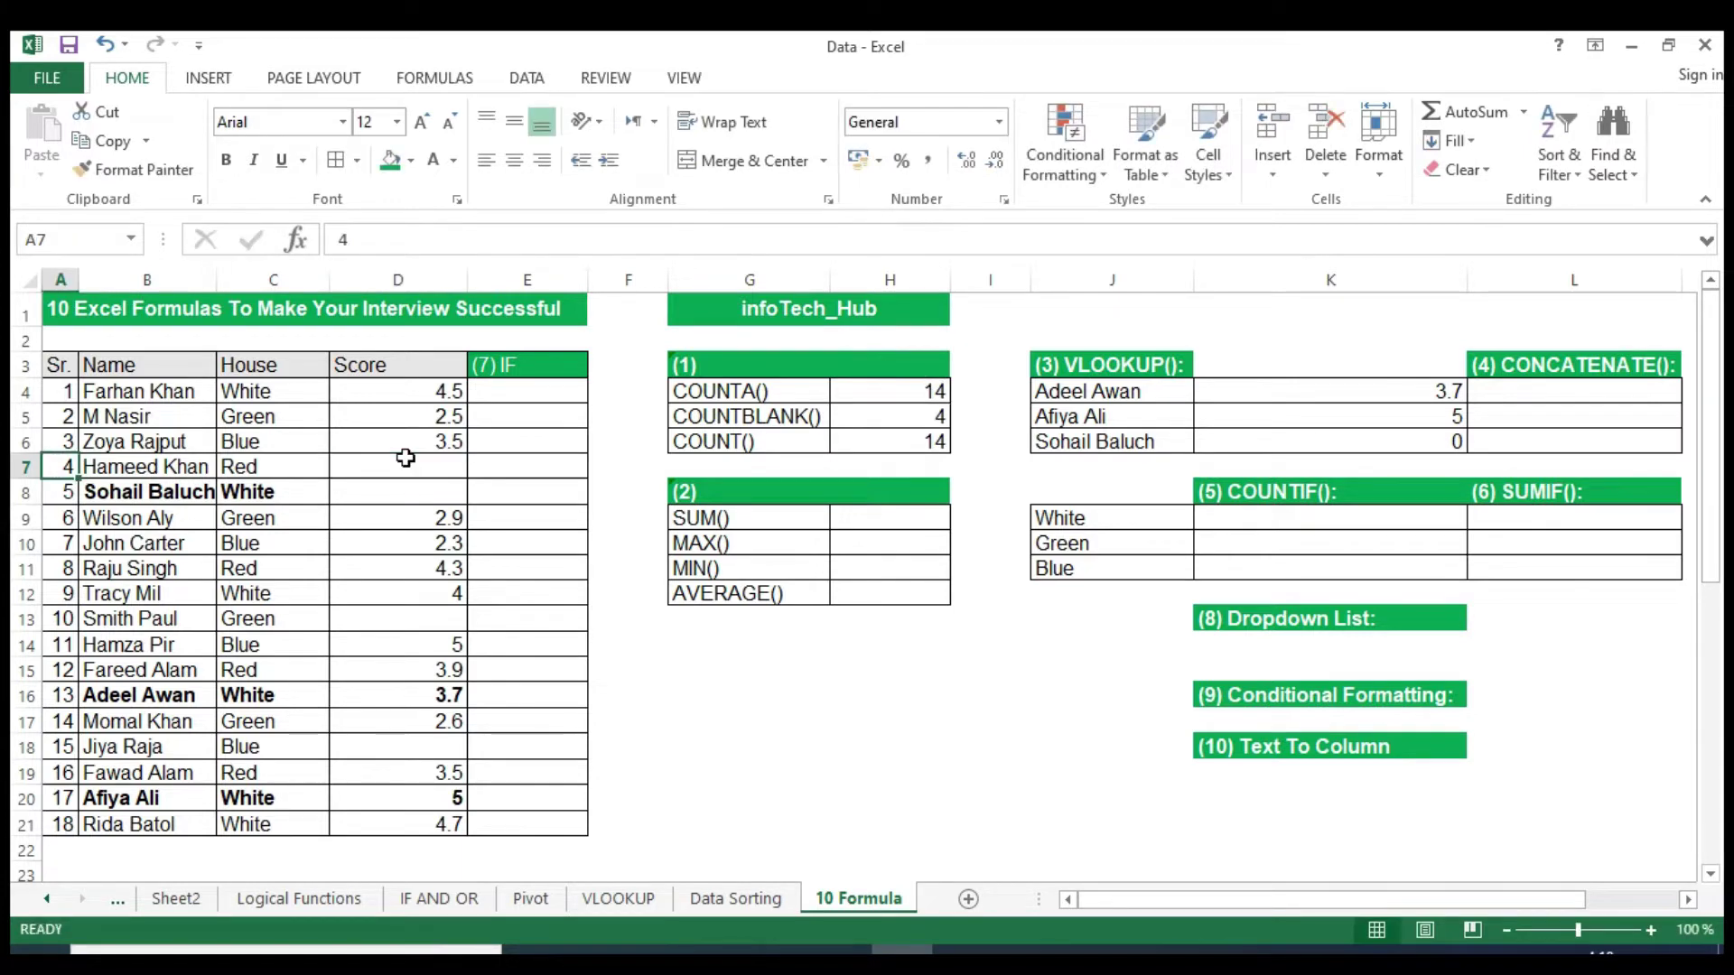
left_click(405, 457)
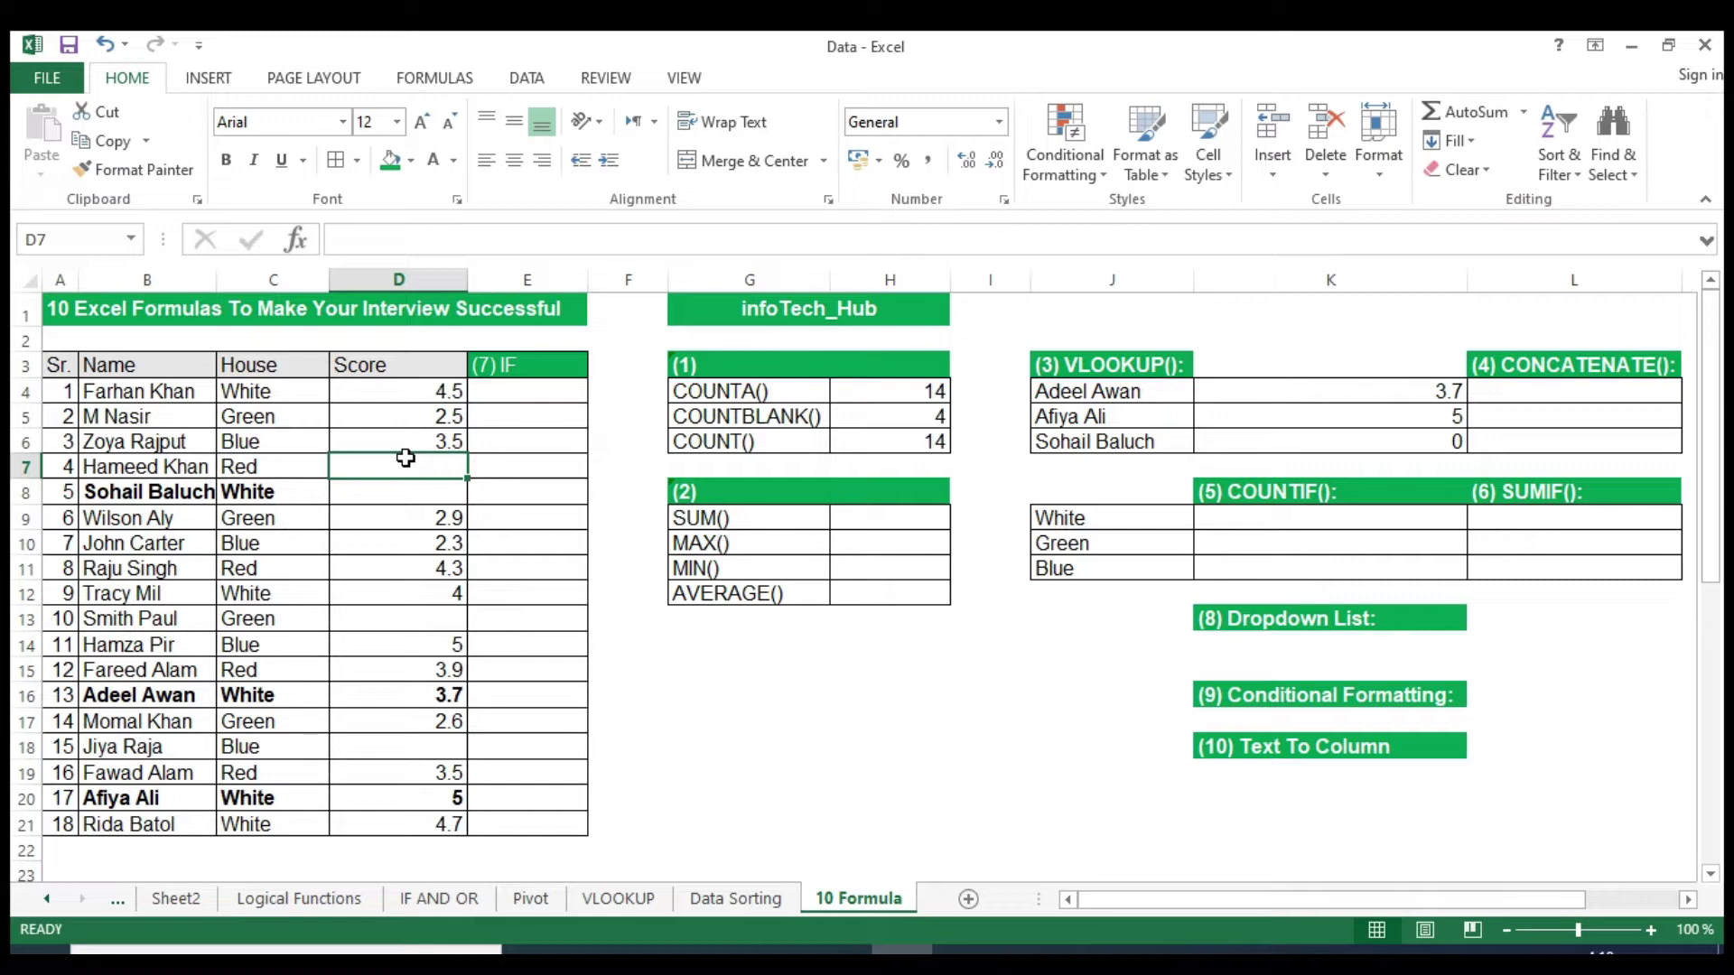
type("5")
key("Return")
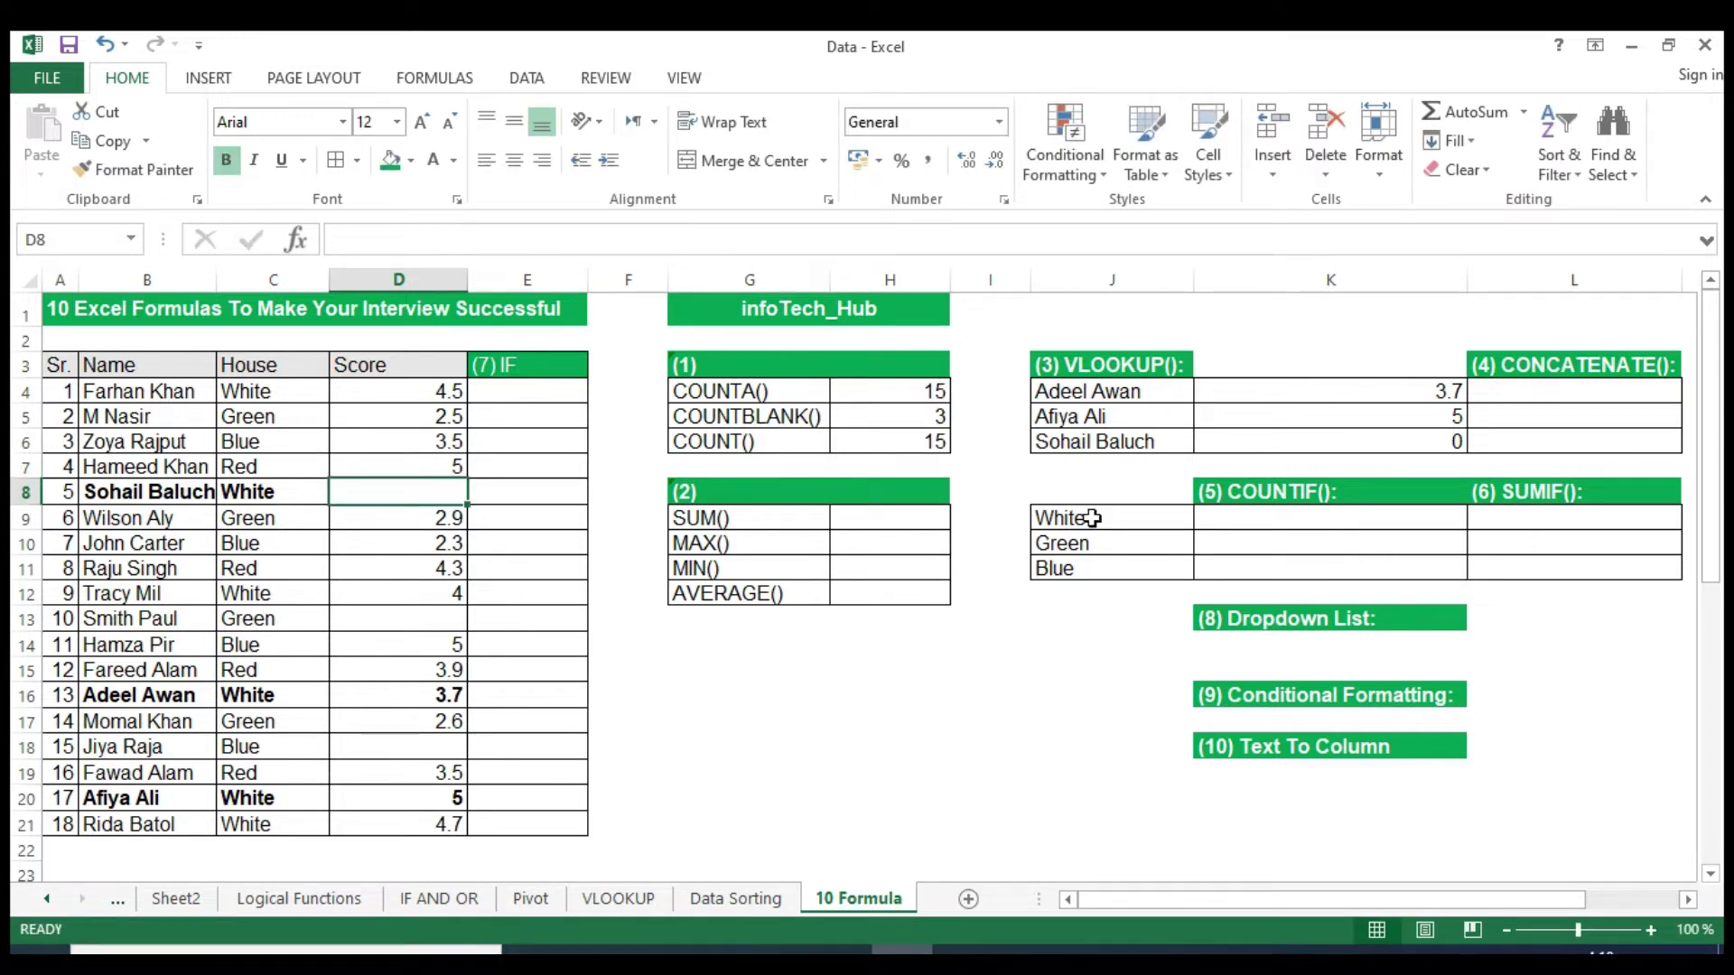
left_click(887, 437)
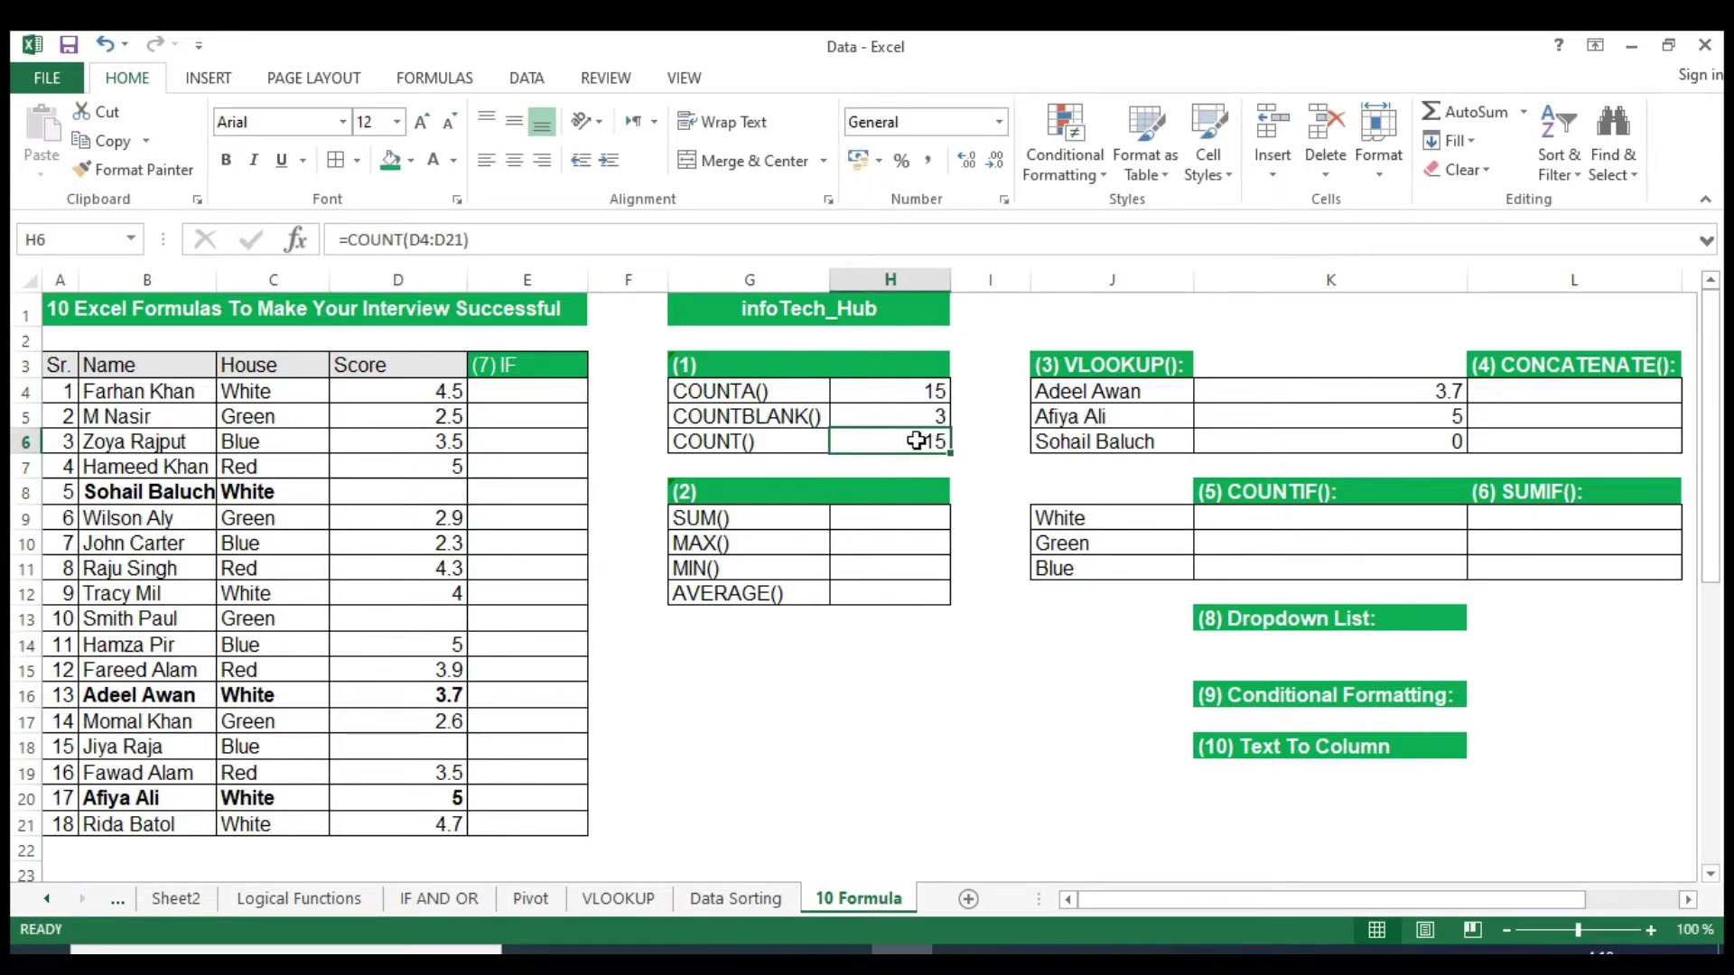
left_click(897, 413)
left_click(899, 440)
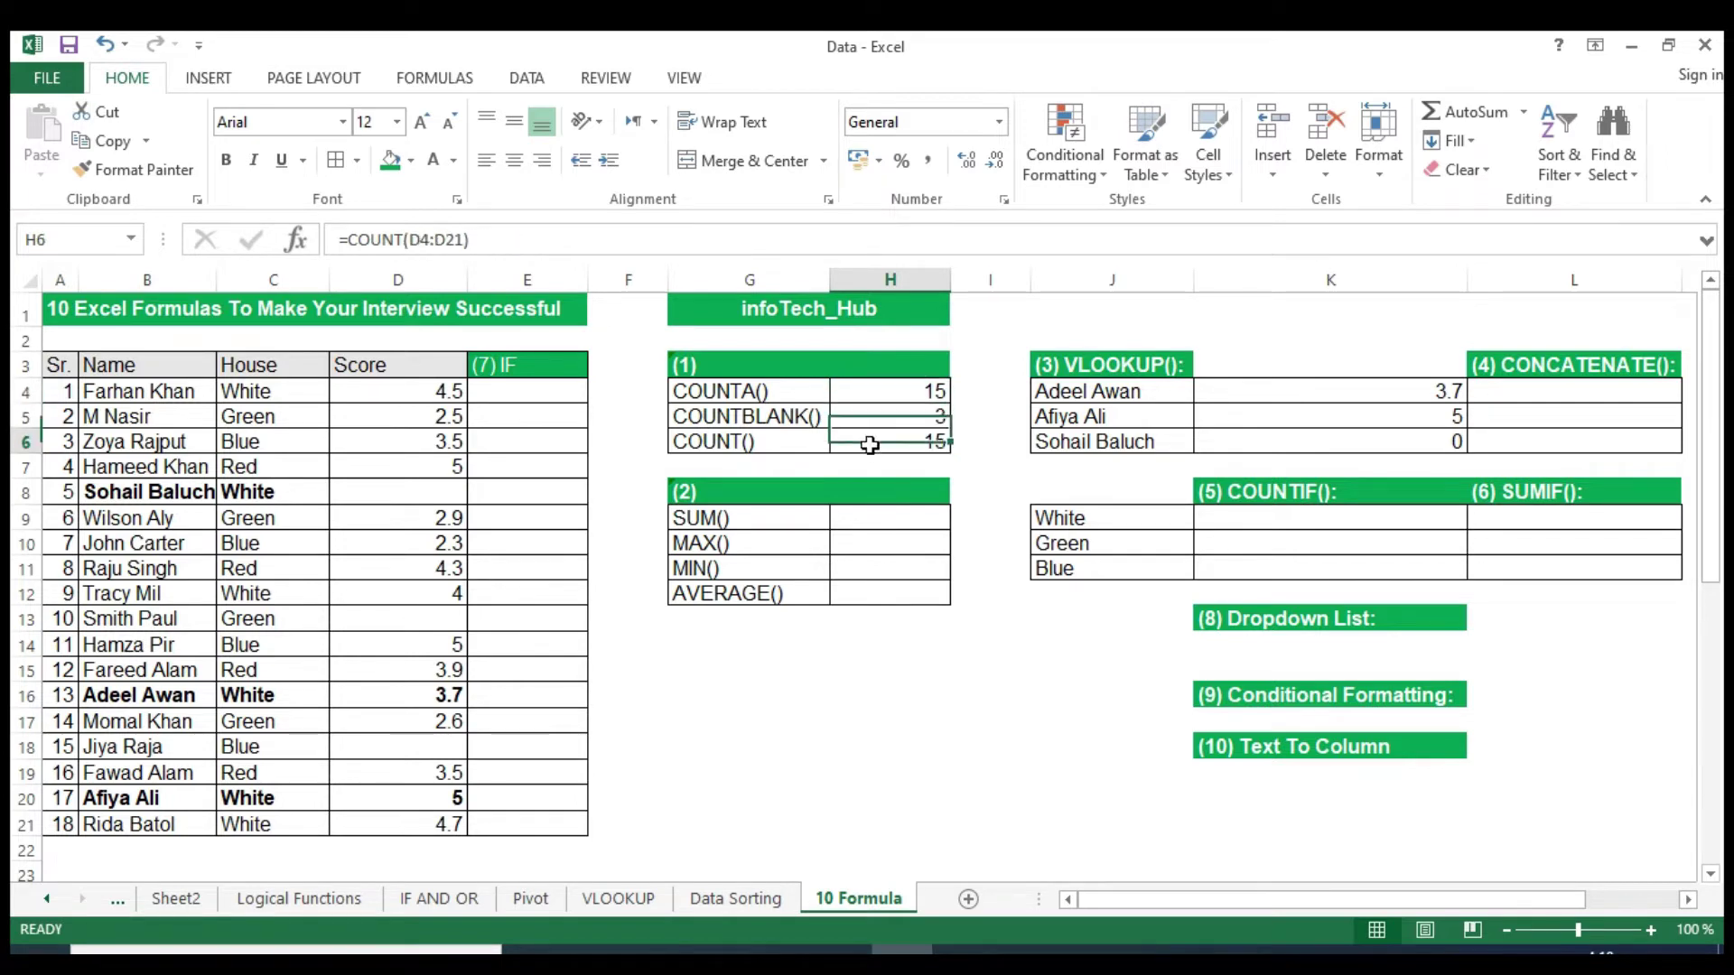
left_click_drag(713, 391, 914, 441)
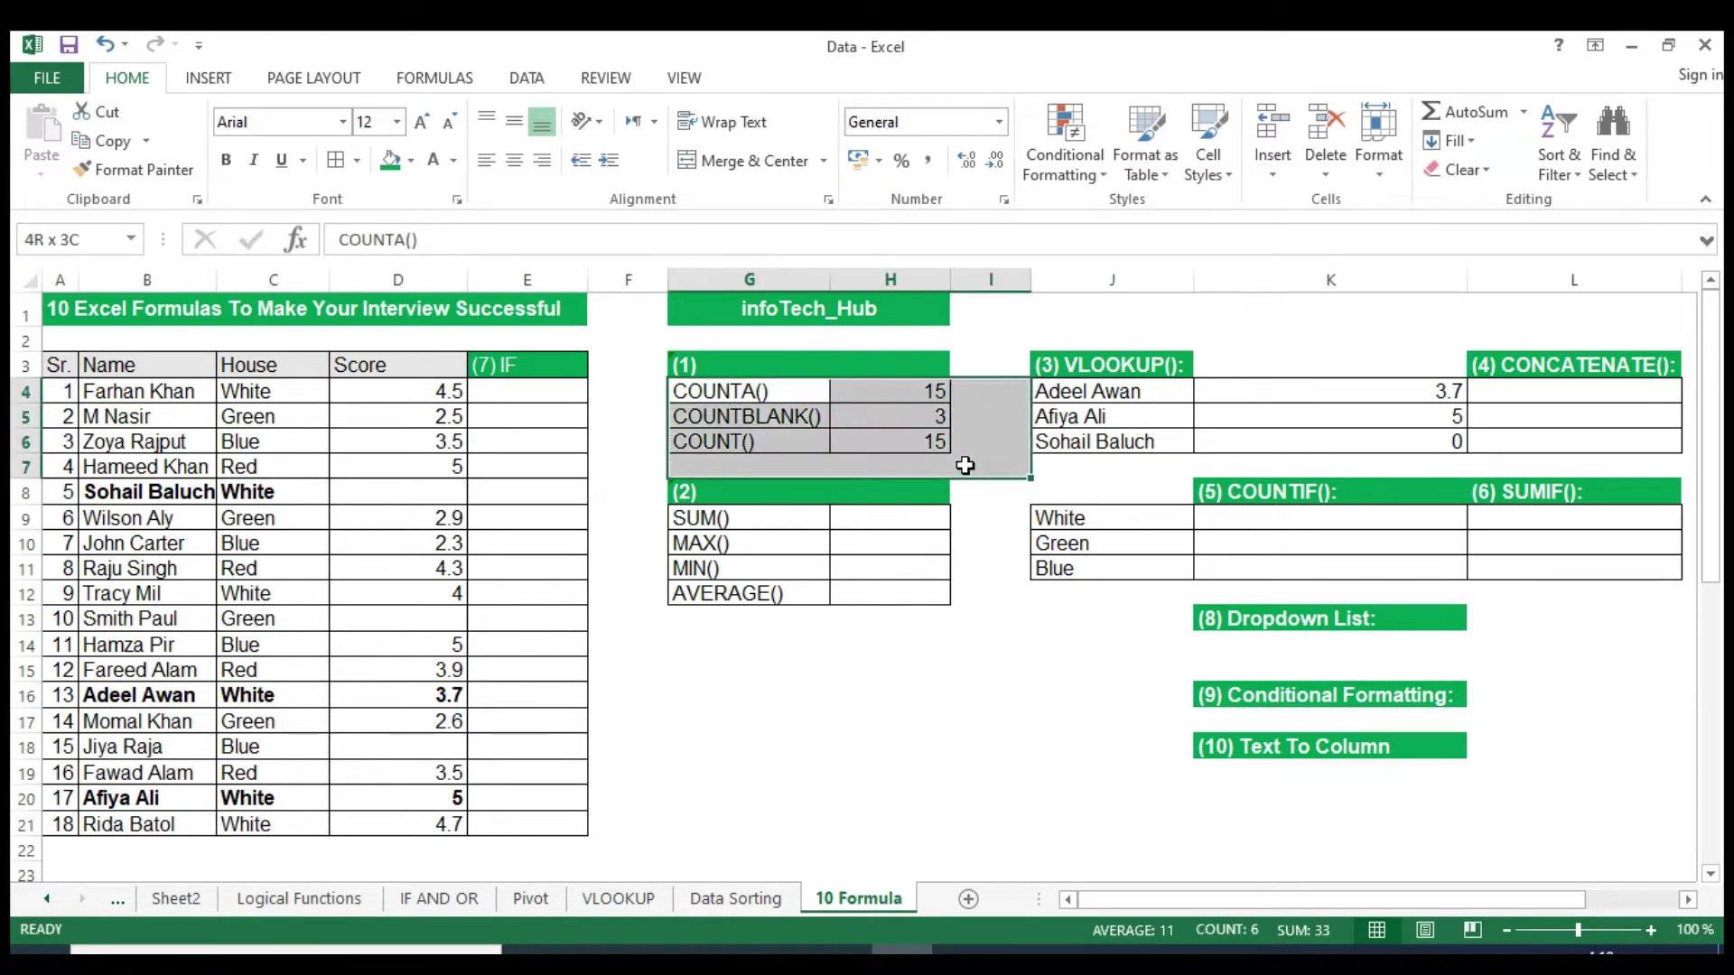
left_click(883, 412)
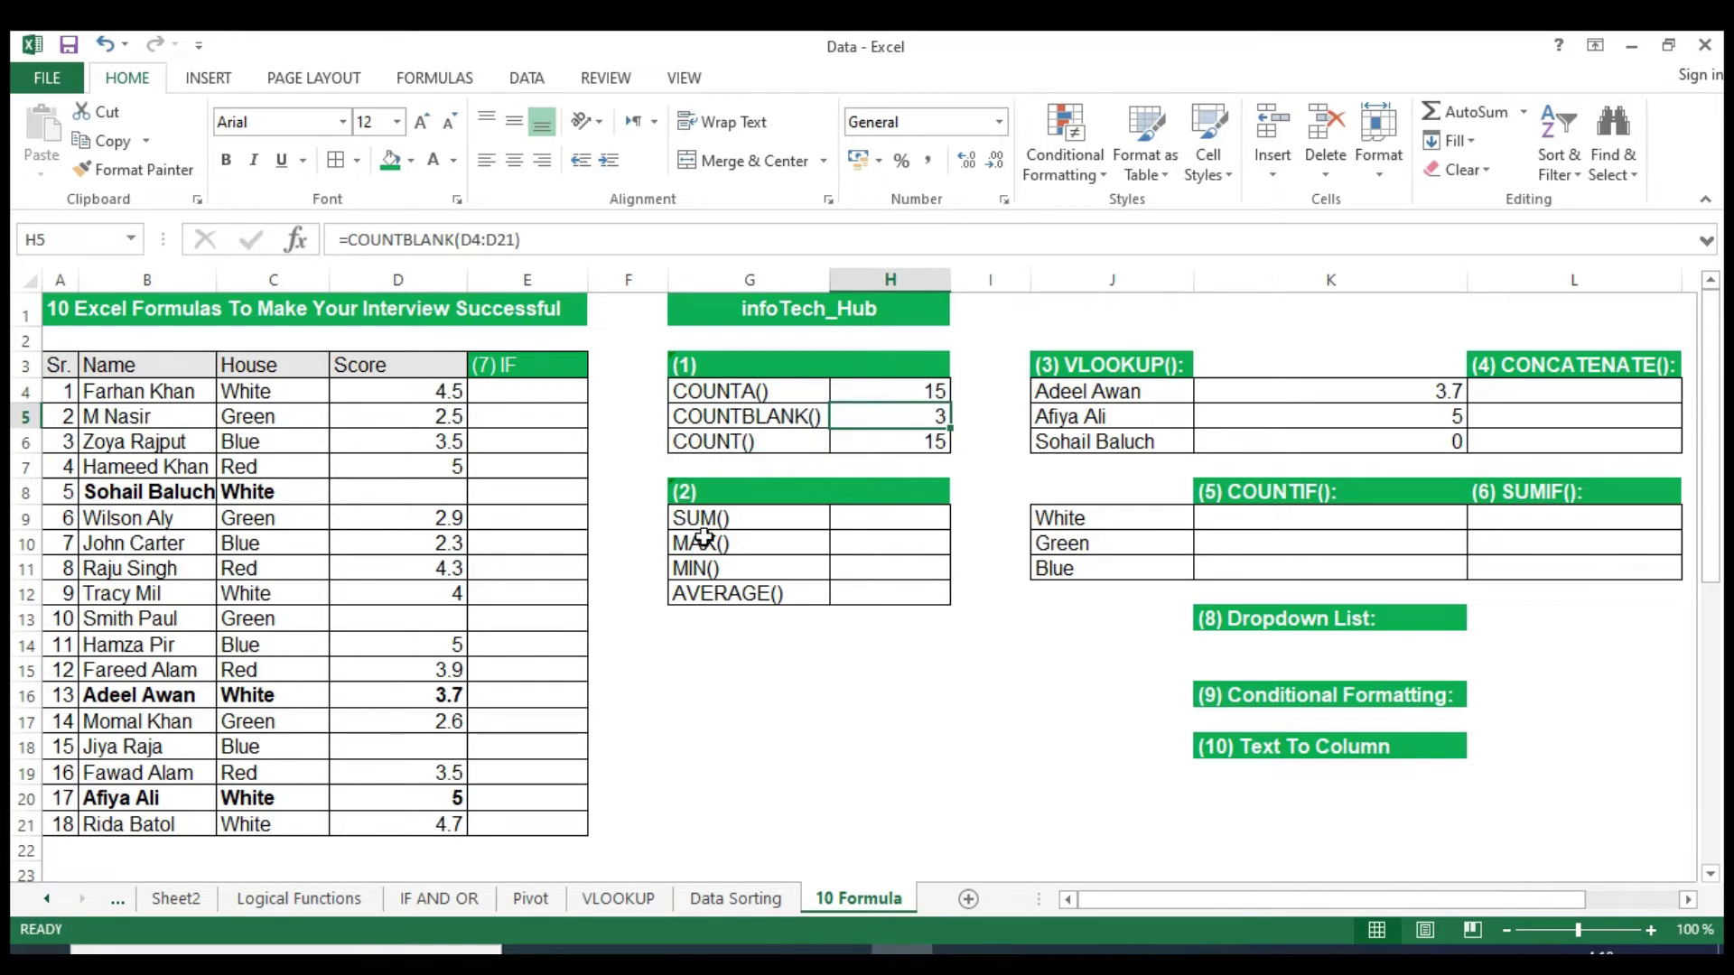
left_click(857, 520)
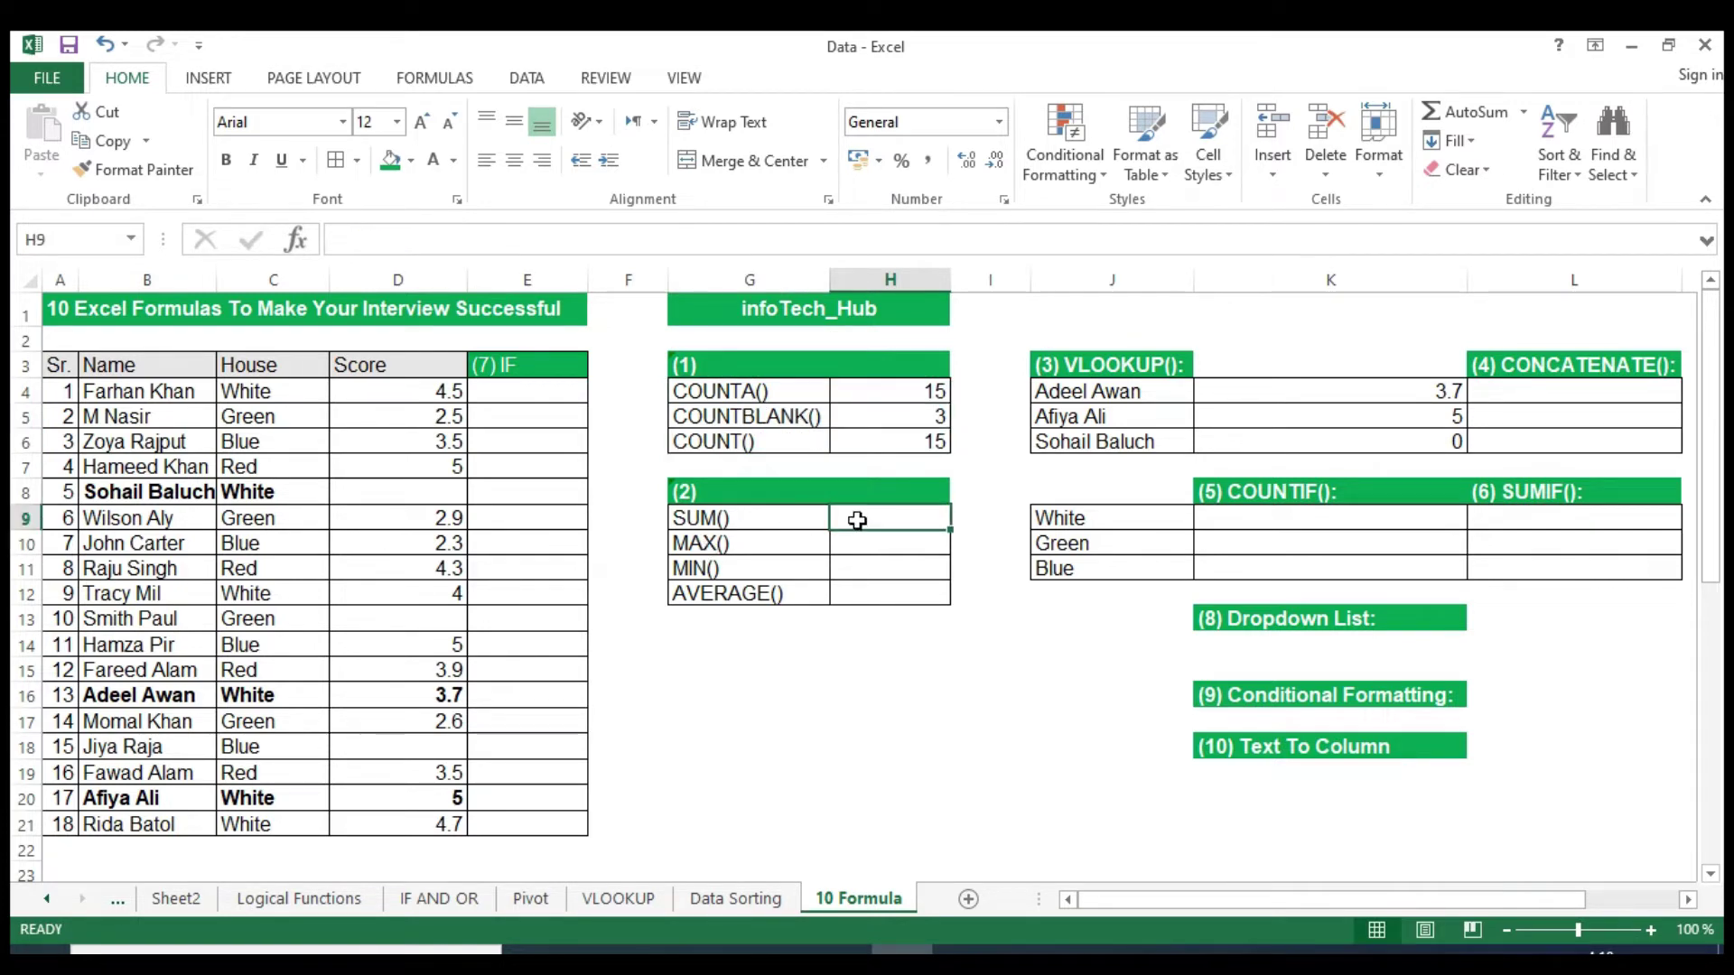
Enter =SUM(D4:D21) in H9 for 57.4 and compare it with the selected scores' sum.
type("=")
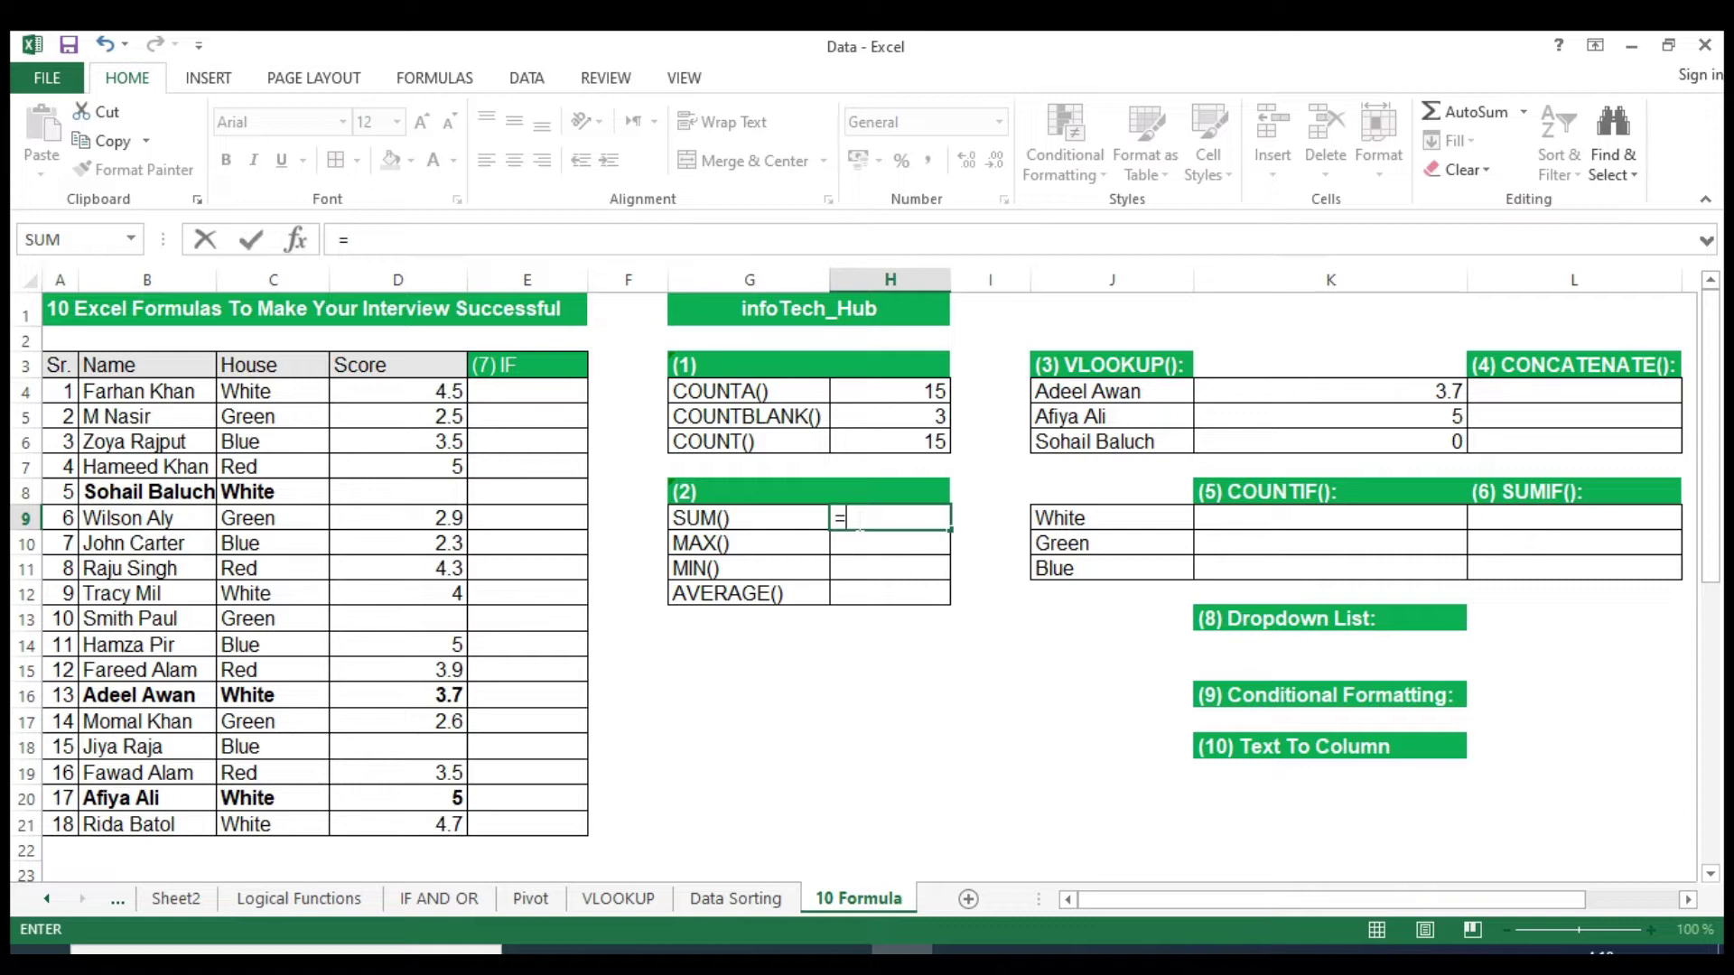
type("SIUM")
type("(")
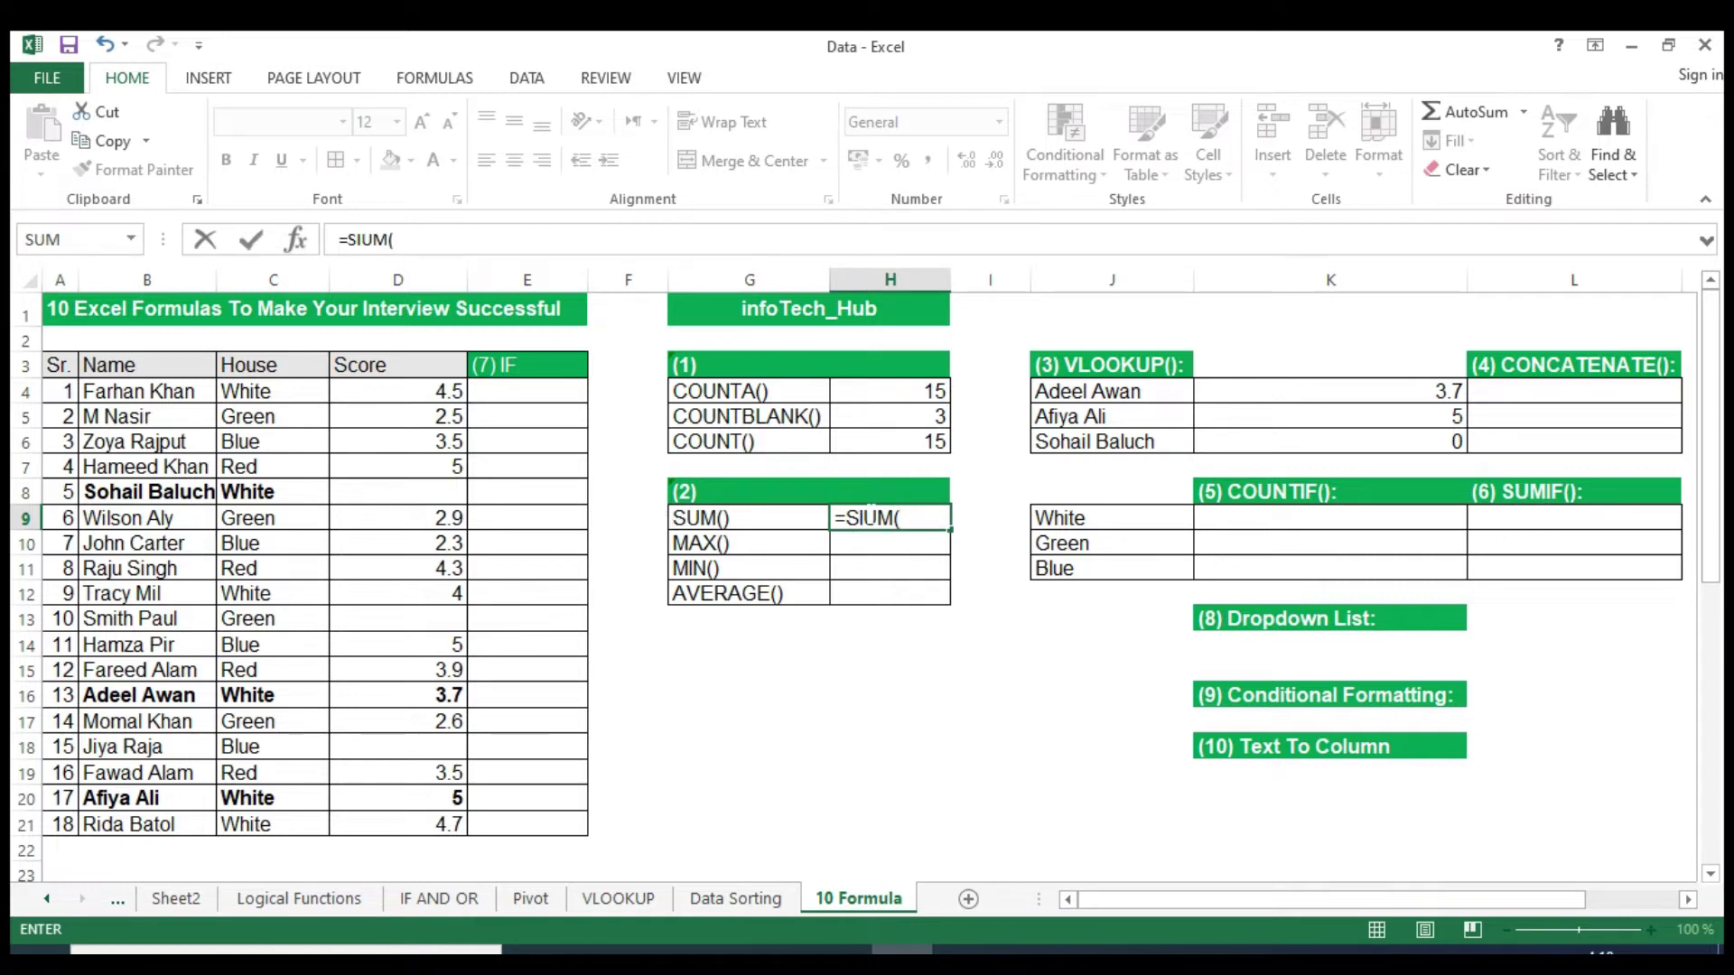
left_click(864, 517)
key("BackSpace")
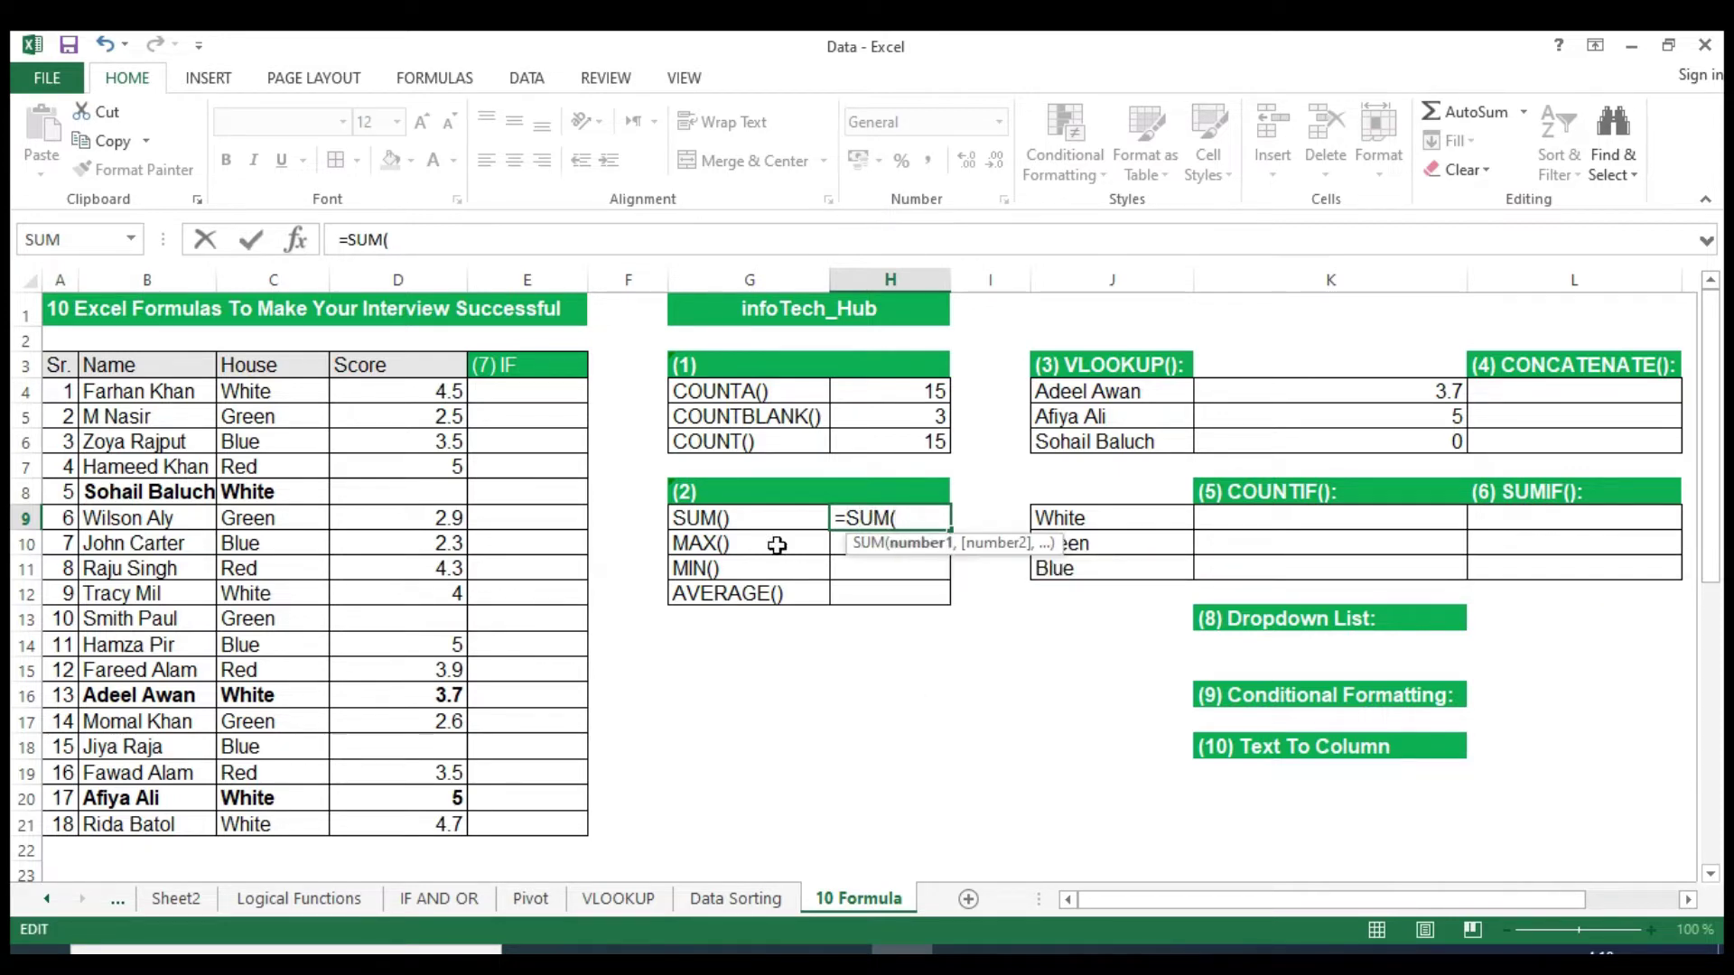
left_click(421, 391)
left_click_drag(421, 391, 451, 822)
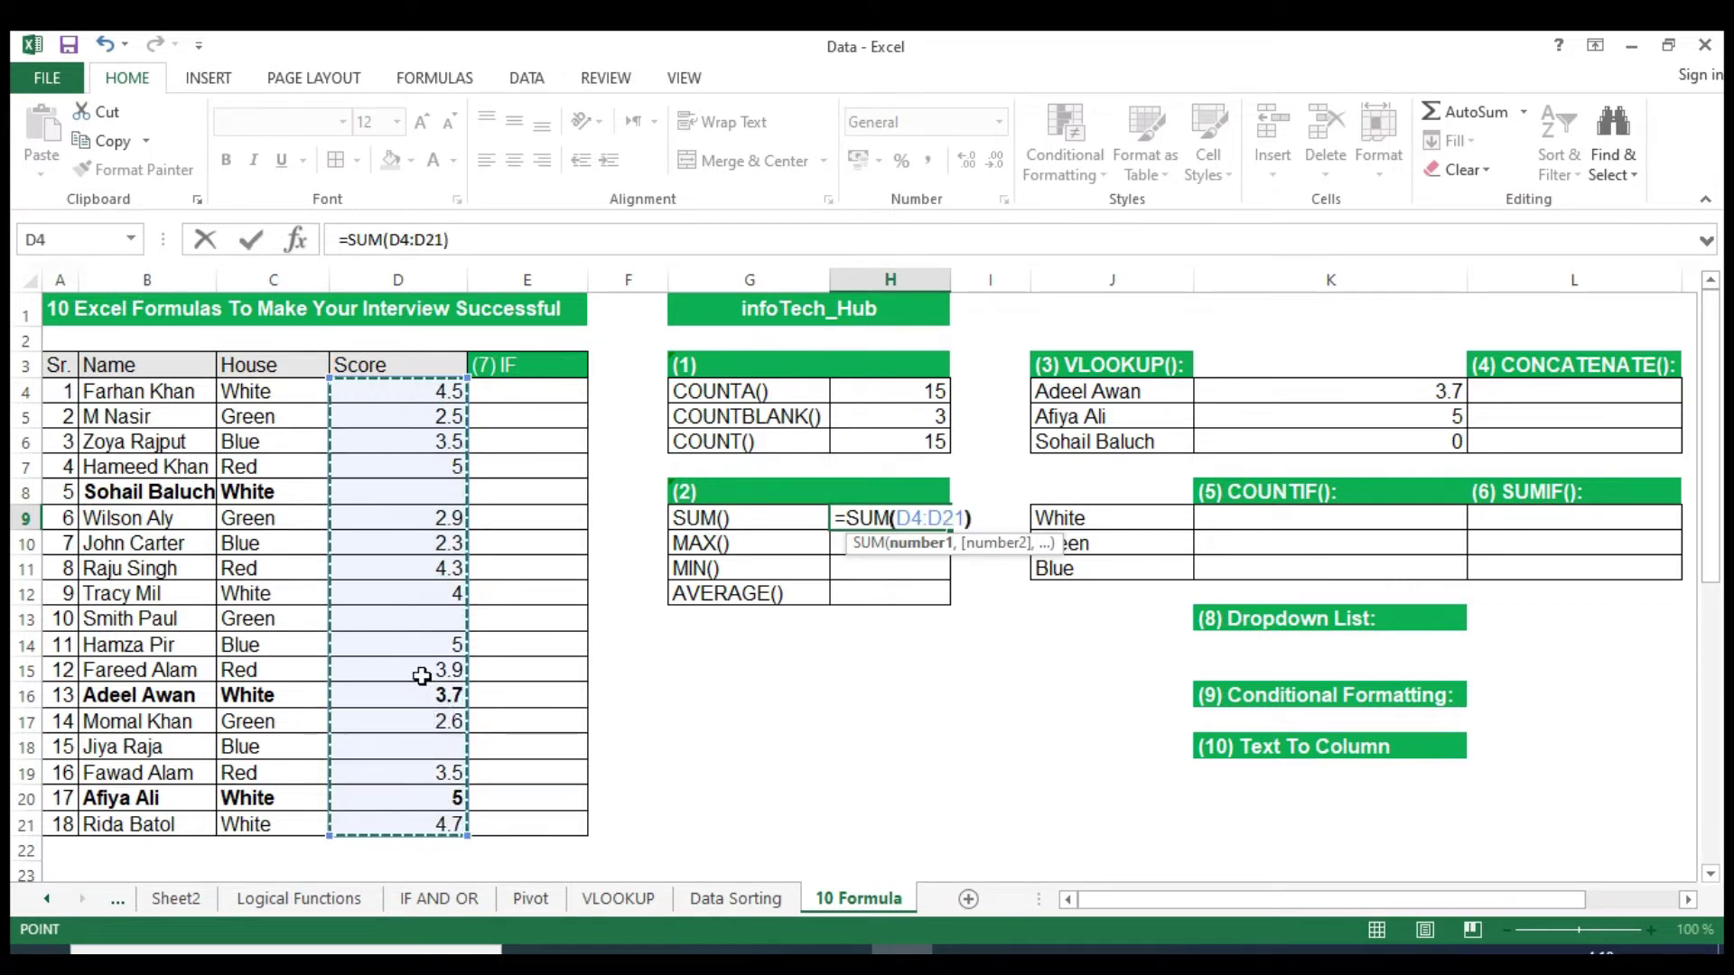
type(")")
key("Return")
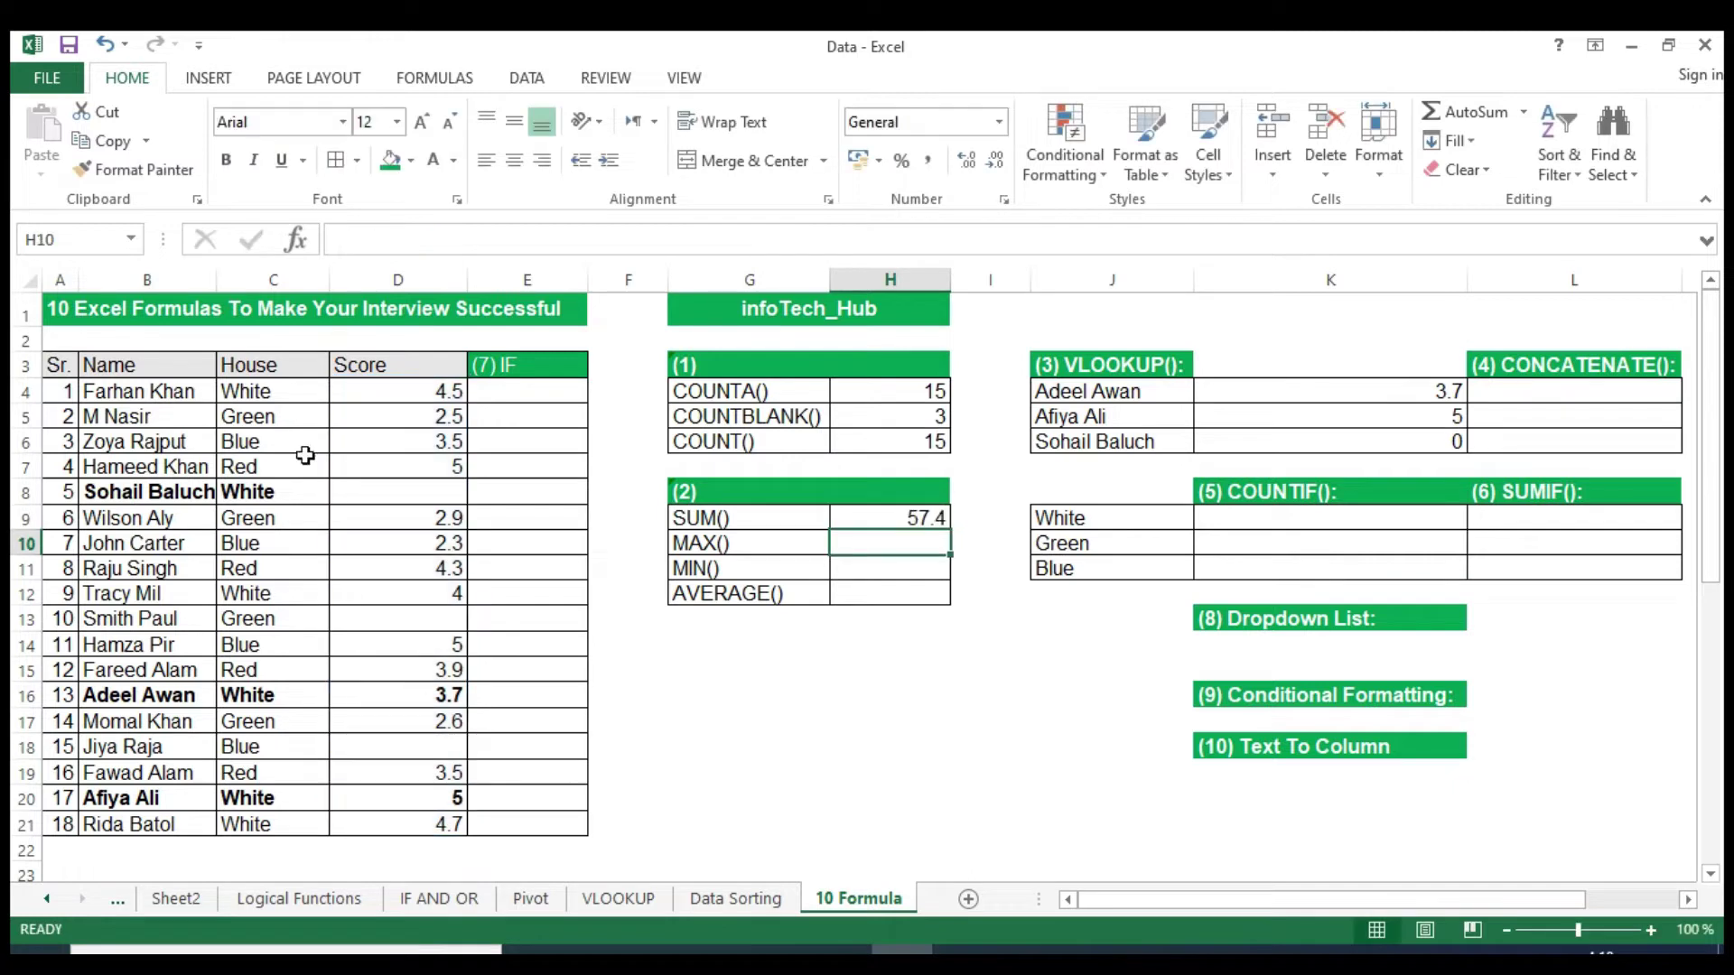
left_click(914, 517)
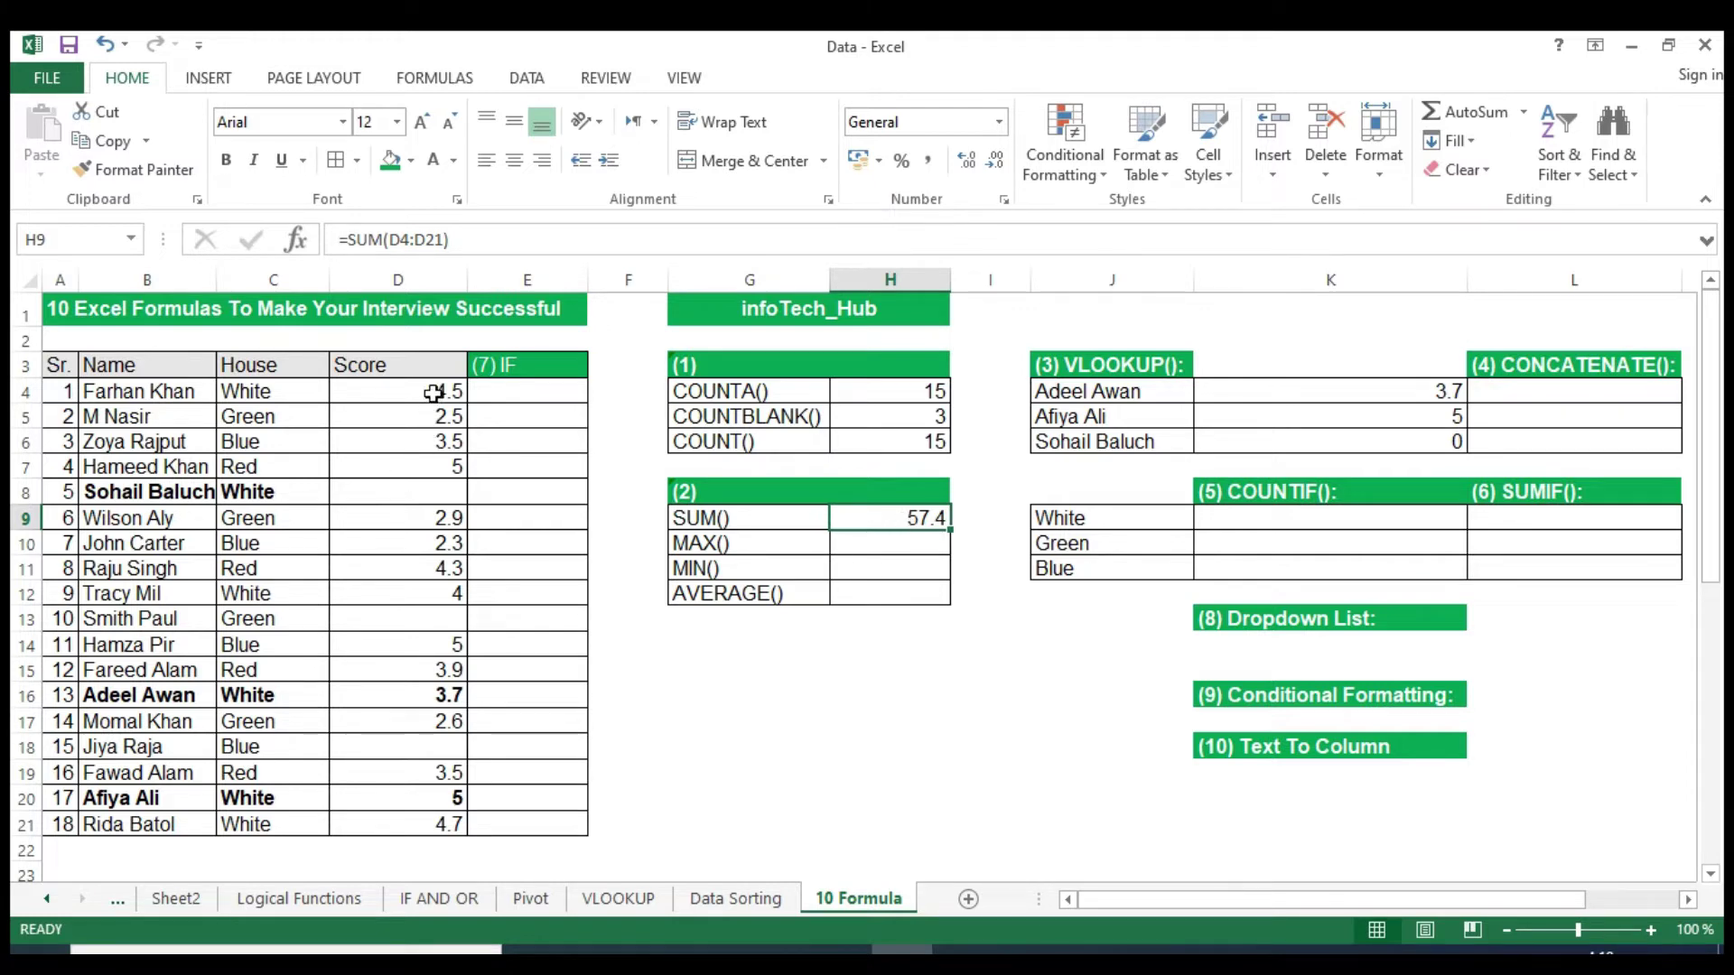
left_click_drag(435, 392, 452, 822)
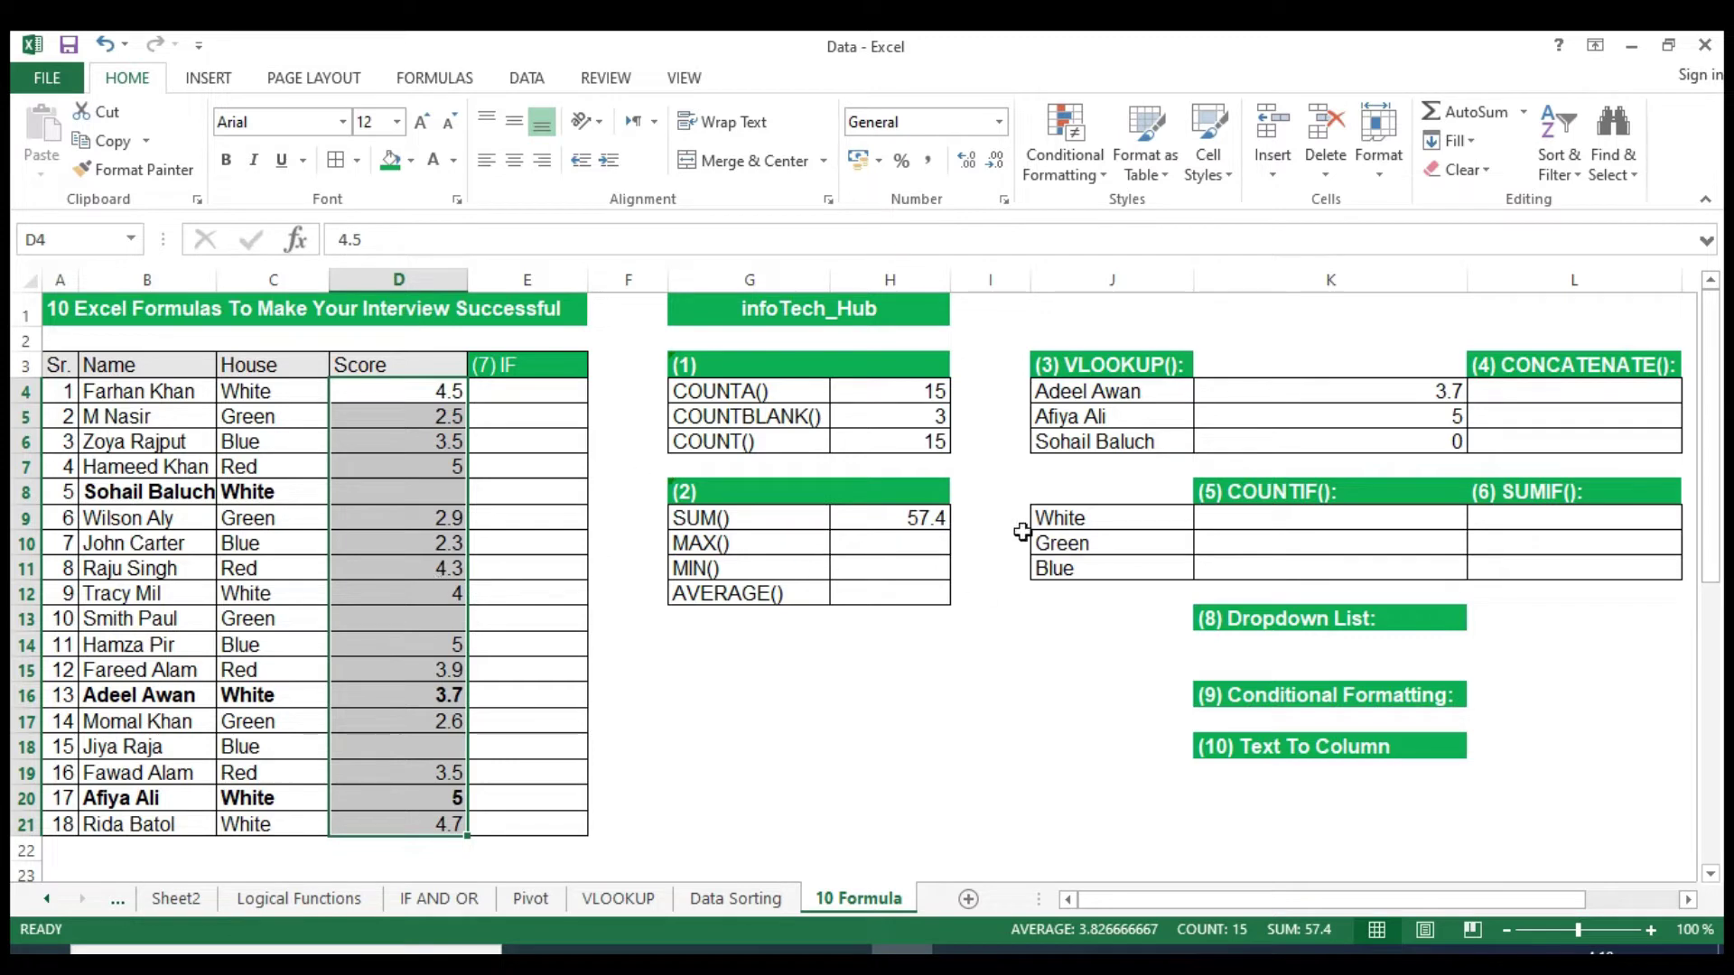
Enter =MAX(D4:D21) in H10, returning the highest score of 5.
left_click(919, 519)
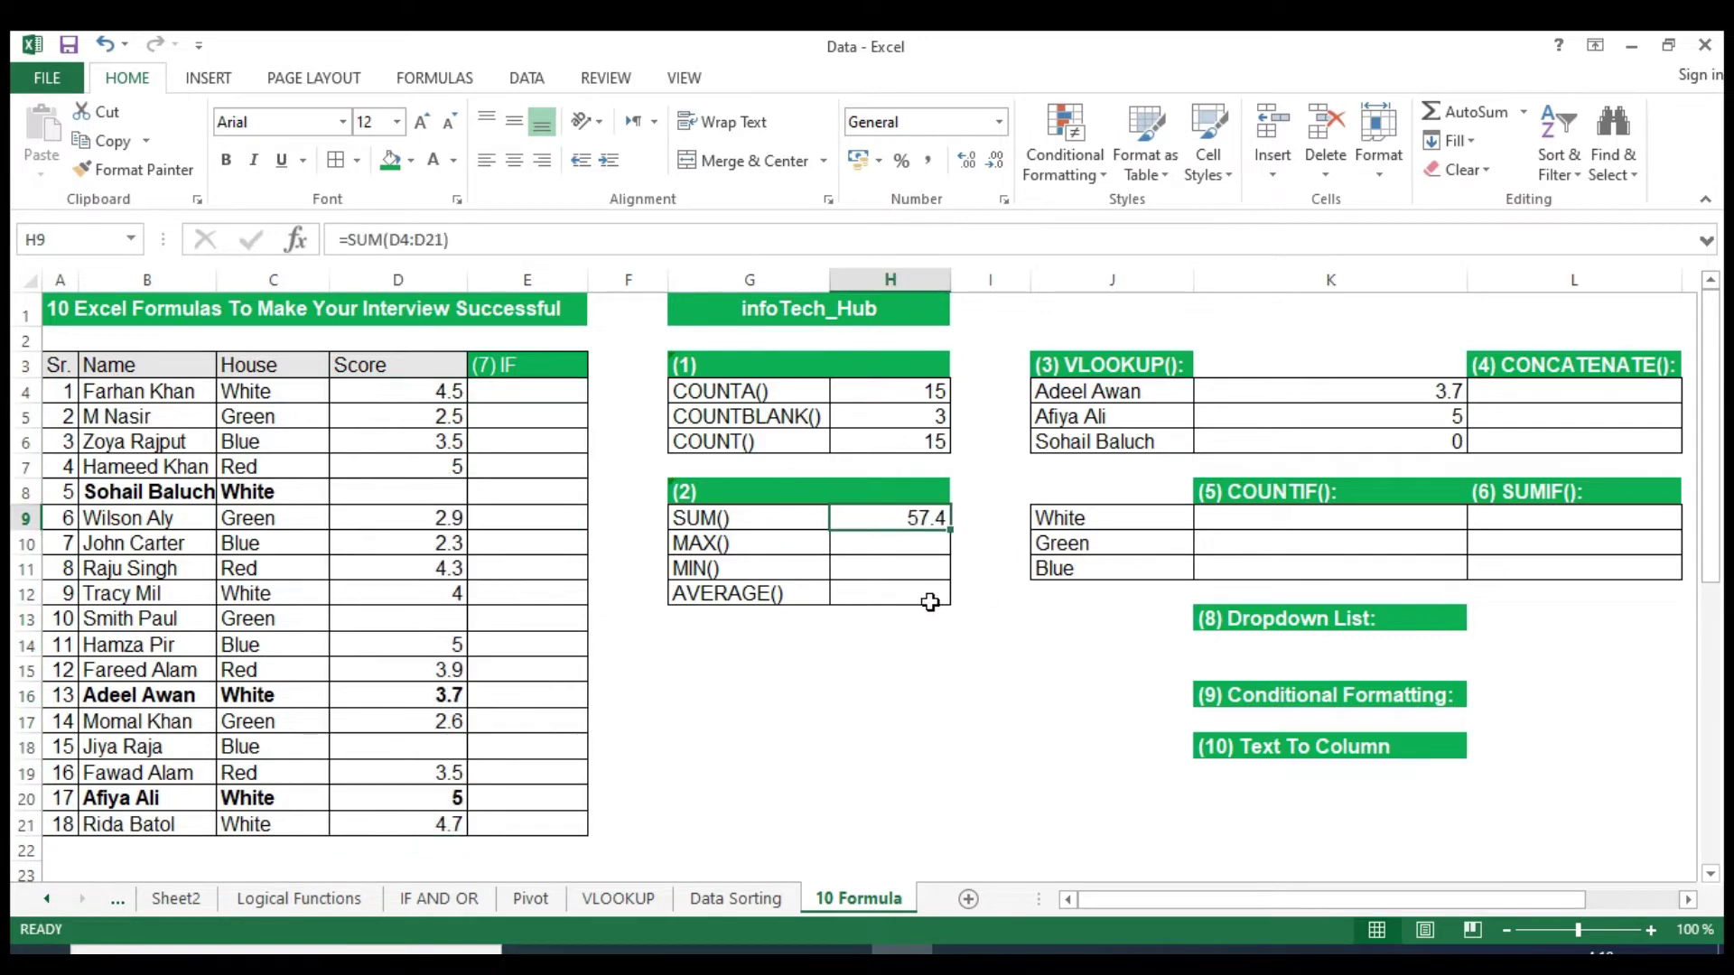
left_click(903, 550)
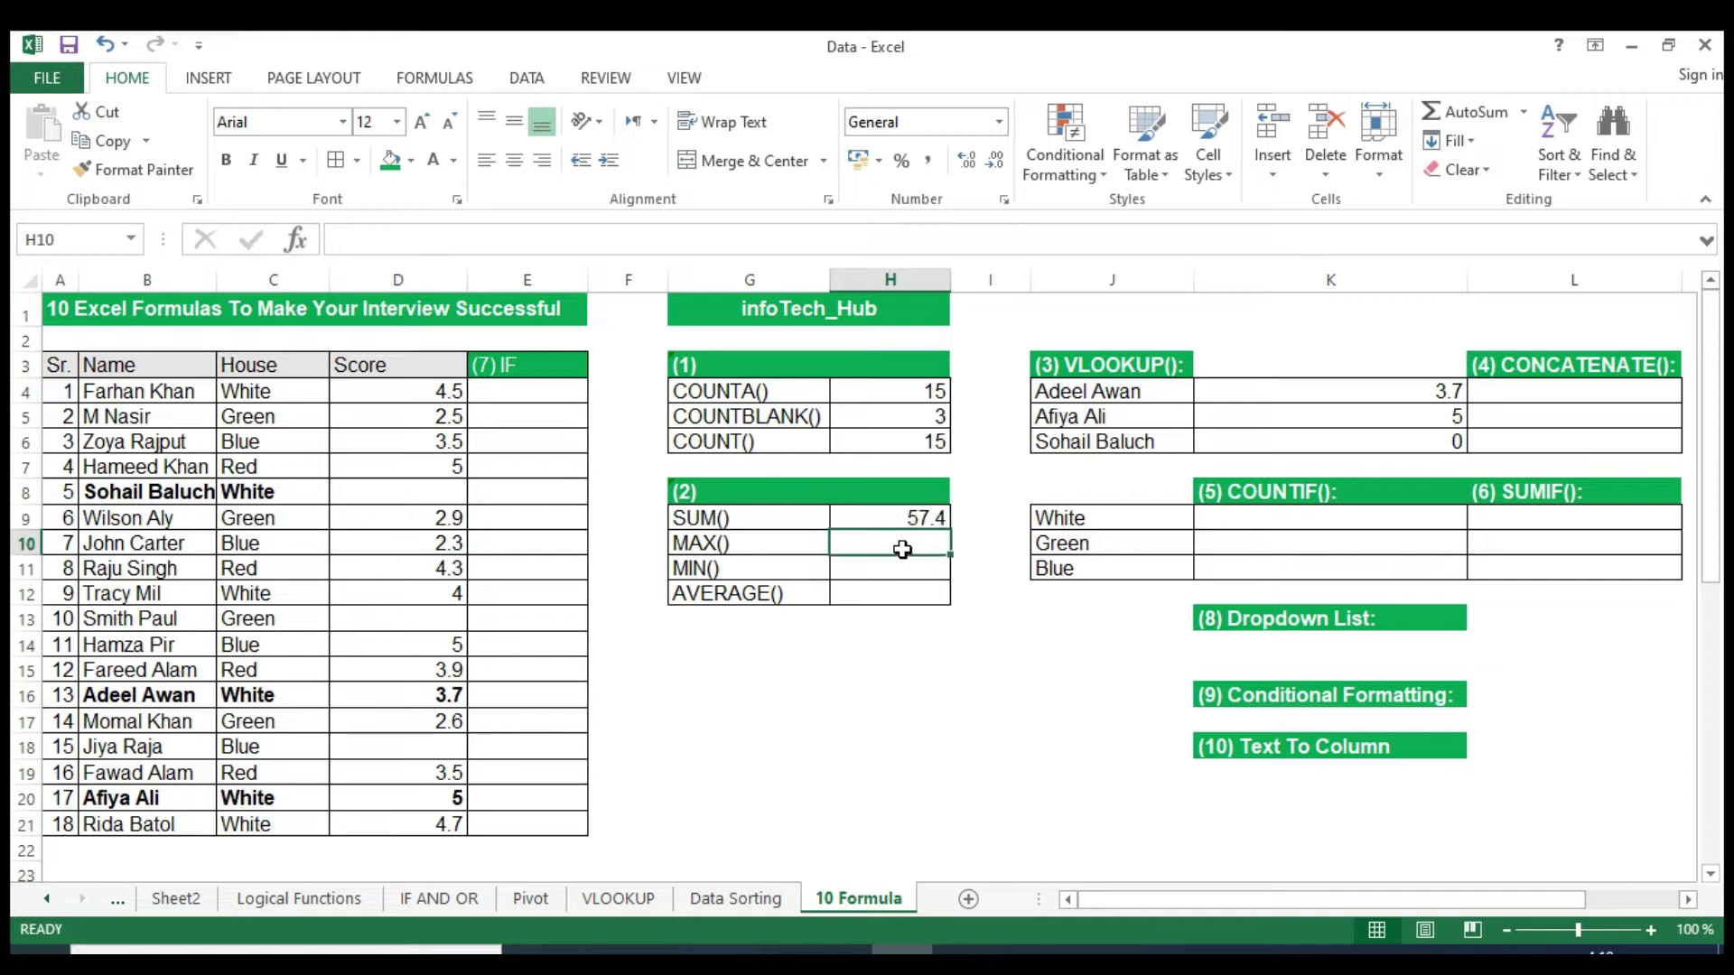
type("=")
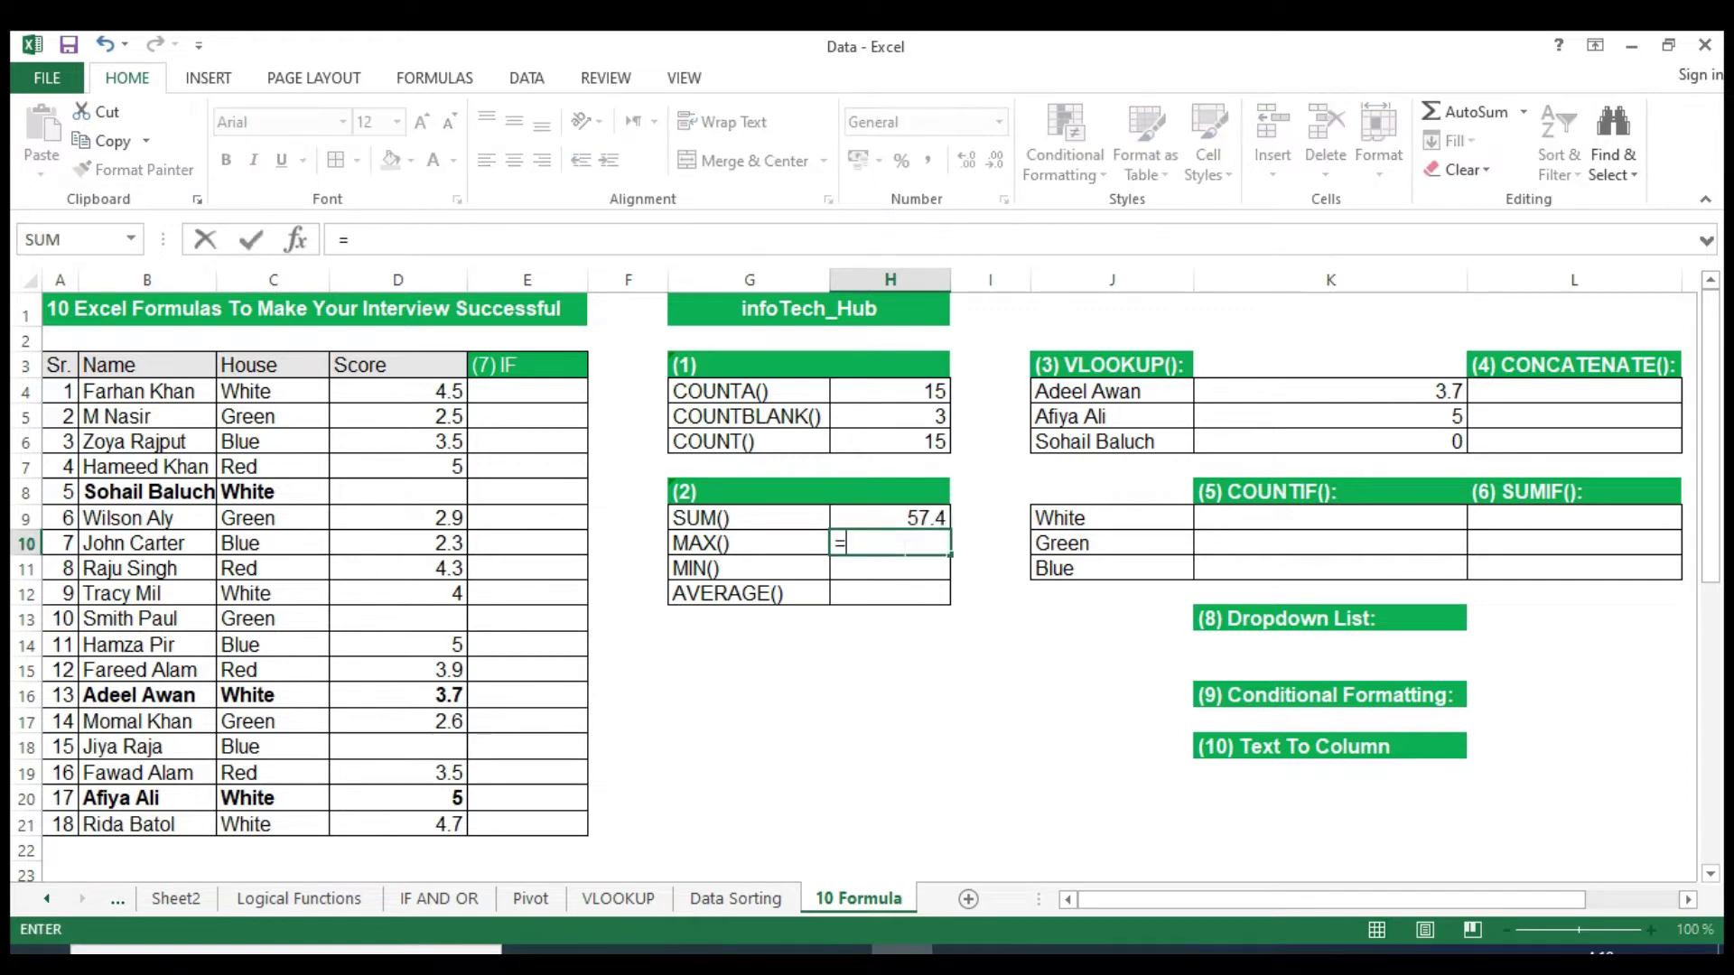
type("MAX")
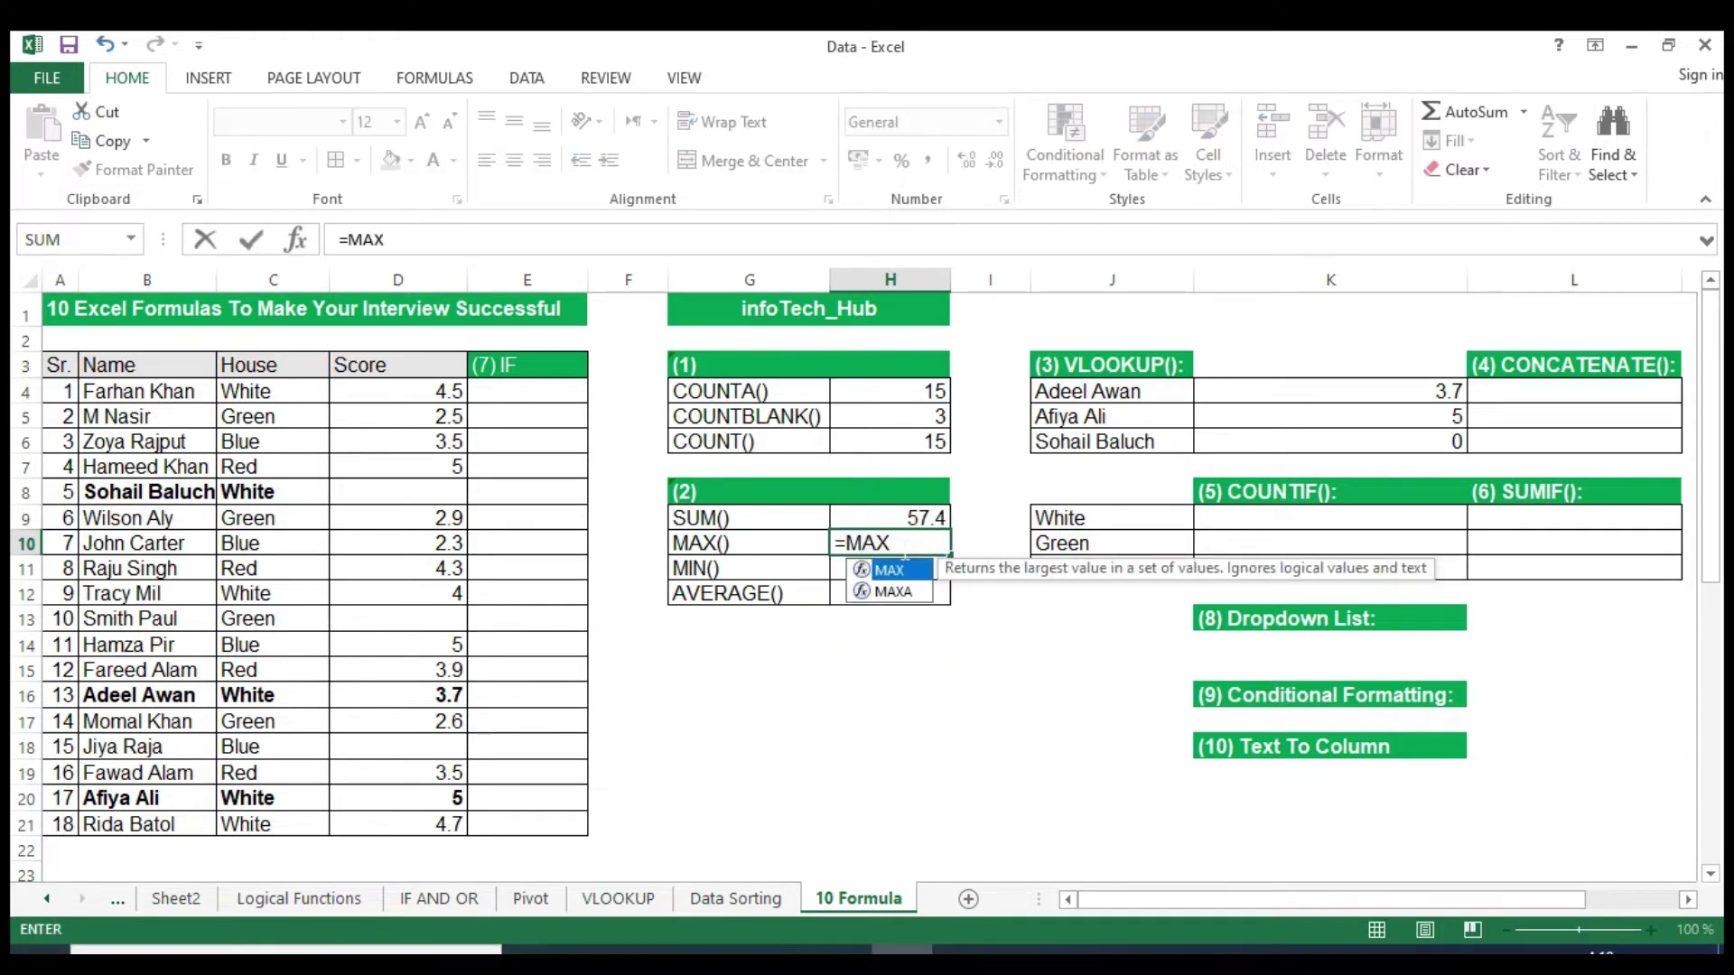
type("(")
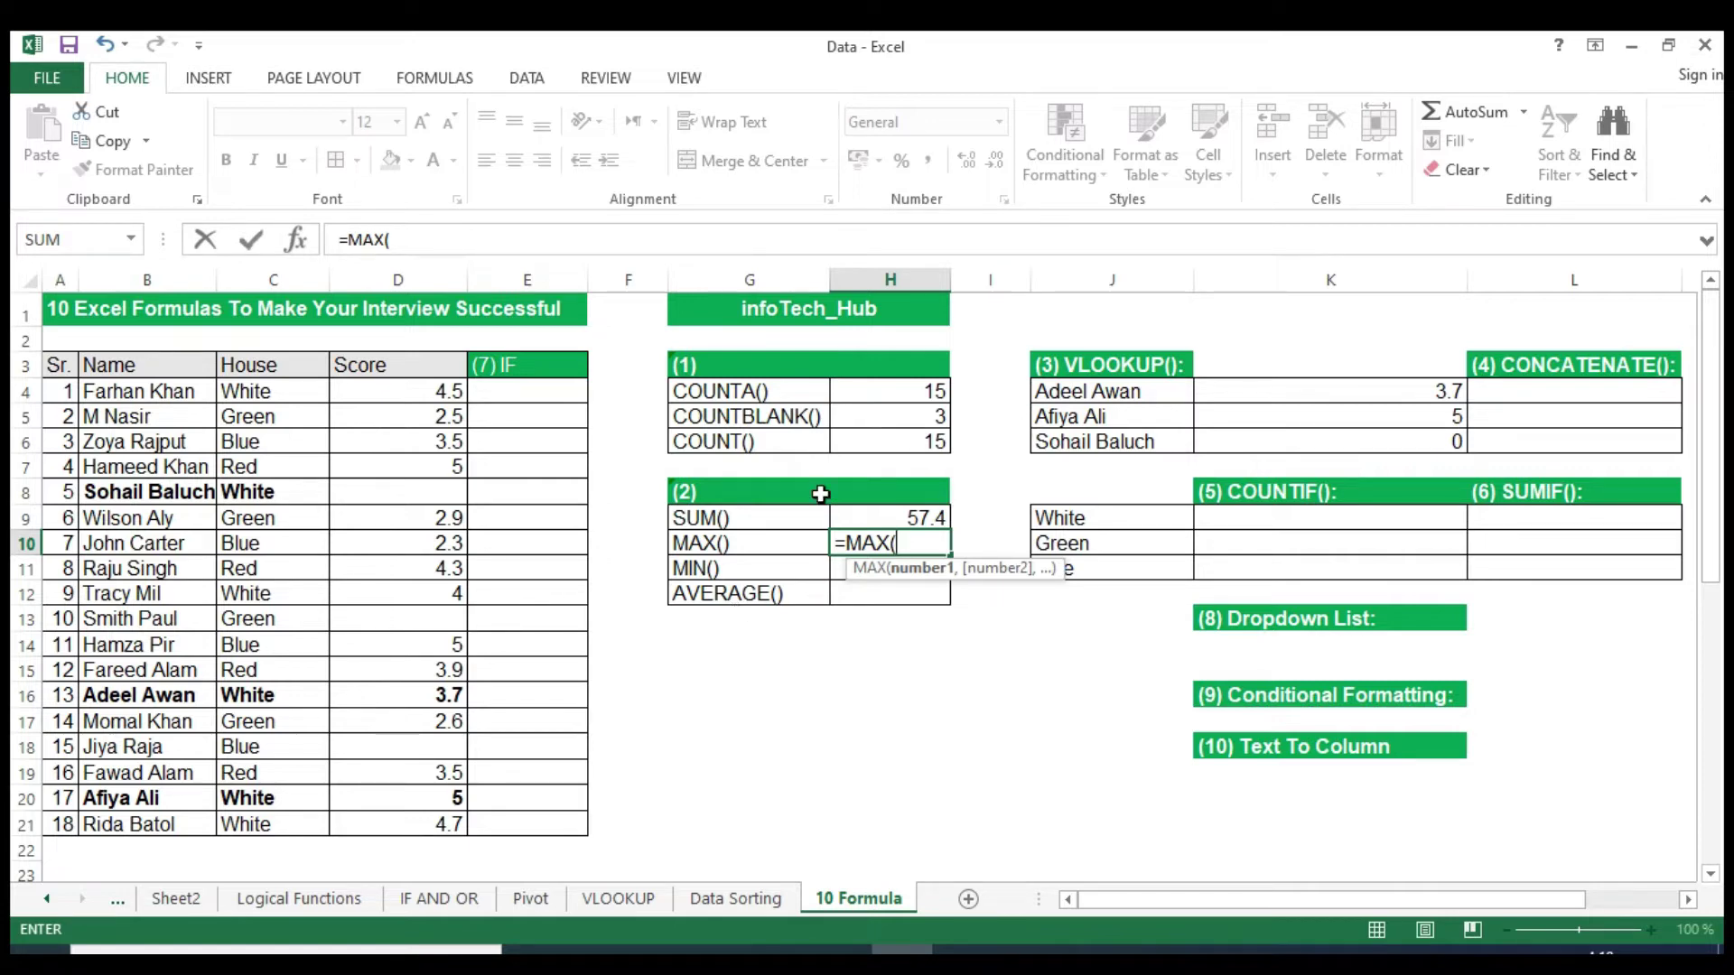
left_click_drag(395, 398, 422, 813)
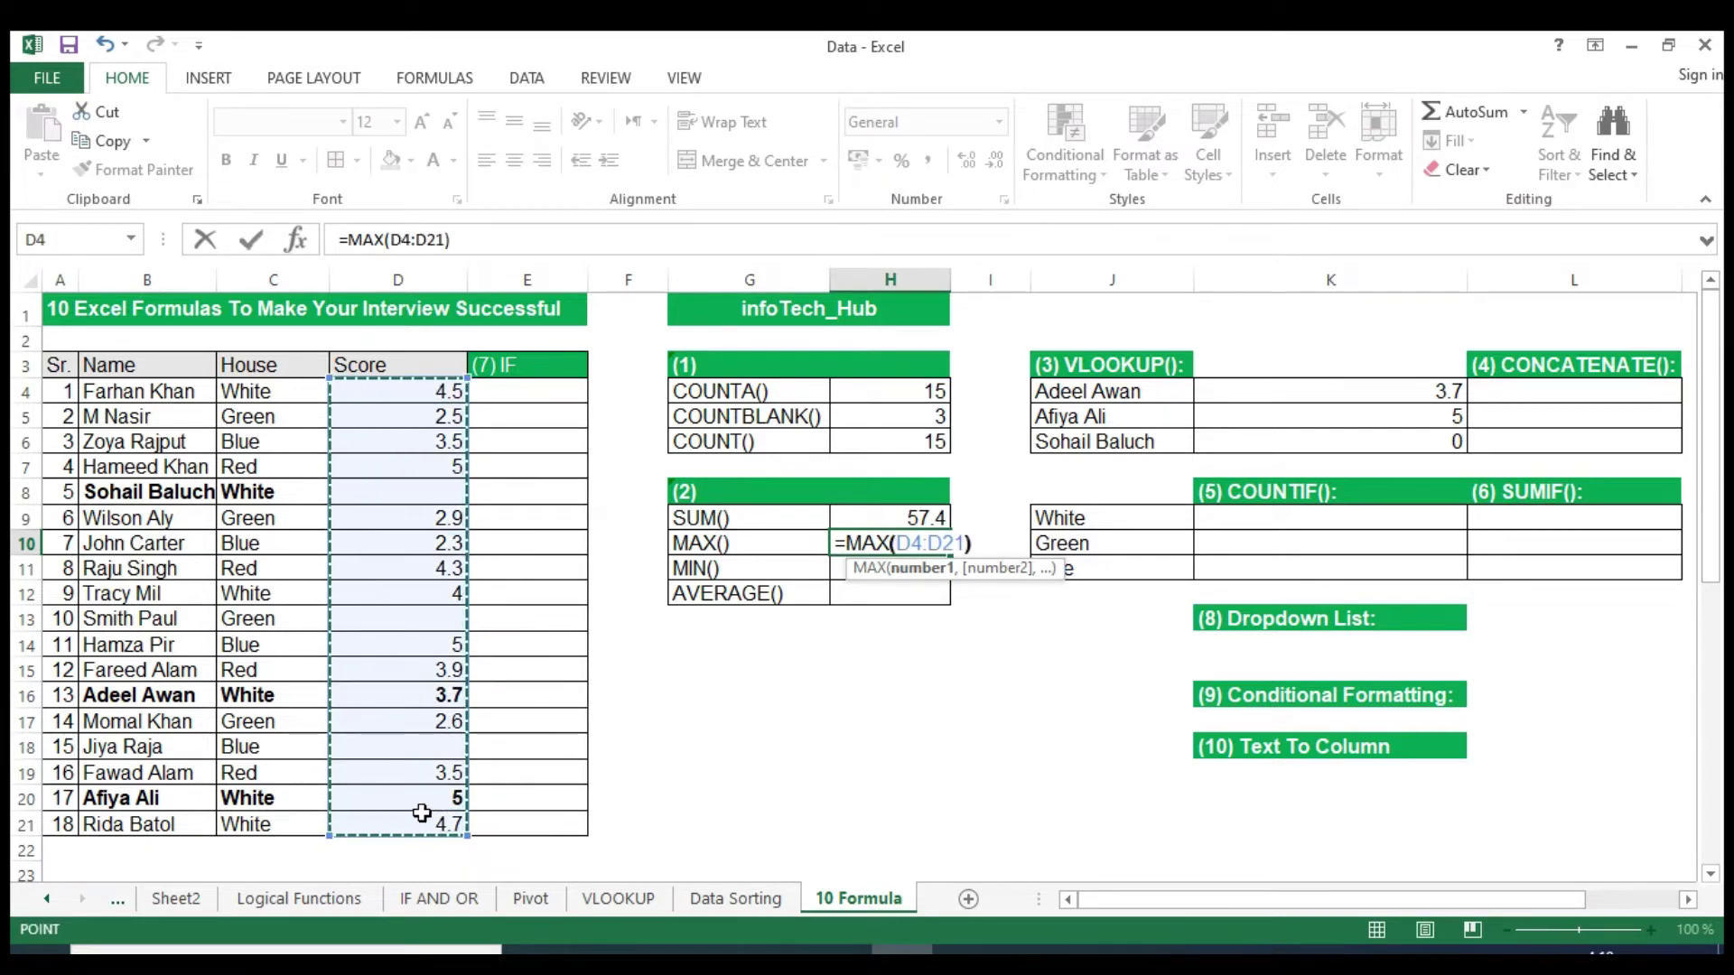
type(")")
key("Return")
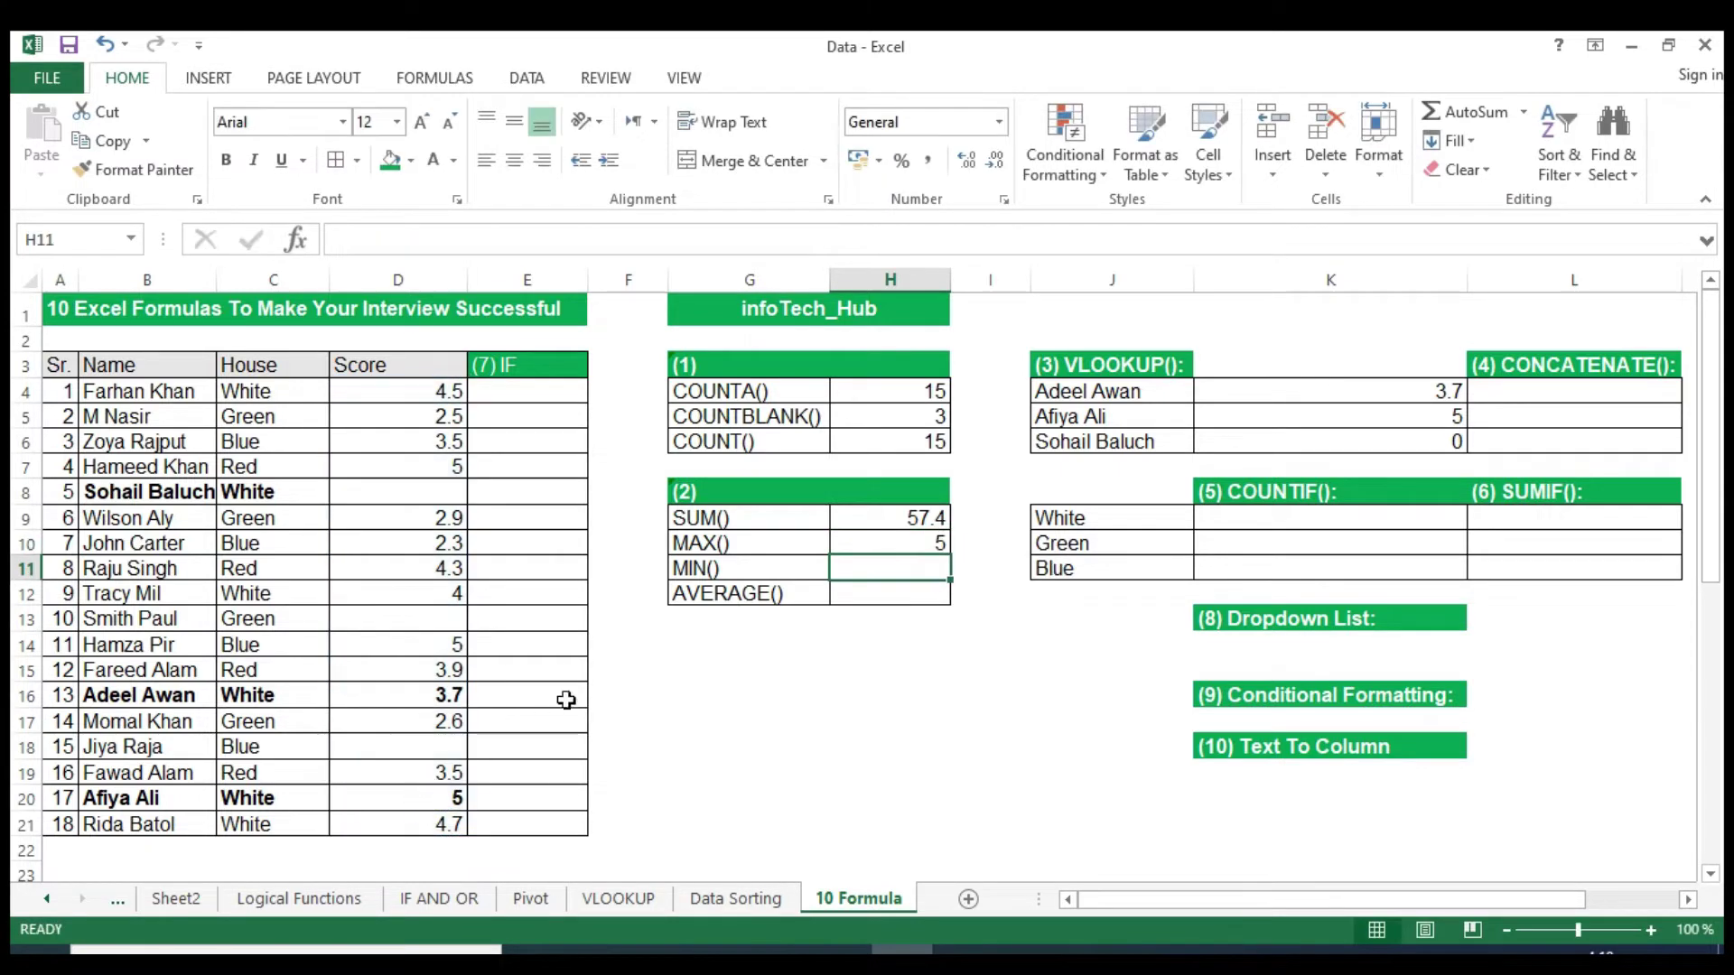
left_click(923, 543)
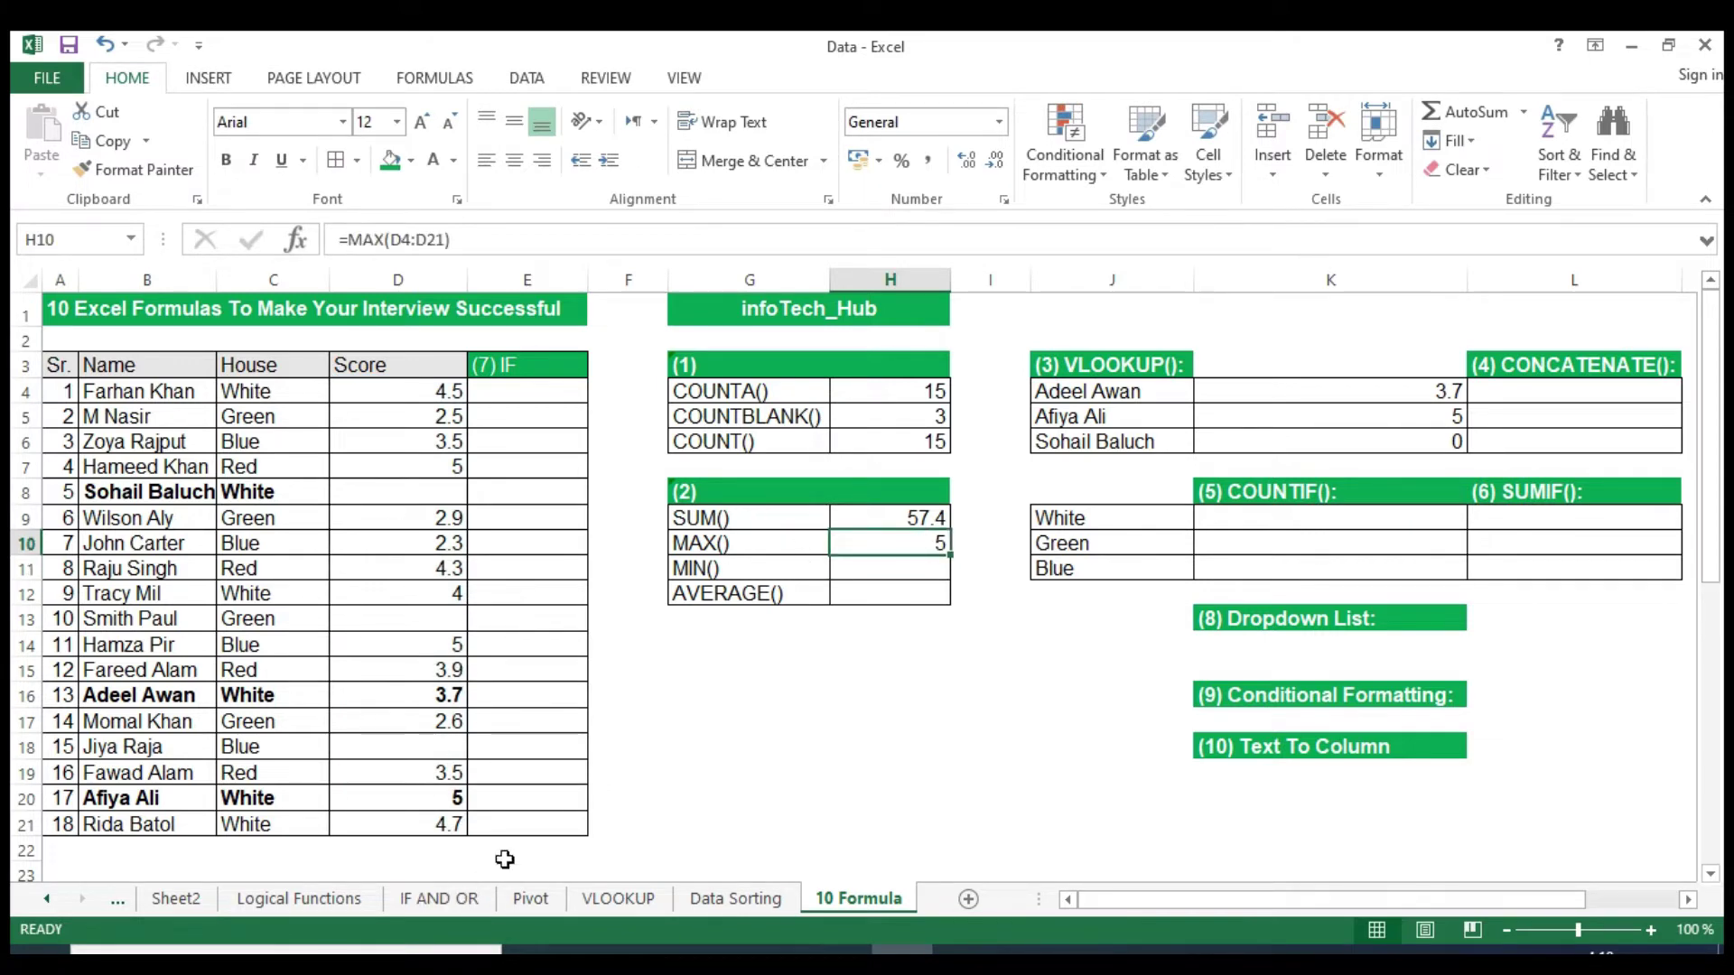
left_click(875, 567)
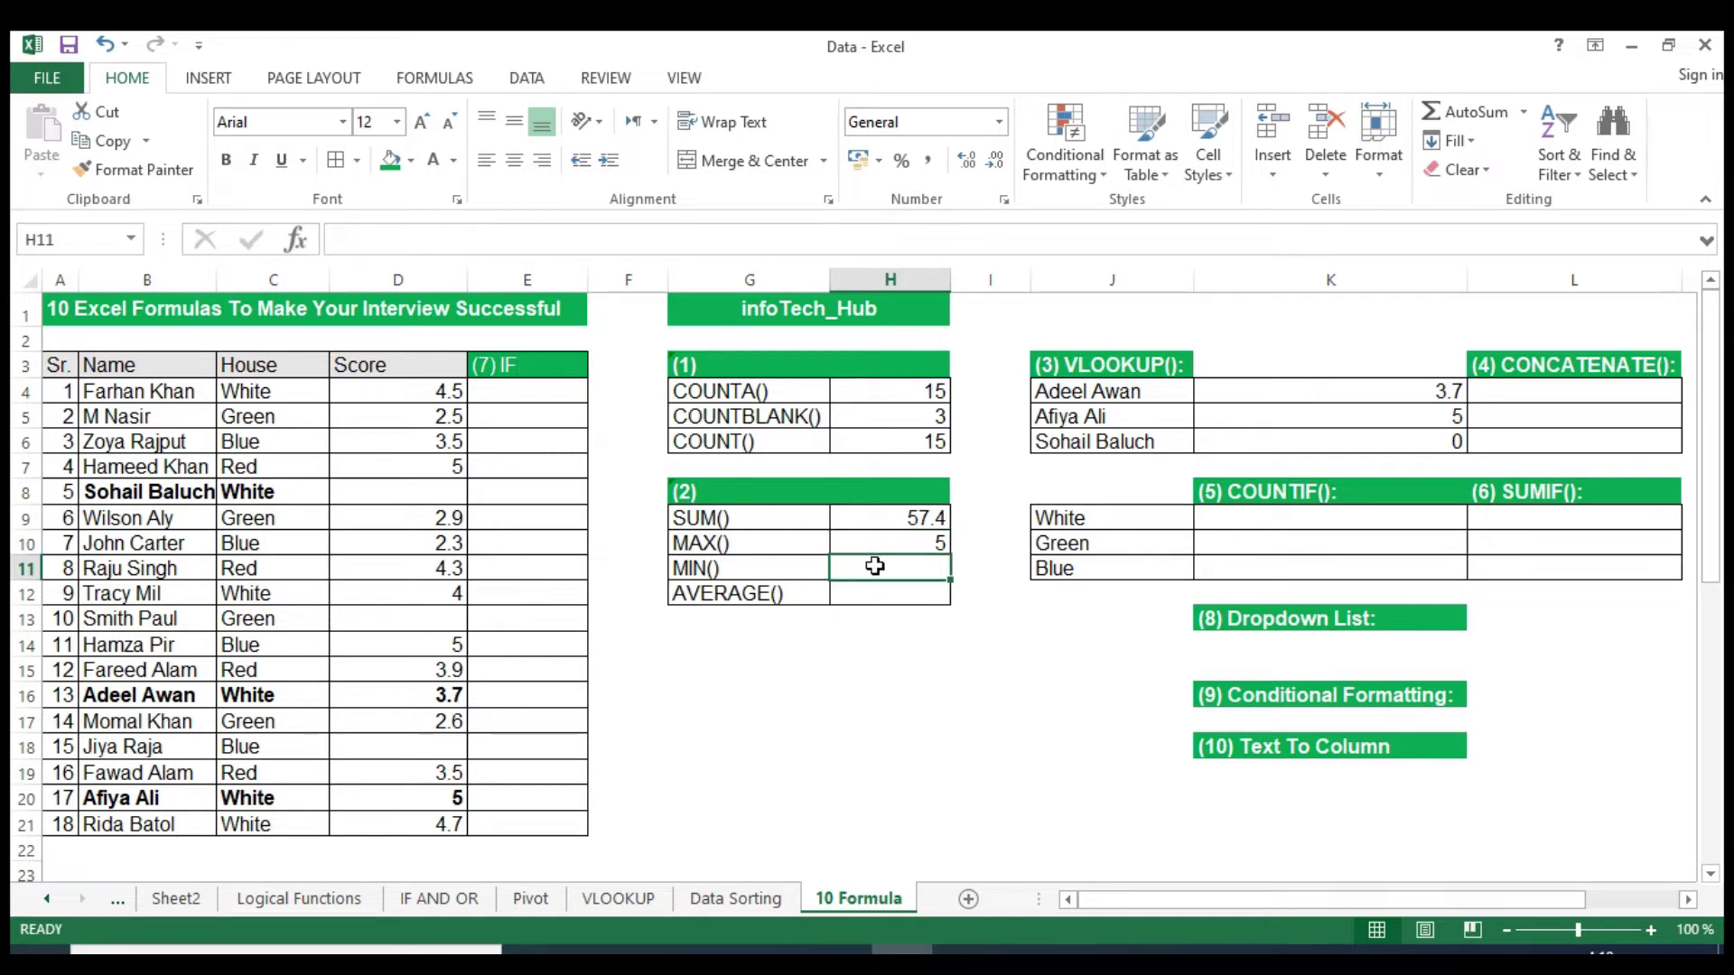
Enter =MIN(D4:D21) in H11, returning the lowest score of 2.3.
type("=")
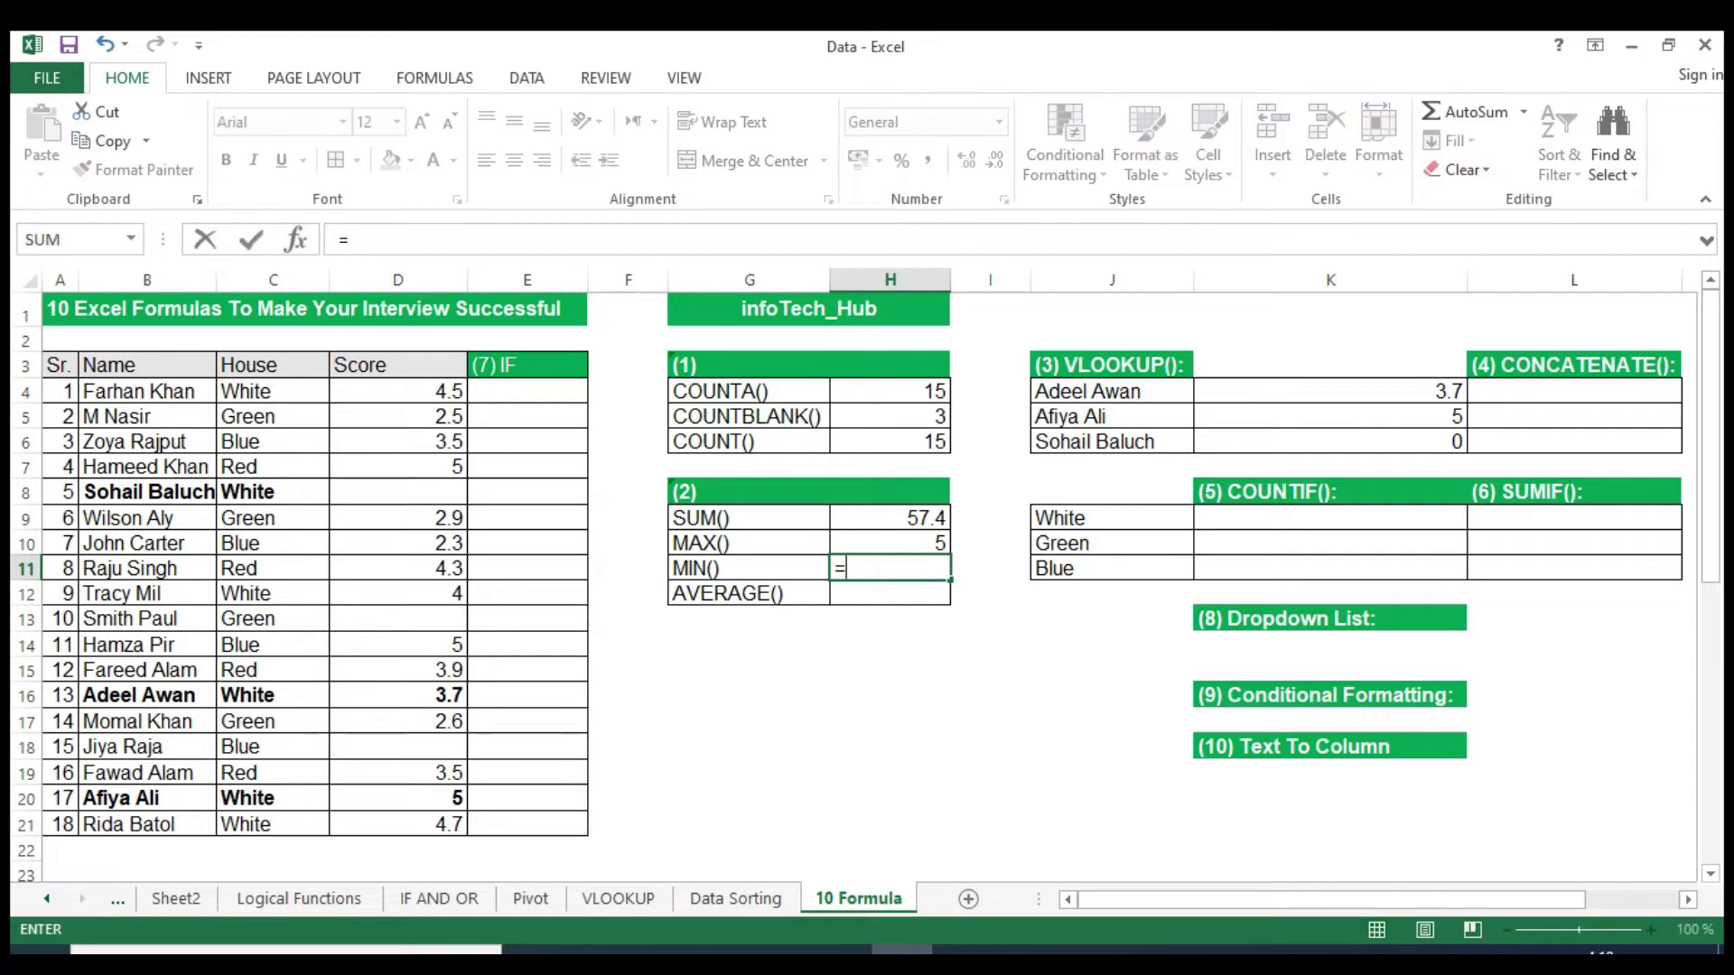
type("MIN")
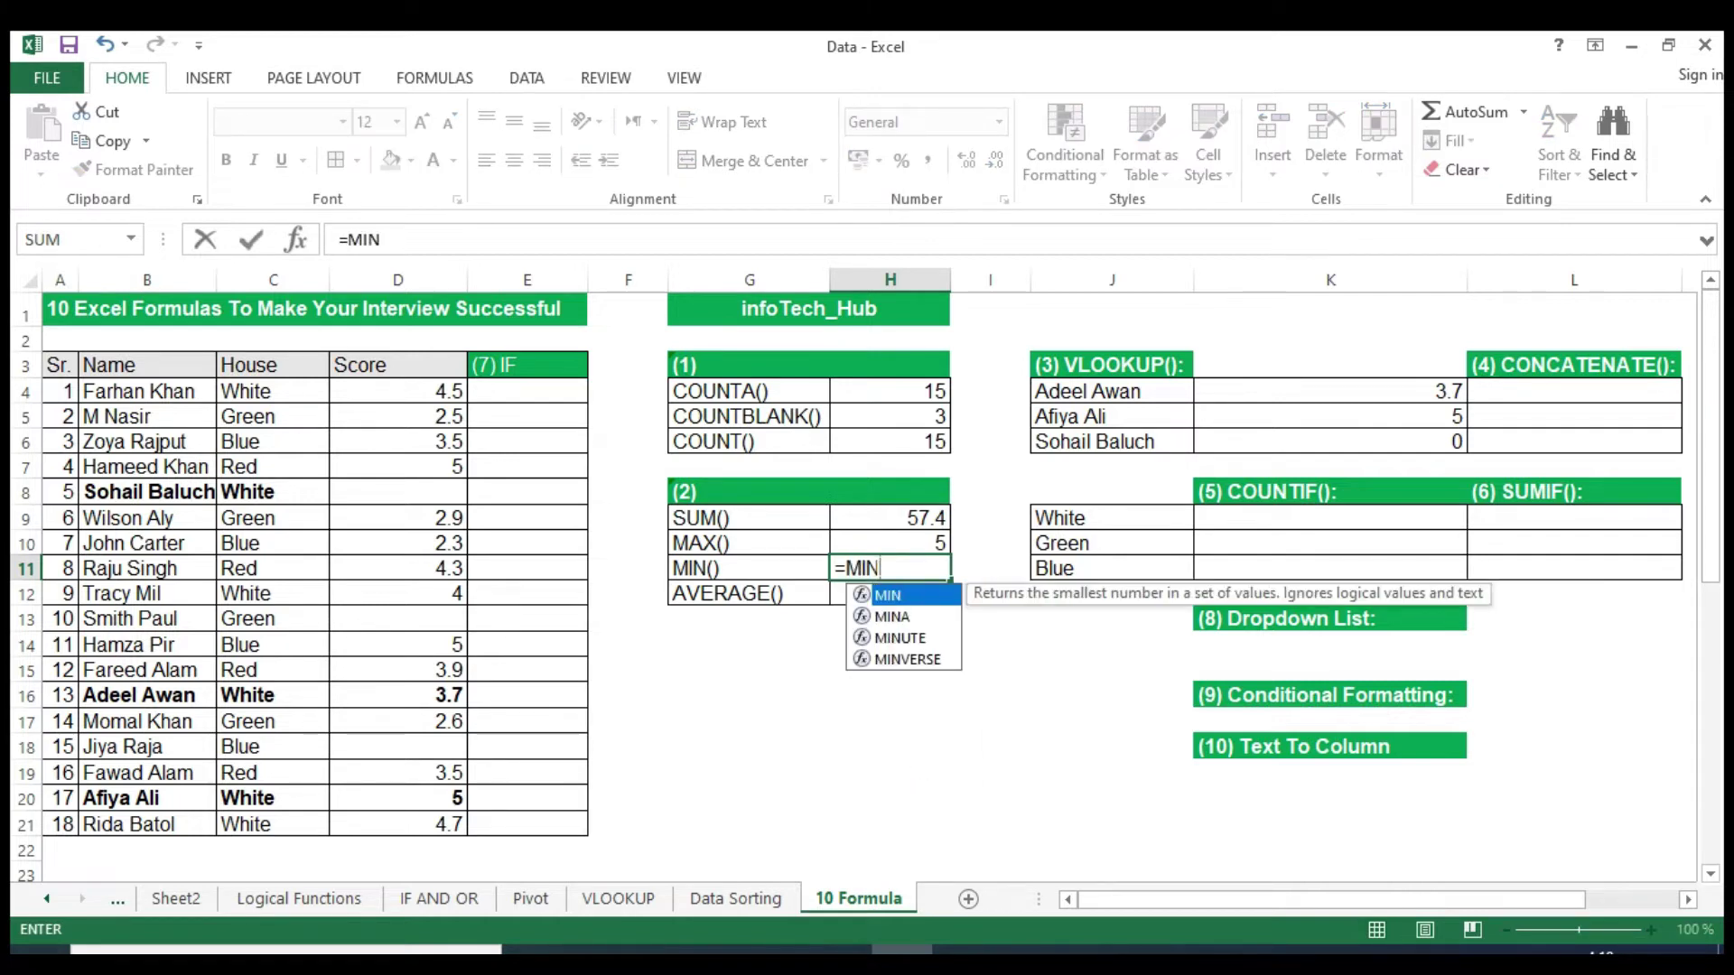
type("(")
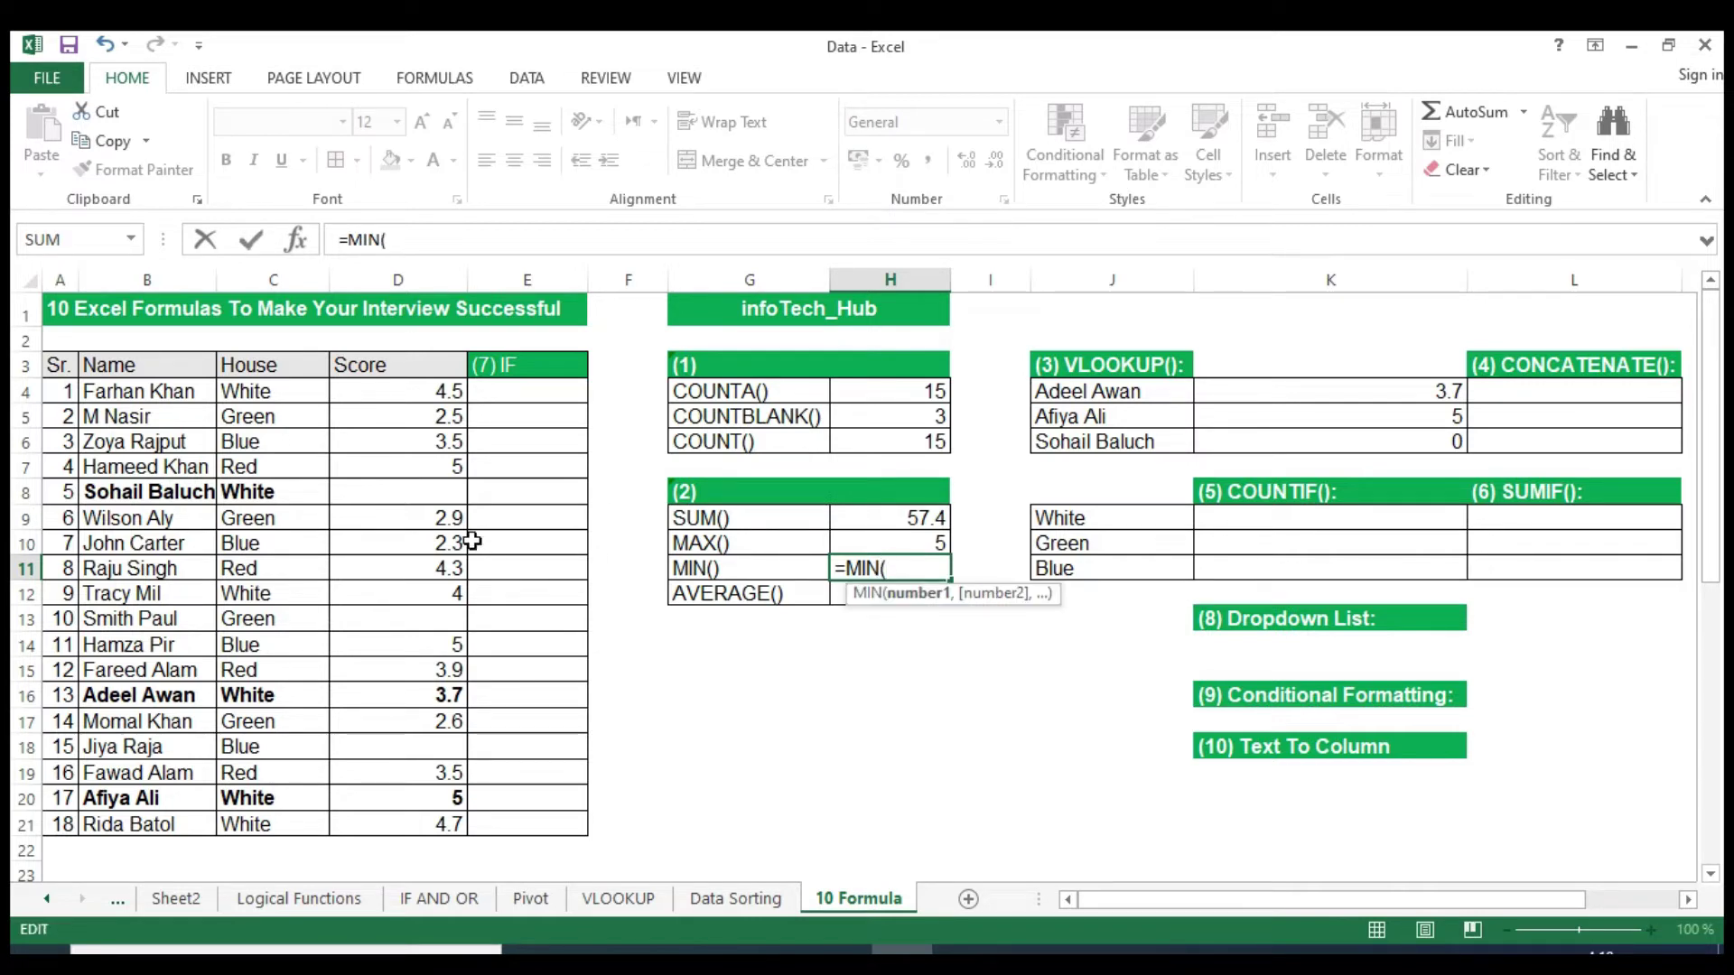
left_click_drag(431, 398, 421, 814)
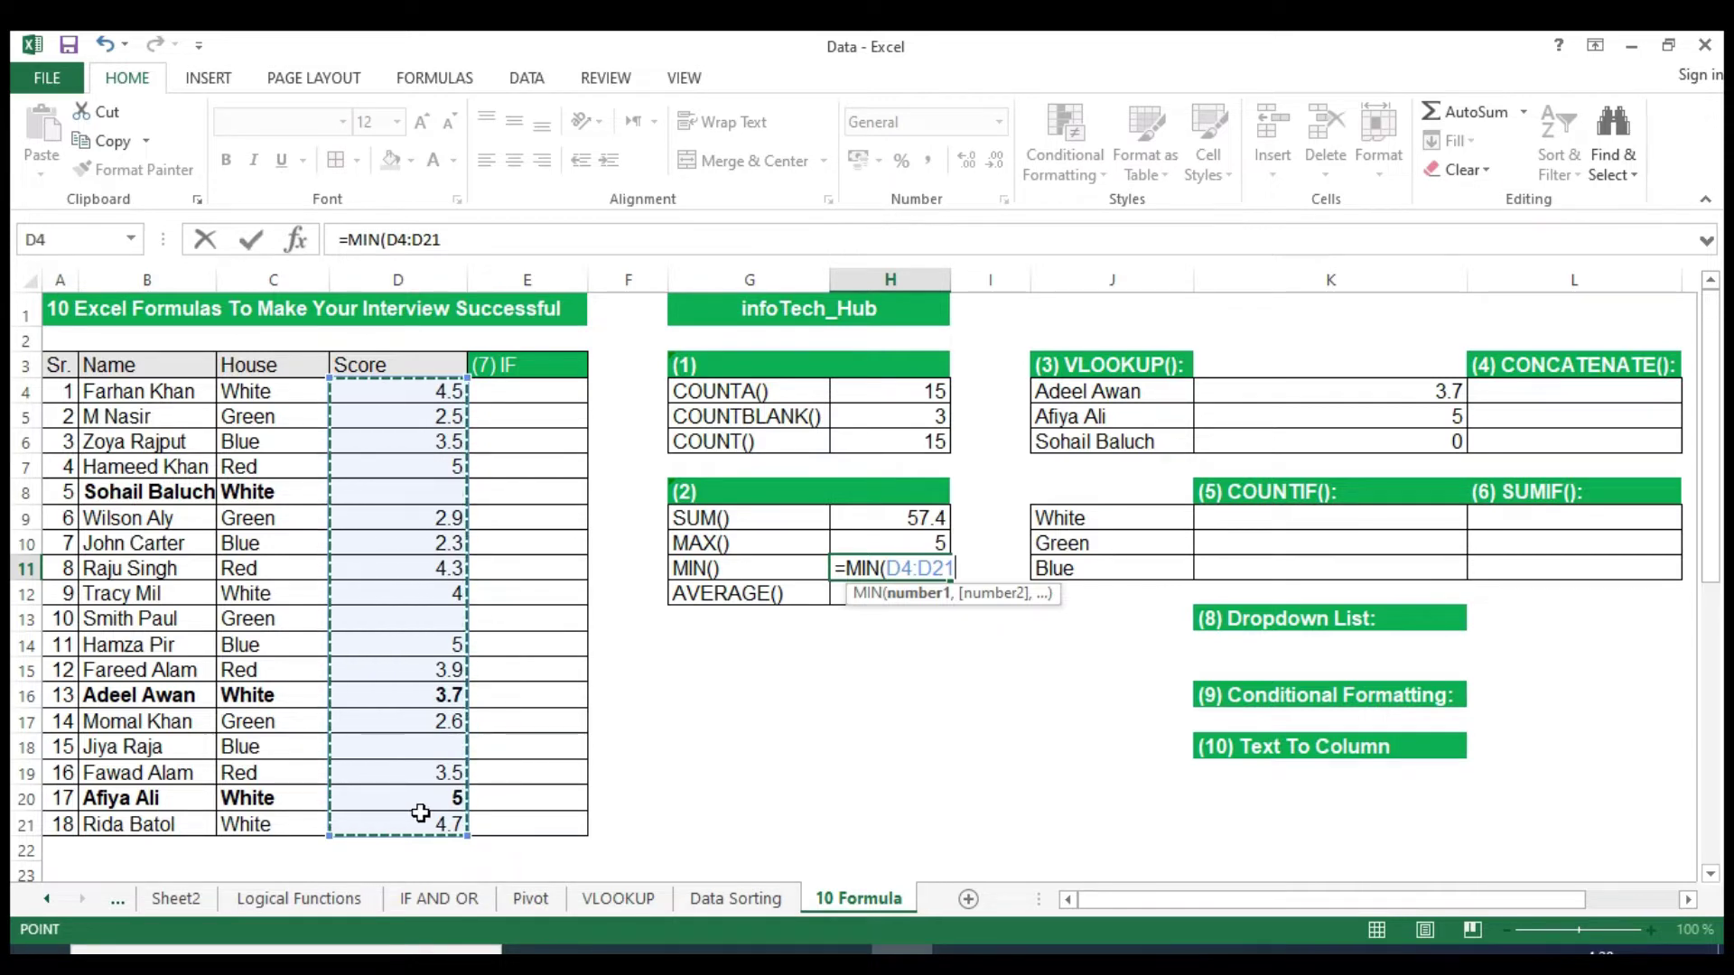
type(")")
key("Return")
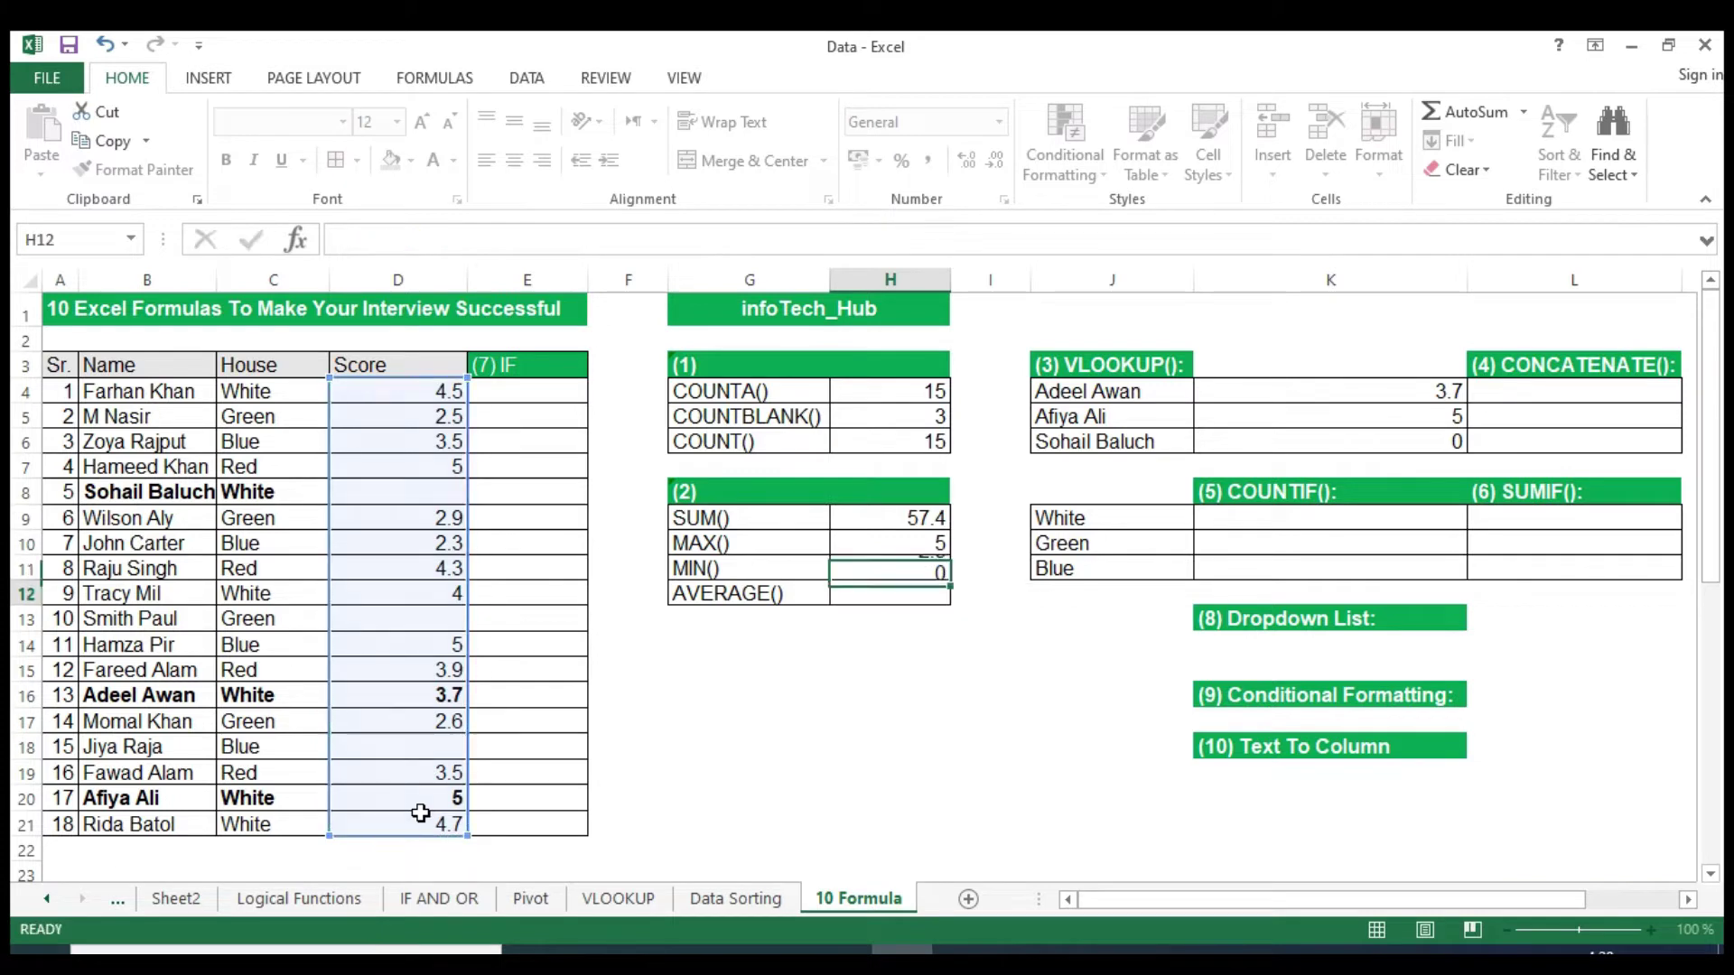
left_click(923, 567)
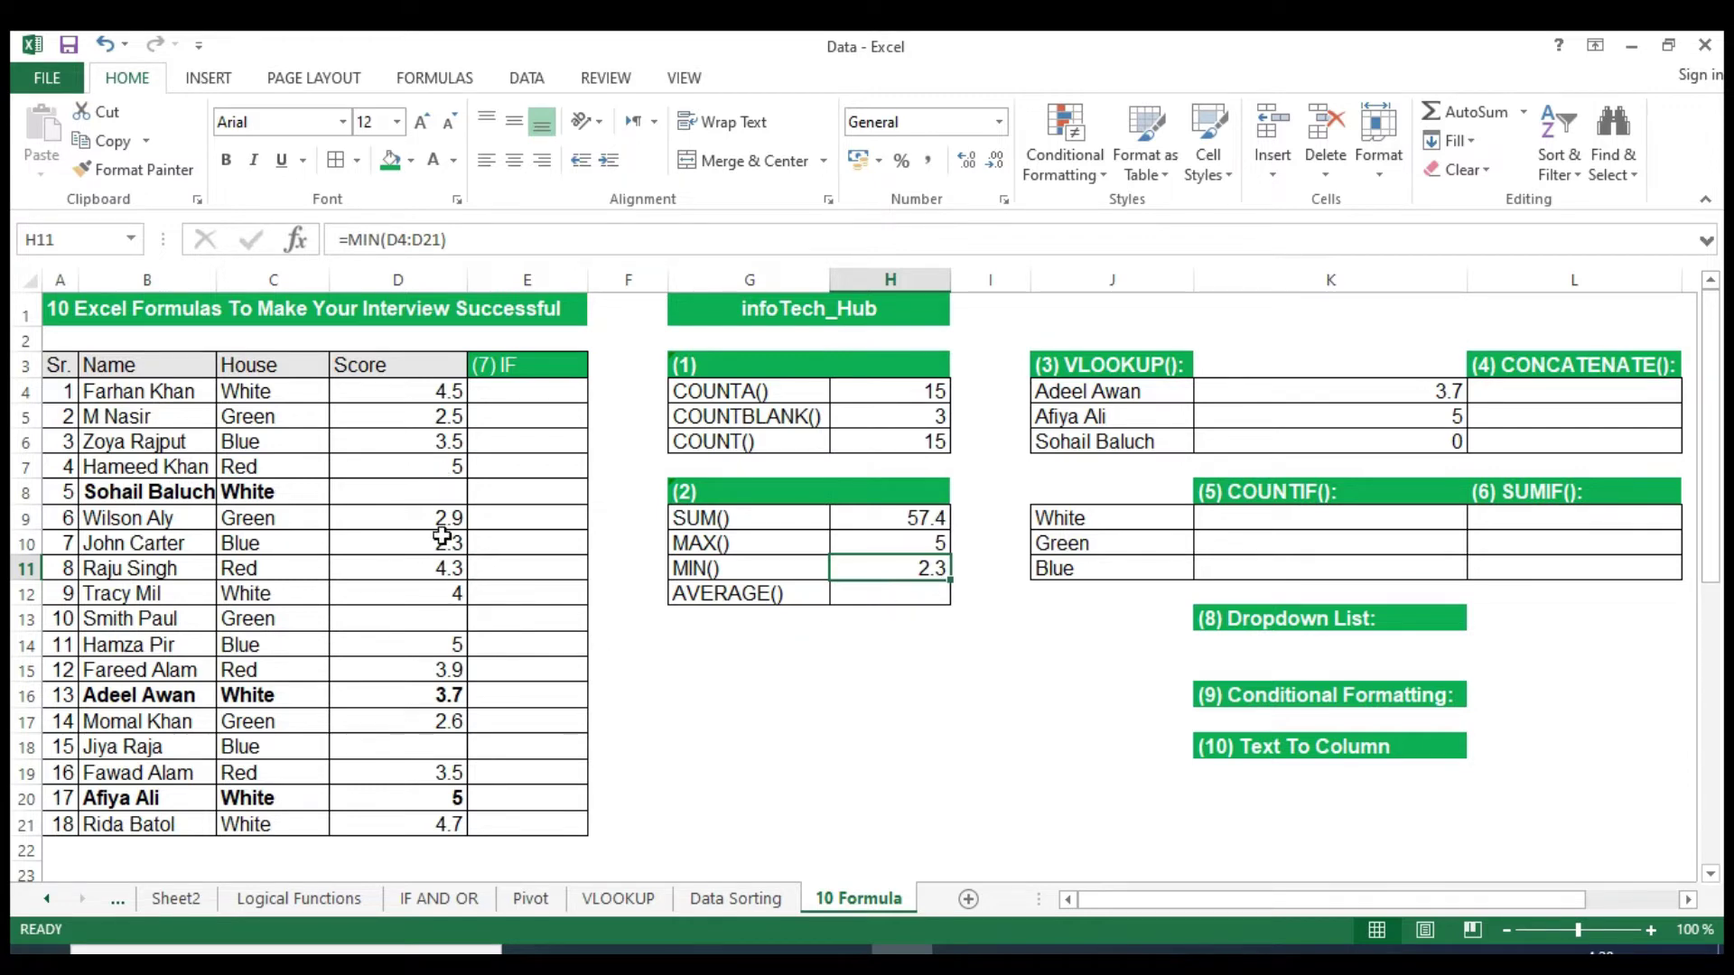
left_click(903, 595)
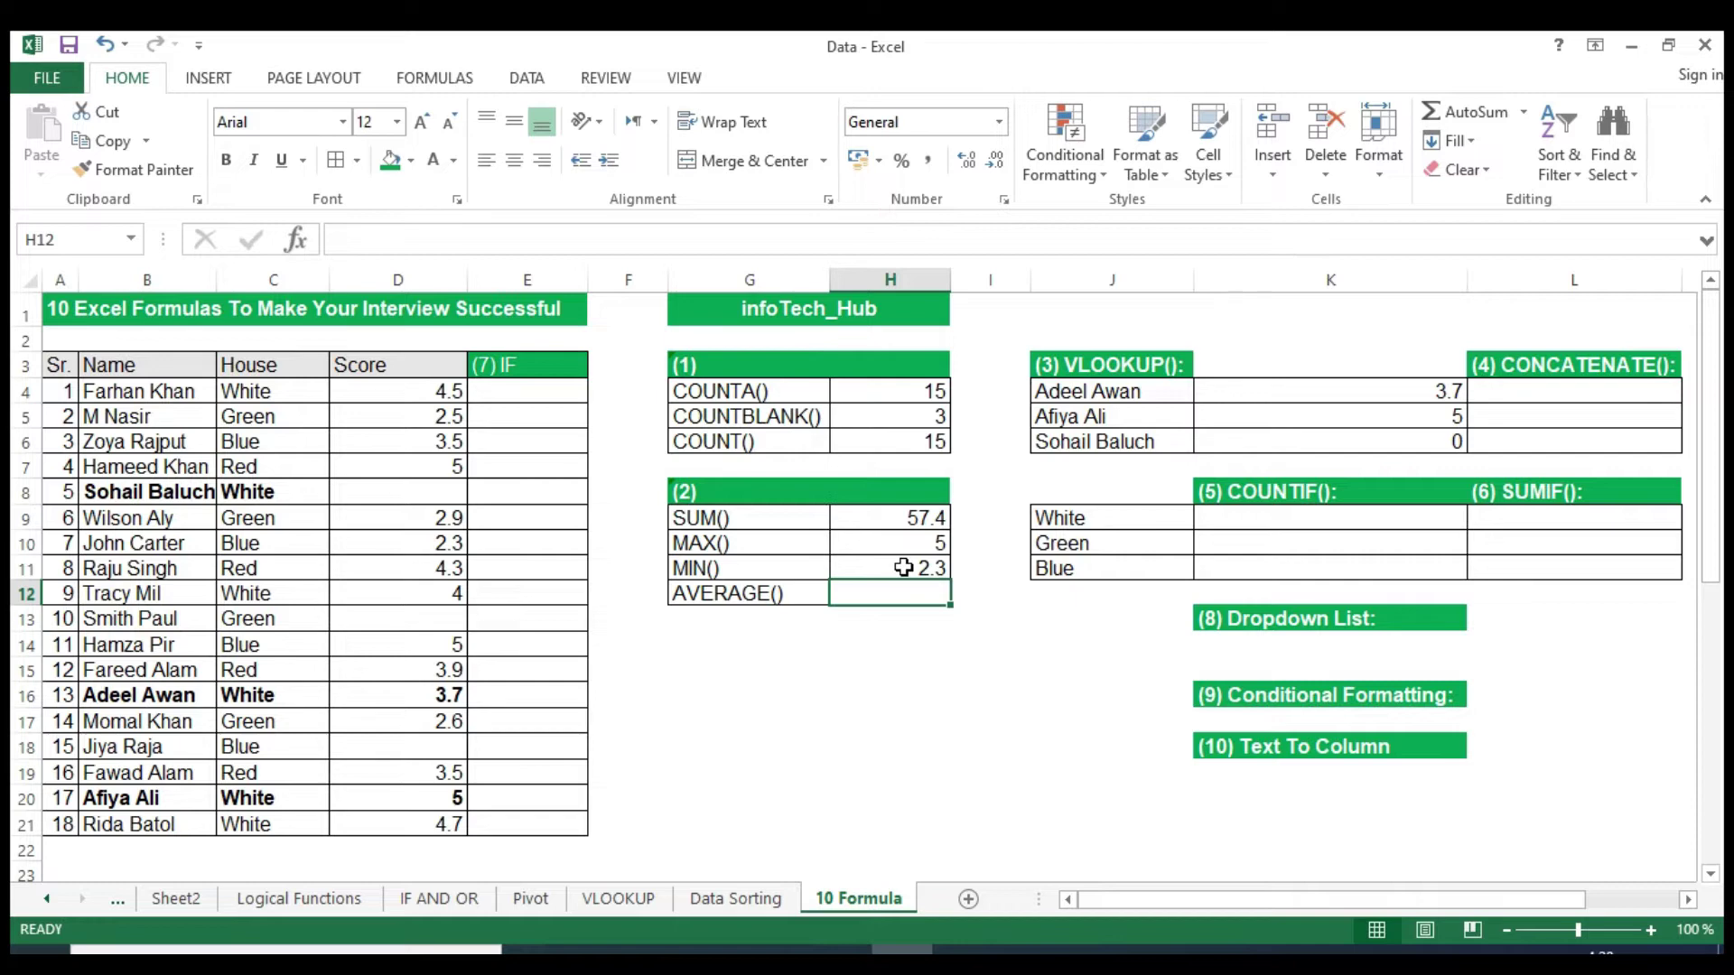
Enter =AVERAGE(D4:D21) in H12, giving 3.8266667.
type("=")
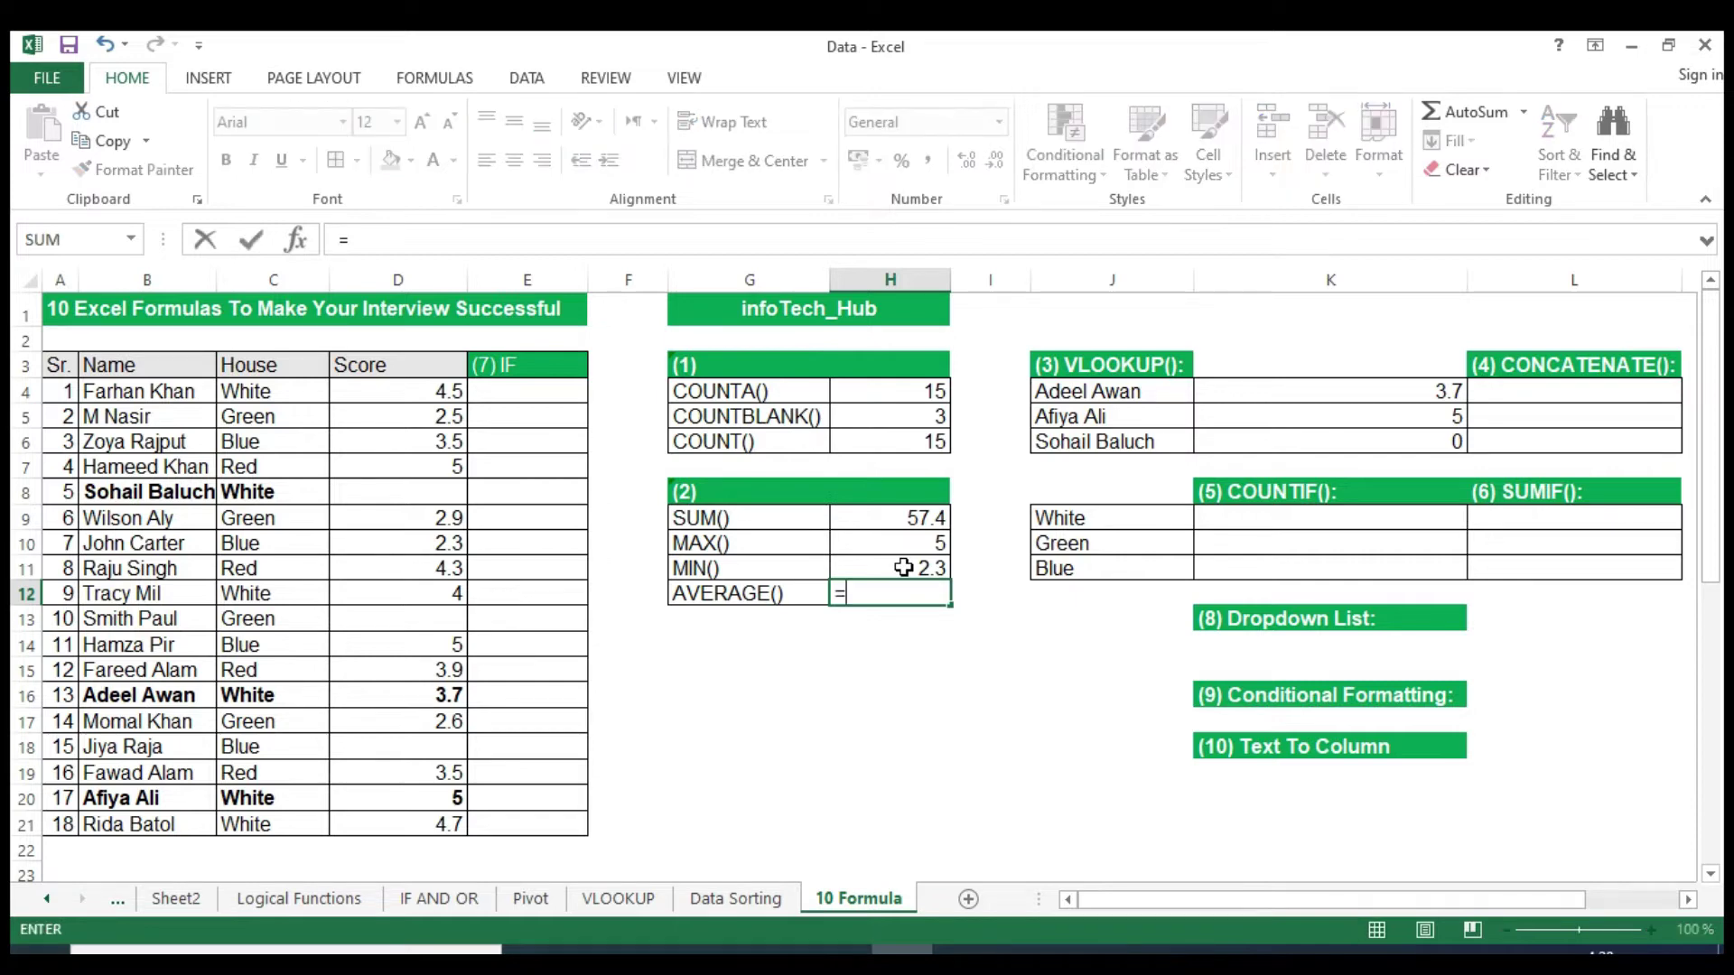
type("AVER")
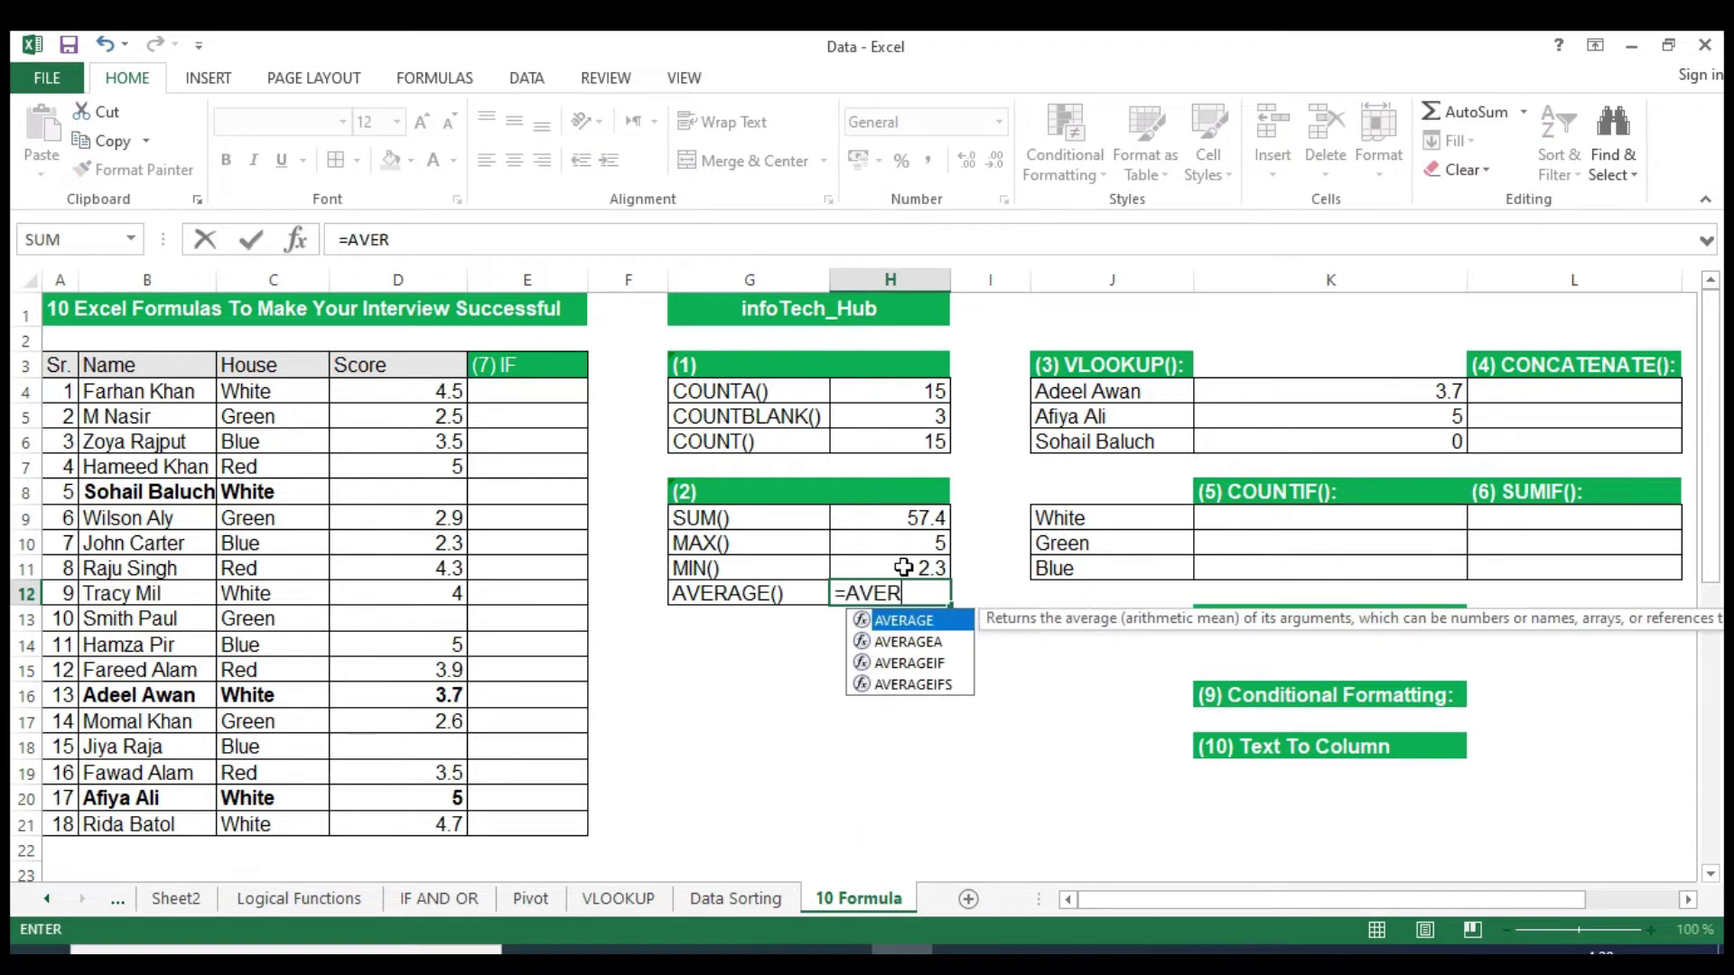
type("RA")
key("BackSpace")
key("BackSpace")
type("A")
key("Tab")
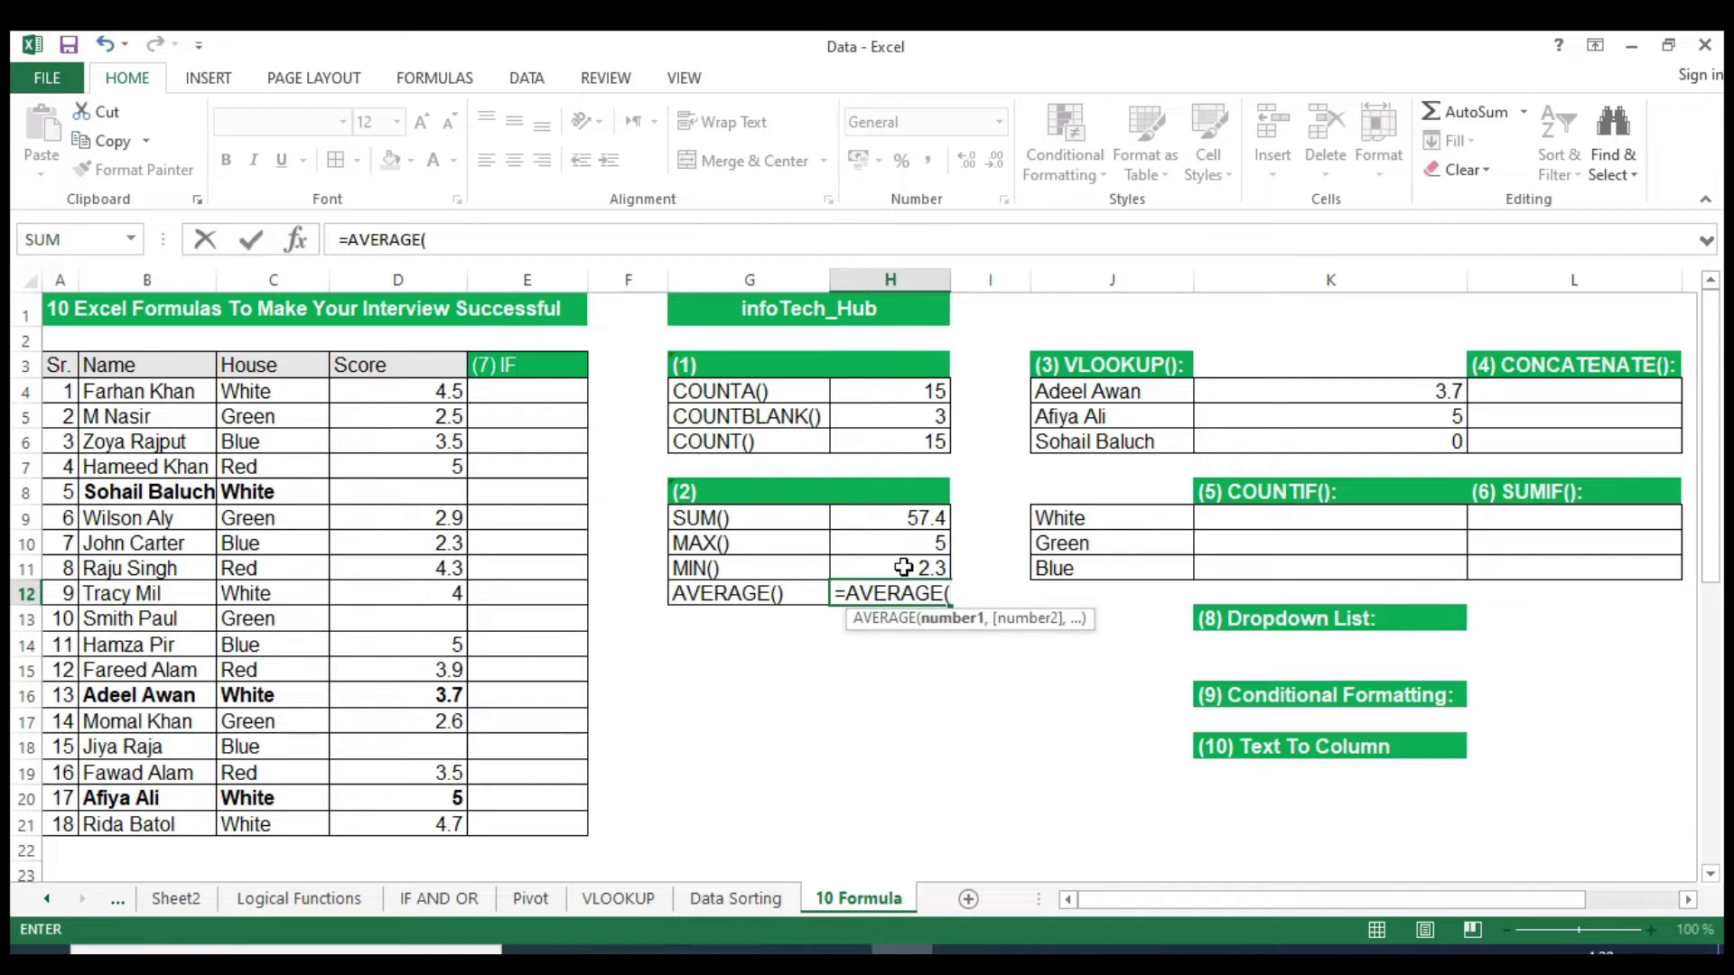
left_click_drag(430, 397, 447, 822)
type(")")
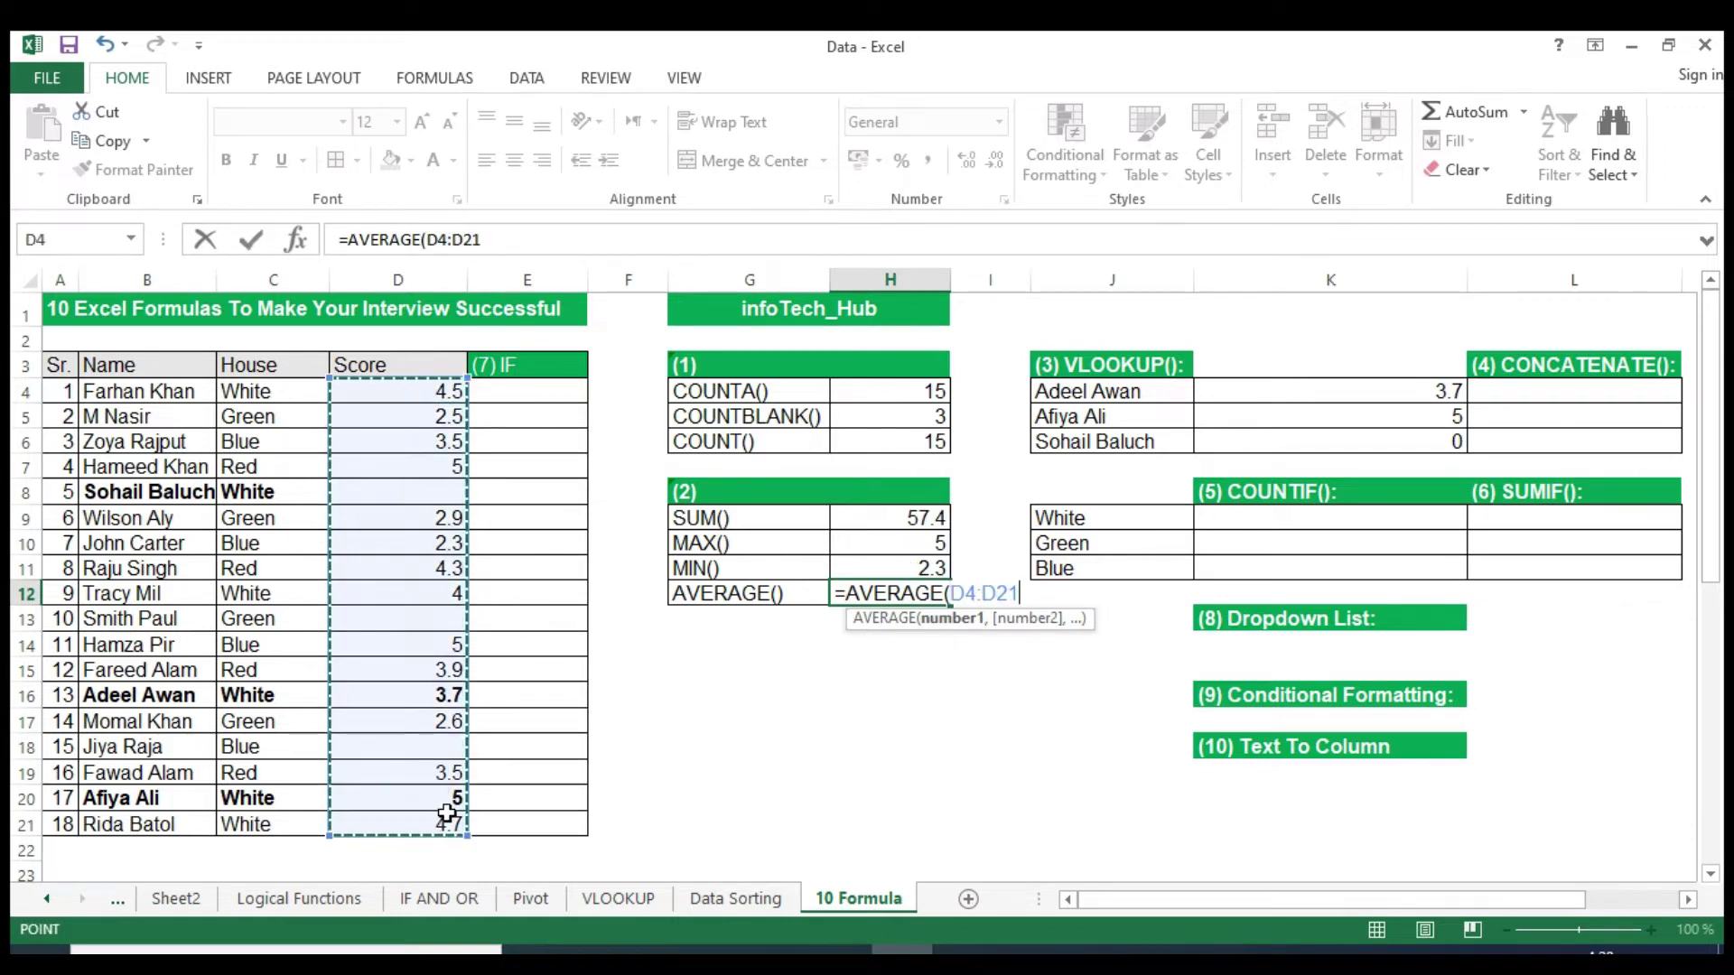
key("Return")
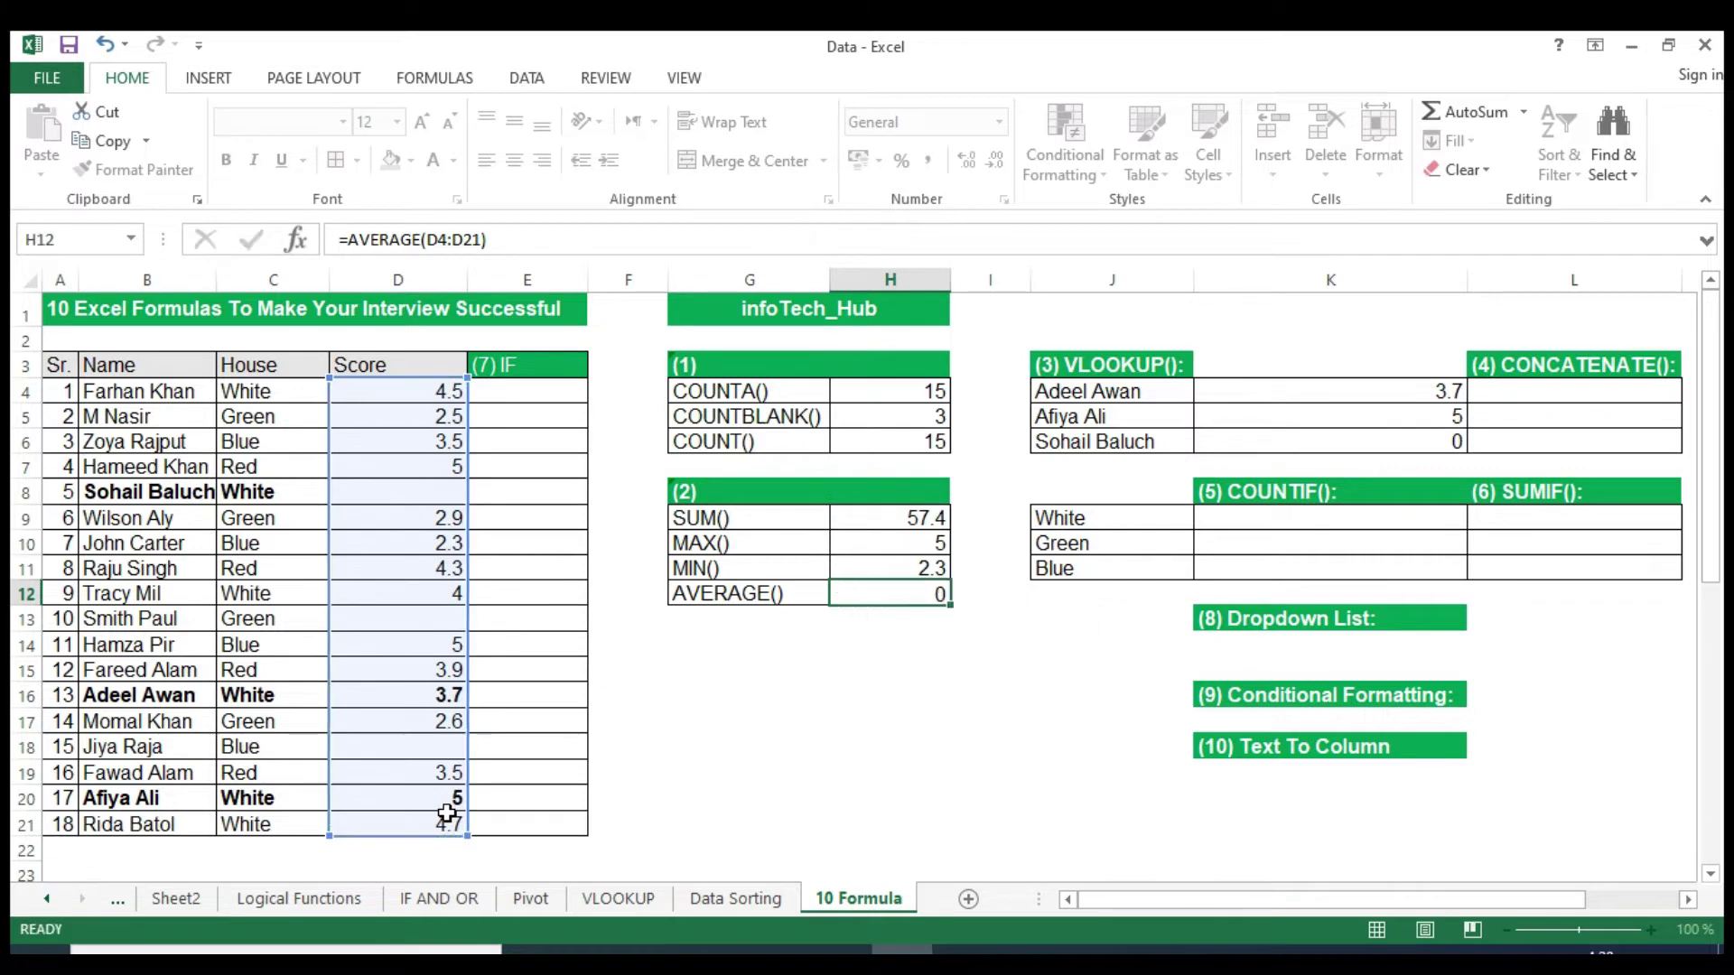
left_click(882, 595)
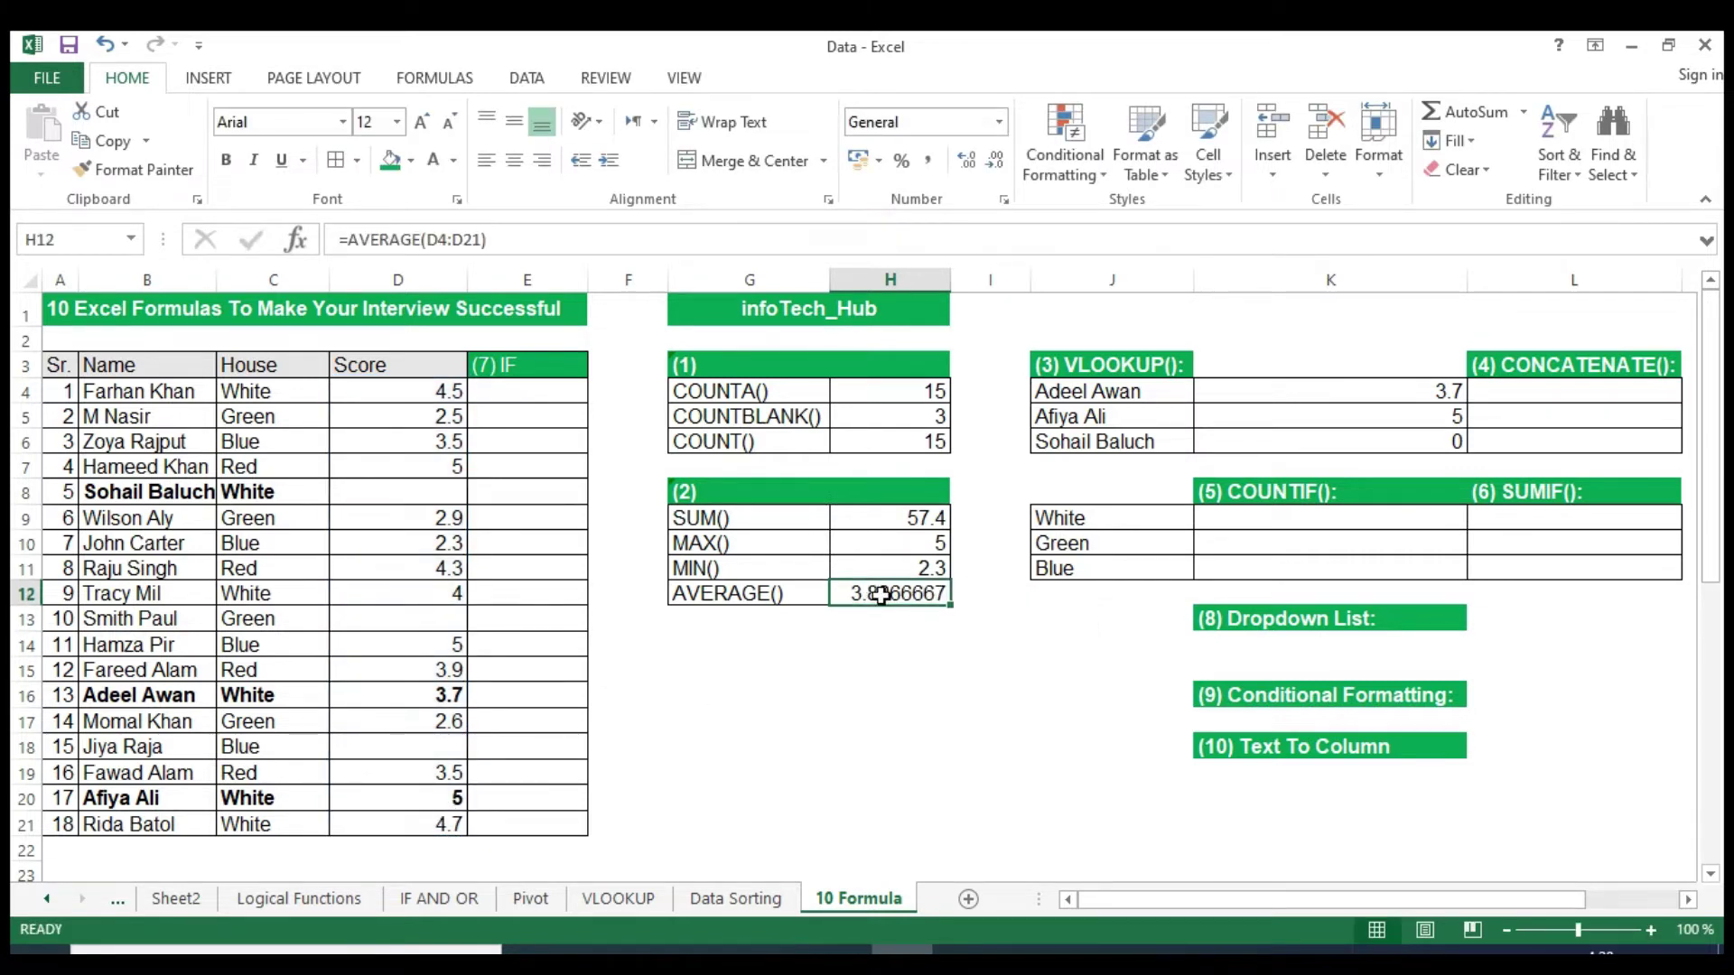
Point out the blank scores in D8, D13 and D18.
left_click(438, 492)
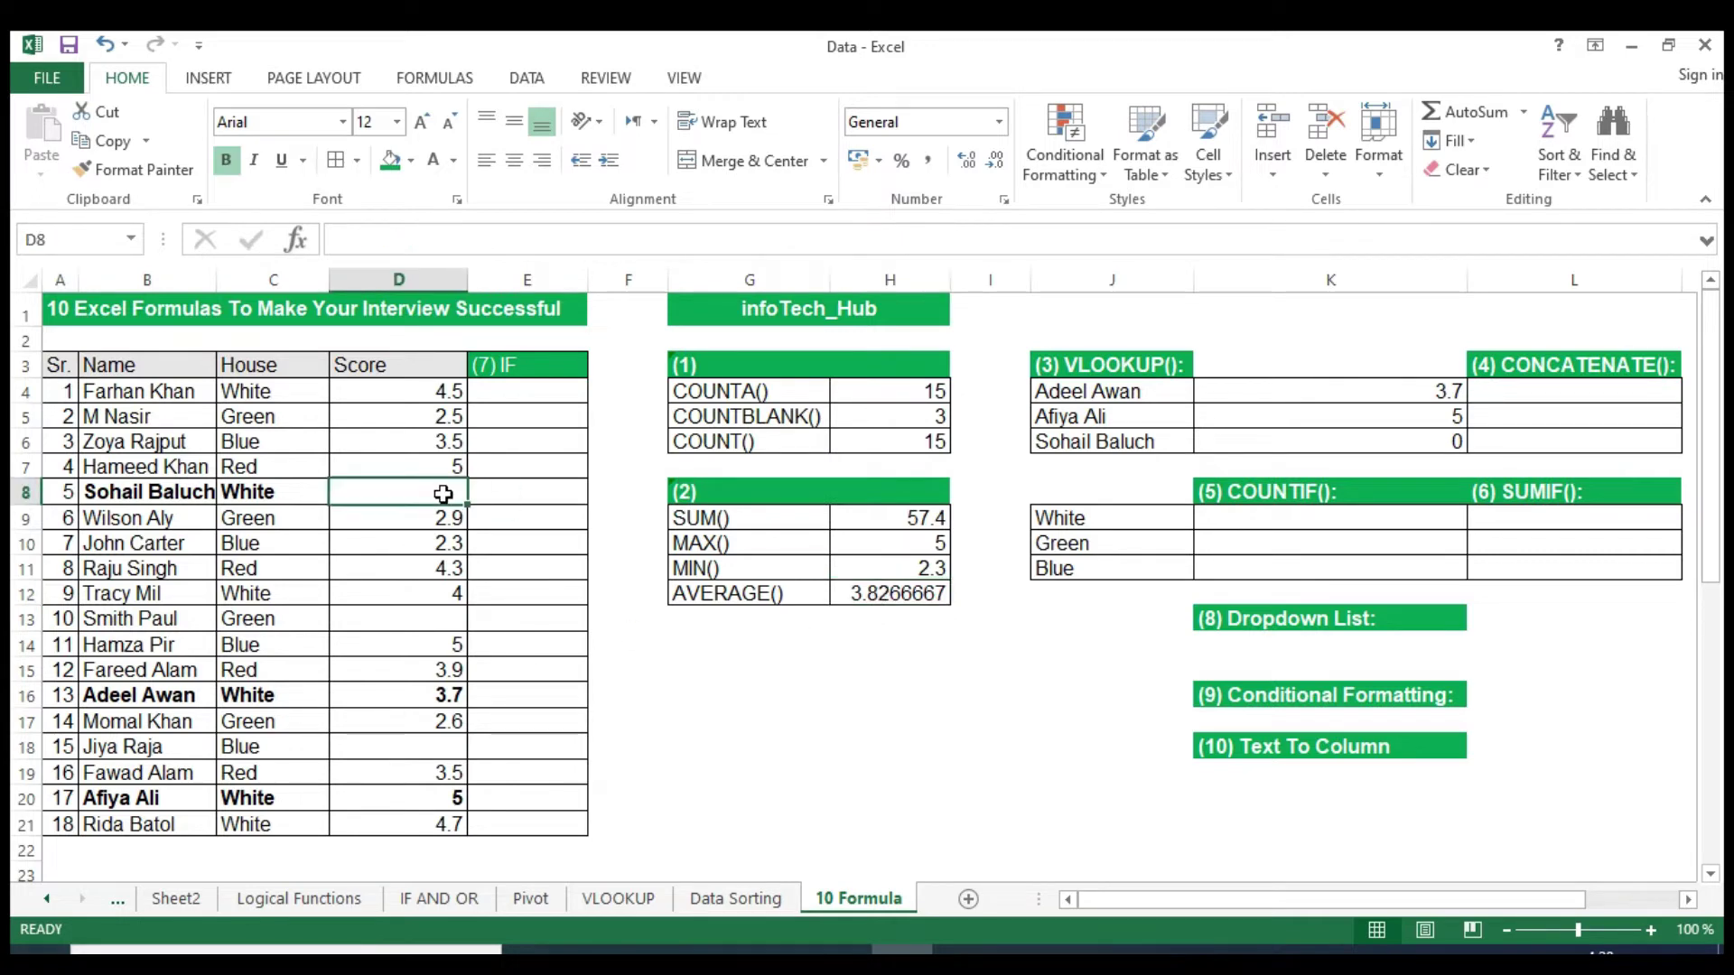
left_click(435, 620)
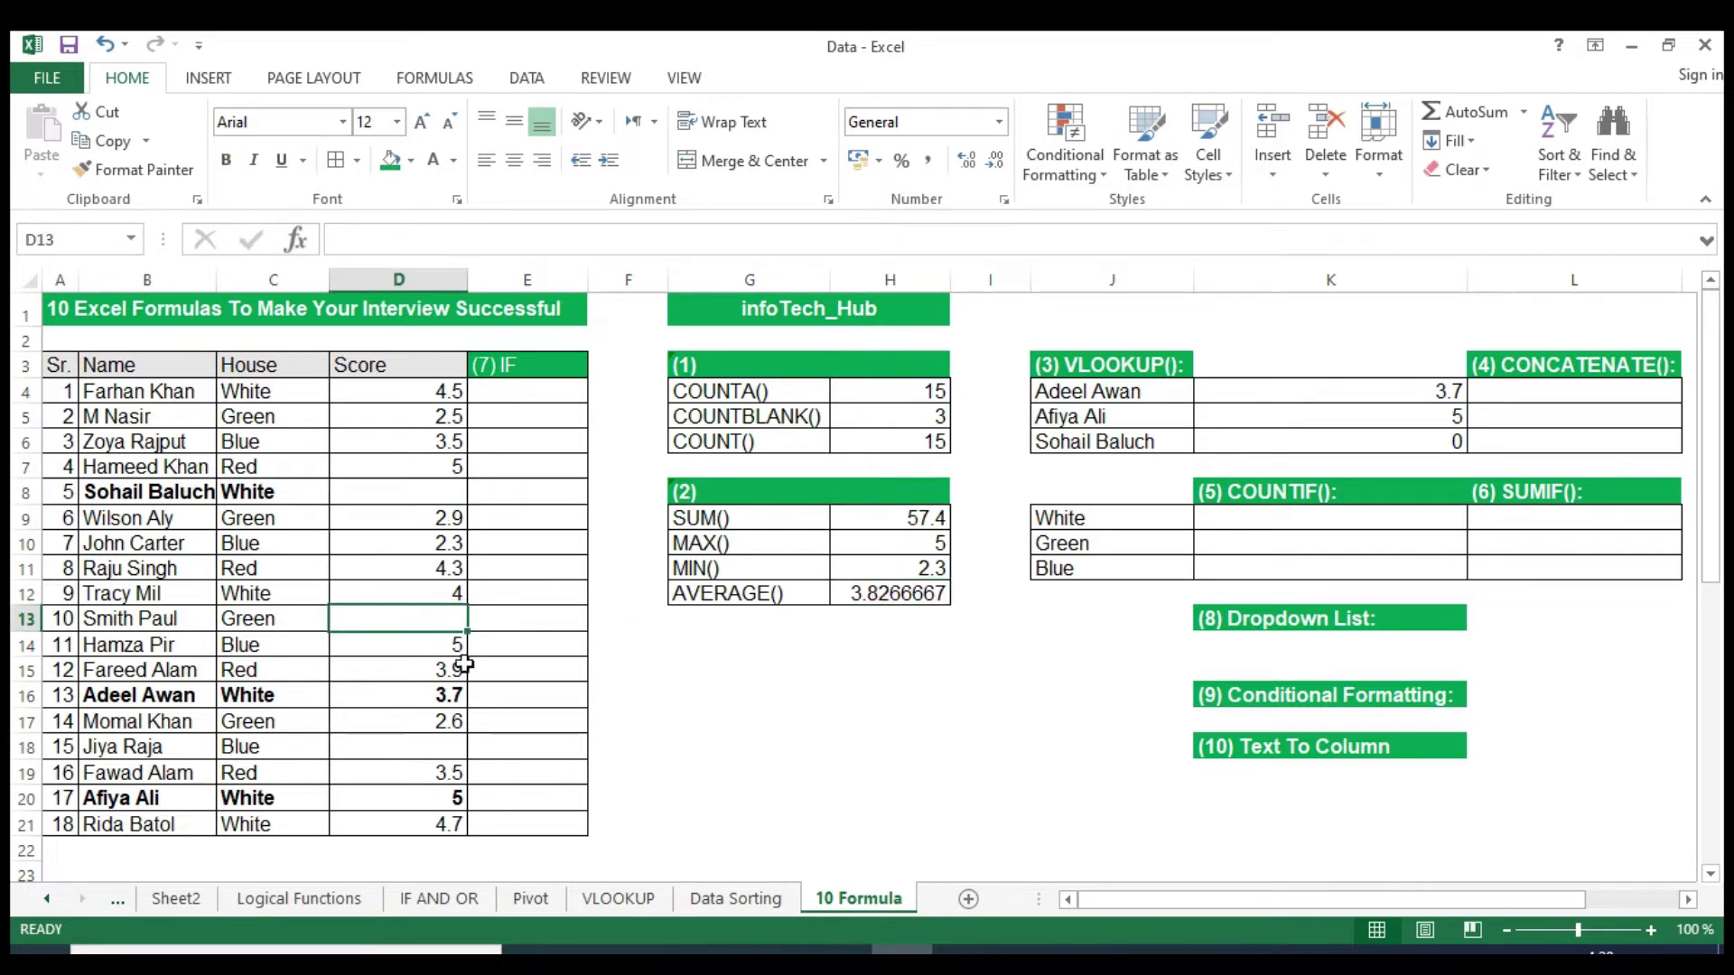
left_click(427, 757)
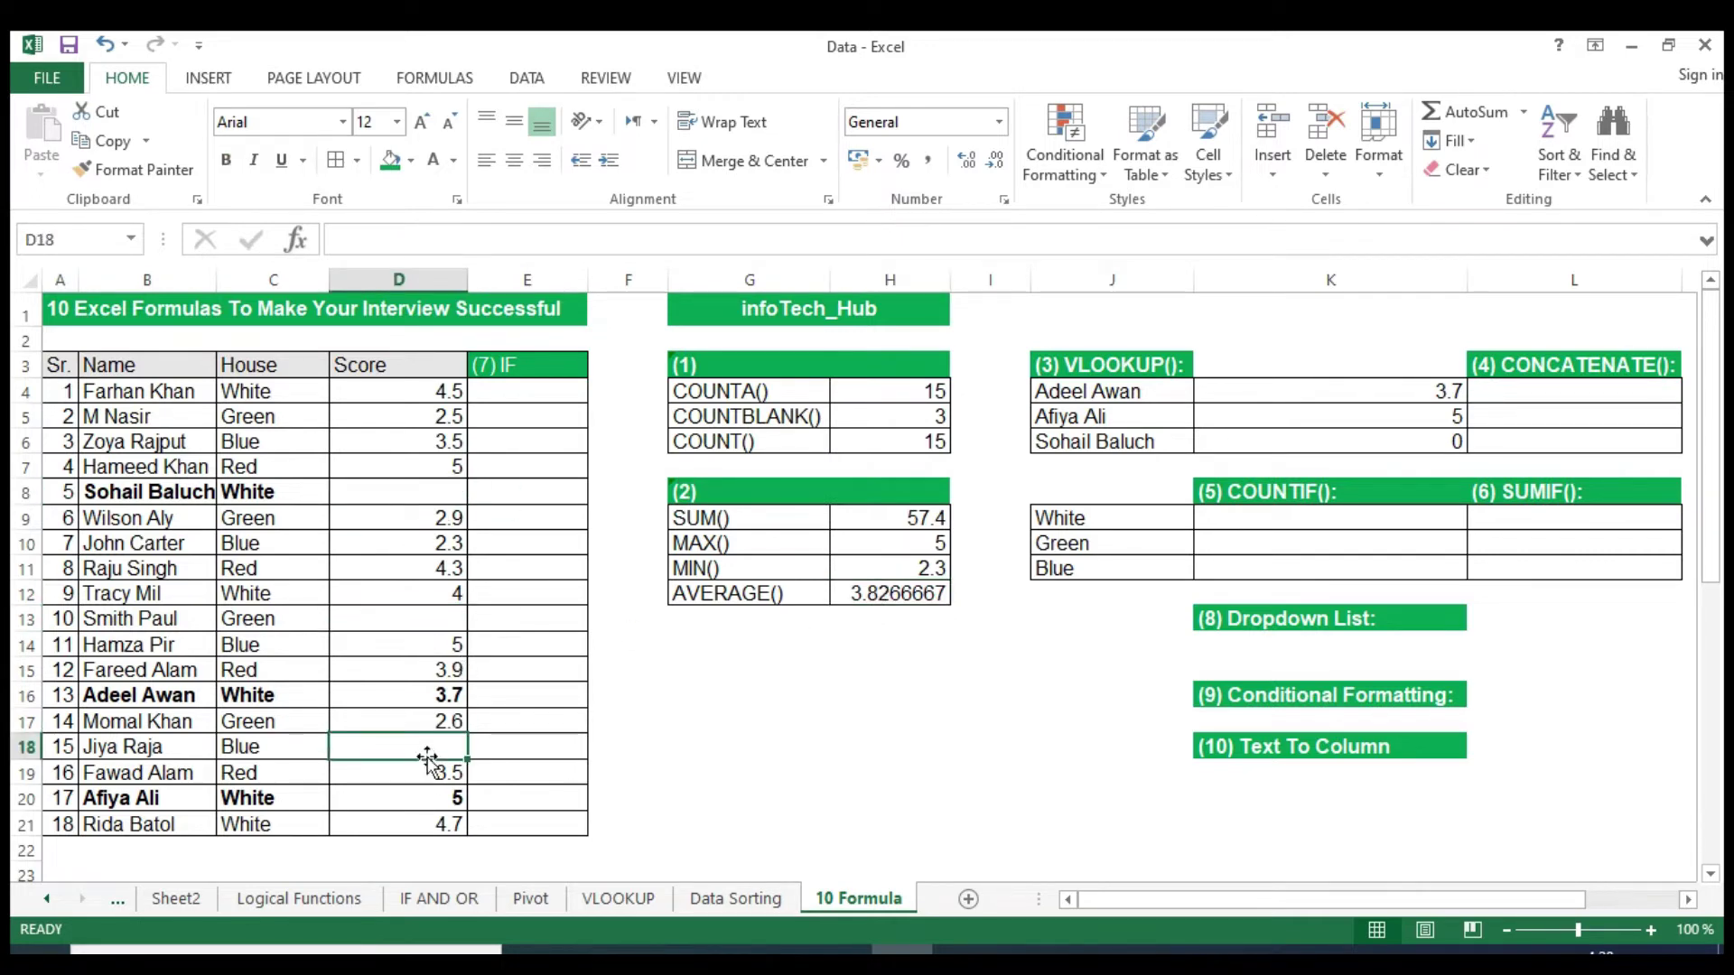
left_click(420, 625)
Enter 0 in D8 and 3.9 in D13, so the average becomes 3.6058824.
left_click(870, 592)
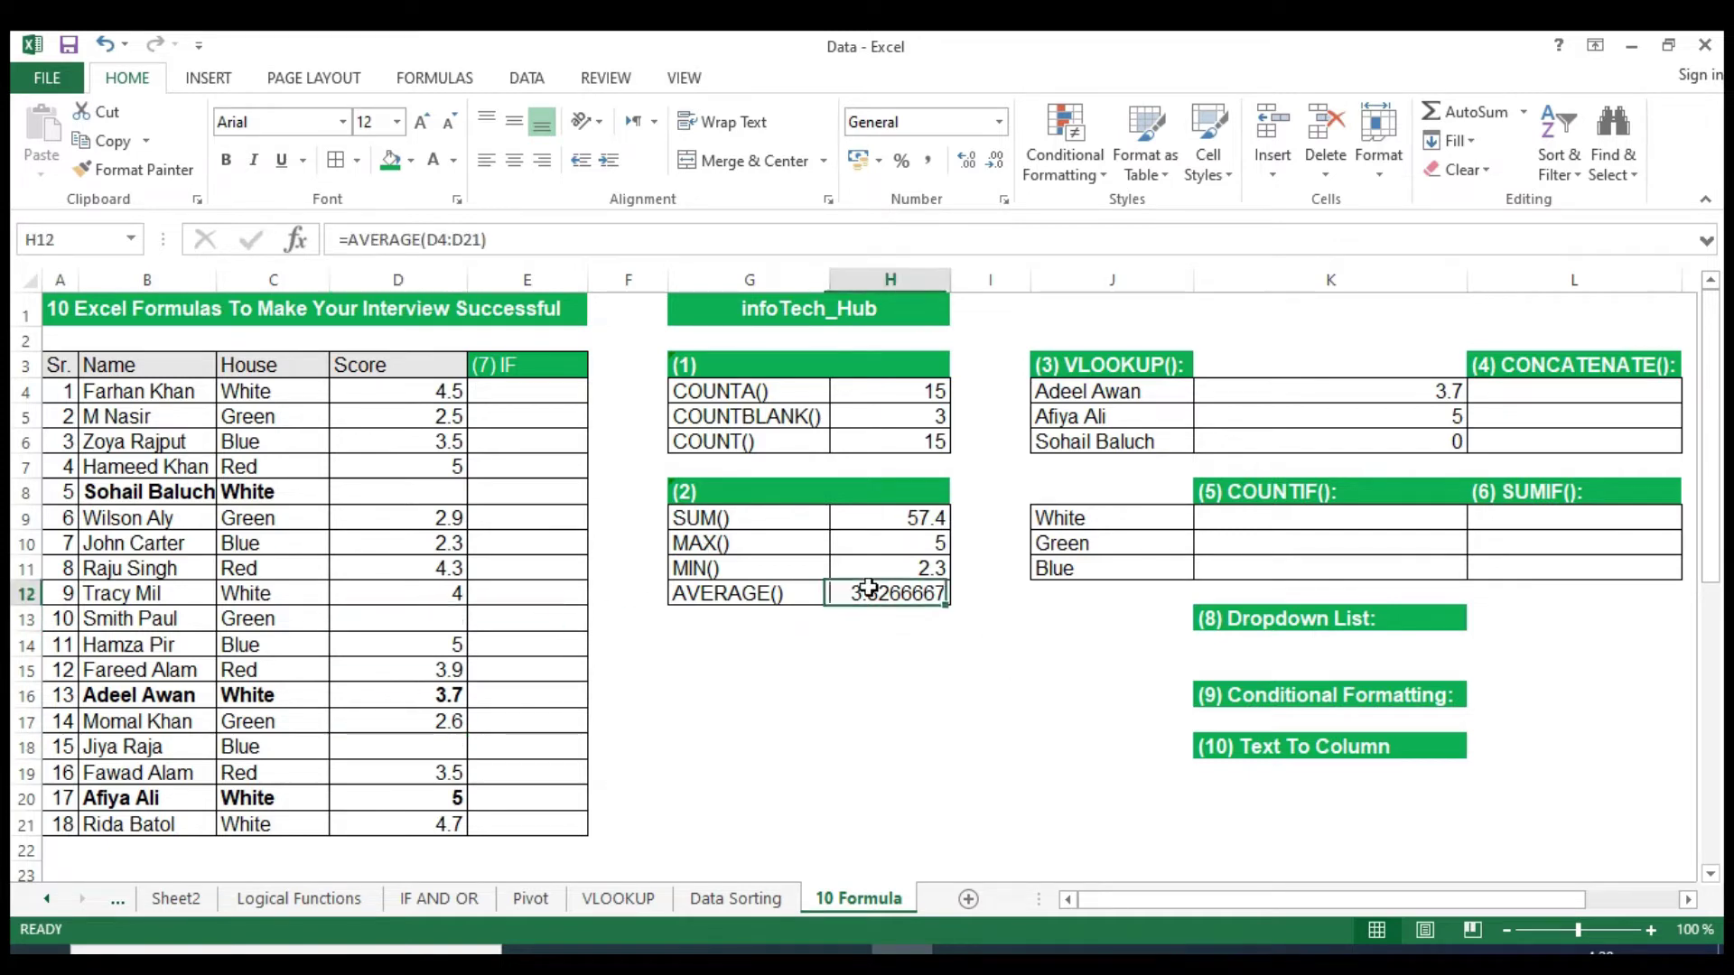
left_click(436, 492)
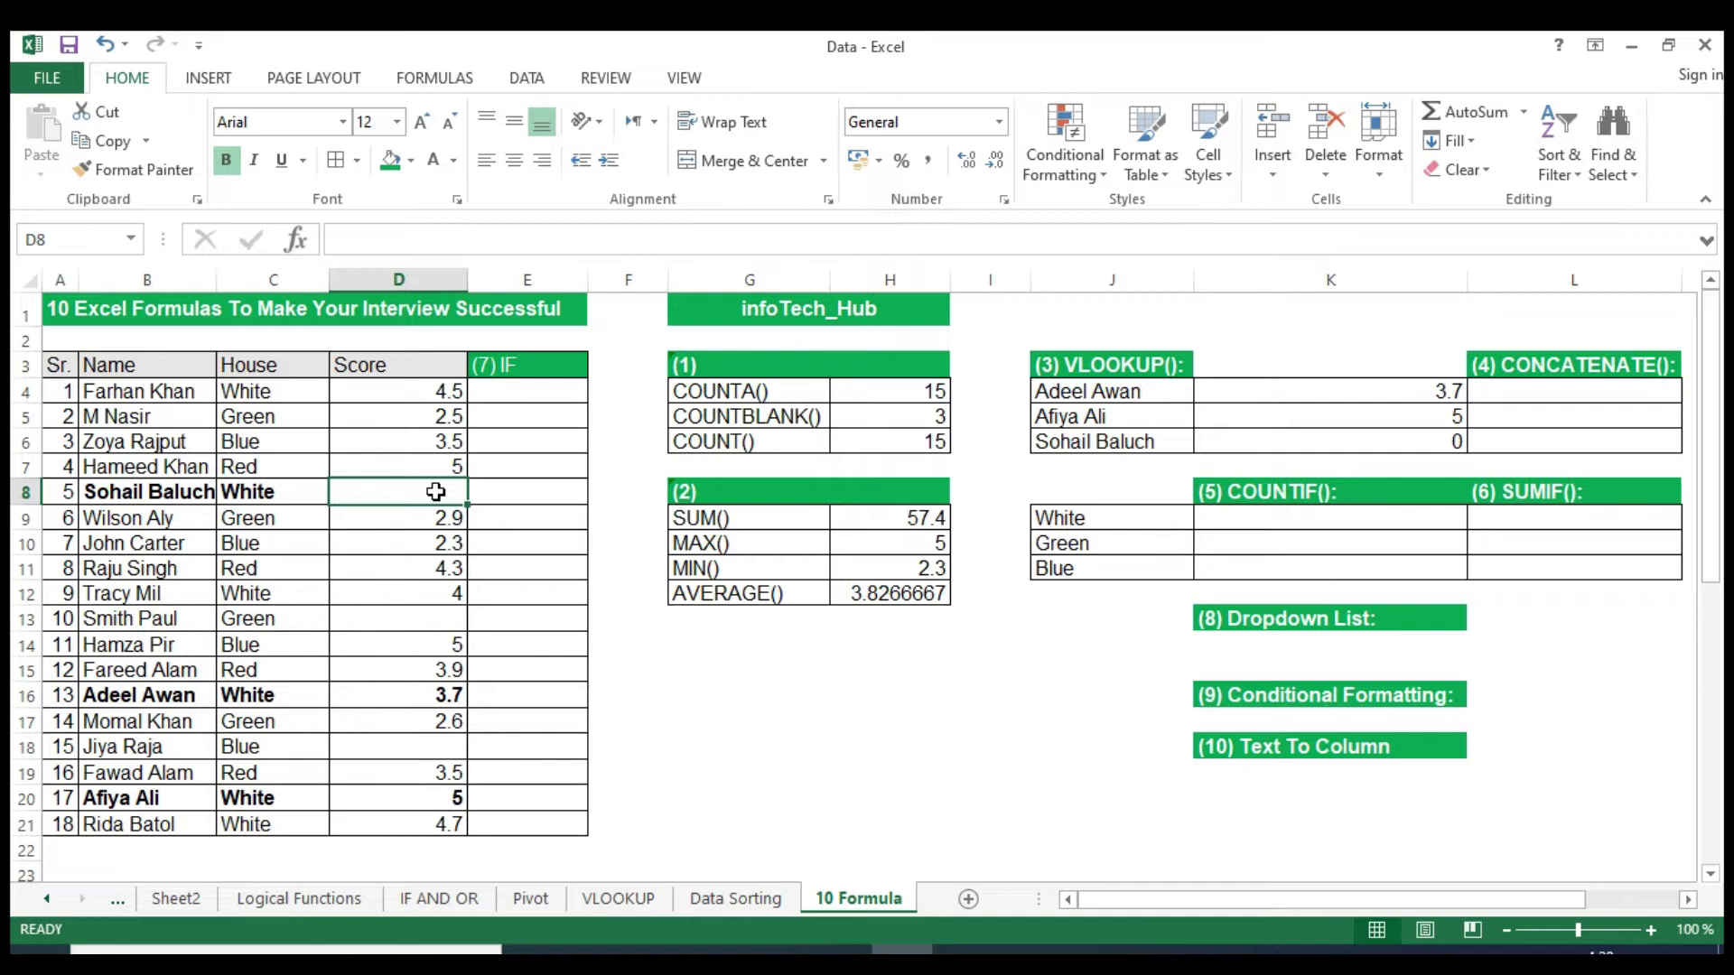
type("0")
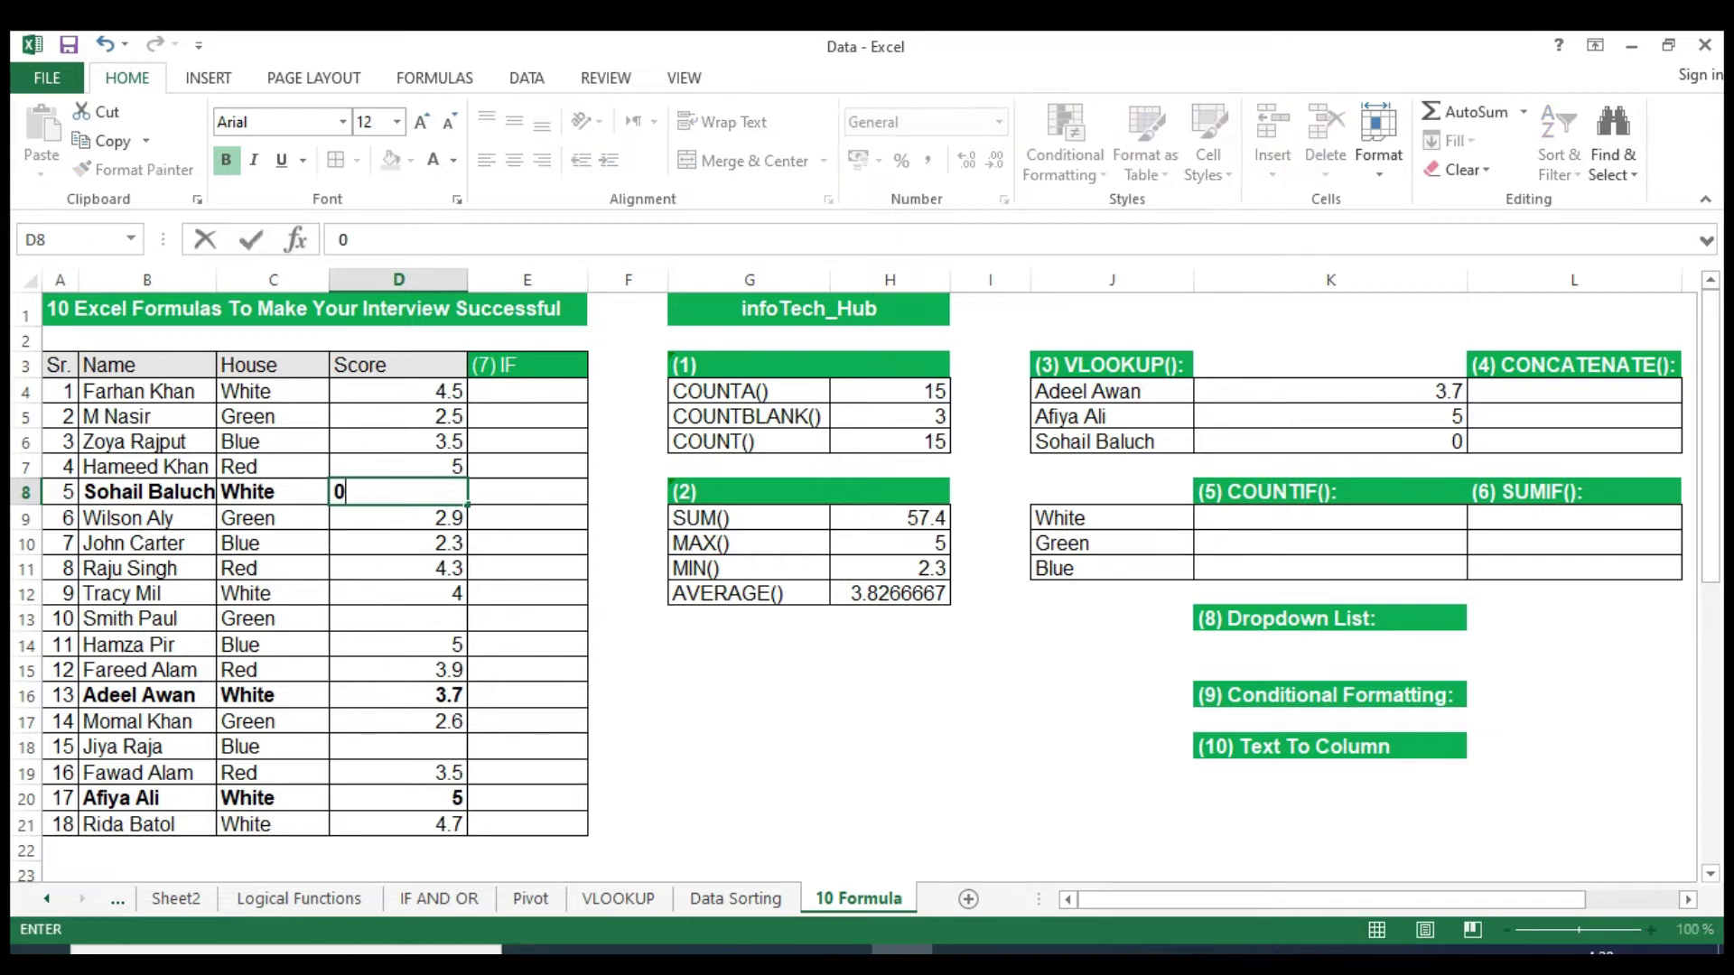
key("Return")
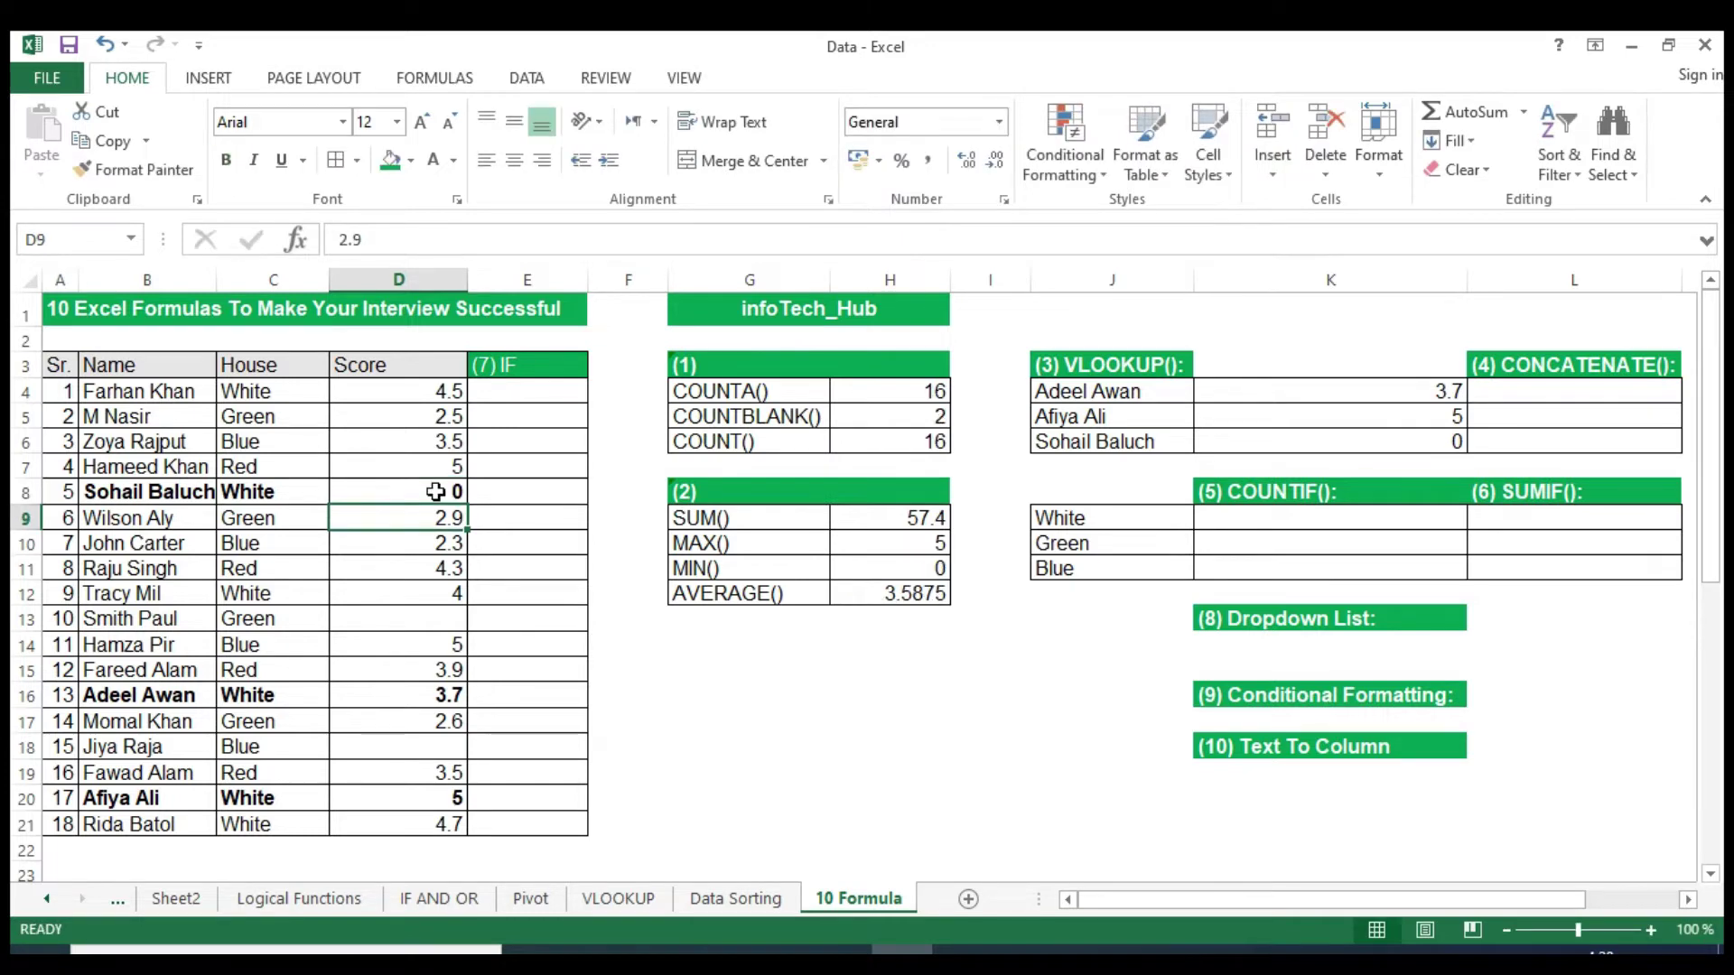
left_click(446, 620)
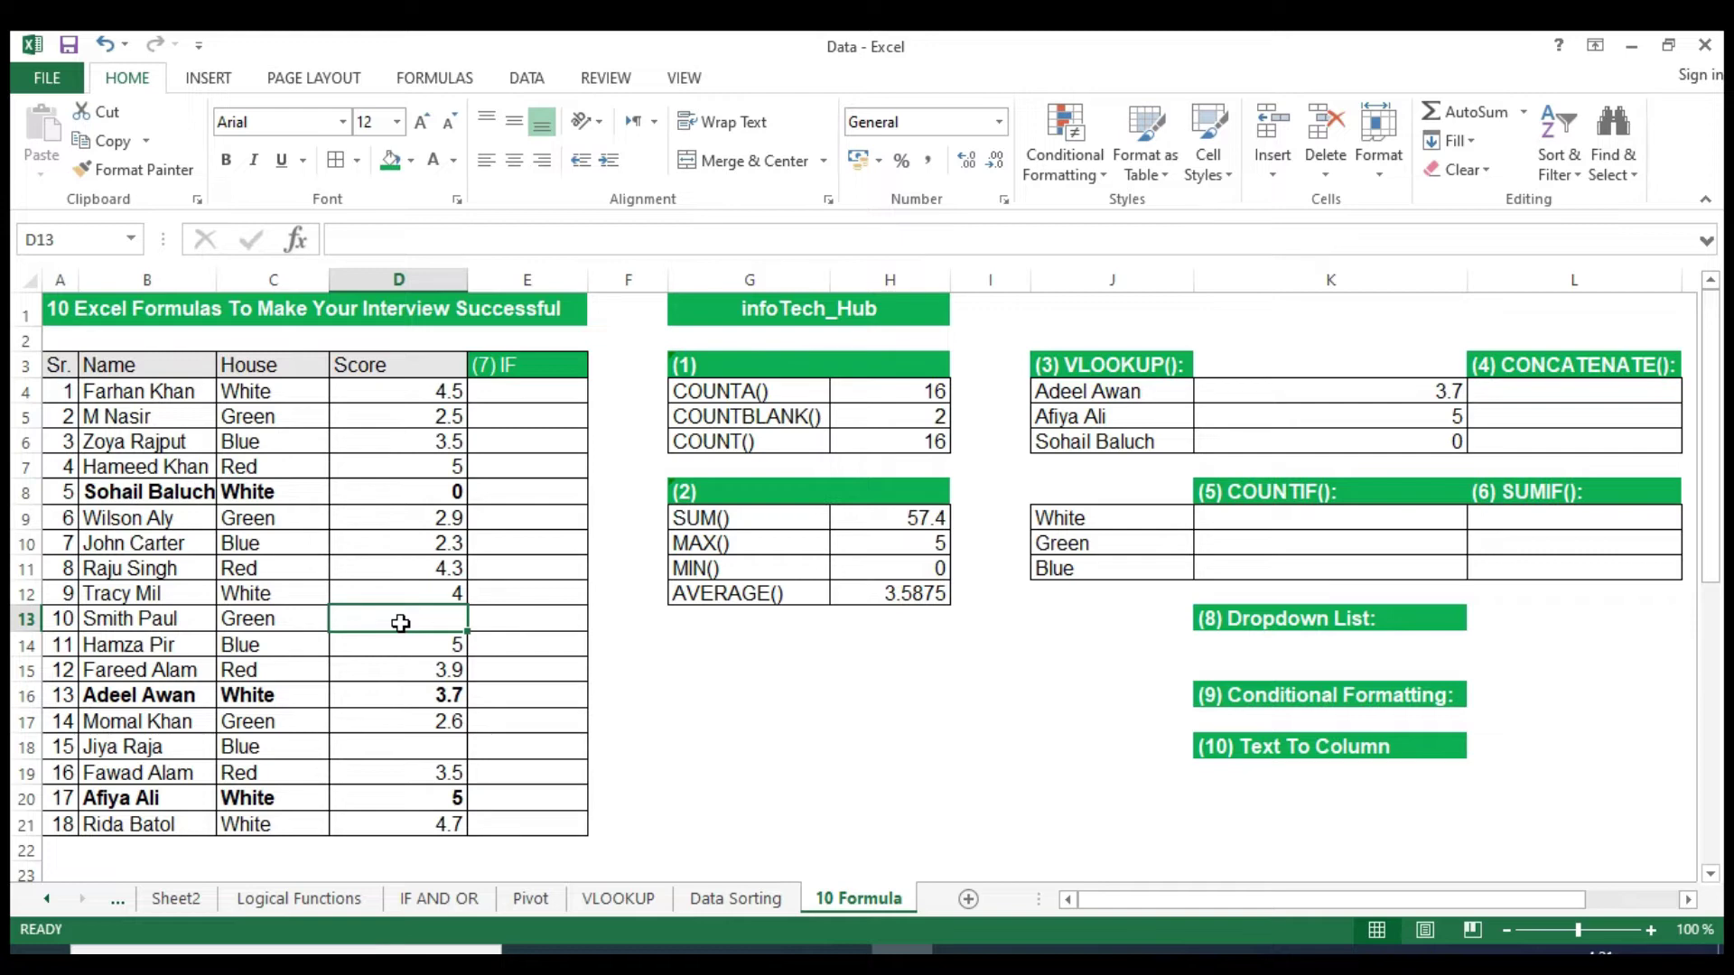
type("3")
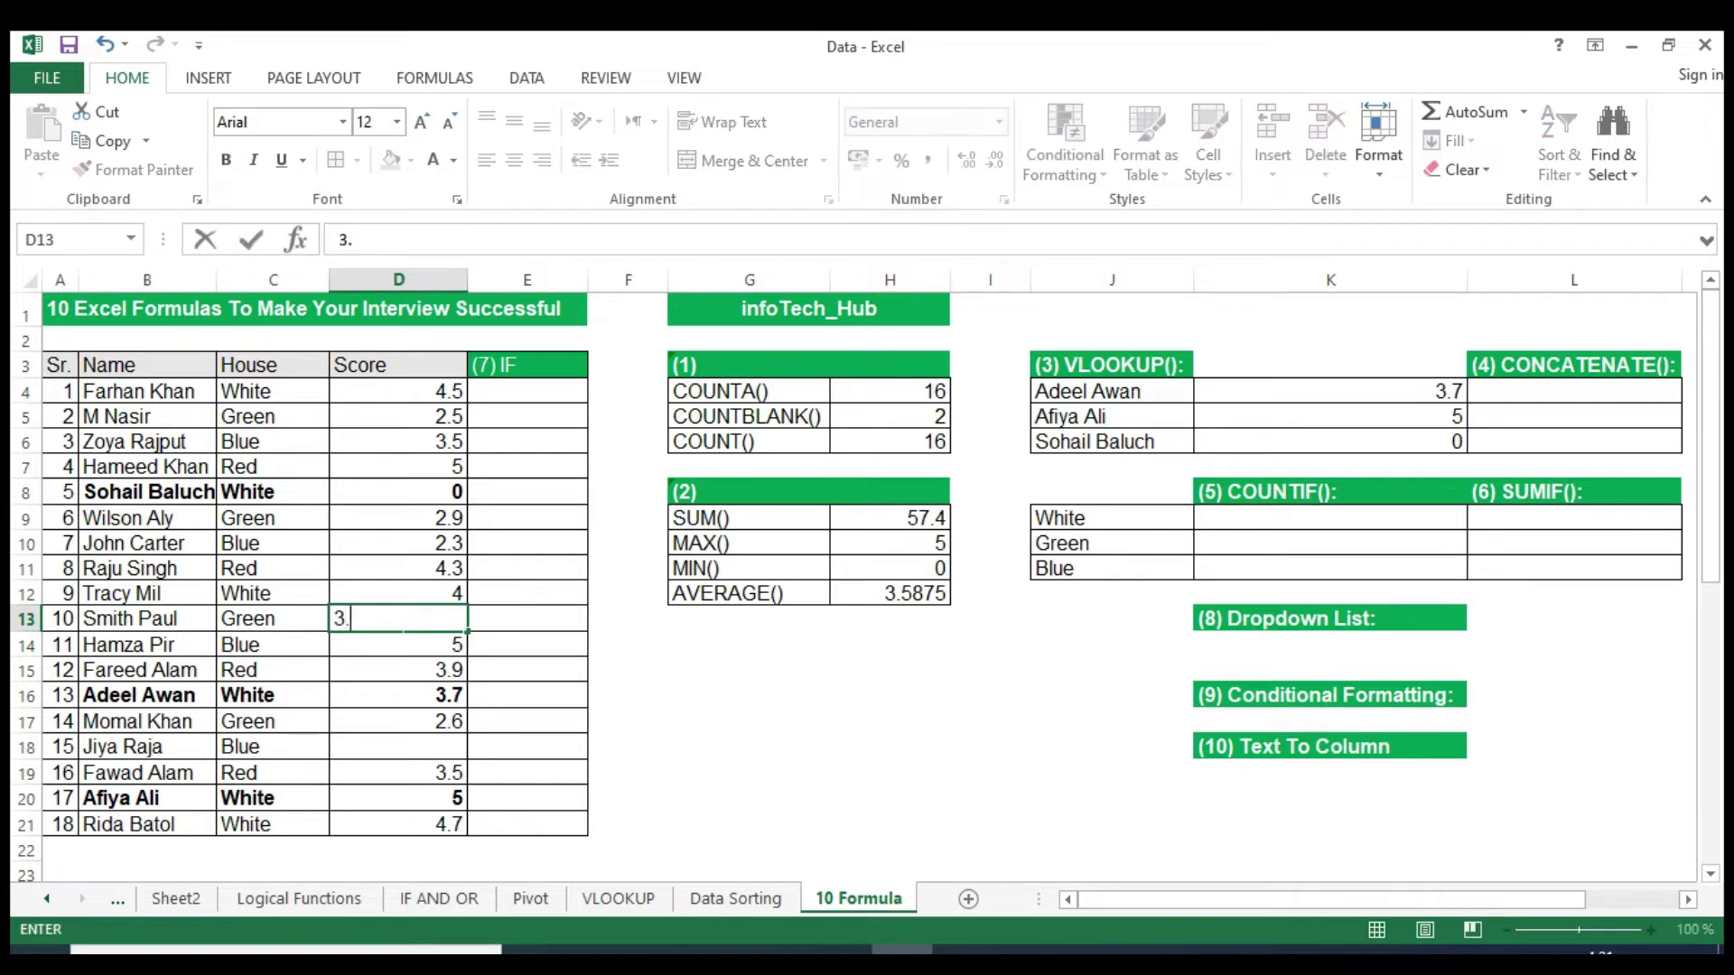
type(".9")
key("Return")
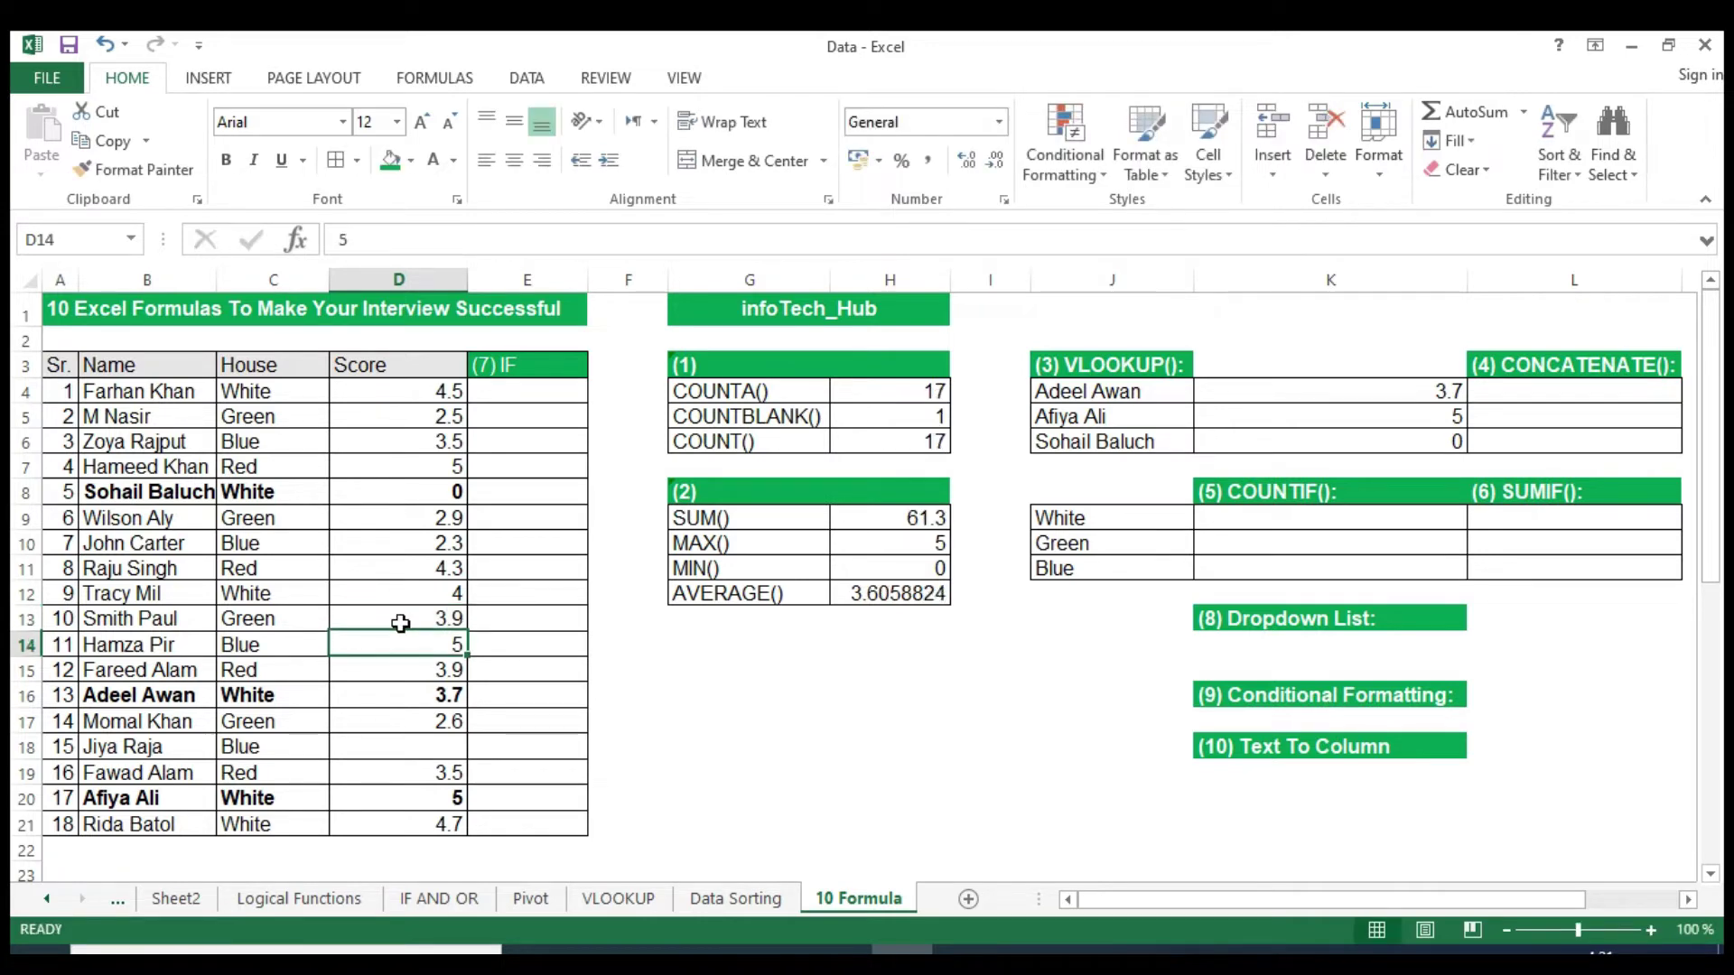
left_click(867, 600)
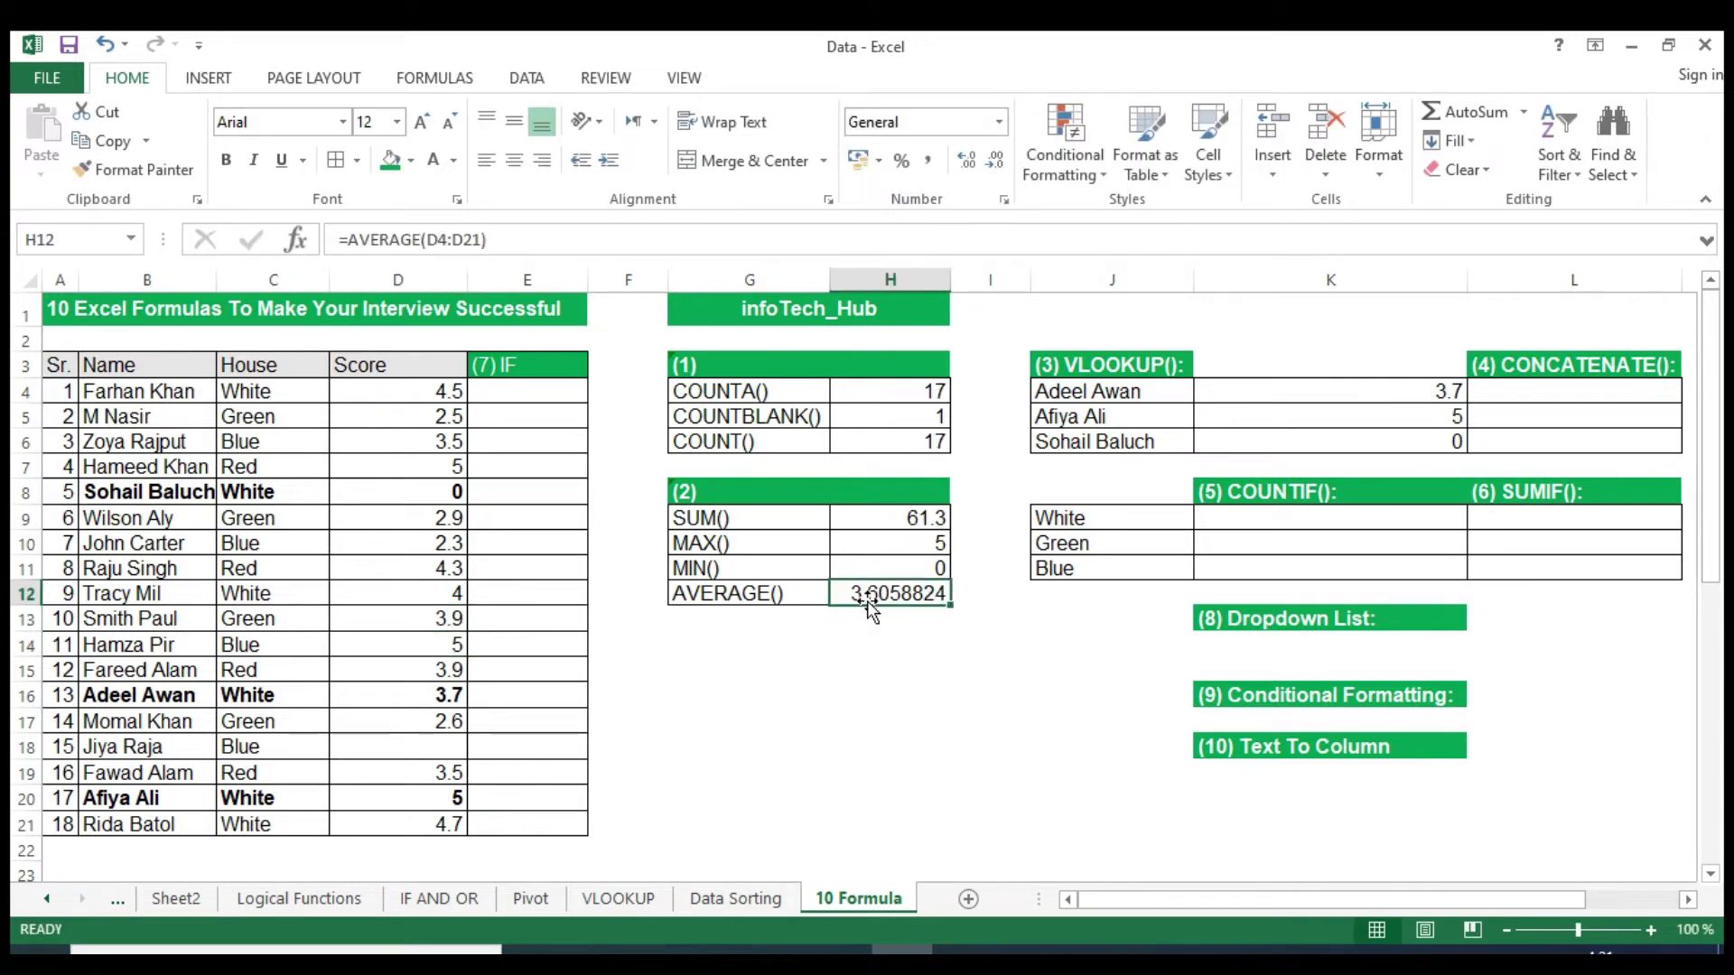
left_click(443, 625)
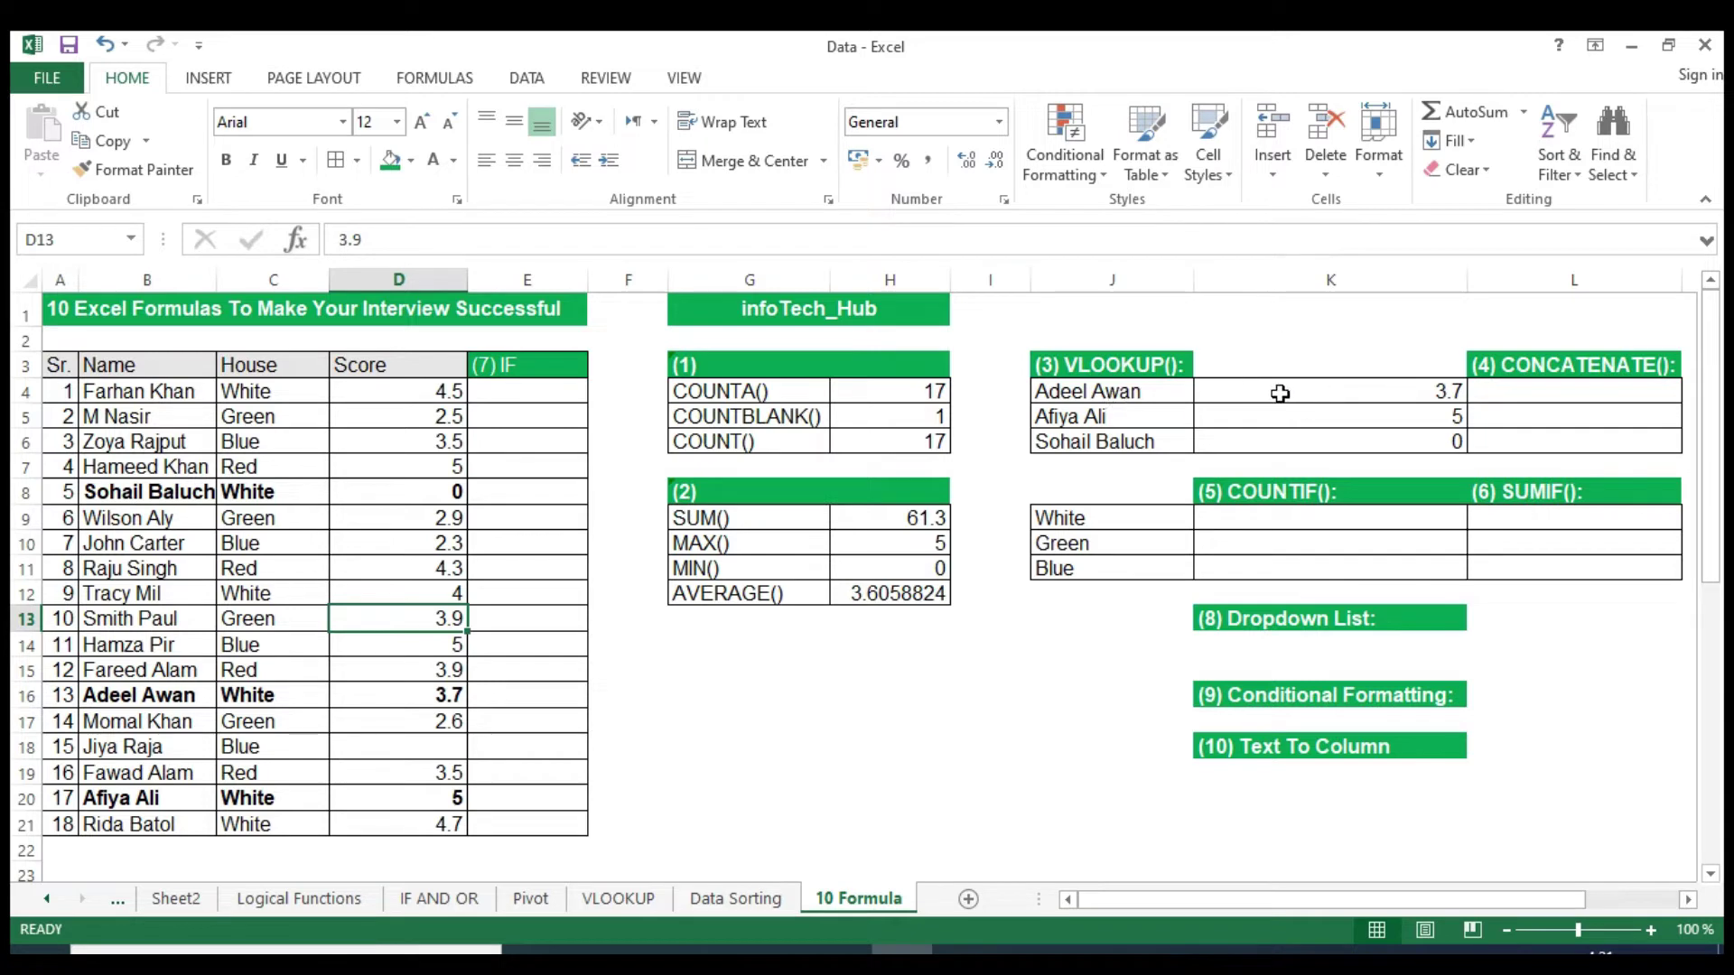
Clear the old 3.7, 5 and 0 results from K4:K6 and select K4.
left_click_drag(1277, 393, 1282, 440)
key("Delete")
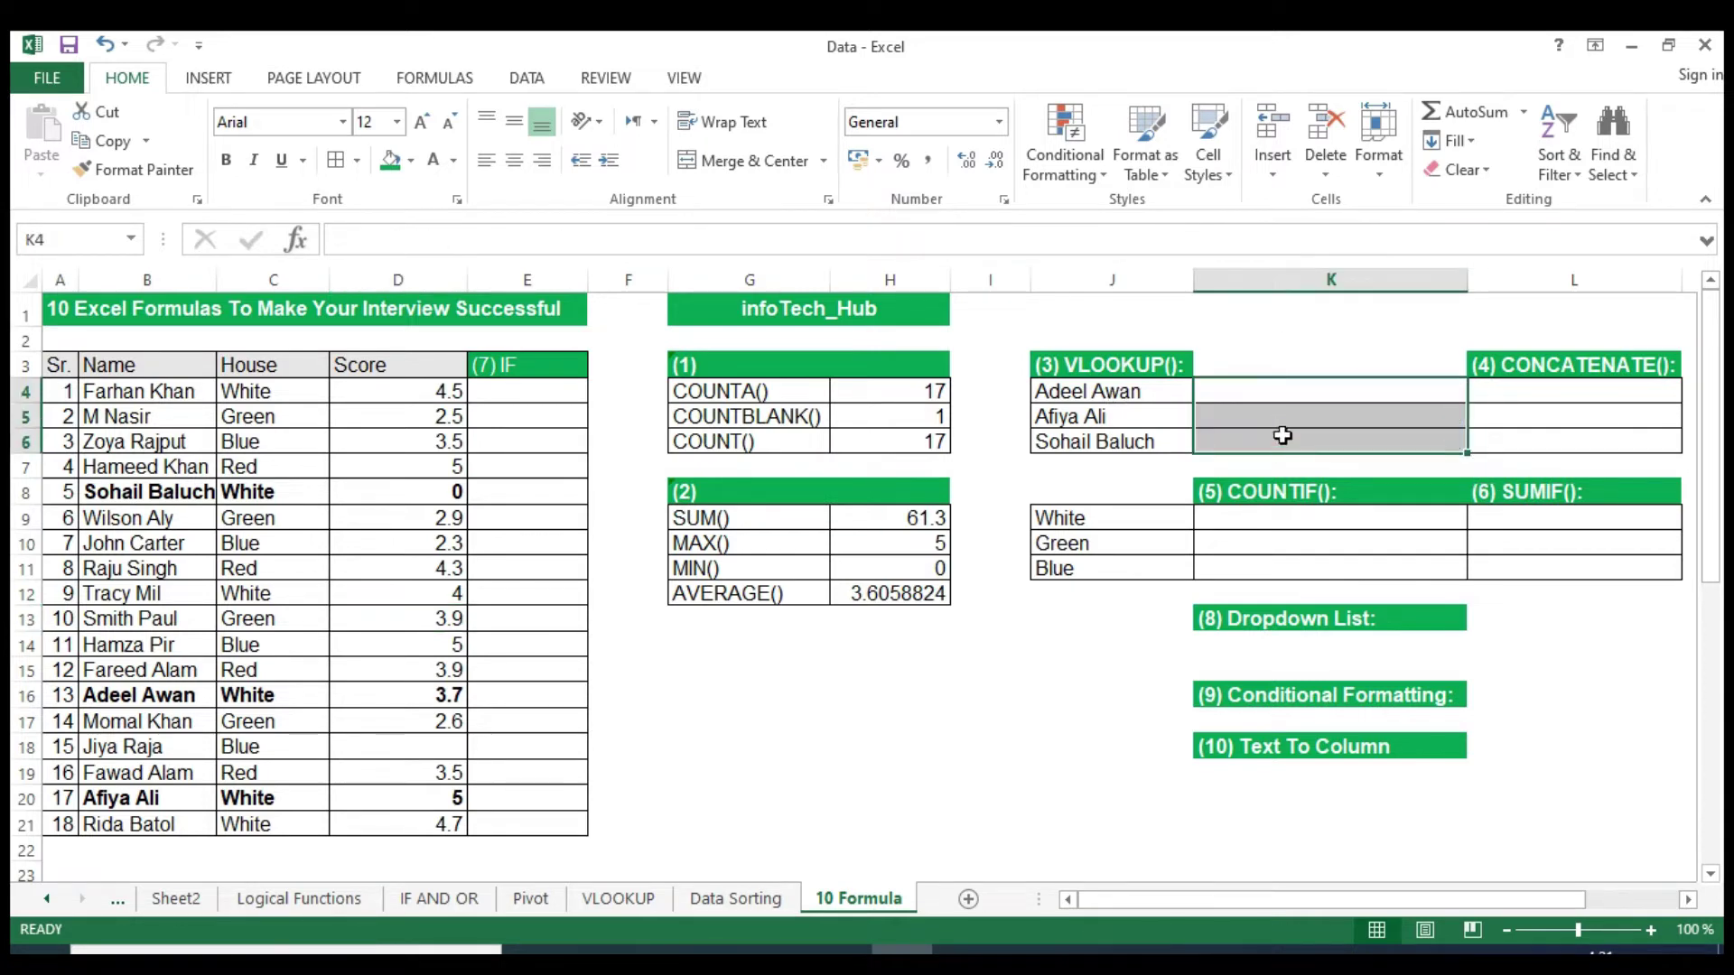
left_click(1075, 422)
left_click(1077, 391)
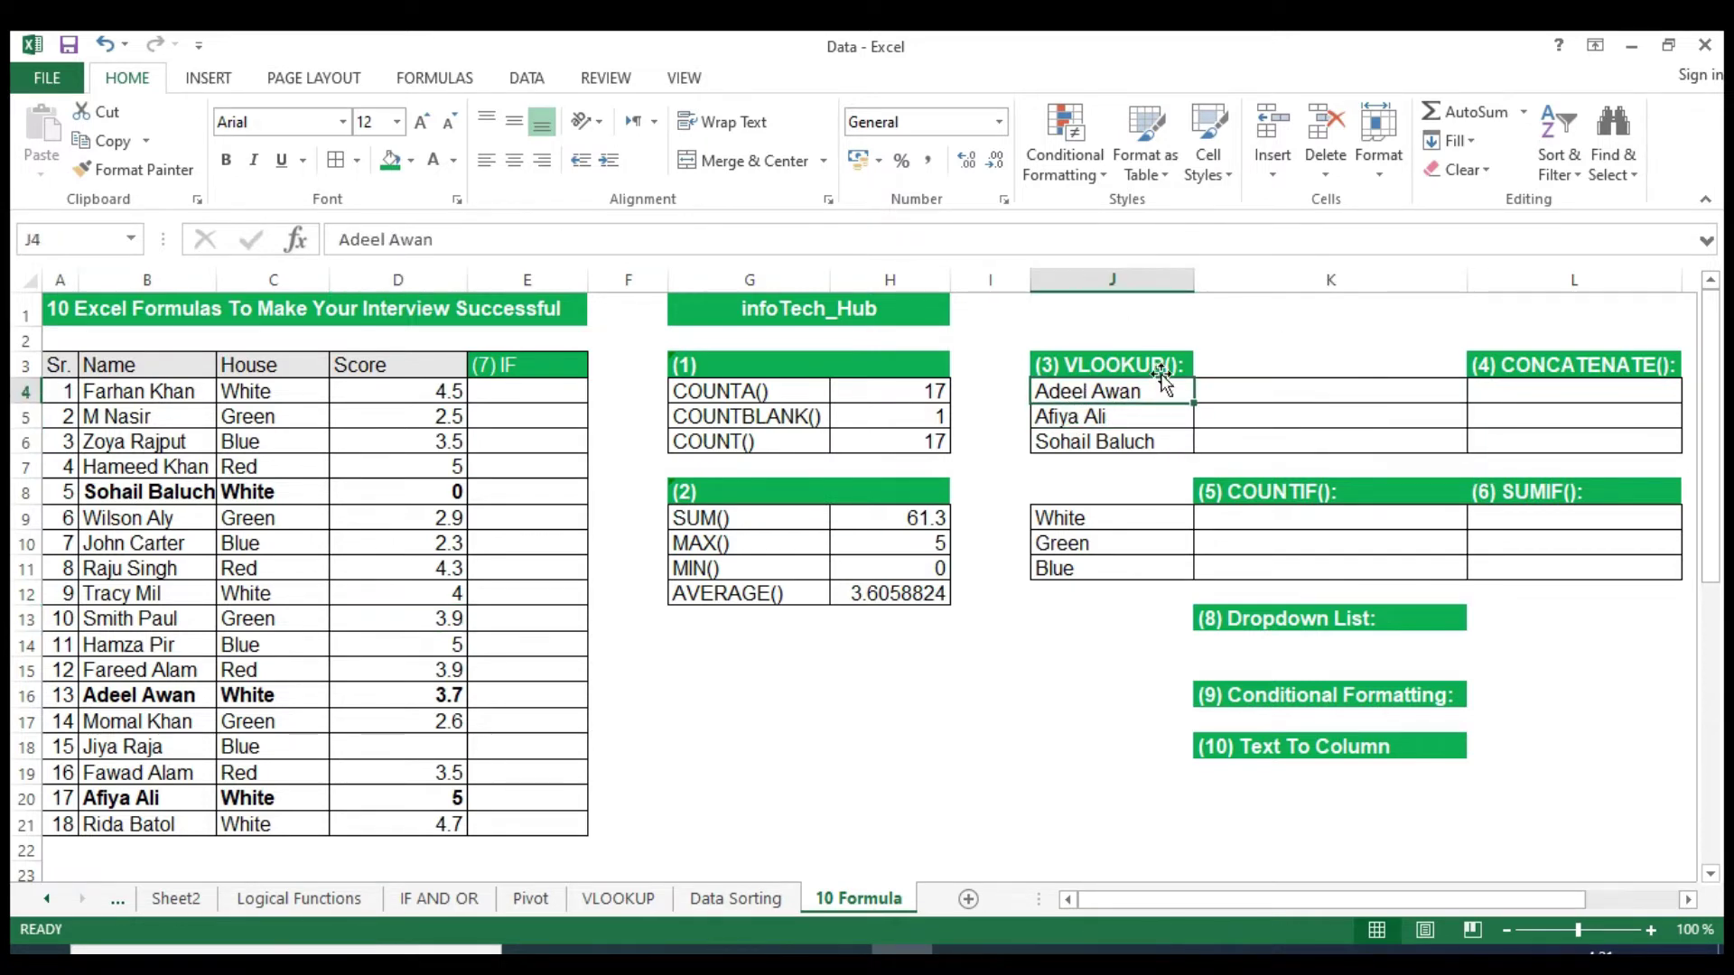
left_click_drag(1099, 390, 1097, 440)
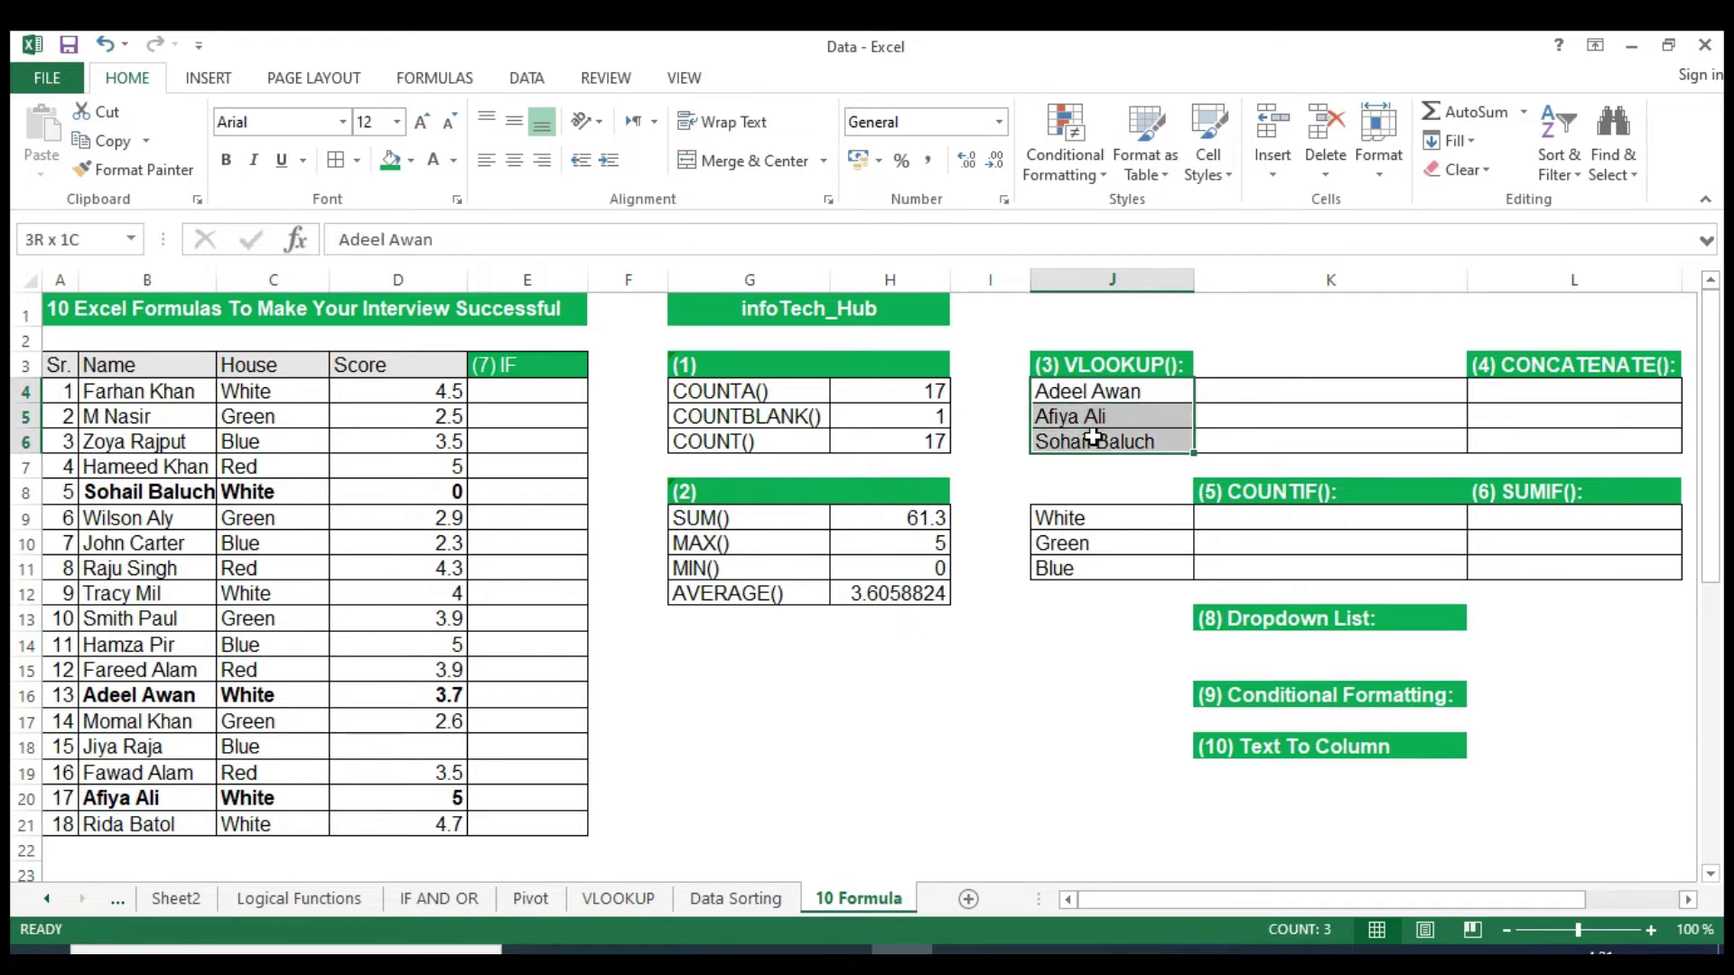
left_click(1093, 393)
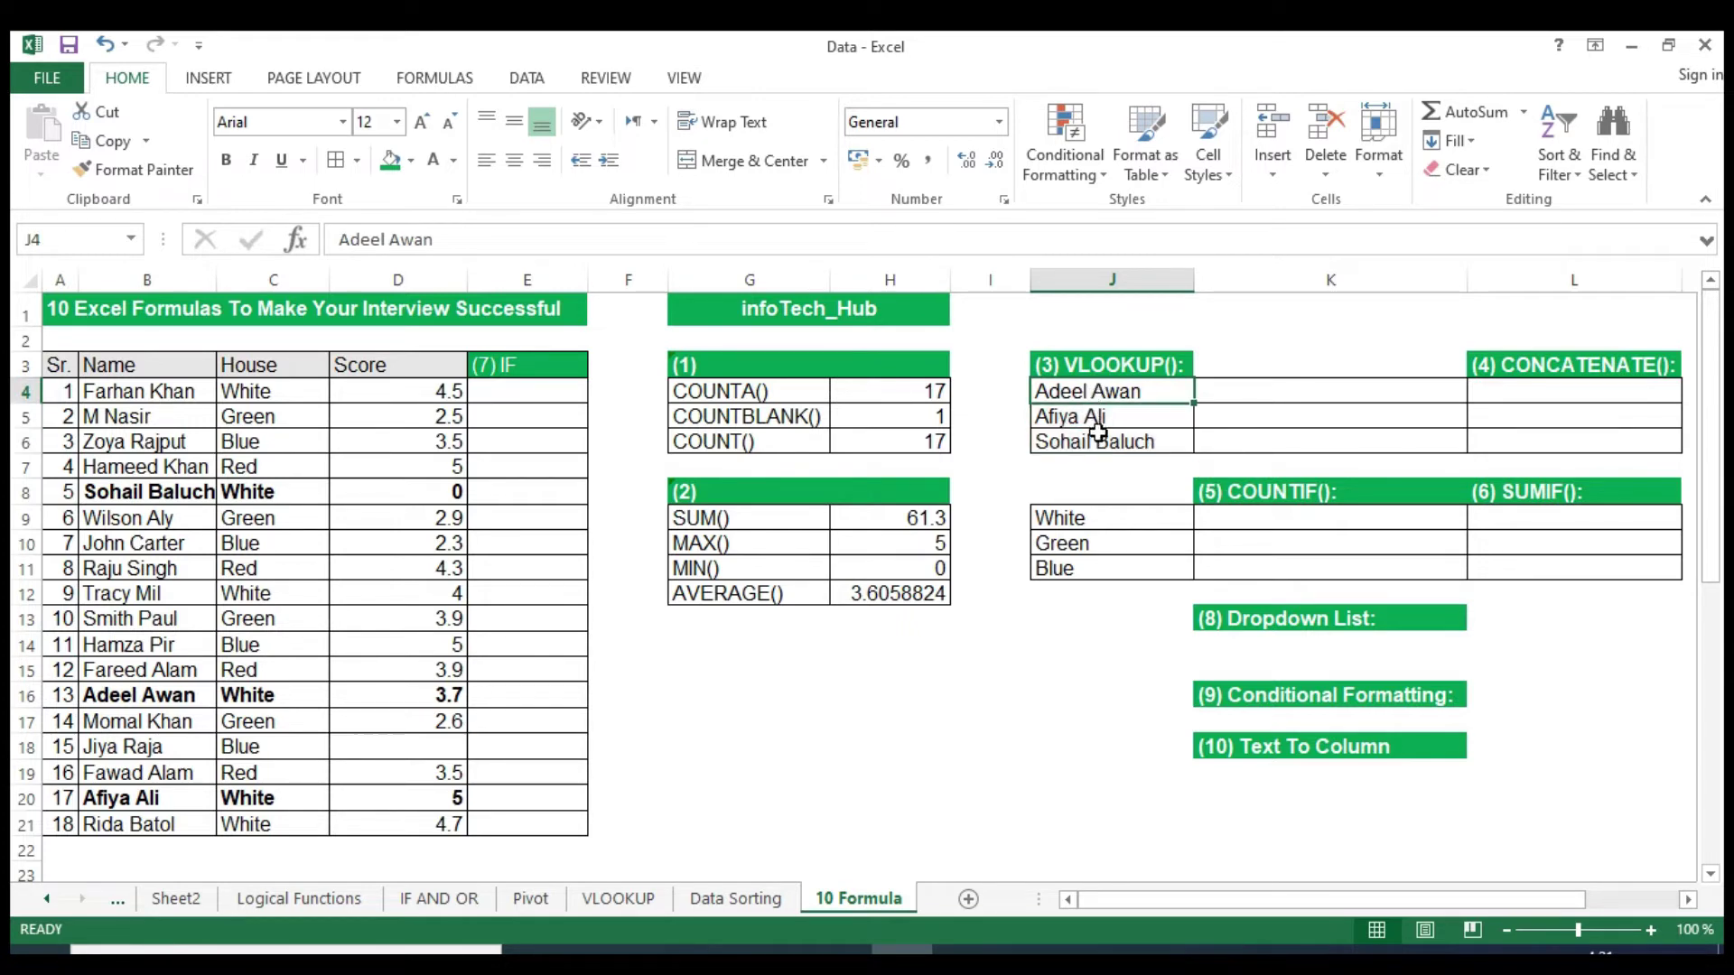
left_click(1306, 401)
left_click_drag(1305, 401, 1309, 441)
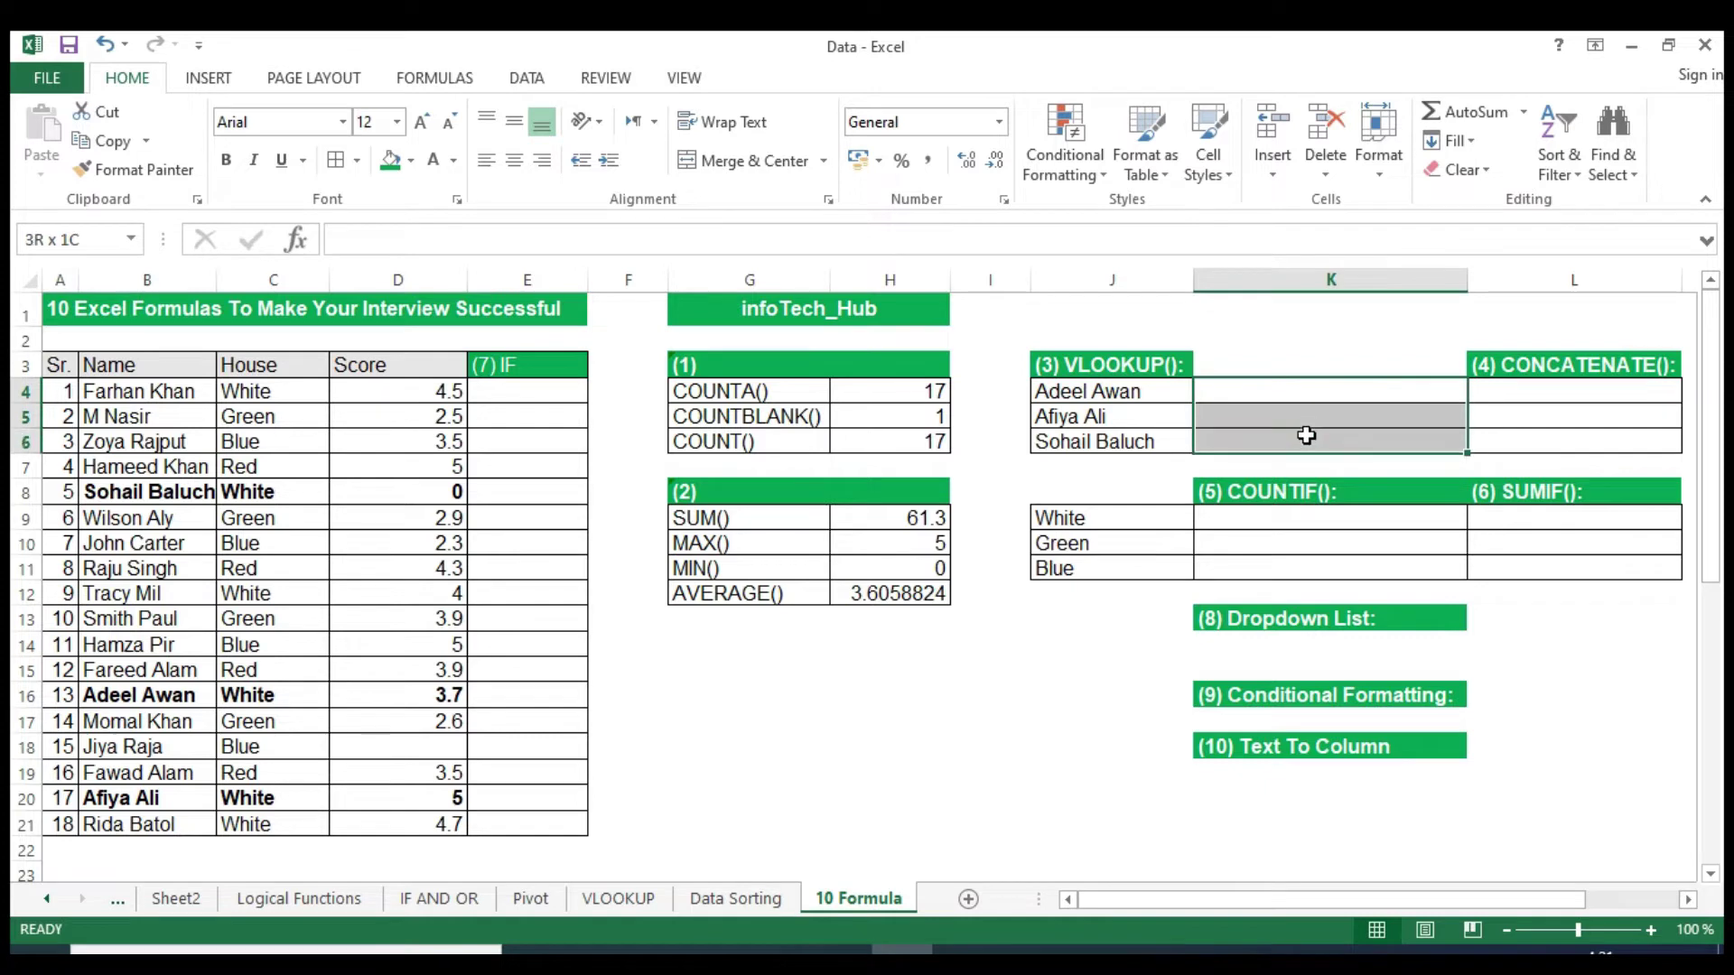
left_click(1290, 390)
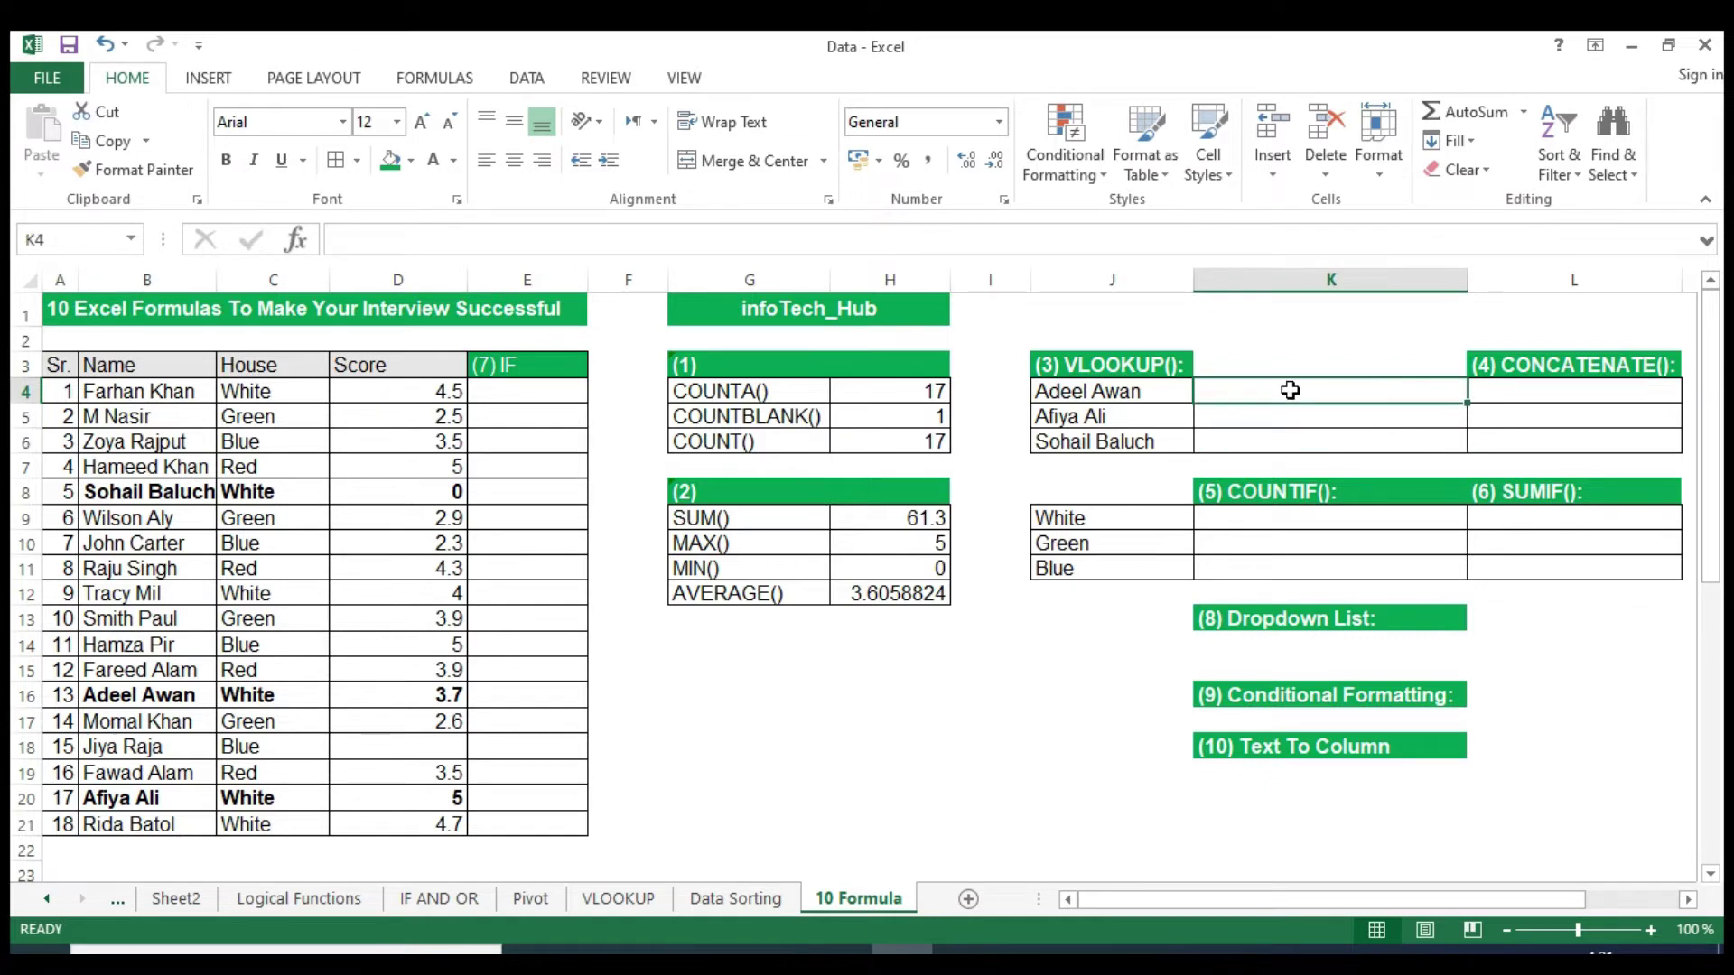
Enter =VLOOKUP(J4,$B$3:$E$21,3,0) in K4, returning the first student's score of 3.7.
type("=")
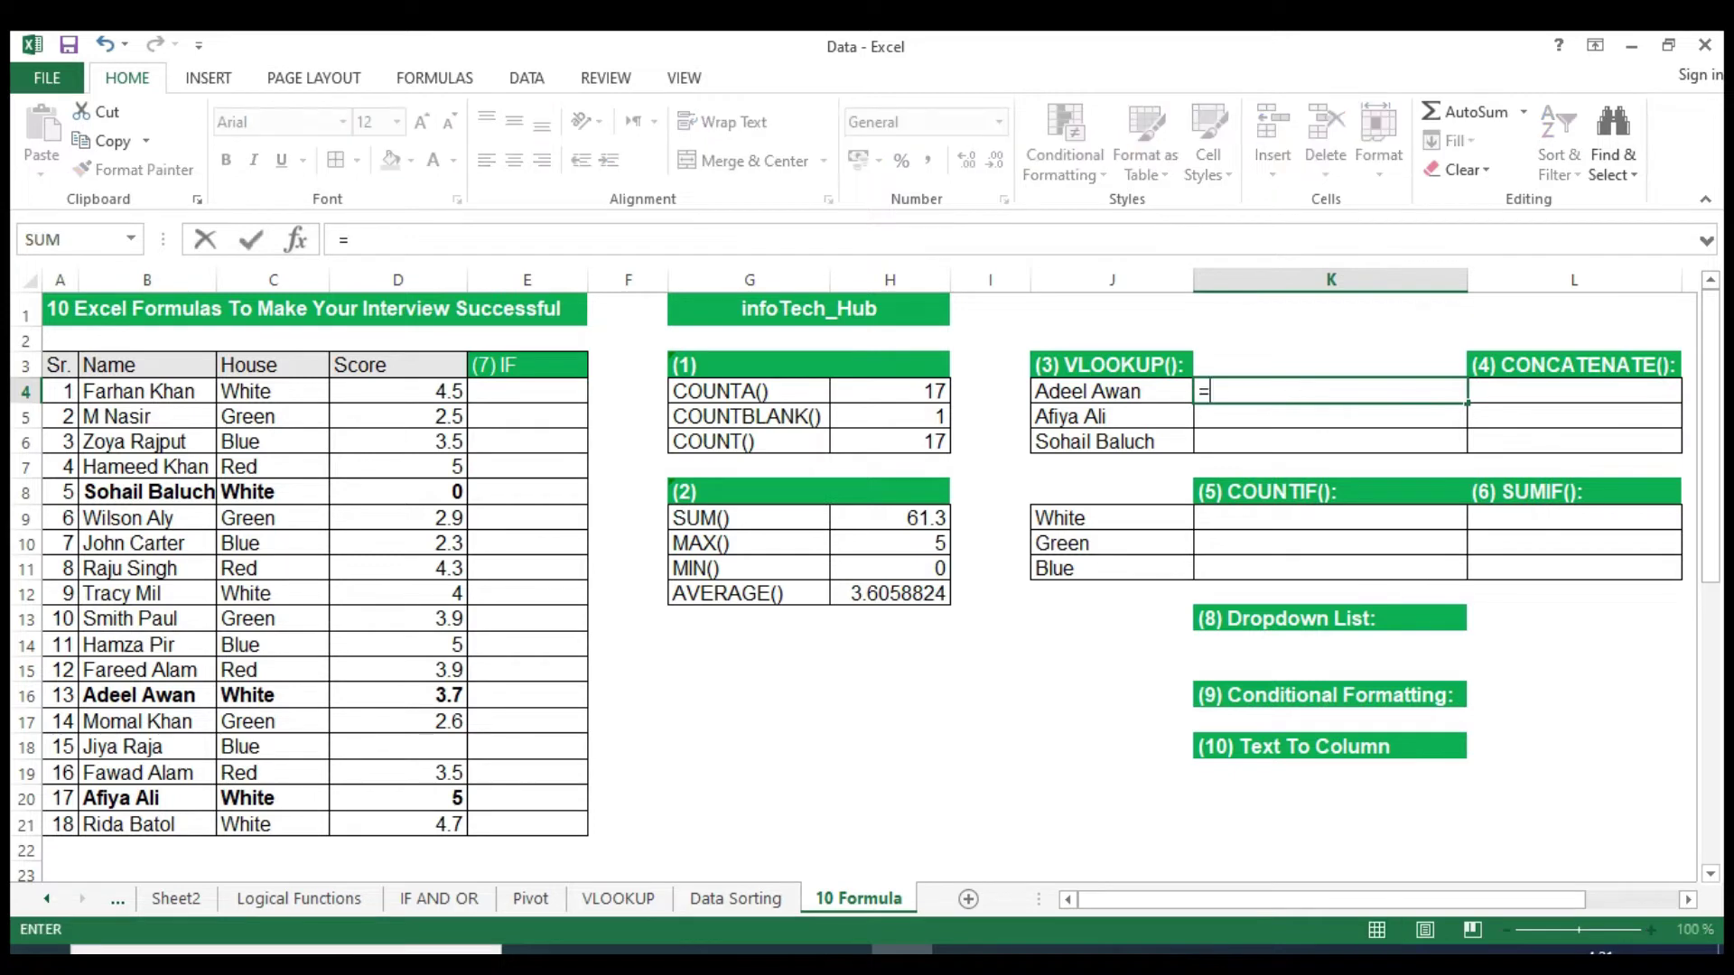
type("VLOO")
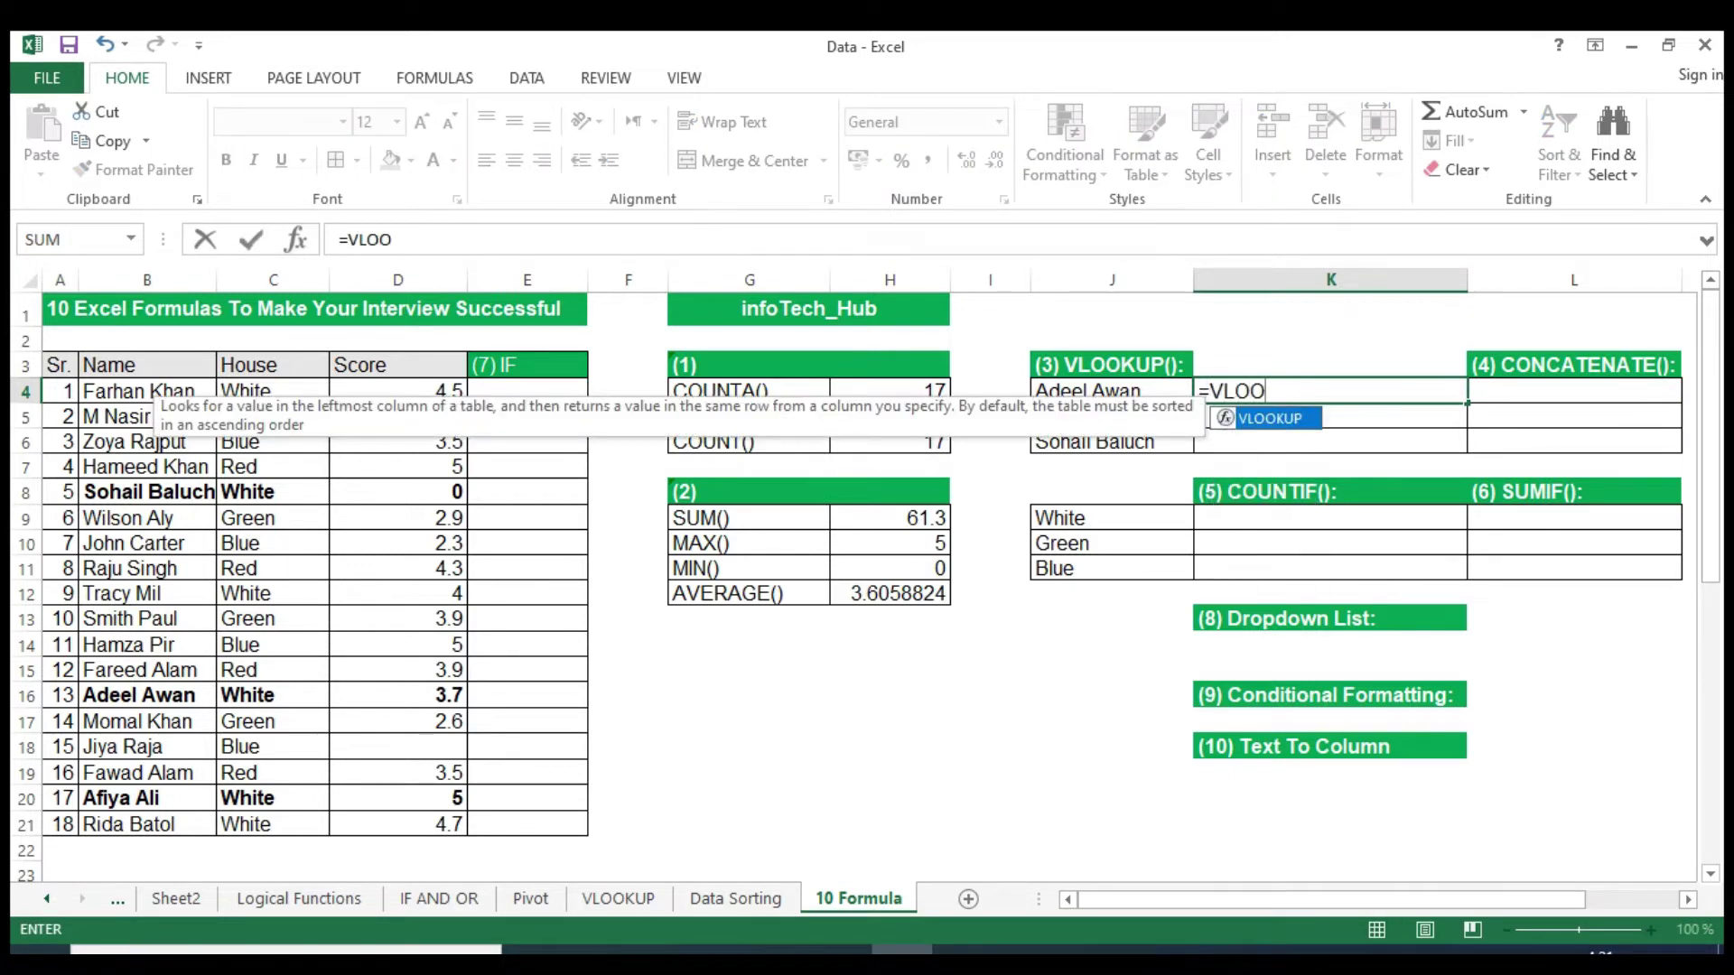
type("KUP")
type("(")
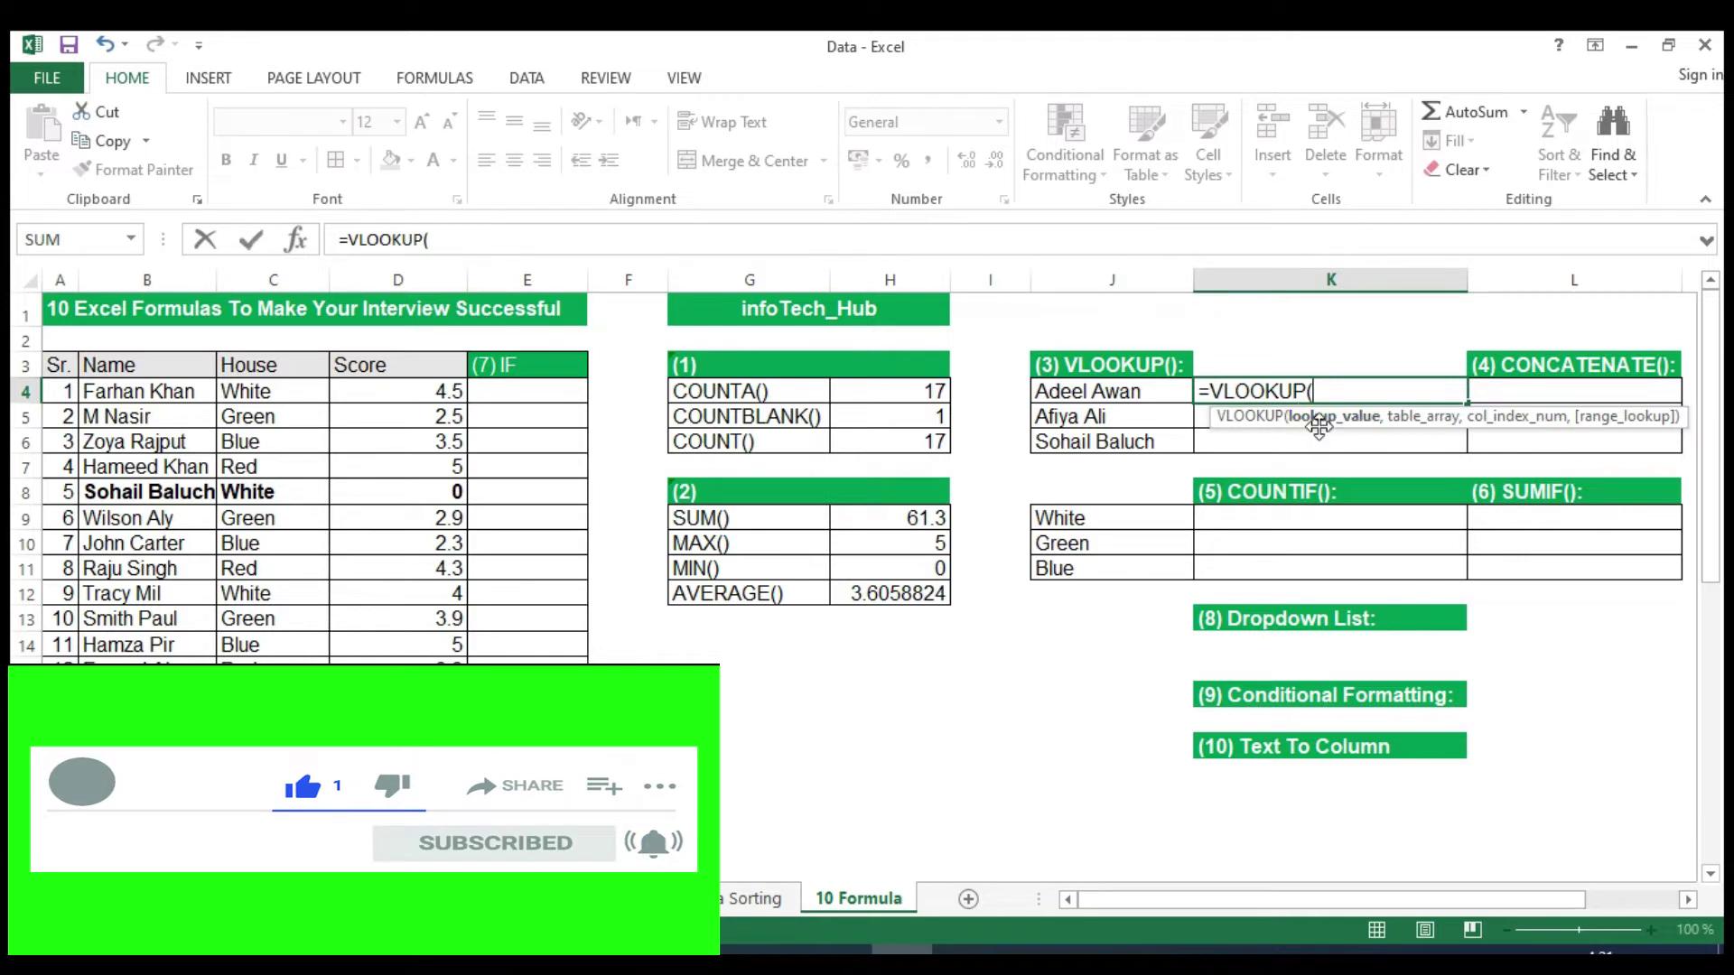
left_click(1108, 393)
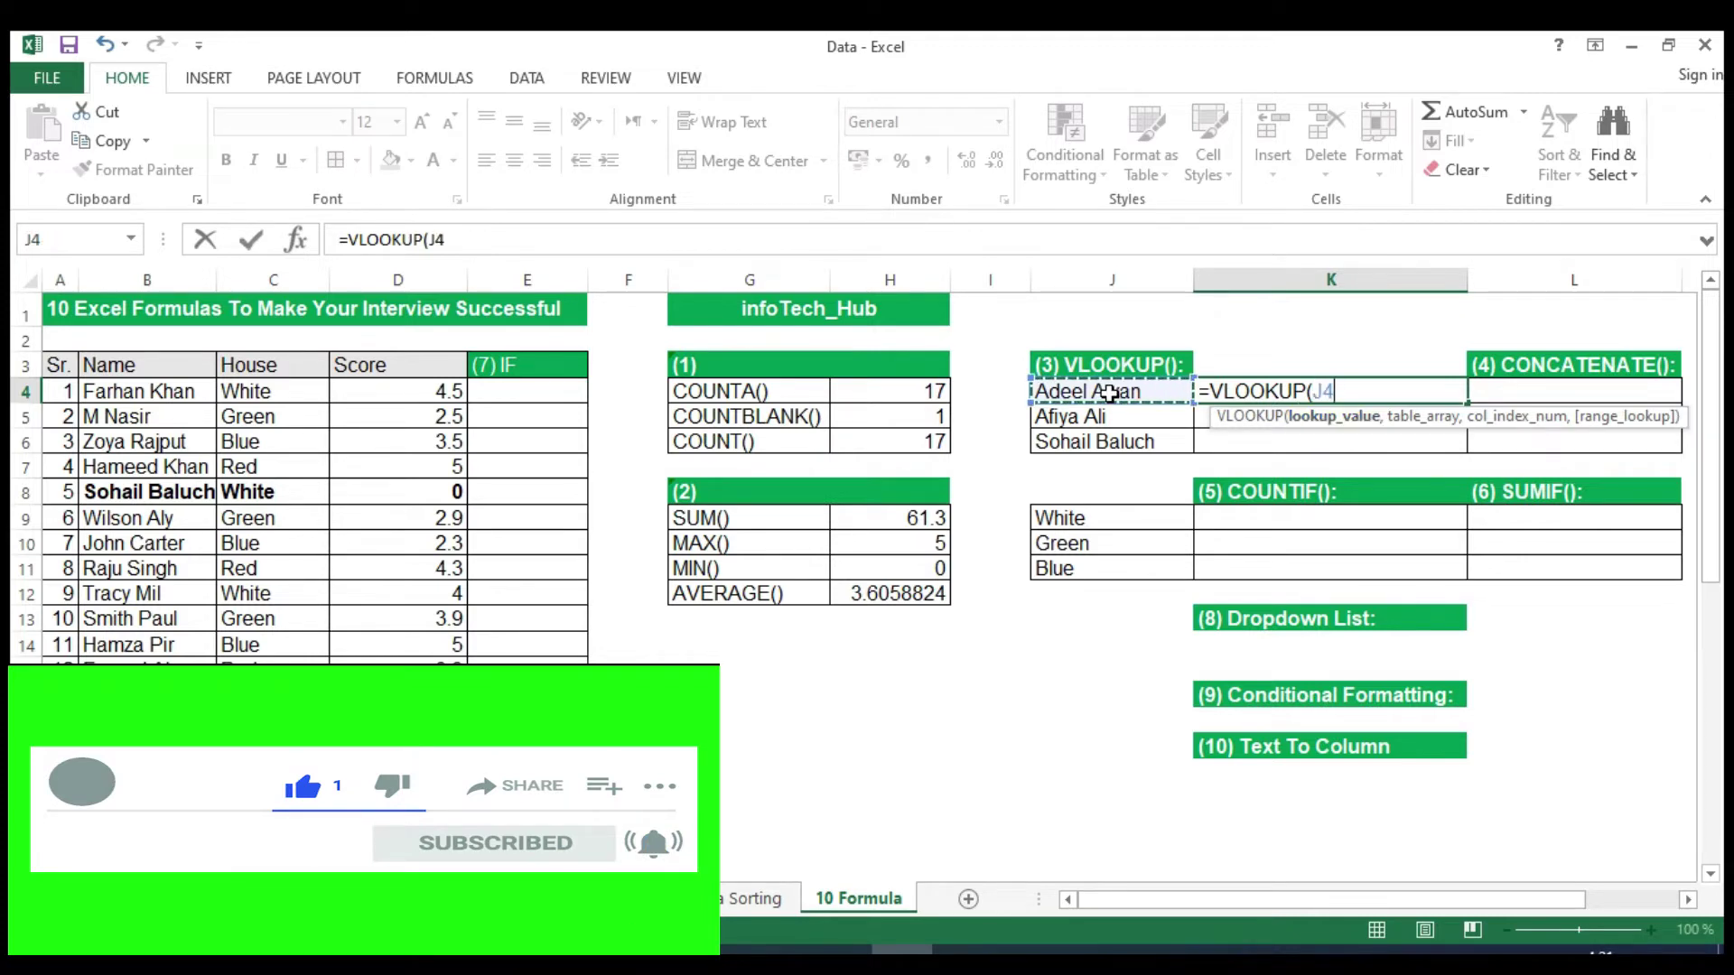
type(",")
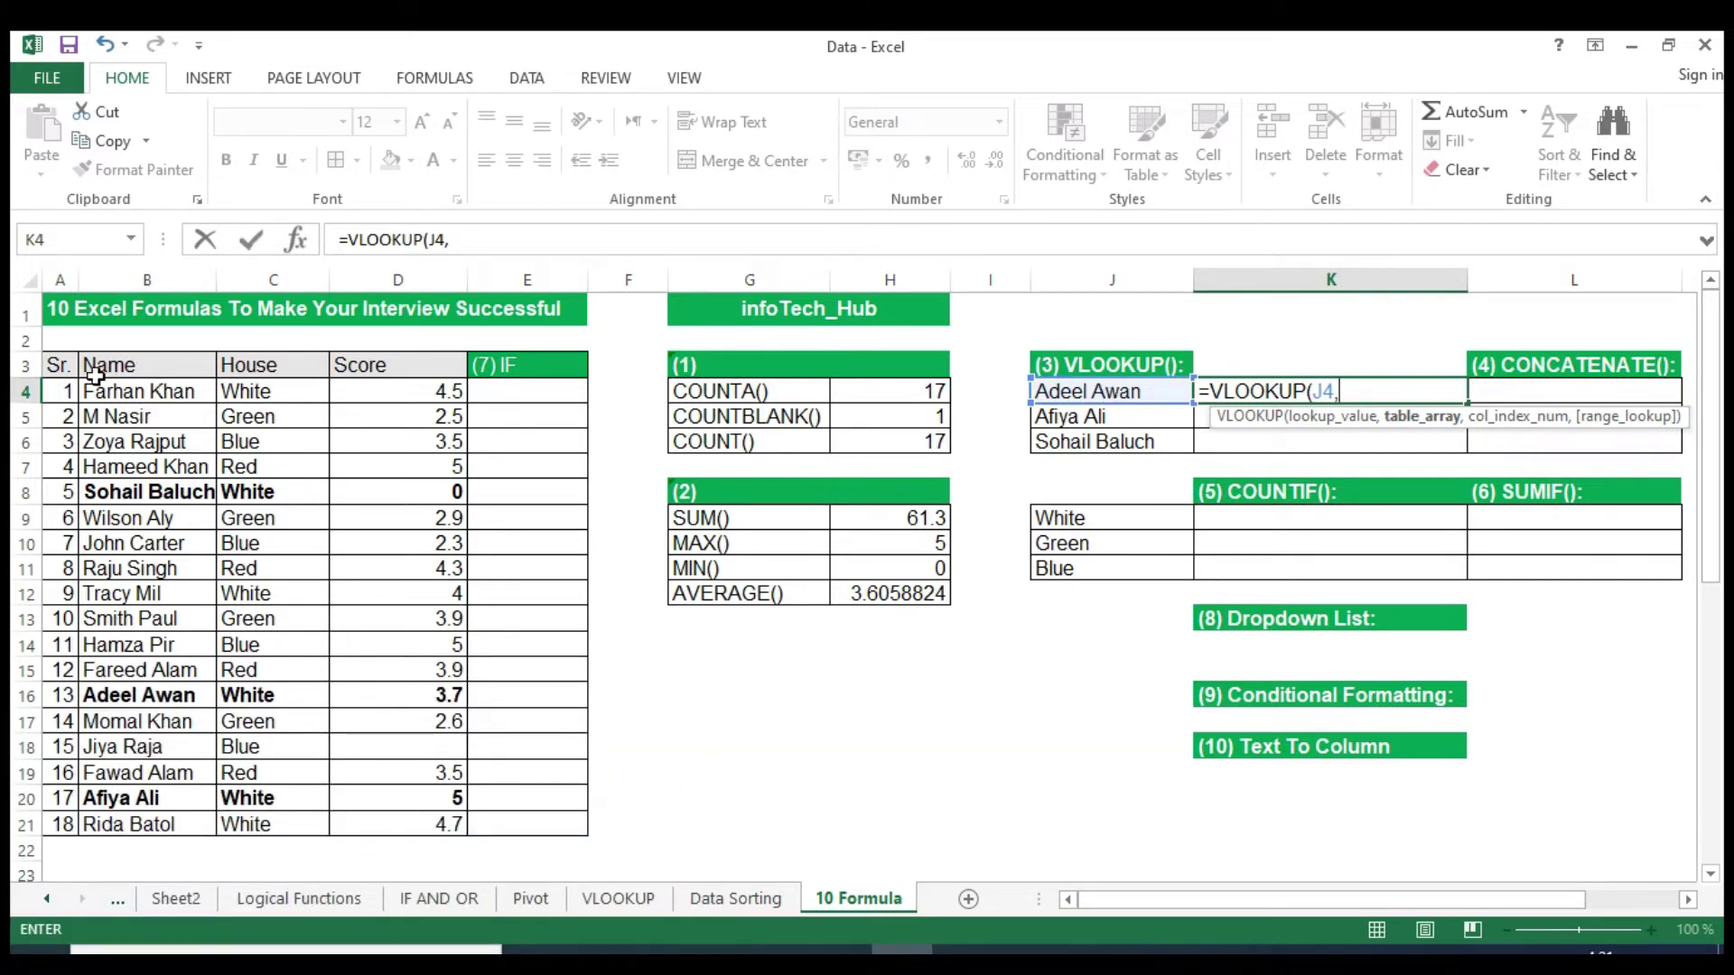
mouse_move(105, 370)
left_mouse_down()
mouse_move(269, 674)
mouse_move(446, 832)
mouse_move(502, 825)
left_mouse_up()
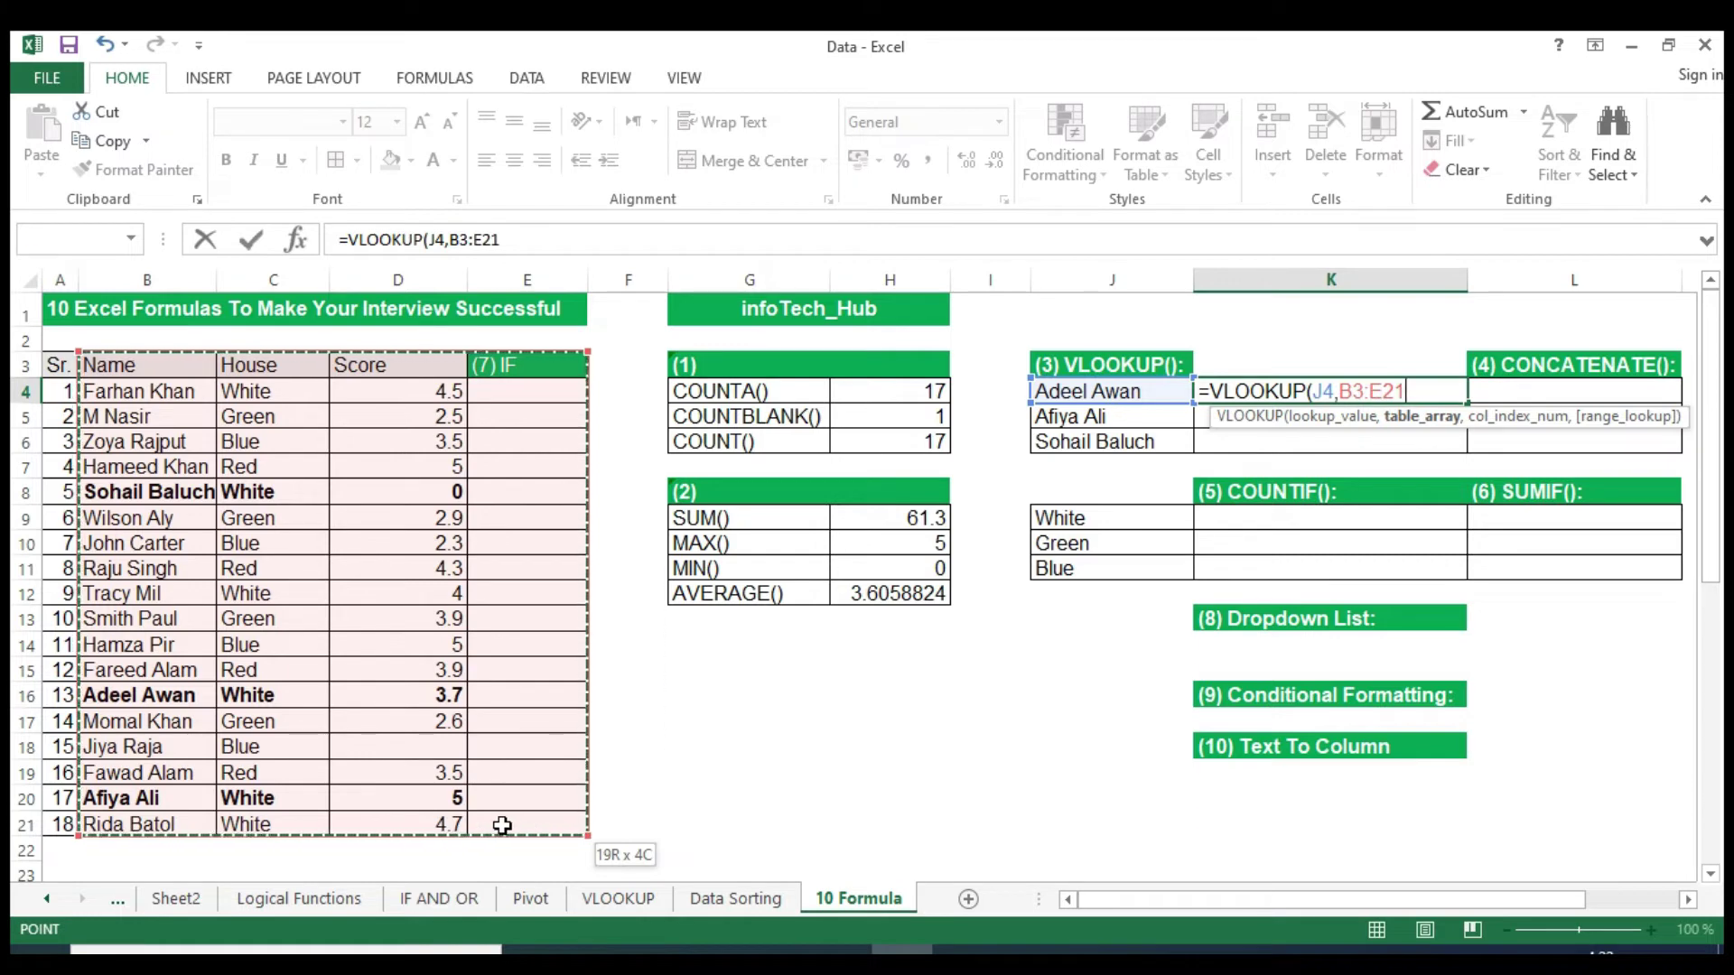
left_click_drag(502, 825, 502, 819)
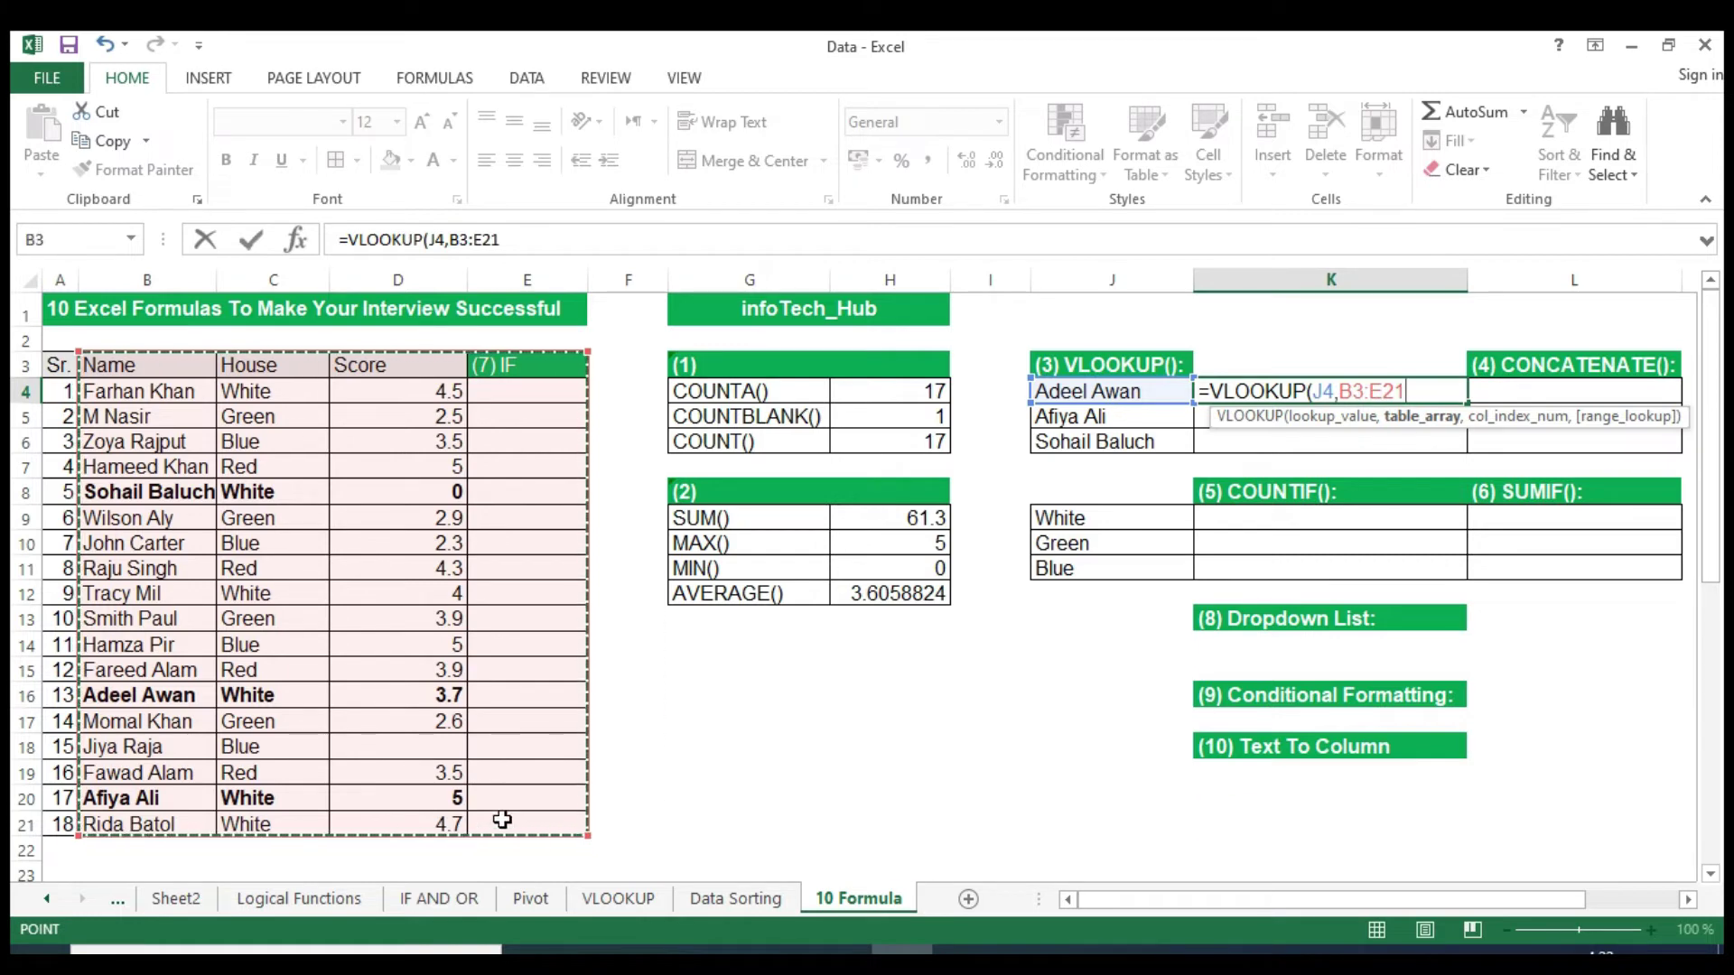
key("F4")
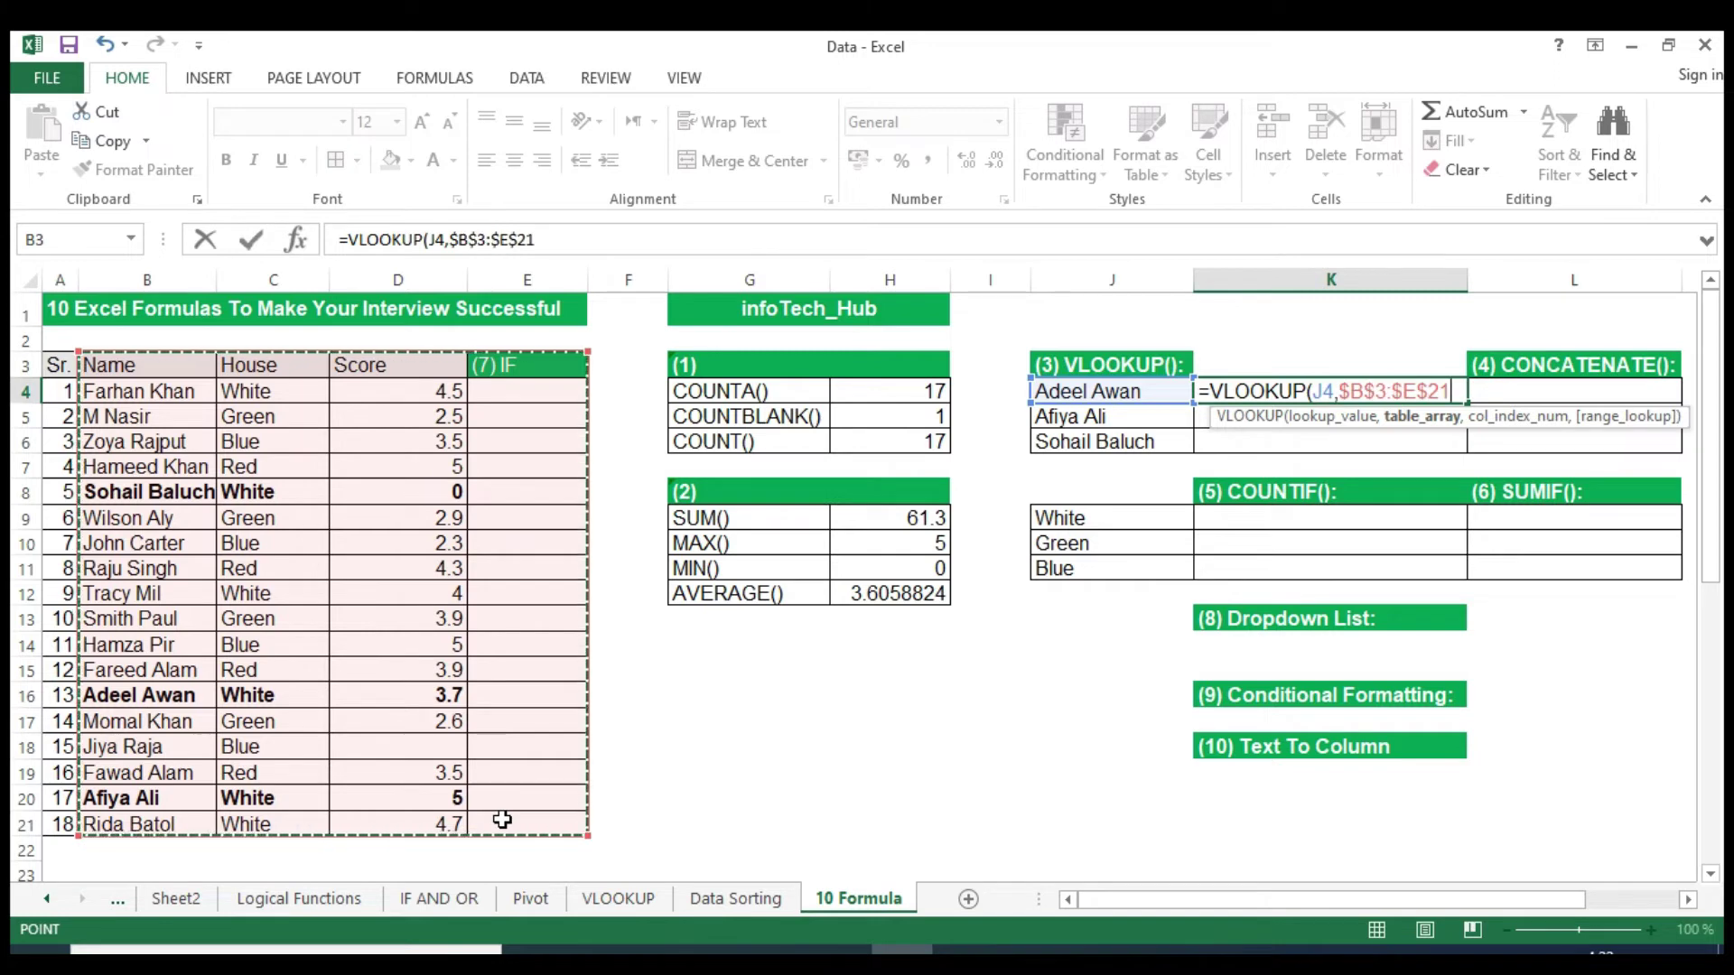
type(",")
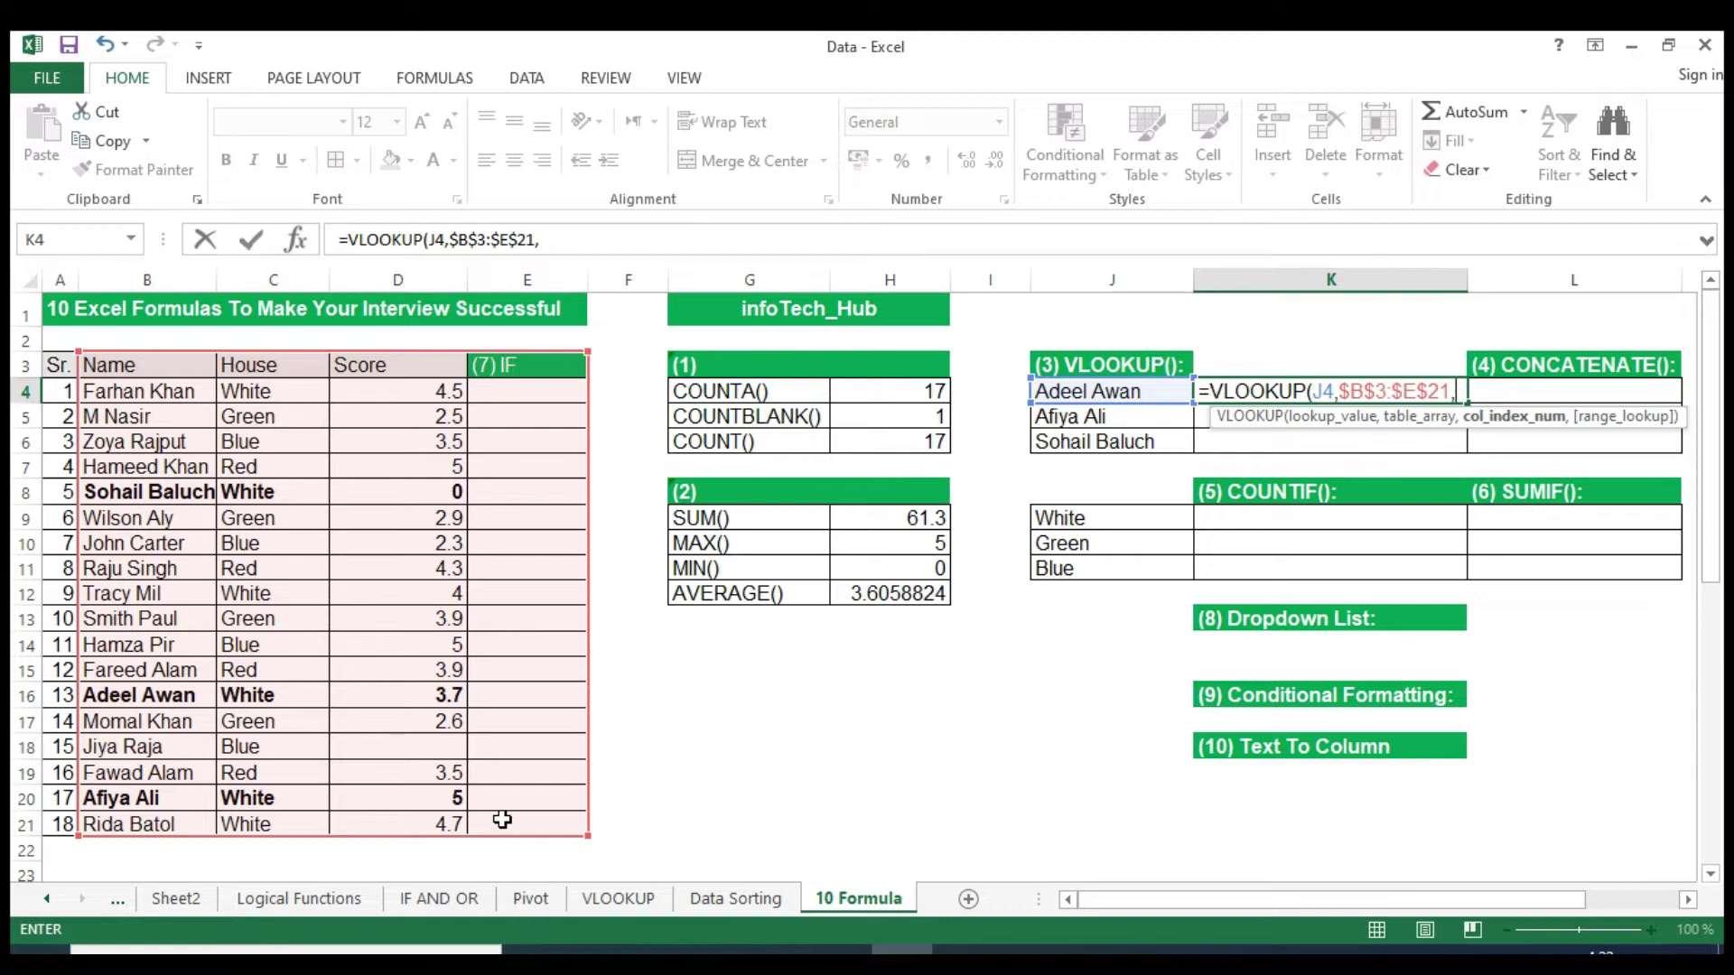
type("3")
type(",")
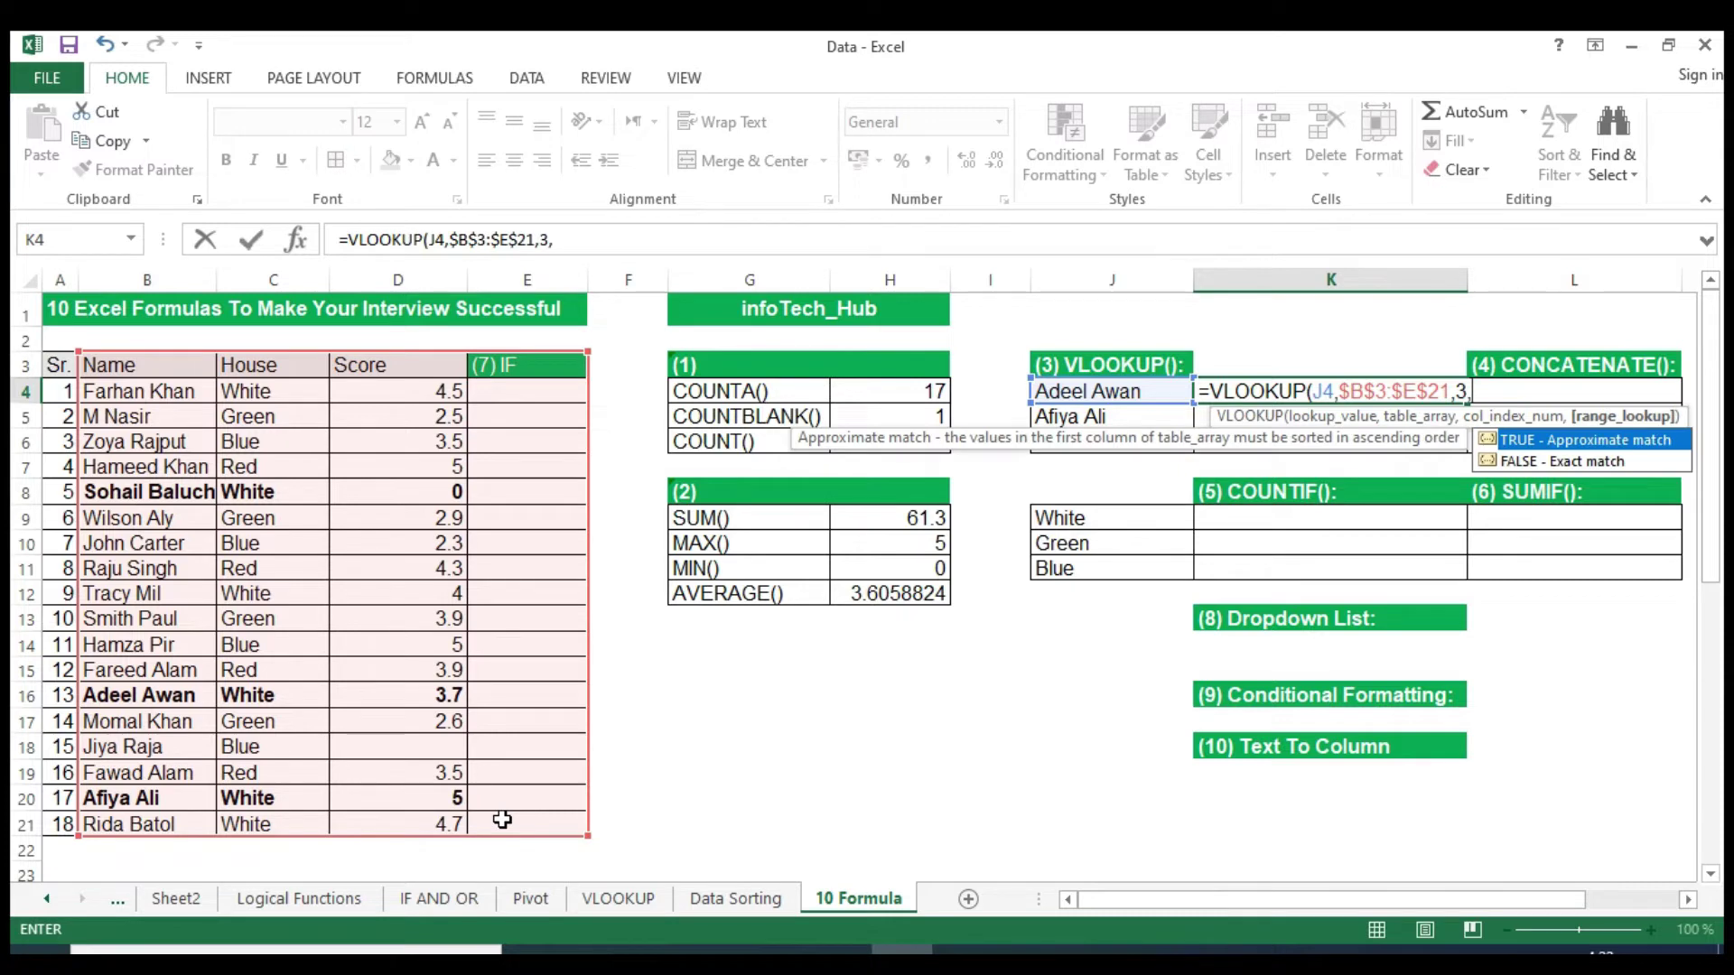
type("0")
type(")")
key("Return")
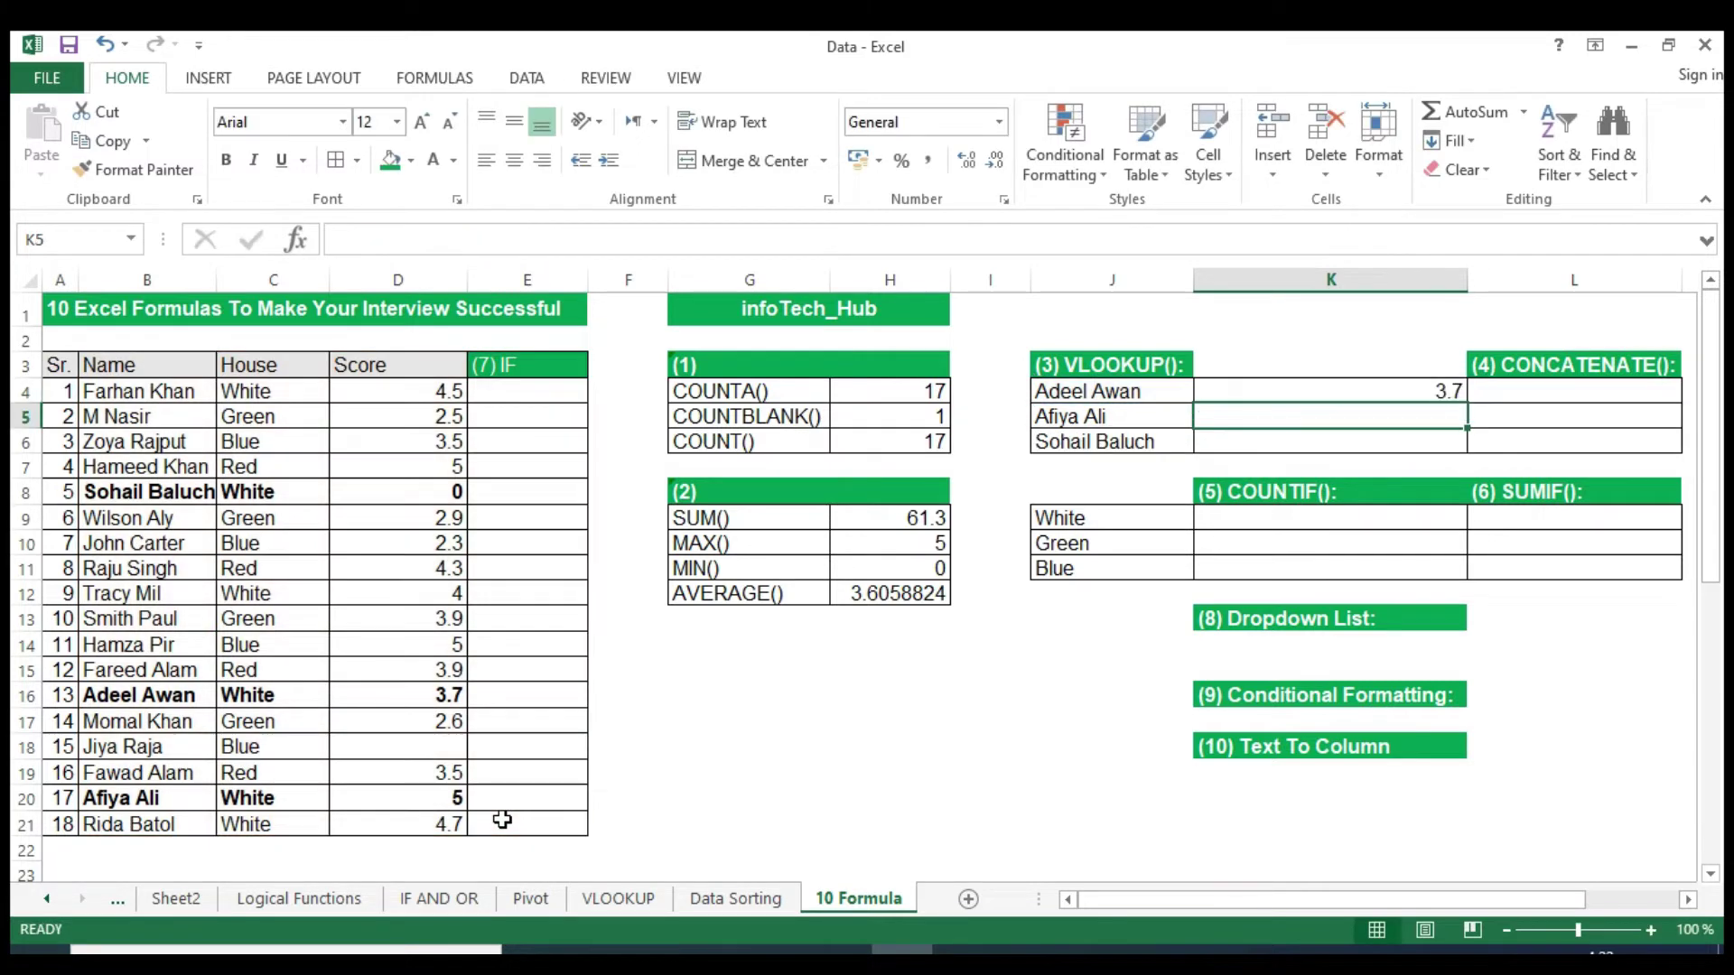
left_click(1337, 393)
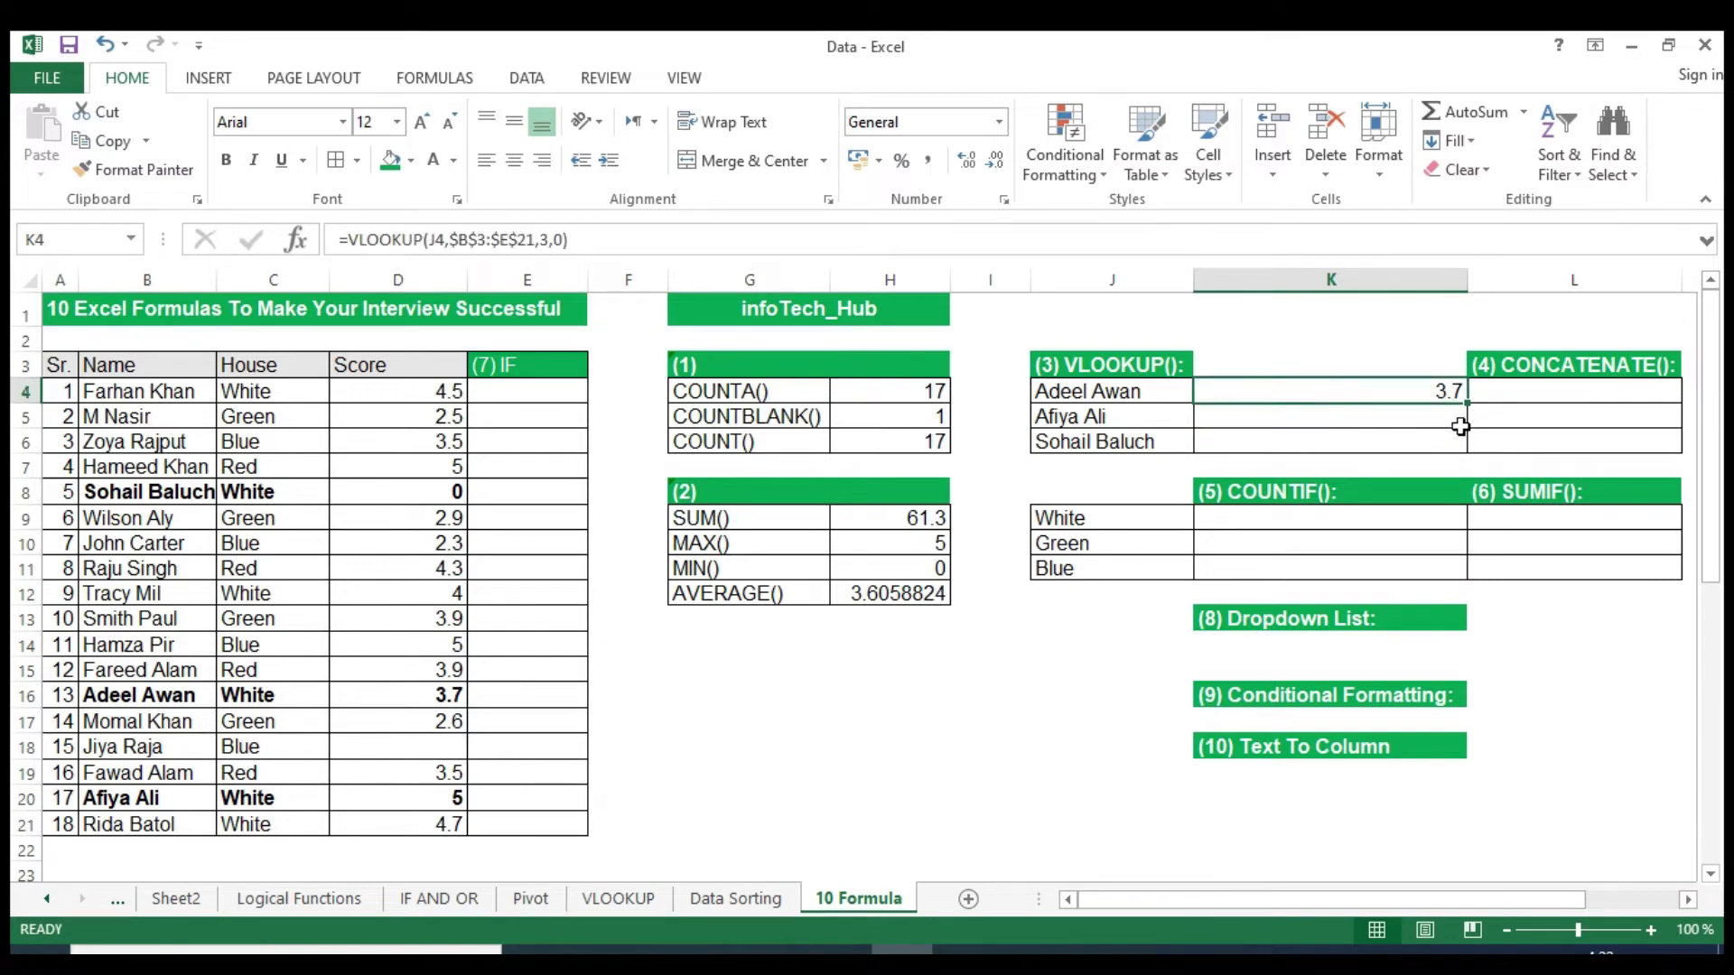
left_click_drag(1469, 406, 1463, 449)
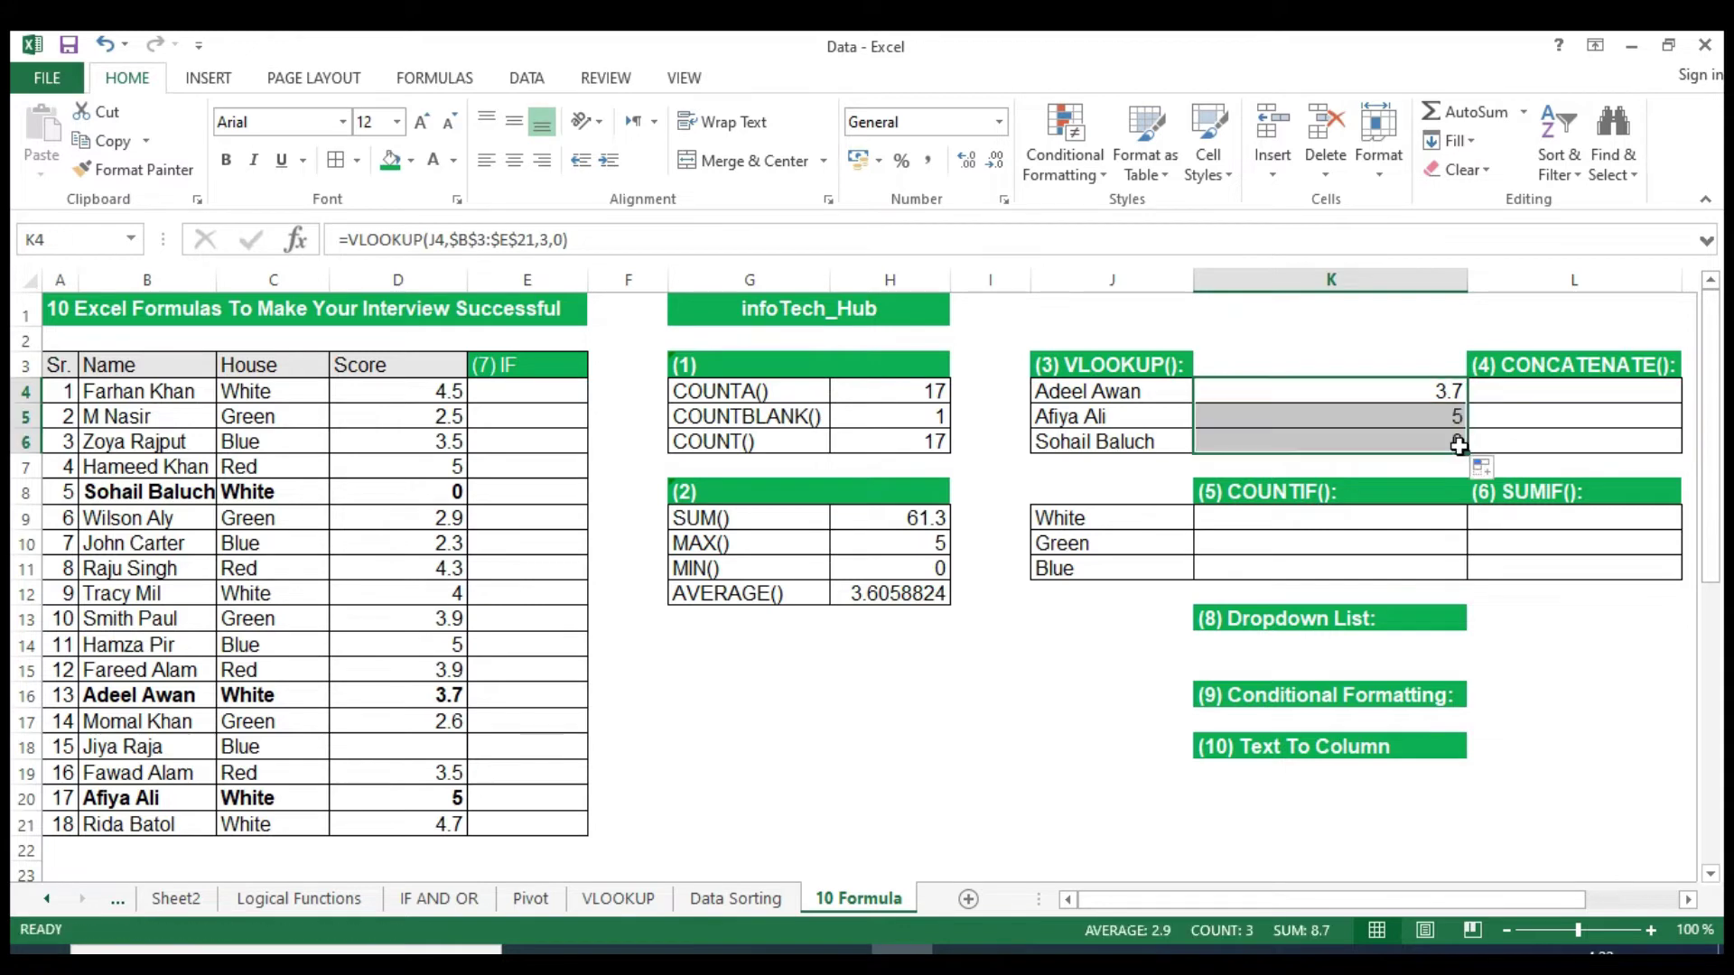
left_click(1424, 425)
left_click(1424, 443)
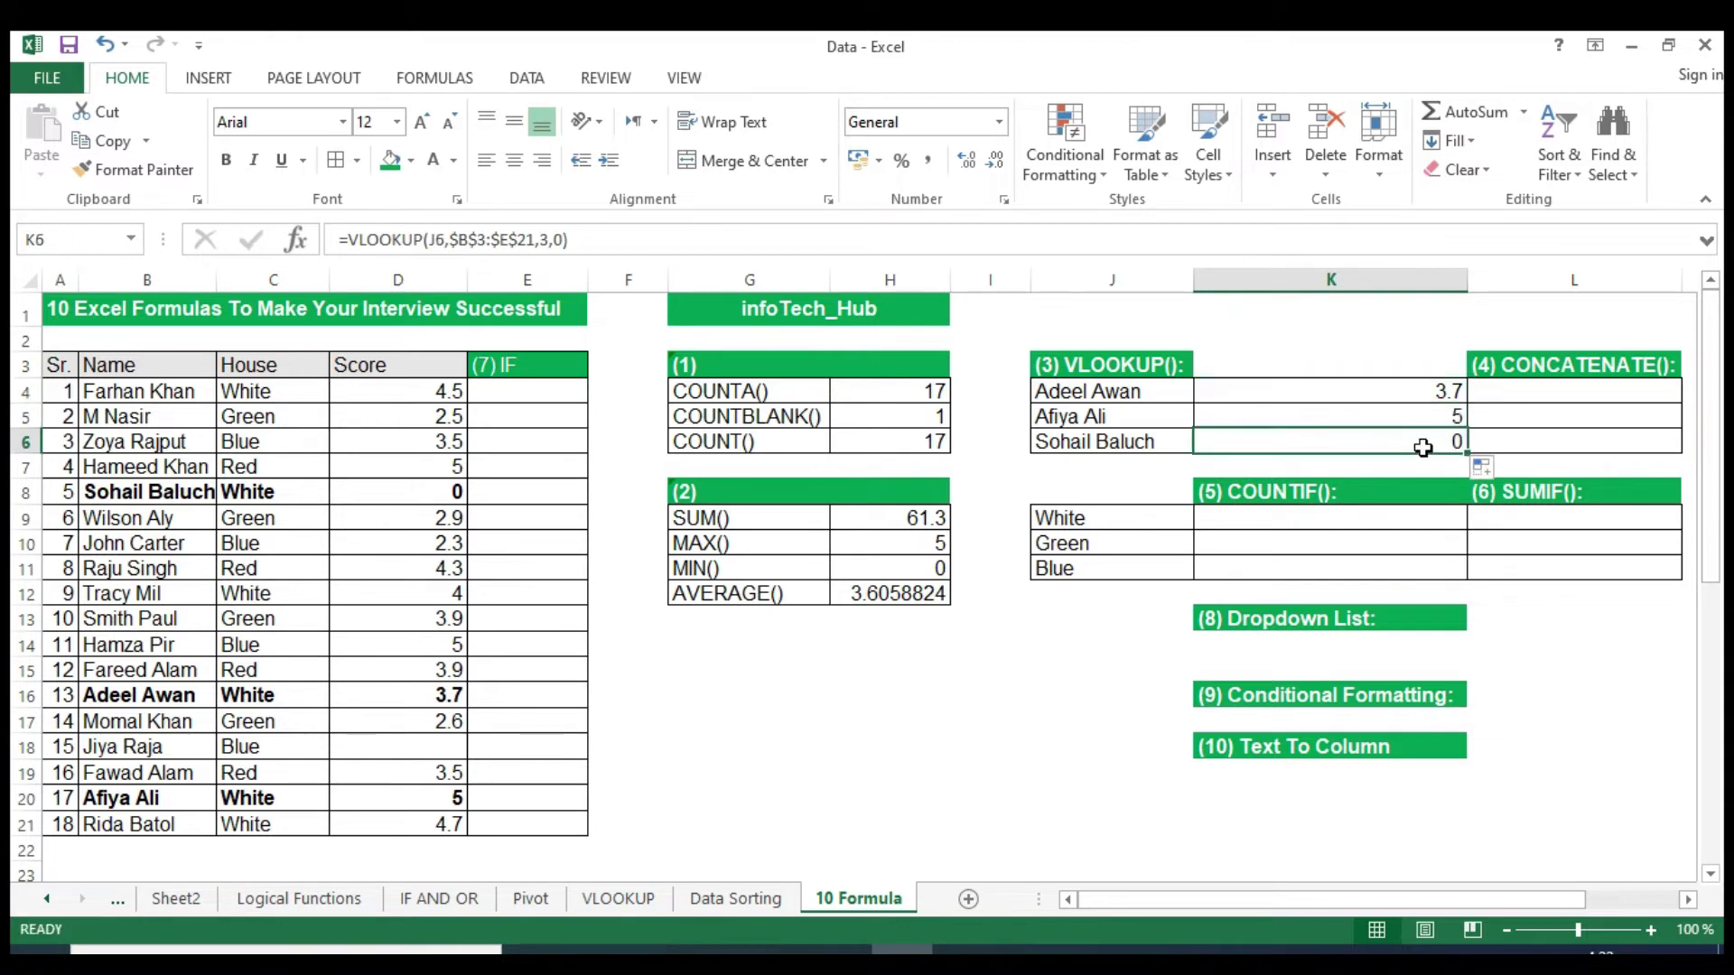
left_click(1413, 415)
left_click(1405, 391)
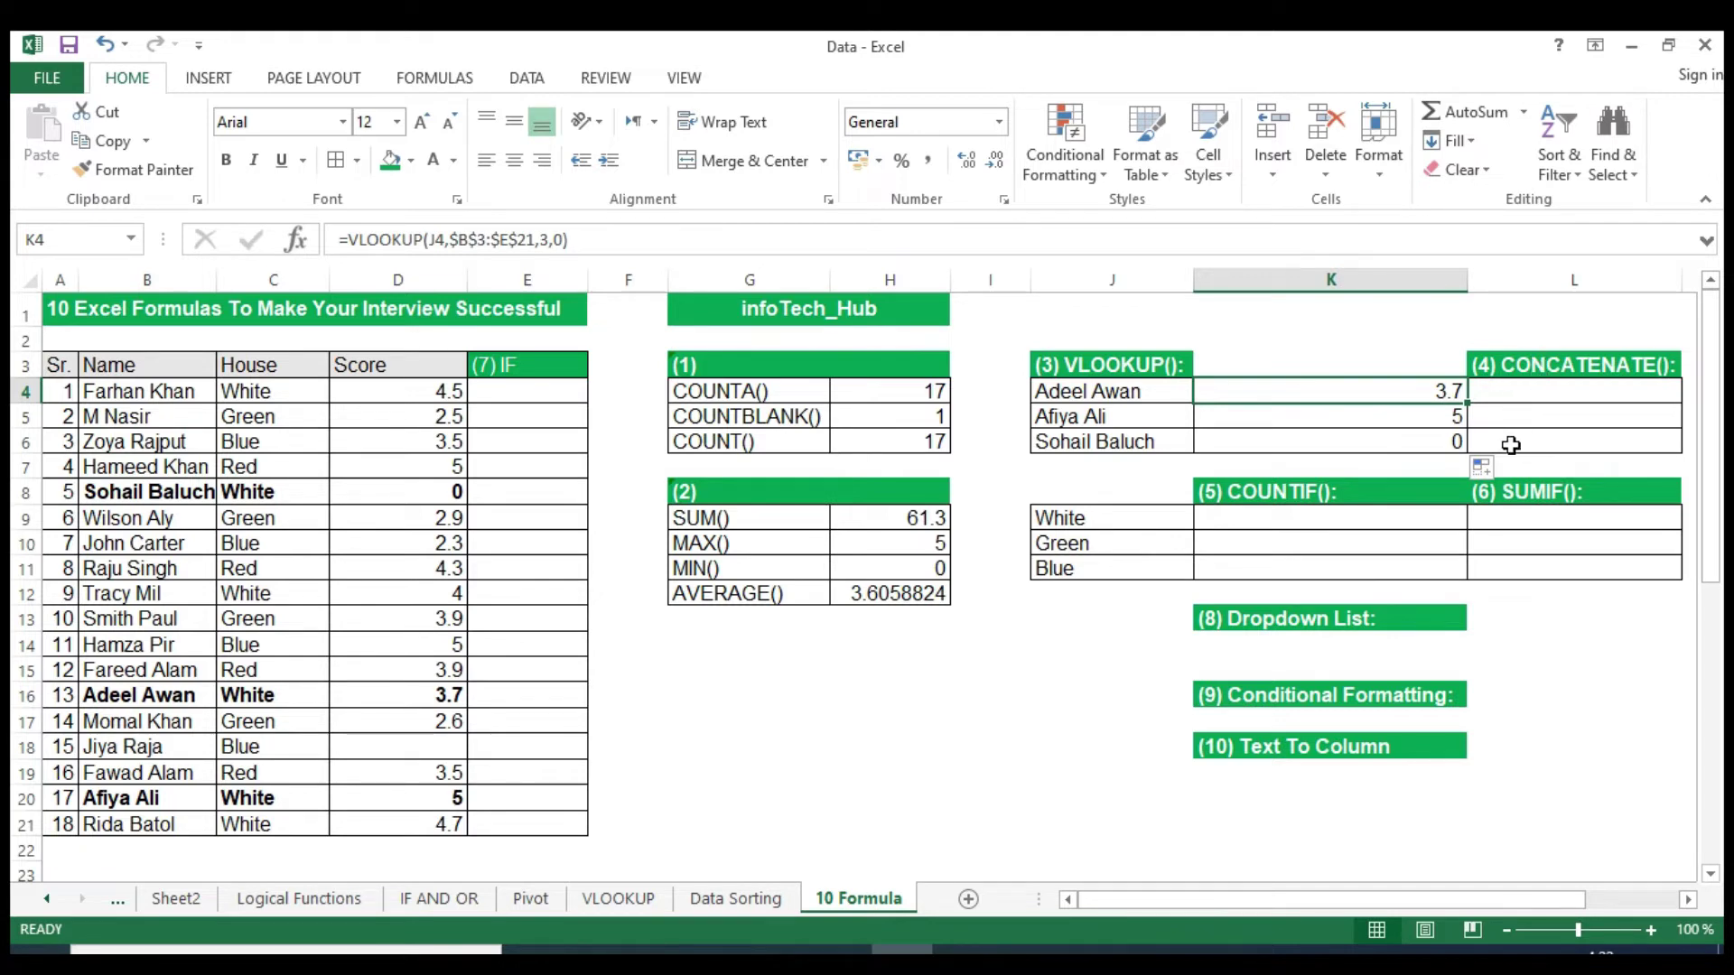
left_click(1515, 397)
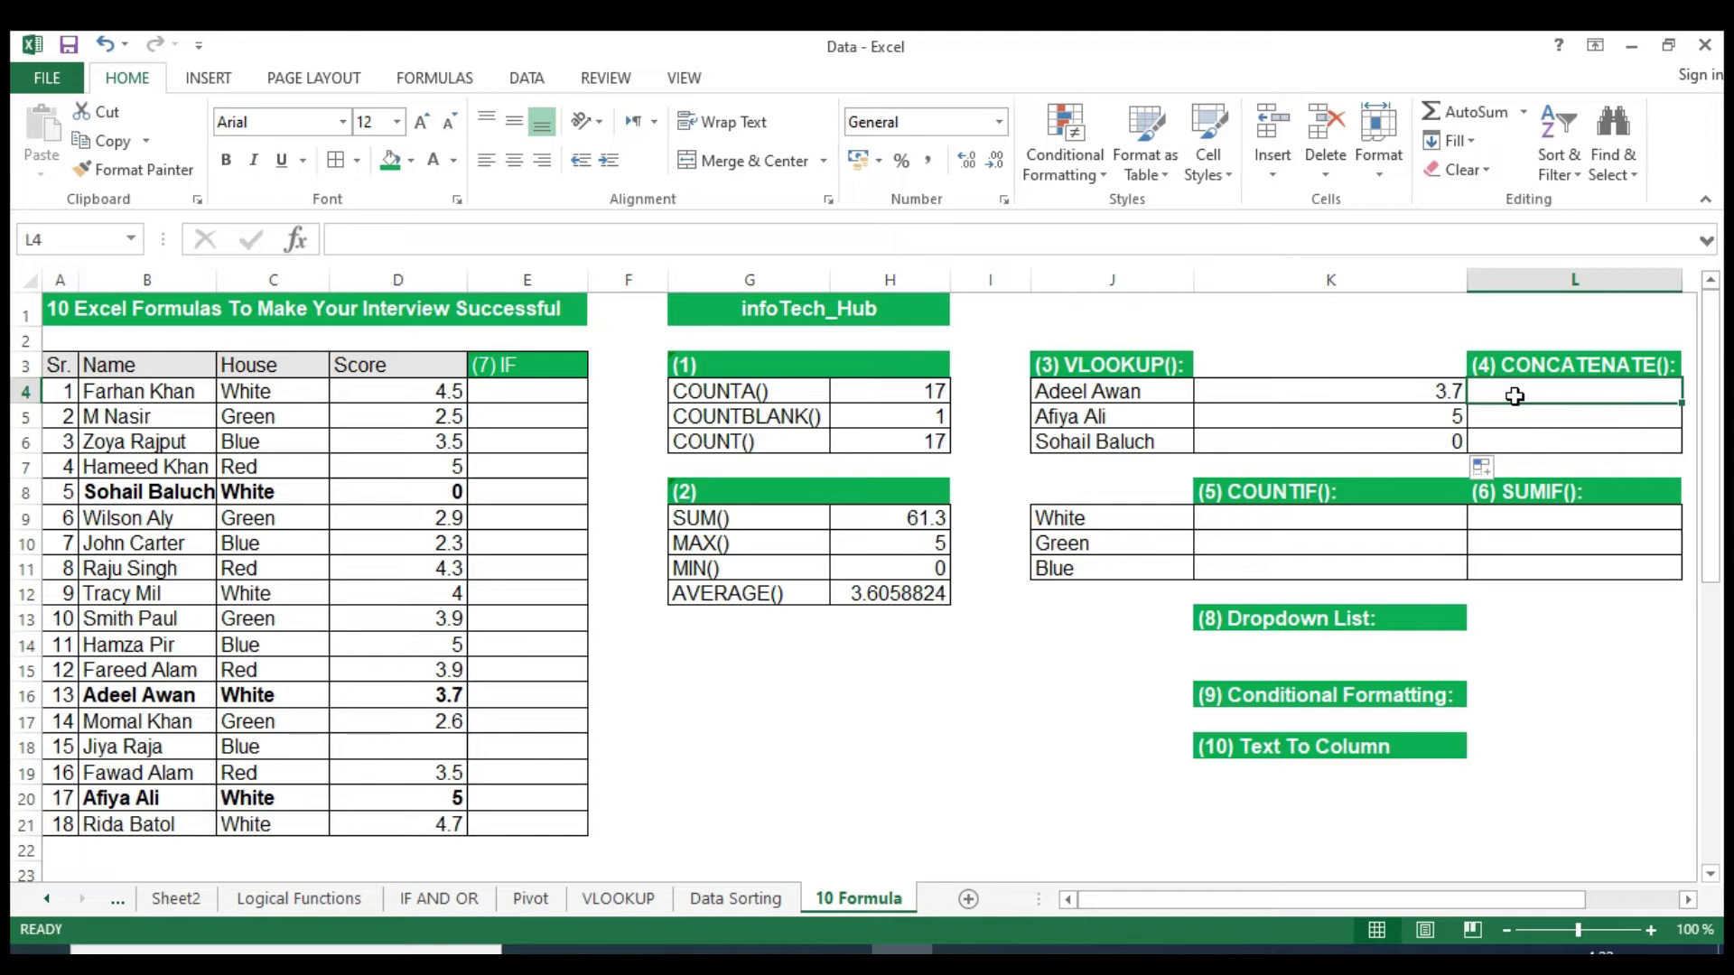
type("=")
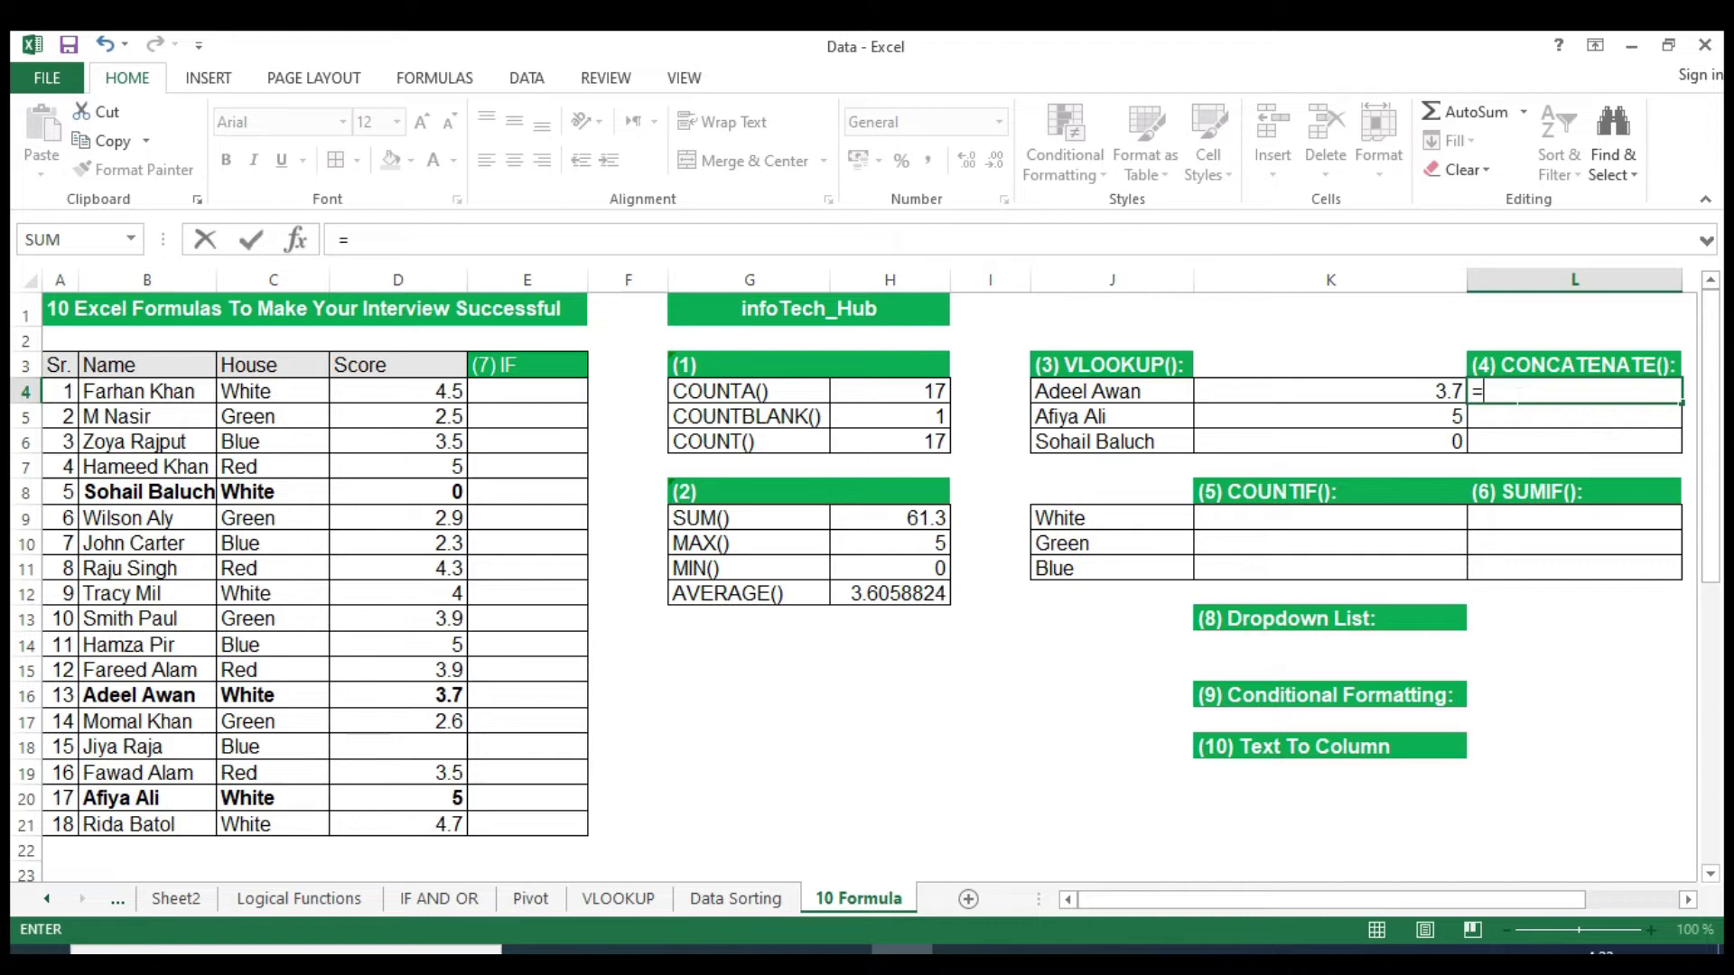
left_click(1120, 397)
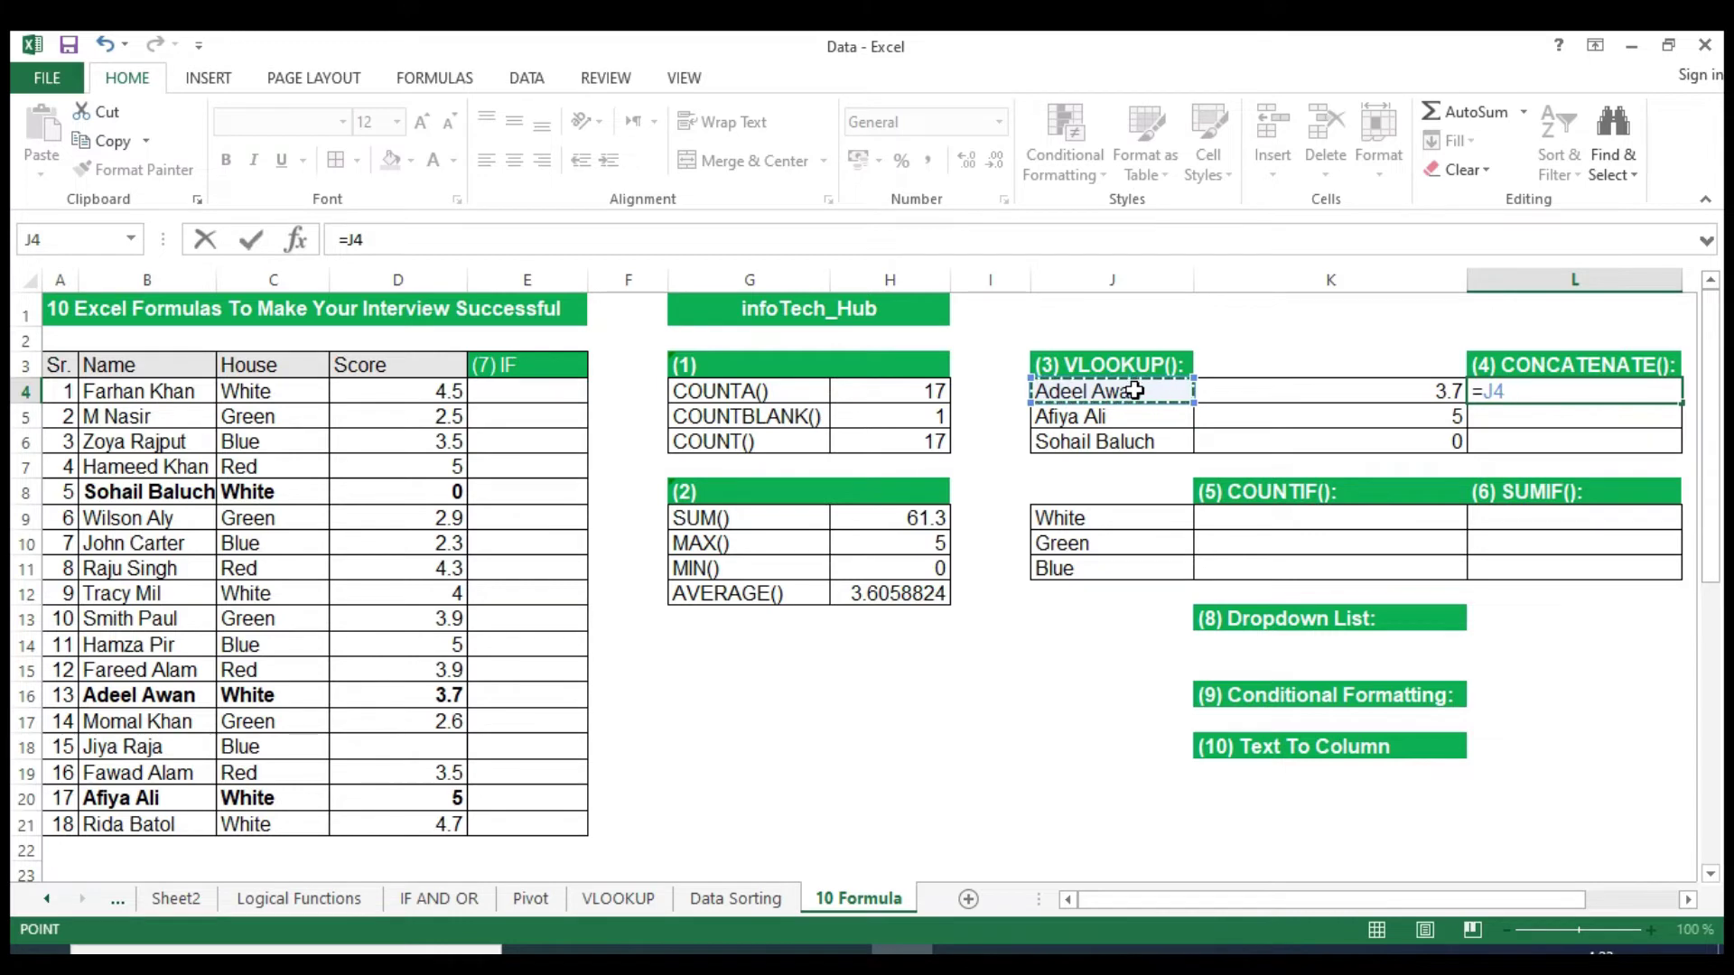
type("&")
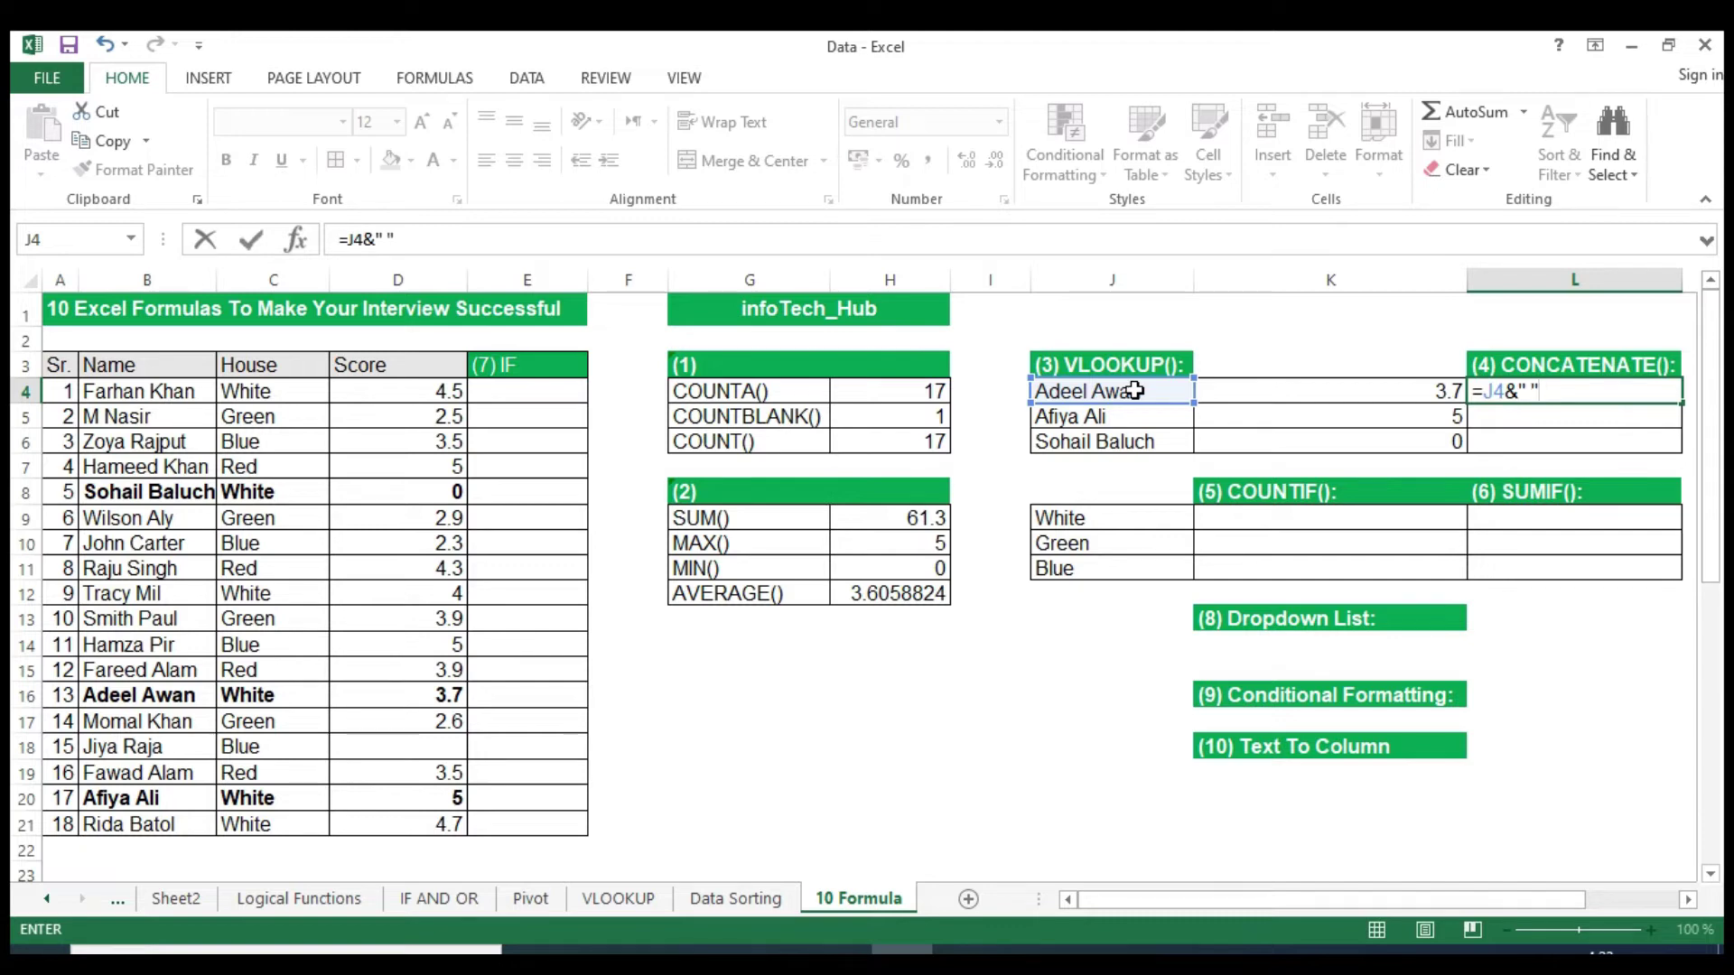
type("&")
left_click(1371, 392)
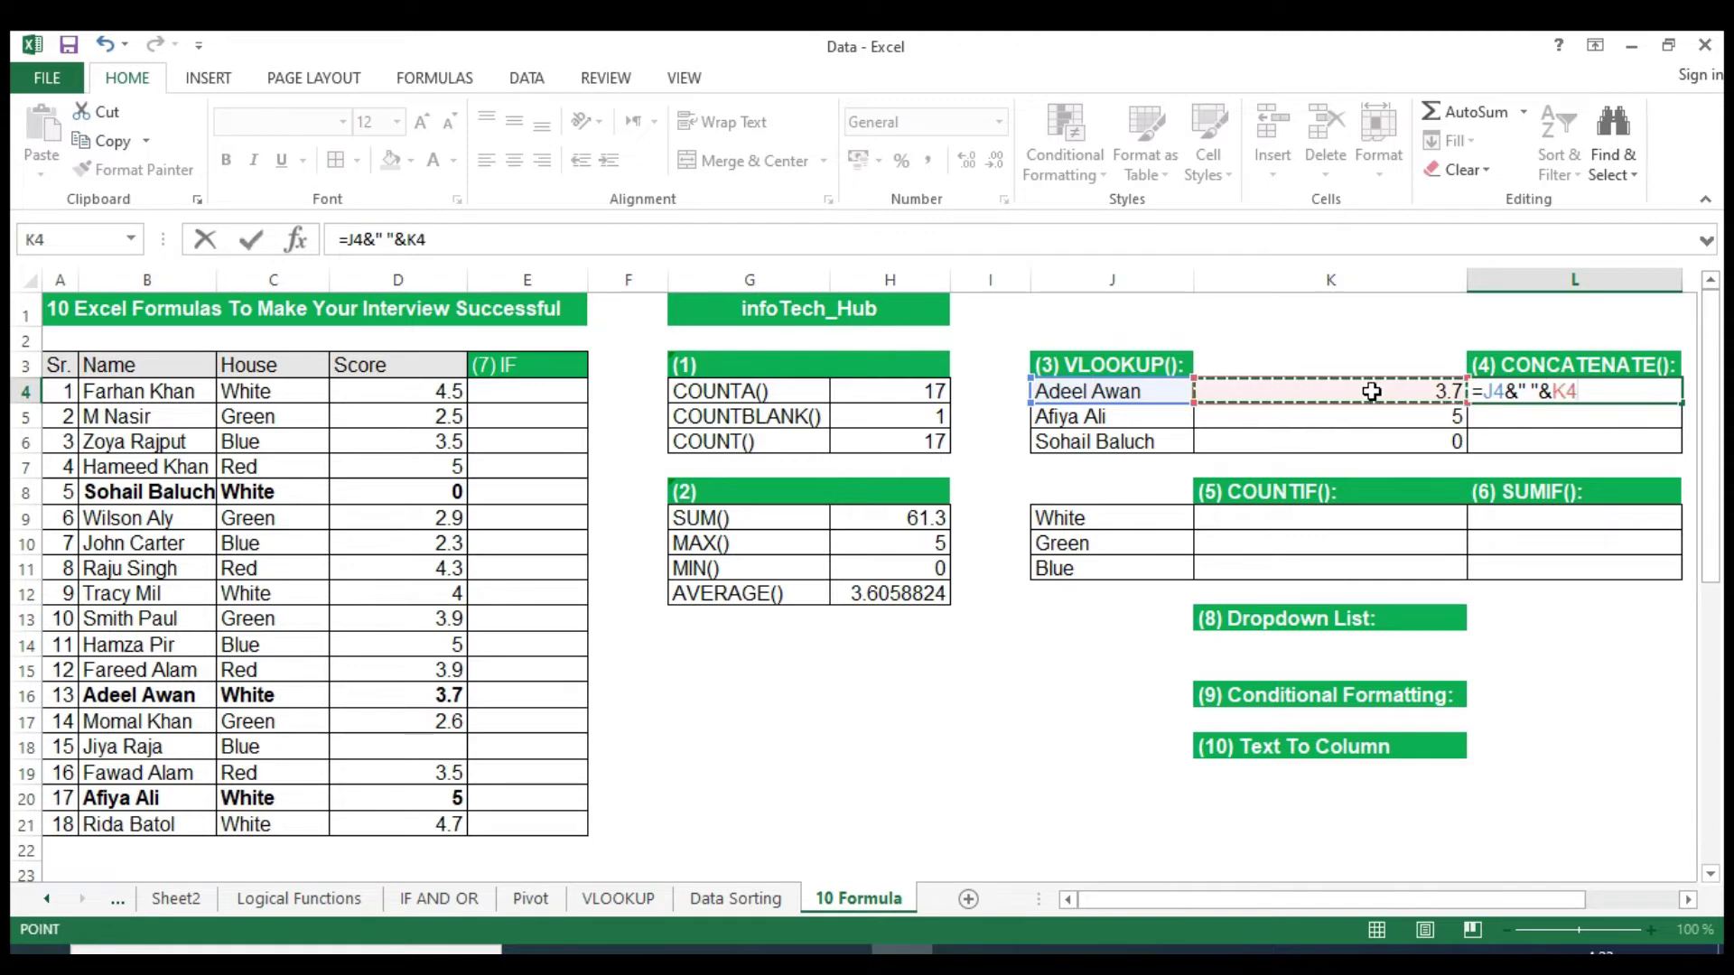
key("Return")
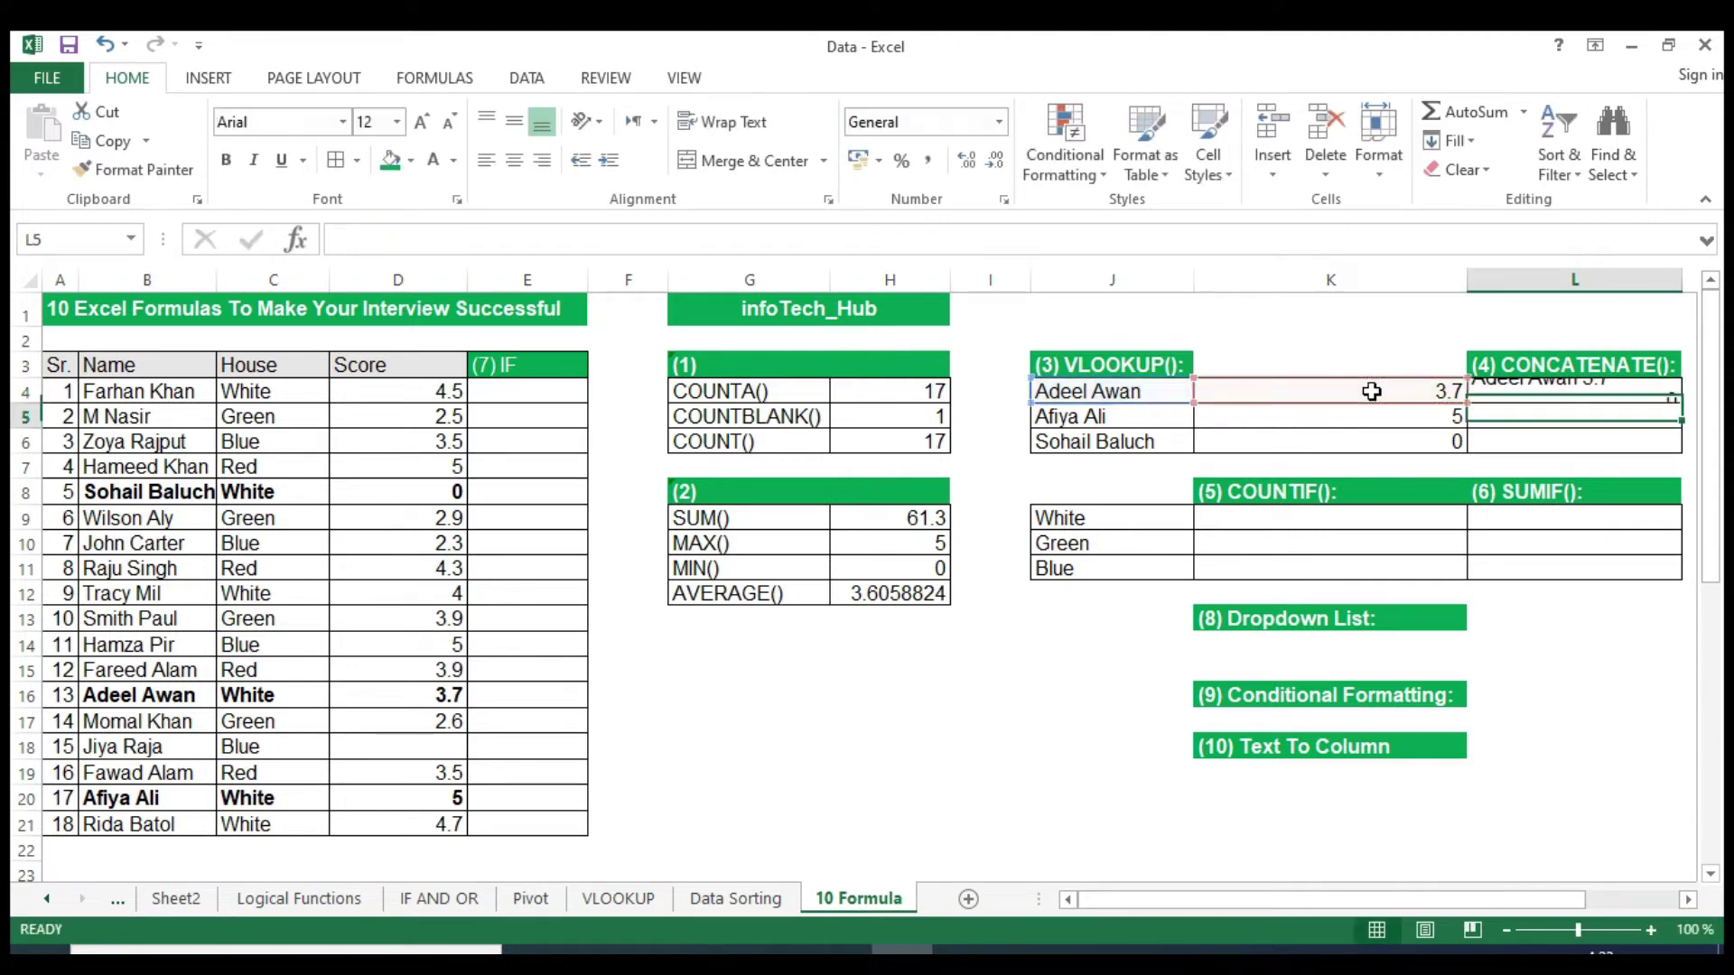
left_click(1533, 394)
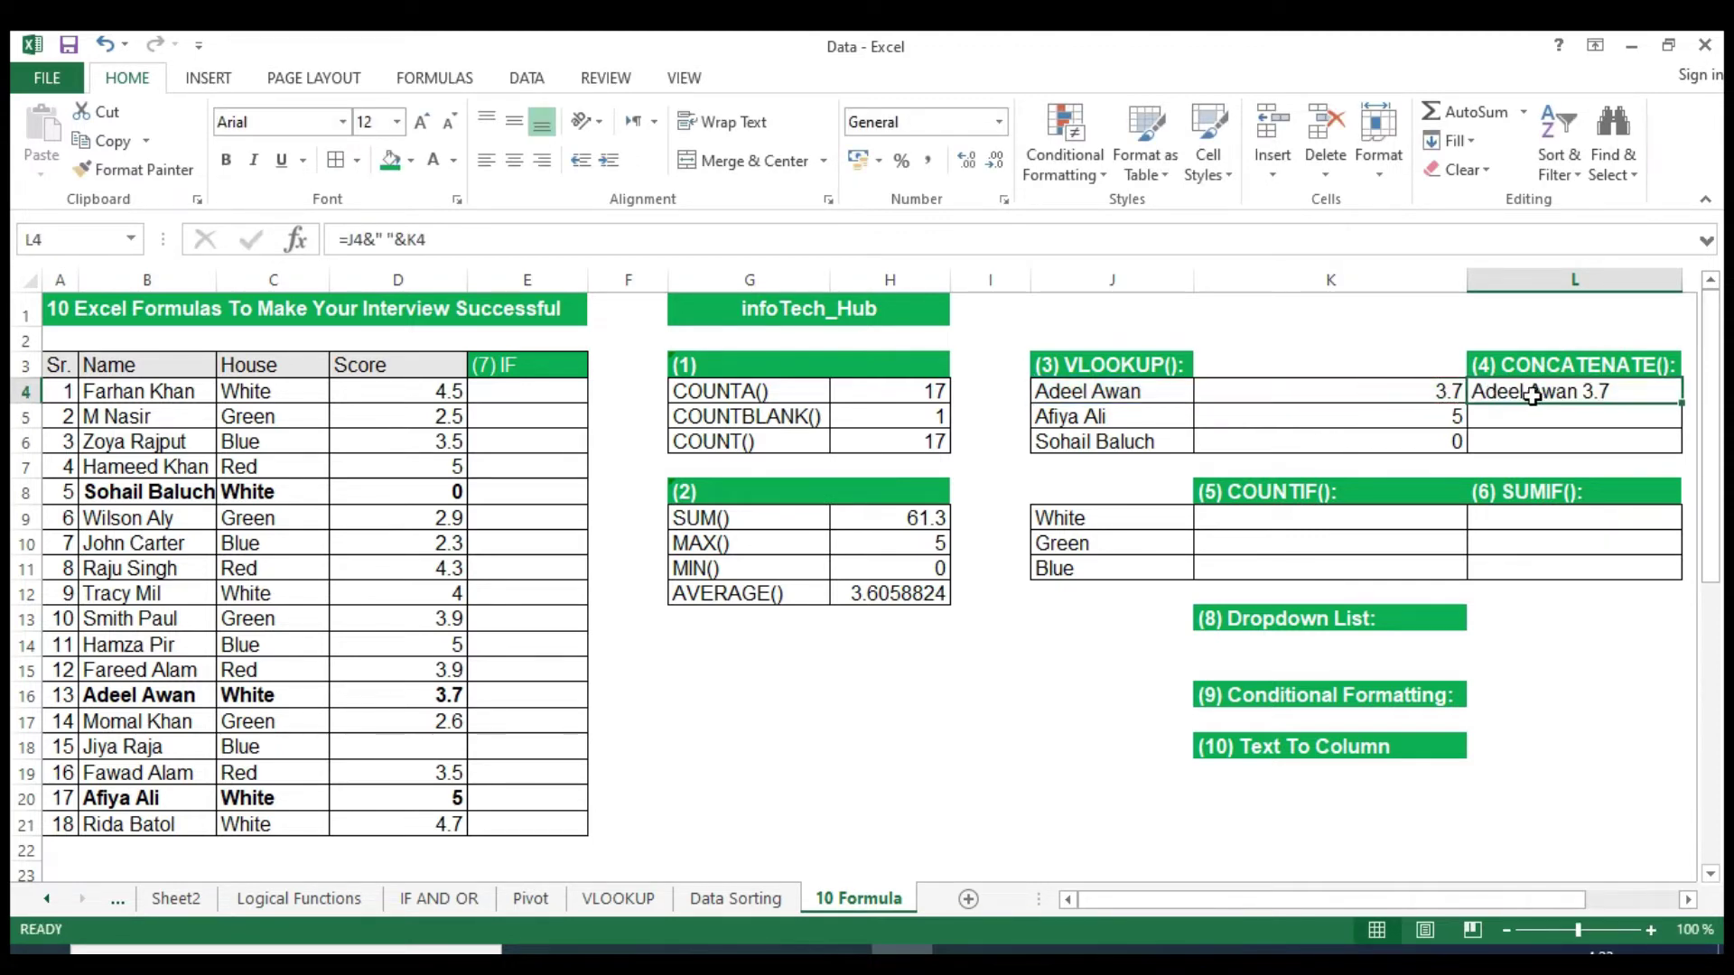
left_click(1154, 400)
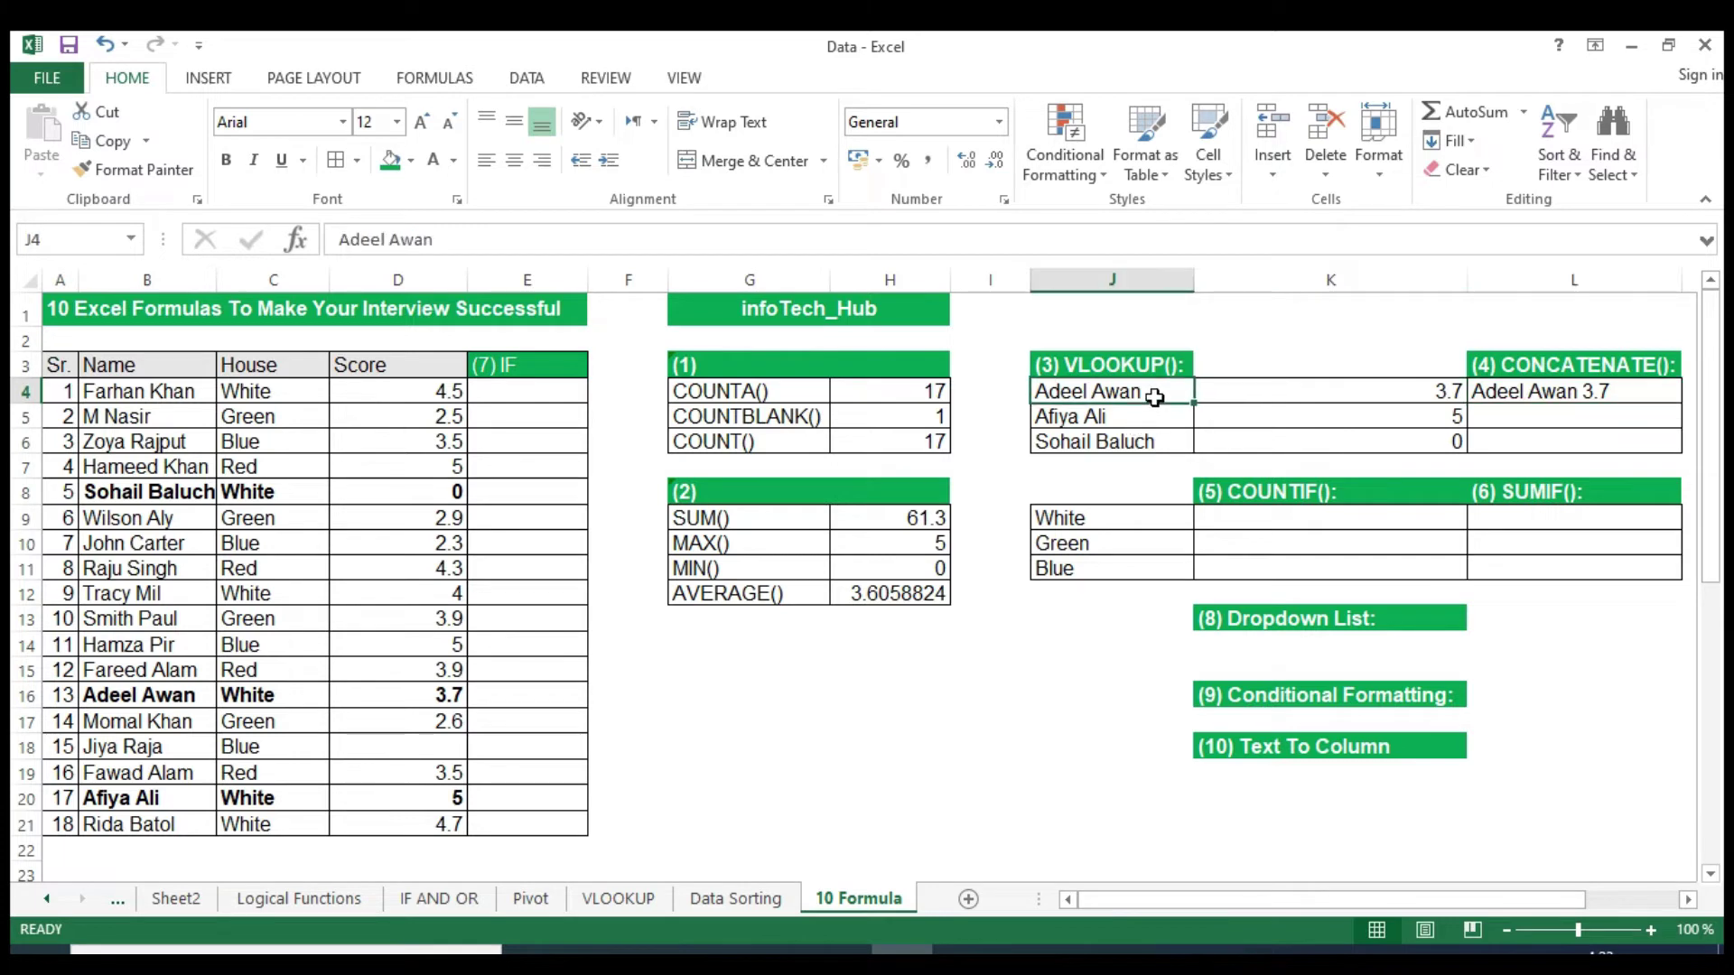
left_click(1266, 393)
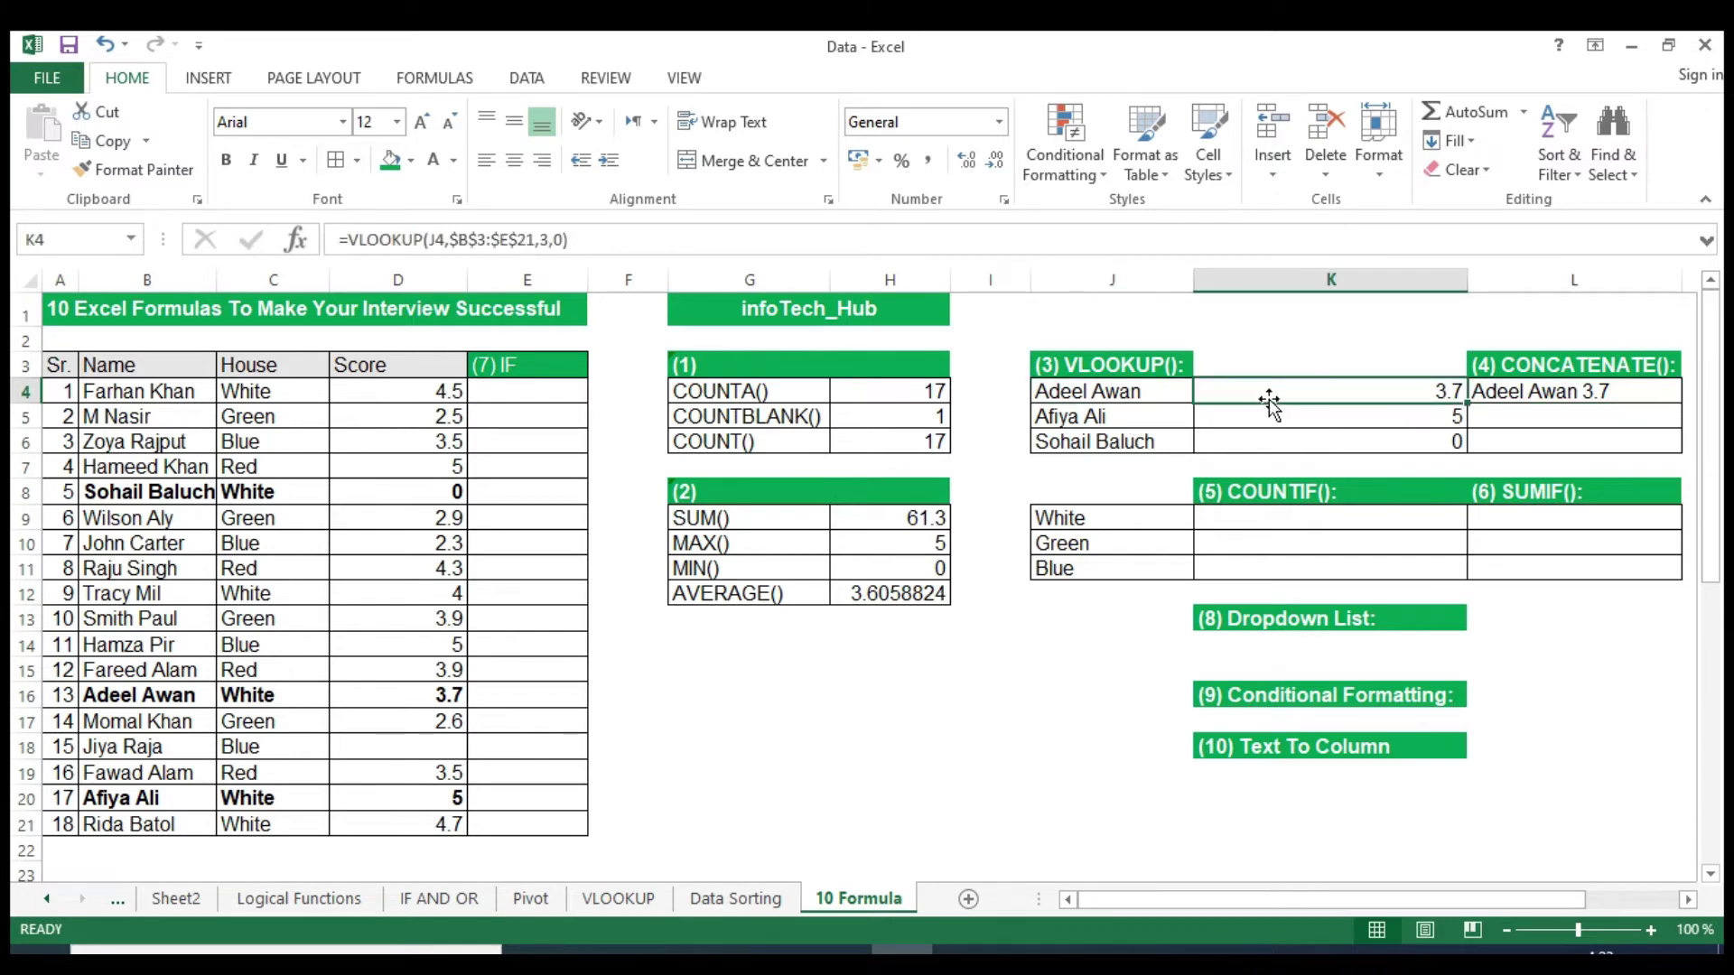
left_click(1549, 393)
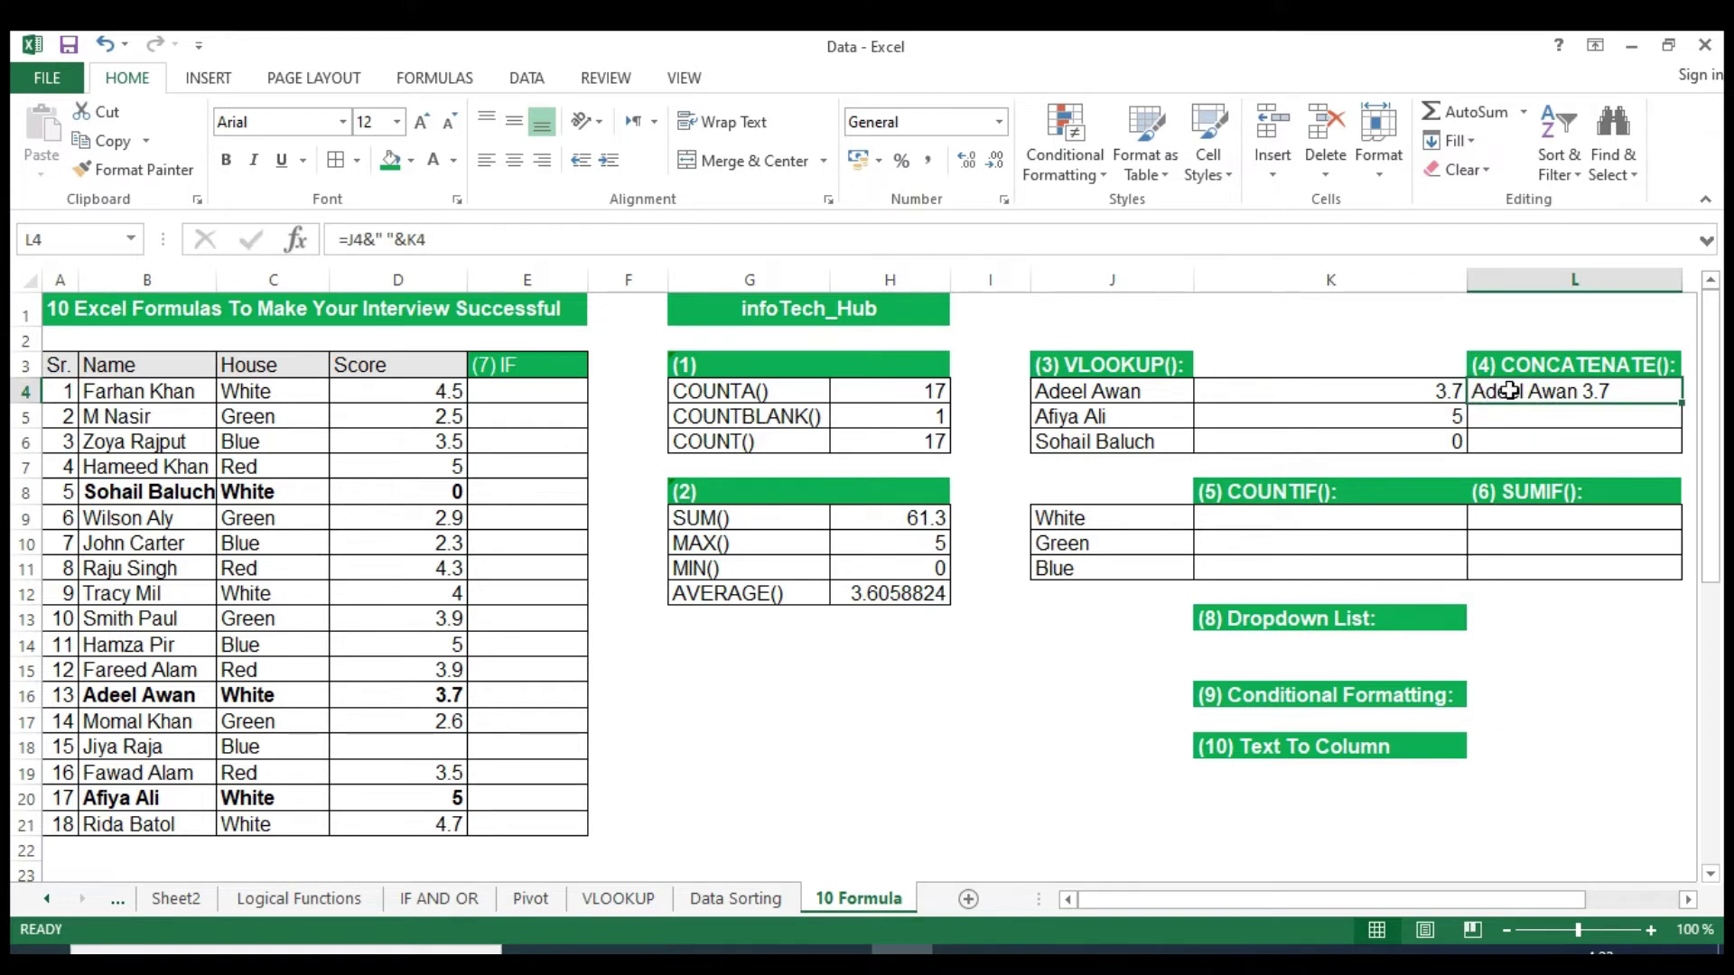
Enter =CONCATENATE(J4," ",K4) in L4.
type("=")
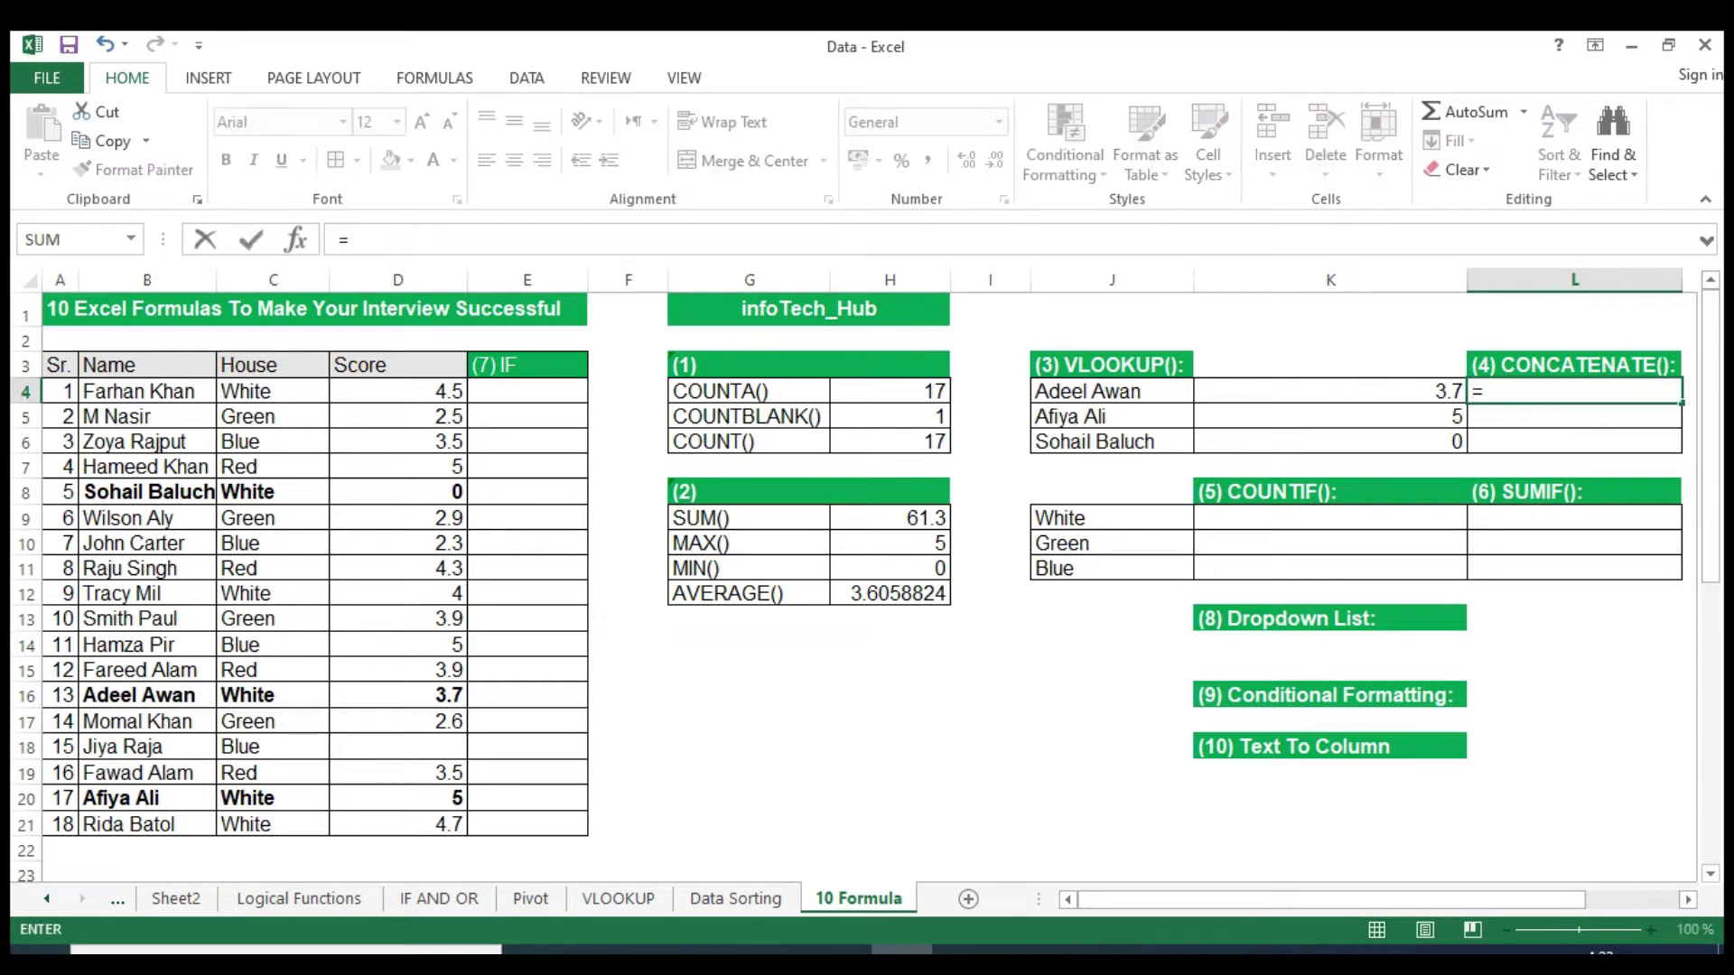
type("CONE")
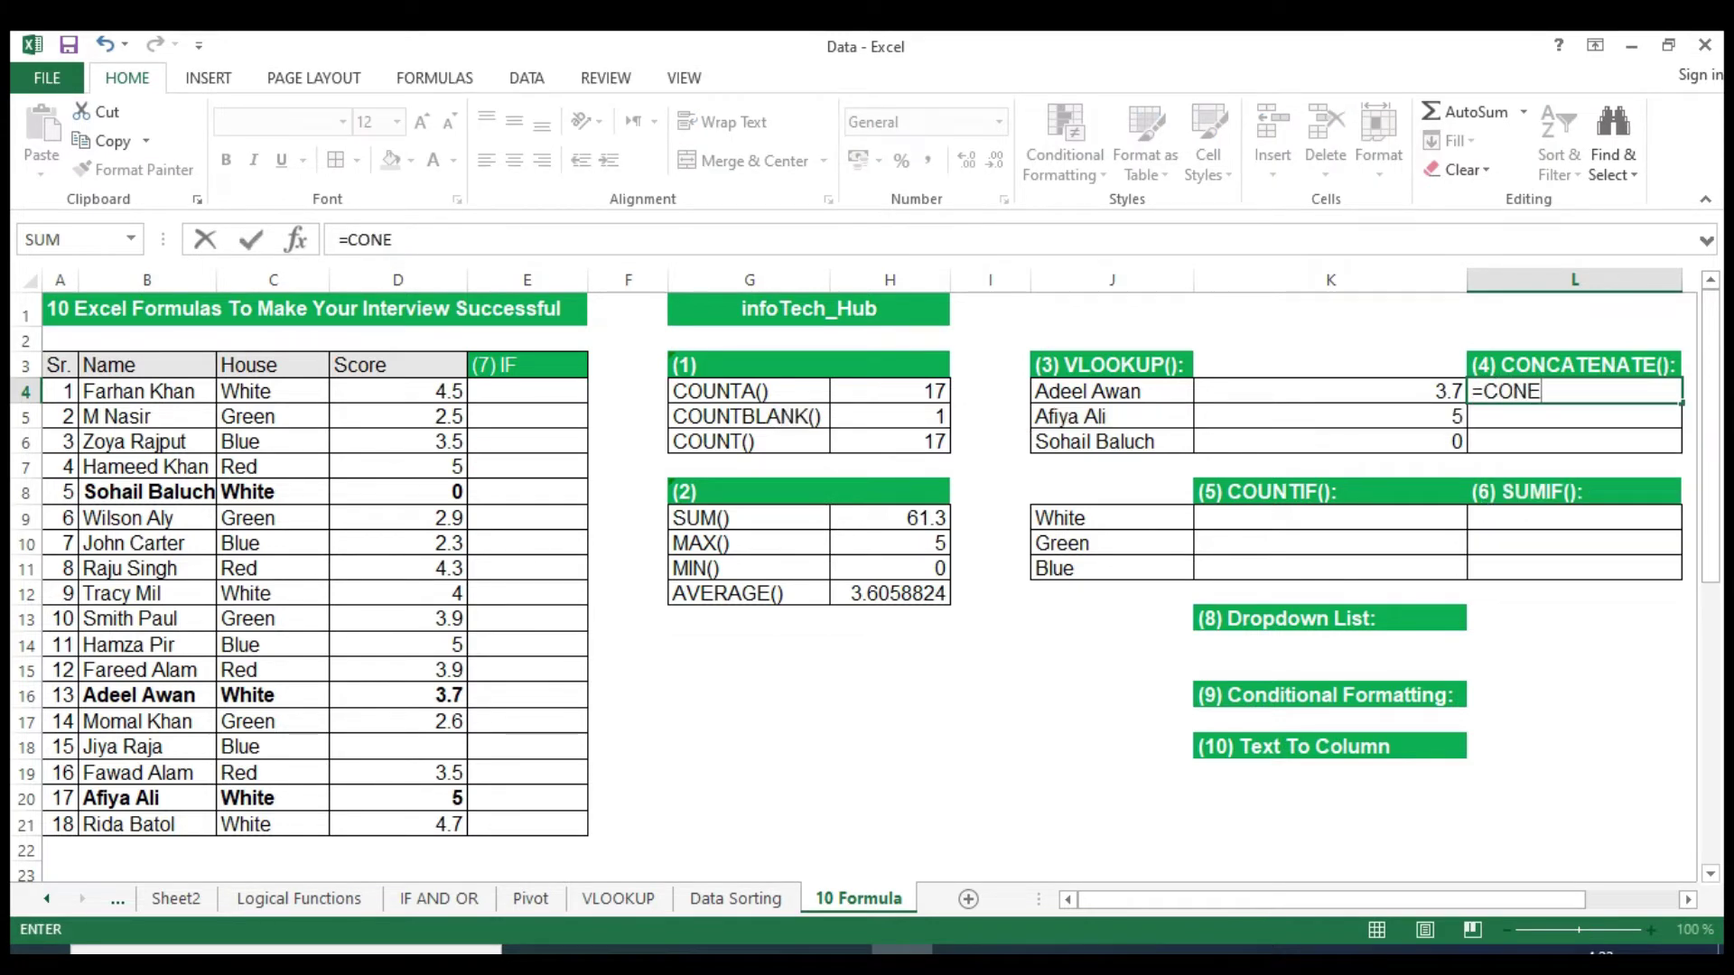
key("BackSpace")
type("CA")
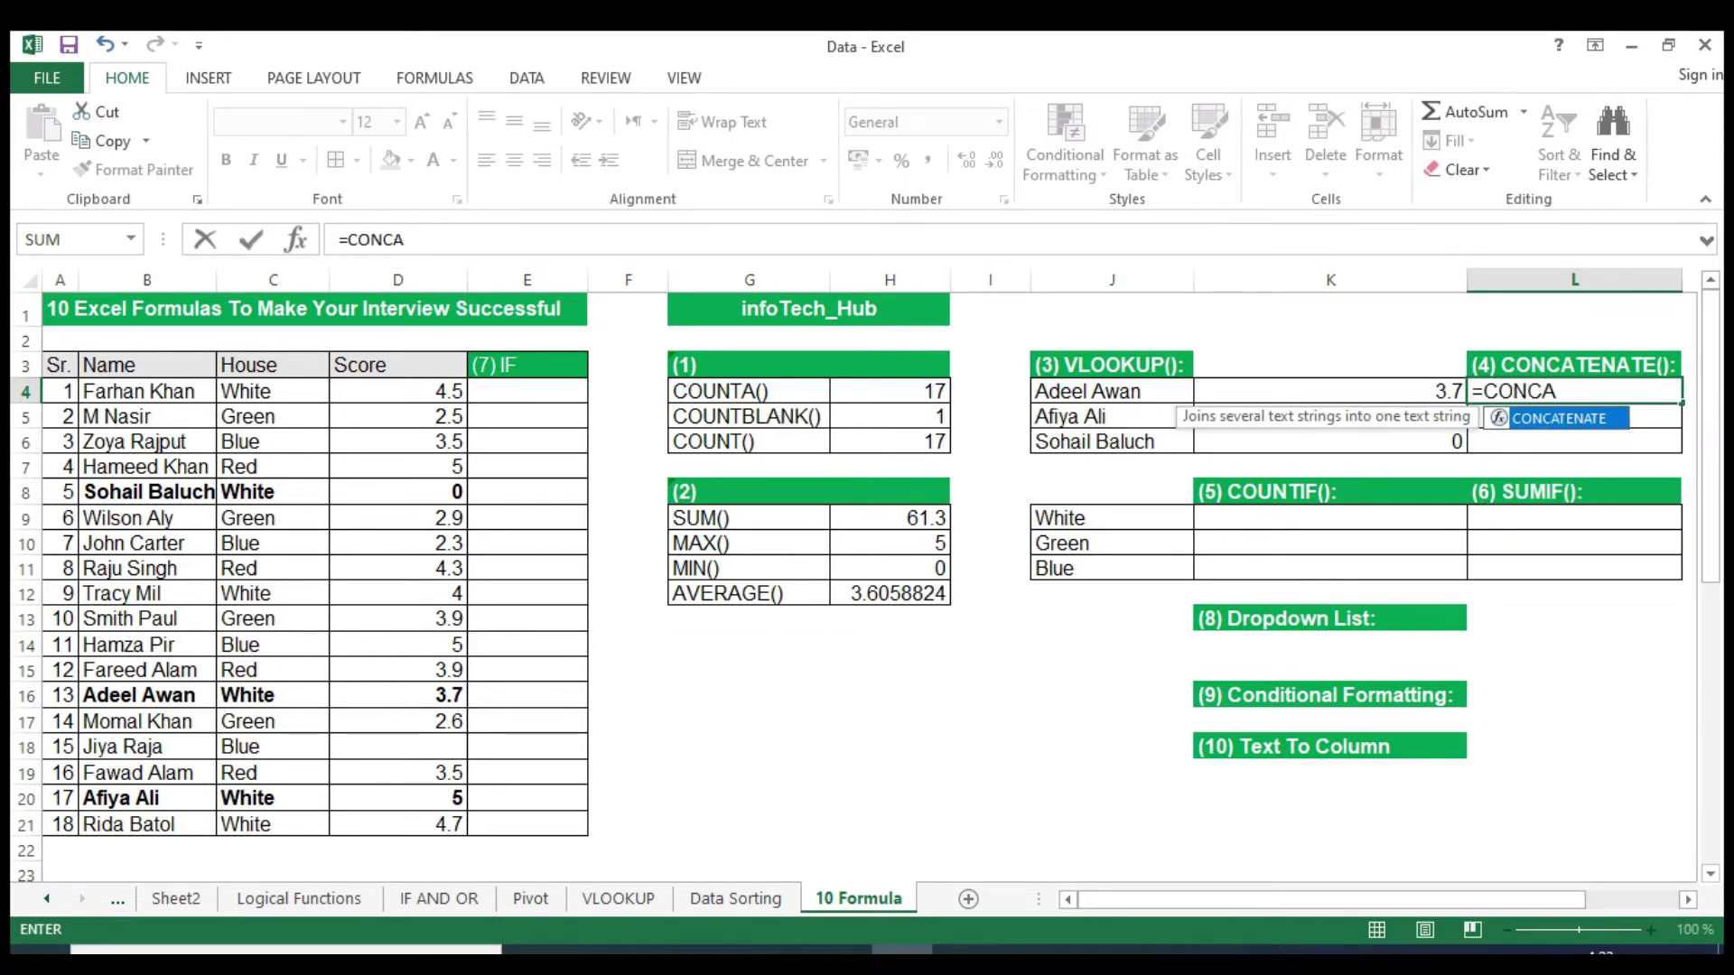
key("Tab")
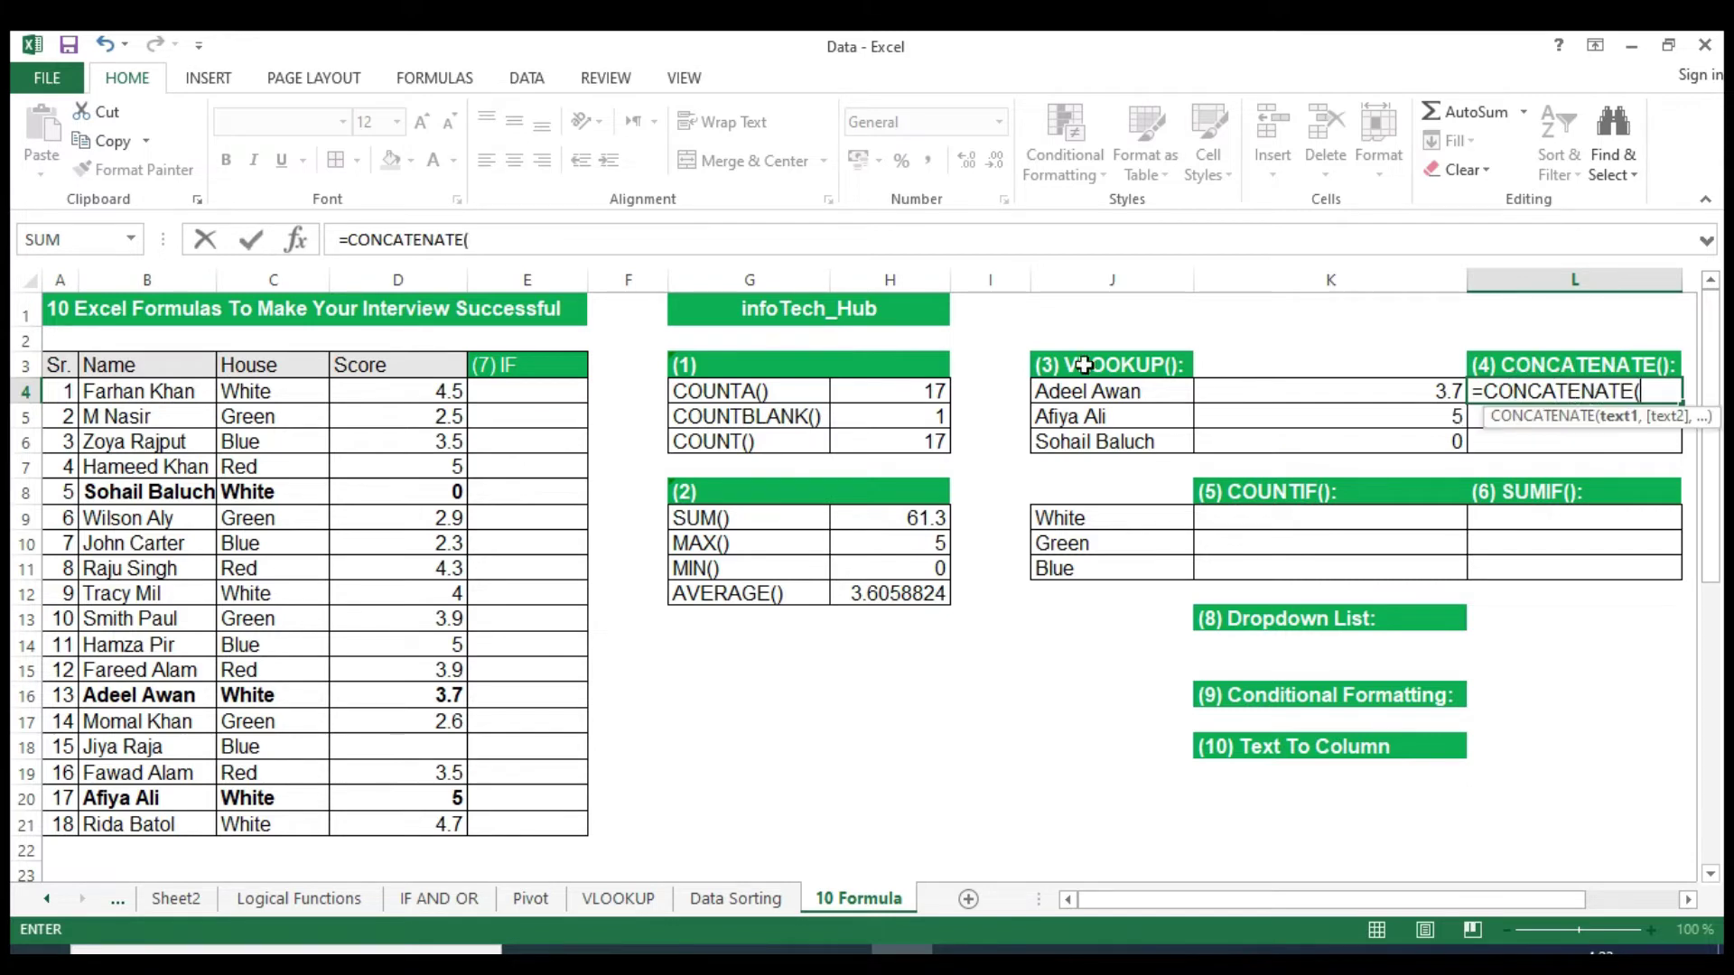
left_click(1103, 395)
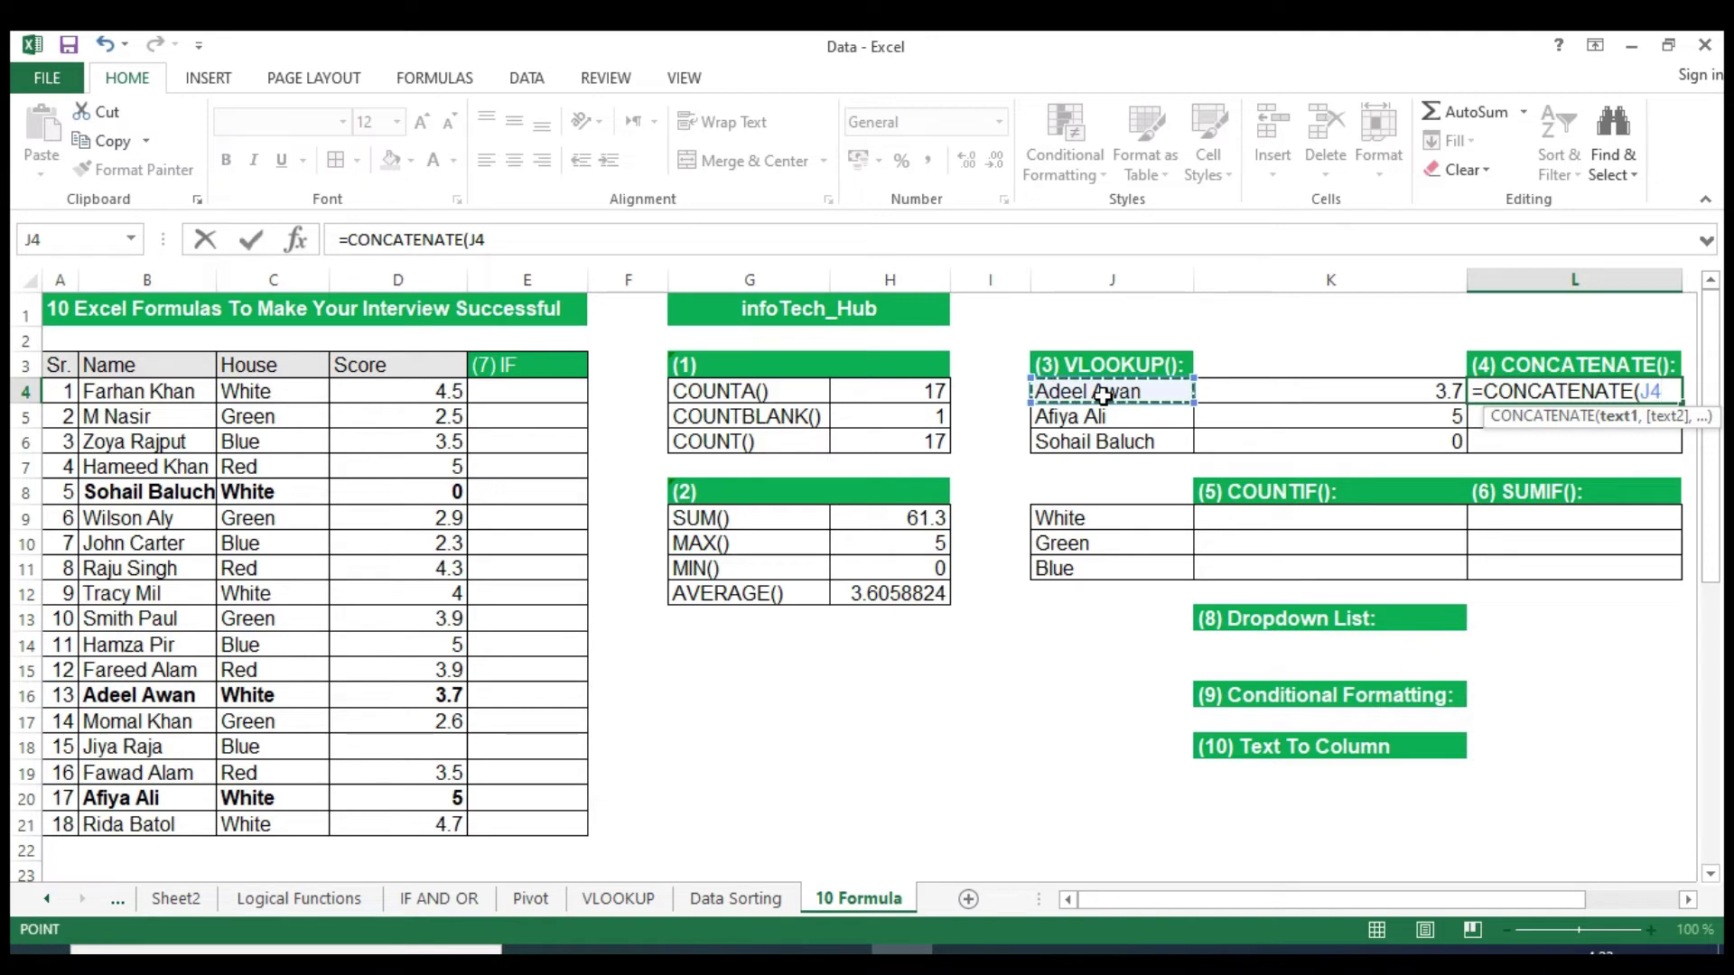
type(",")
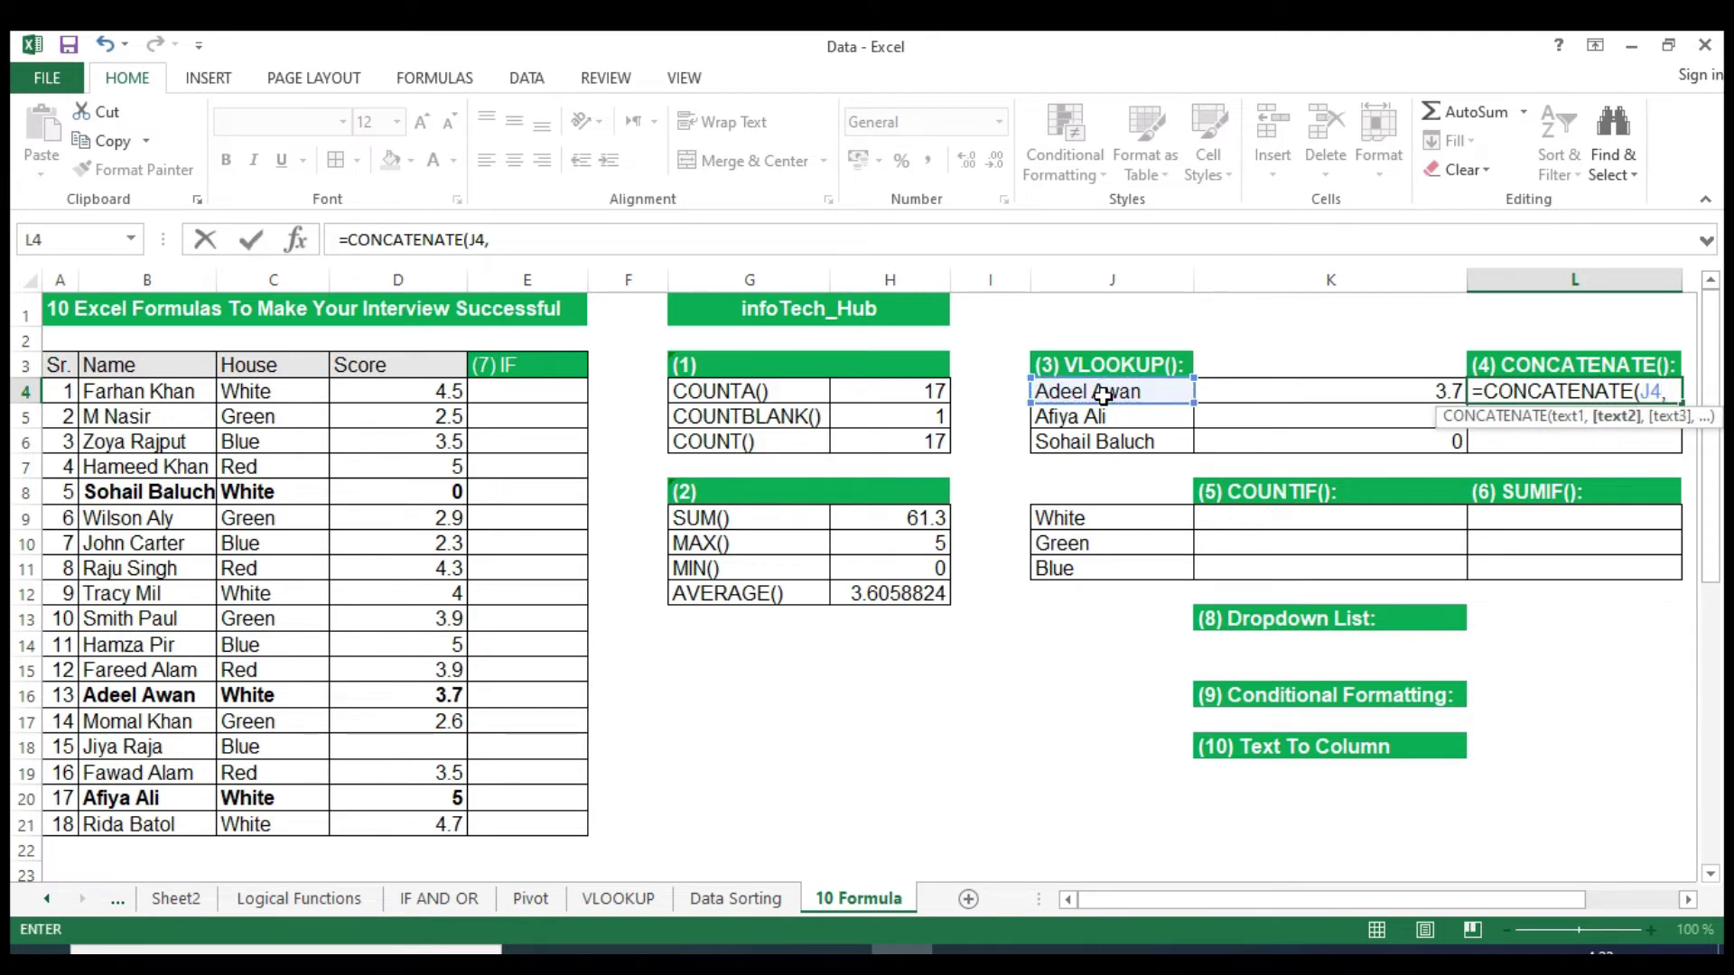
type("\"")
type(" \"")
type(",")
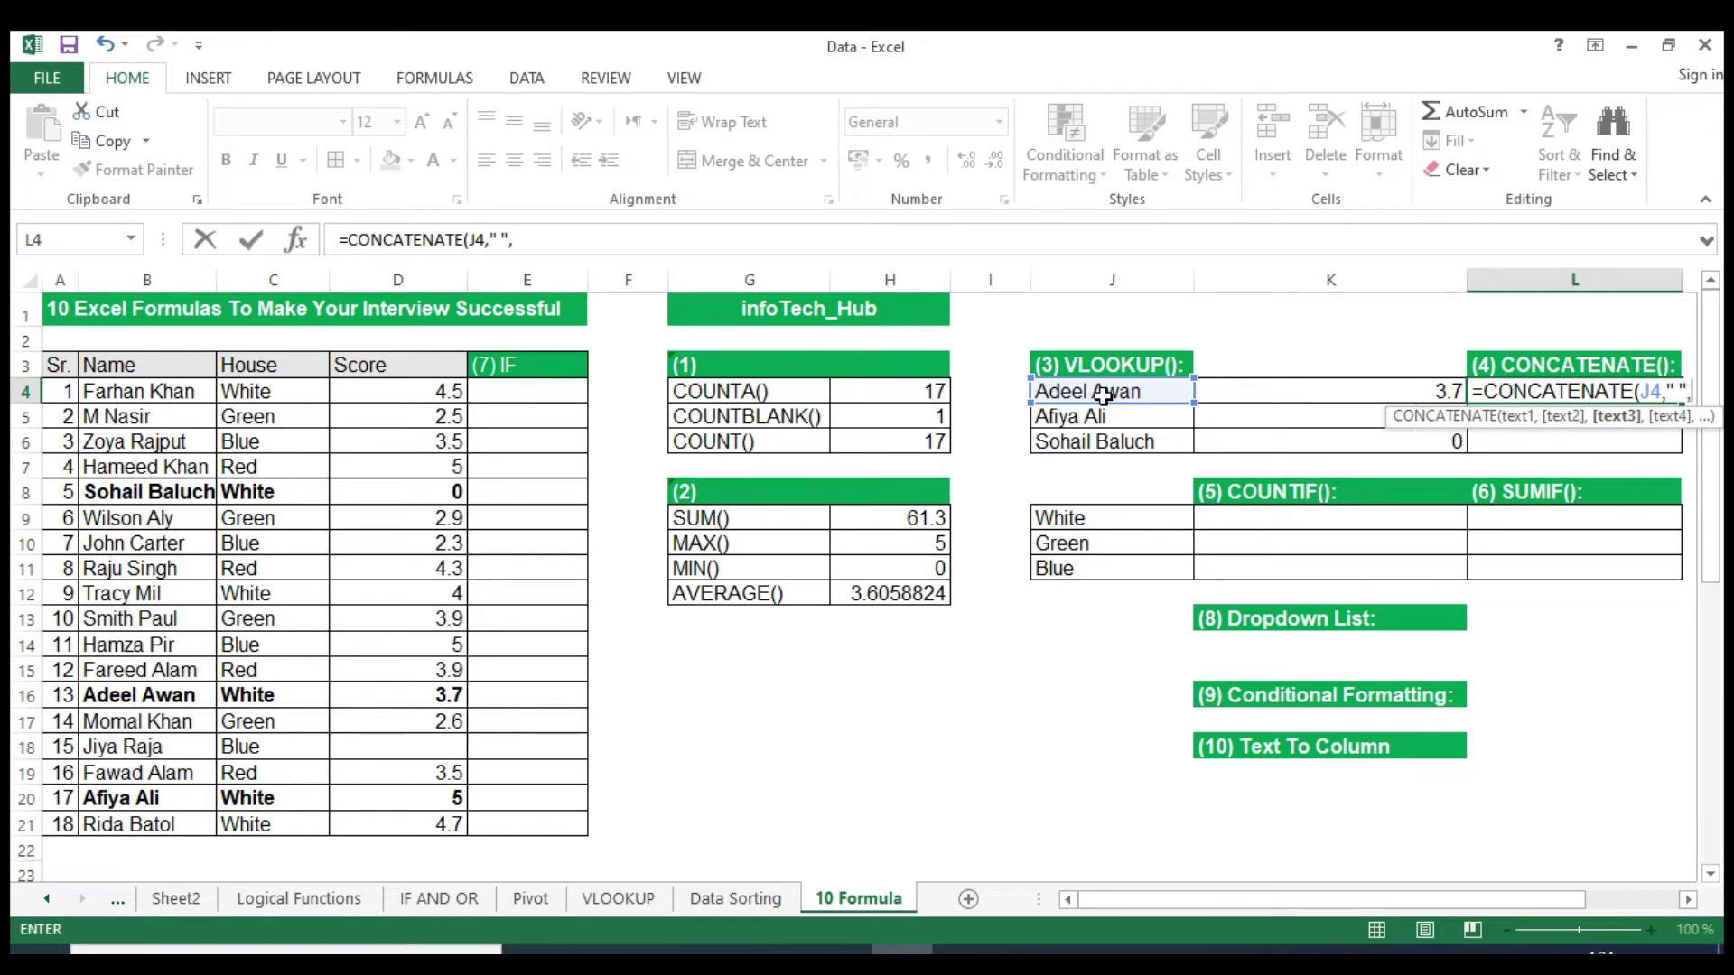
left_click(1274, 396)
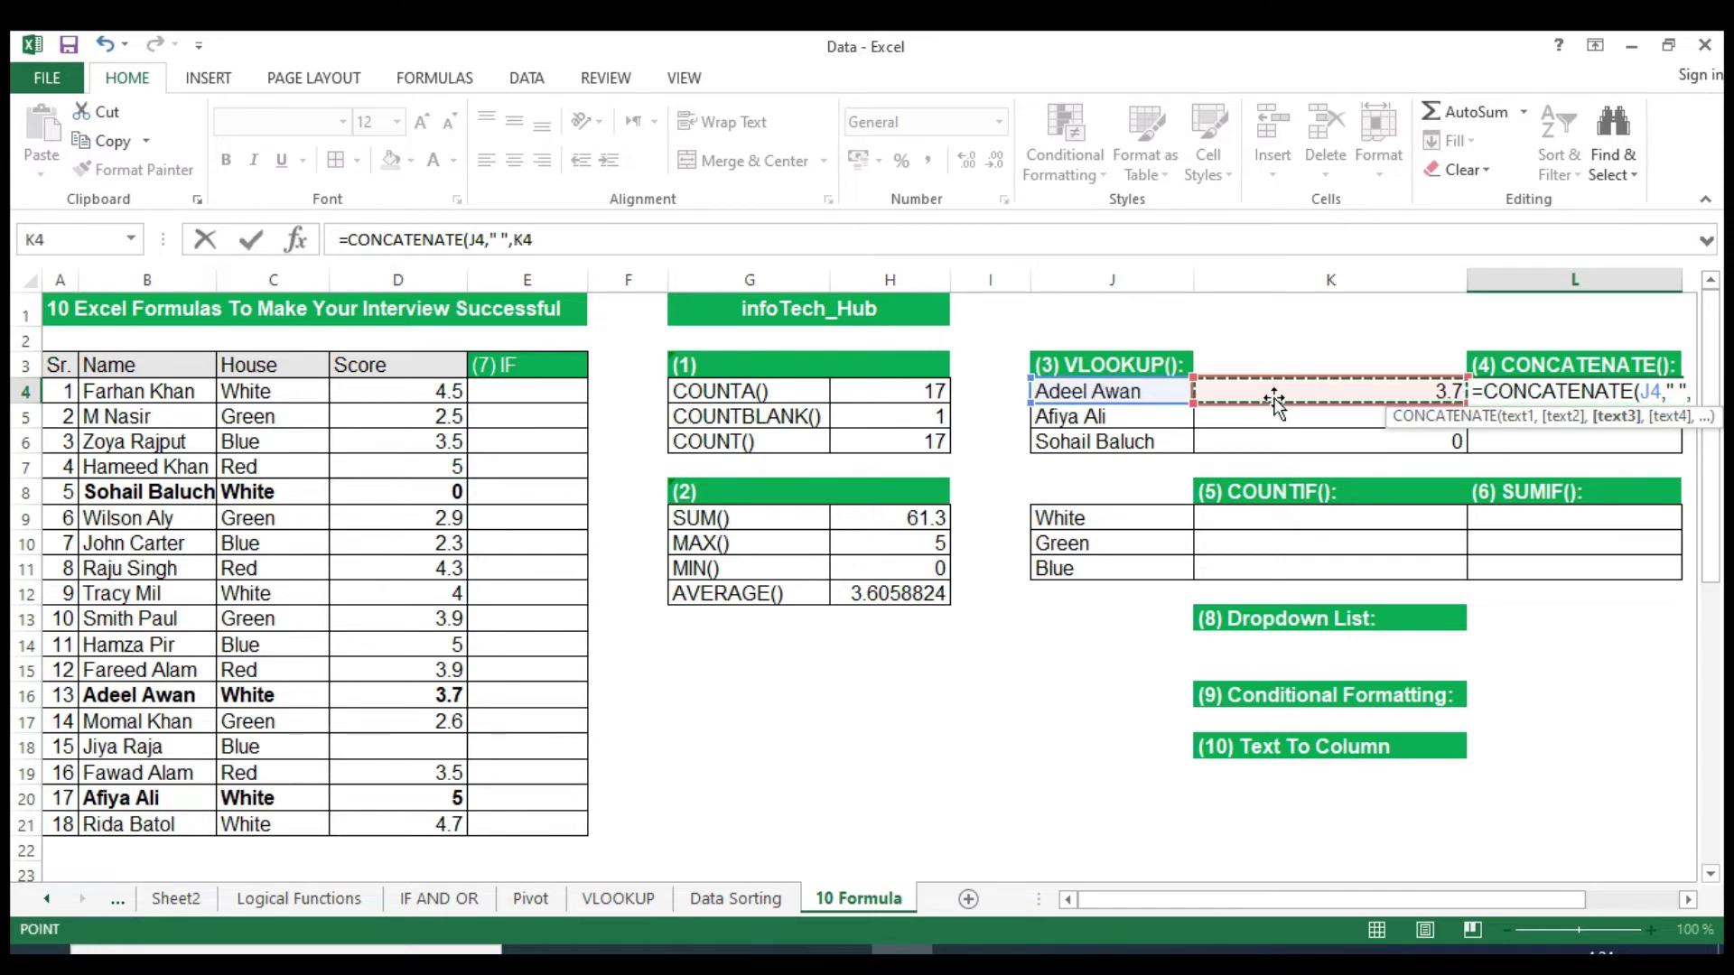
type(")")
key("Return")
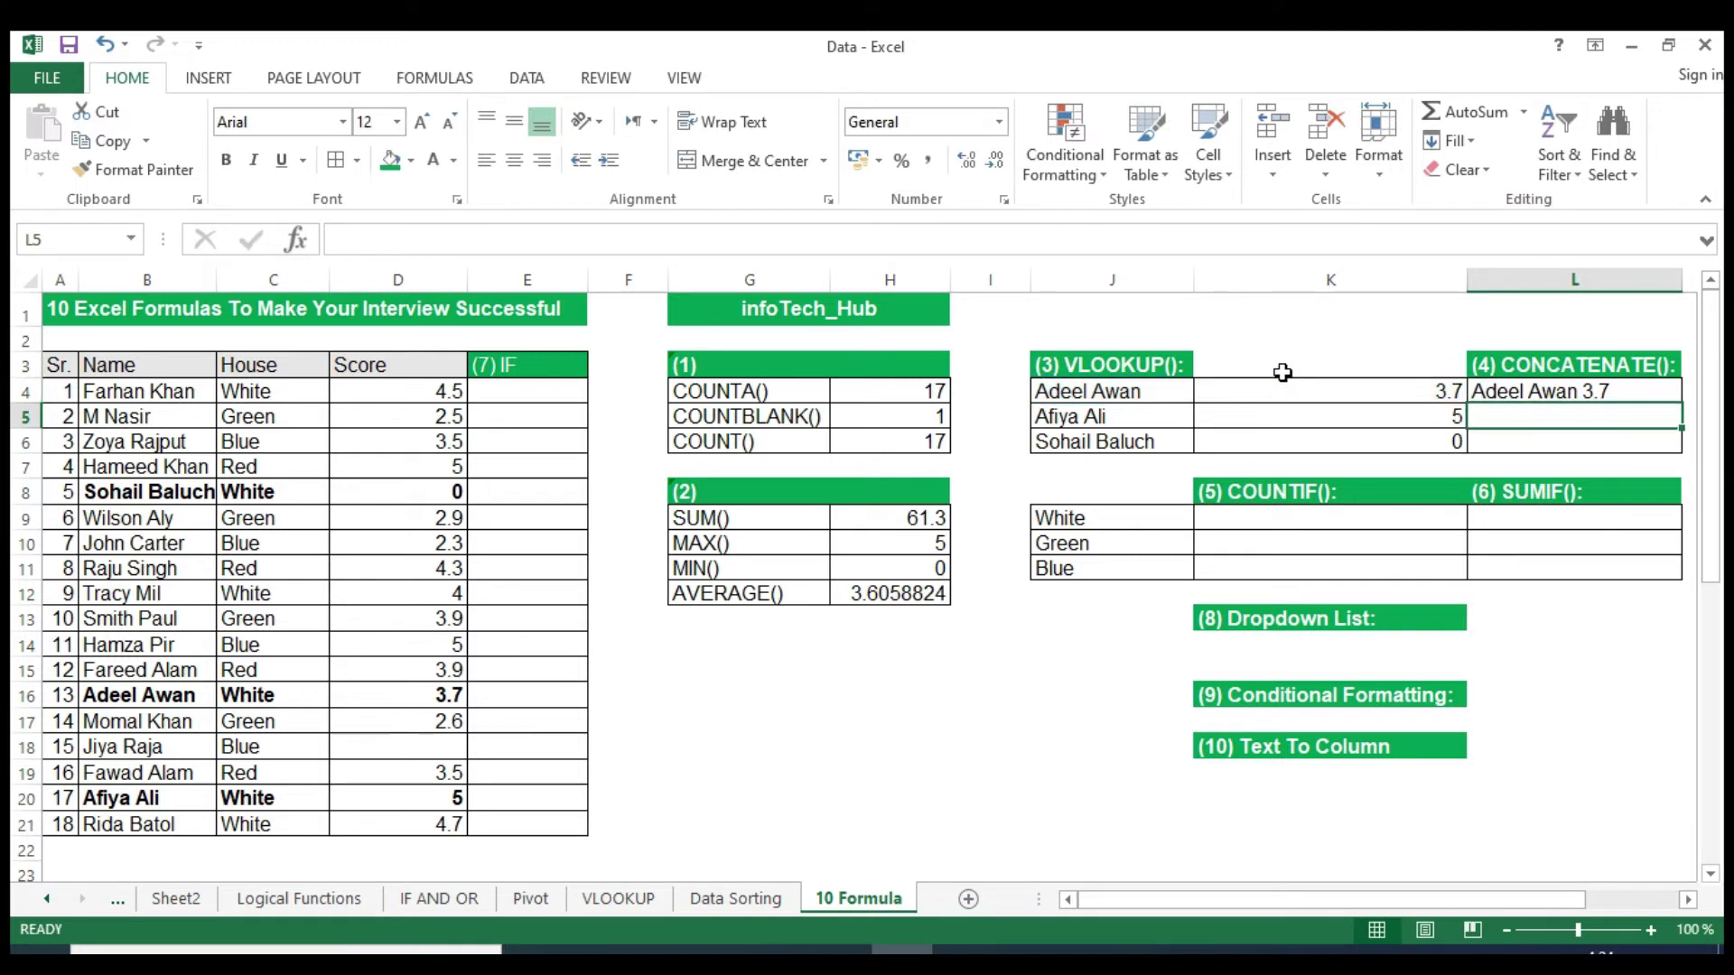
left_click(1599, 390)
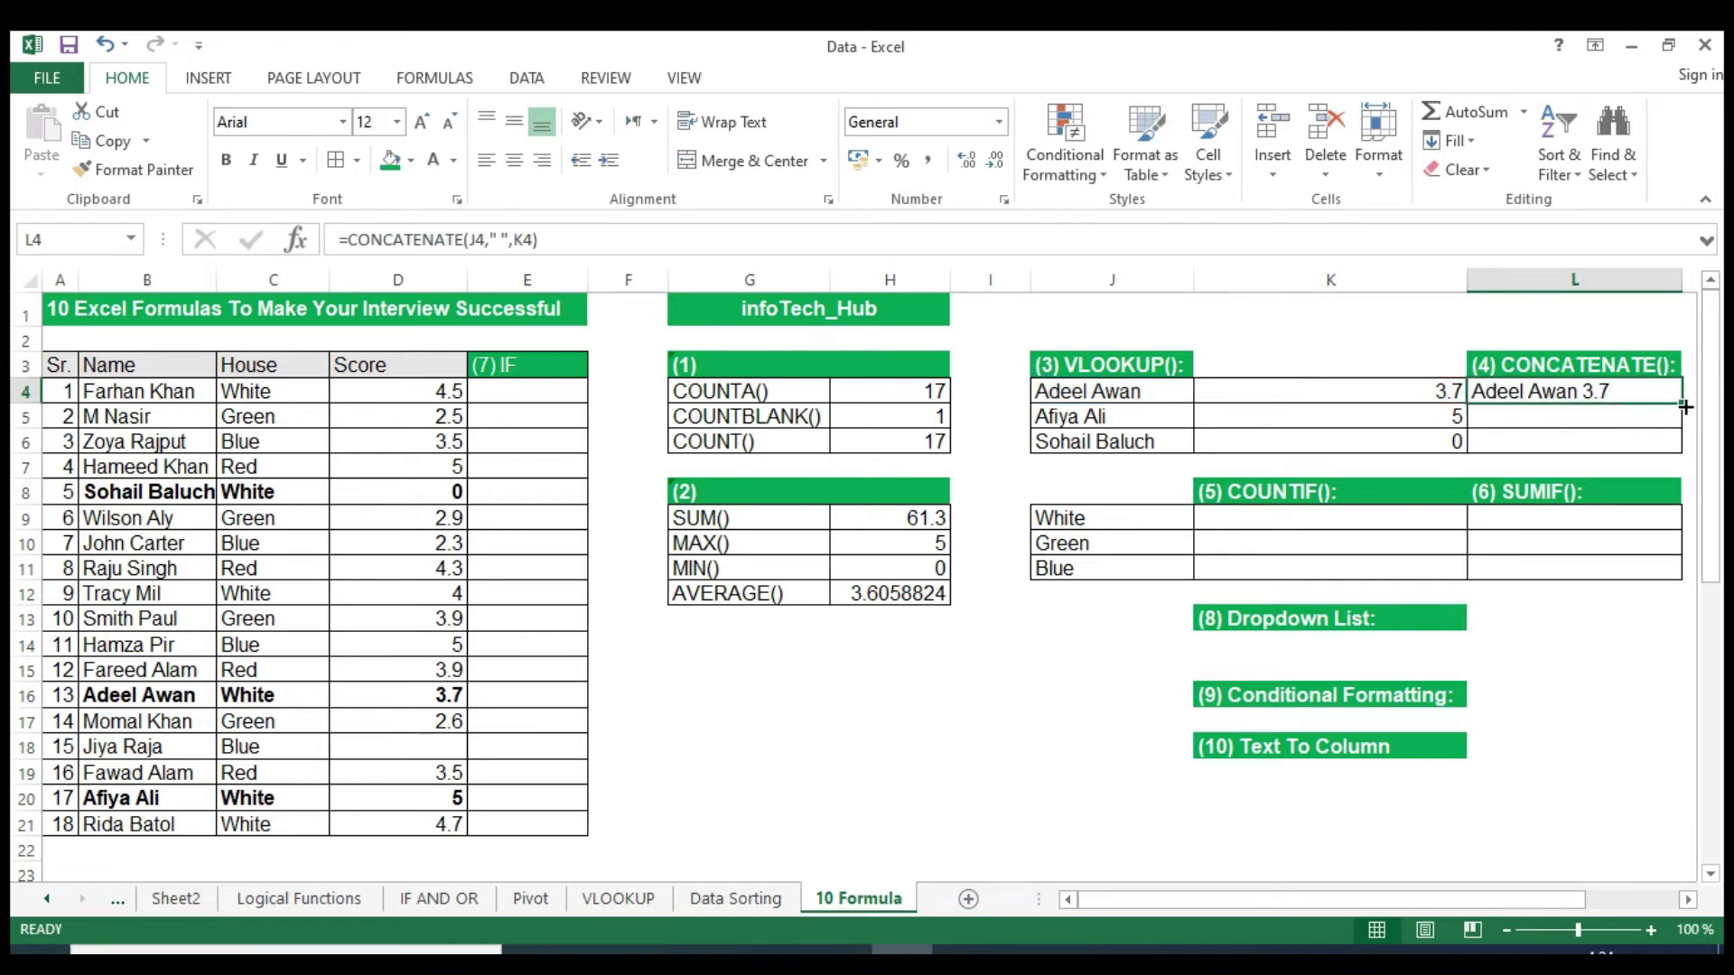
left_click_drag(1682, 406, 1684, 448)
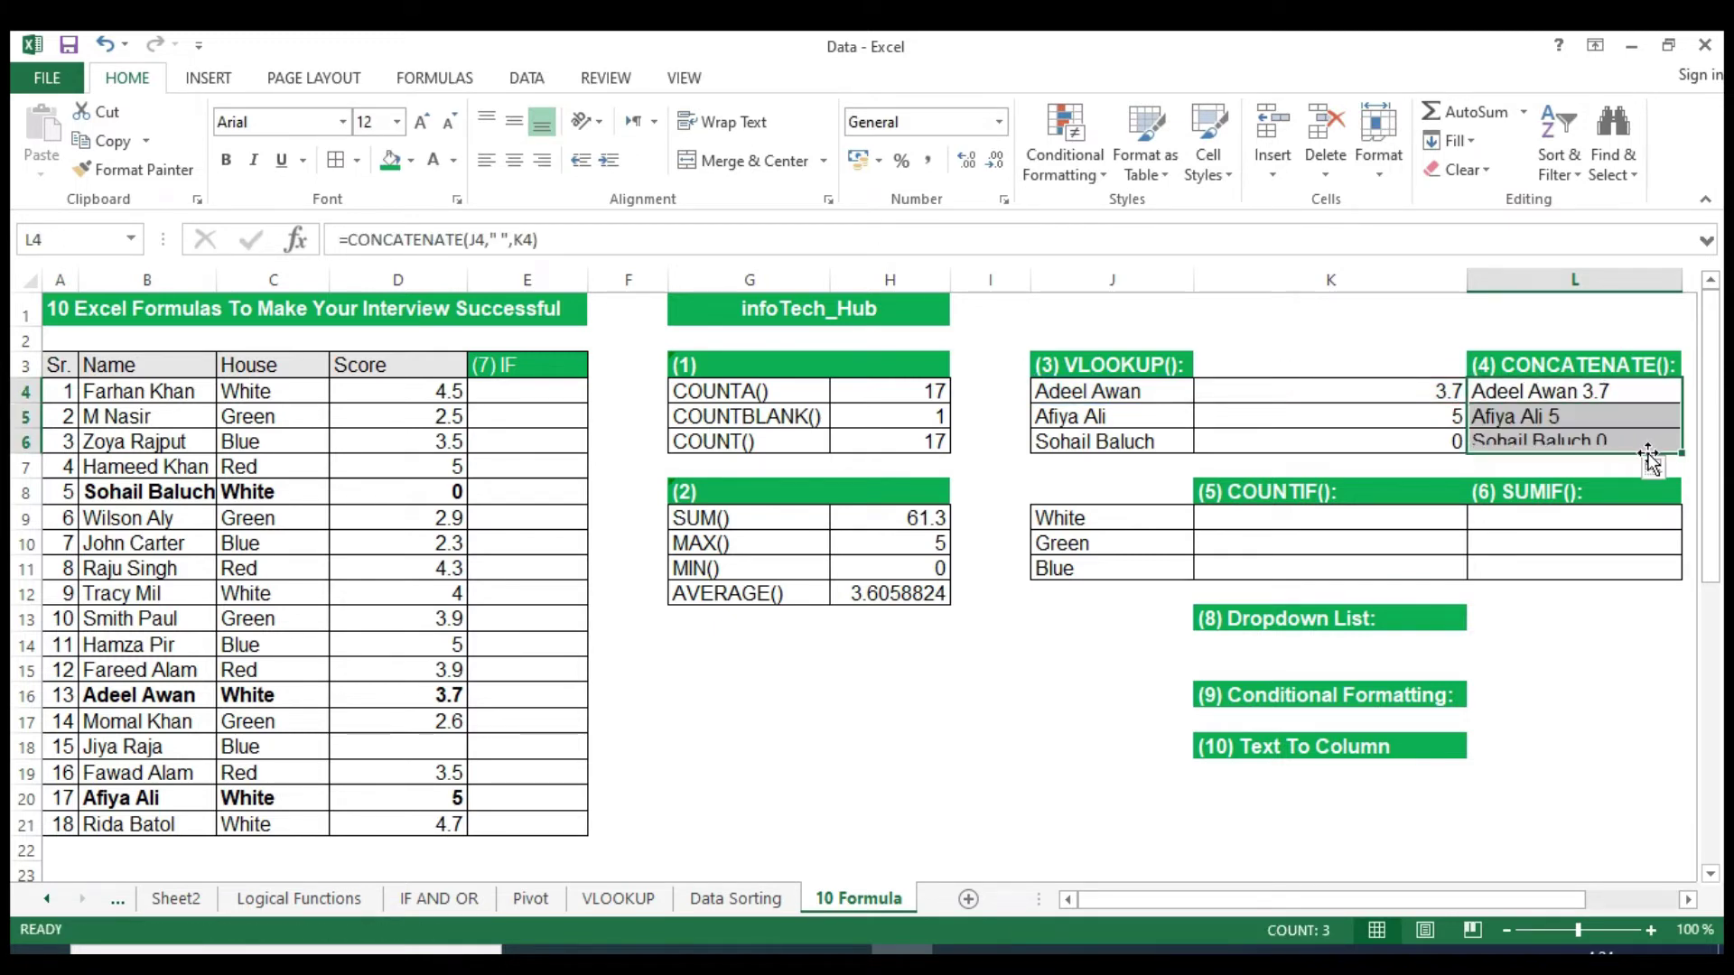
left_click(1602, 442)
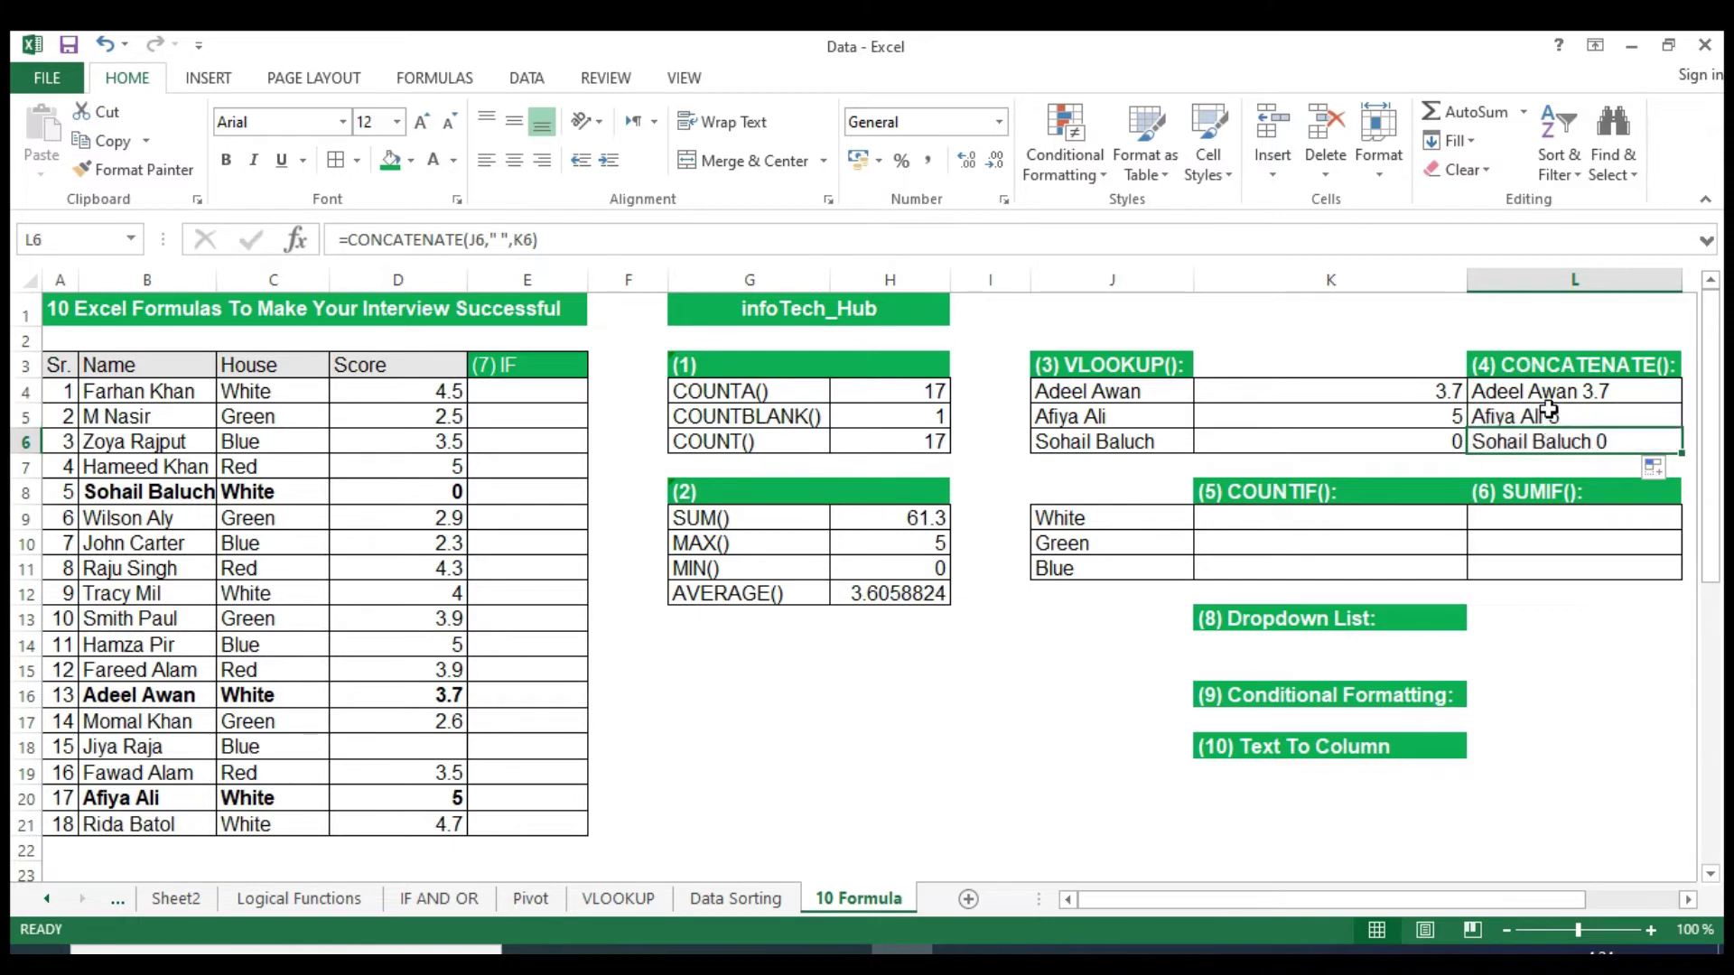
left_click_drag(1548, 397, 1547, 446)
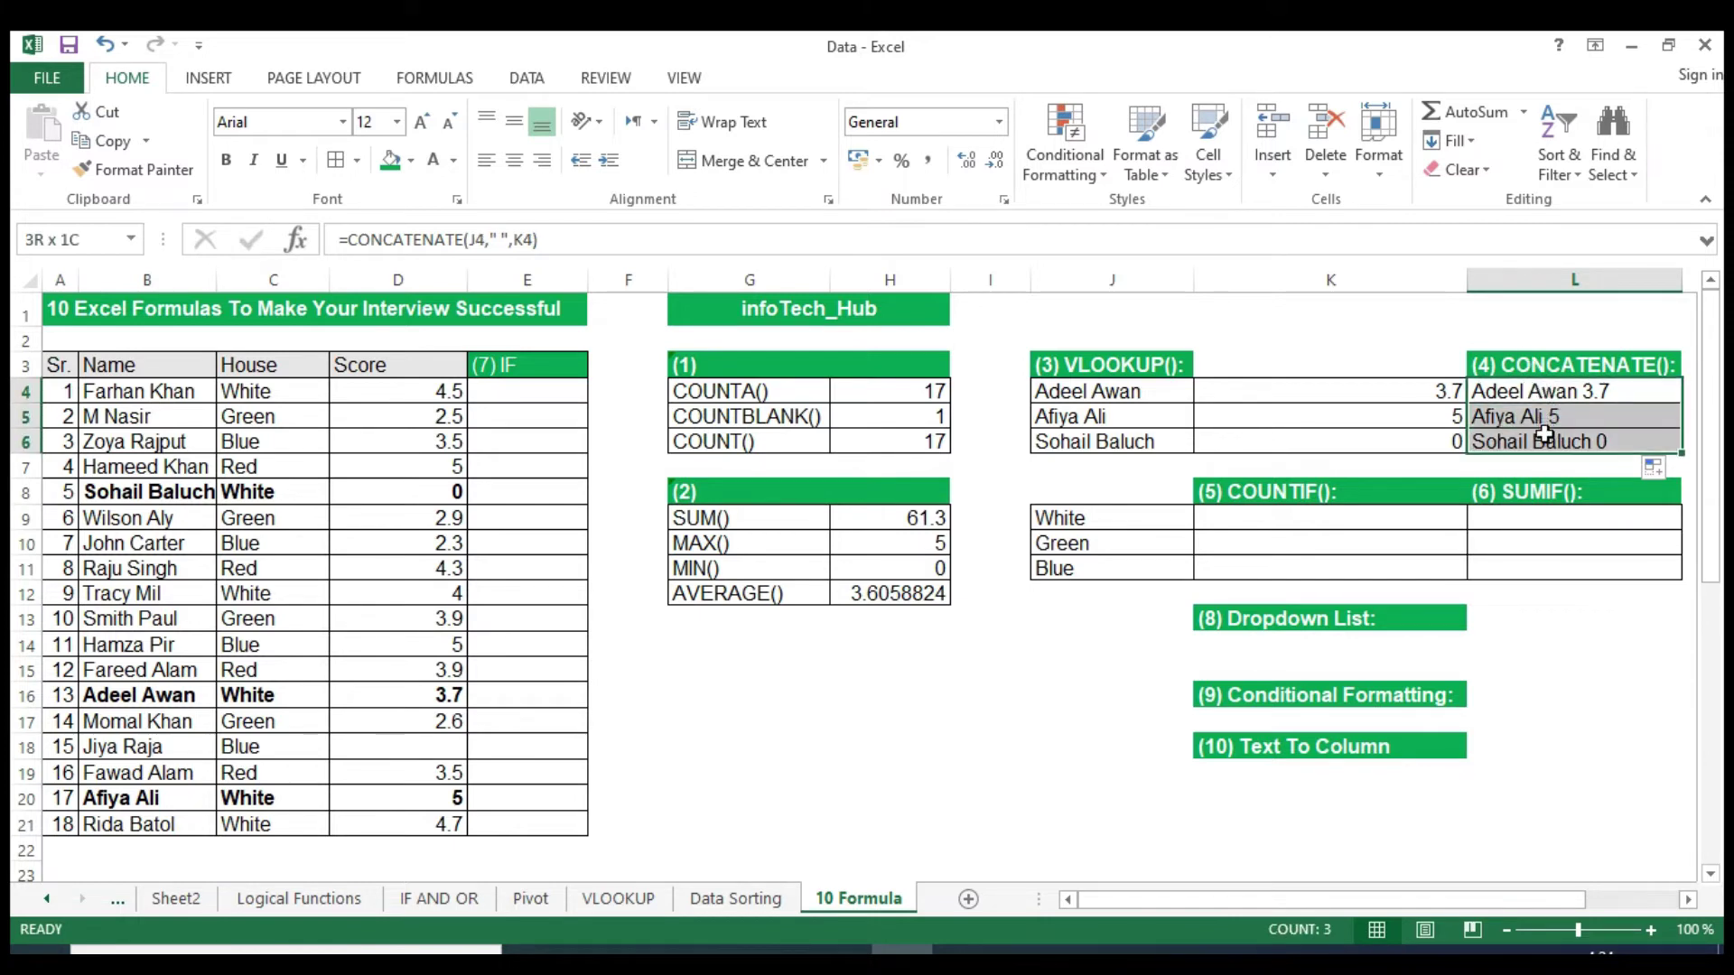
left_click(1547, 448)
left_click(1541, 388)
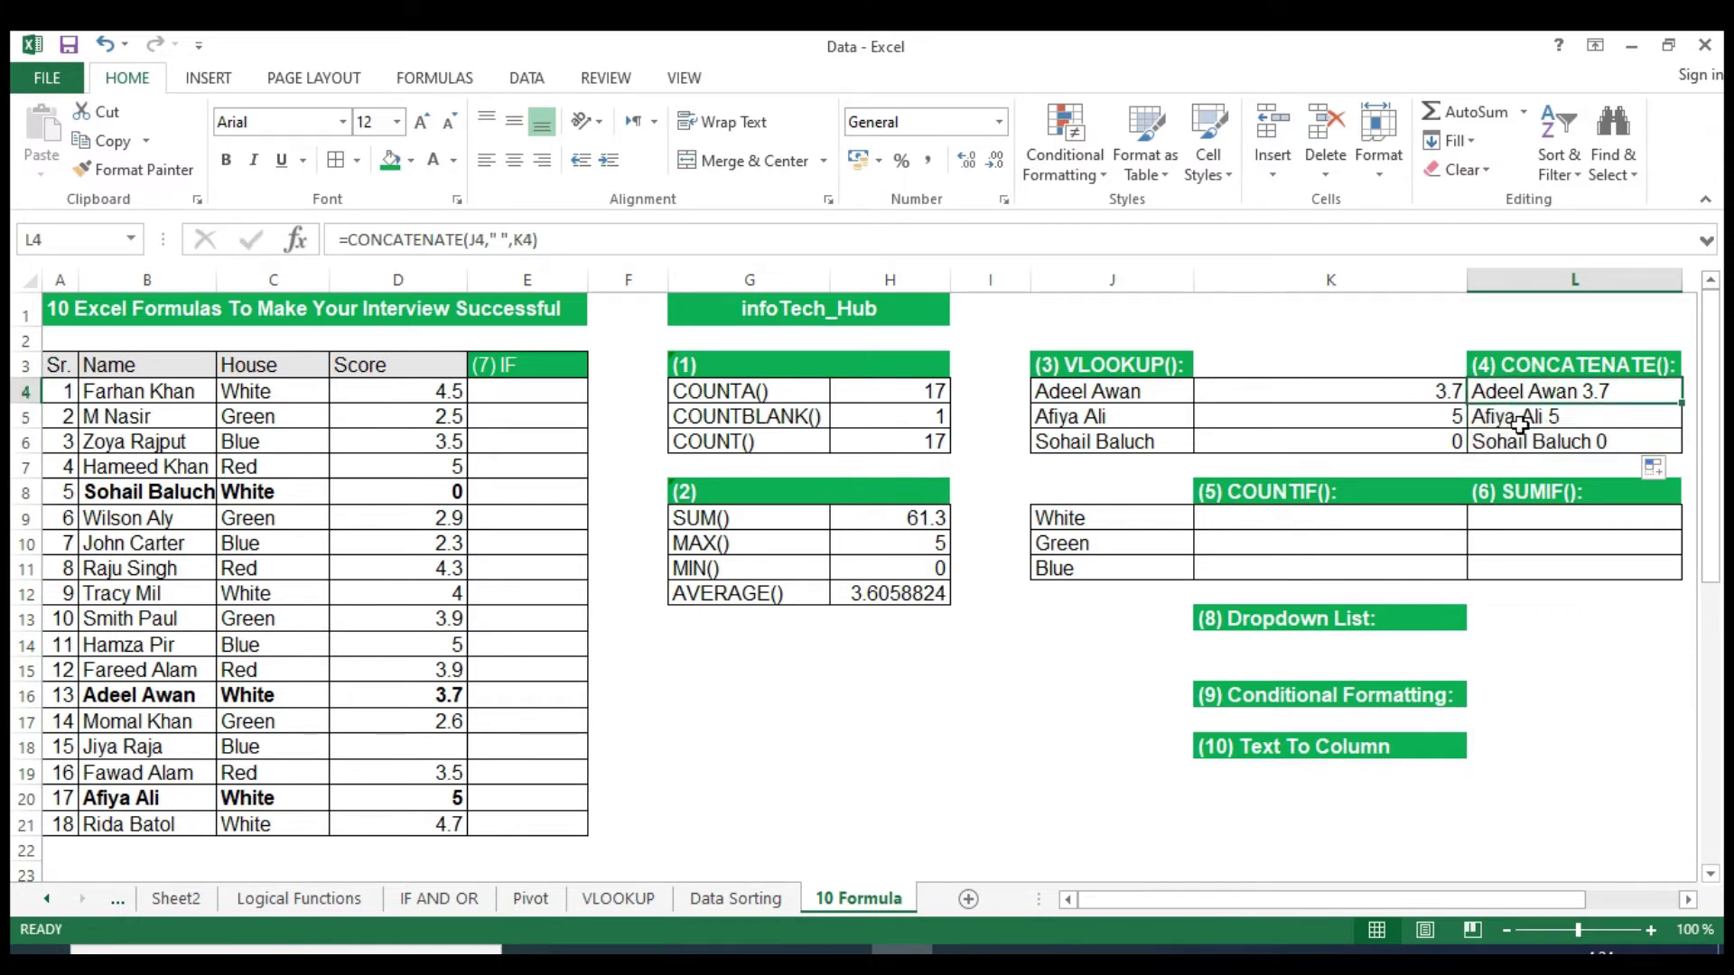
left_click(1529, 418)
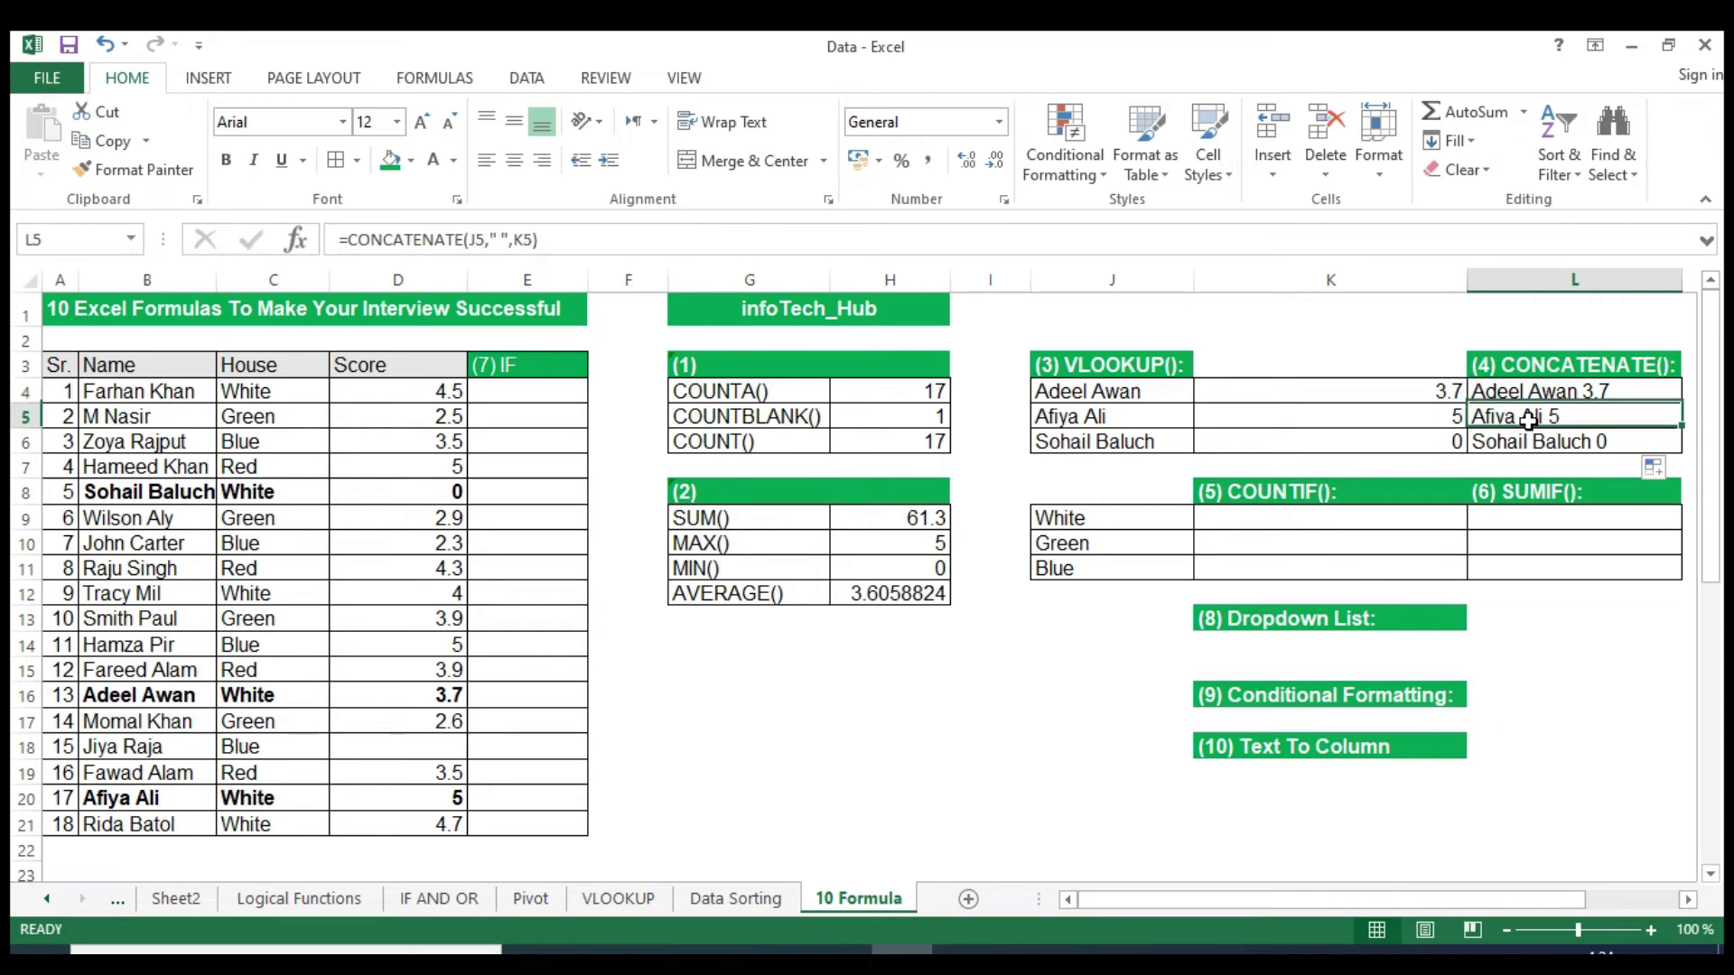
Enter =COUNTIF($C$4:$C$21,J9) in K9 to count White houses.
left_click(1252, 526)
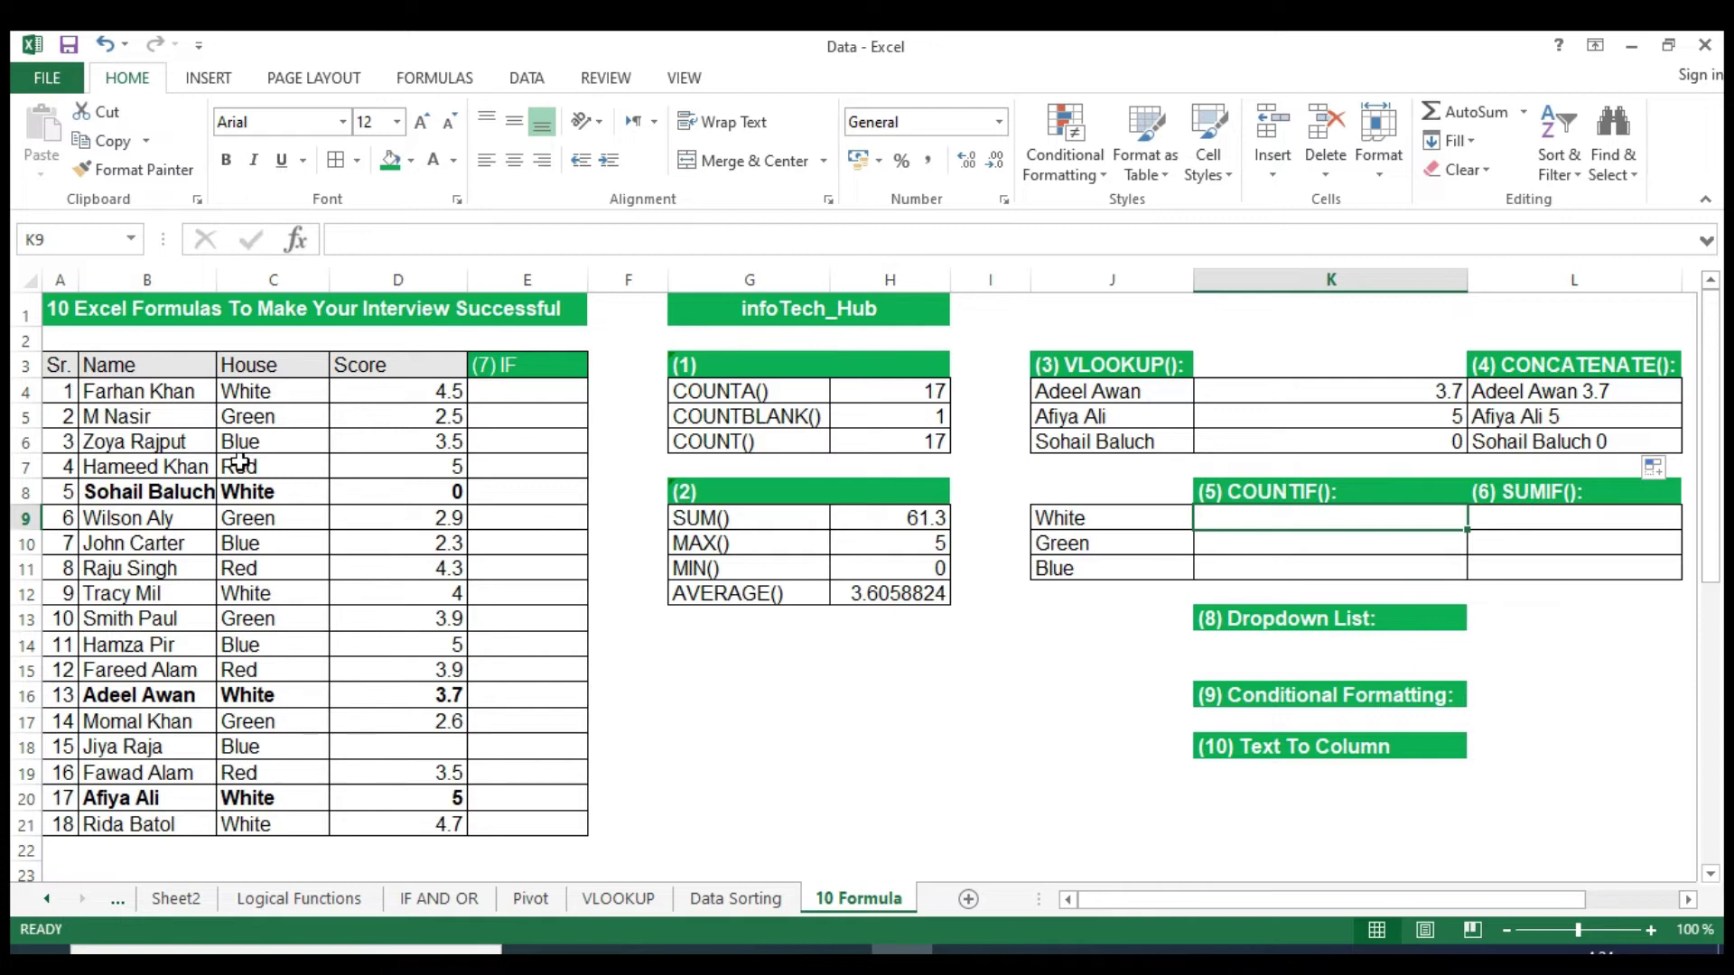
type("=")
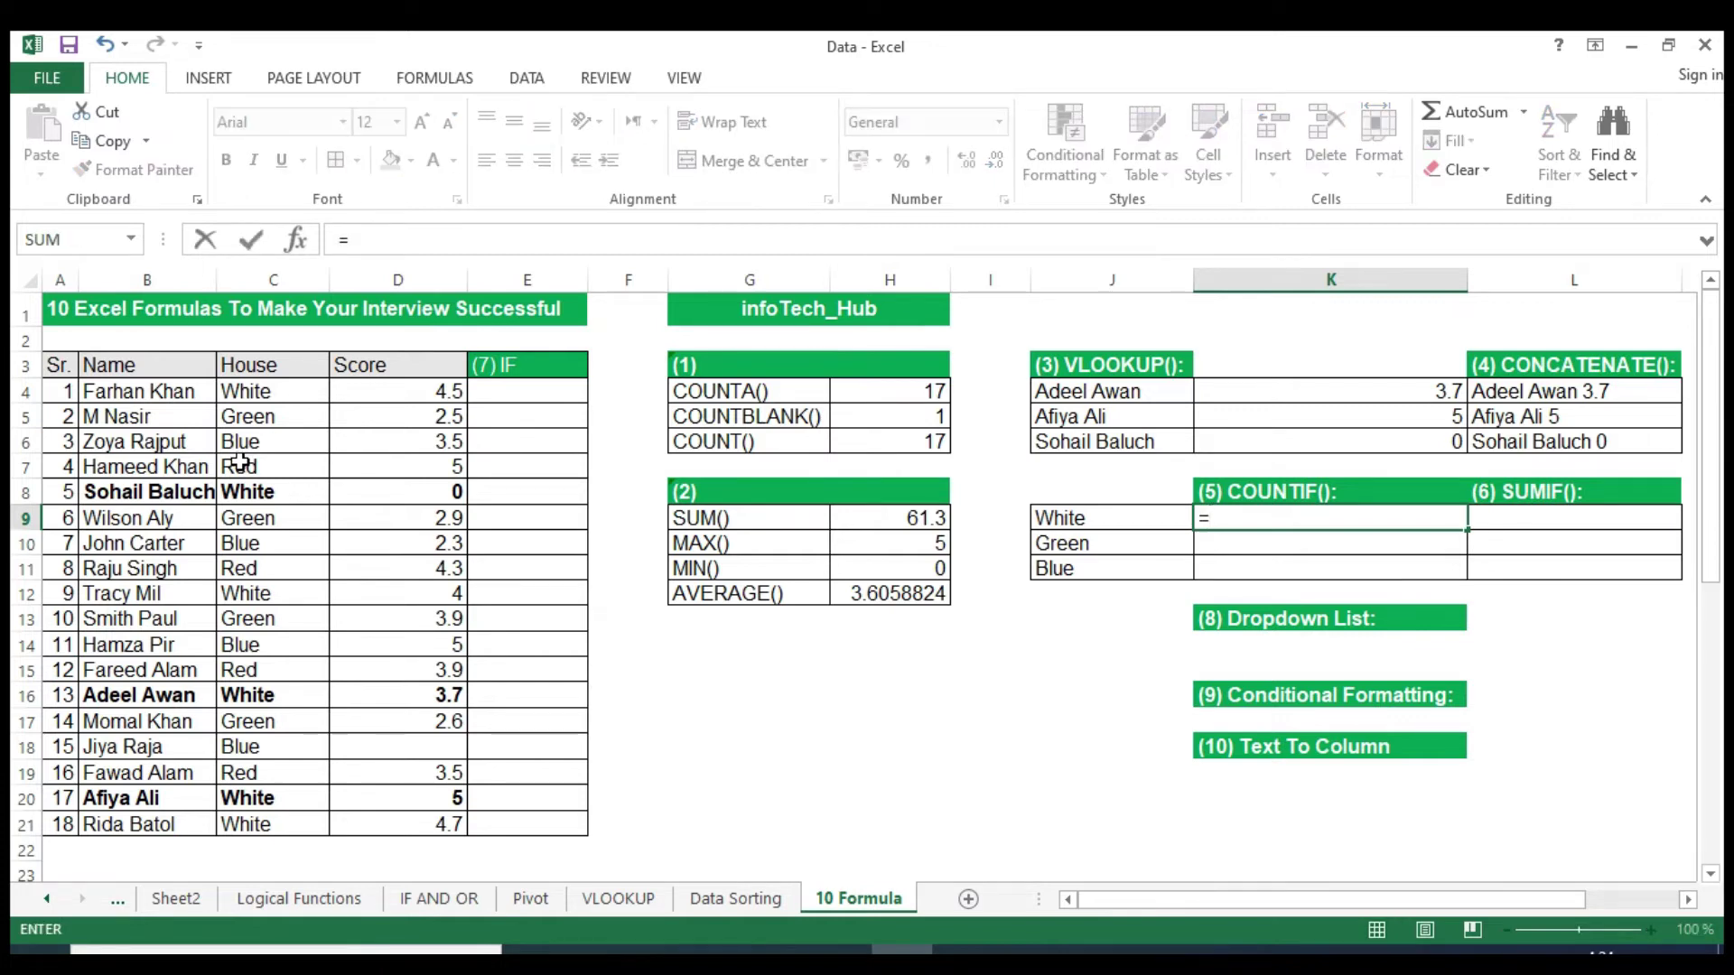
type("COUNT")
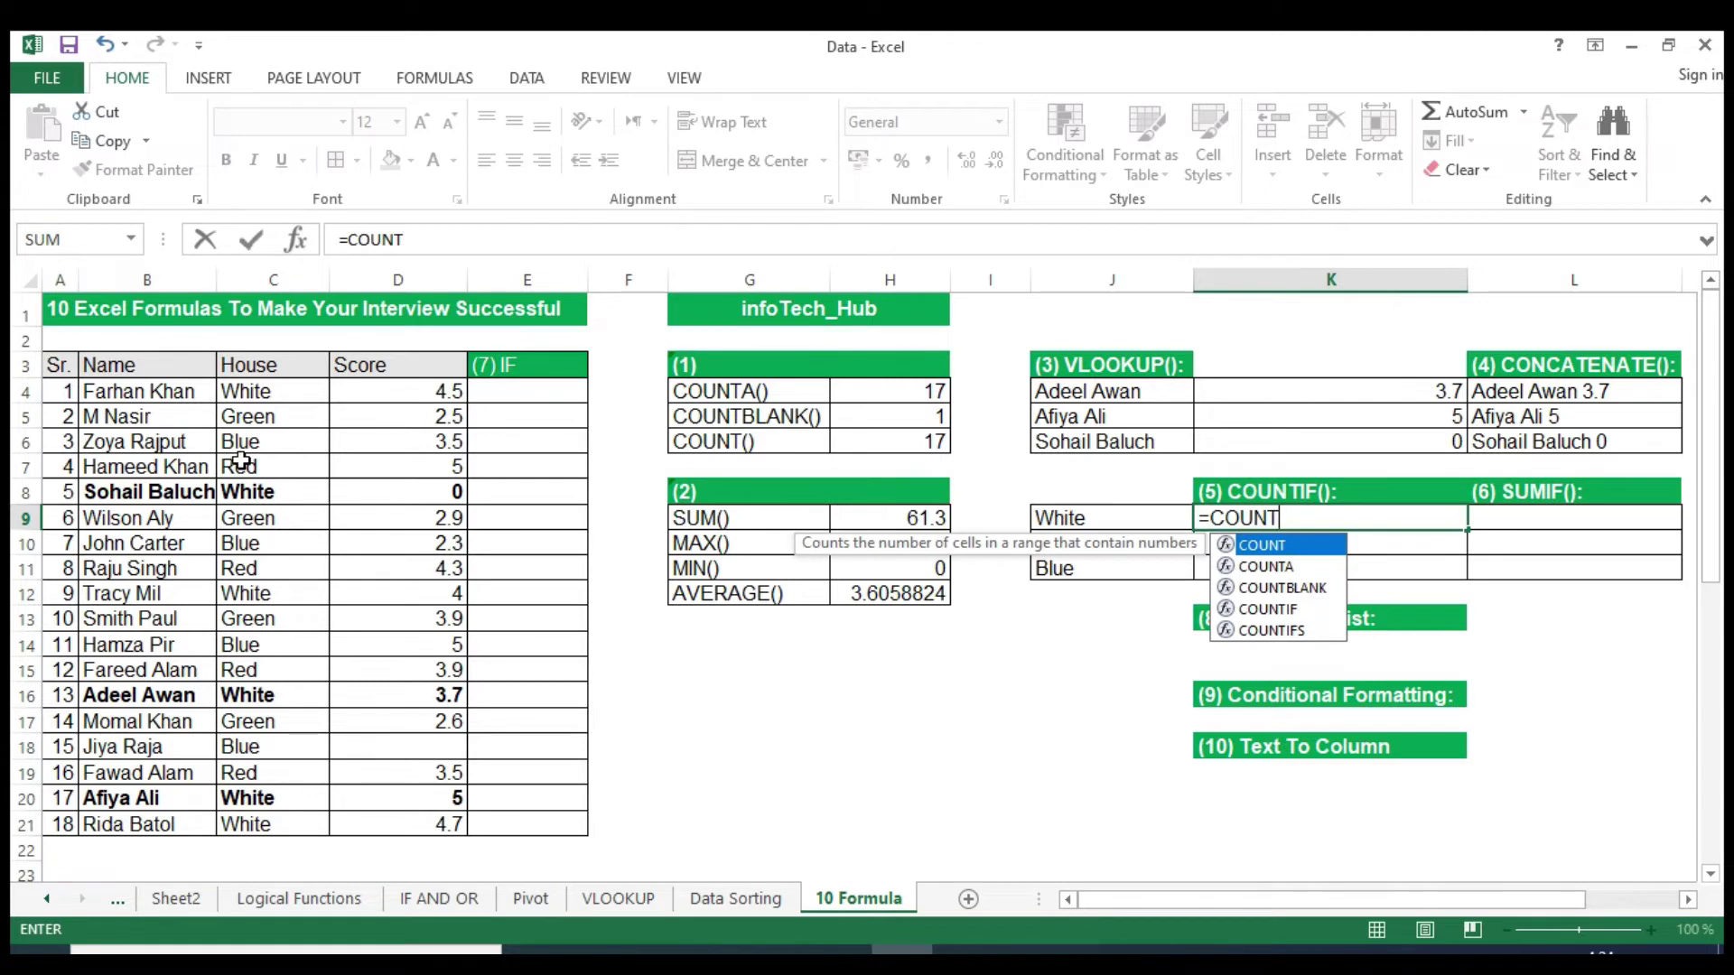
key("Down")
key("Down")
key("Down")
key("Tab")
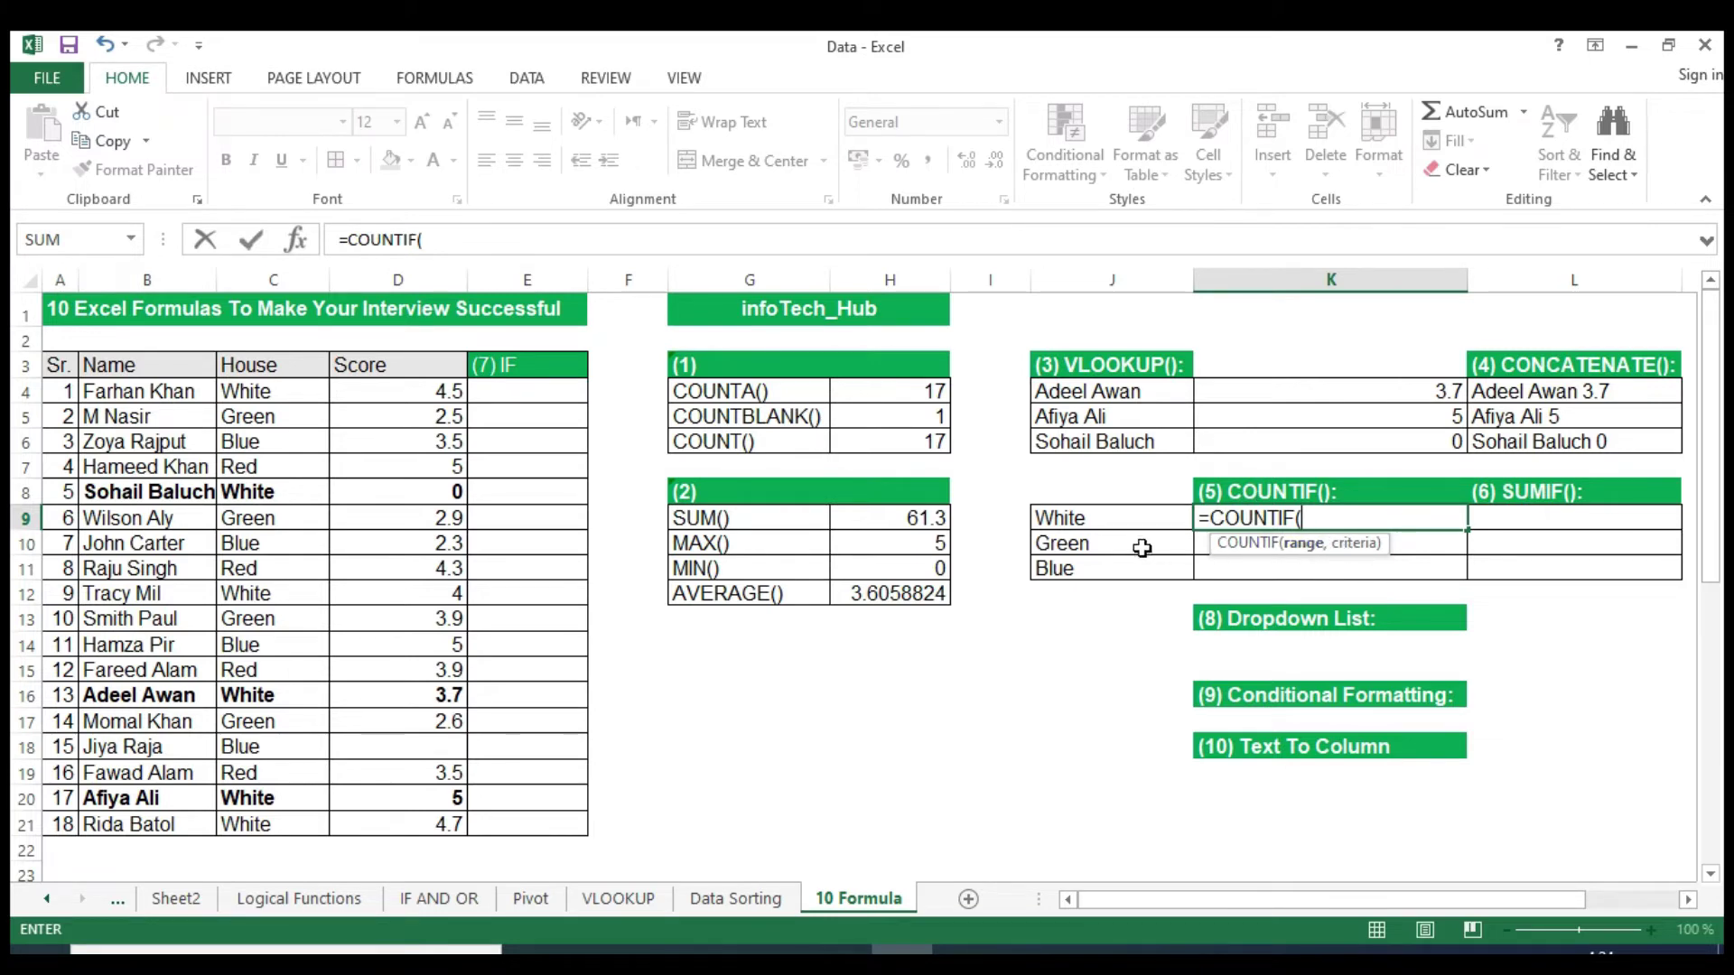
left_click(290, 396)
left_click_drag(290, 395, 290, 810)
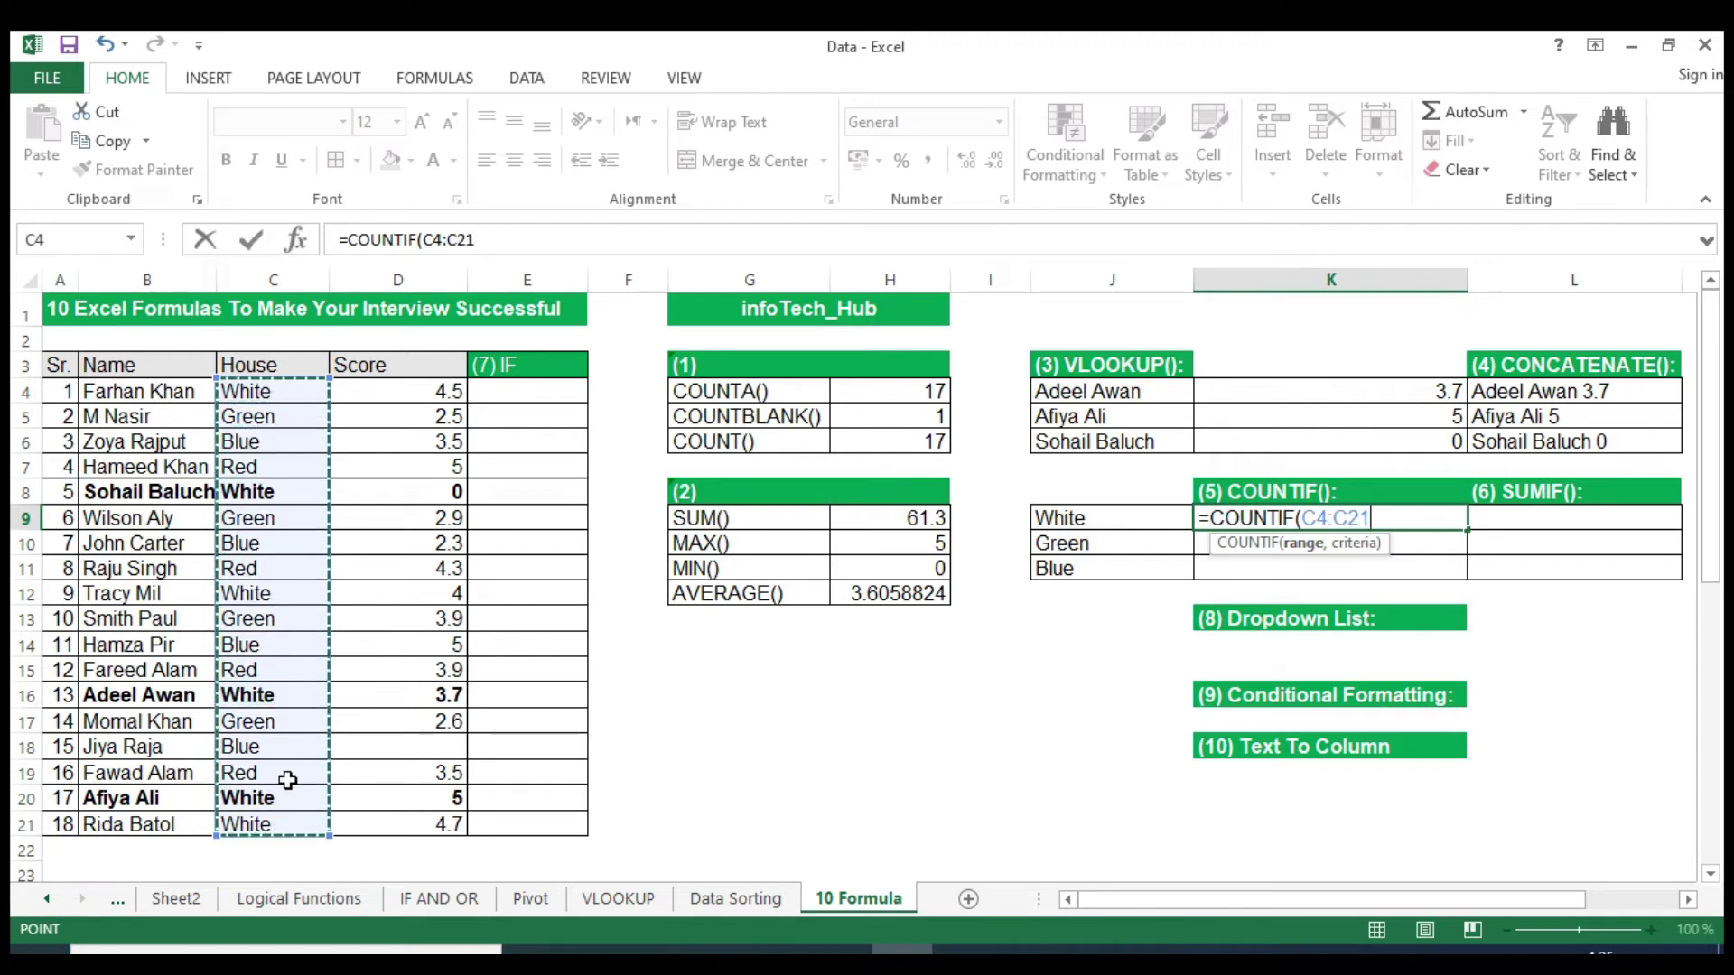
key("F4")
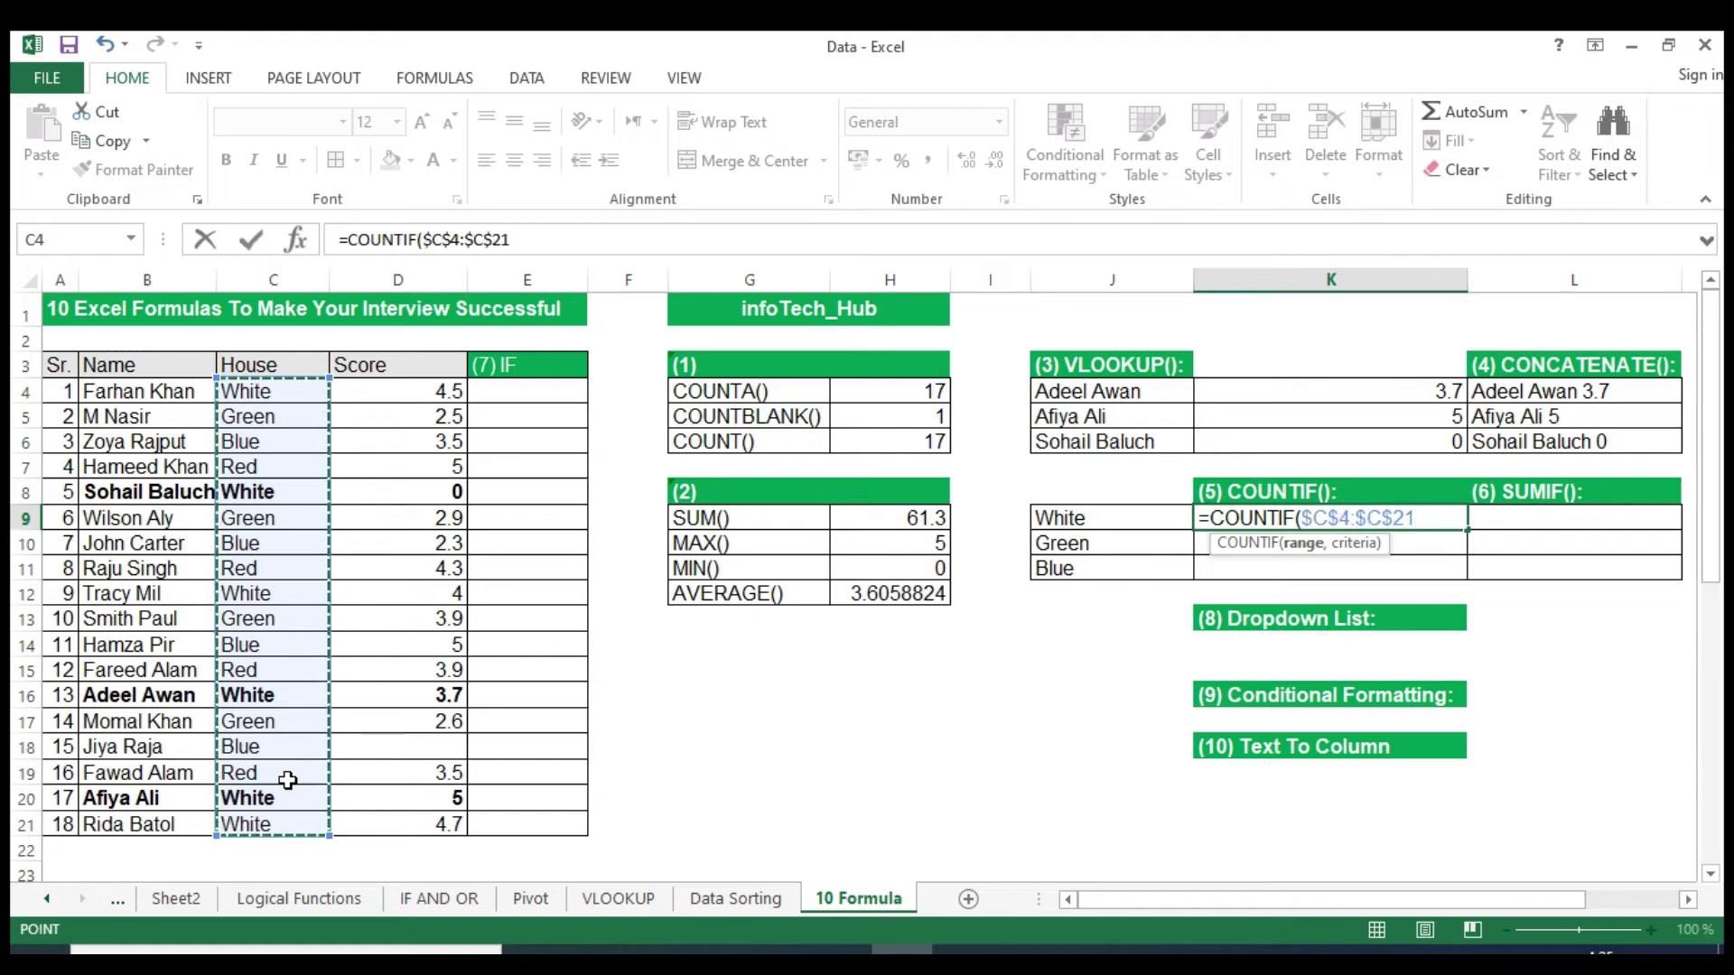
type(",")
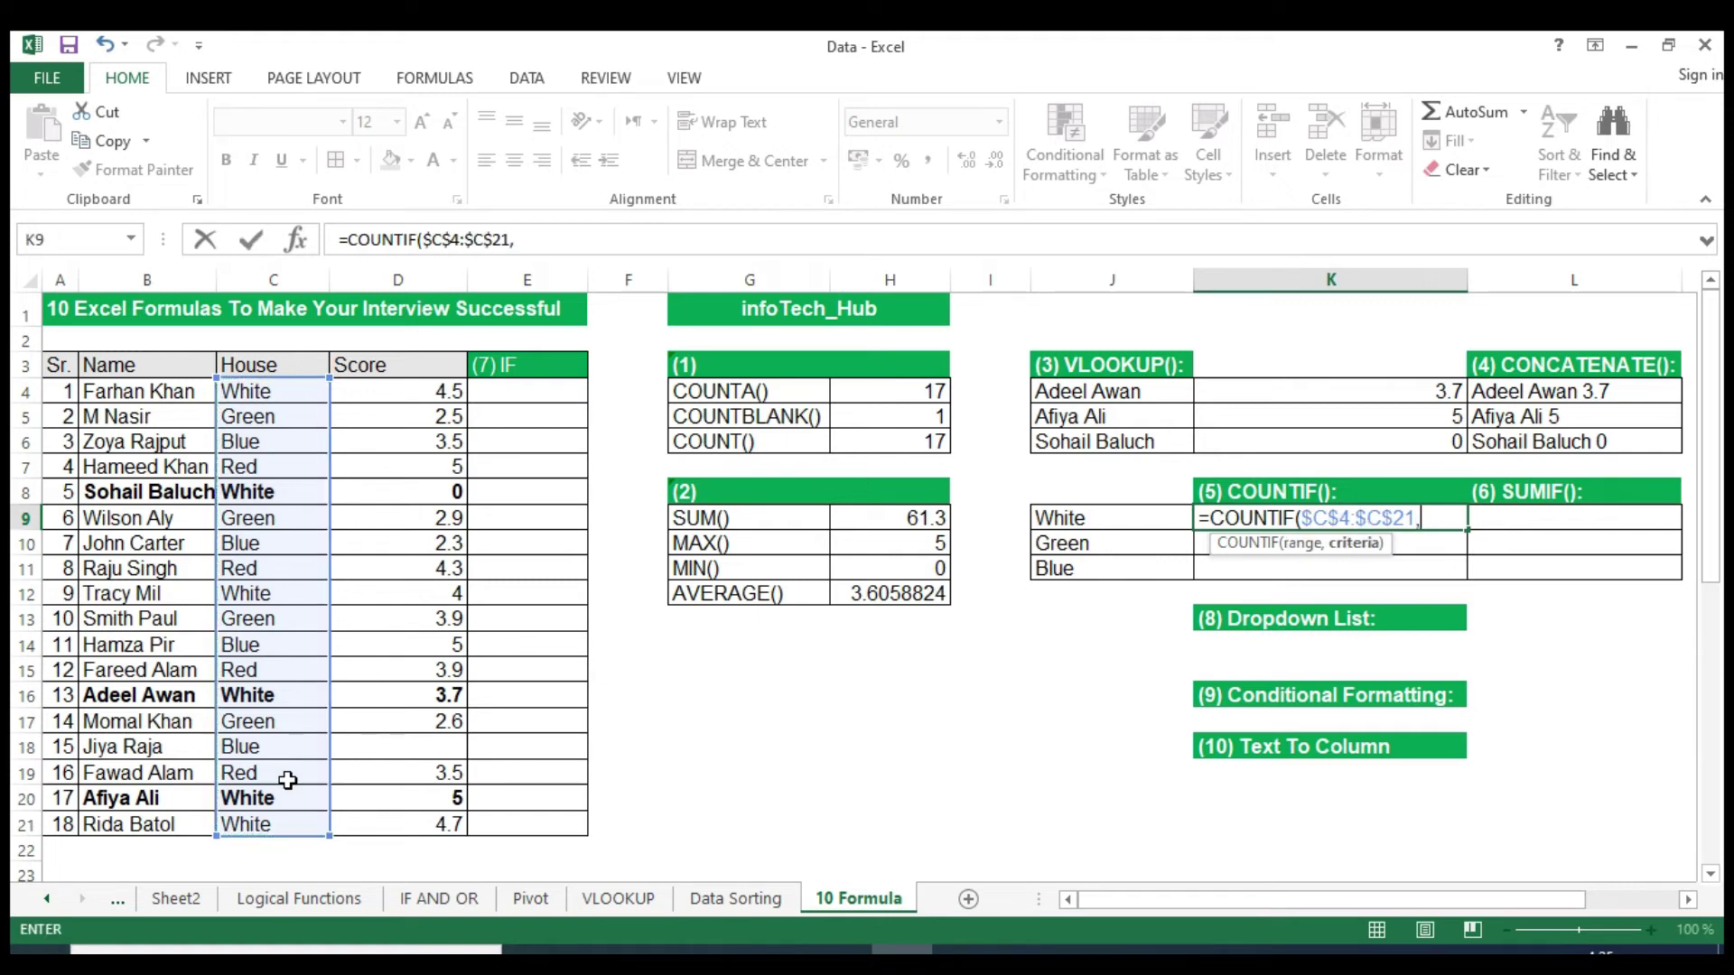
left_click(1118, 517)
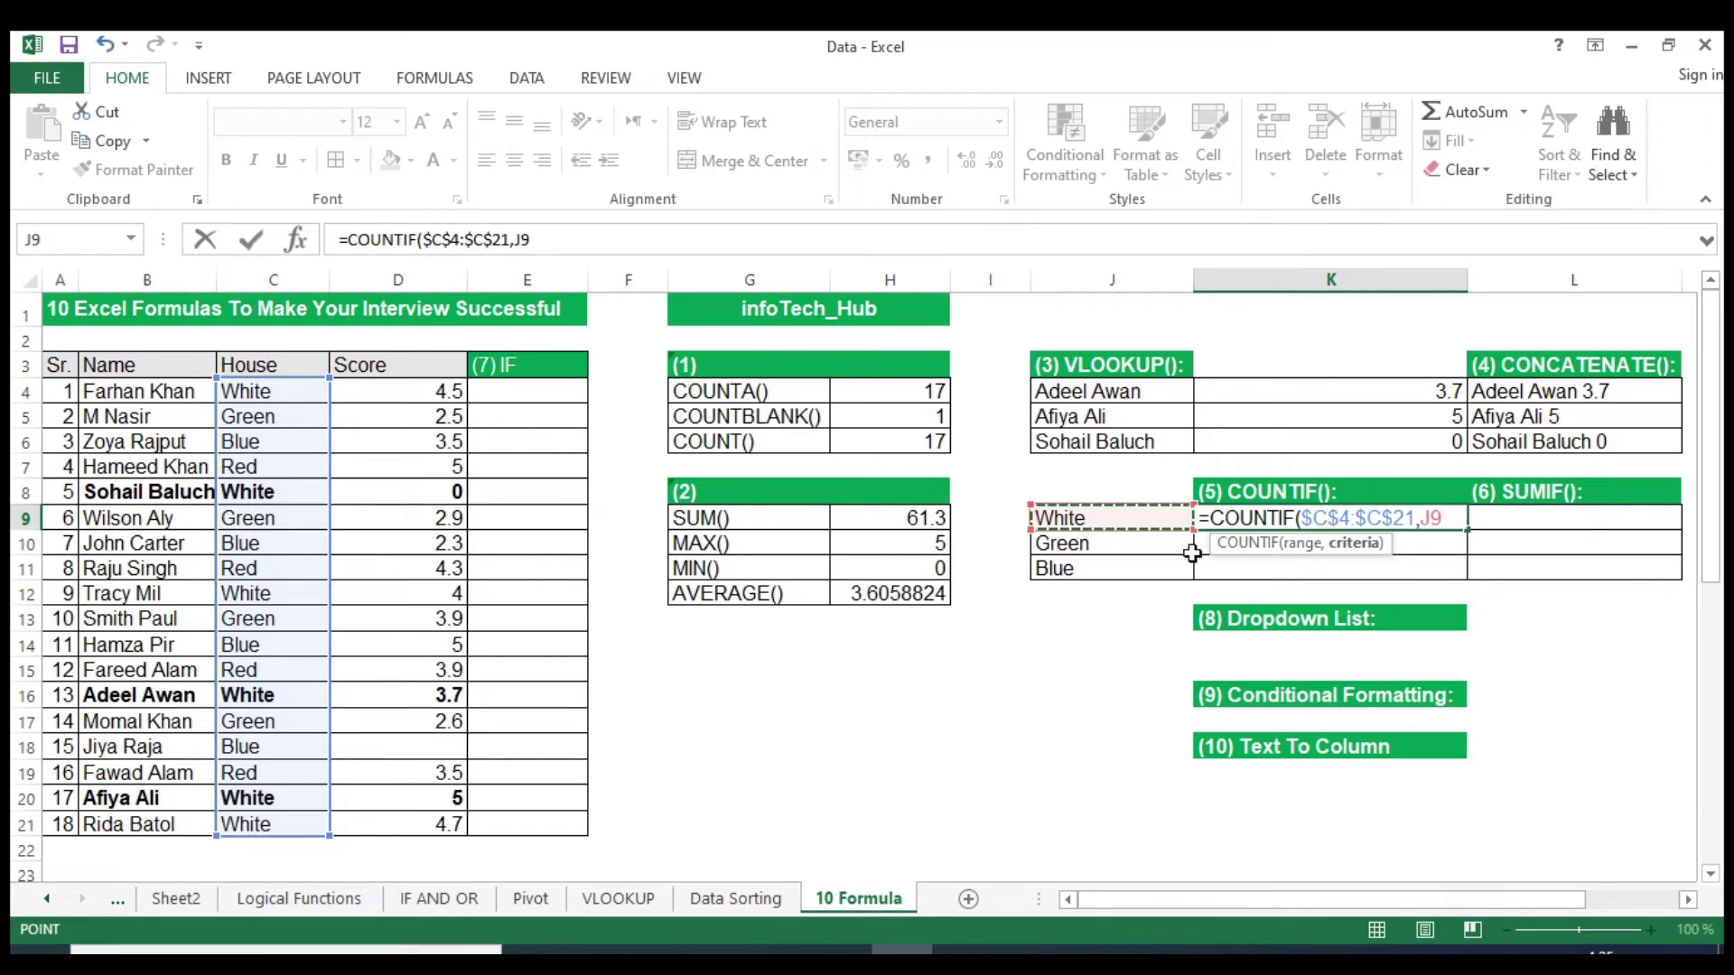
type(")")
key("Return")
Fill the COUNTIF down to K11, giving counts White 6, Green 4, Blue 4.
left_click(1261, 515)
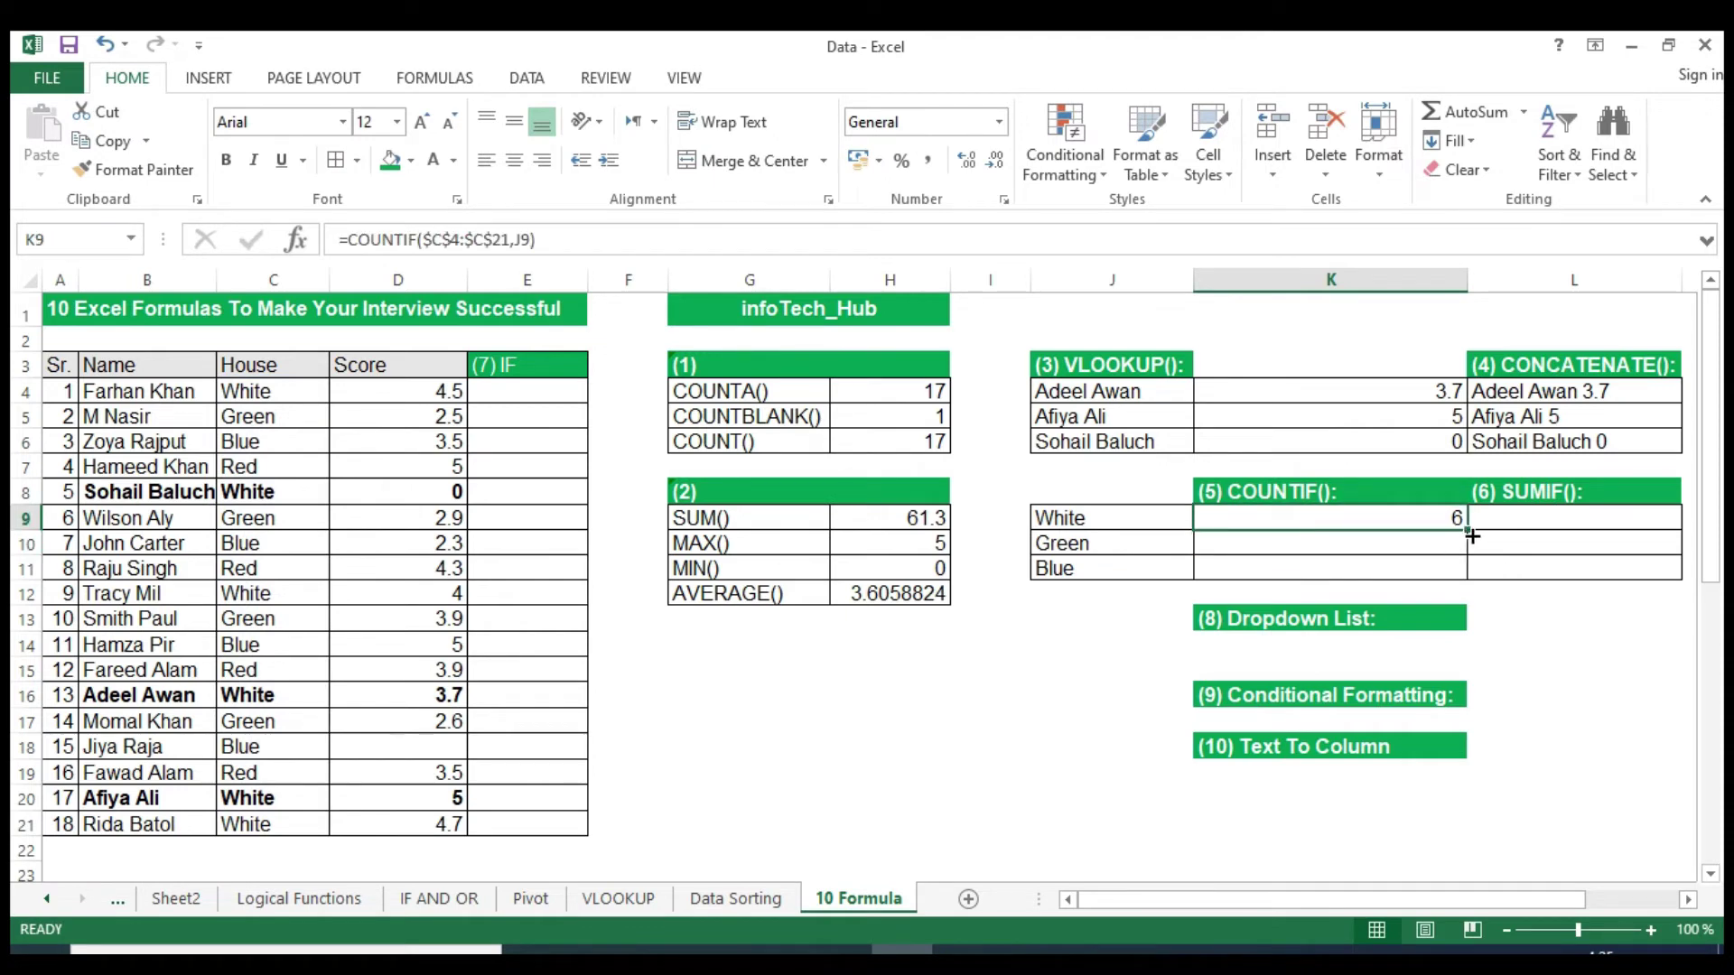
left_click_drag(1466, 533, 1460, 575)
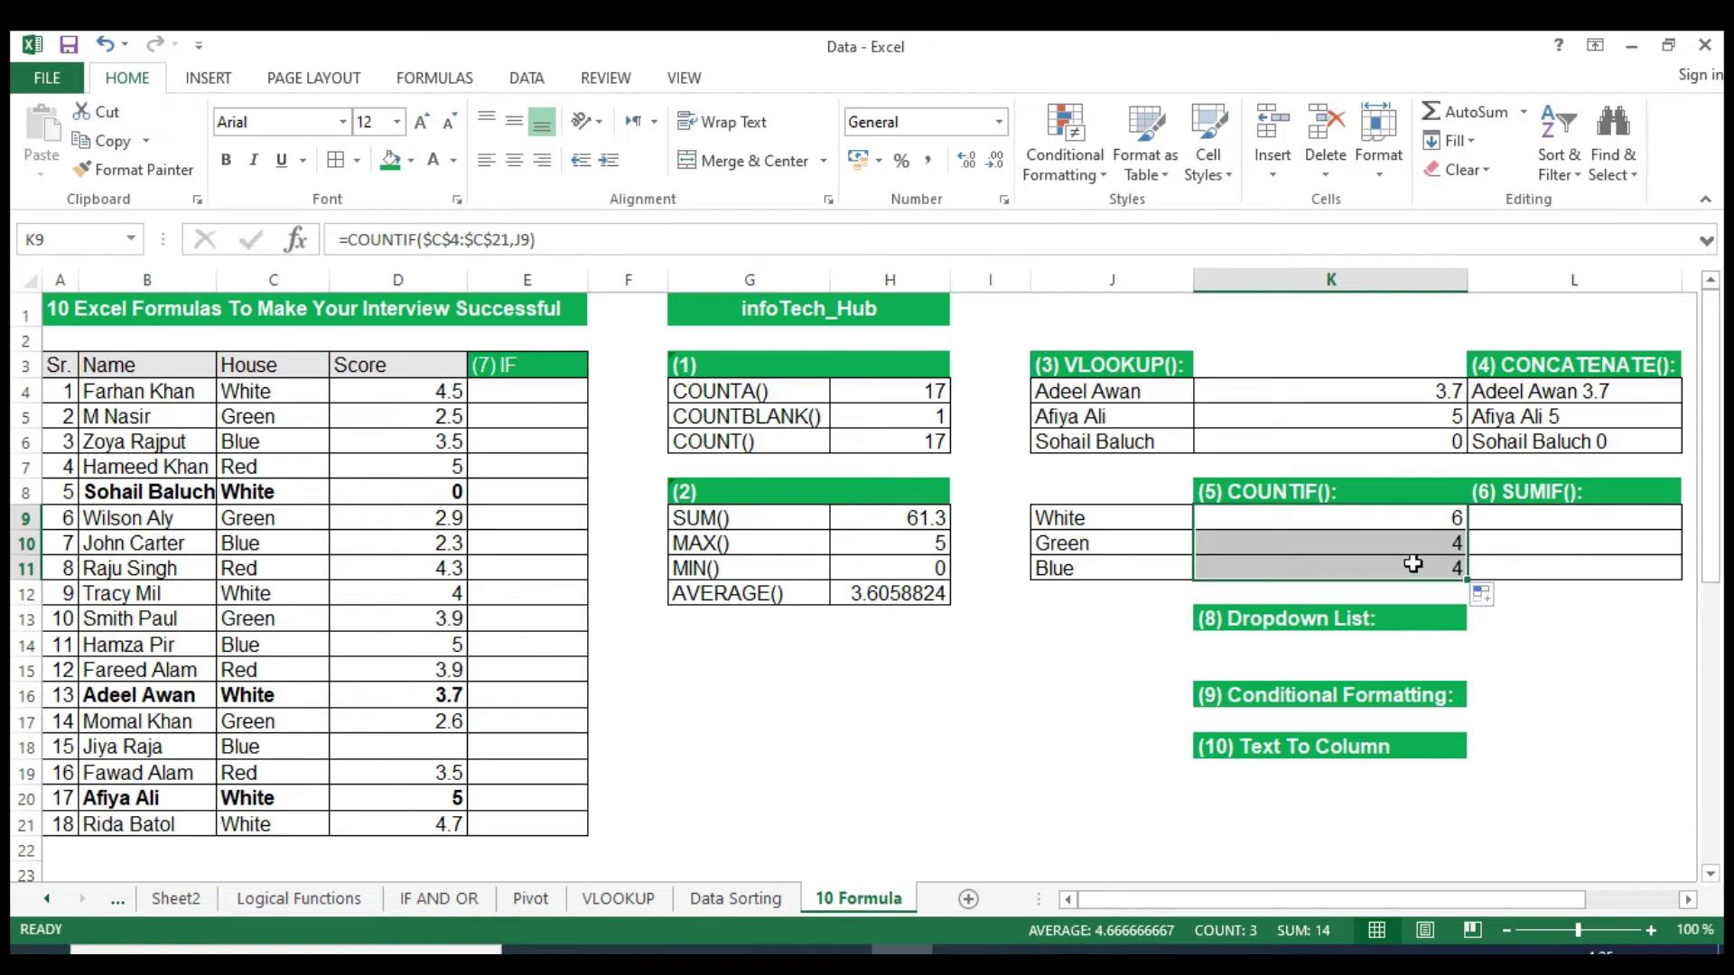
left_click(1404, 560)
left_click(1406, 543)
left_click(1415, 567)
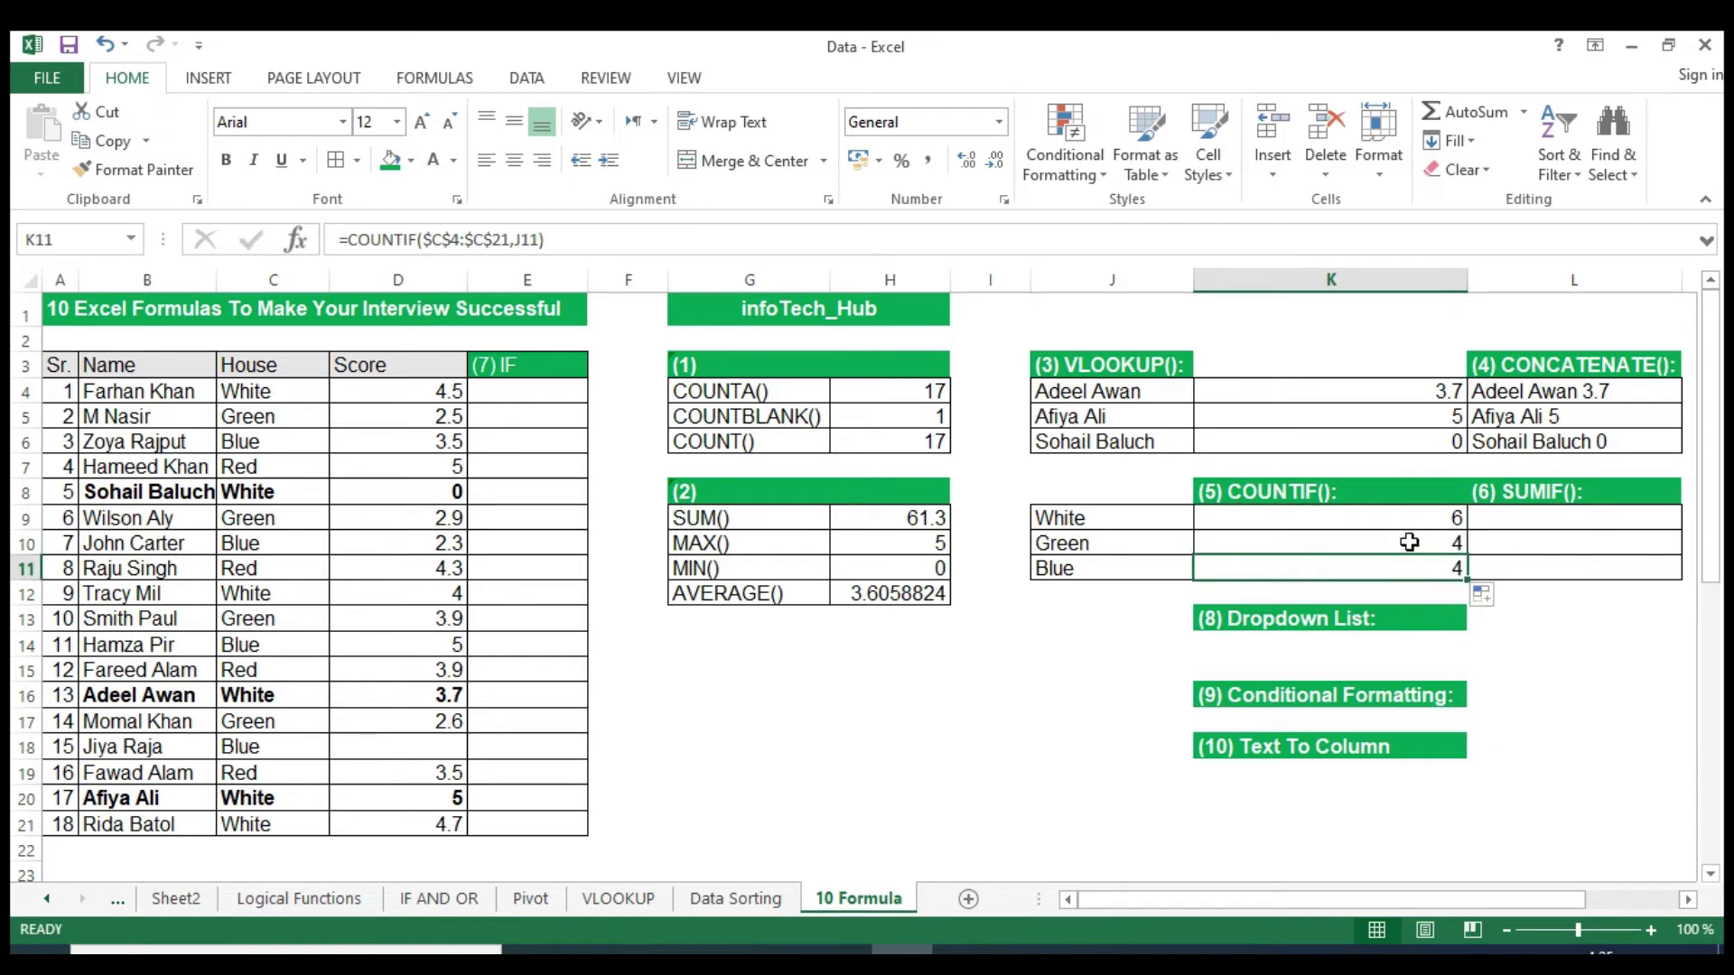
left_click(1409, 542)
left_click(1414, 570)
left_click(1412, 543)
left_click(1414, 519)
left_click(1520, 520)
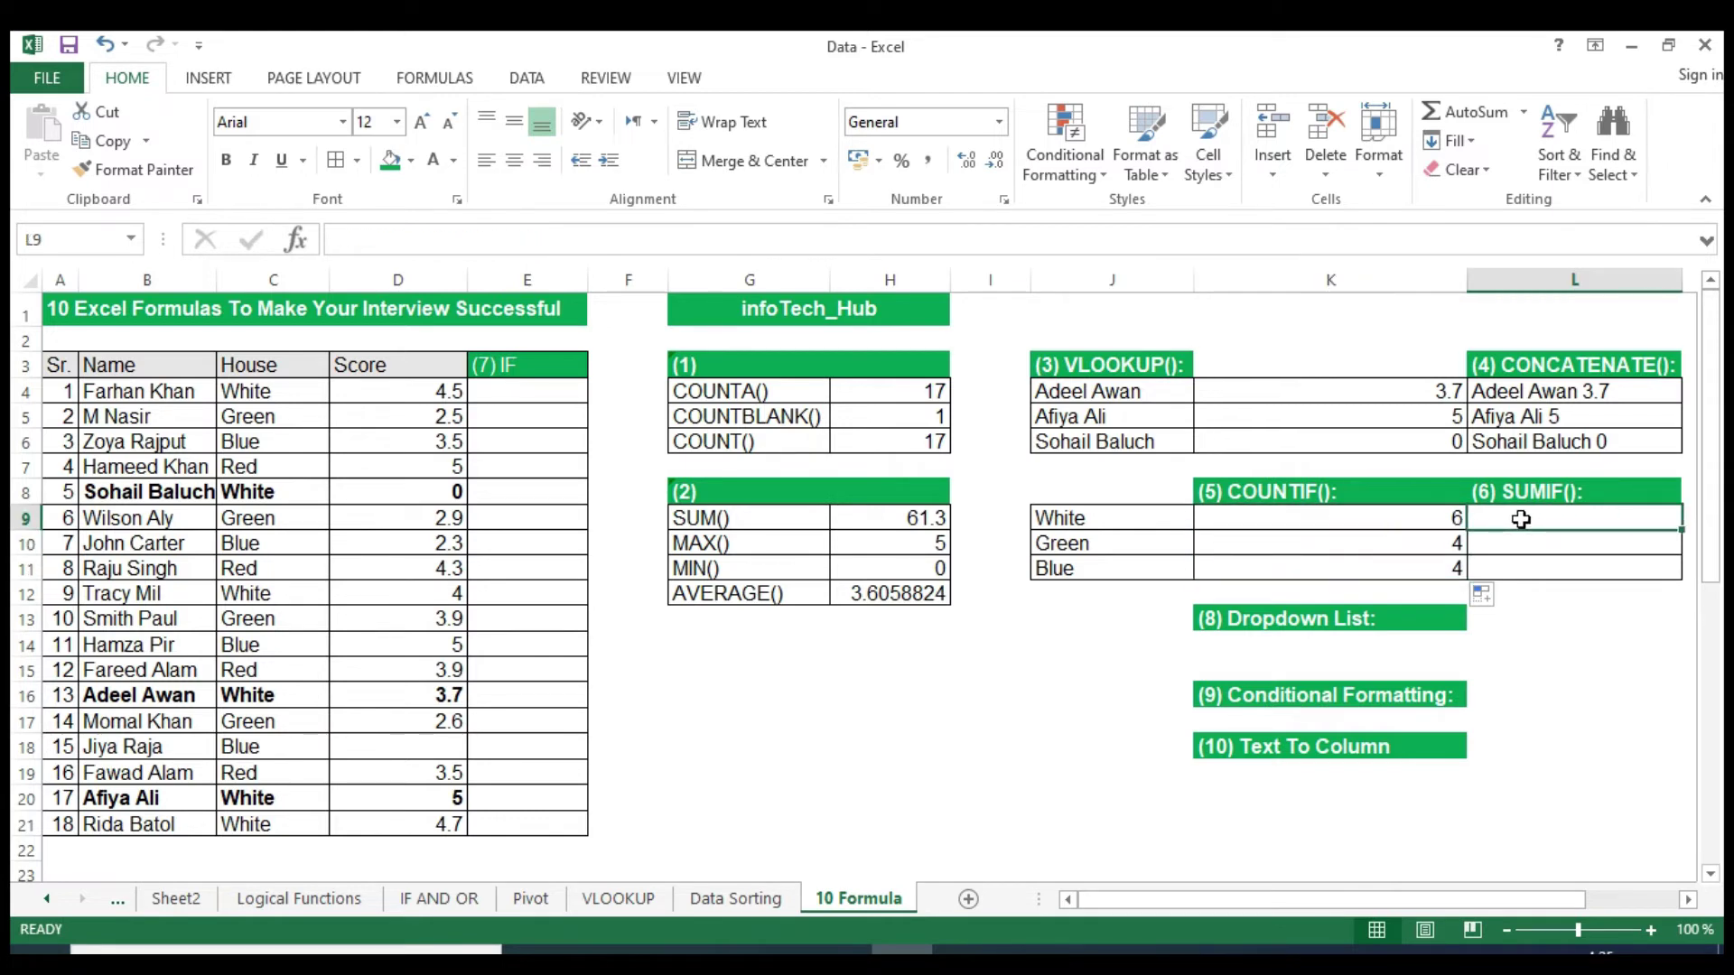
Enter =SUMIF($C$4:$C$21,J9,$D$4:$D$21) in L9, totalling 21.9 for White.
type("=SUM")
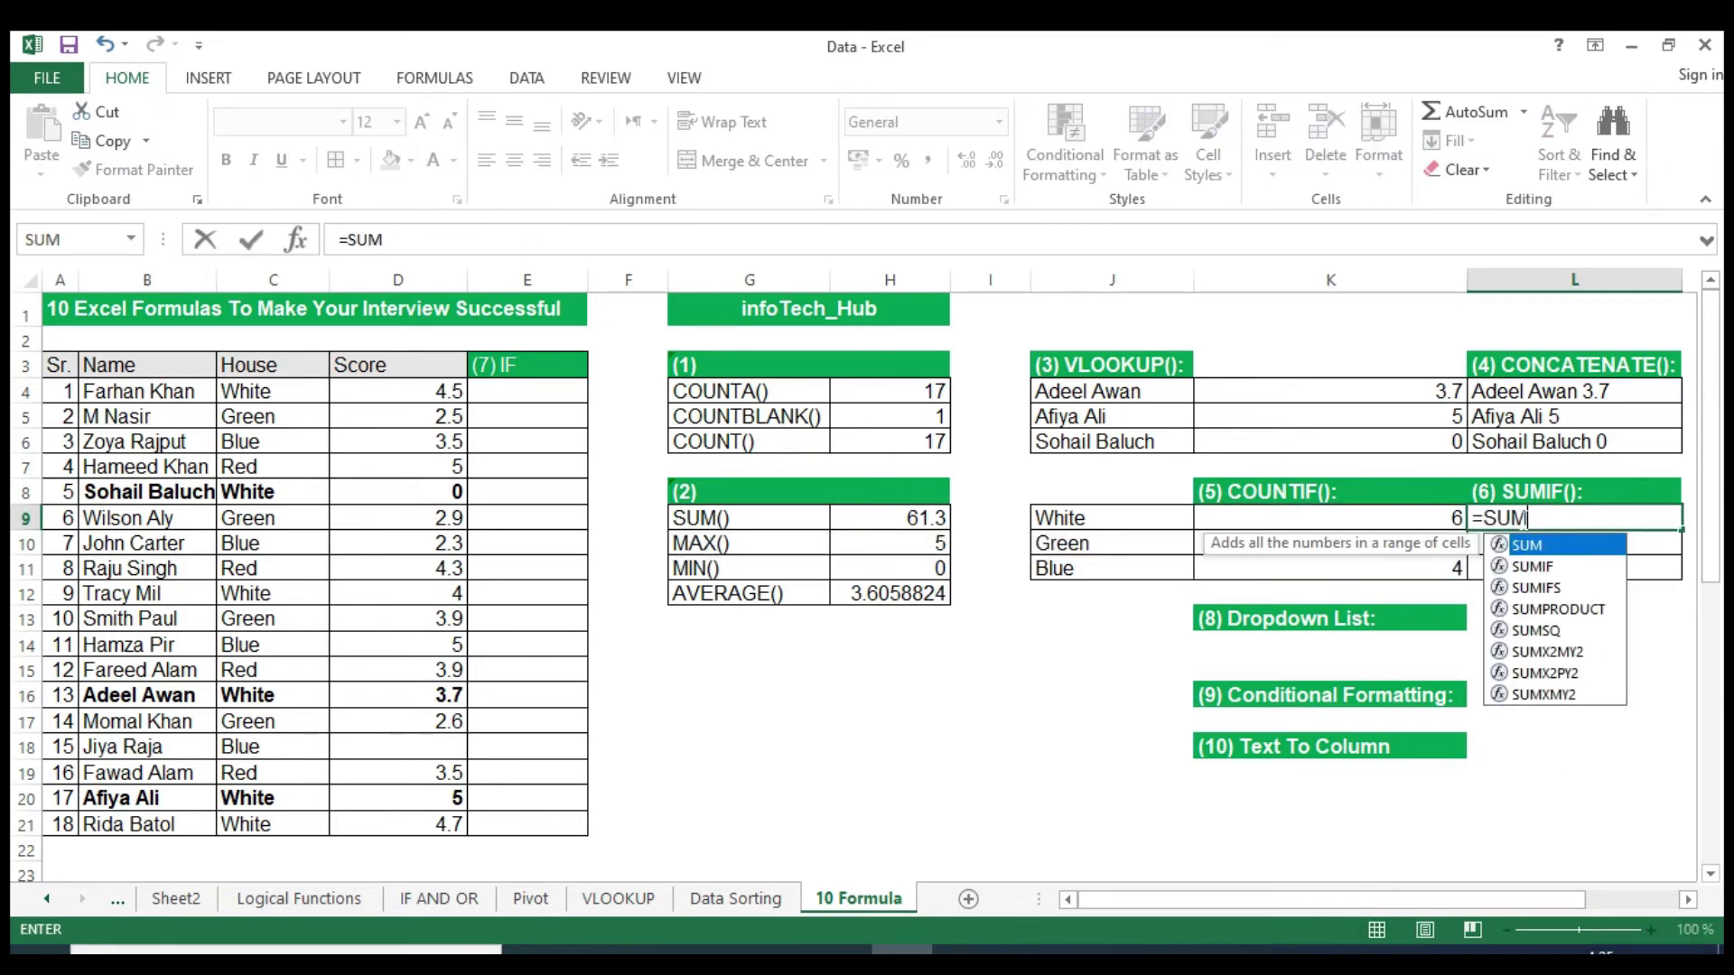
type("IF(")
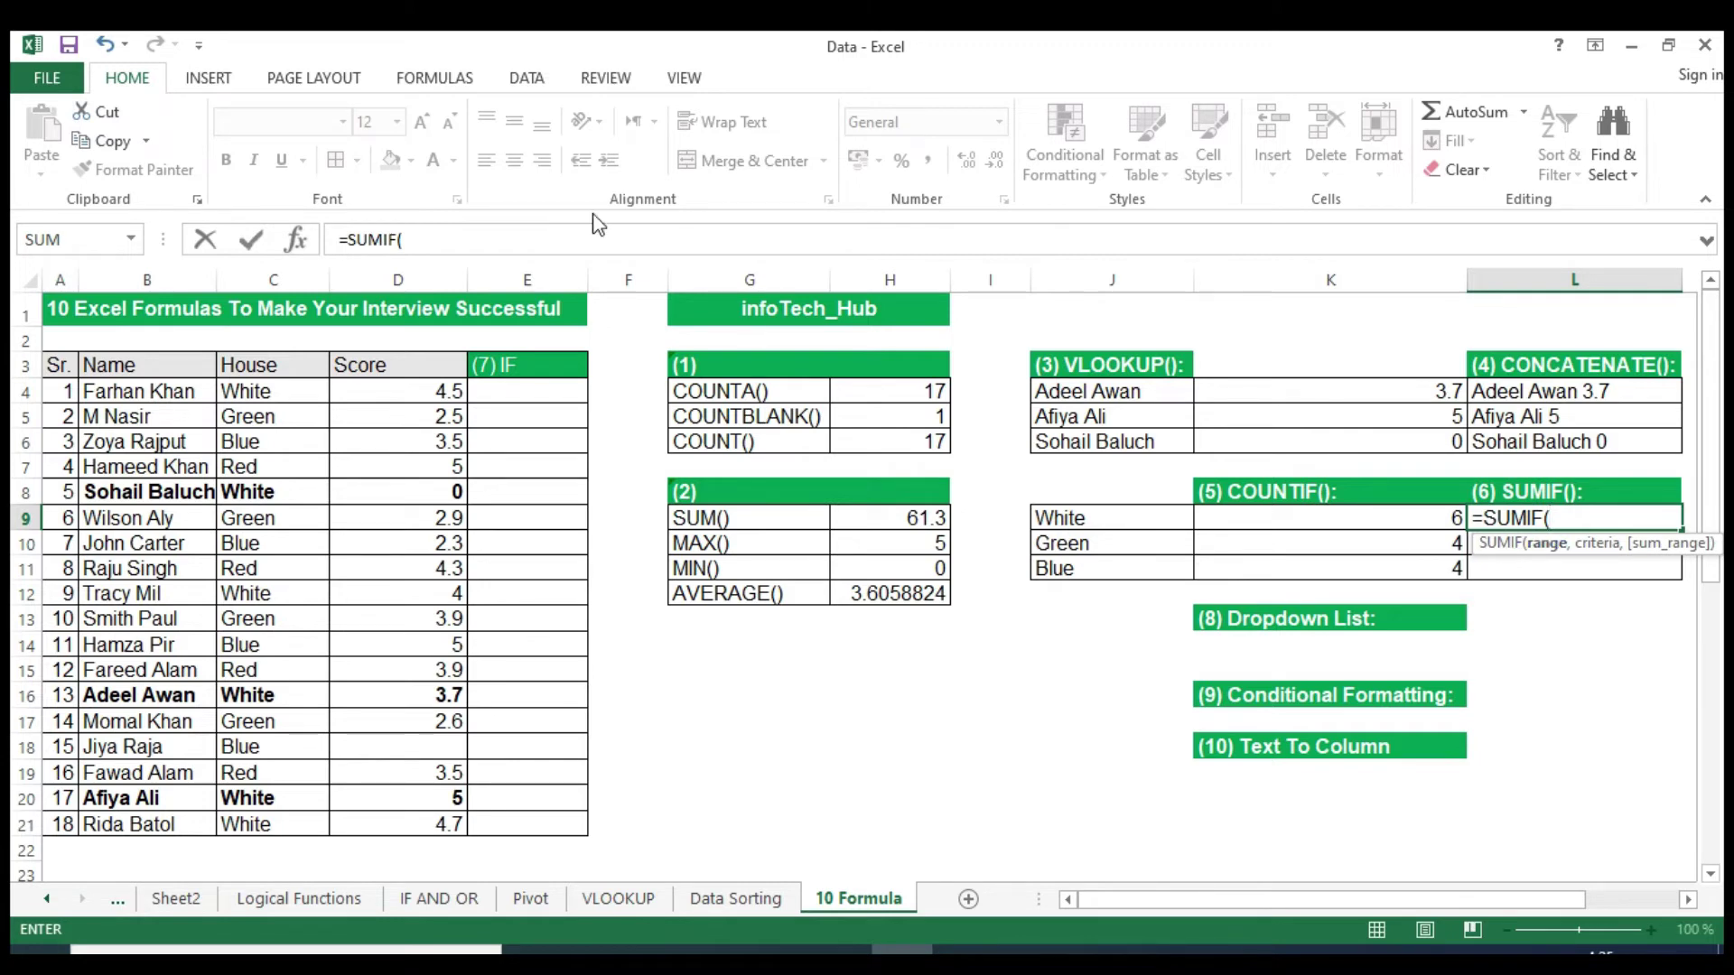
left_click(279, 398)
left_click_drag(279, 398, 249, 812)
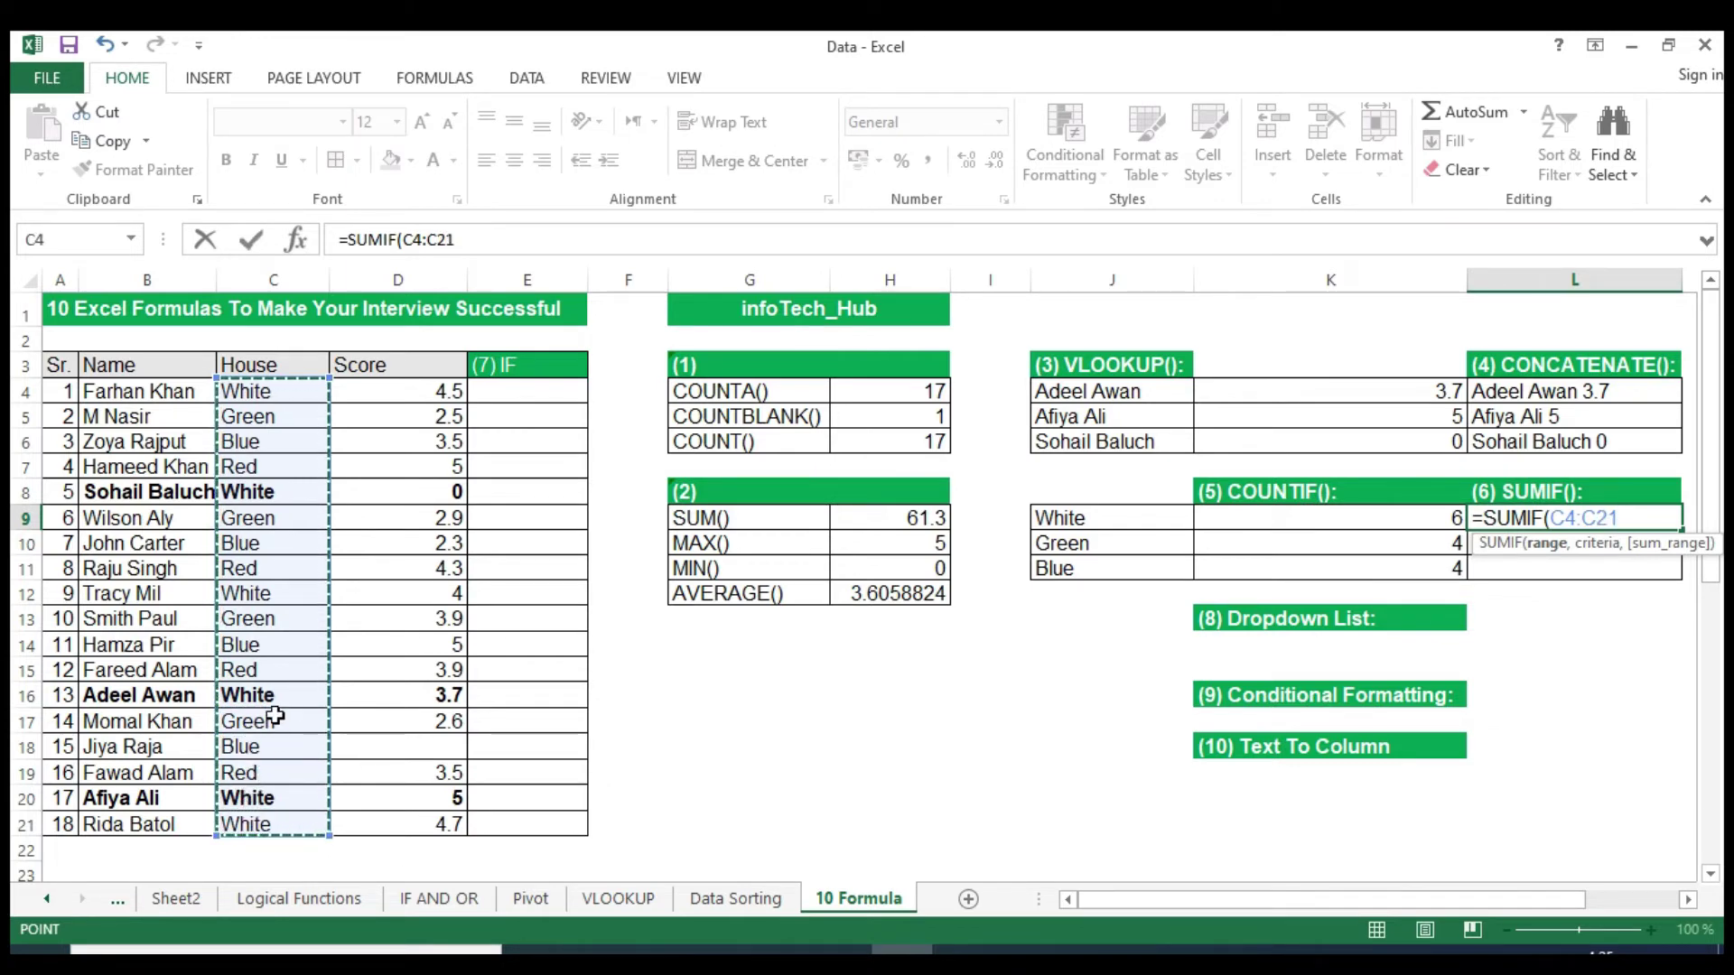
key("F4")
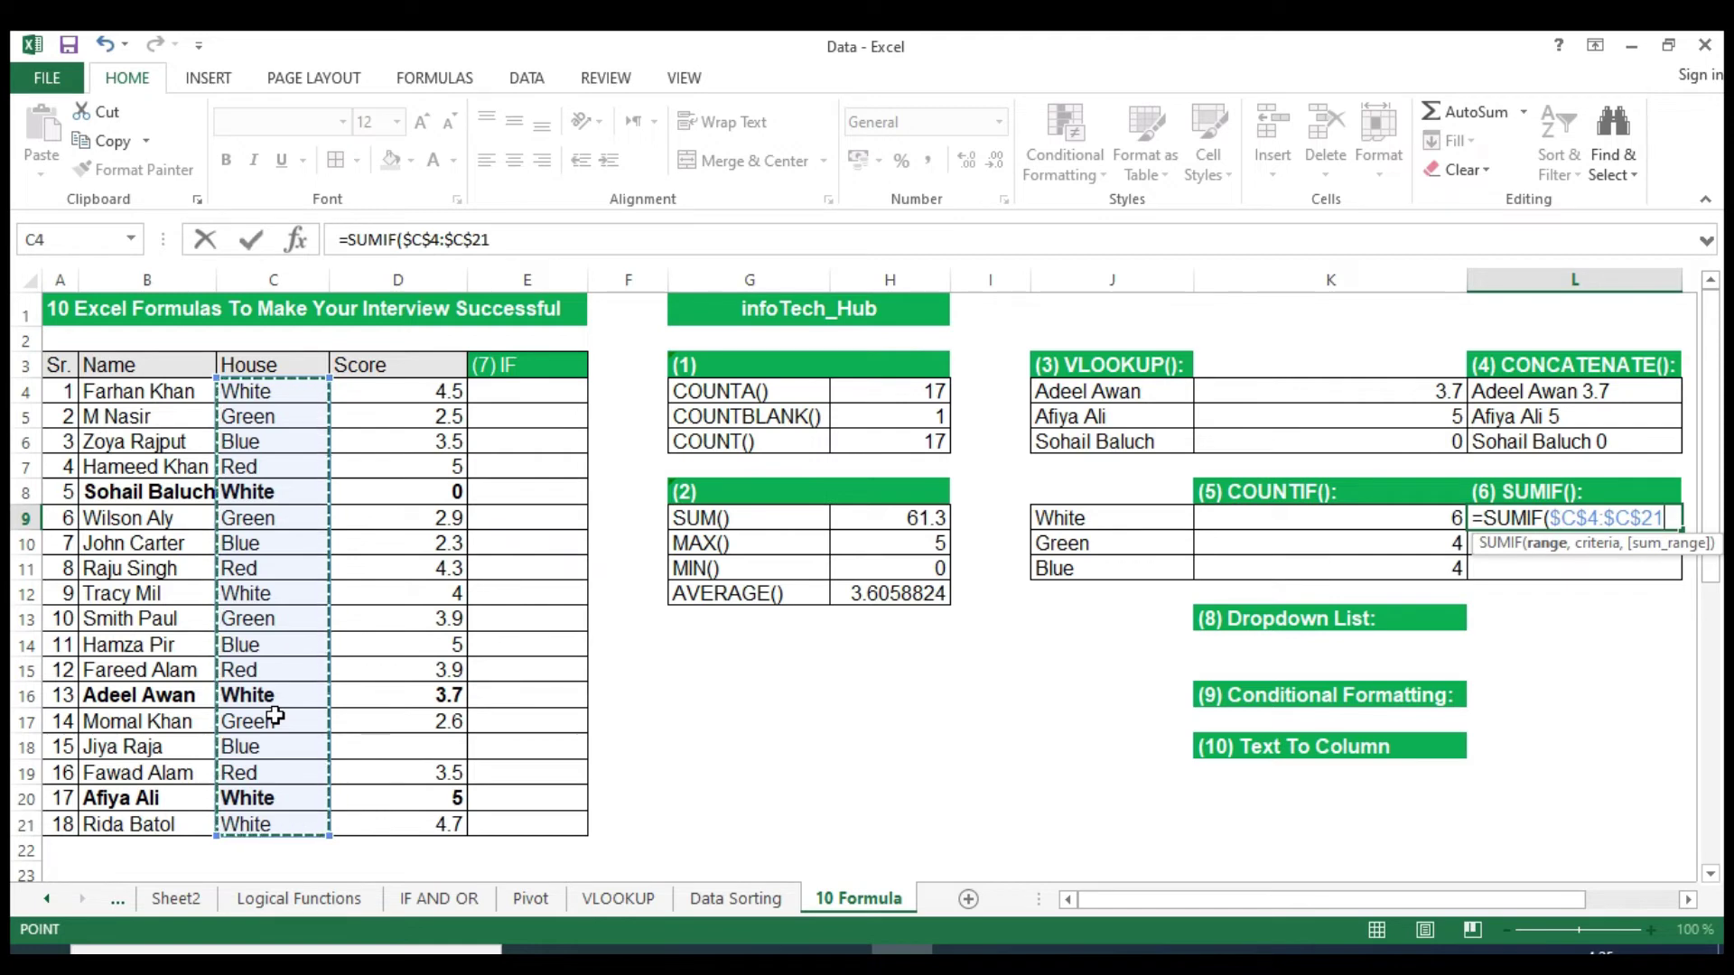
type(",")
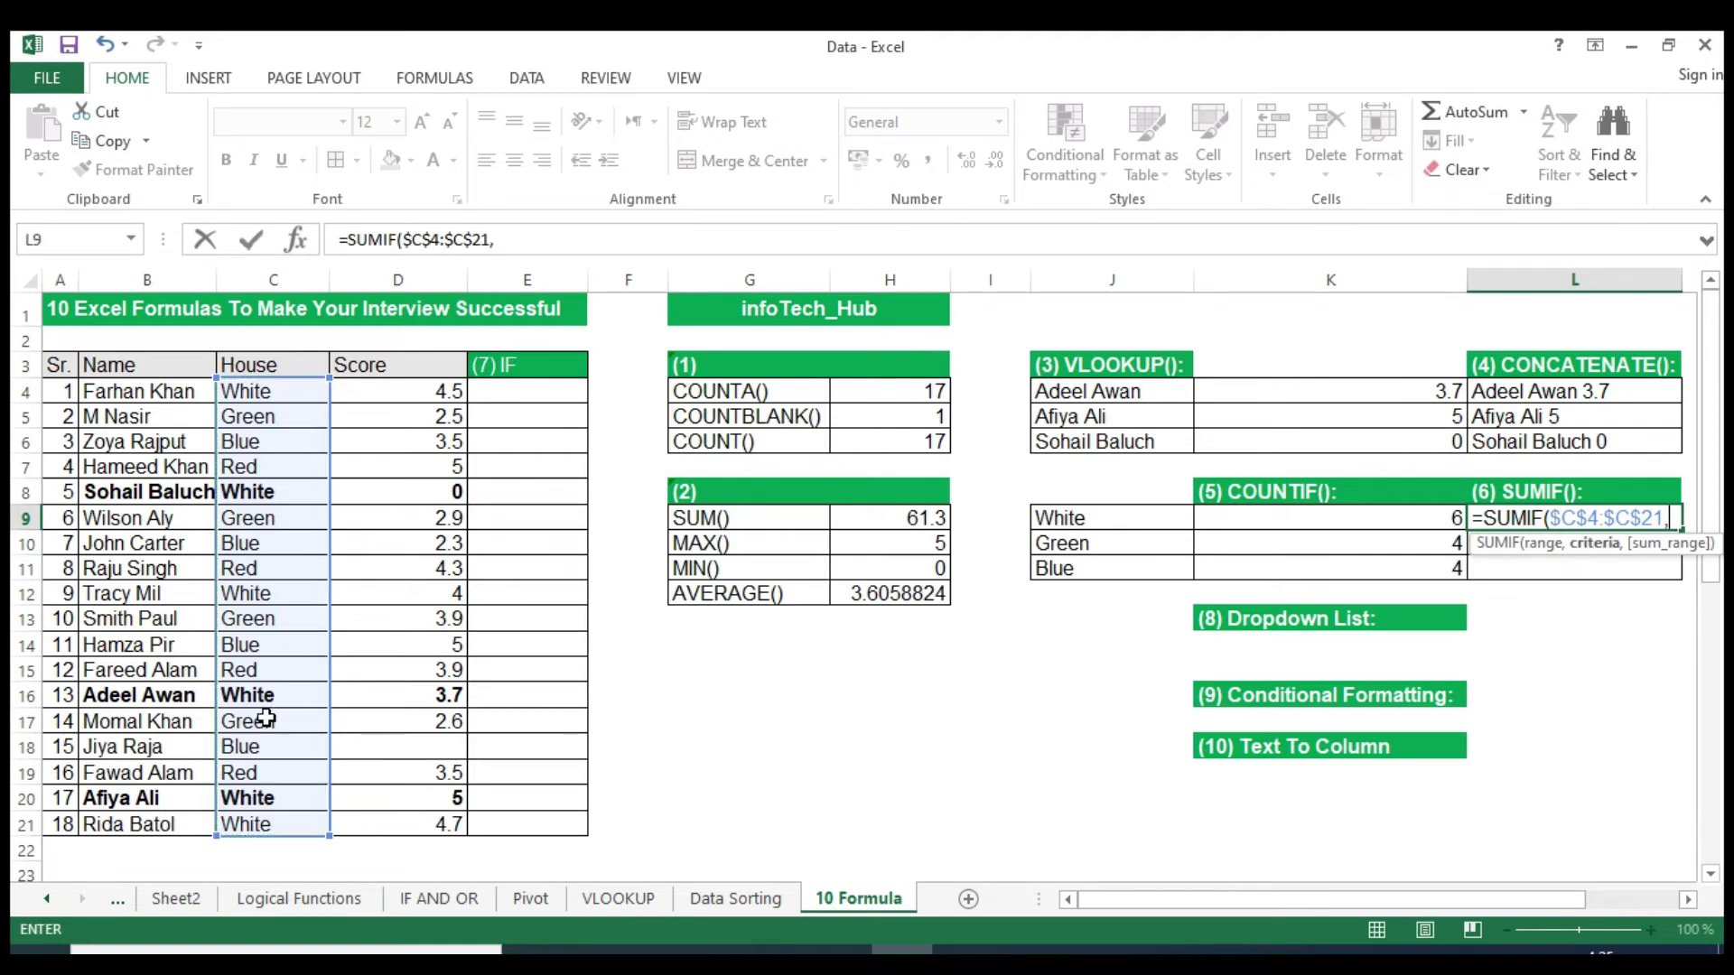
left_click(1118, 520)
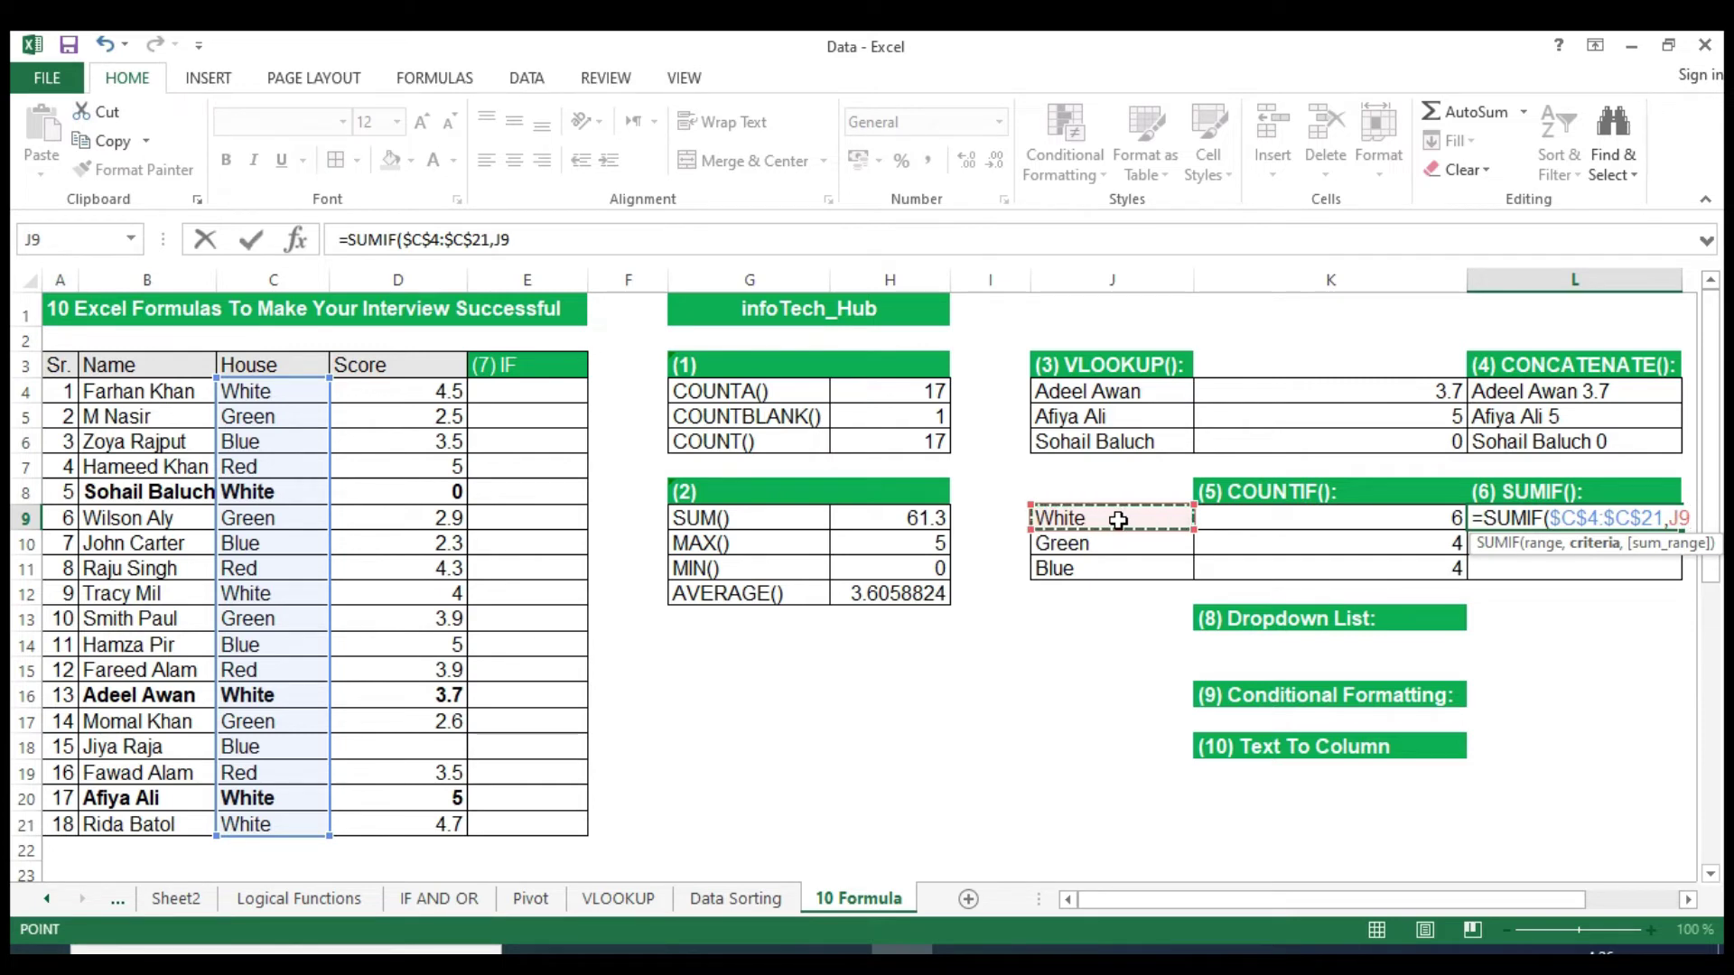
type(",")
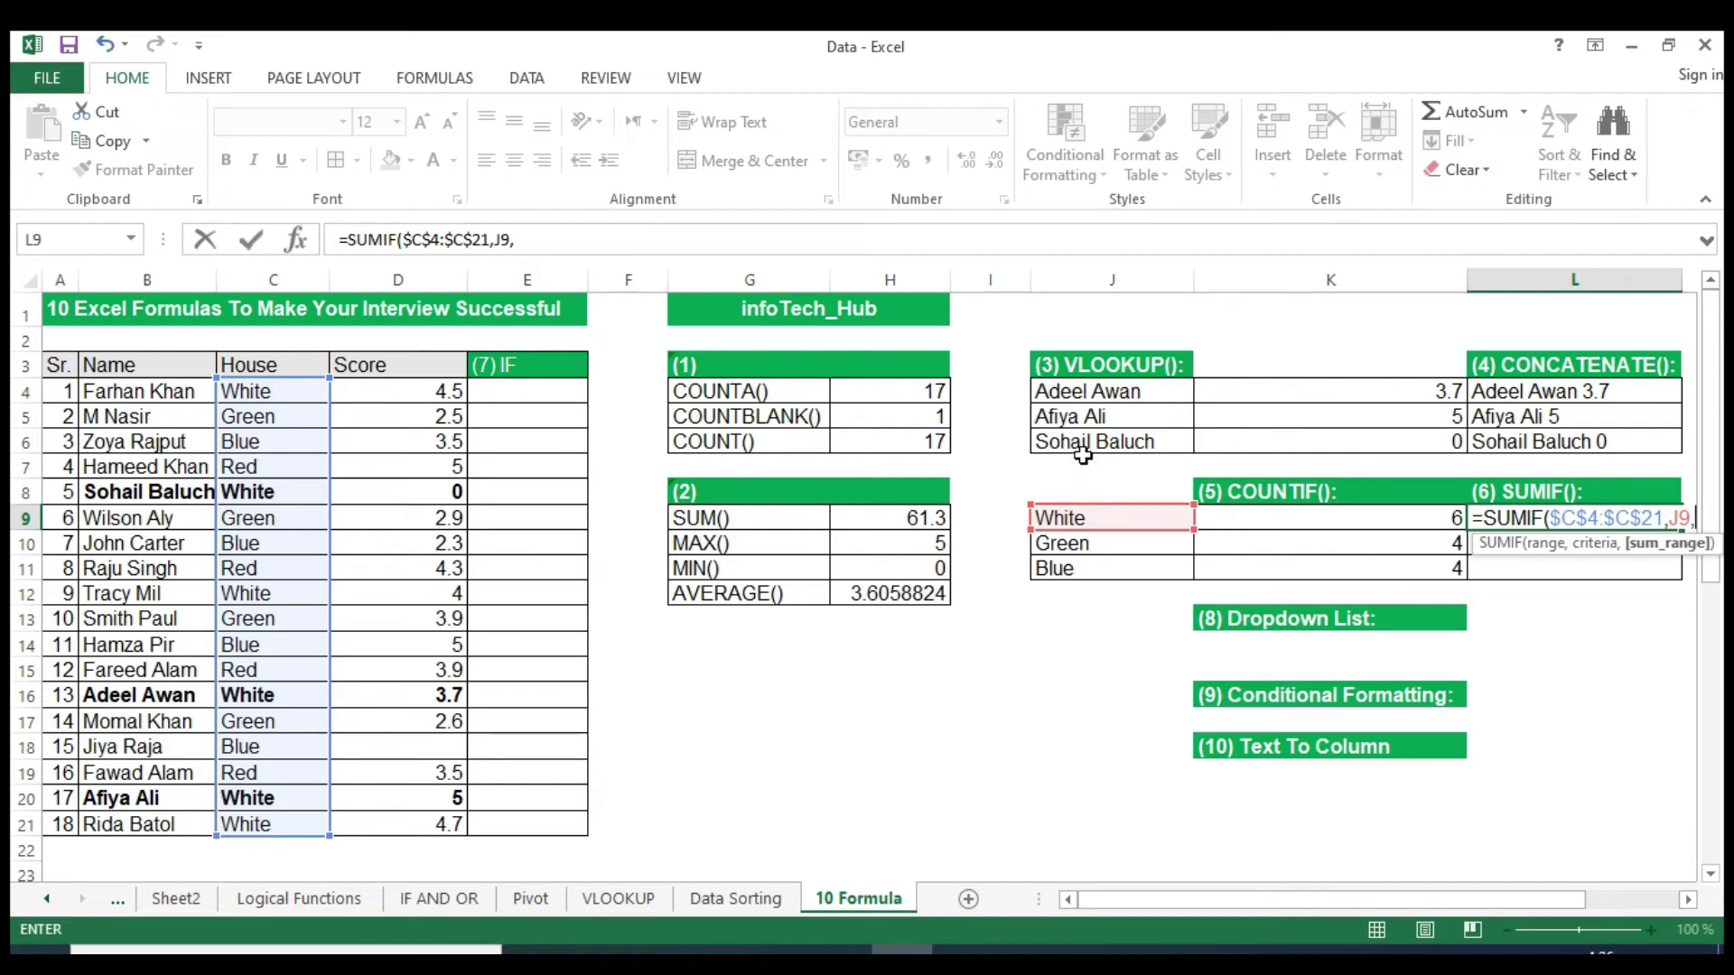
mouse_move(409, 392)
left_mouse_down()
mouse_move(369, 567)
mouse_move(370, 818)
left_mouse_up()
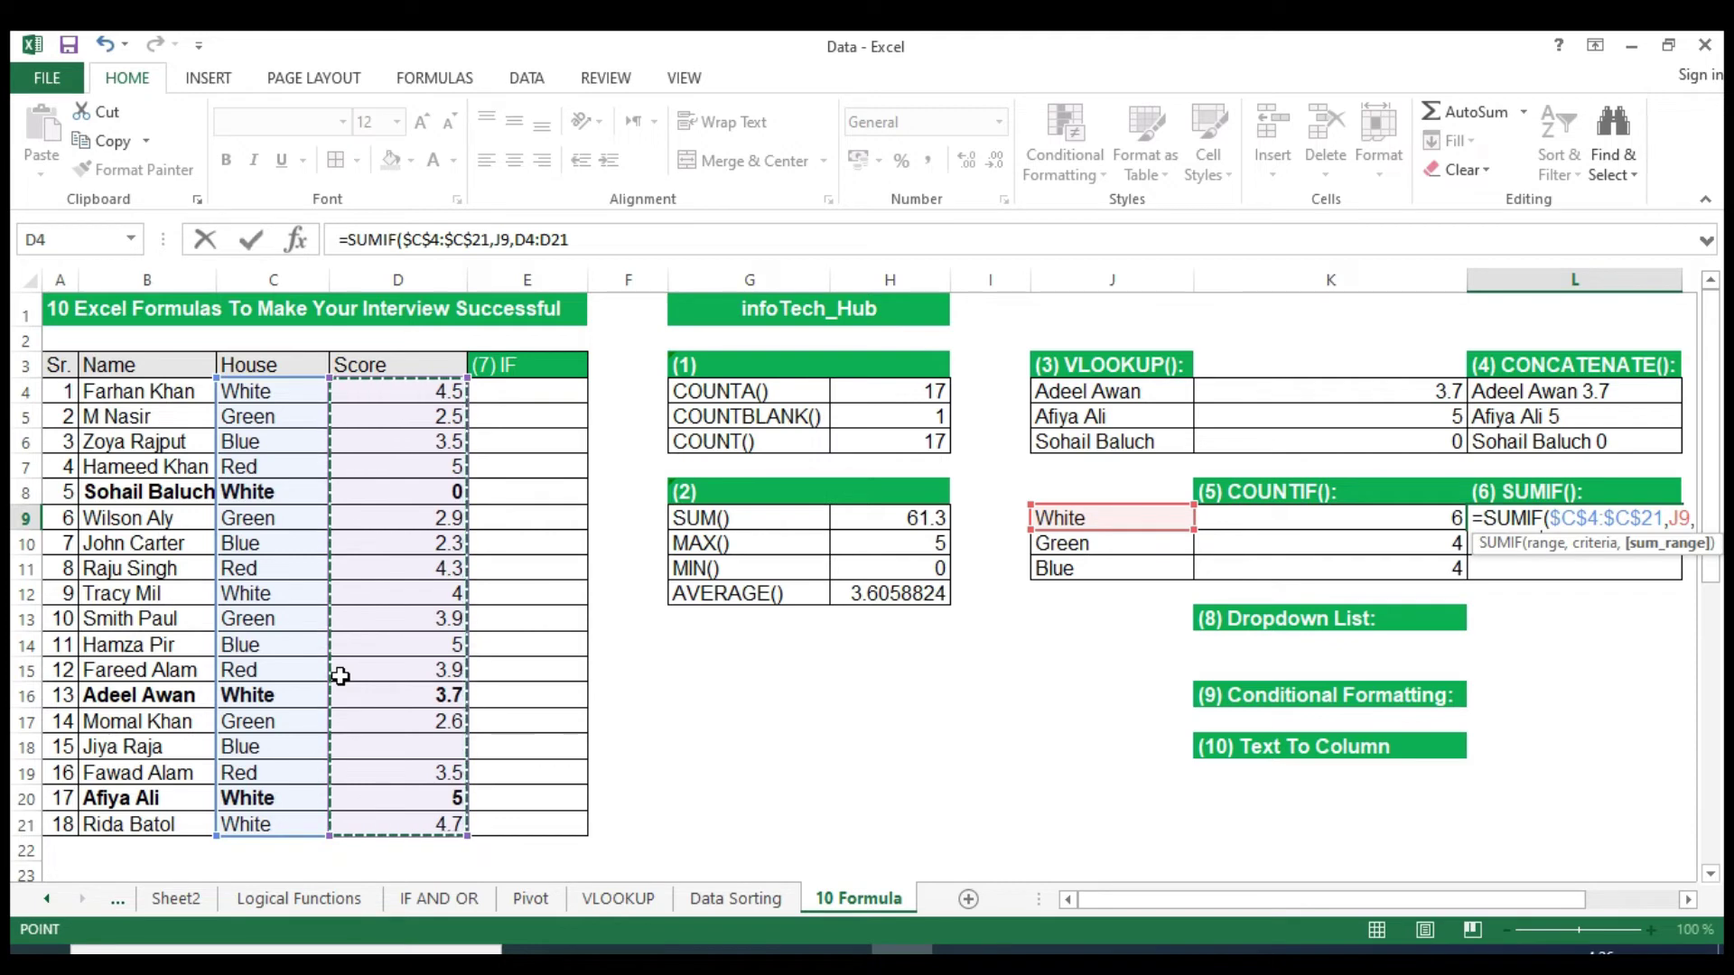
key("F4")
type(")")
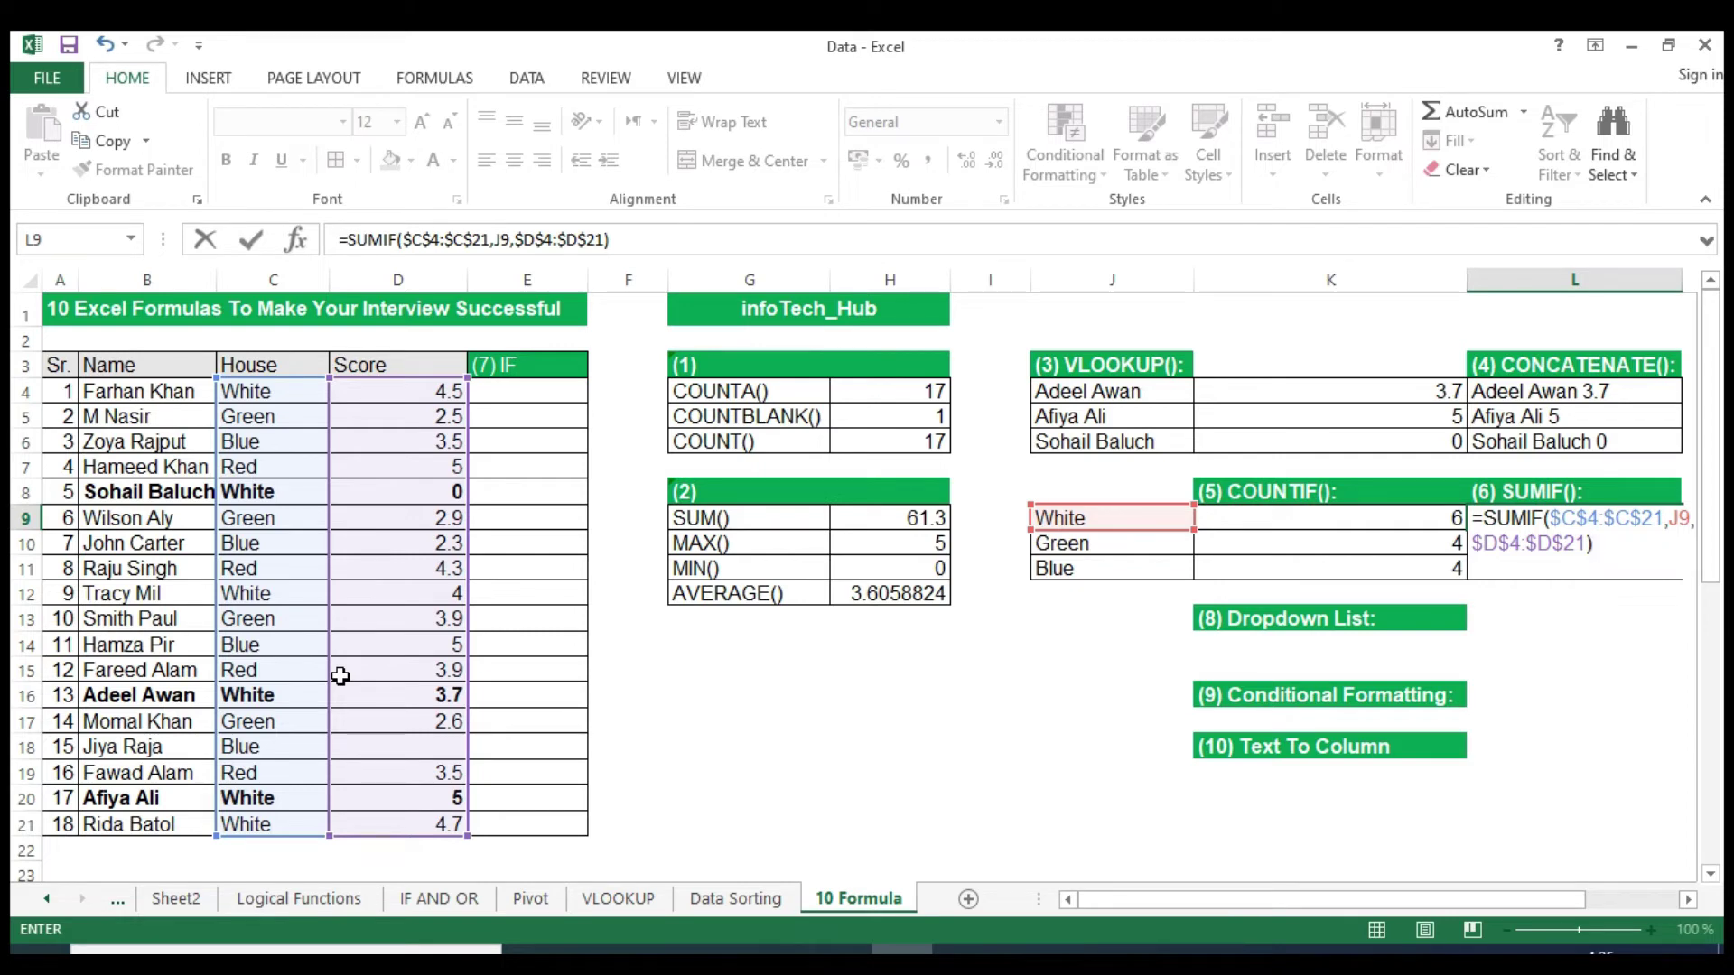
key("Return")
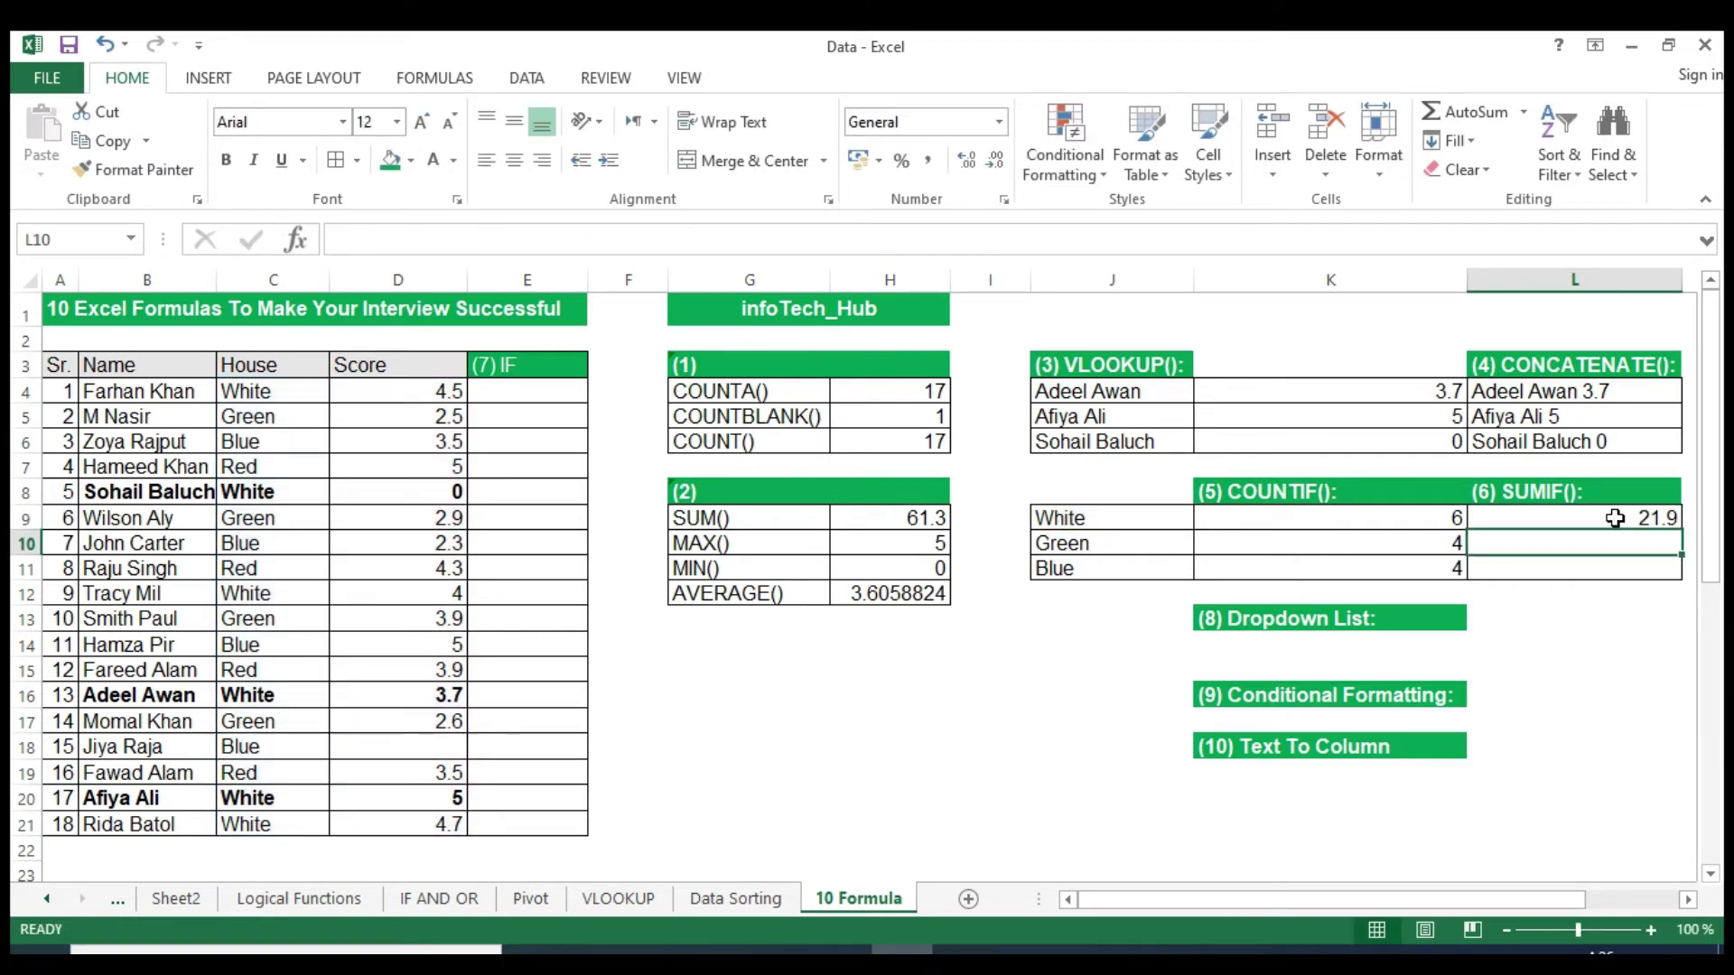
Fill the SUMIF down to L11, giving Green 11.9 and Blue 10.8.
left_click(1615, 518)
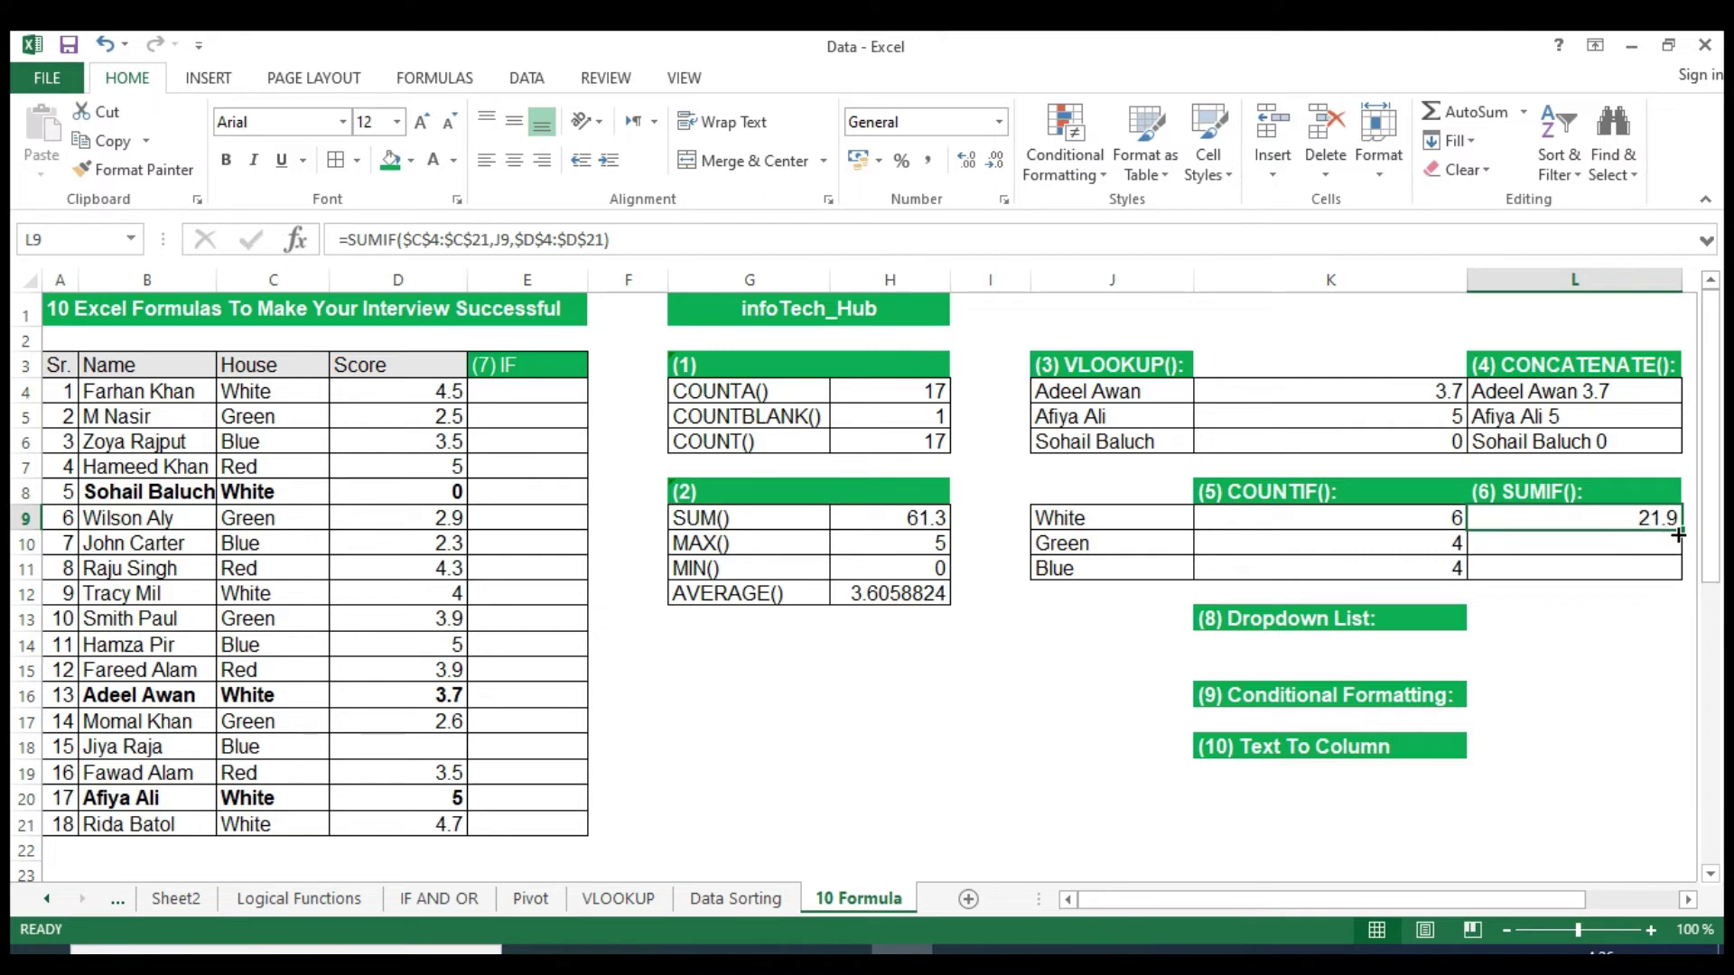
left_click_drag(1686, 534, 1681, 578)
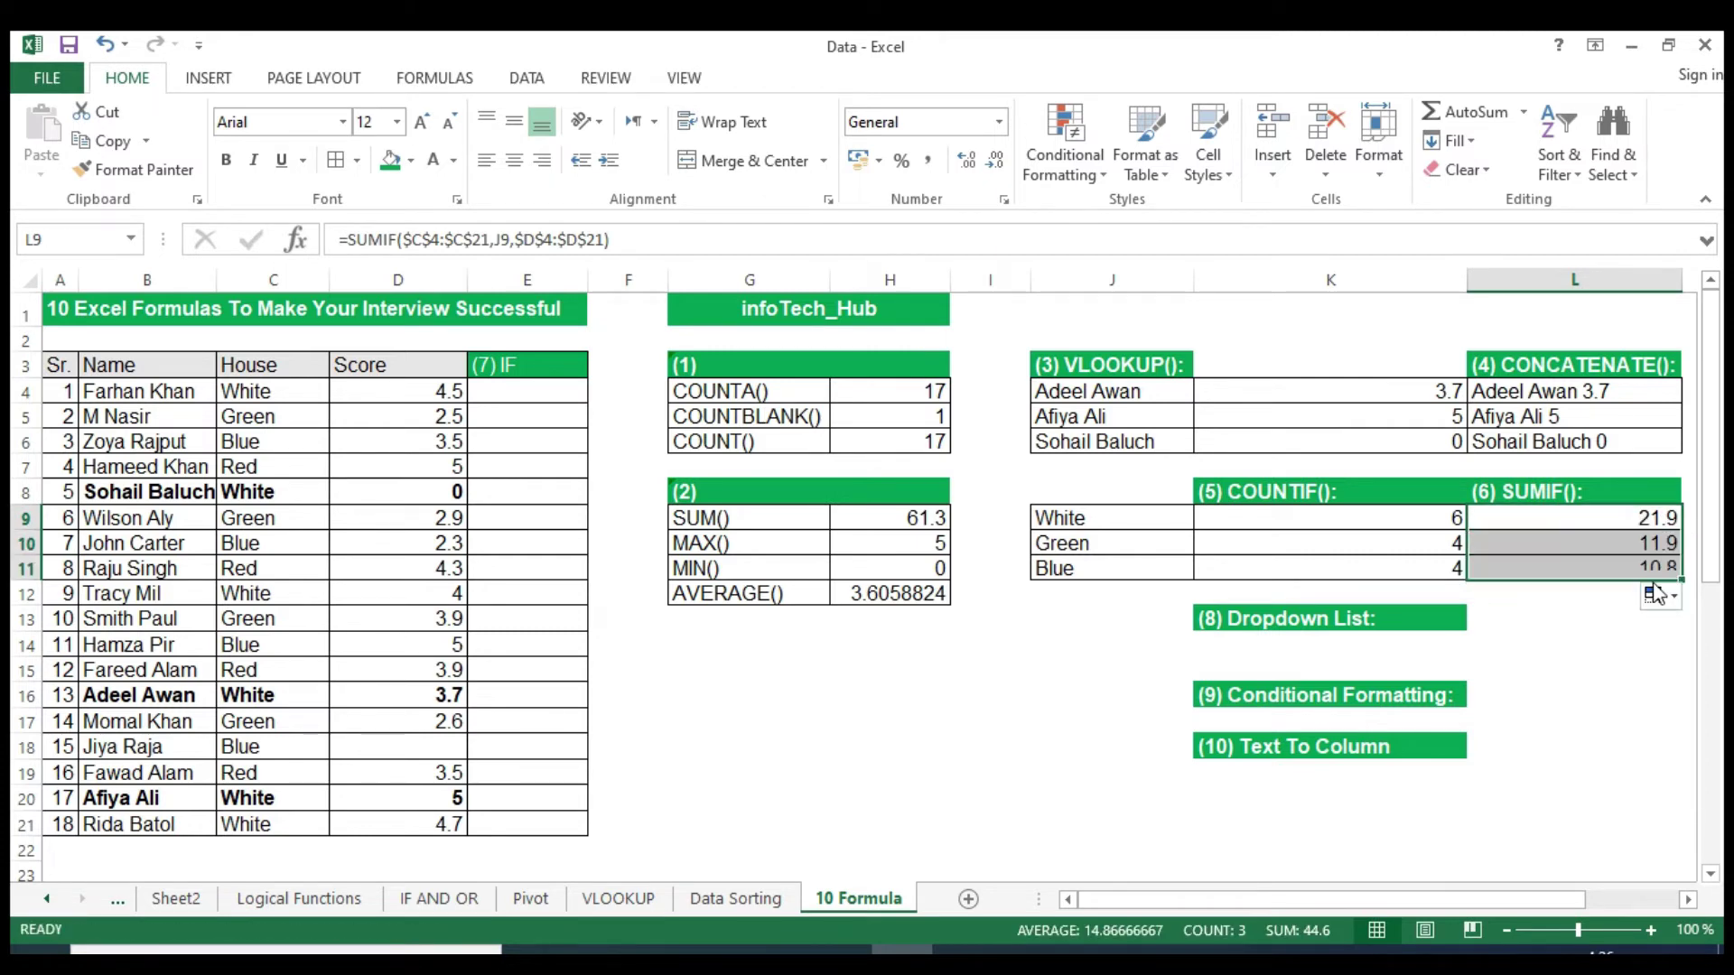
left_click(1596, 549)
left_click(1594, 572)
left_click(1579, 511)
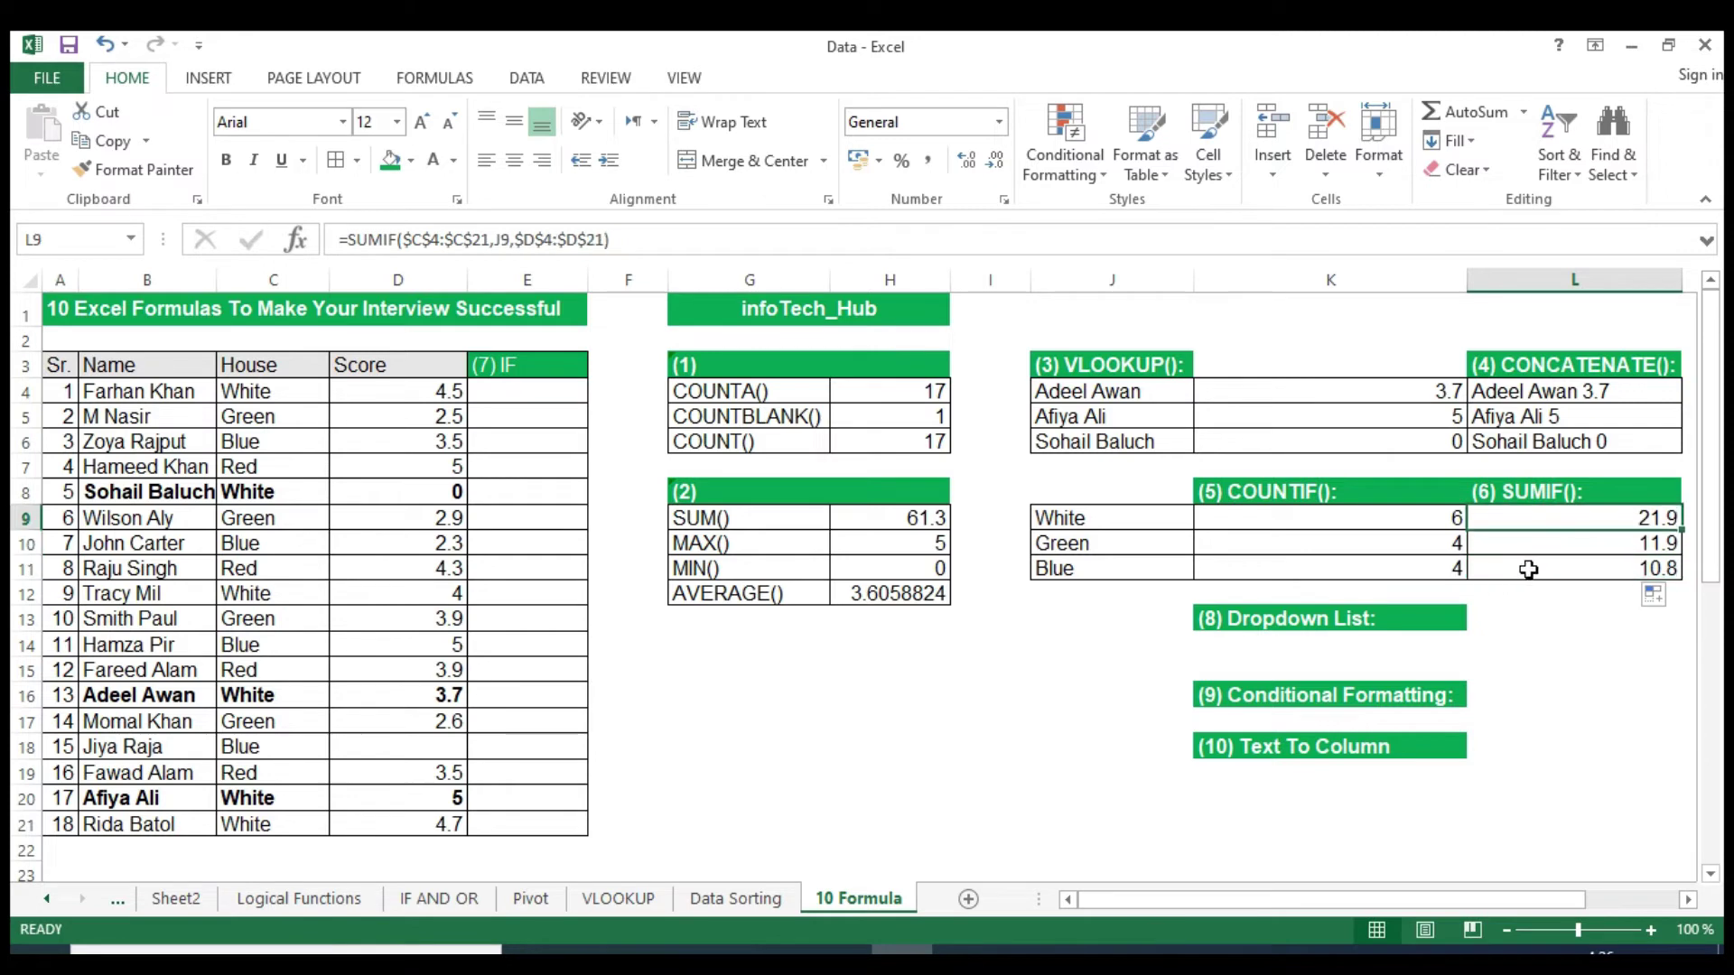
left_click(1533, 569)
left_click(1523, 524)
Add List data validation with source =$B$4:$B$21 to cell L13.
left_click(1511, 621)
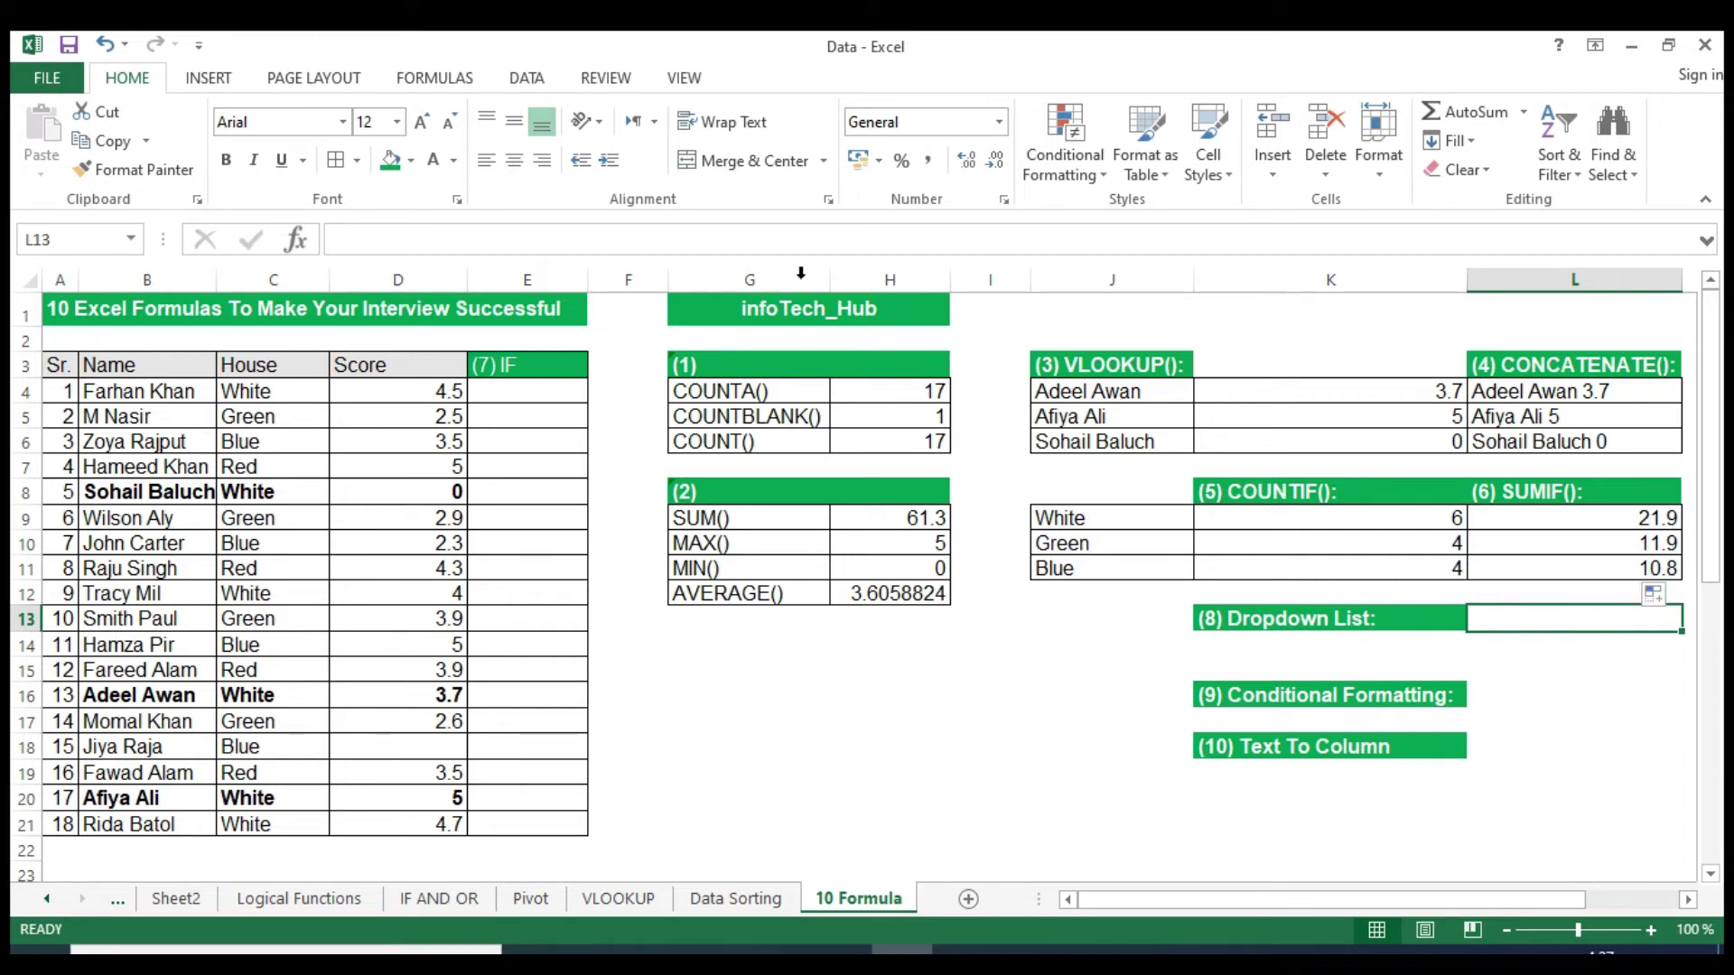
left_click(528, 79)
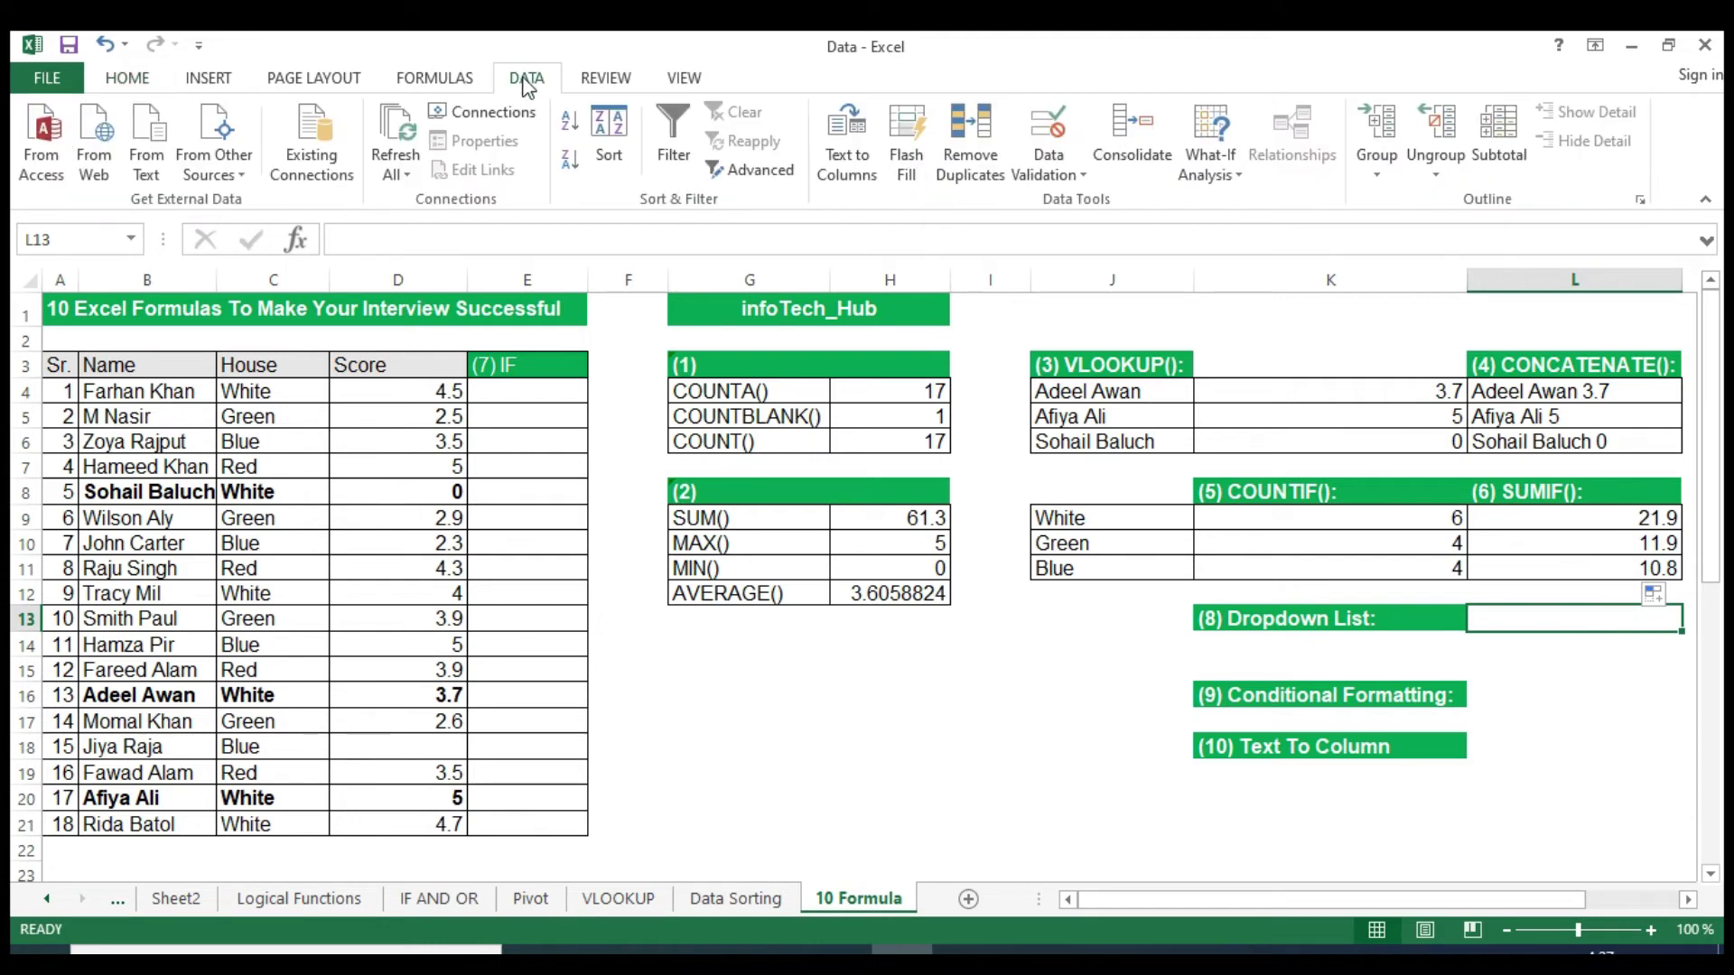
left_click(1066, 171)
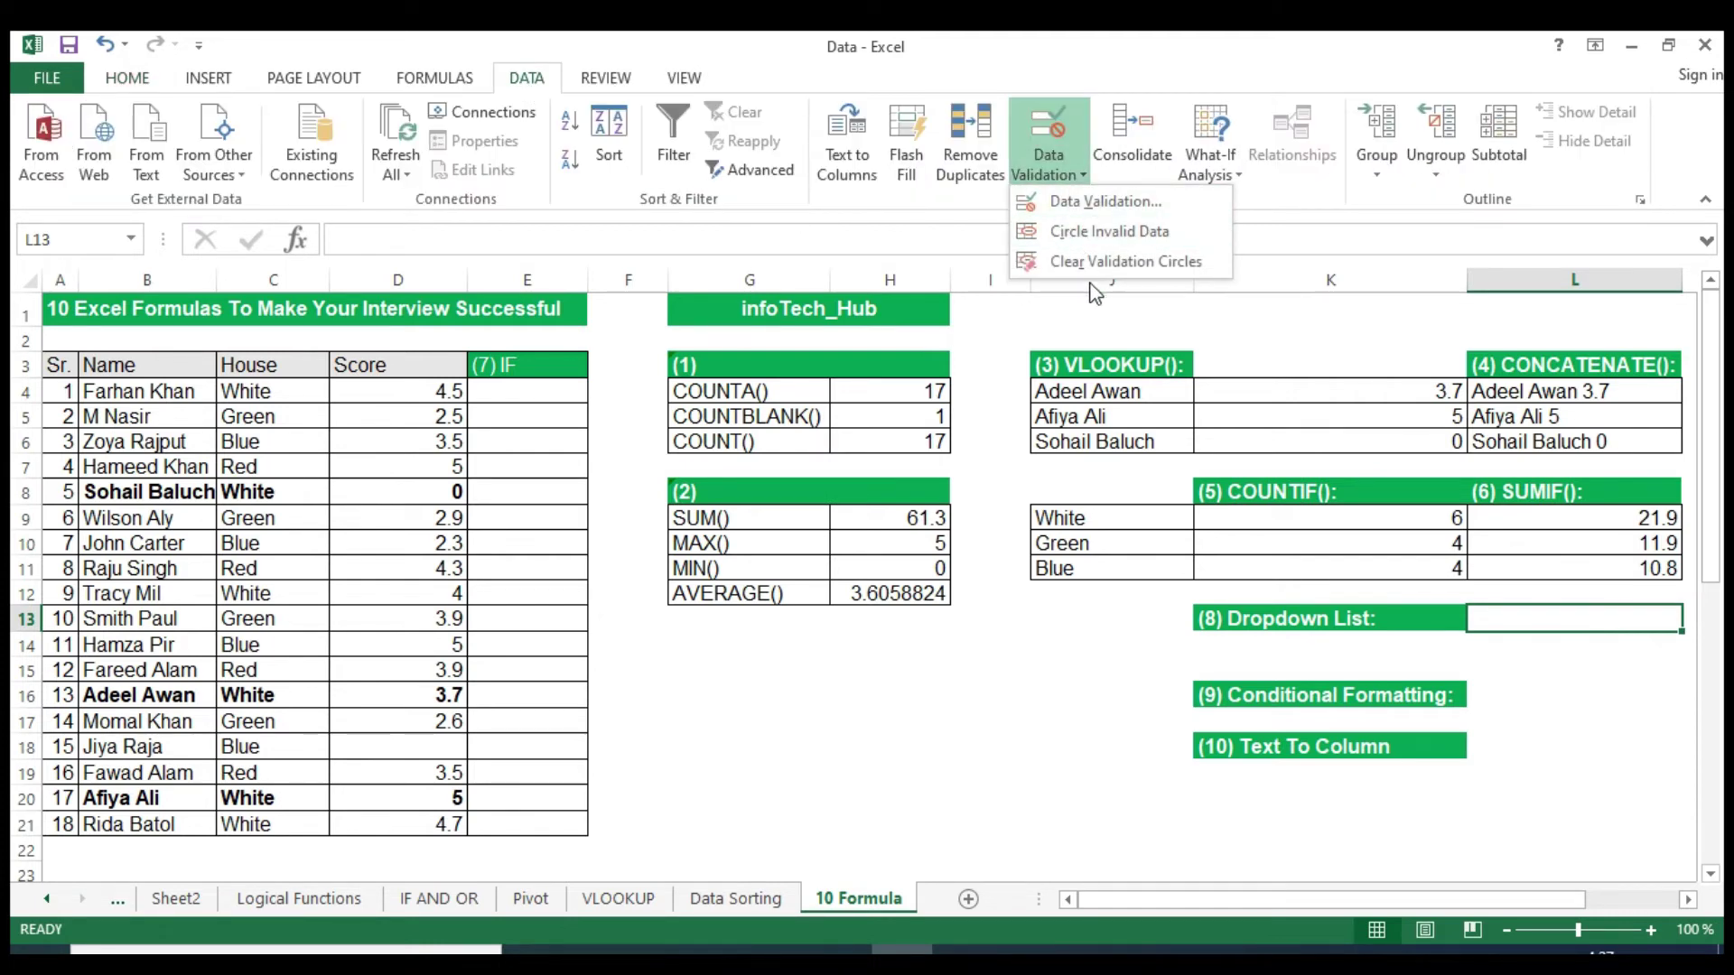
left_click(1092, 204)
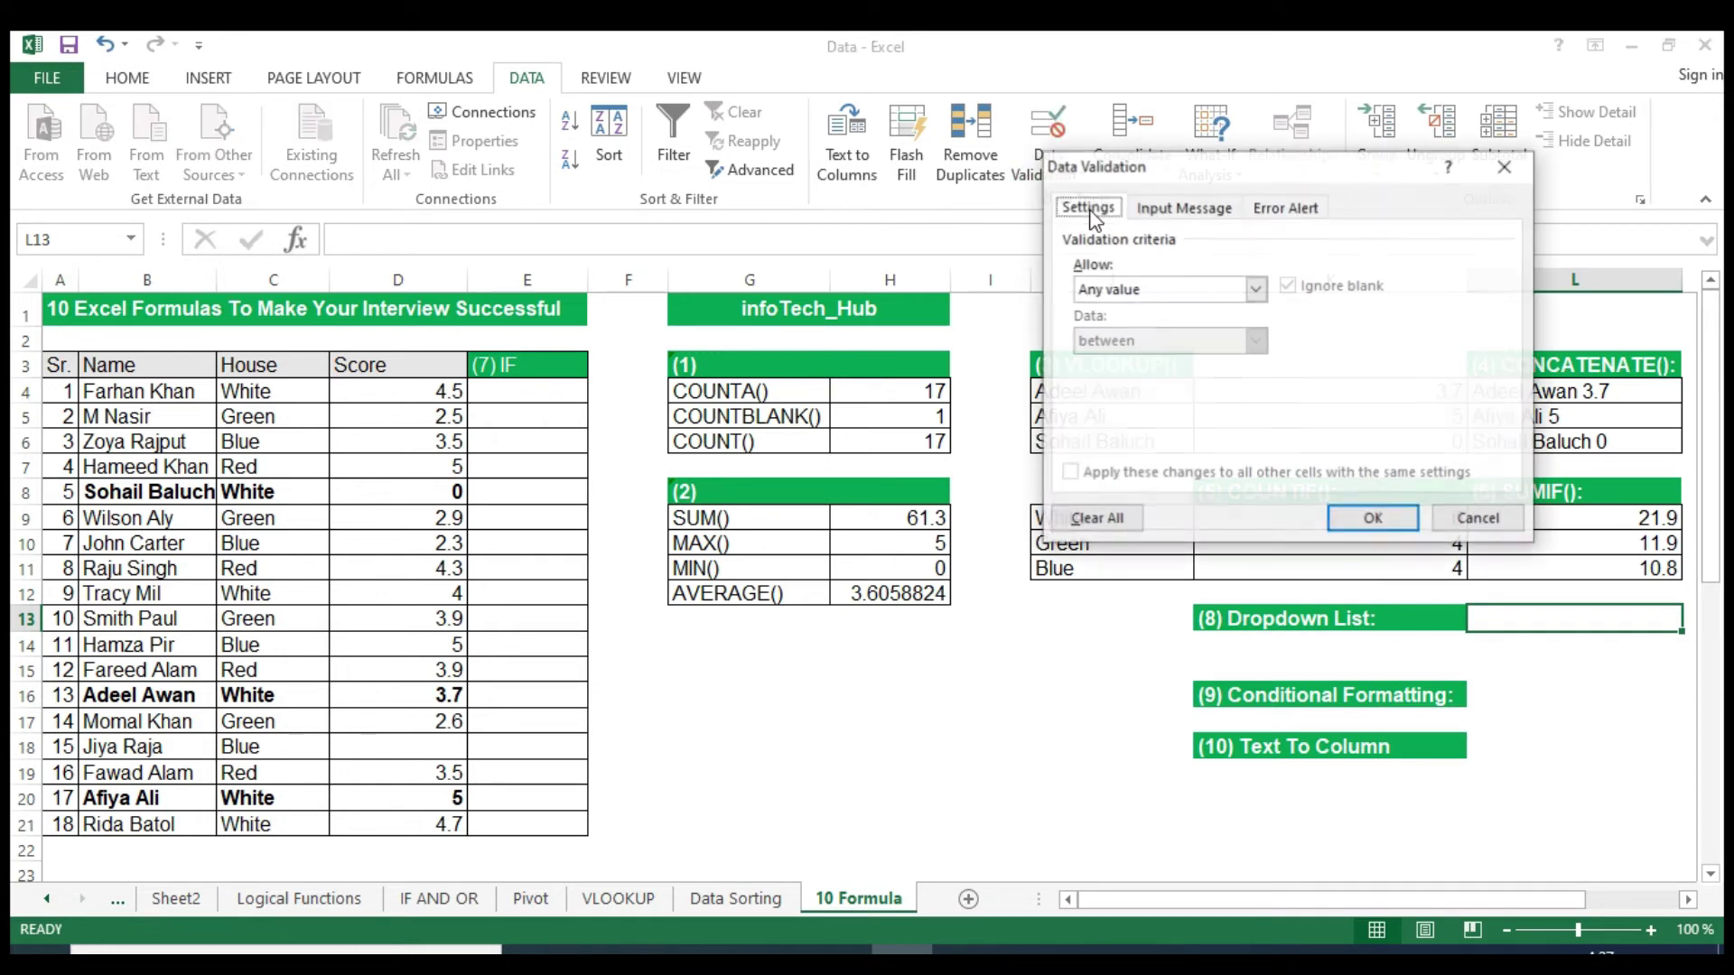
left_click(1257, 289)
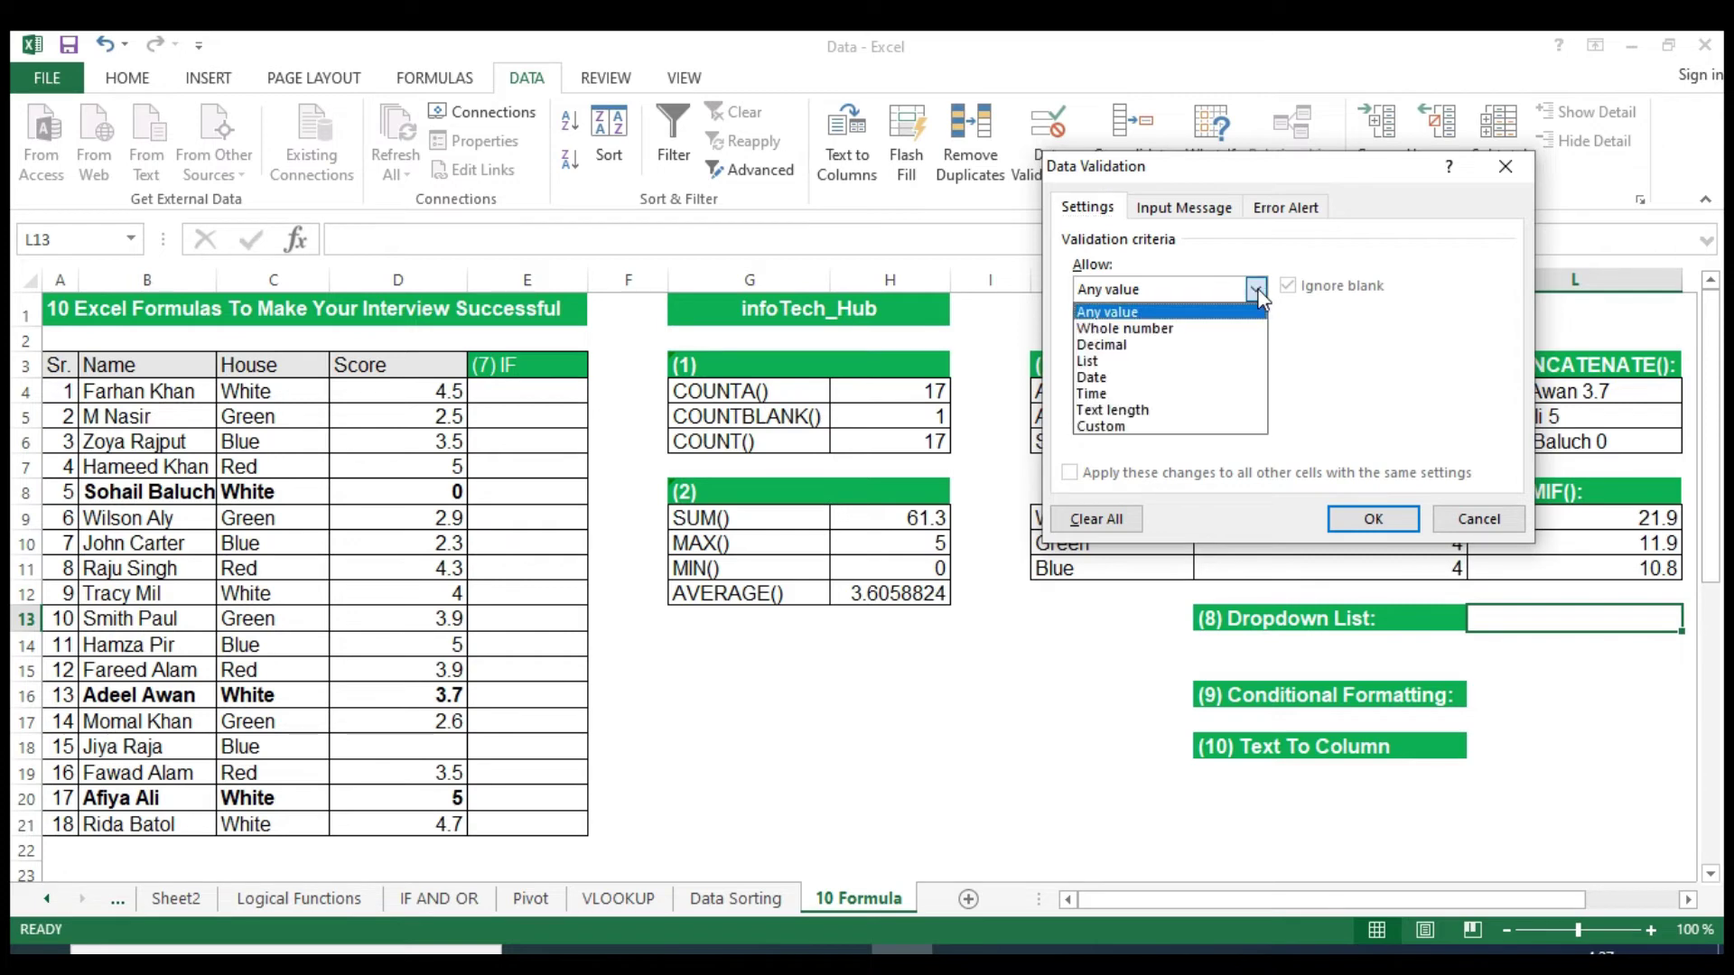
left_click(1238, 361)
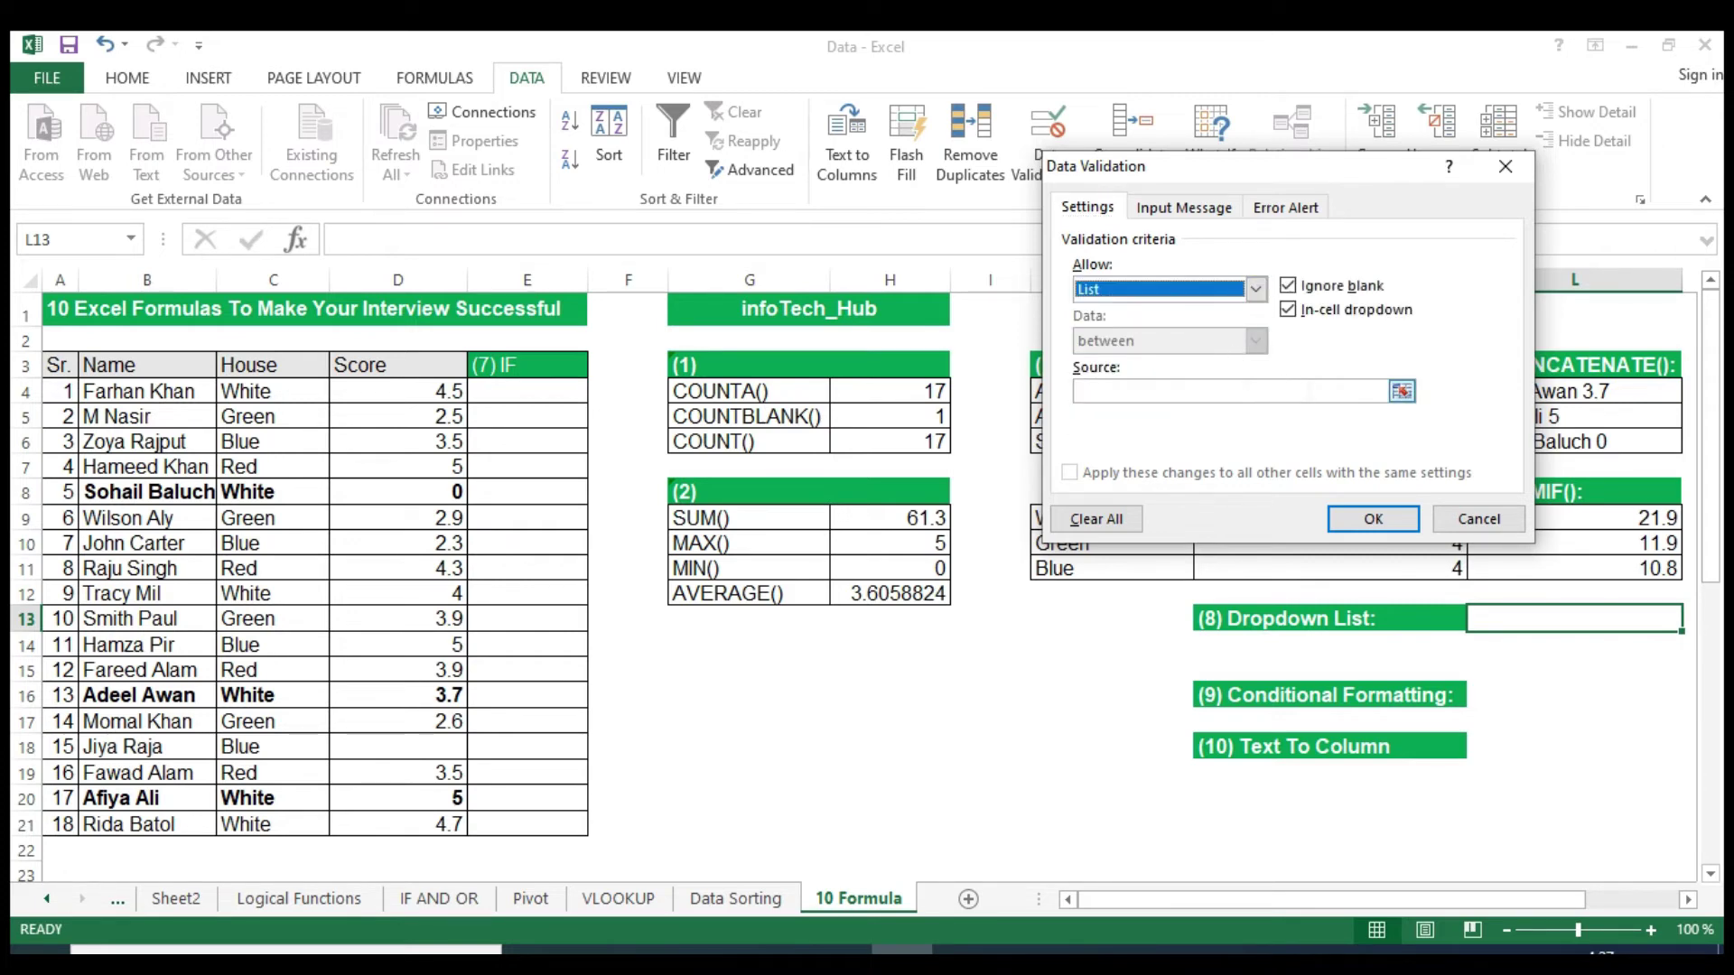
left_click(1228, 391)
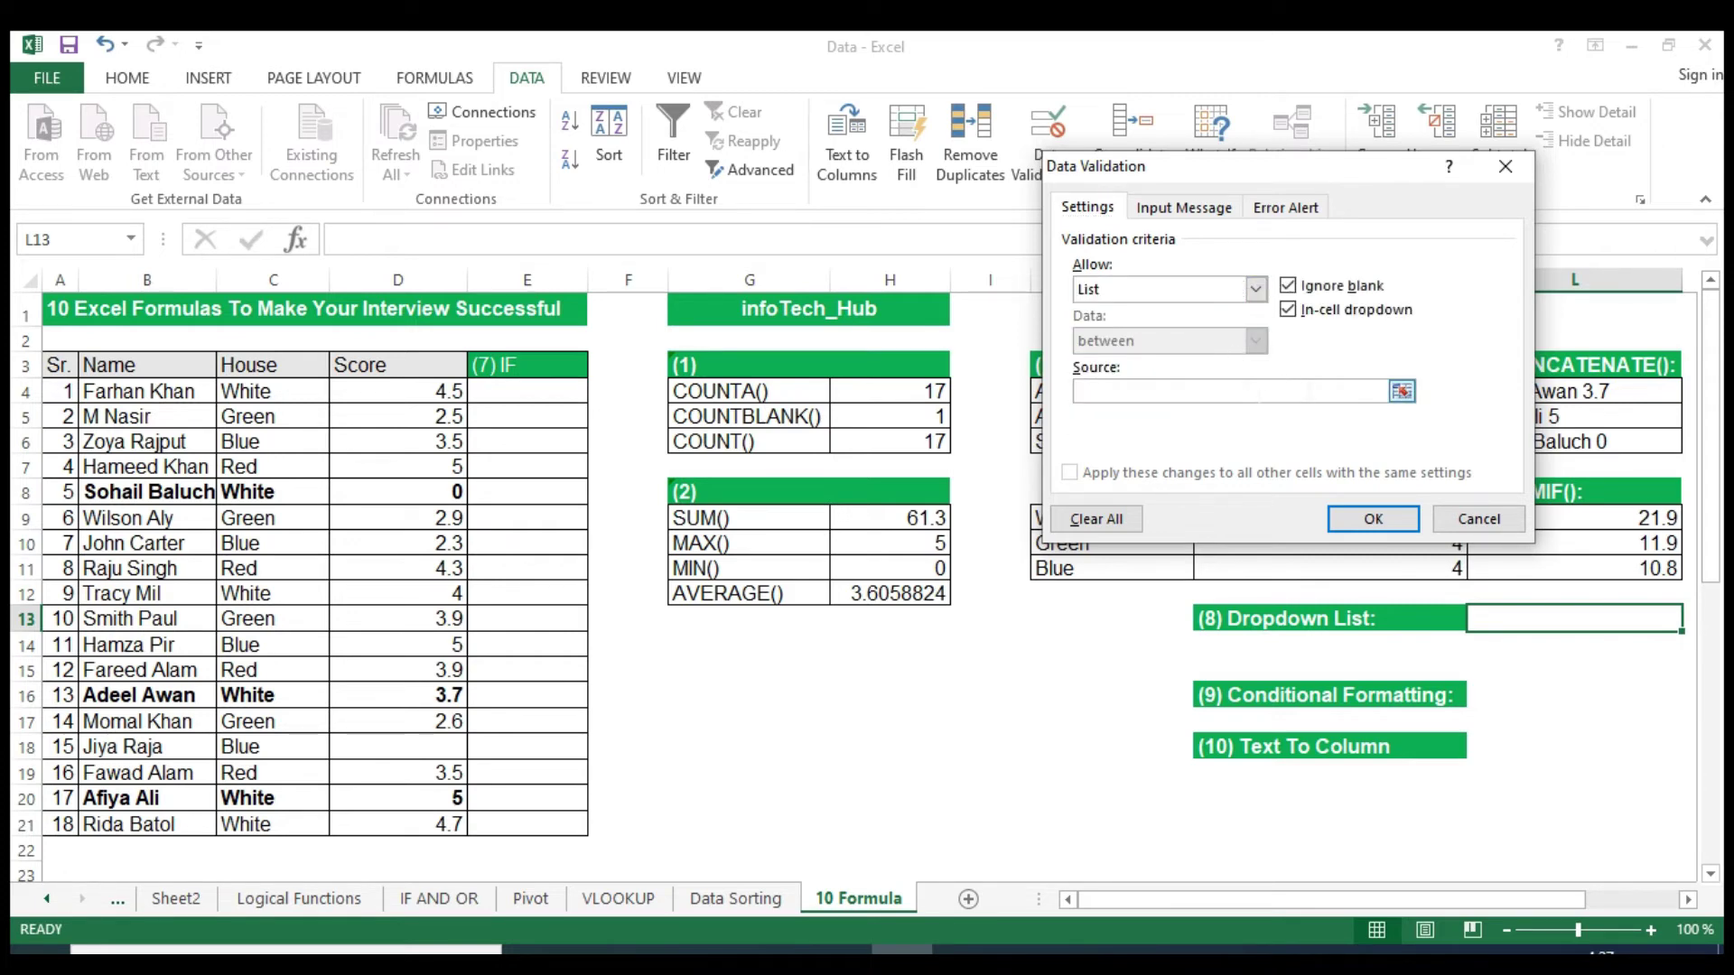
left_click(1401, 391)
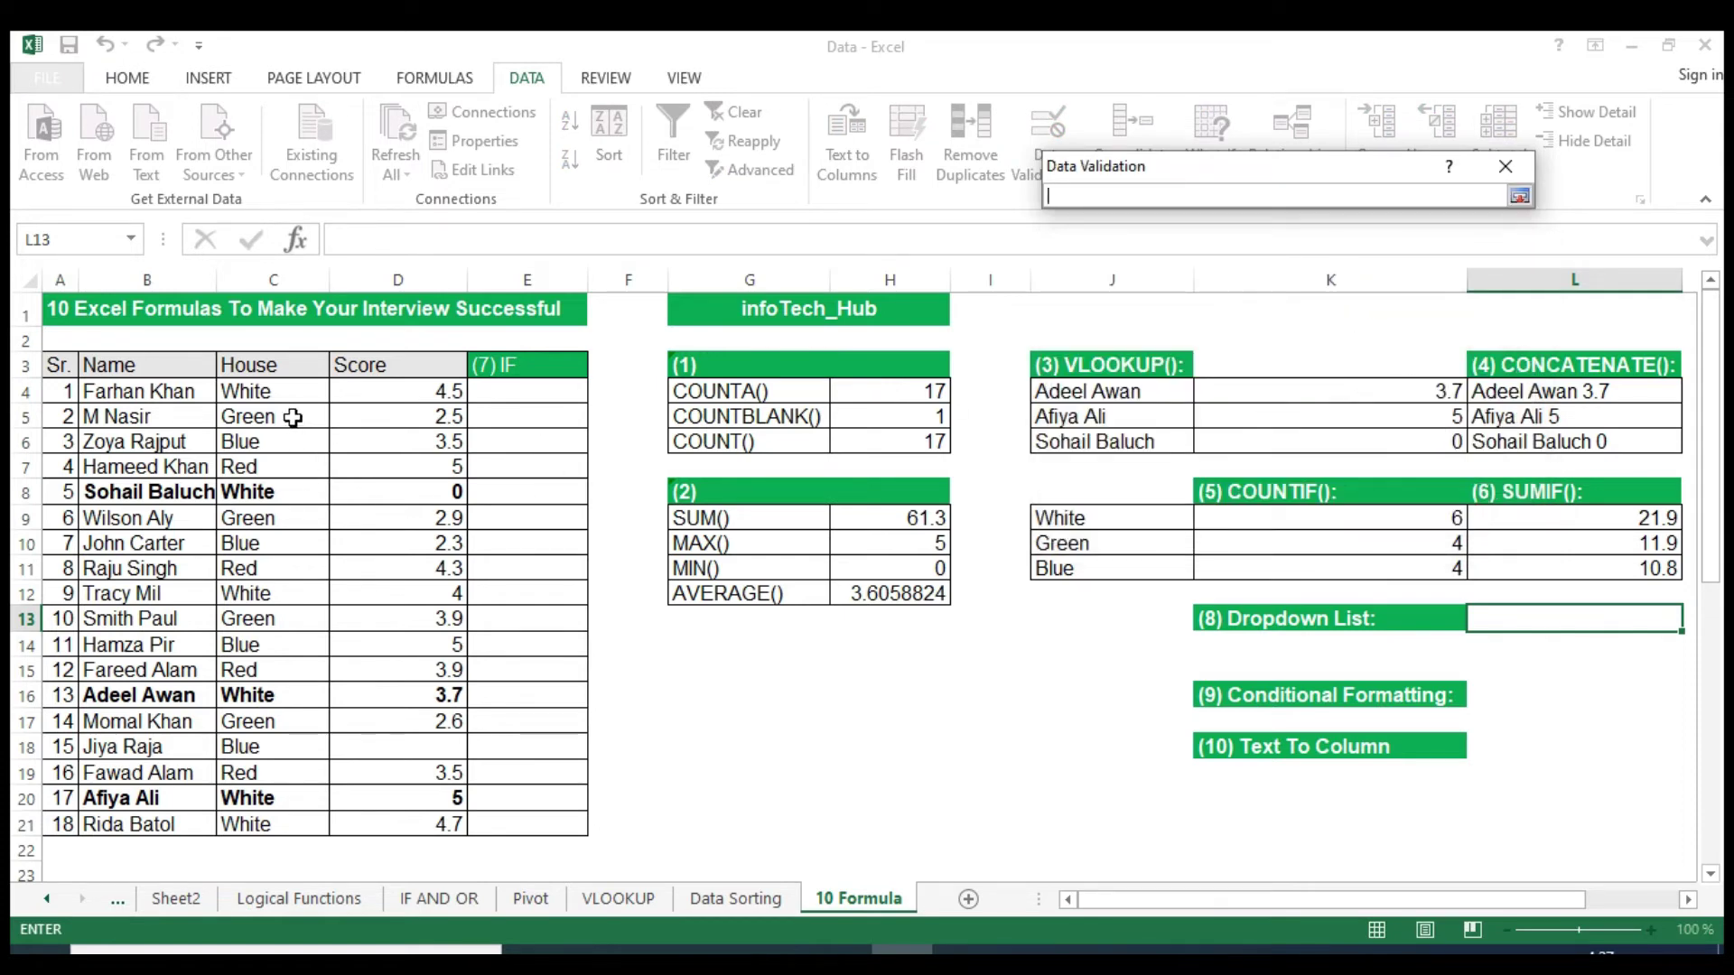
left_click_drag(140, 390, 157, 818)
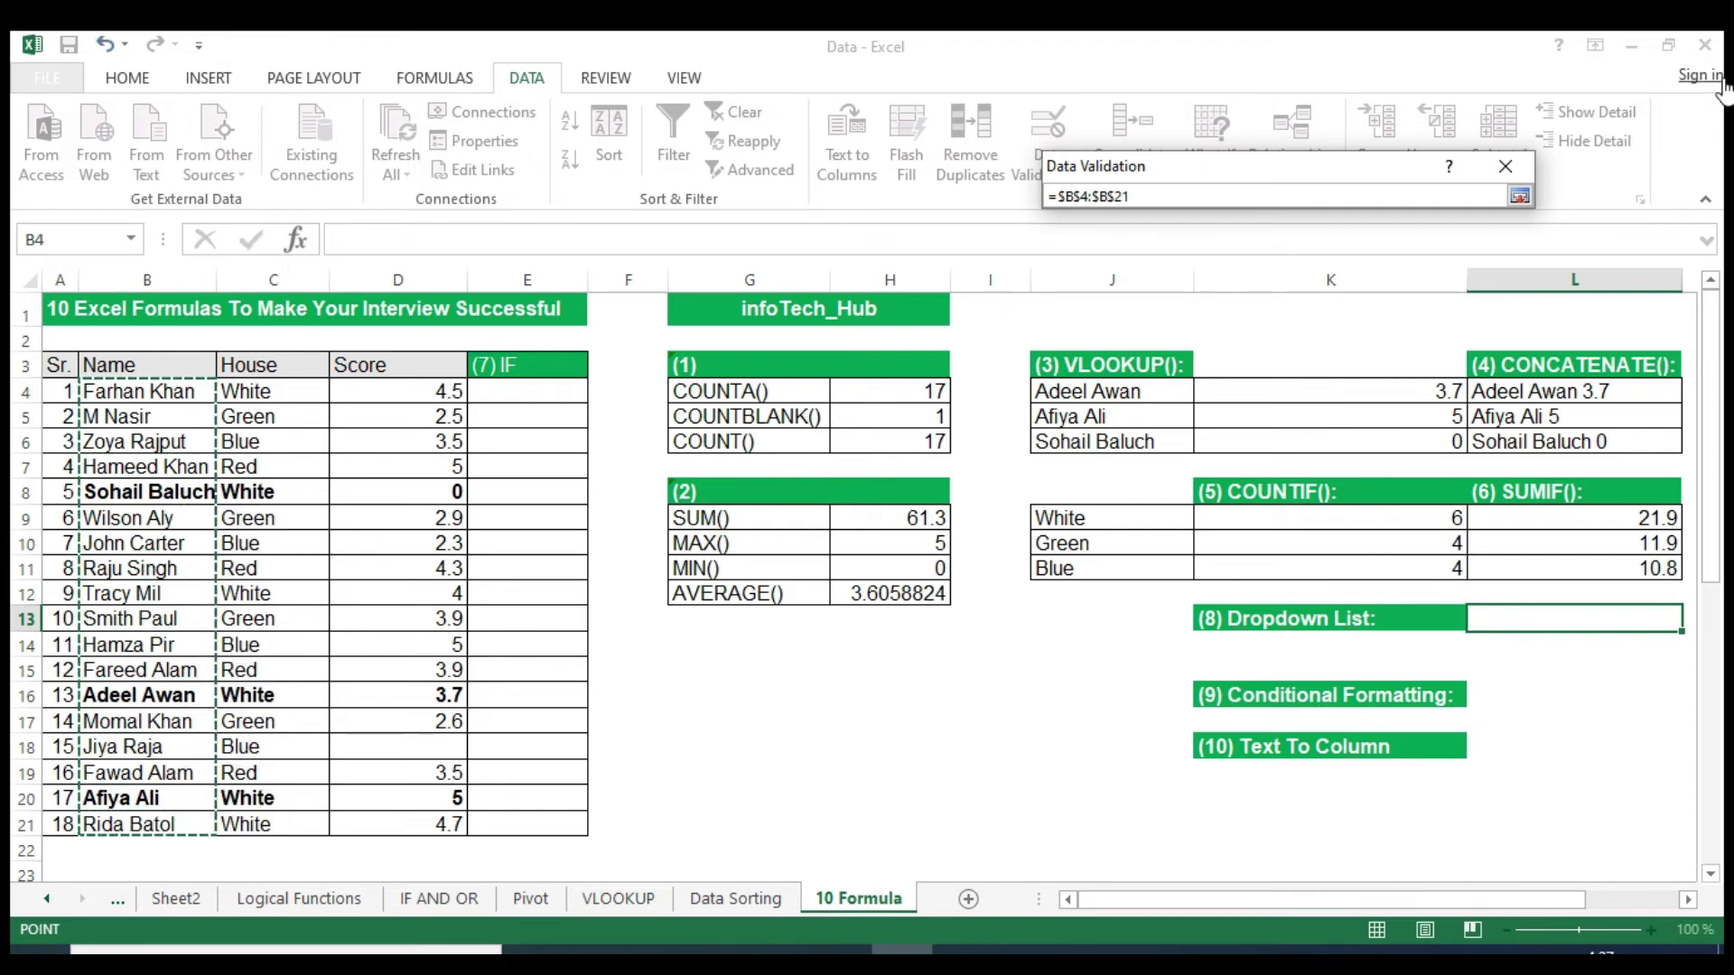
left_click(1520, 196)
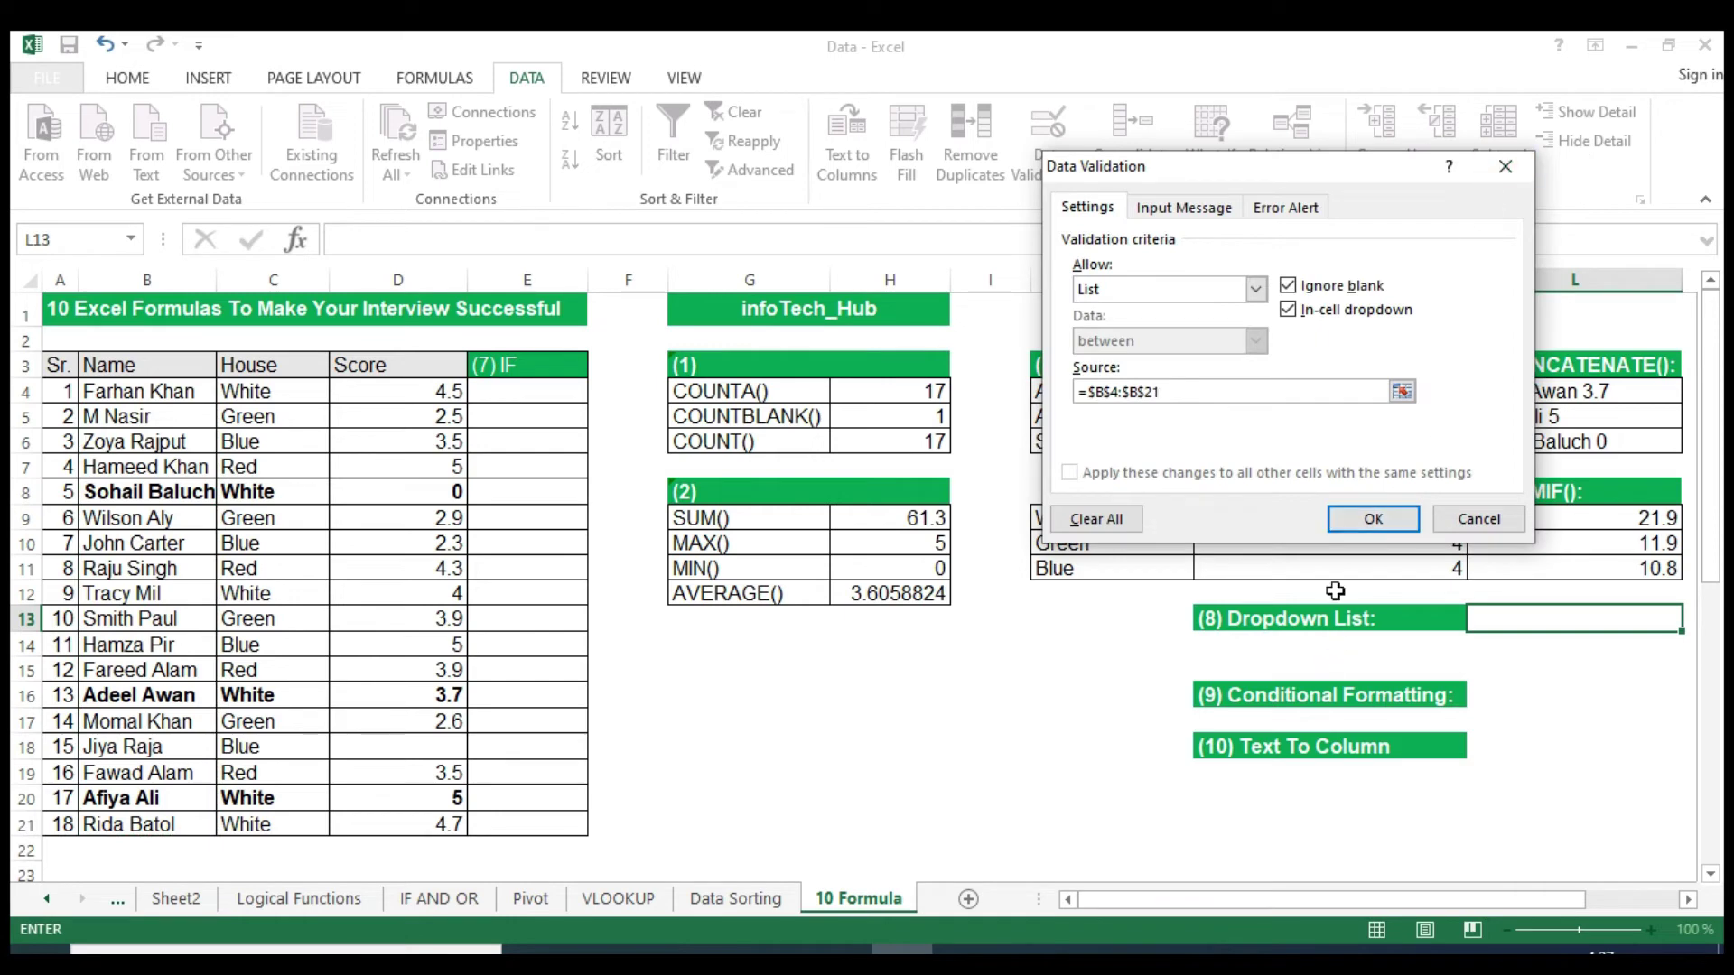
left_click(1377, 521)
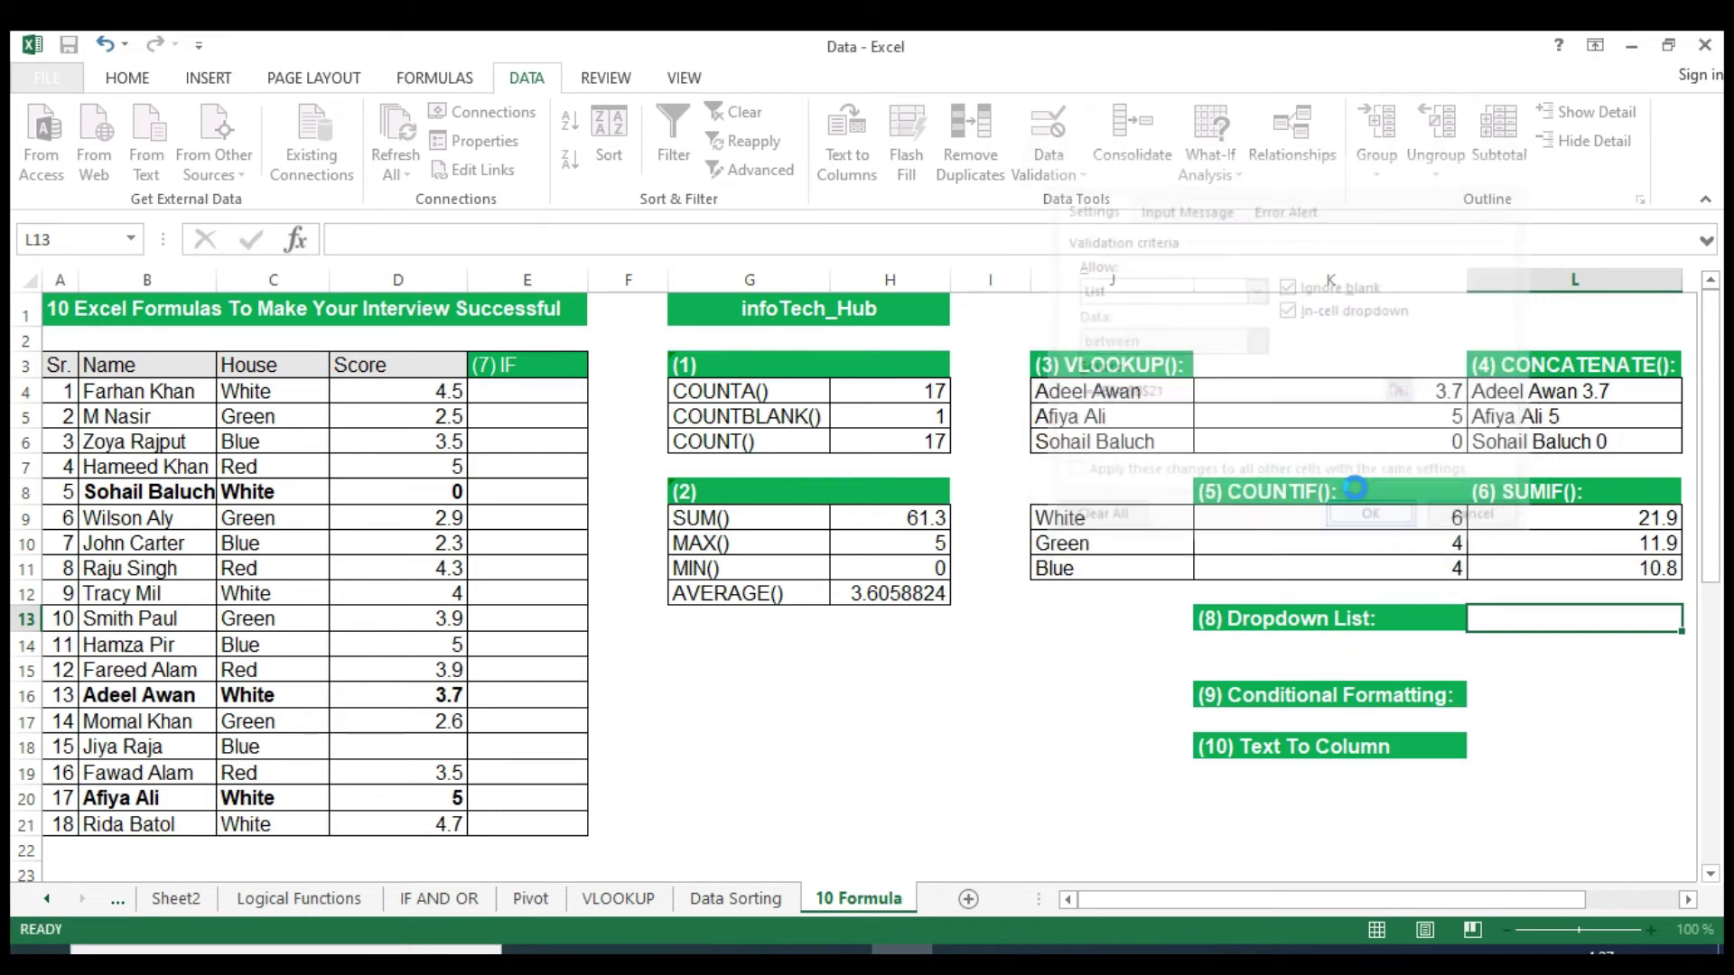
Copy L13's names dropdown and paste it into J4.
left_click(1690, 620)
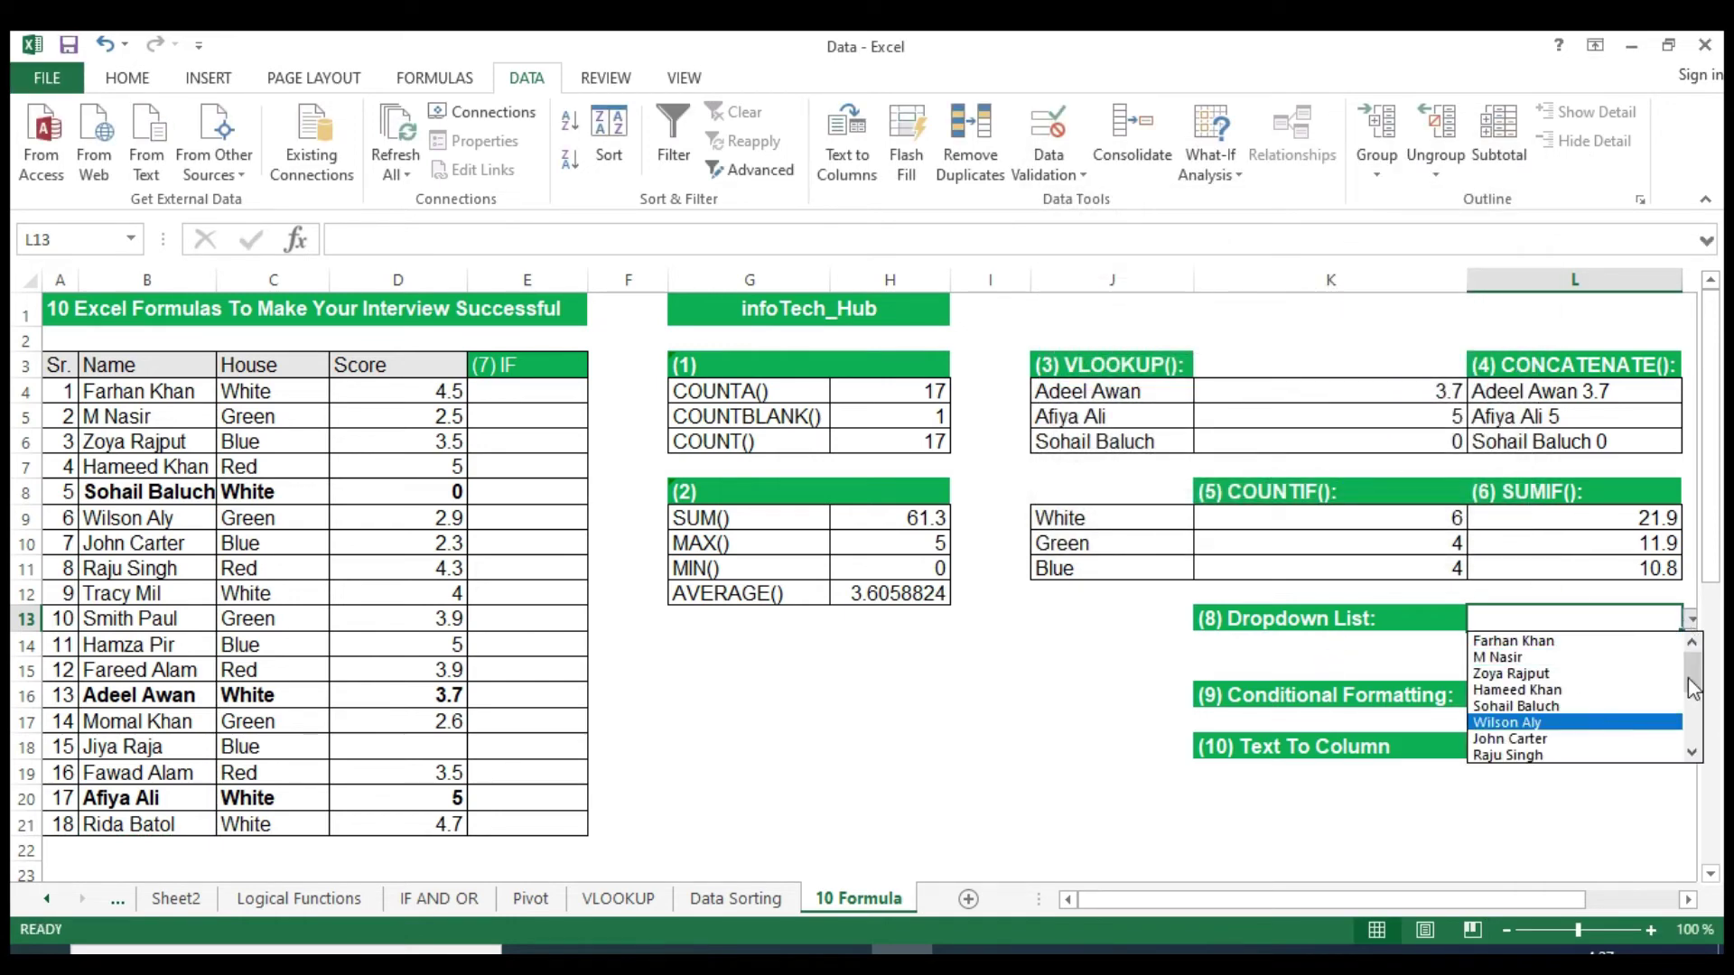
left_click_drag(1688, 677, 1688, 728)
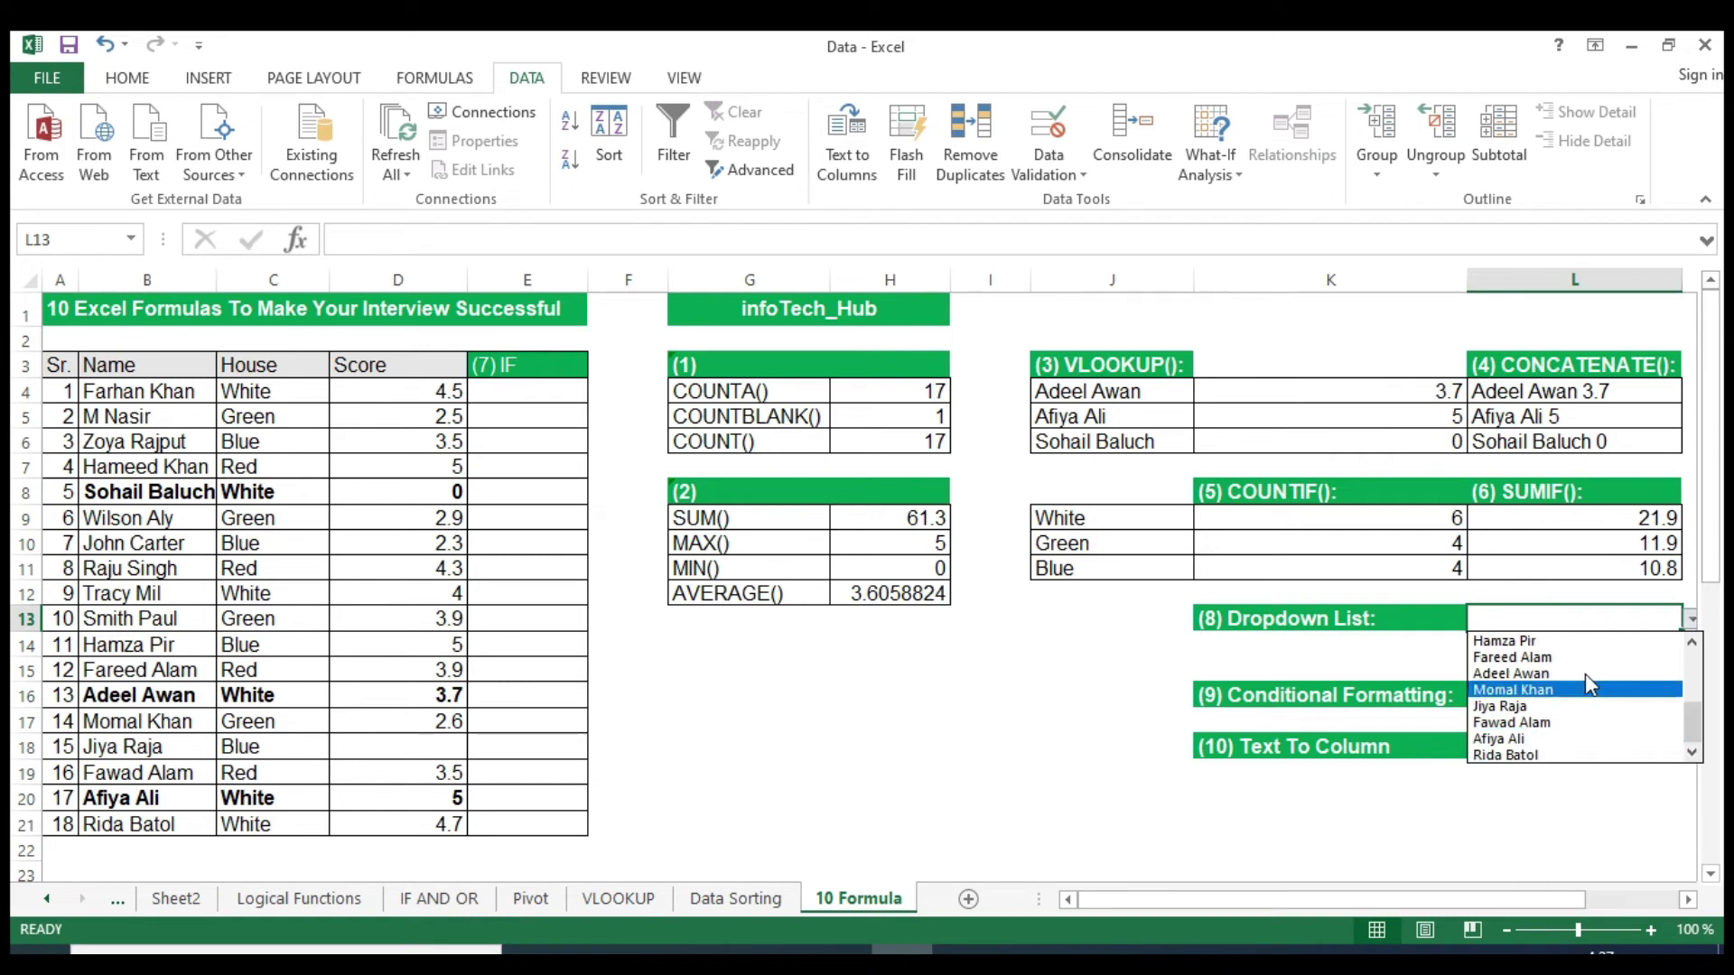
left_click(1680, 622)
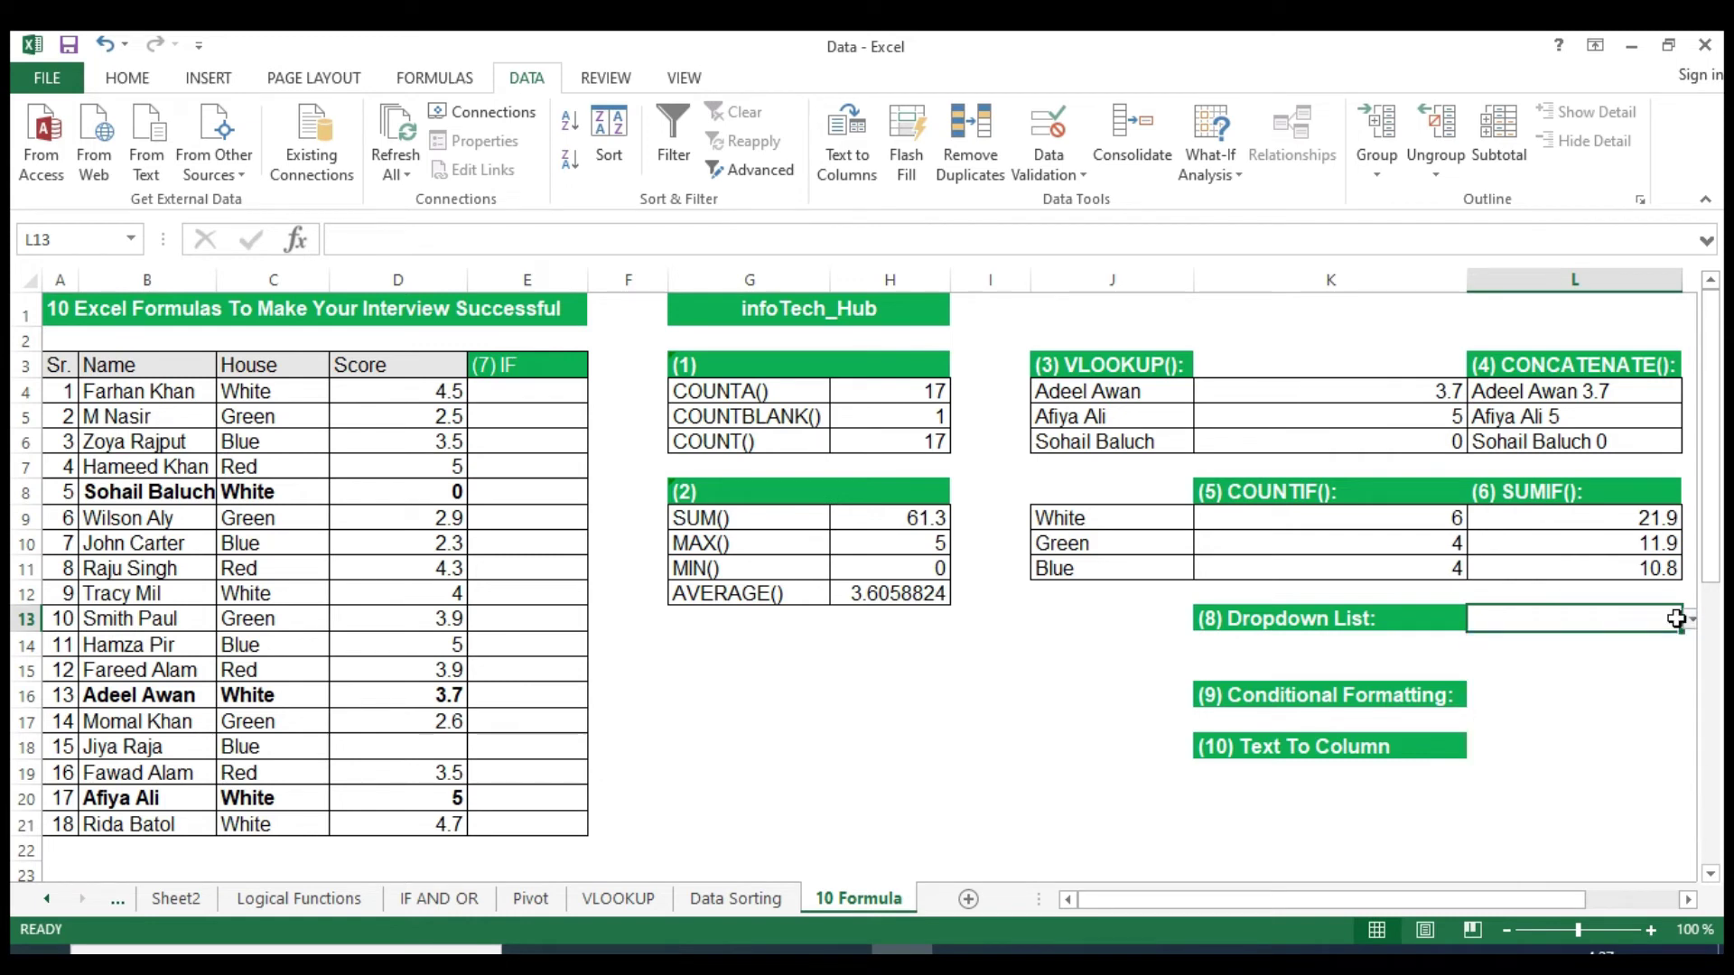
key("ctrl+c")
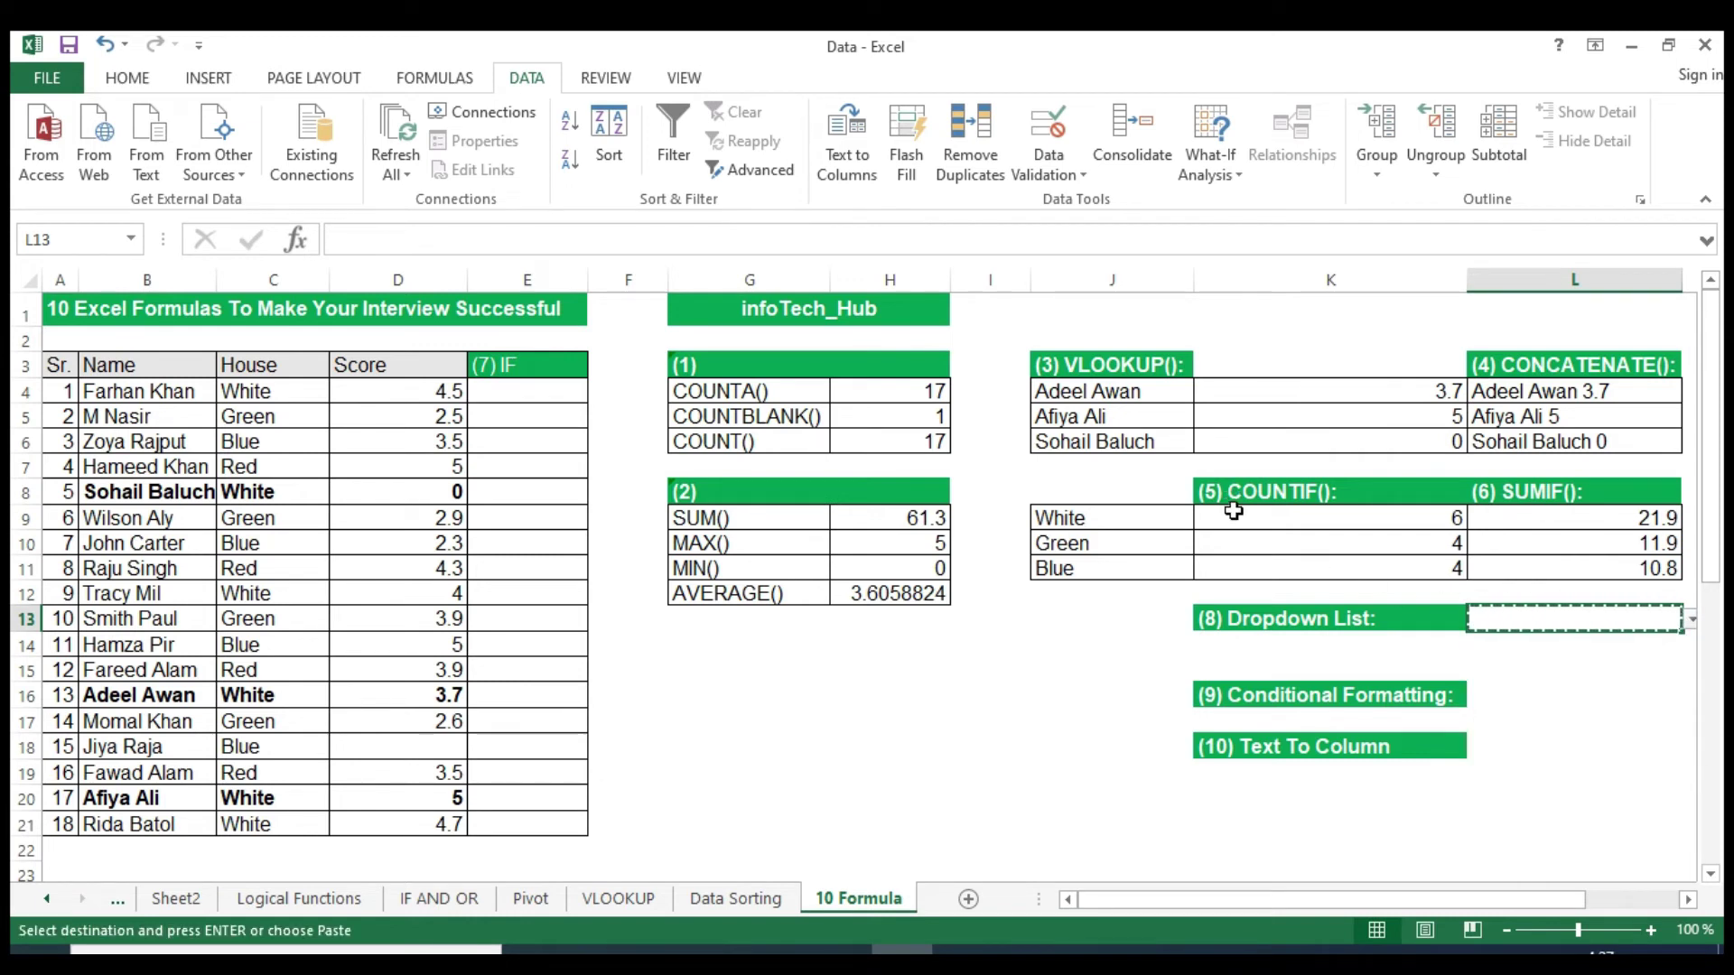
left_click(1112, 400)
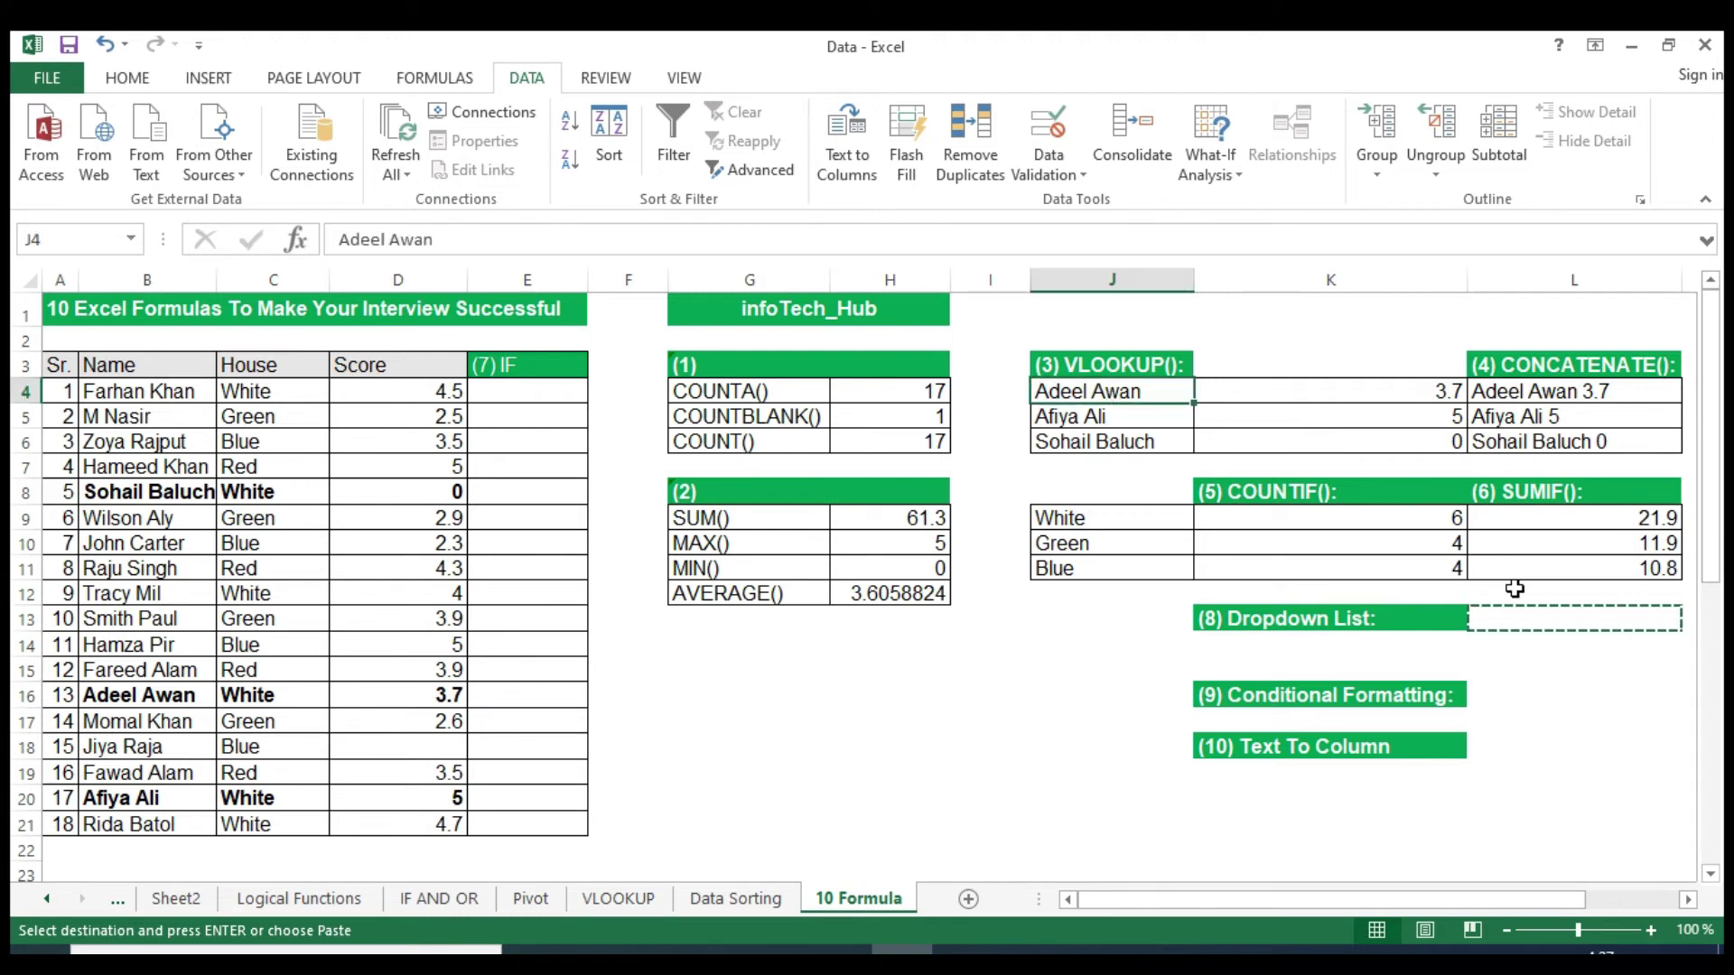
key("ctrl+v")
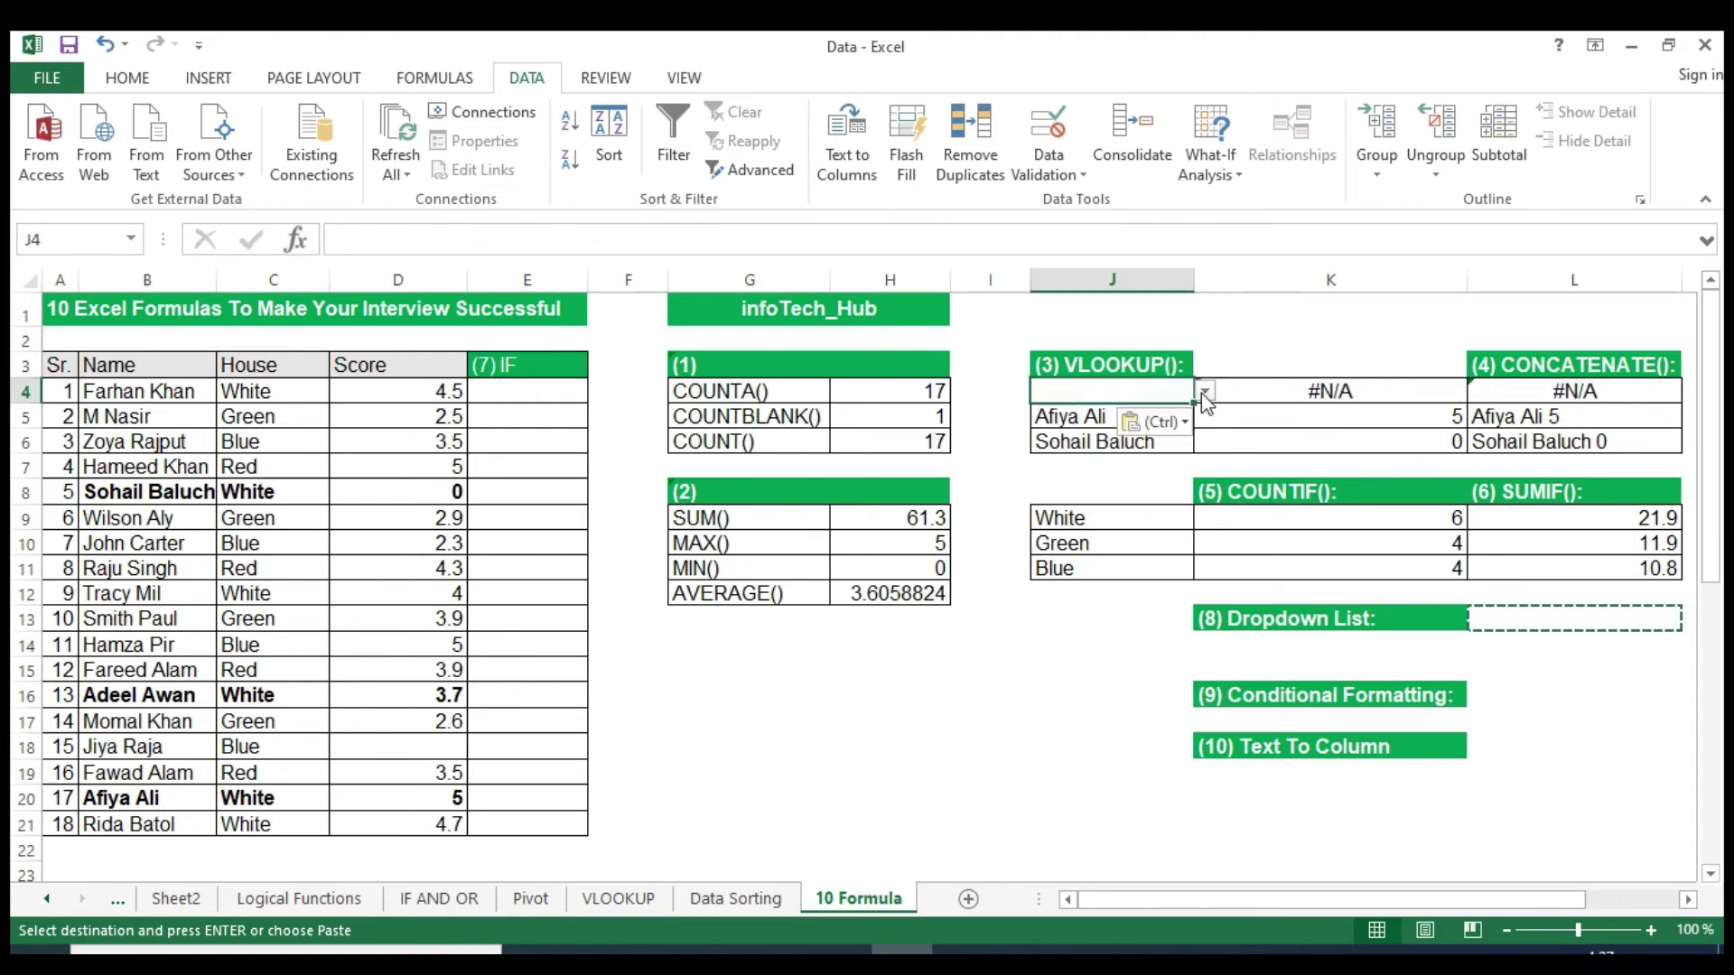
left_click(1203, 391)
left_click(1120, 461)
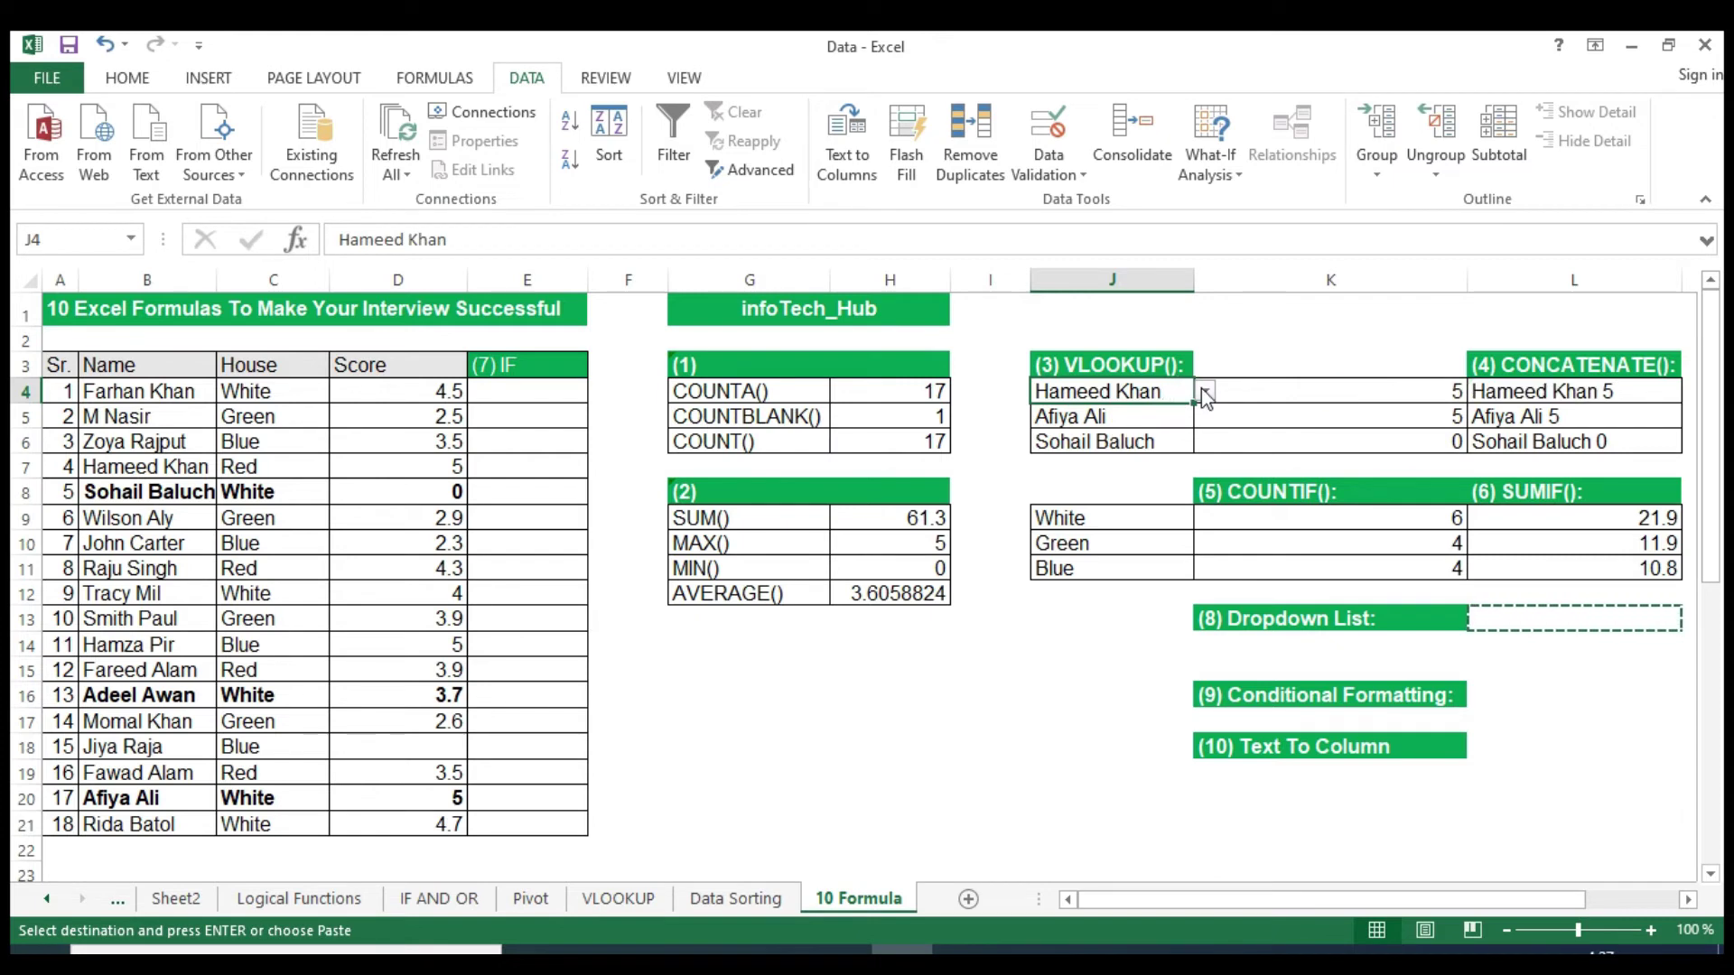
left_click(1205, 391)
left_click(1127, 479)
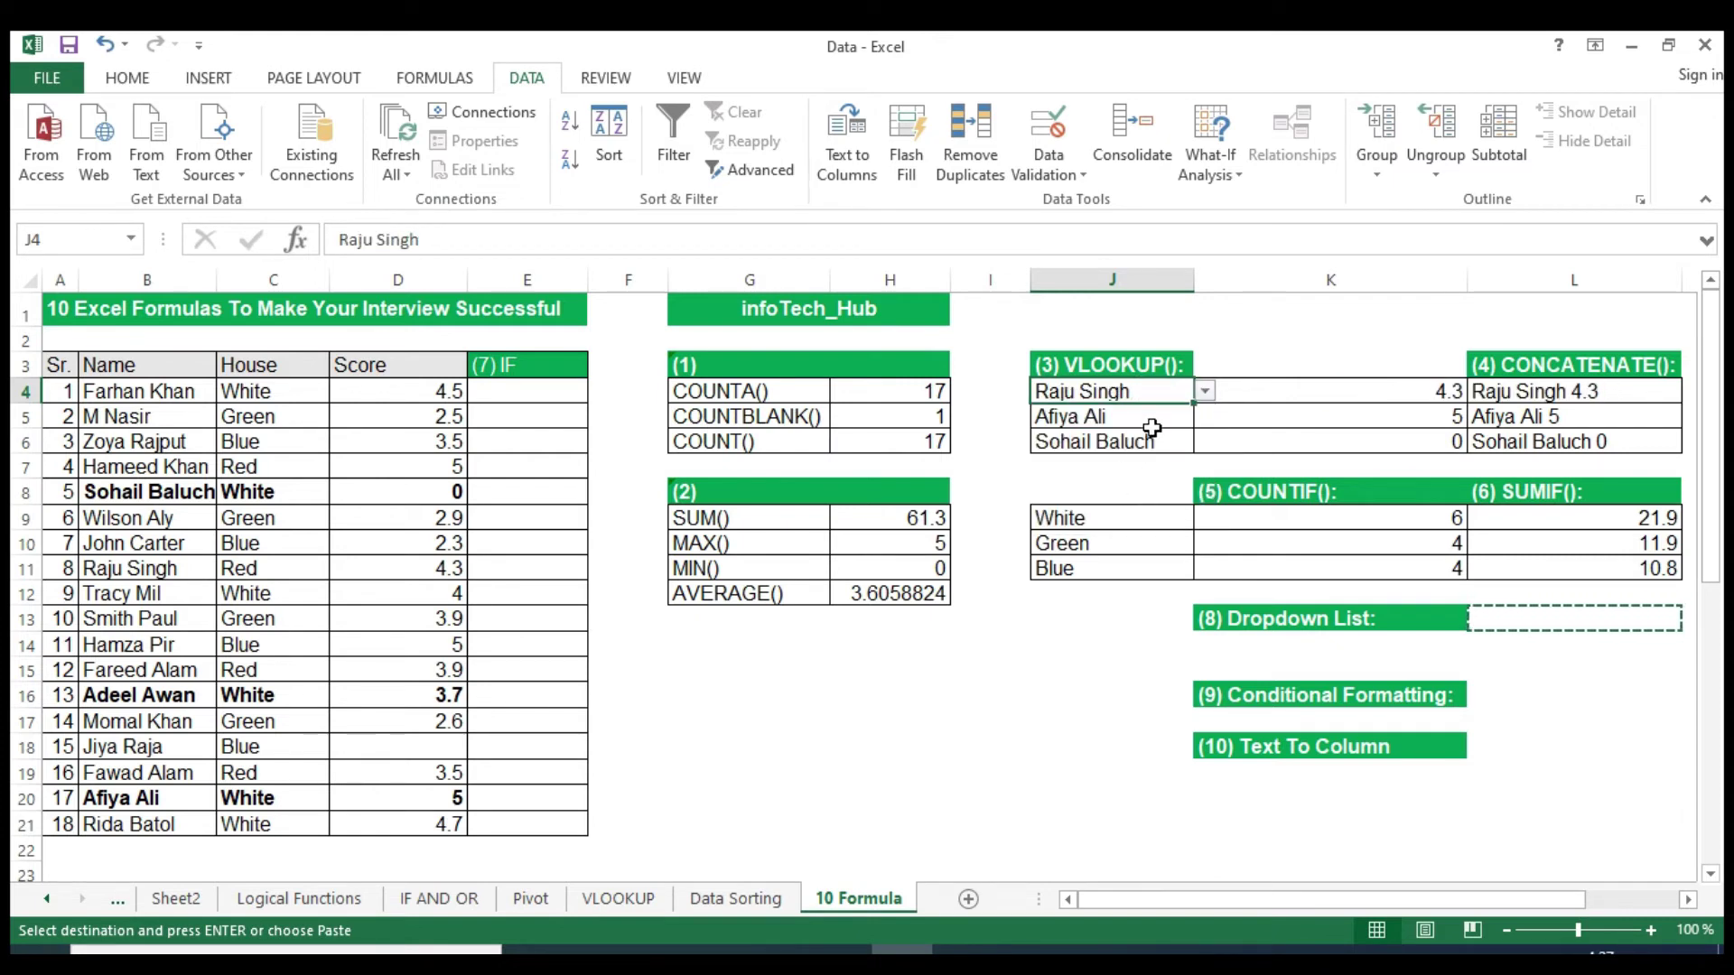
left_click(1205, 391)
left_click(1136, 505)
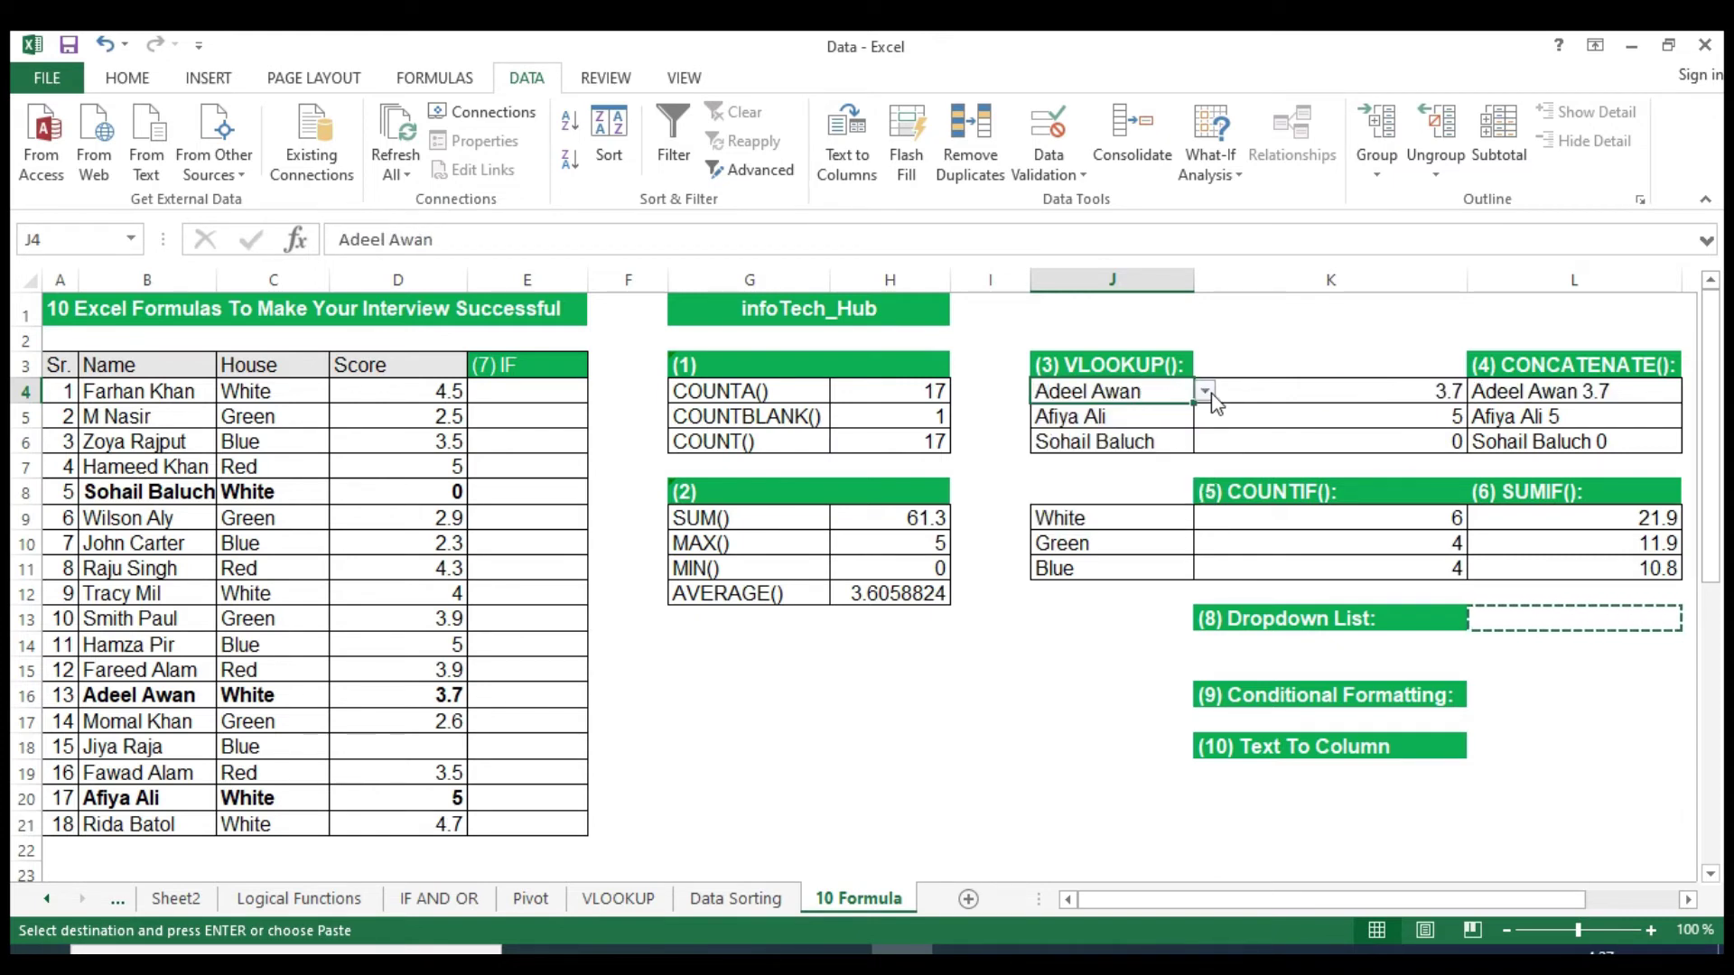
left_click(1205, 391)
left_click(1120, 527)
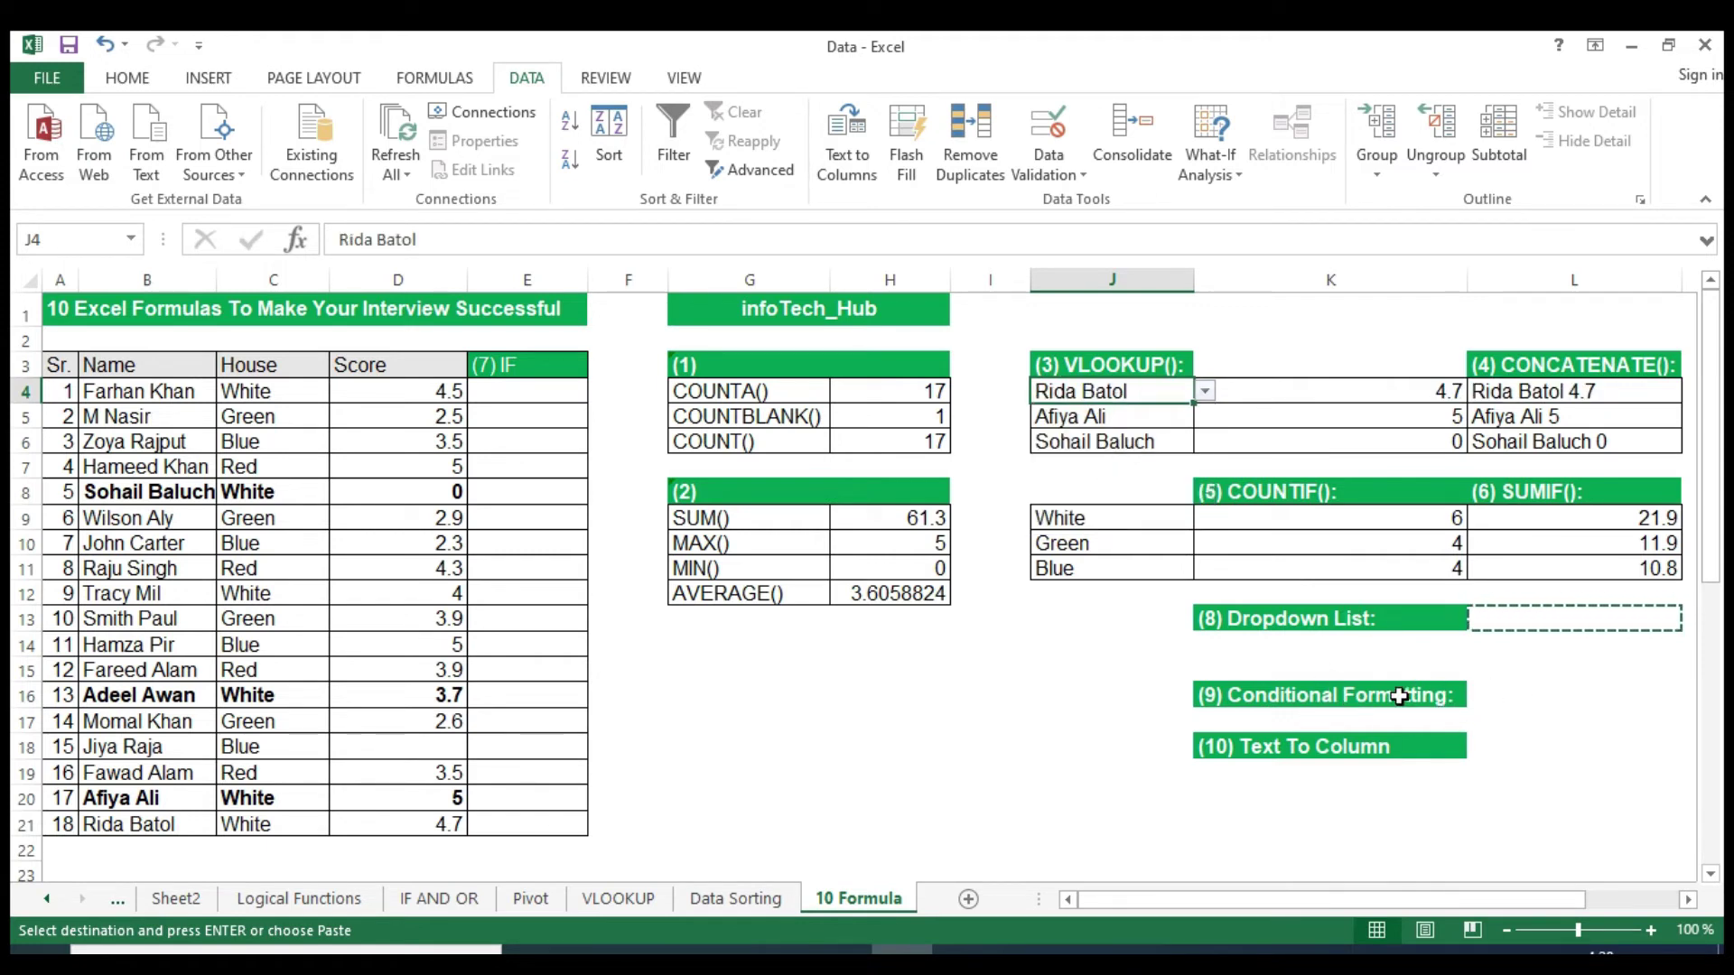
left_click(1490, 696)
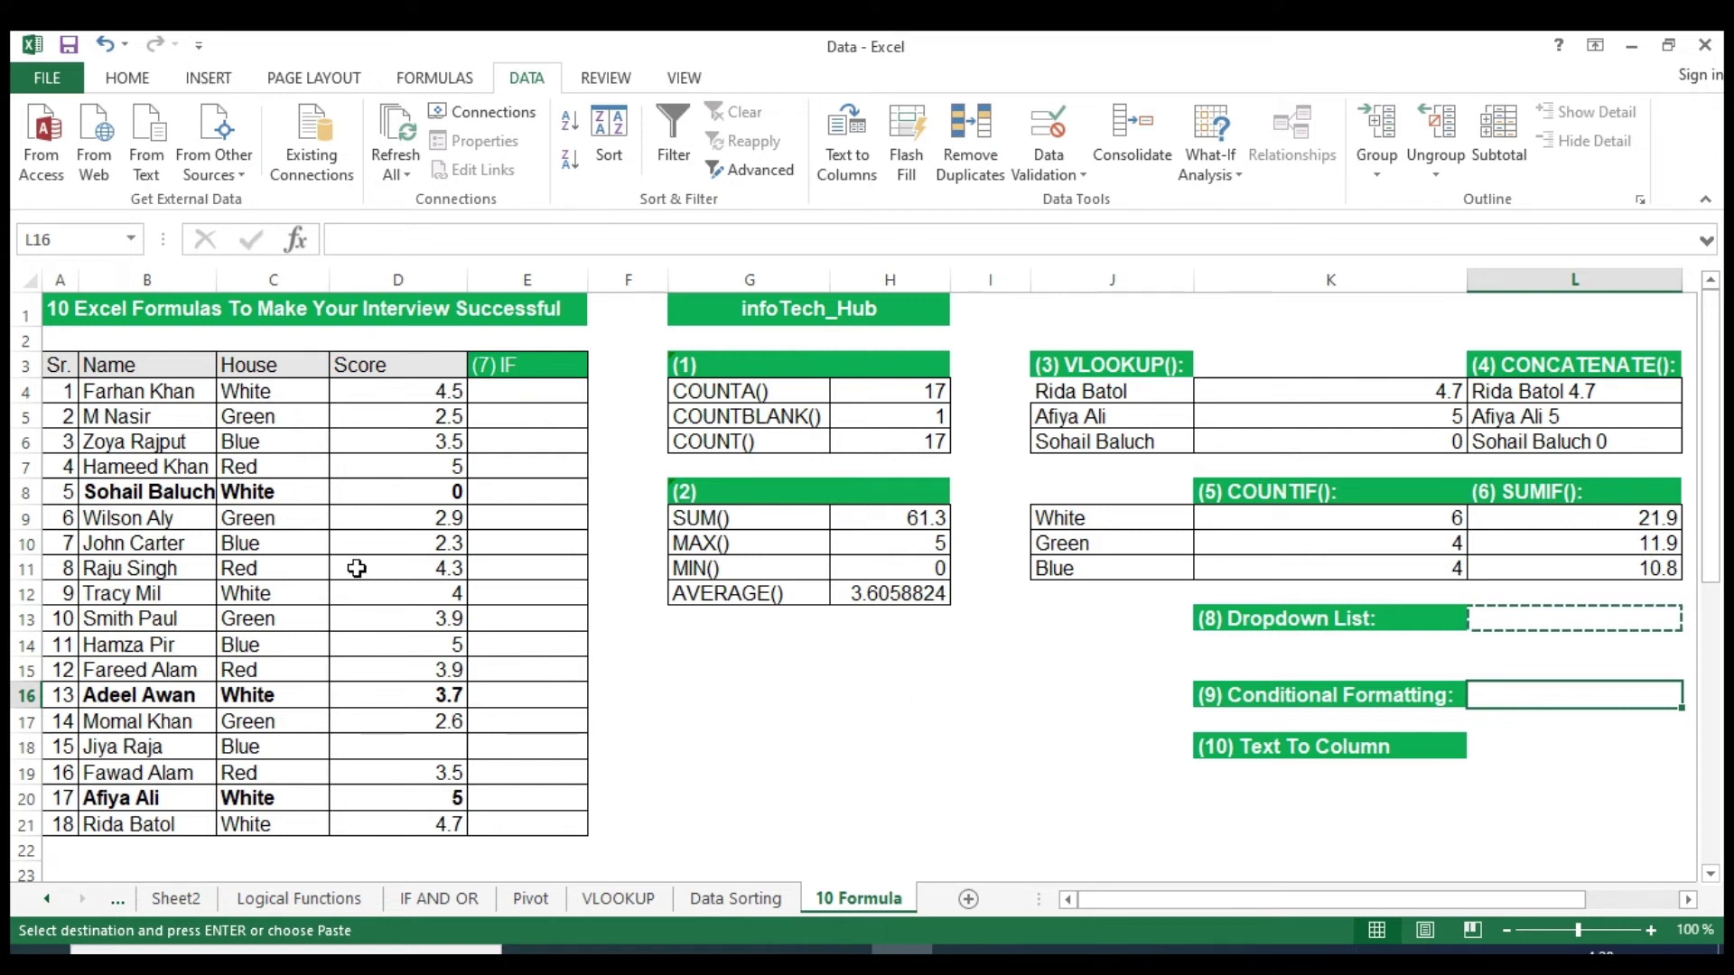
Select the Score values D4:D21.
left_click_drag(399, 389, 396, 823)
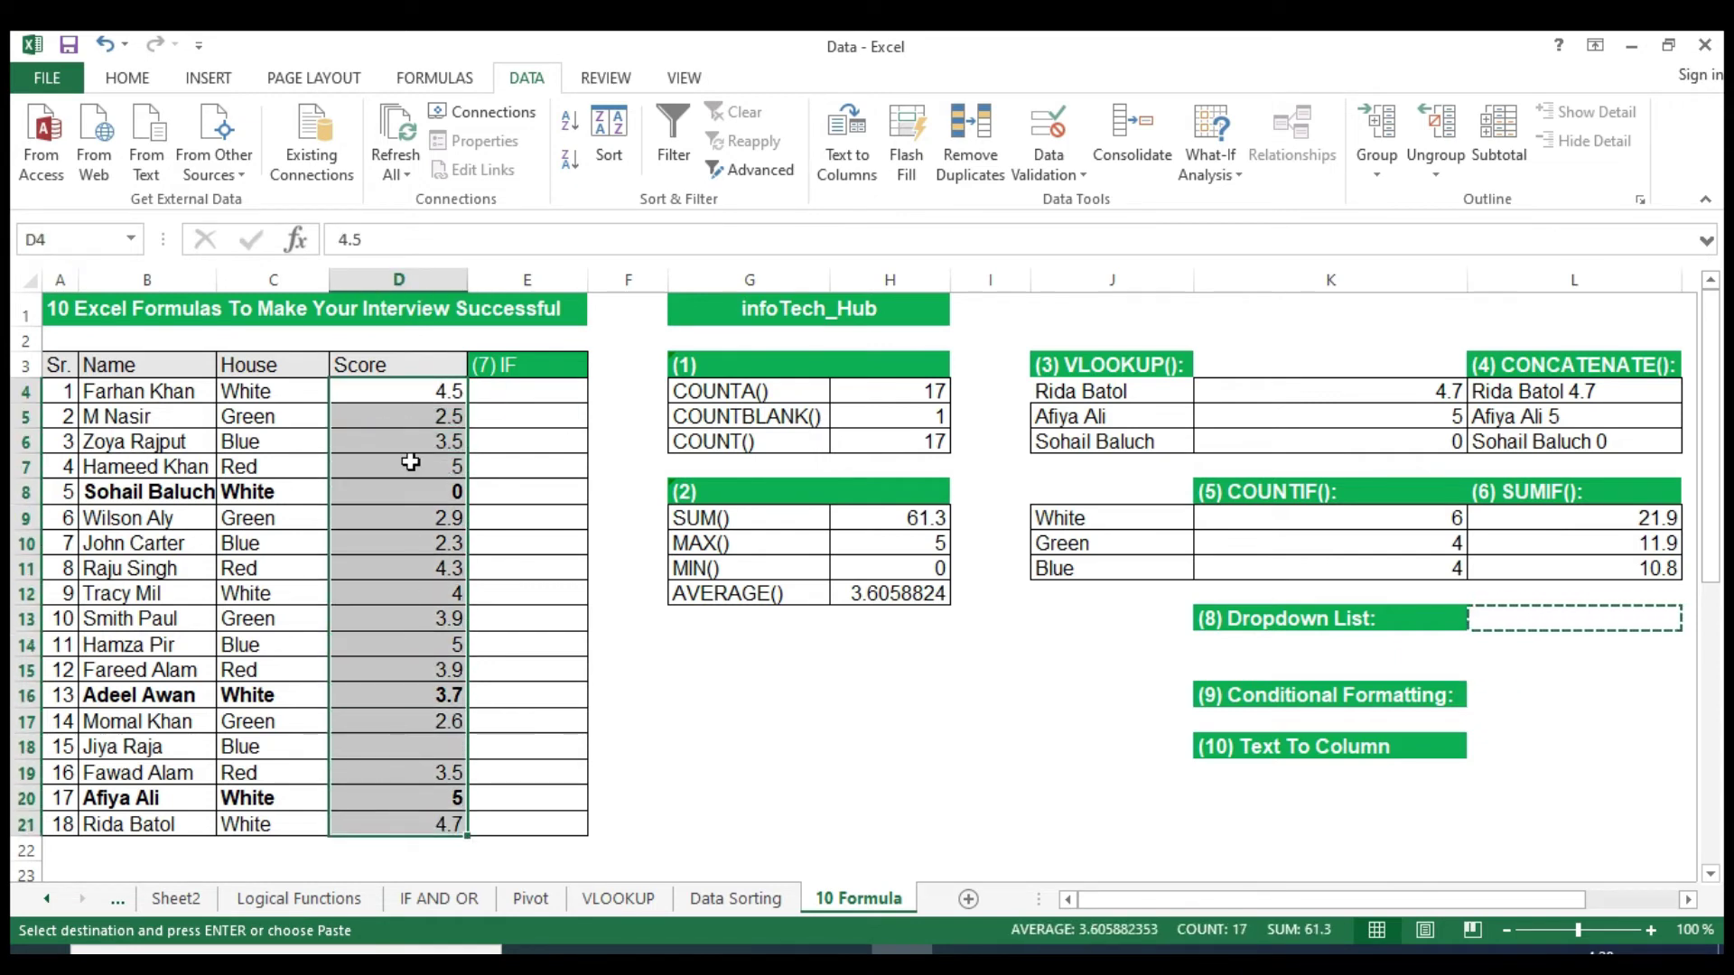
left_click(417, 415)
left_click_drag(416, 389, 433, 823)
left_click(422, 498)
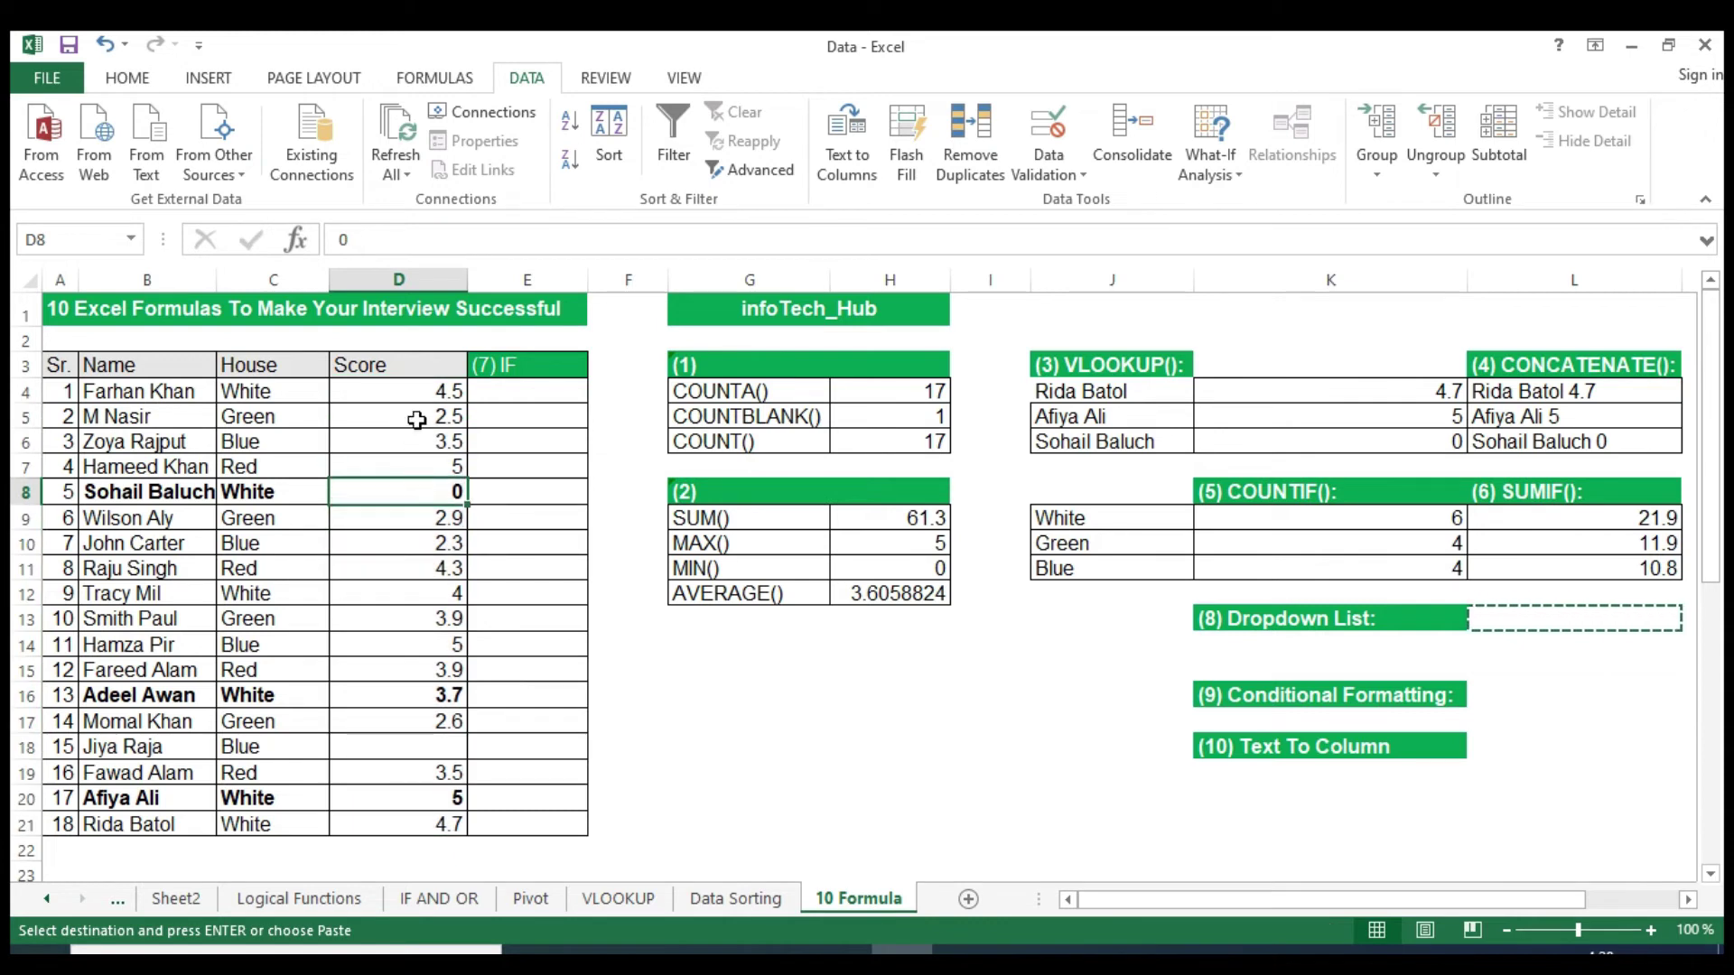
left_click_drag(423, 391, 434, 818)
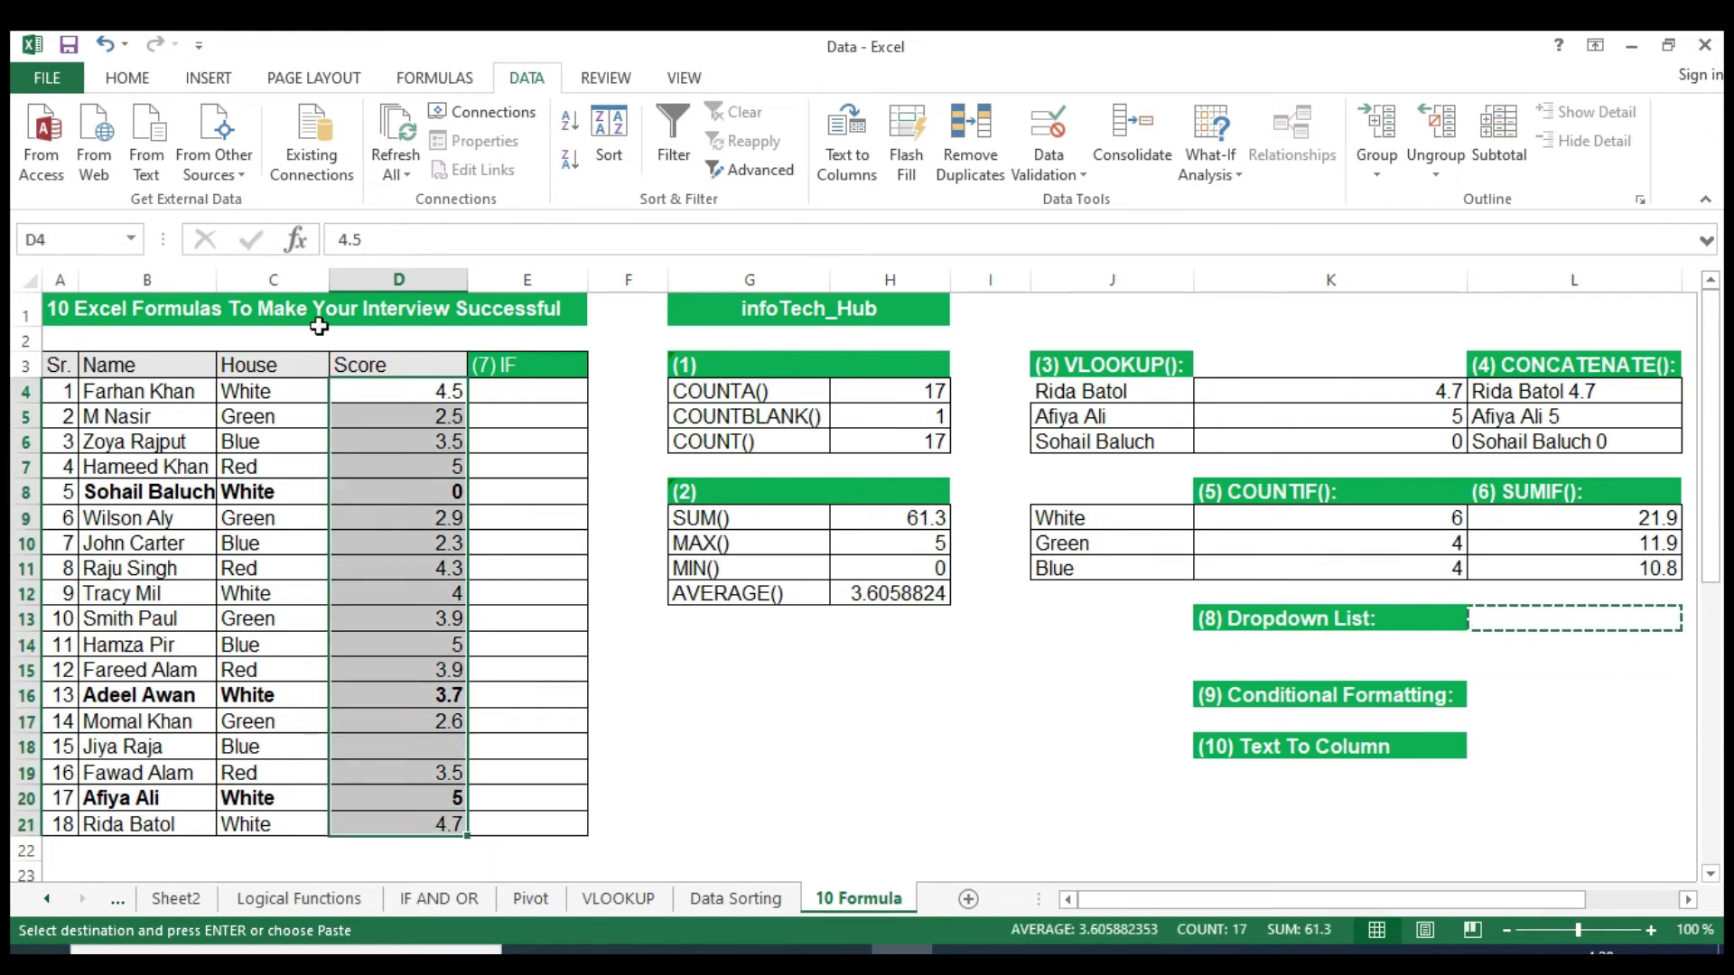
Apply a Greater Than 4 conditional format with Green Fill with Dark Green Text.
left_click(152, 79)
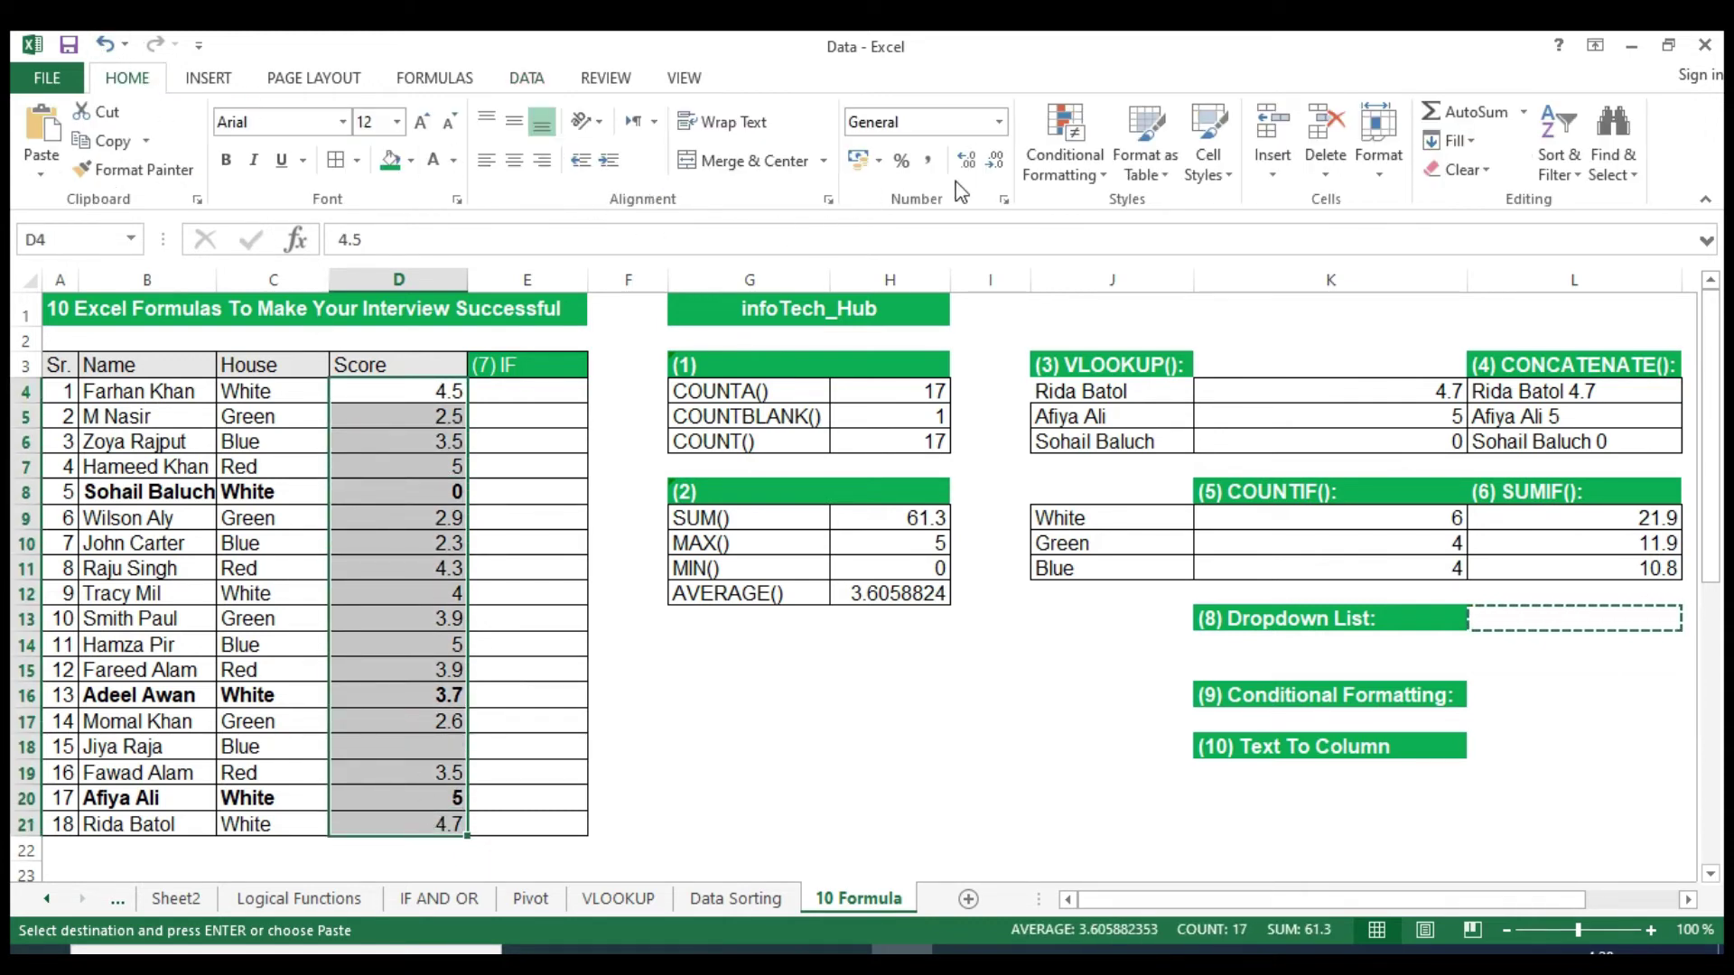
left_click(1066, 181)
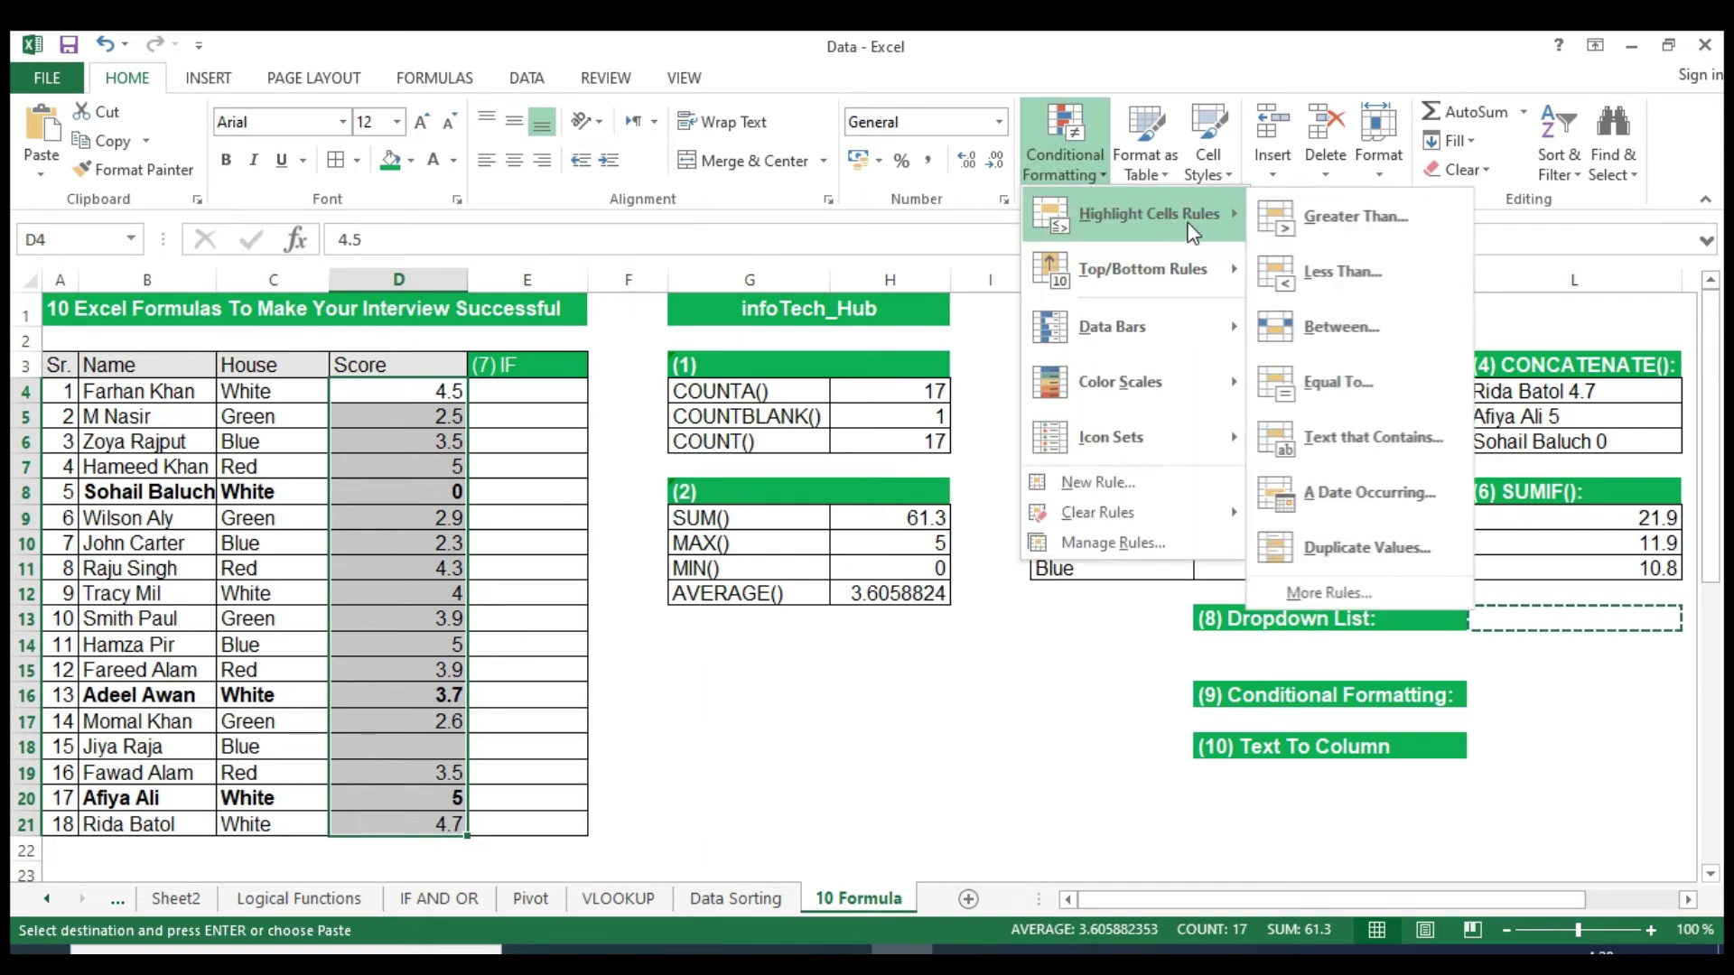
mouse_move(1148, 214)
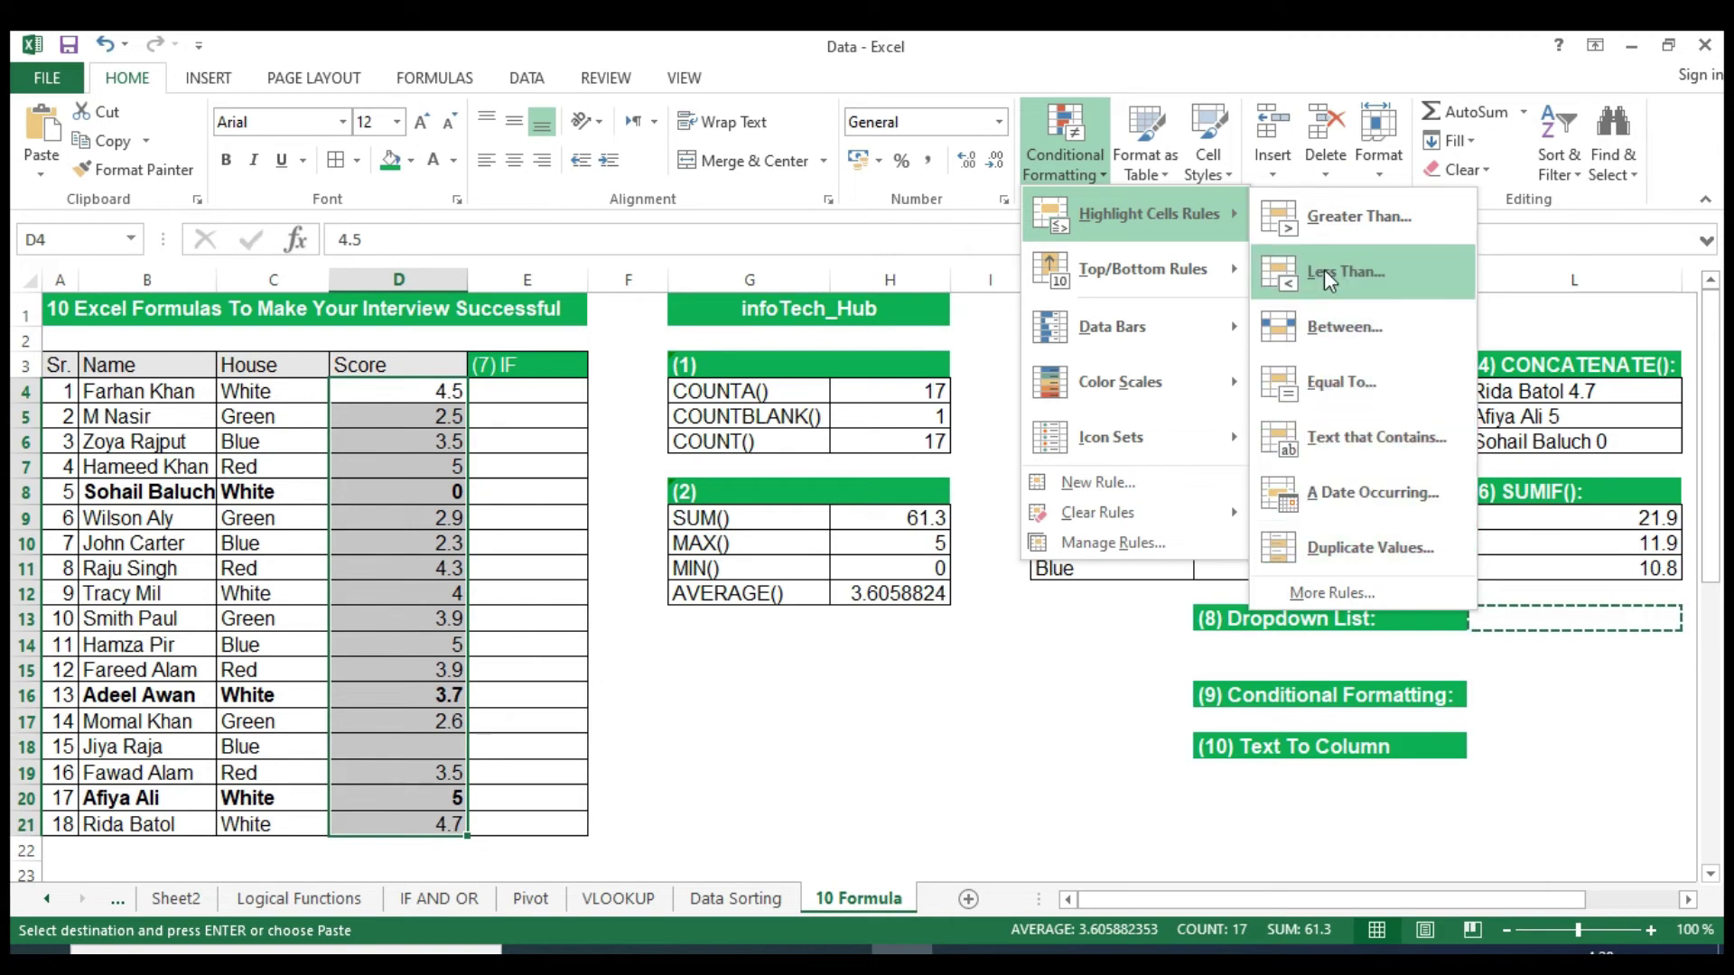
left_click(1339, 222)
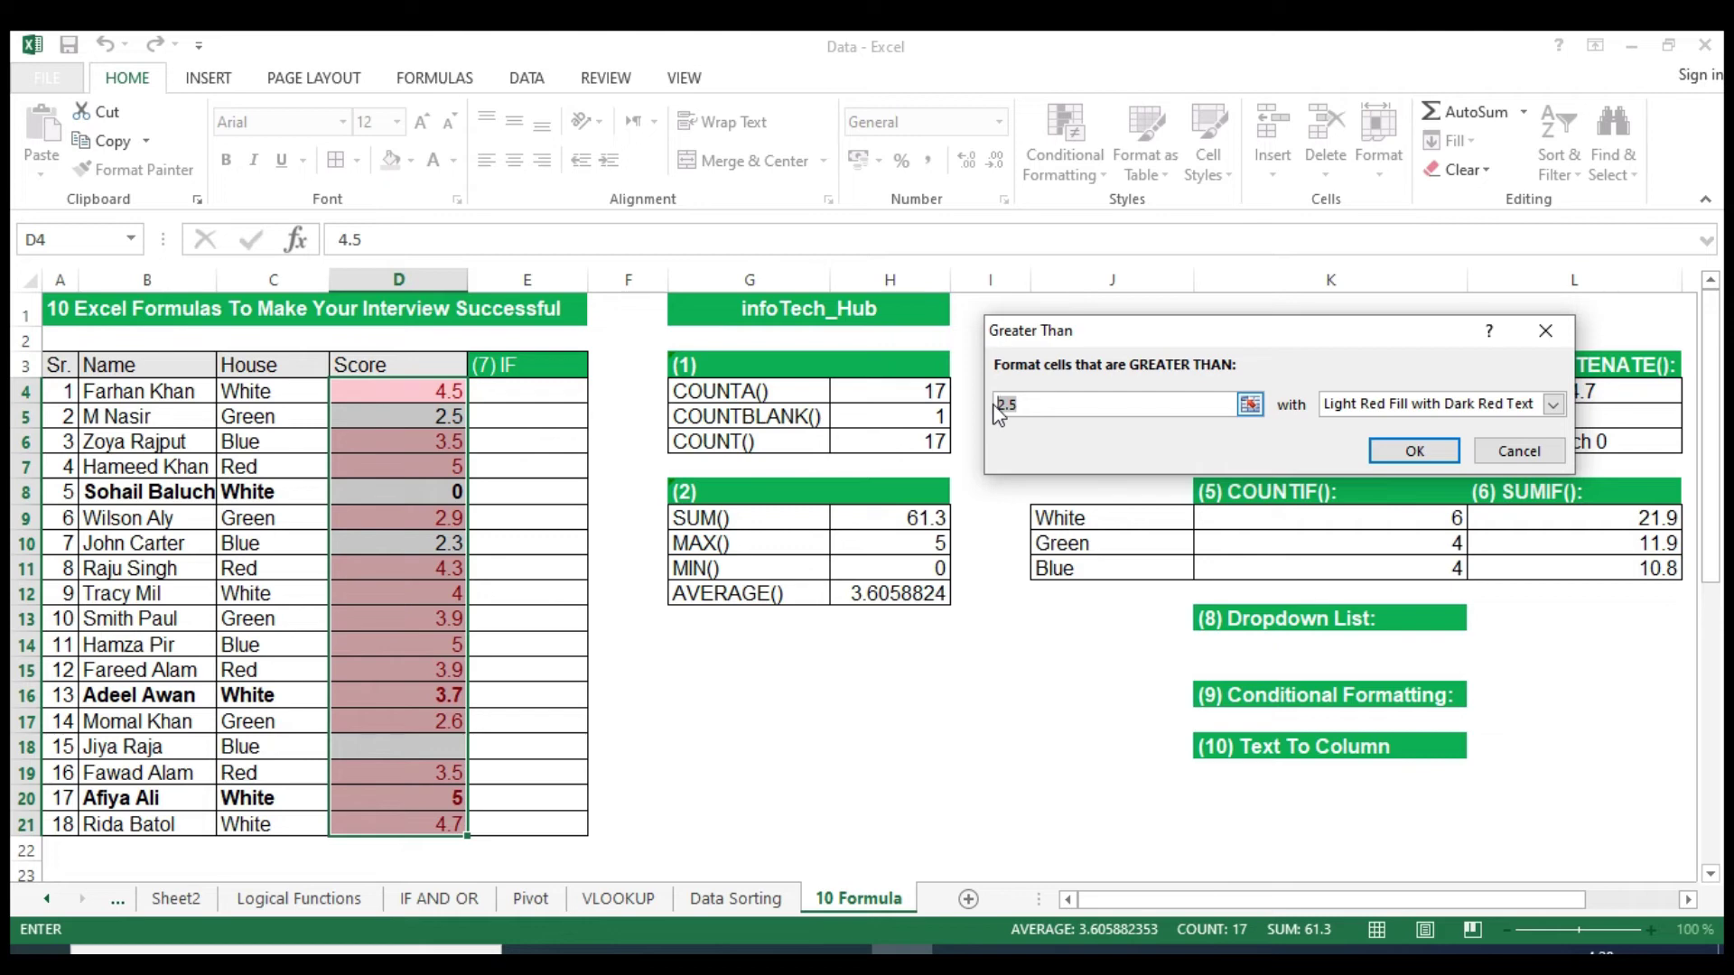
type("4")
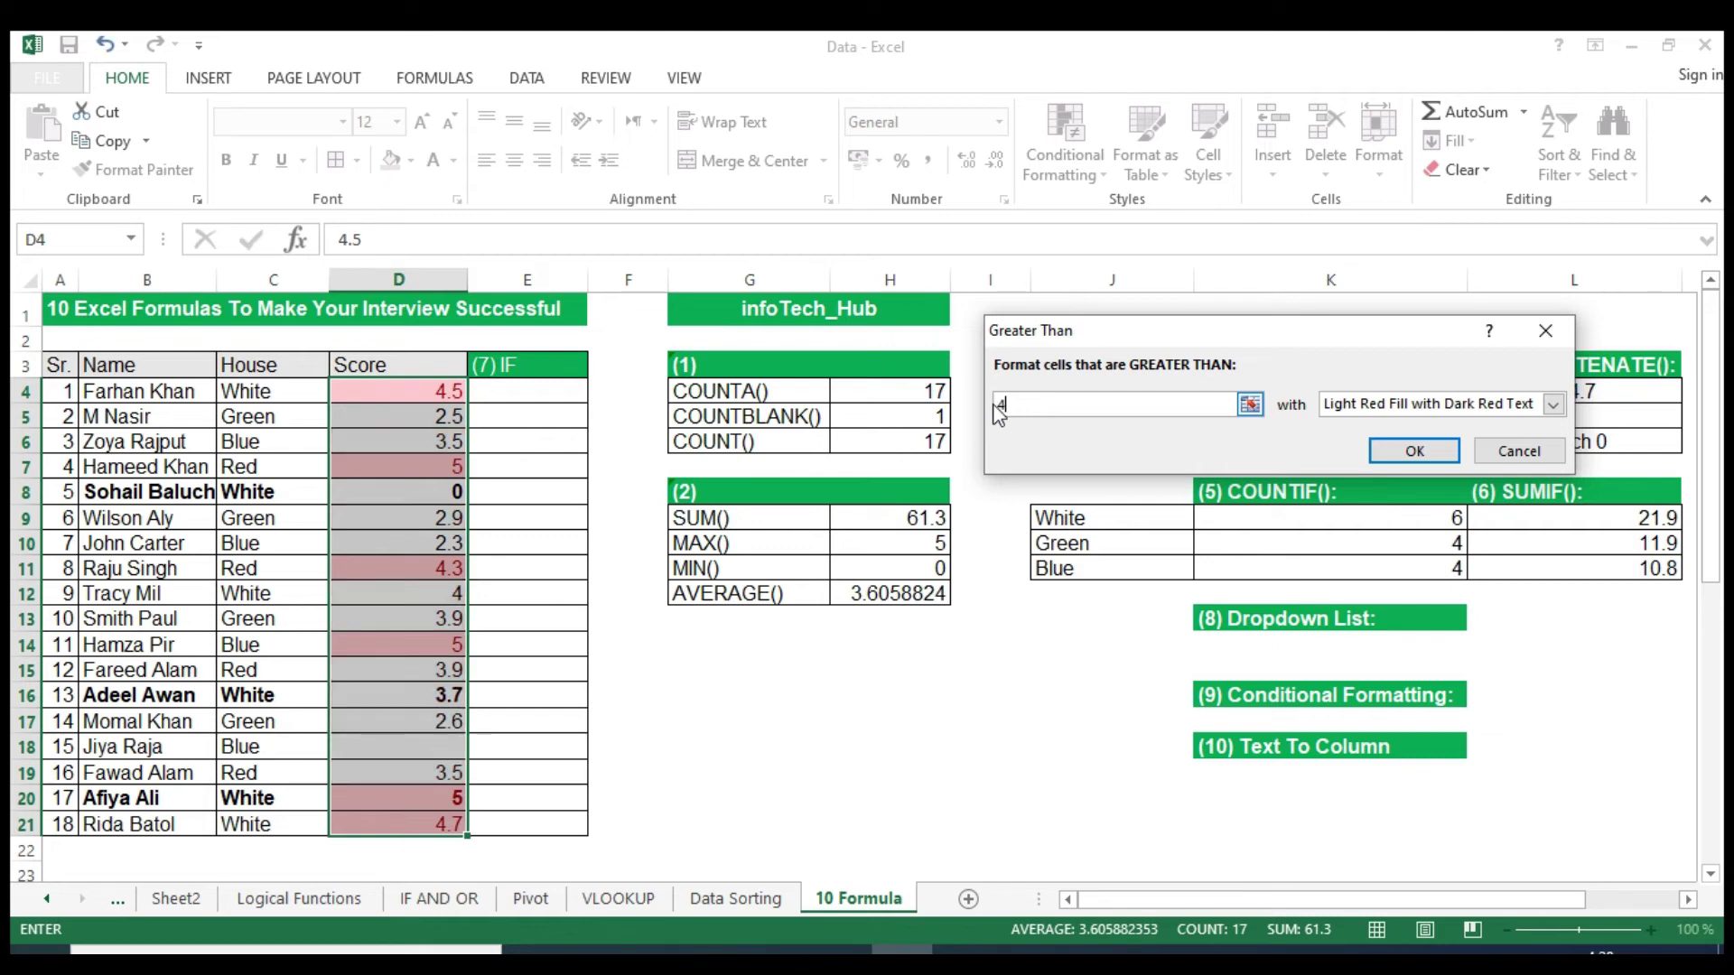
left_click(1550, 406)
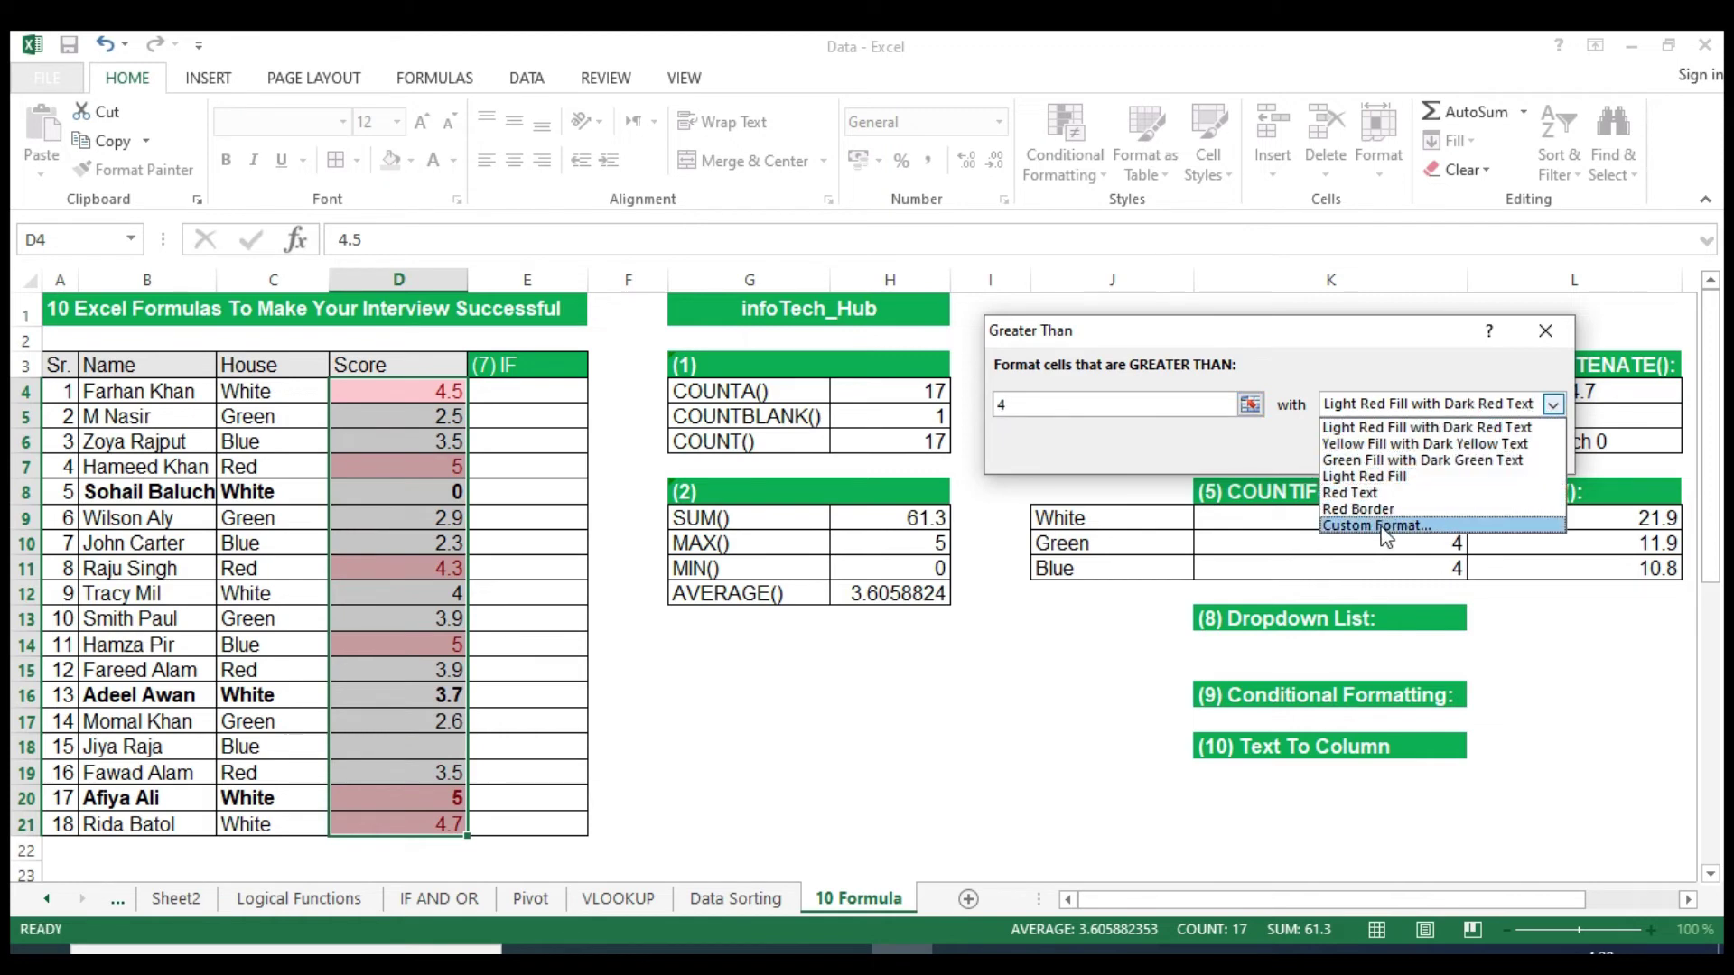
left_click(1388, 465)
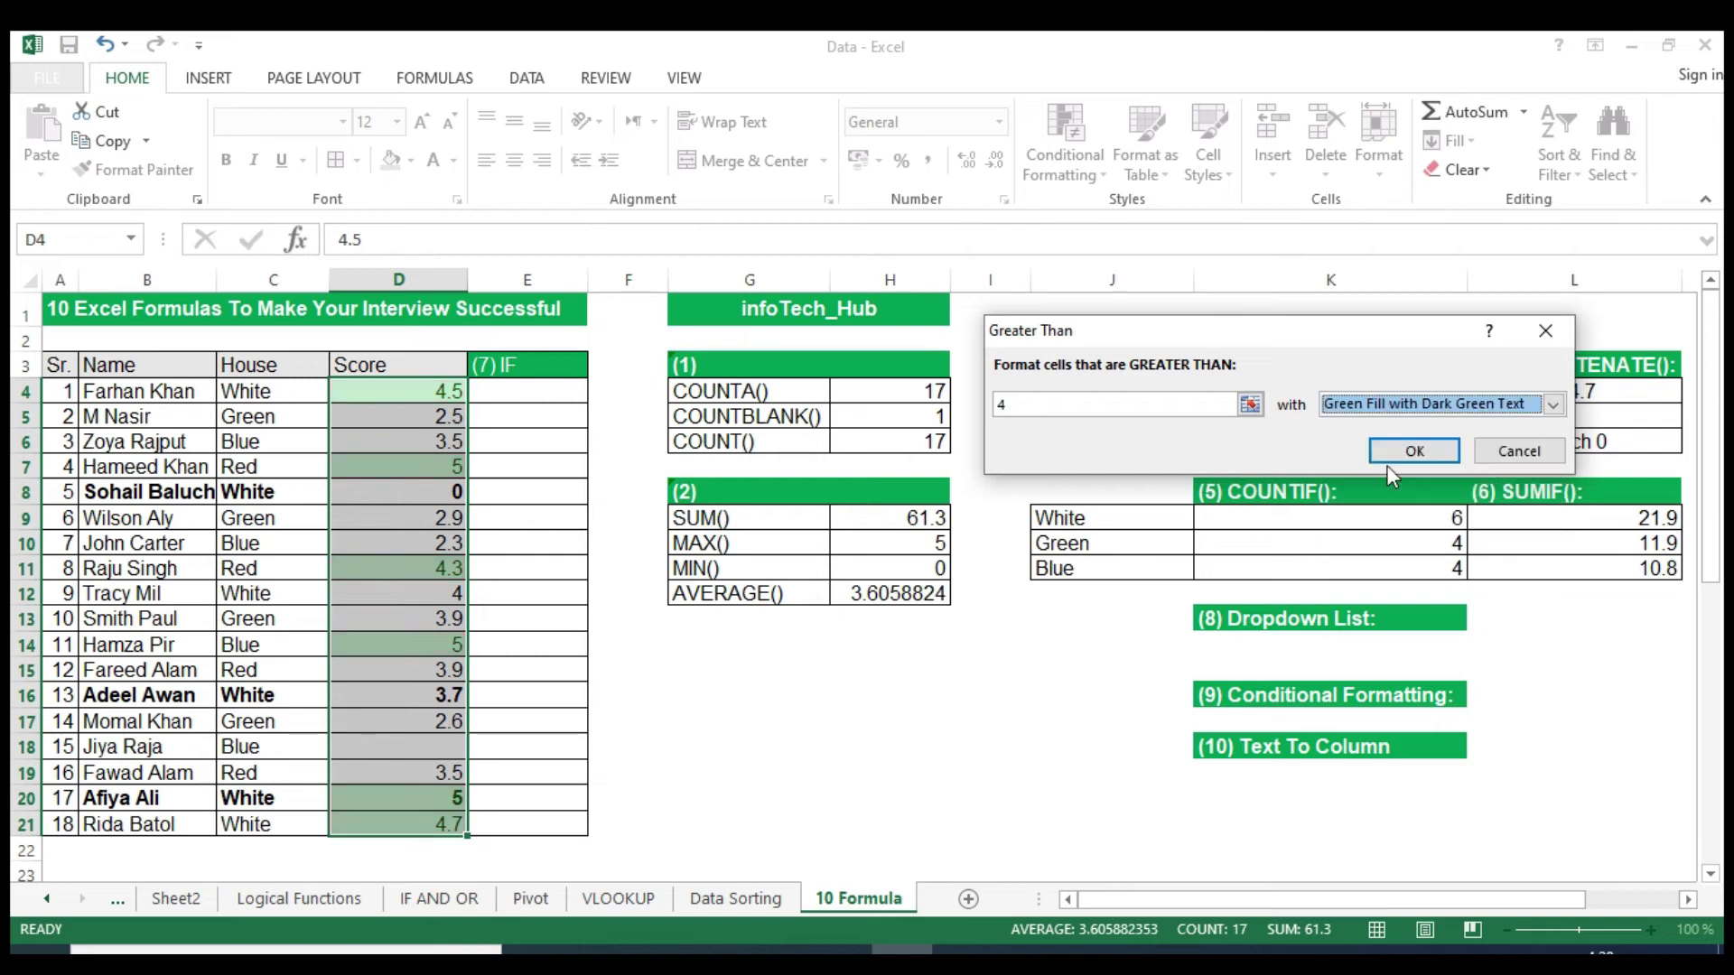
left_click(1411, 455)
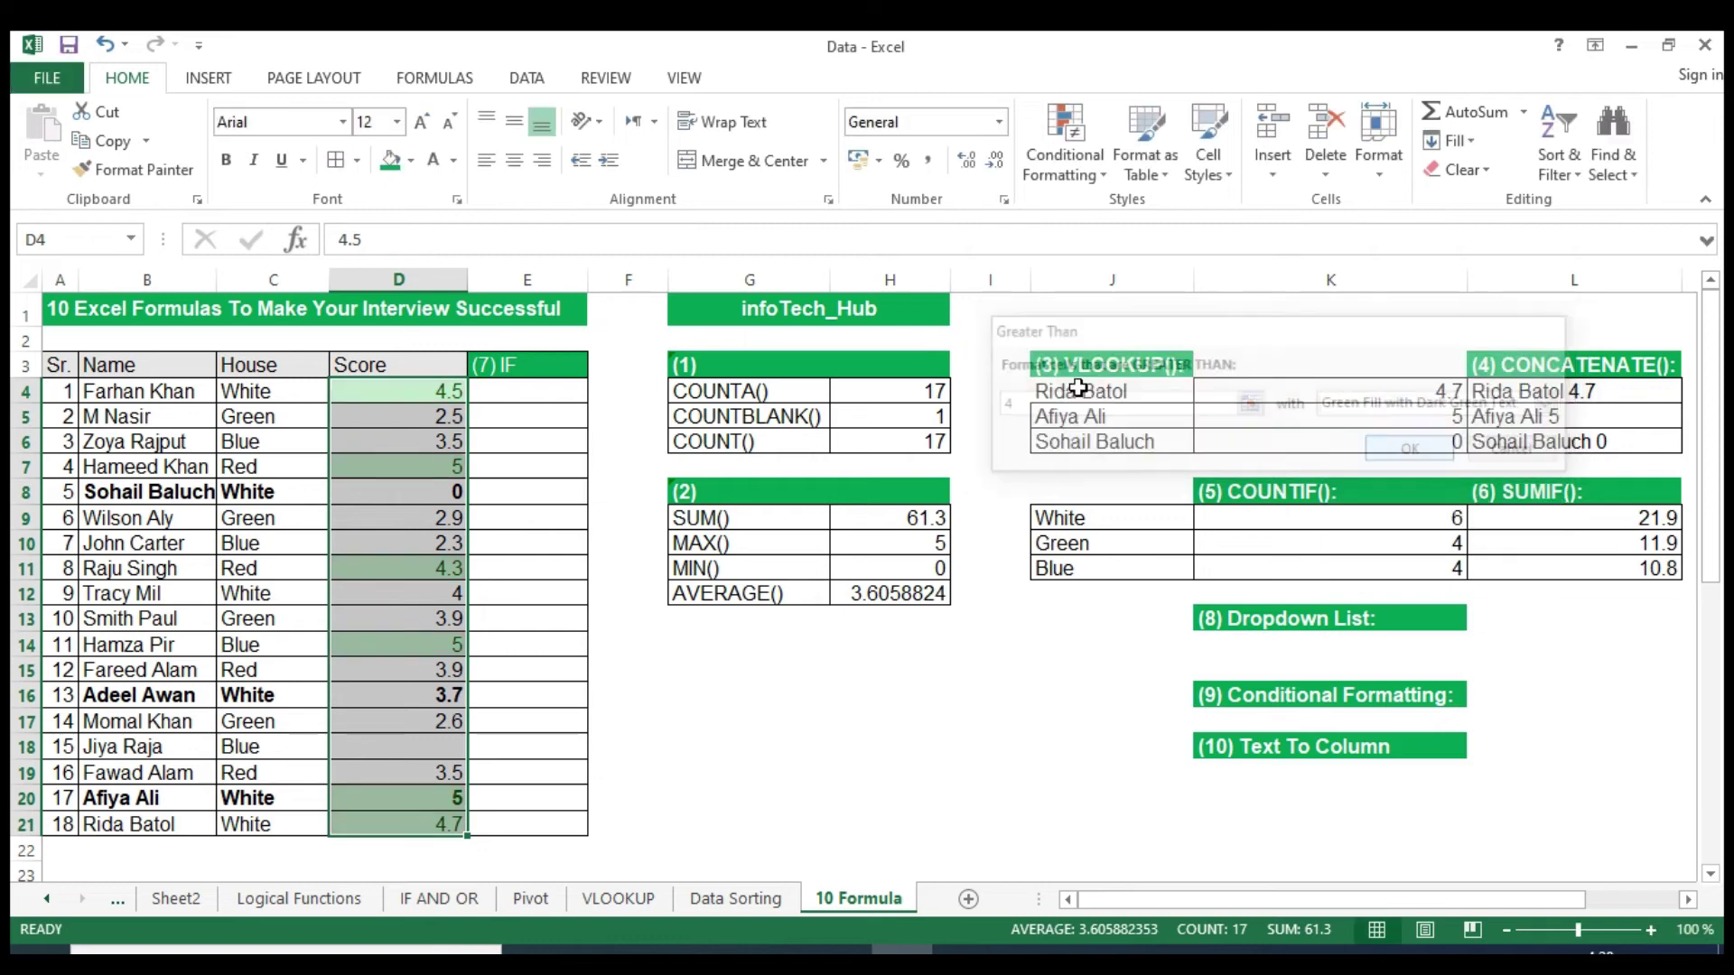
left_click(436, 573)
left_click(425, 398)
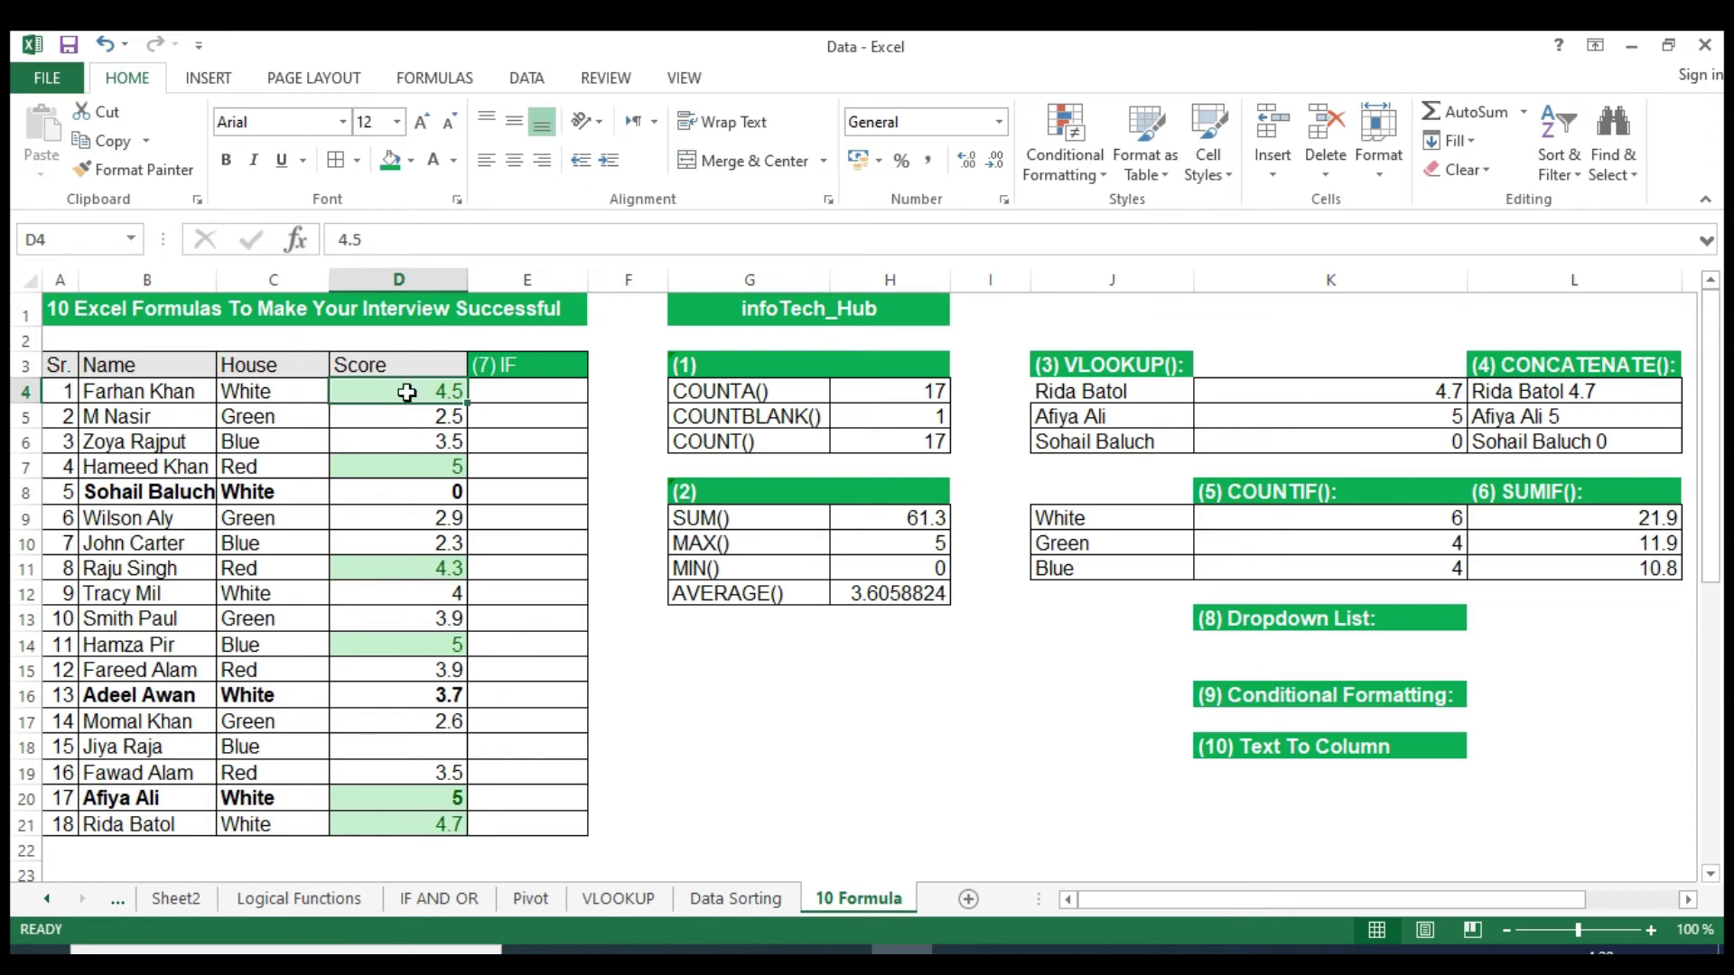
left_click_drag(403, 401, 397, 834)
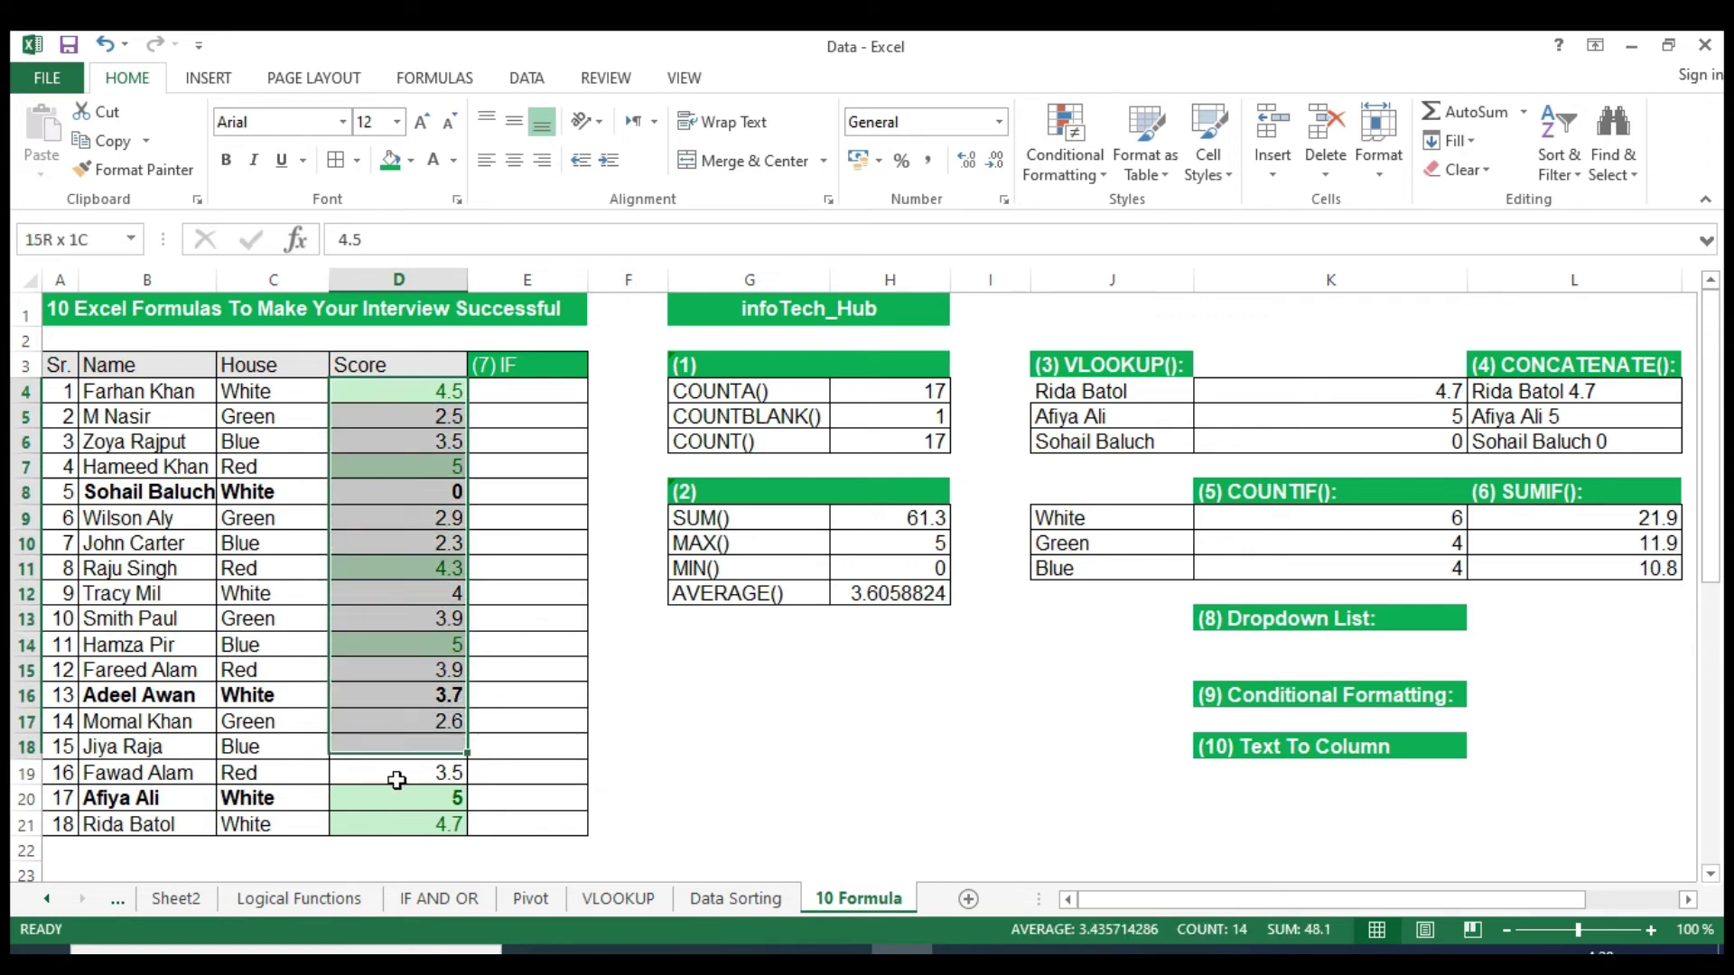
left_click(406, 542)
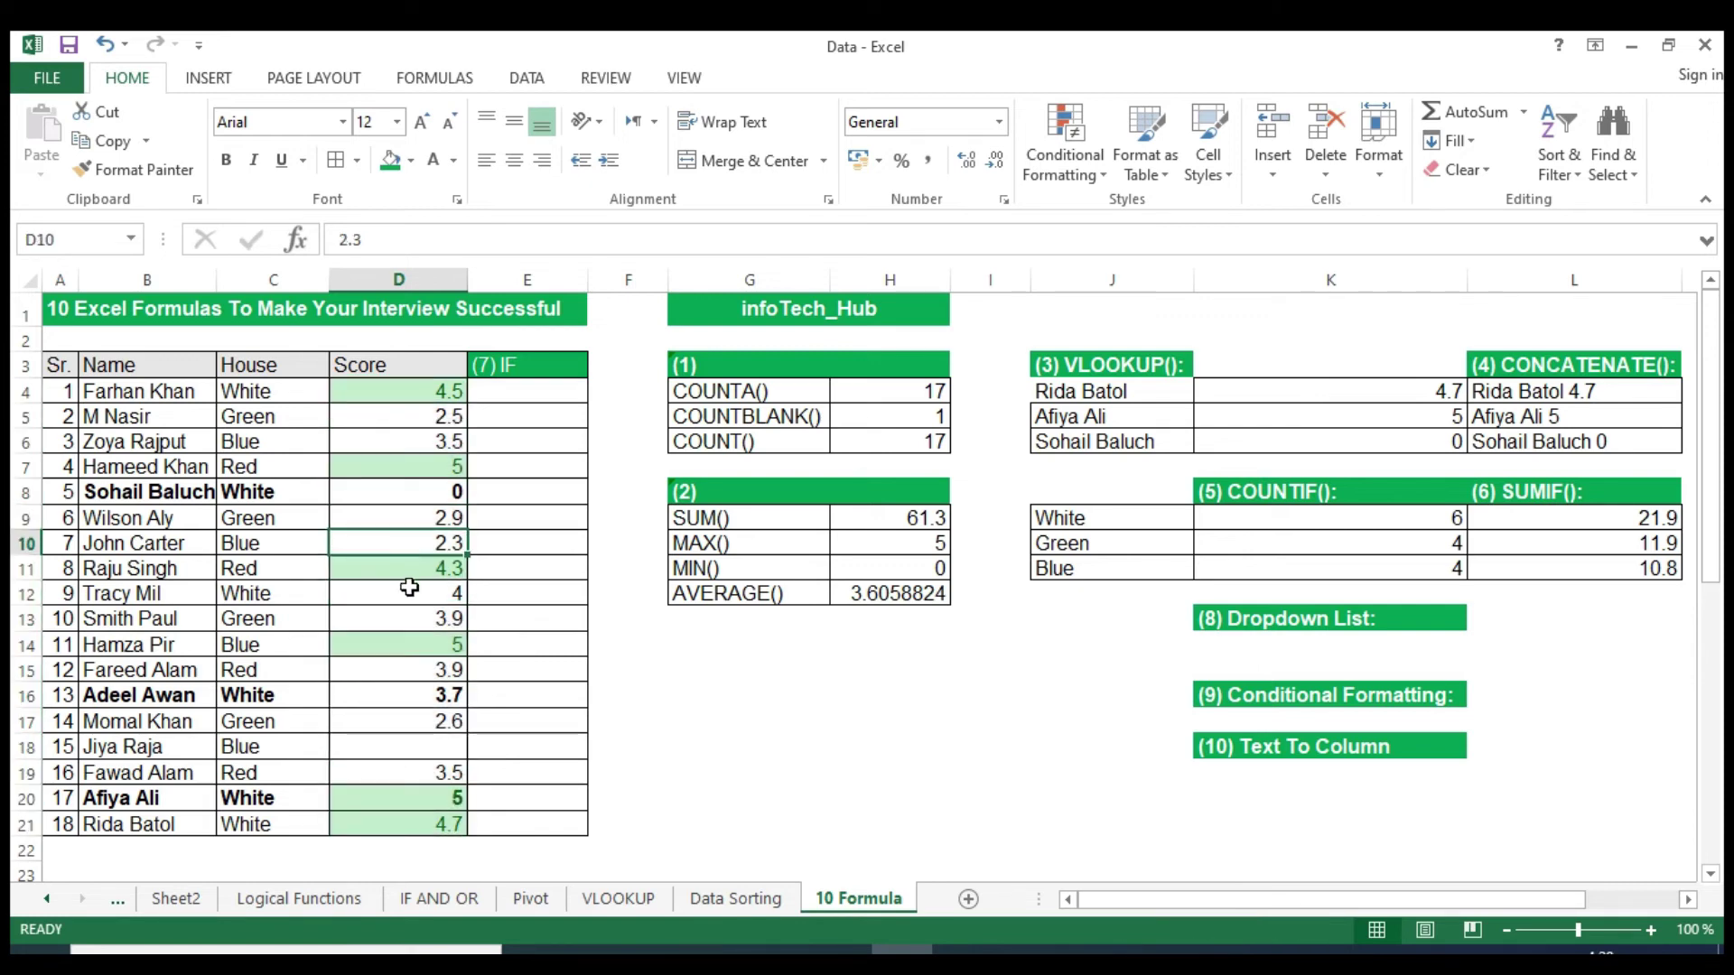
left_click(408, 571)
left_click(409, 649)
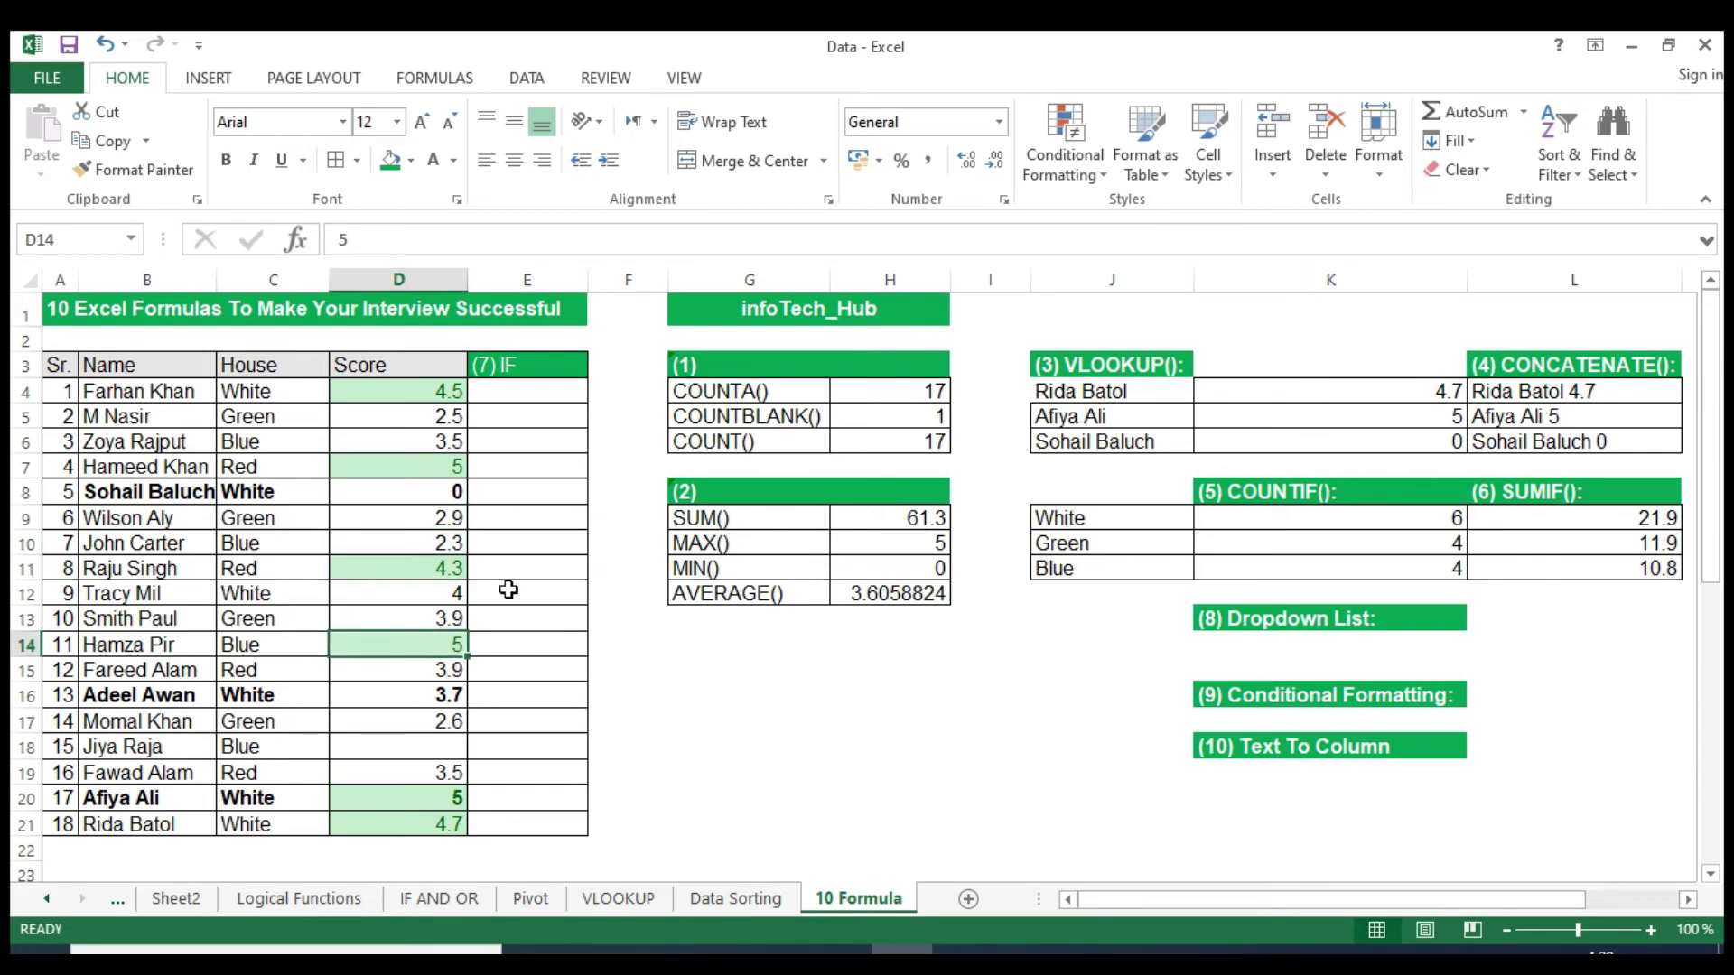
left_click(1352, 755)
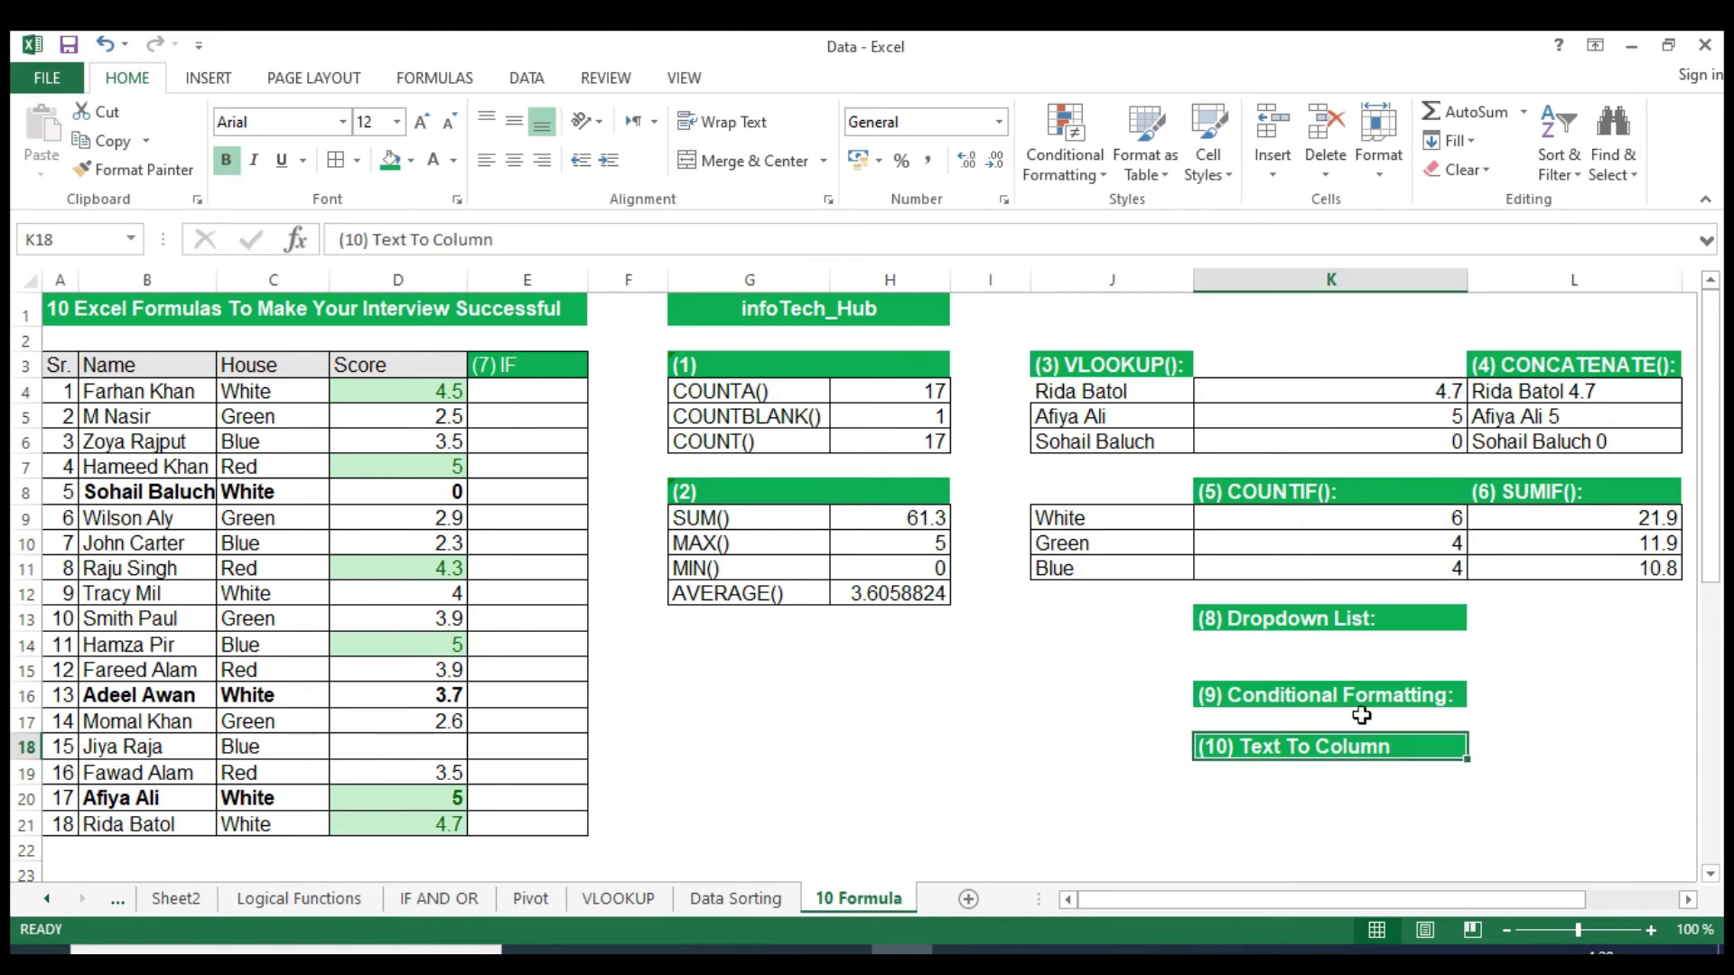
left_click(1362, 705)
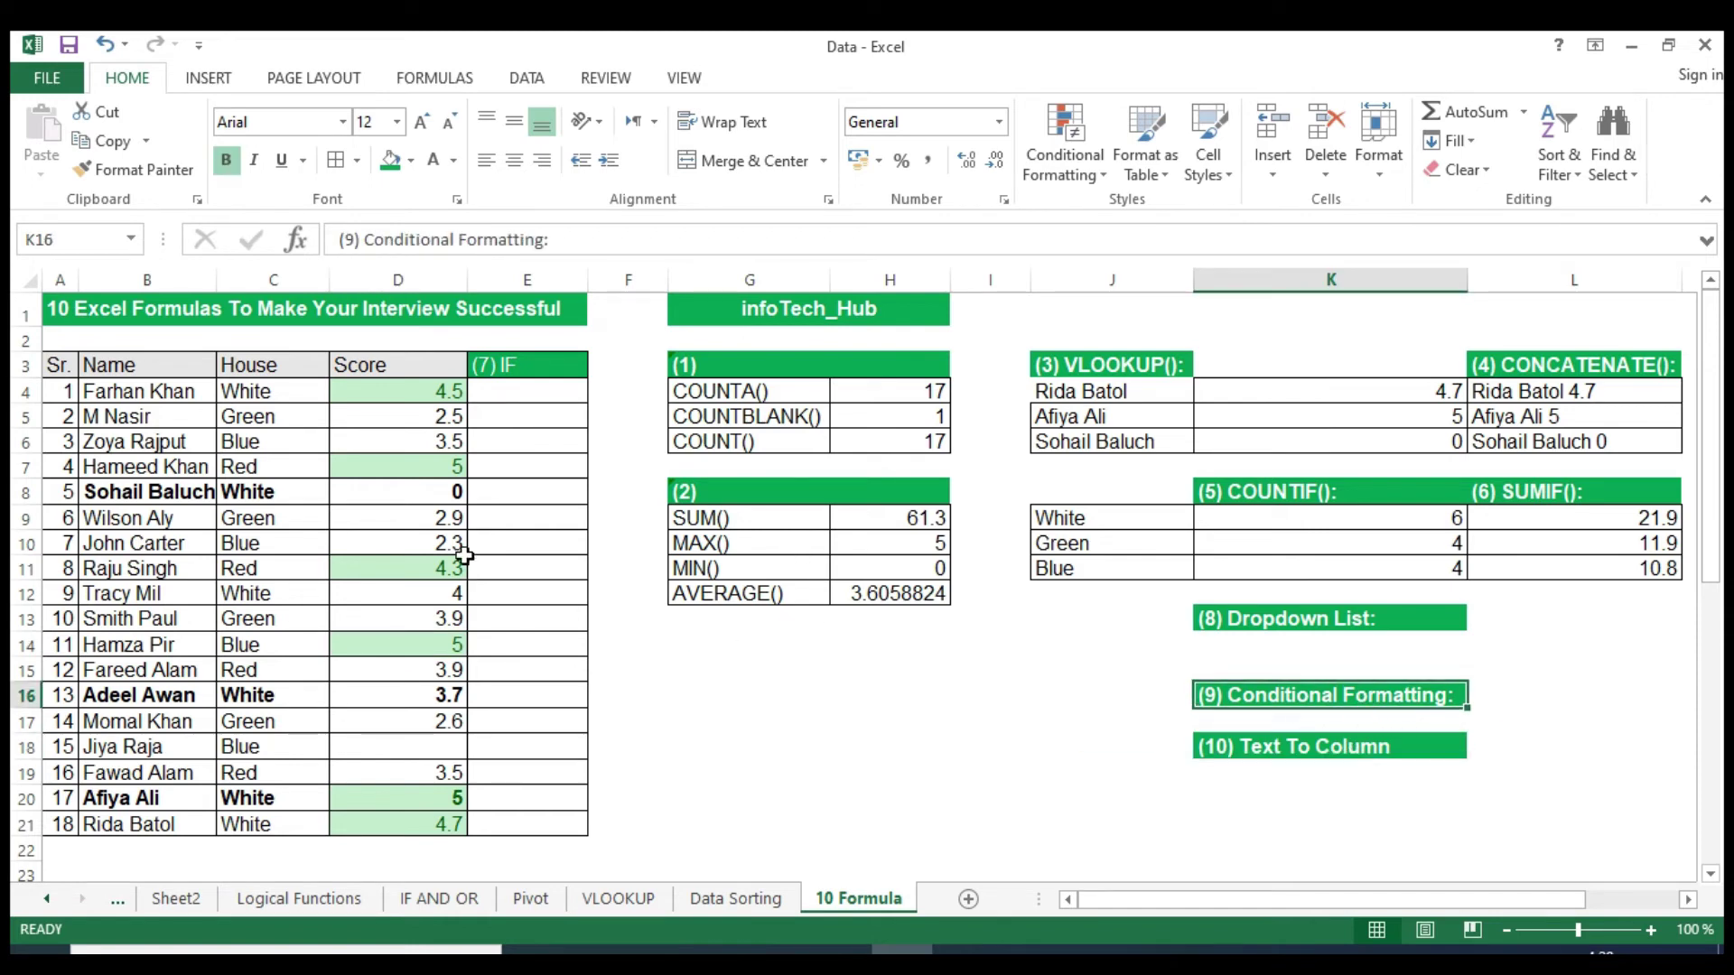
left_click(522, 397)
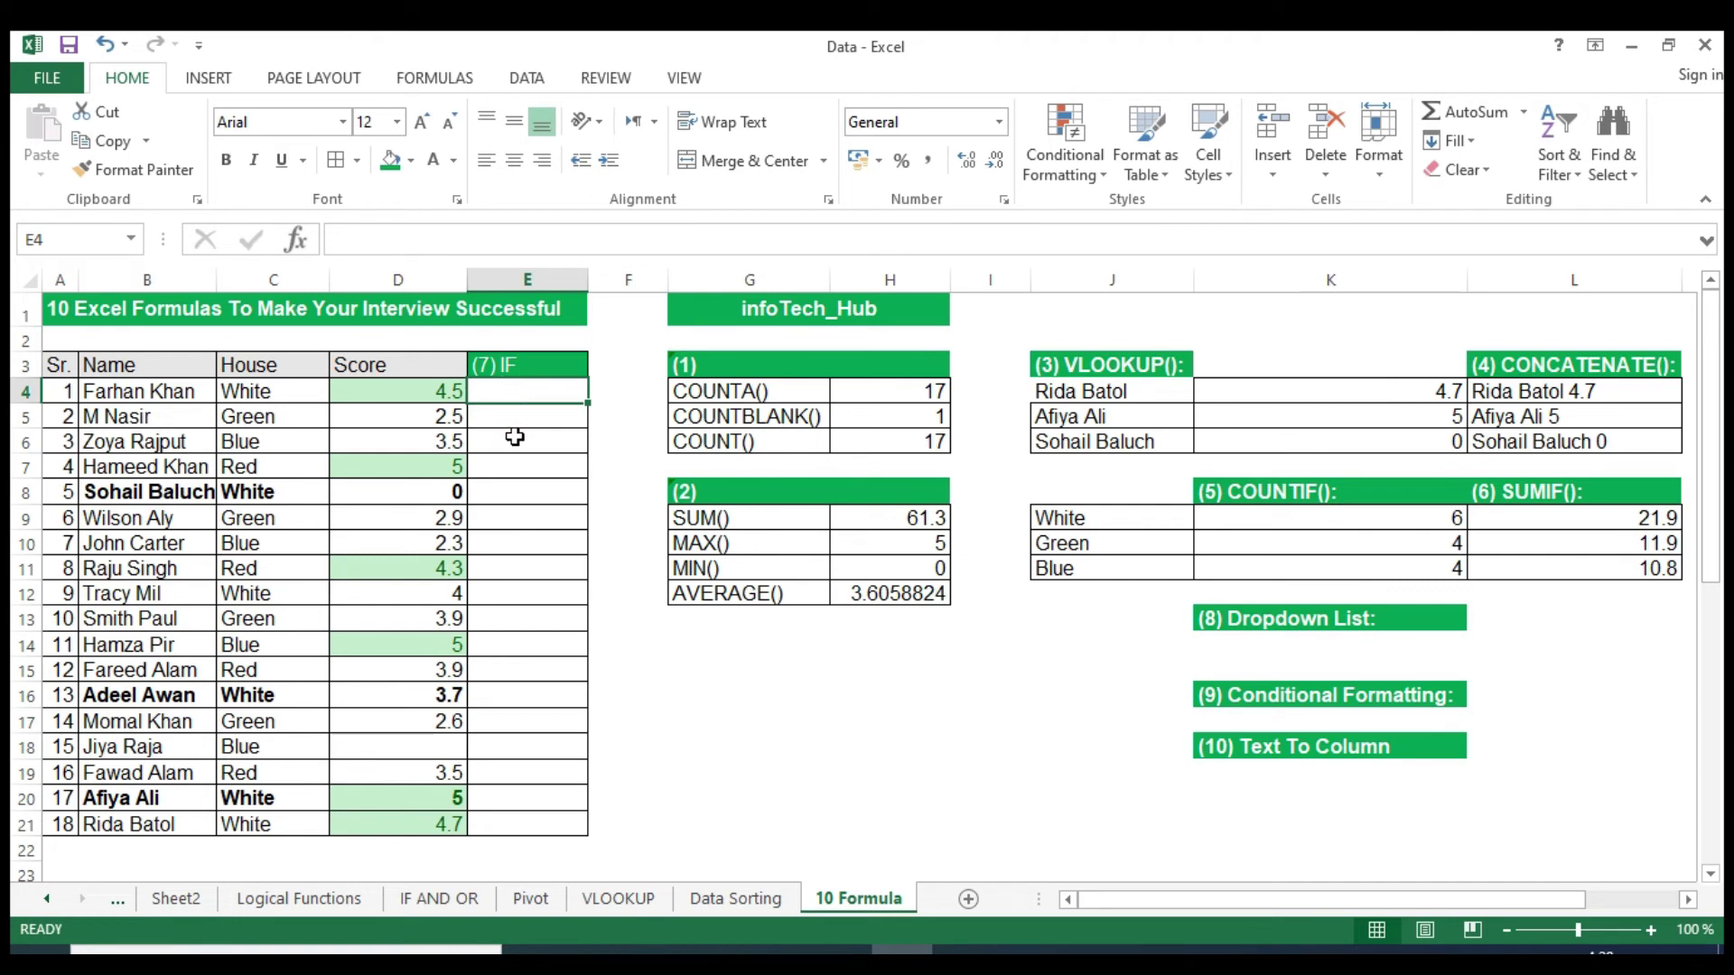
Enter =IF(D4=0,"Re-test","") in E4.
type("=")
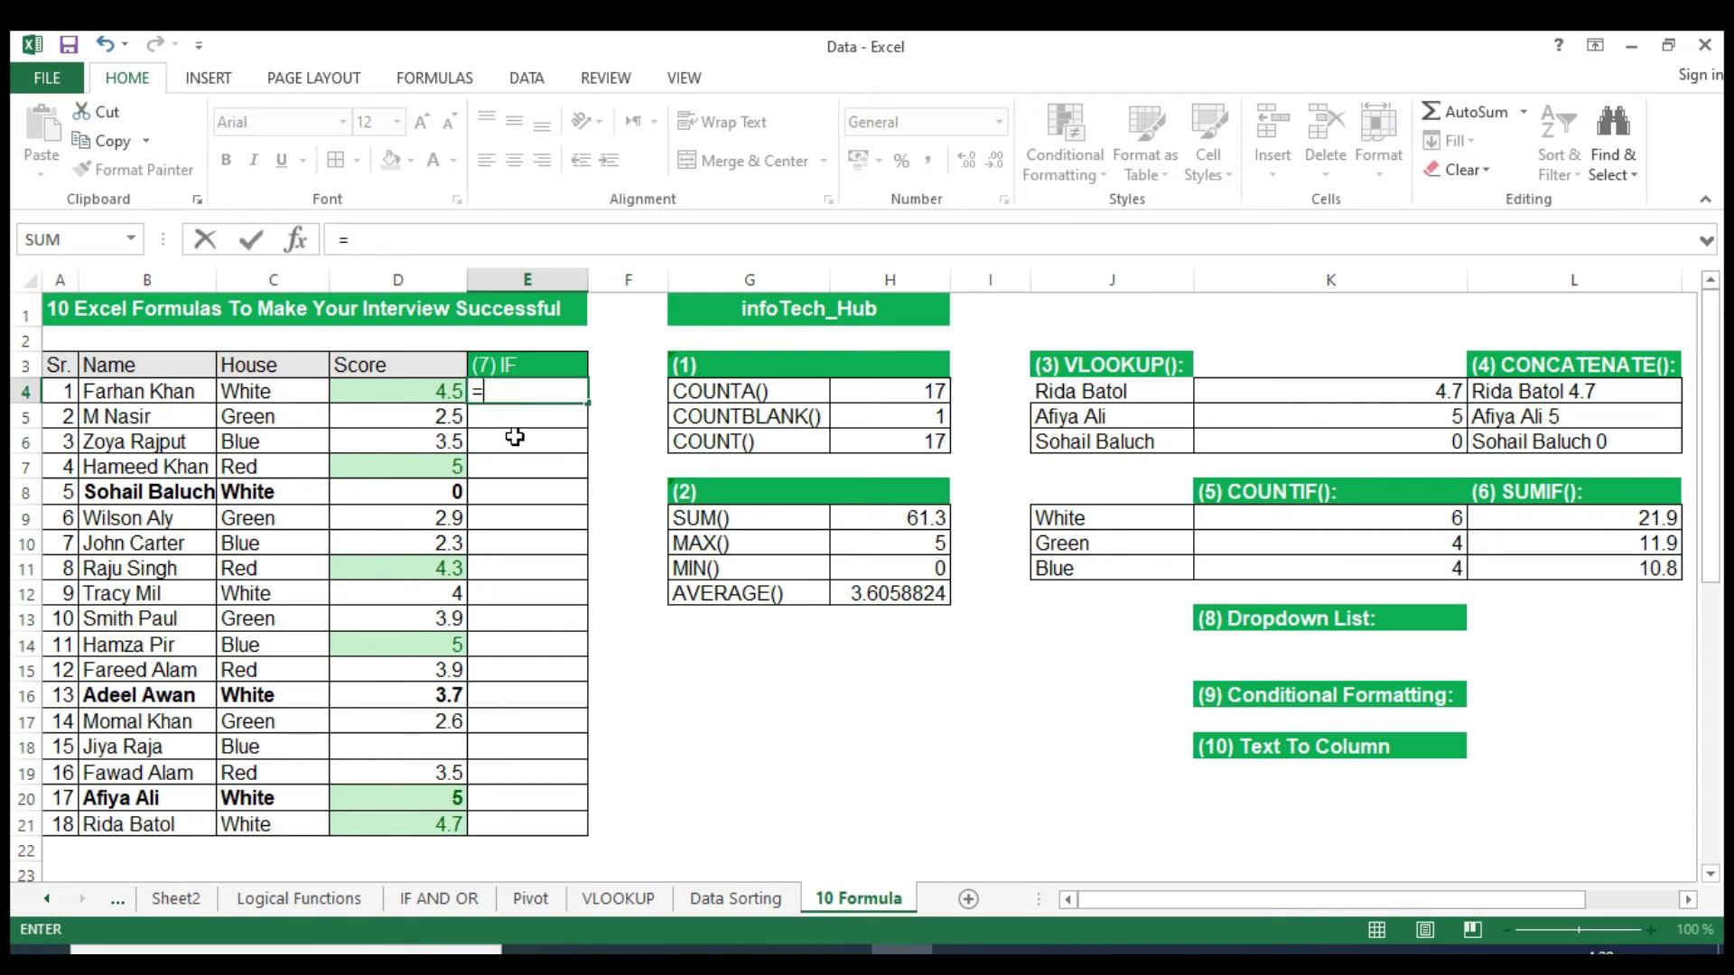
type("IF")
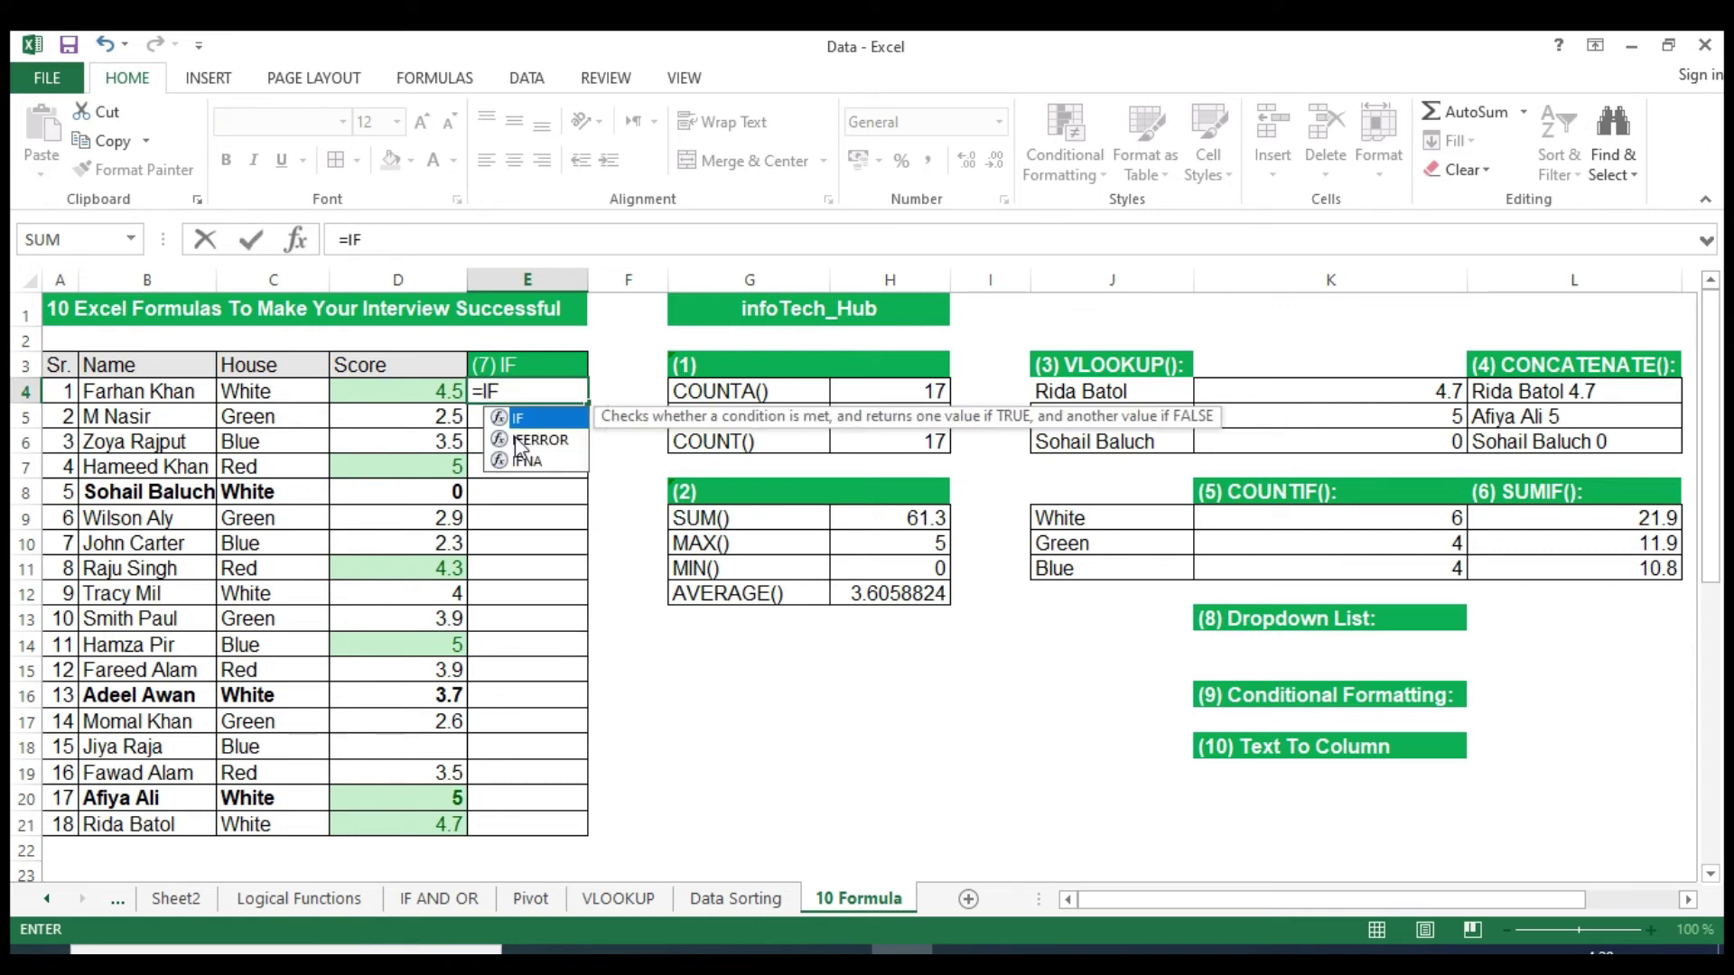
type("(")
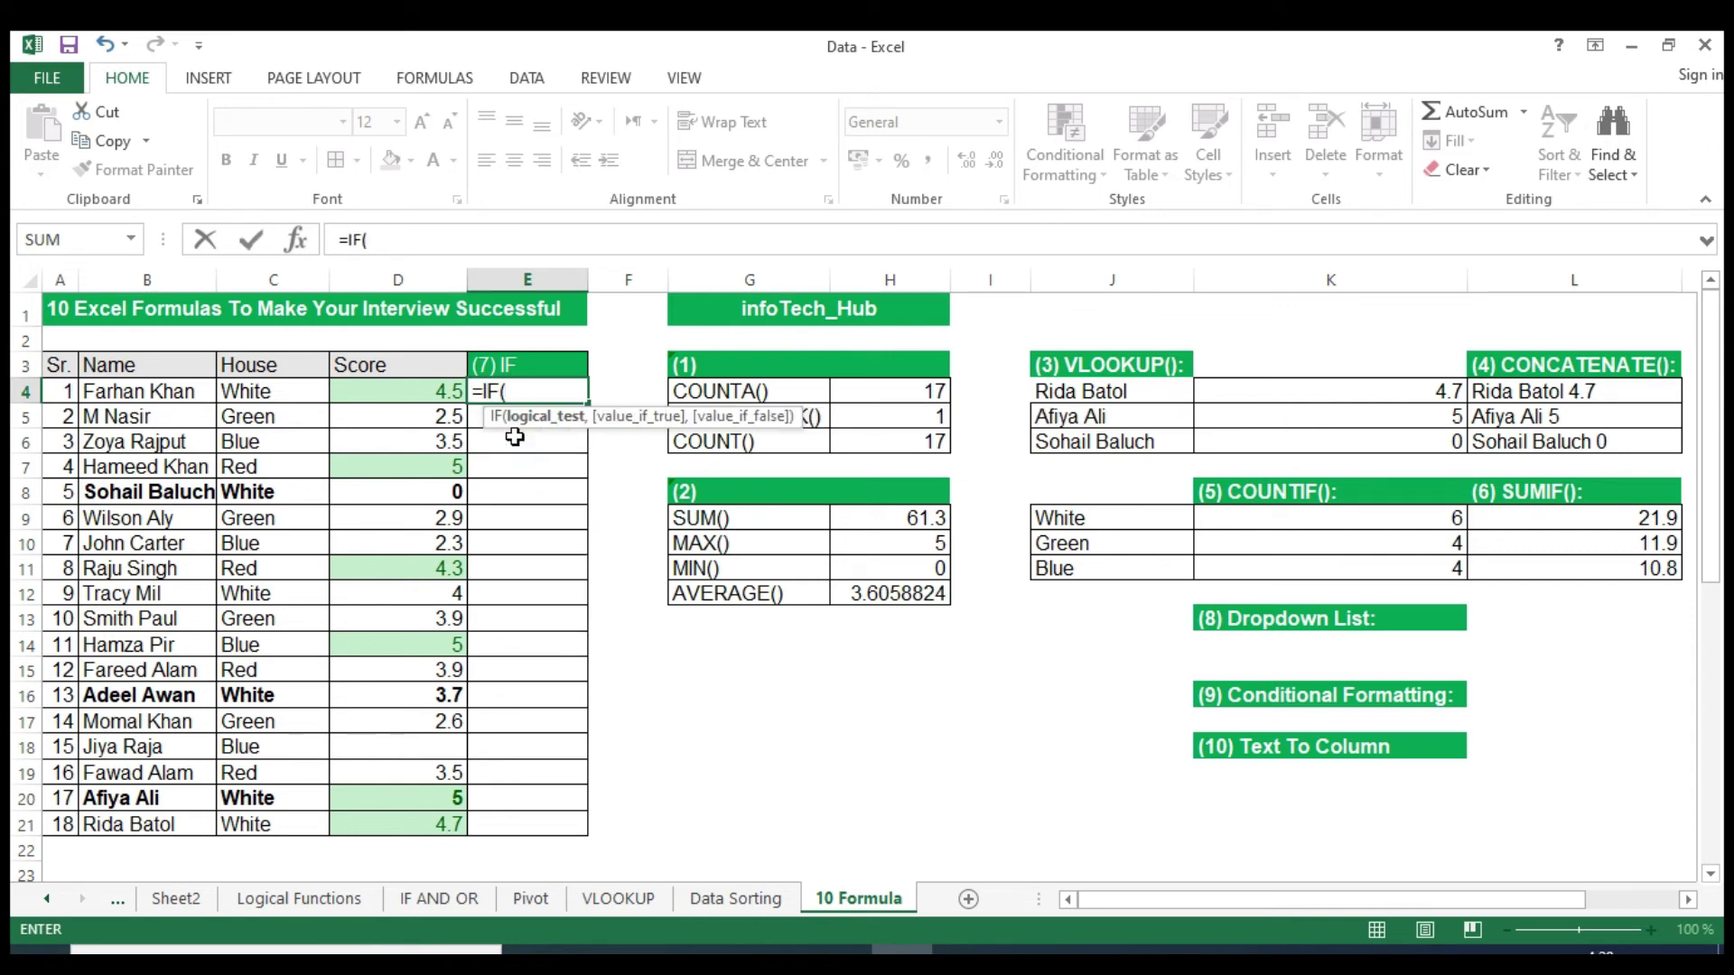
left_click(421, 391)
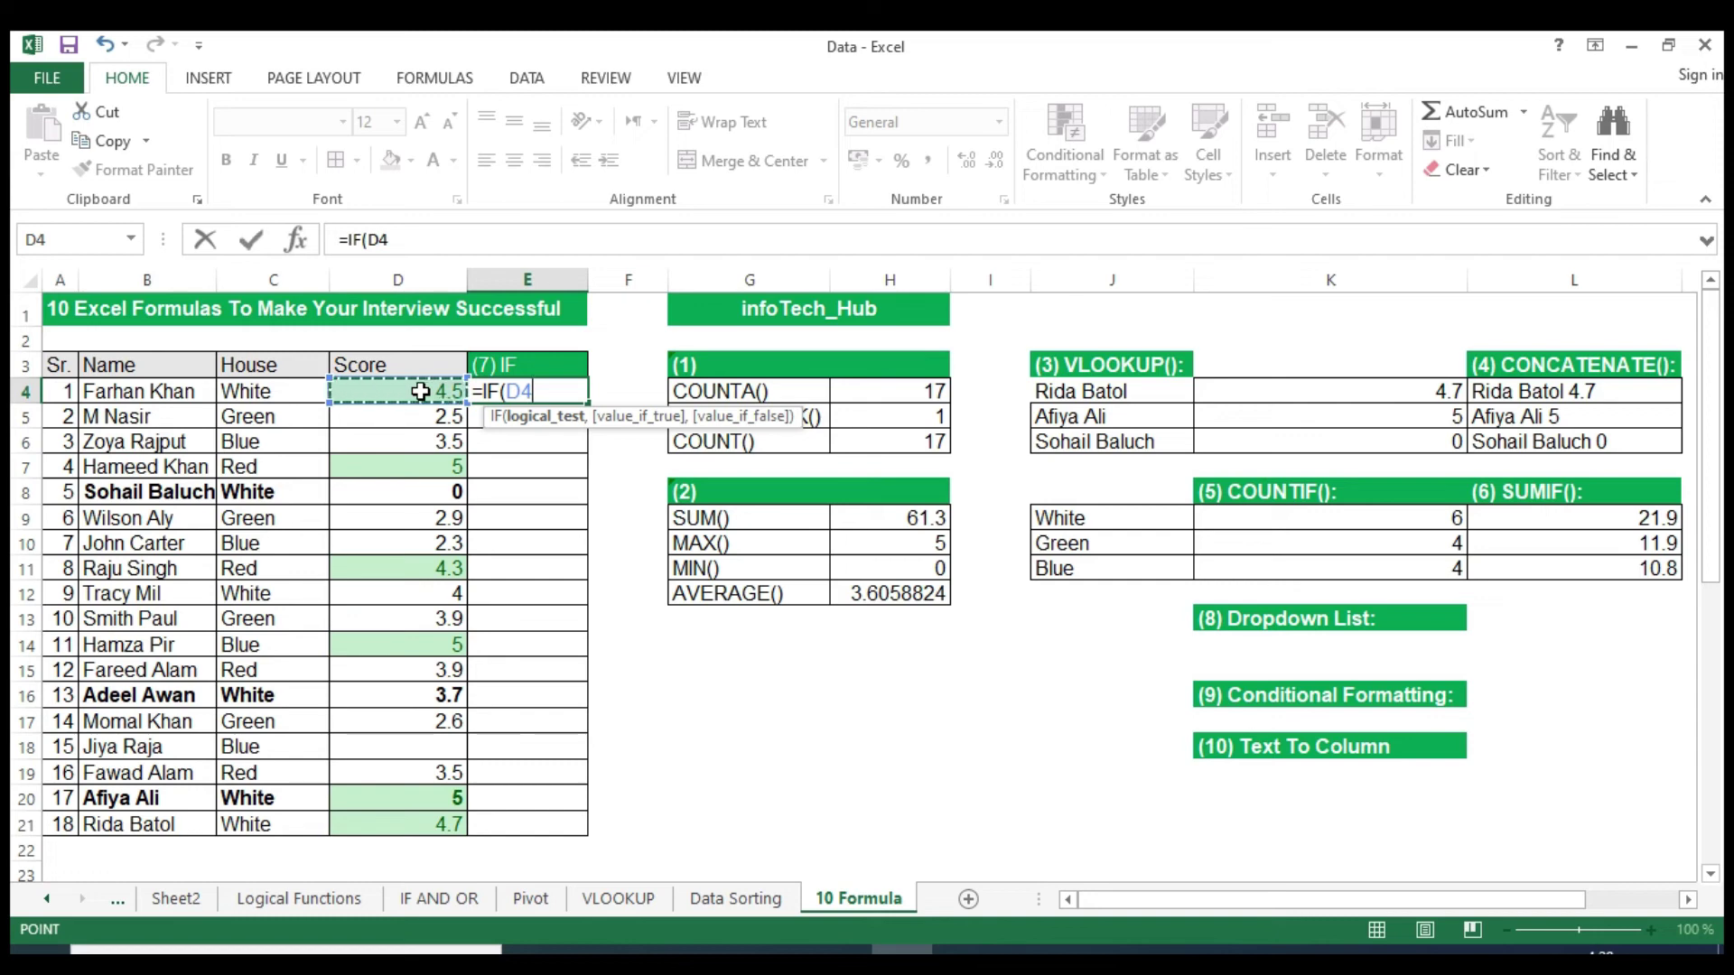
type("=0")
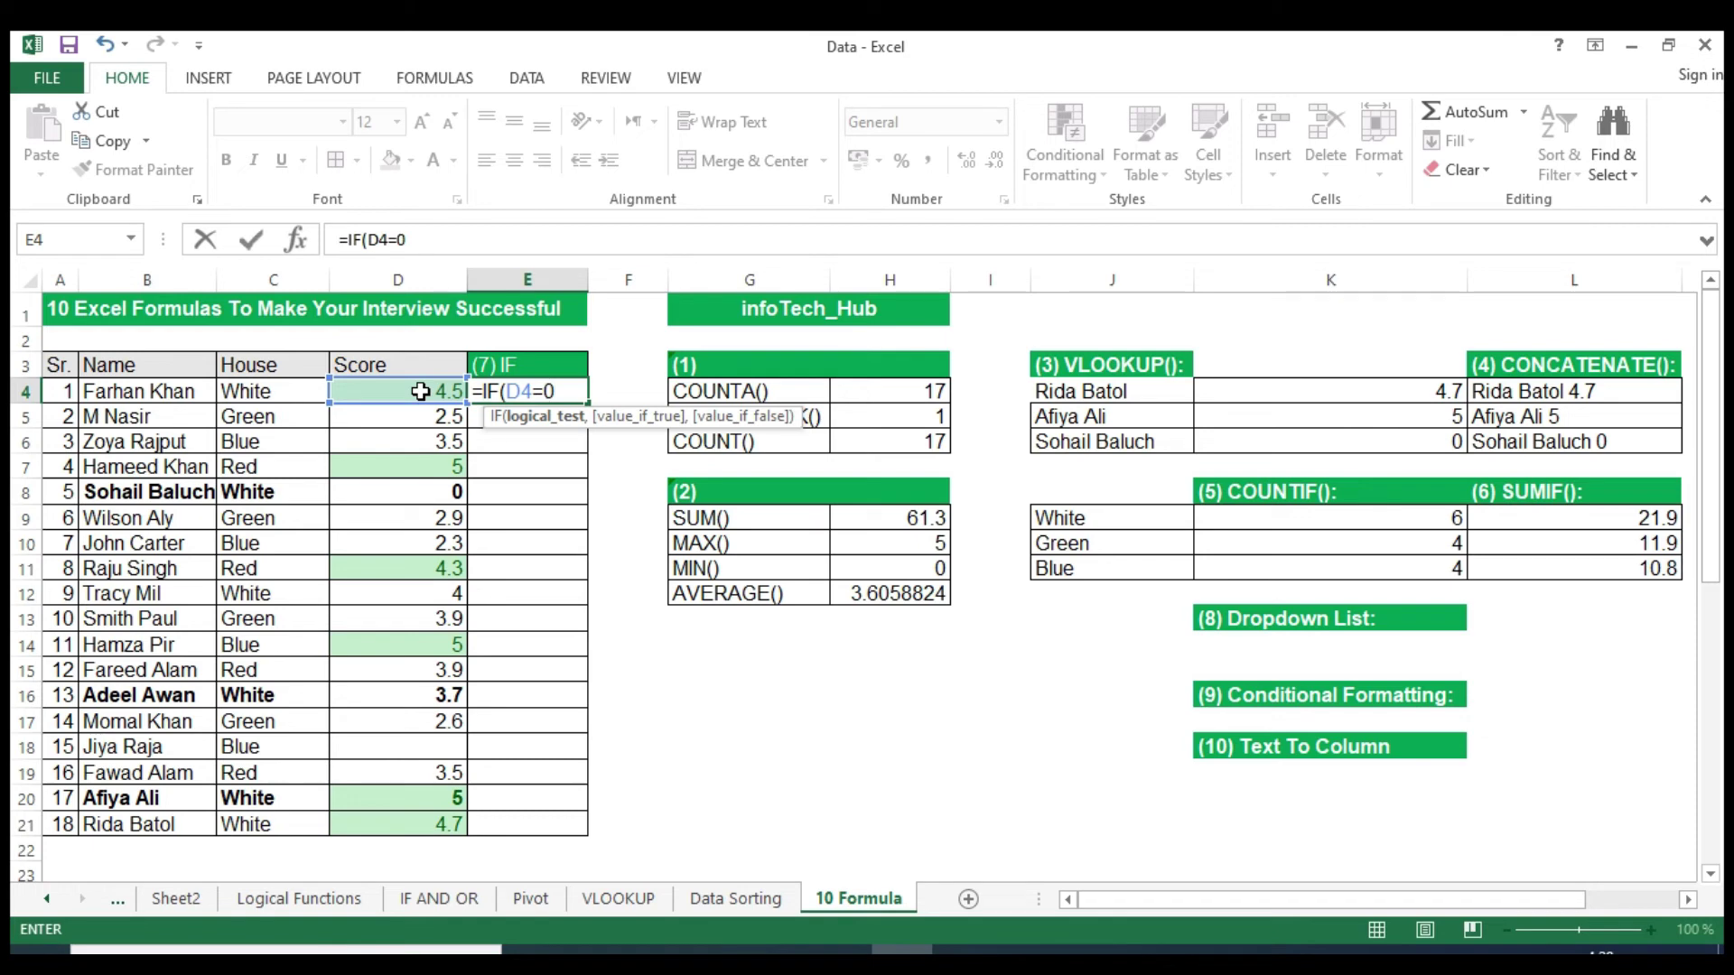
type(",")
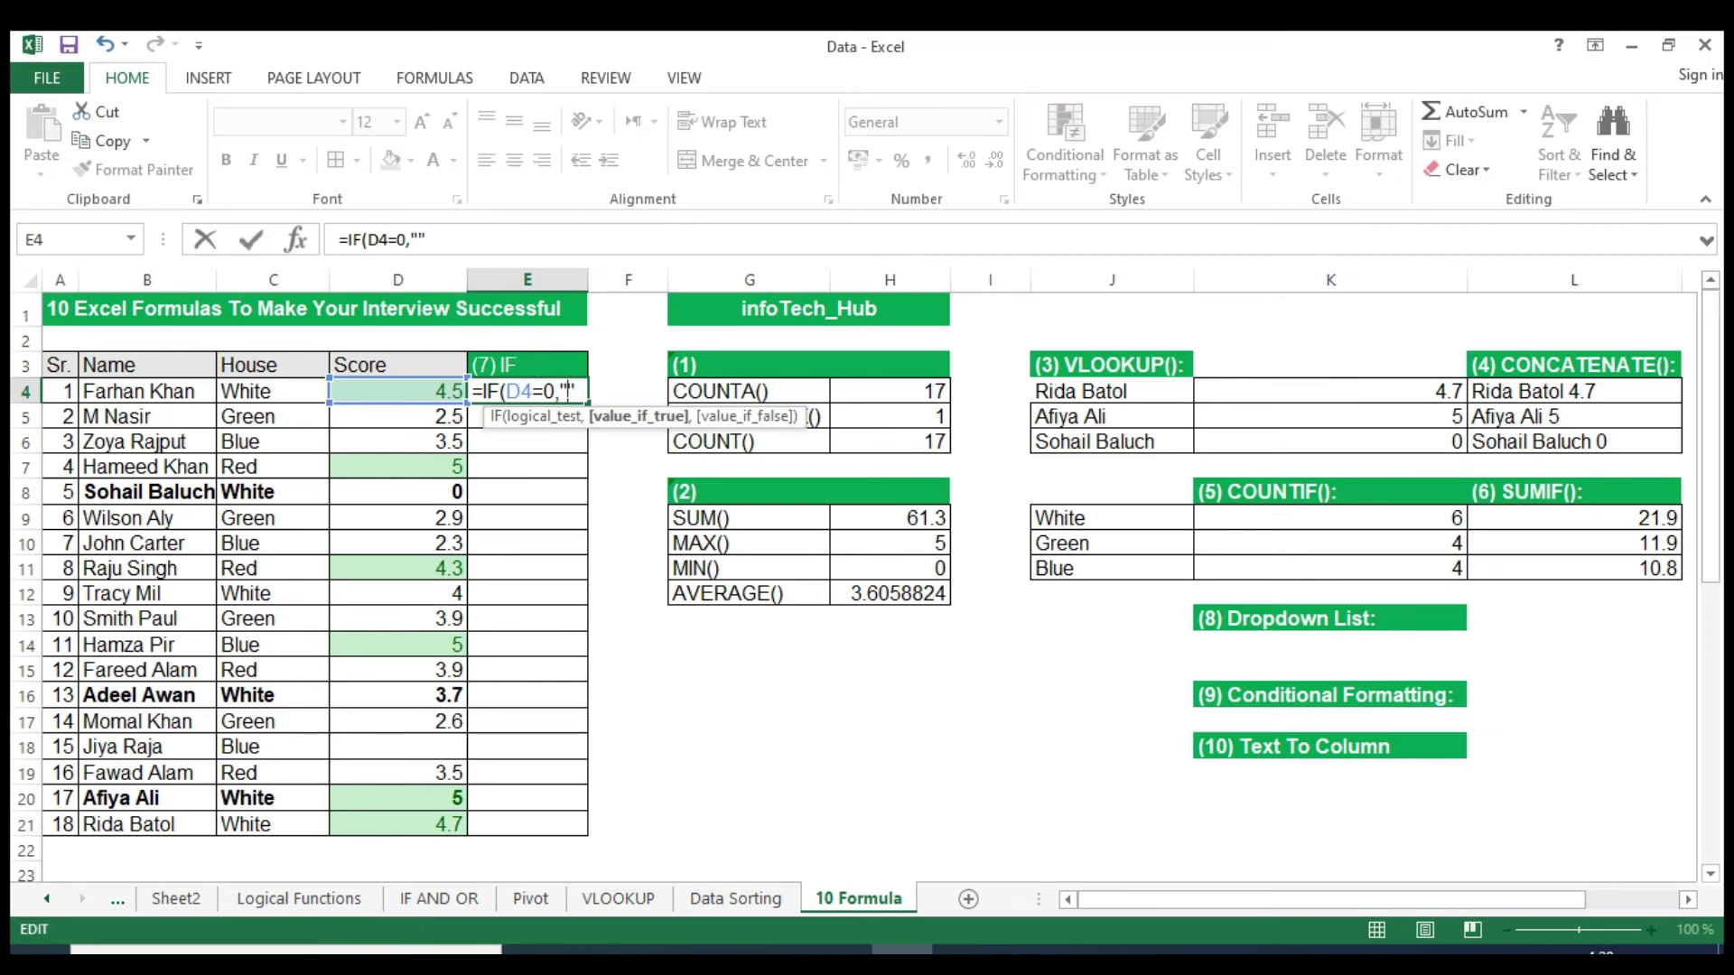
type("Re-t")
type("est\"")
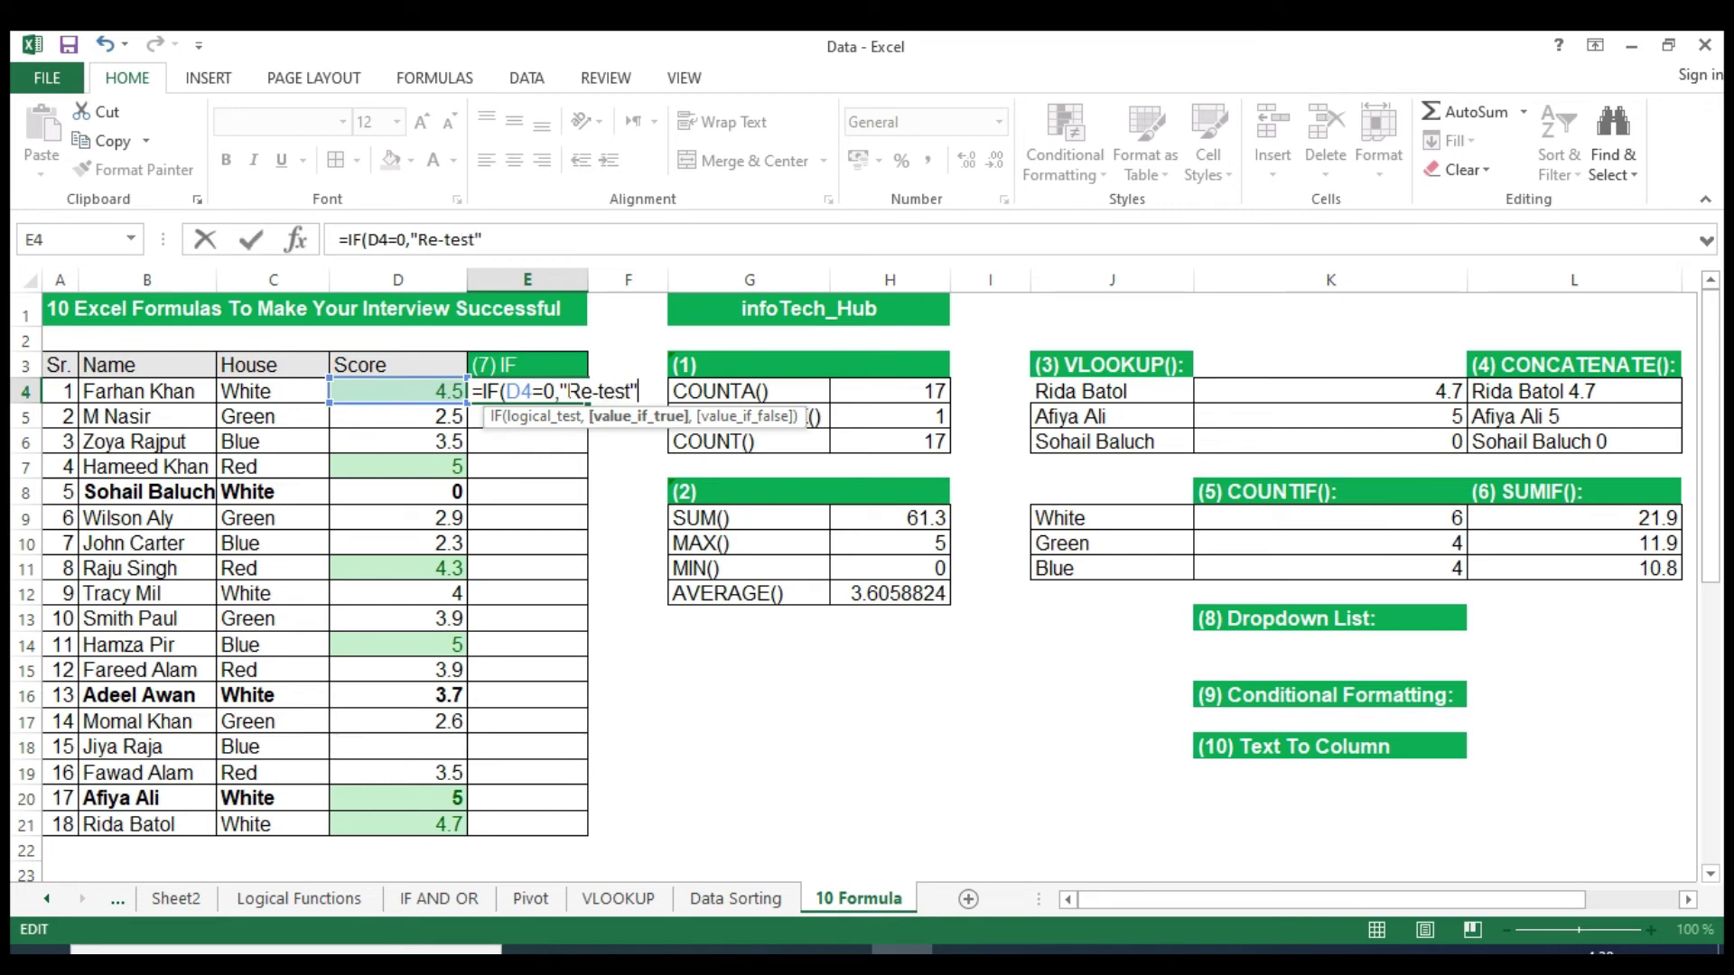
type(",")
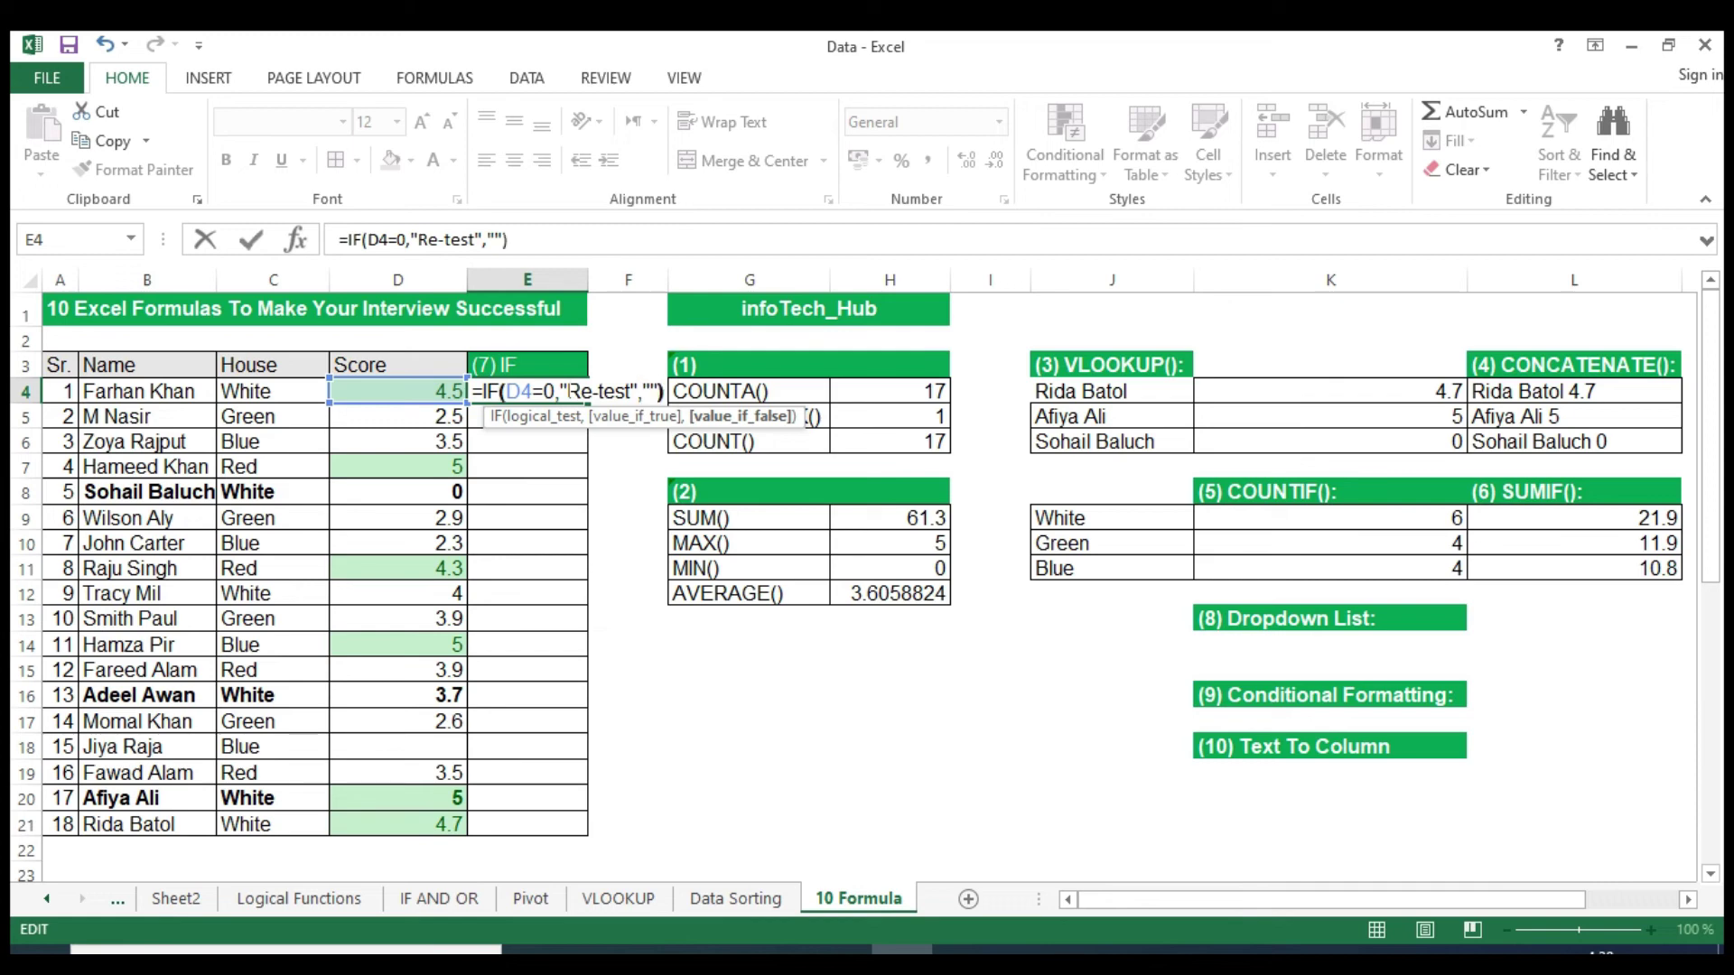
key("Return")
Fill the IF formula from E4 down to E21.
left_click(566, 388)
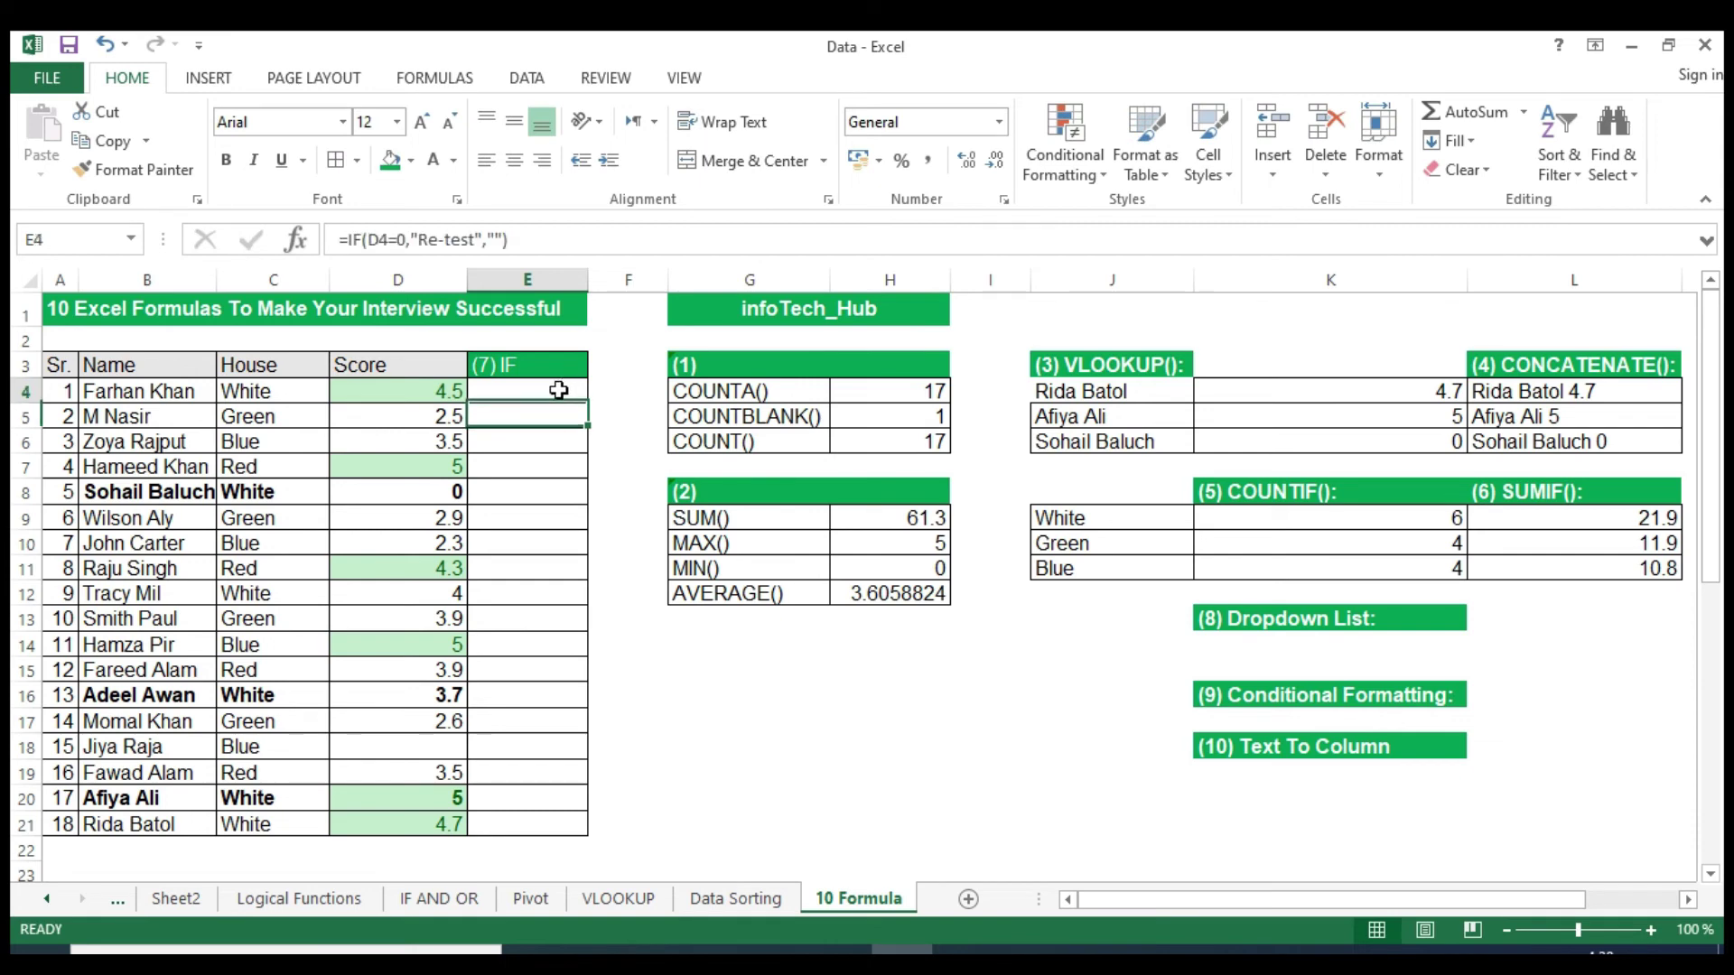
left_click_drag(588, 405, 540, 839)
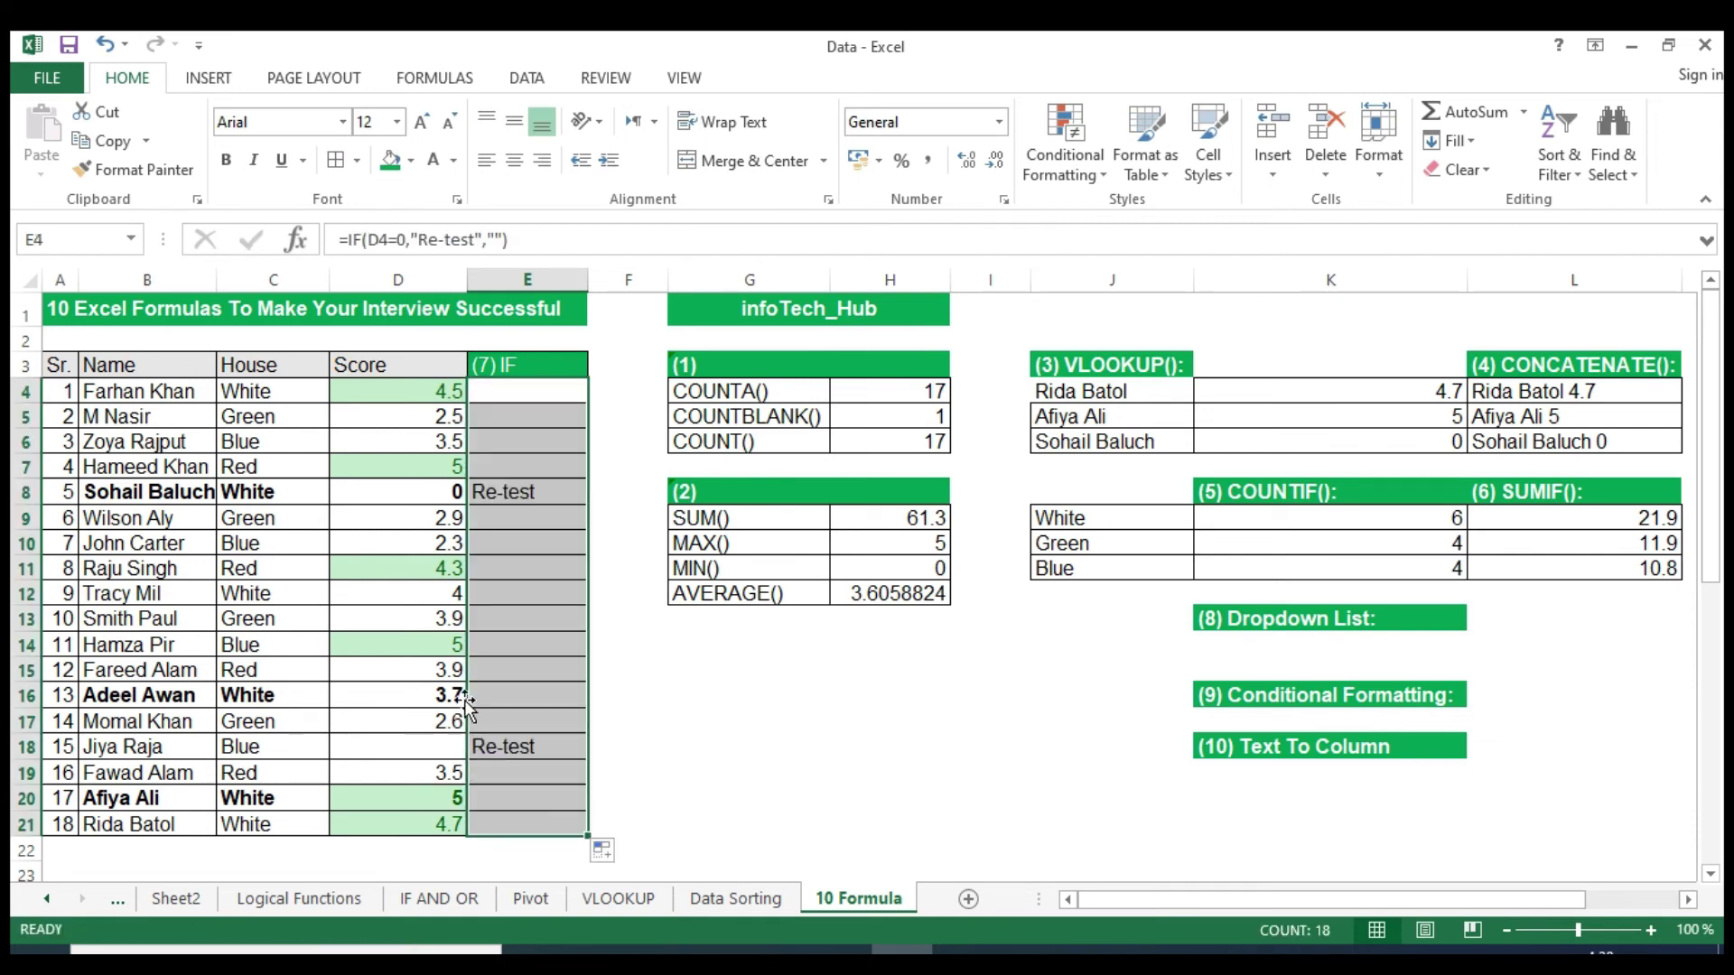
left_click_drag(522, 496, 522, 519)
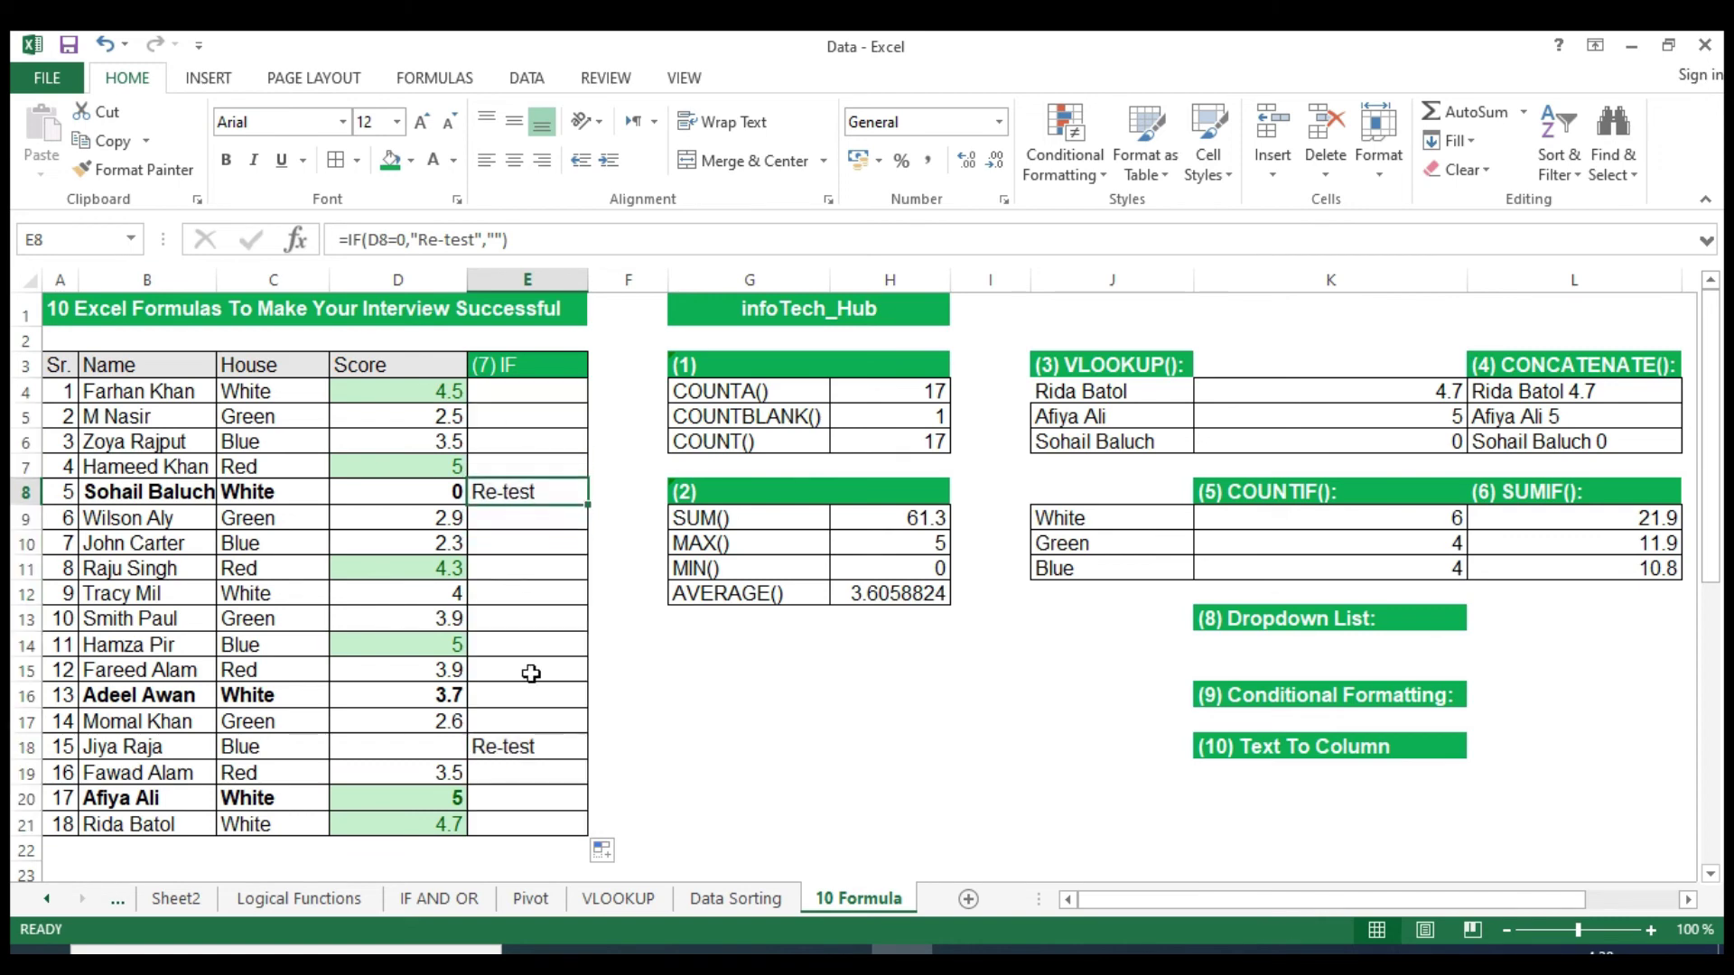
Verify Re-test shows in E8 and E18 for the zero score in D8 and blank D18.
left_click(522, 750)
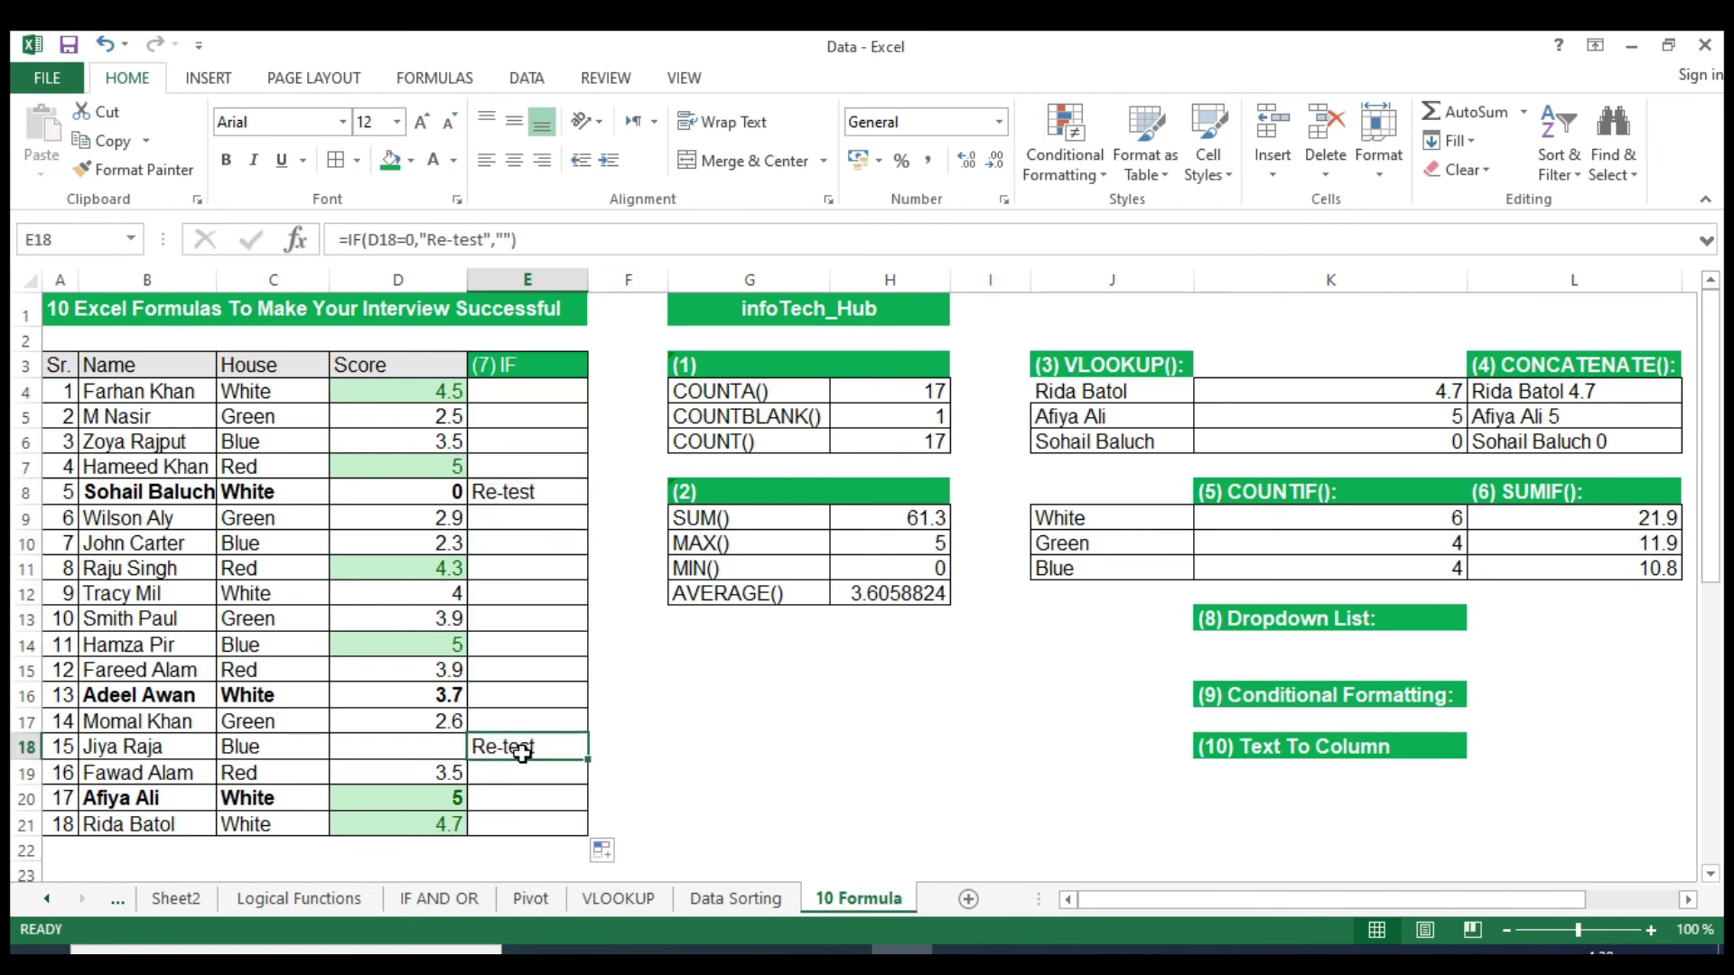
left_click(503, 495)
left_click(435, 491)
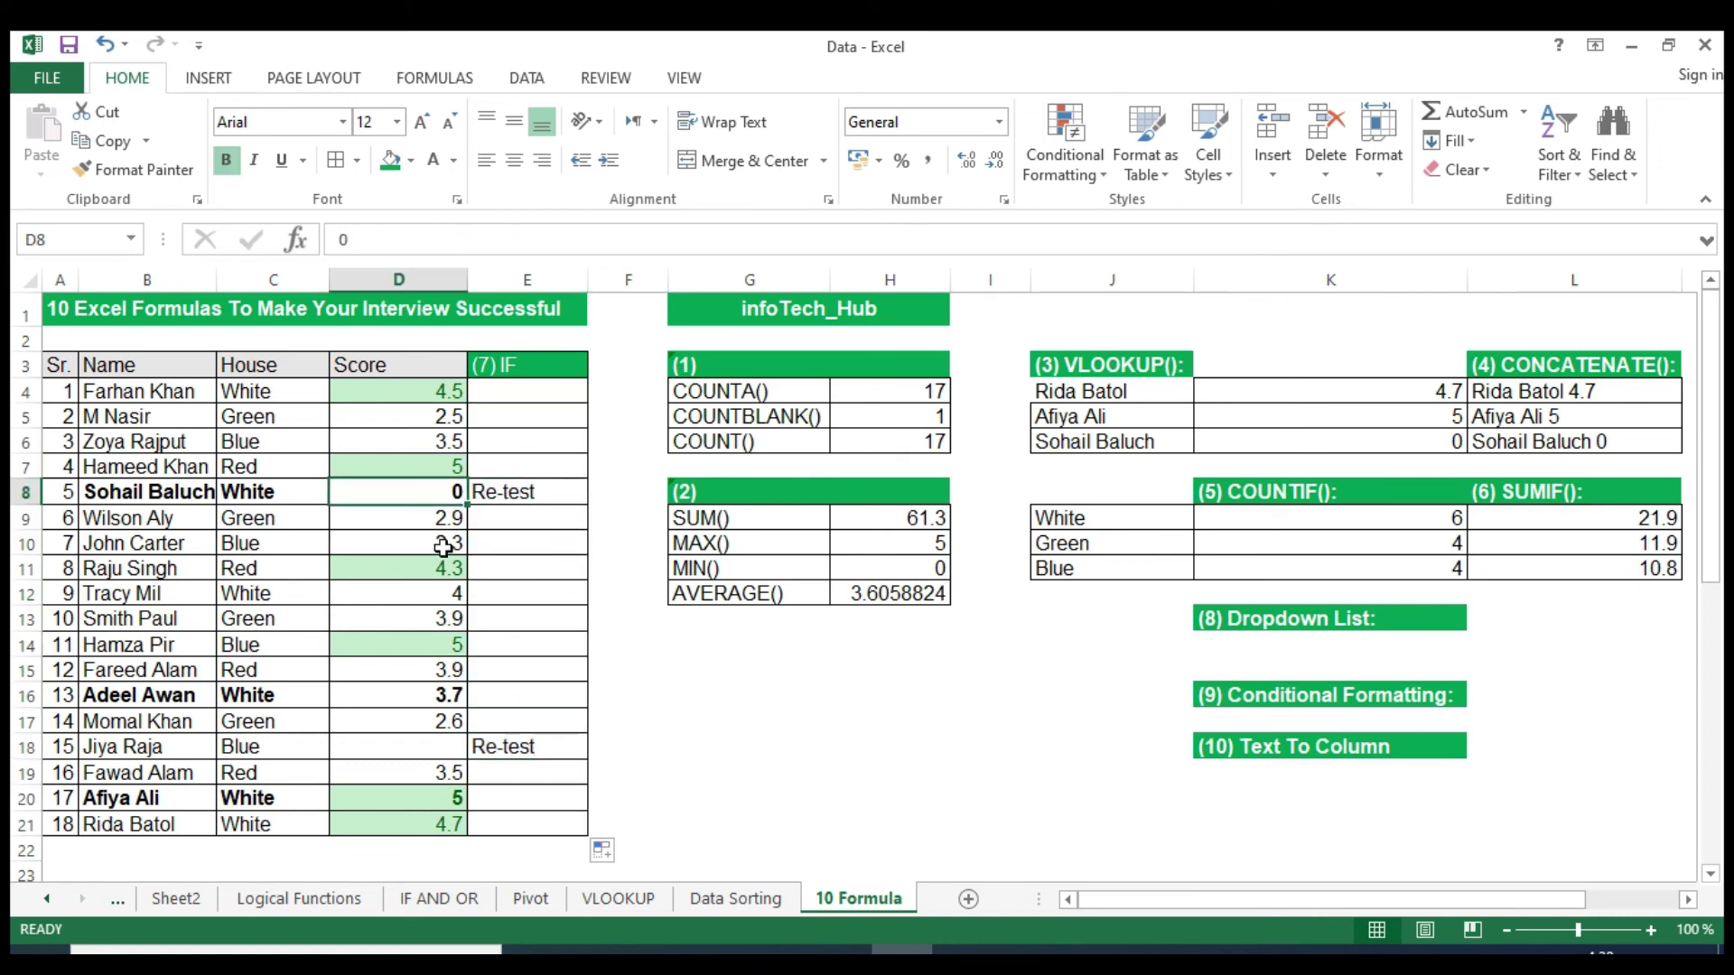
left_click(435, 752)
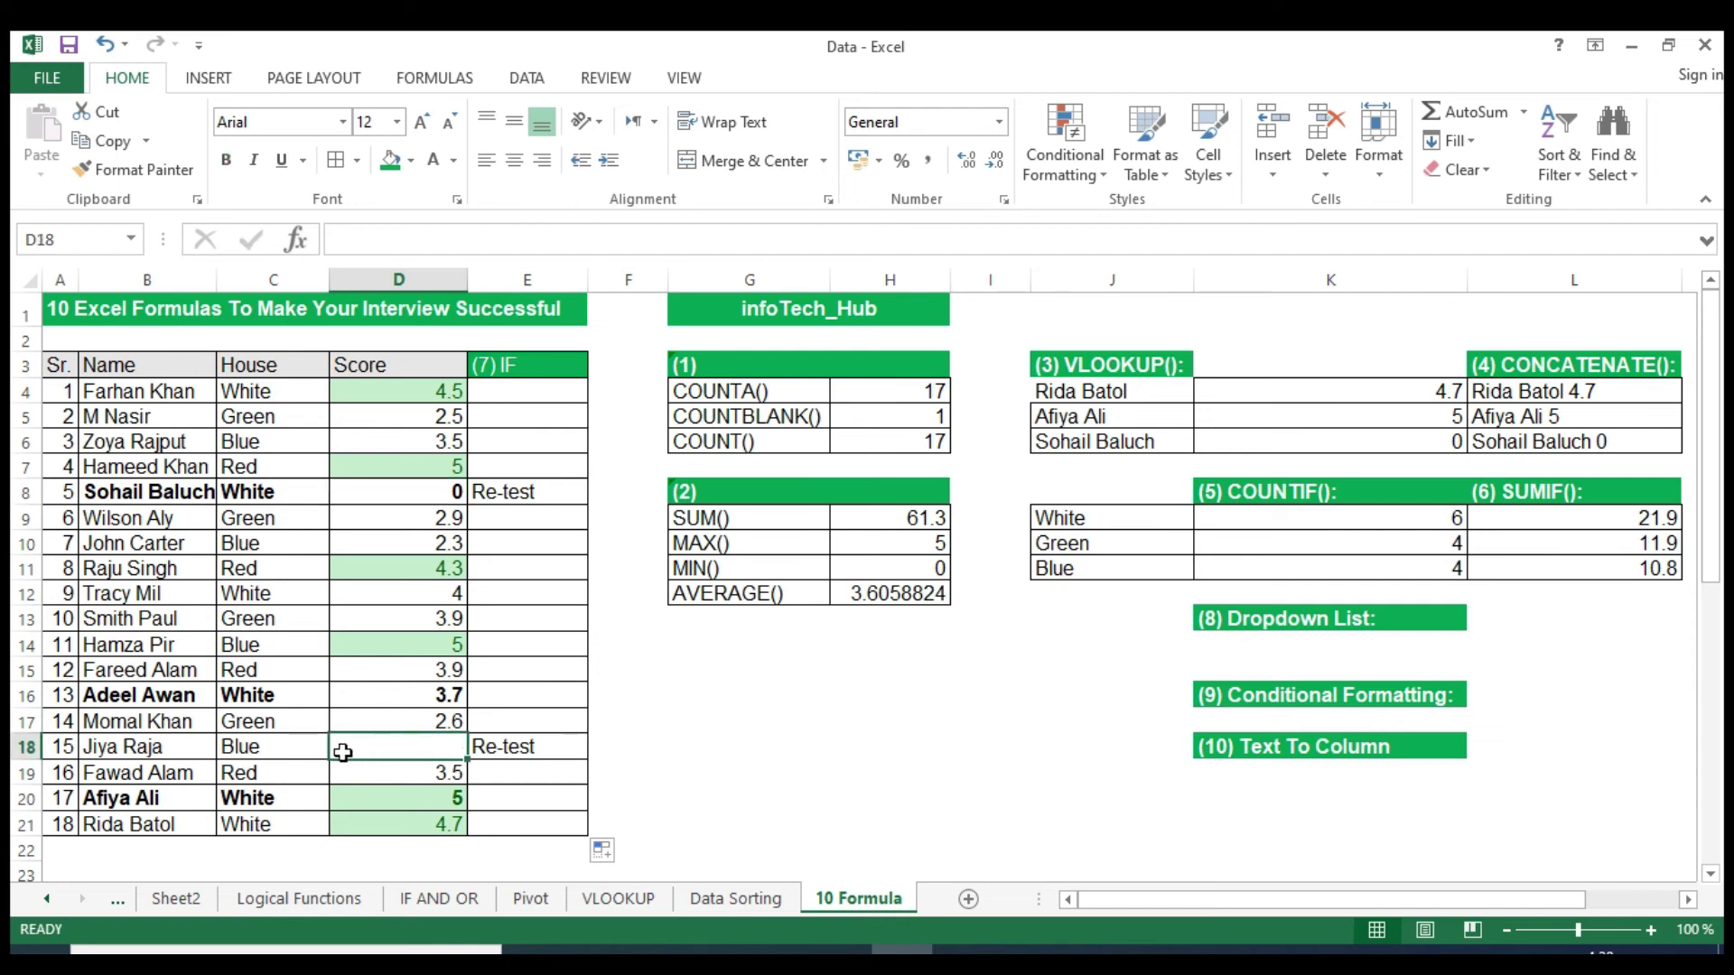
left_click_drag(187, 751, 395, 748)
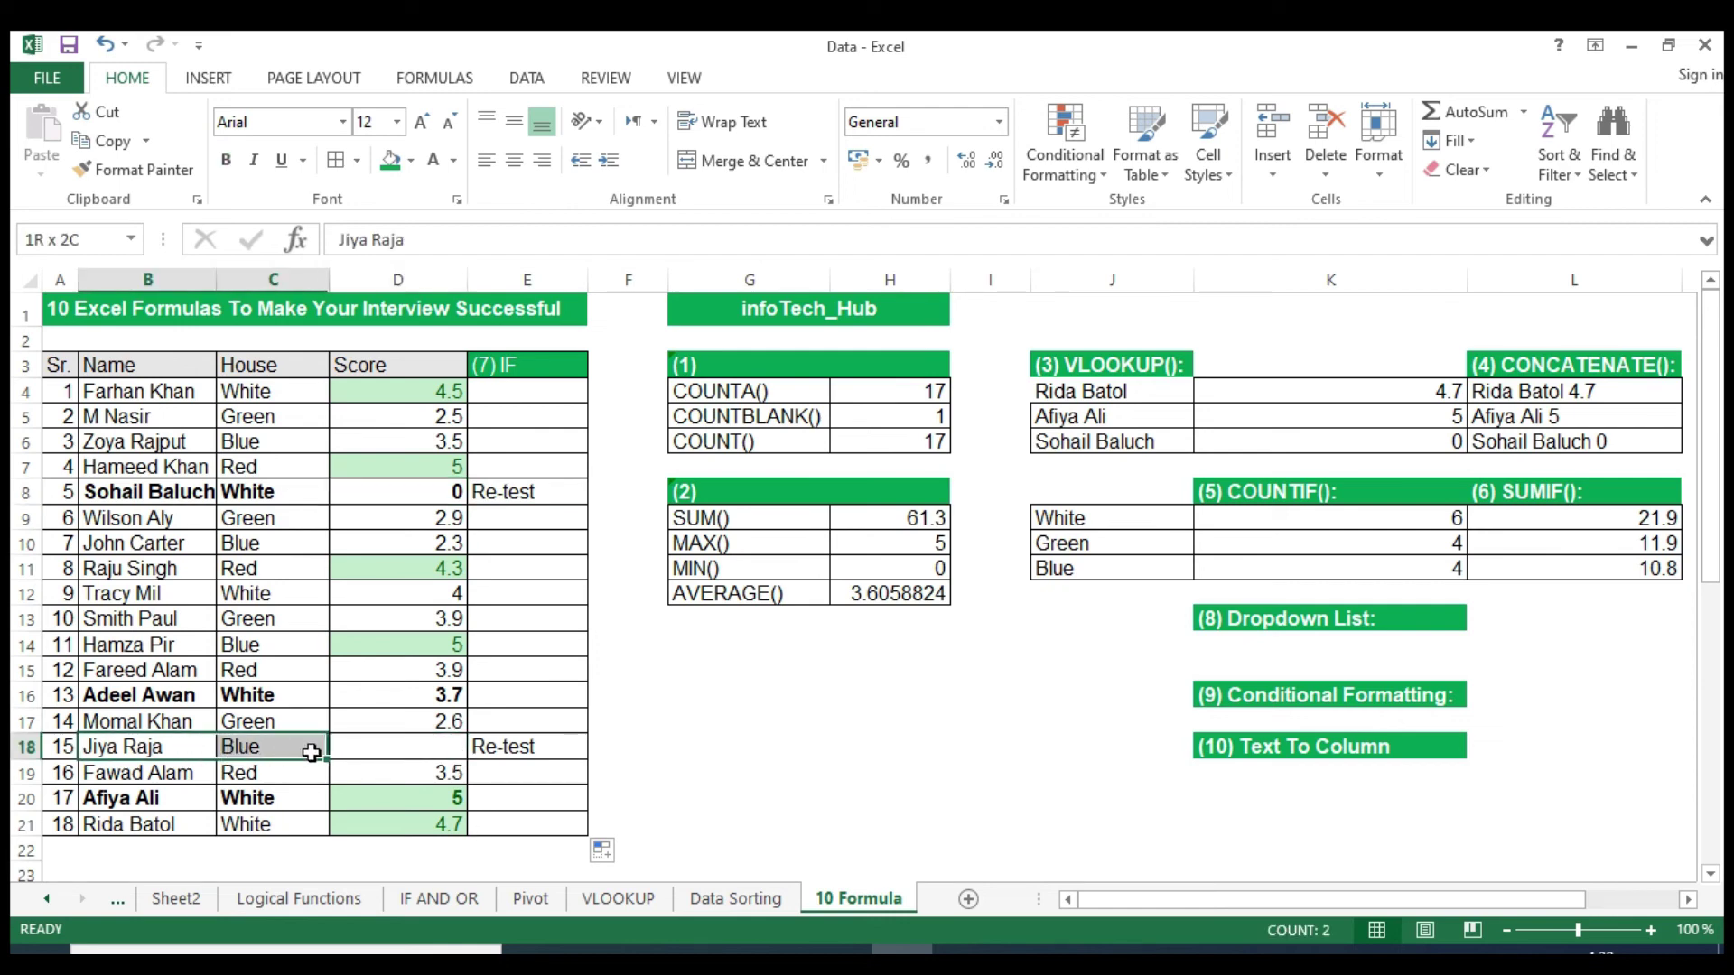
left_click(425, 749)
left_click(503, 746)
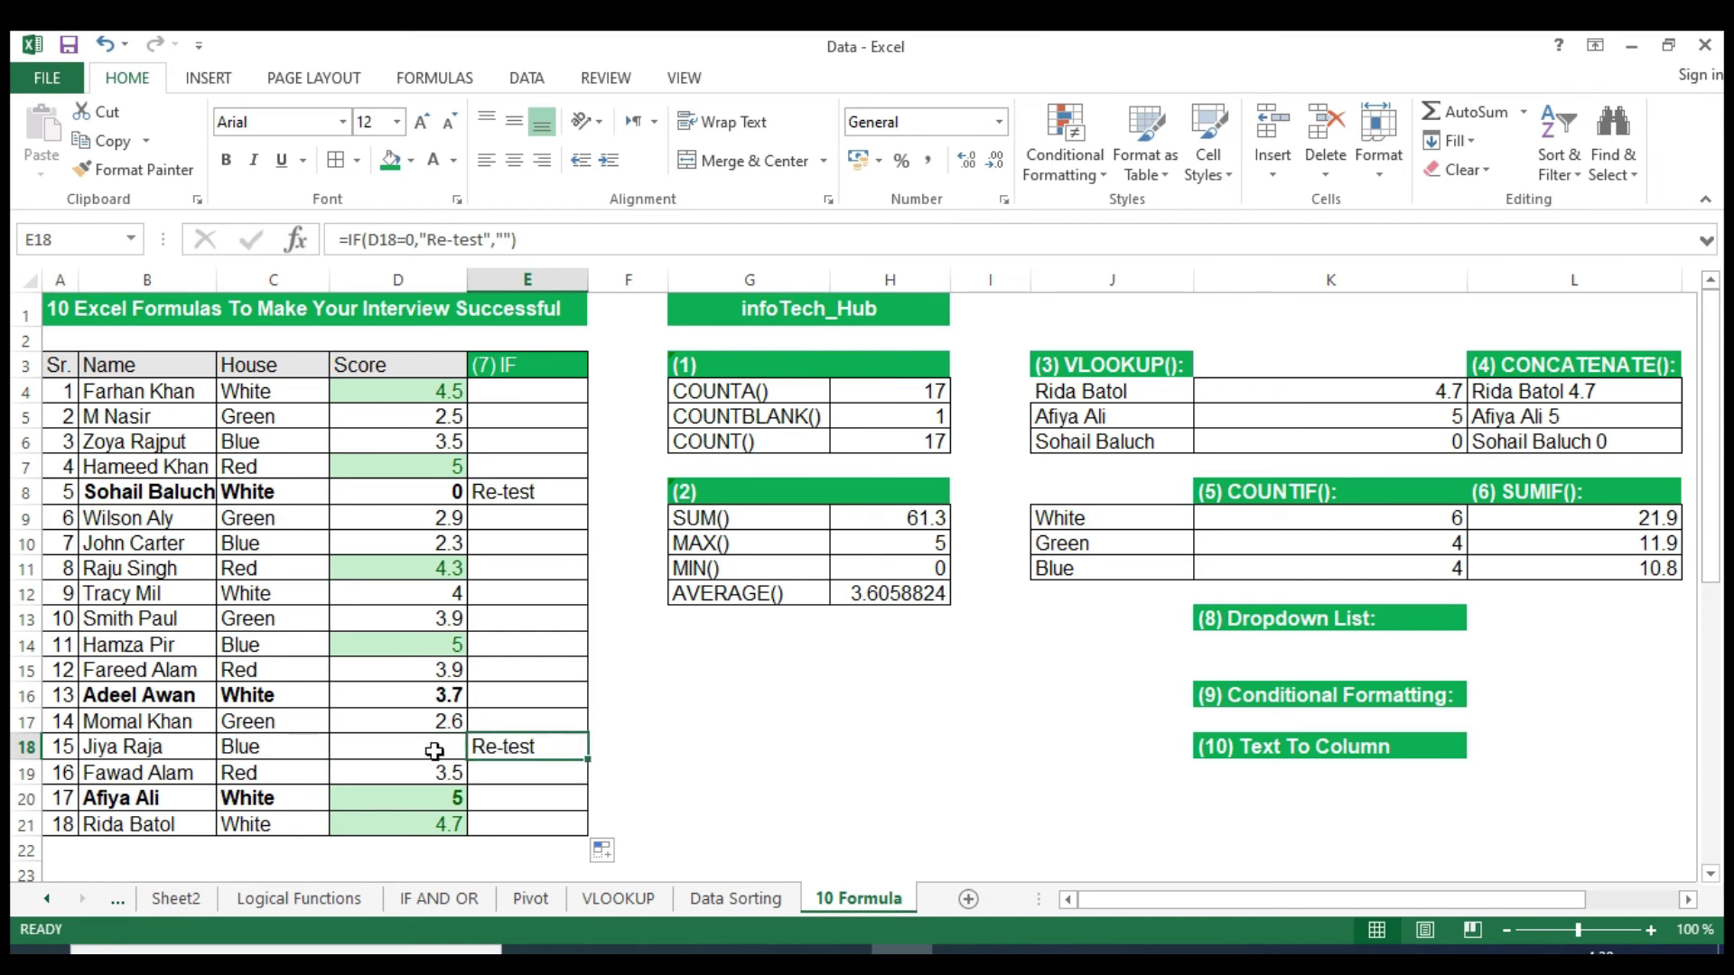
left_click(437, 748)
left_click(503, 749)
left_click(1351, 748)
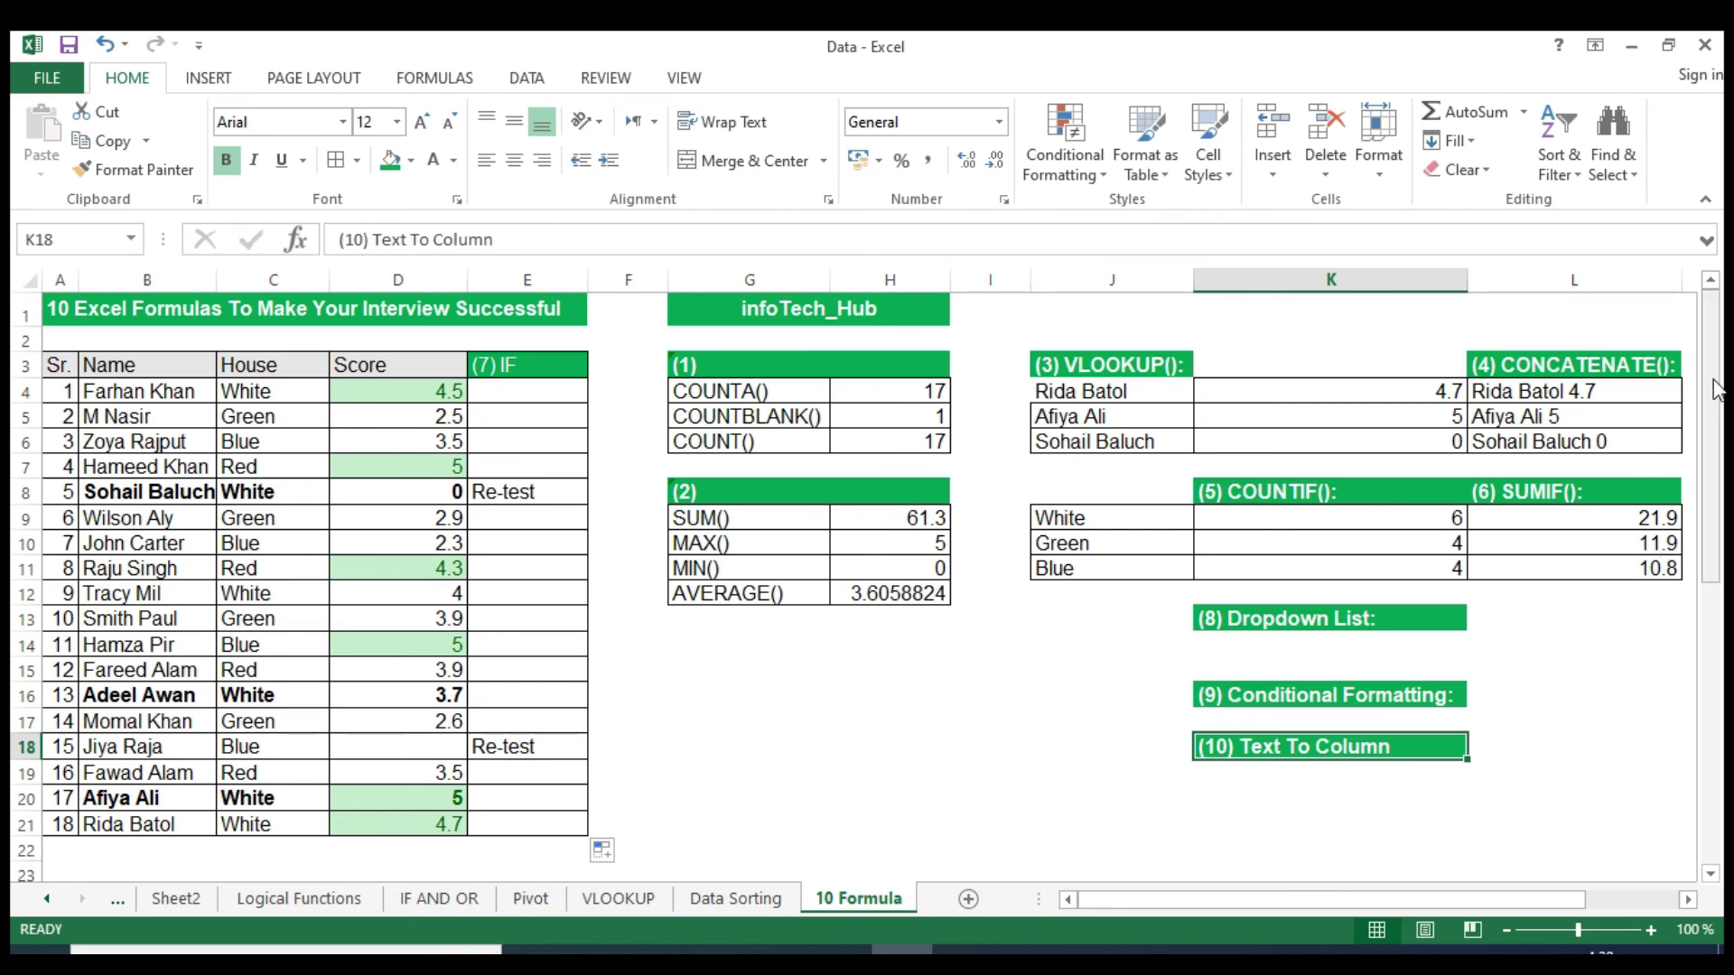
left_click_drag(1720, 354, 1725, 644)
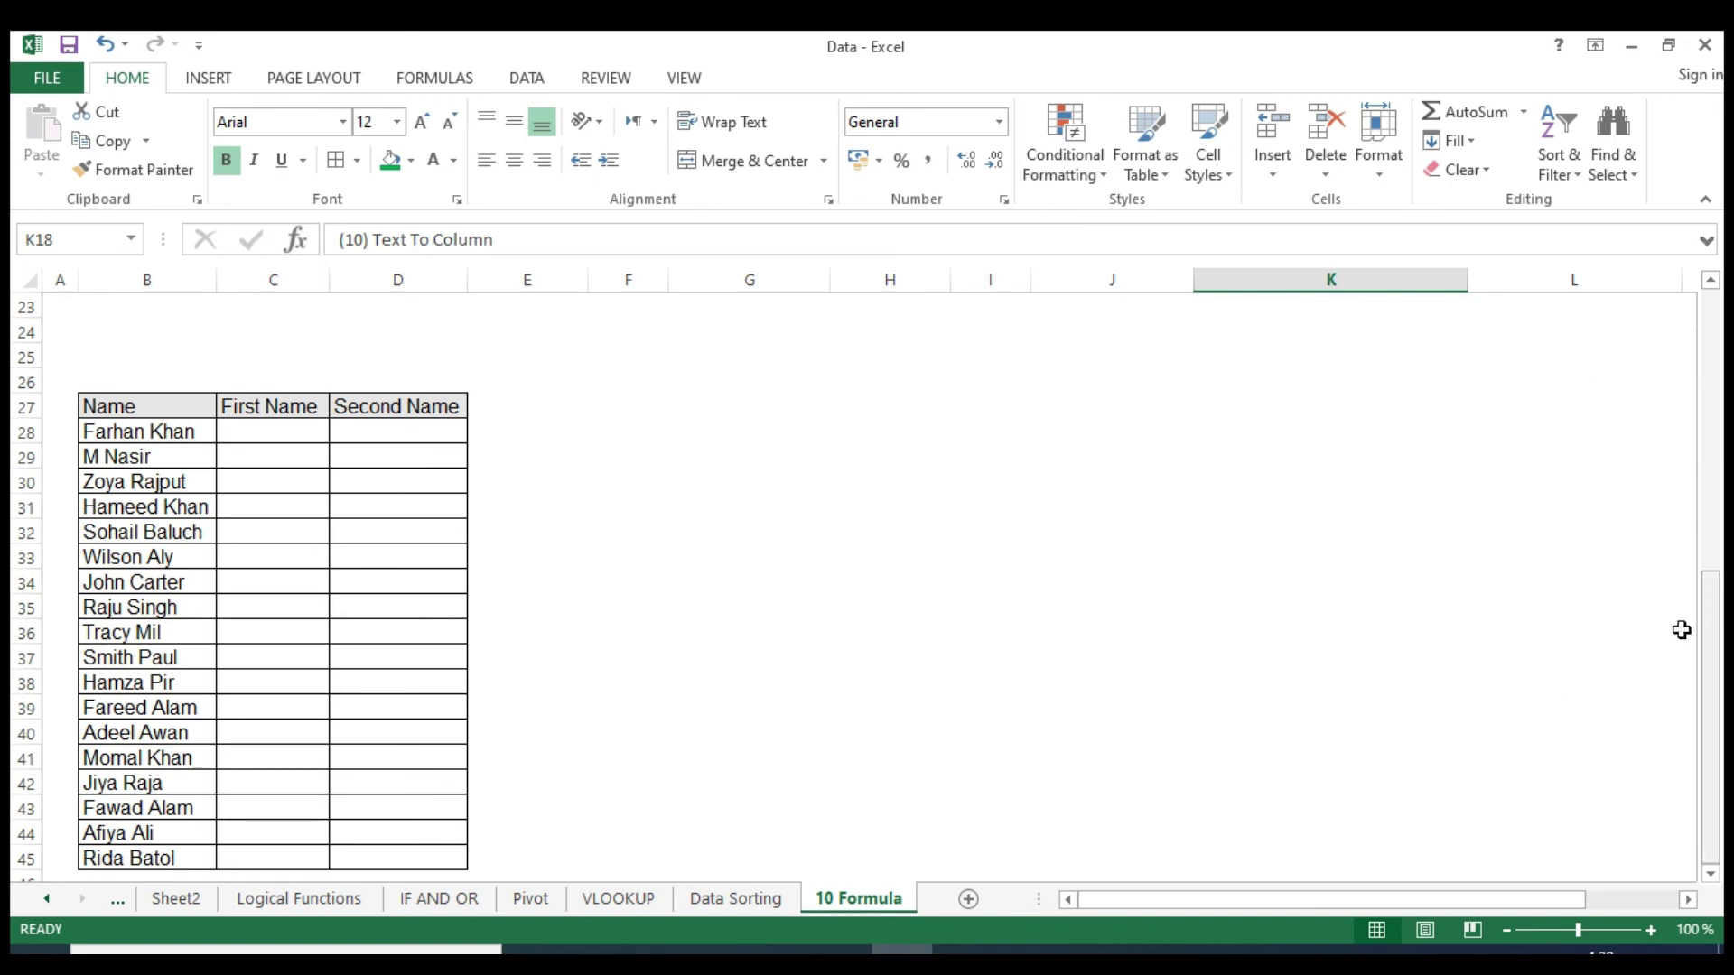
left_click_drag(157, 439, 144, 856)
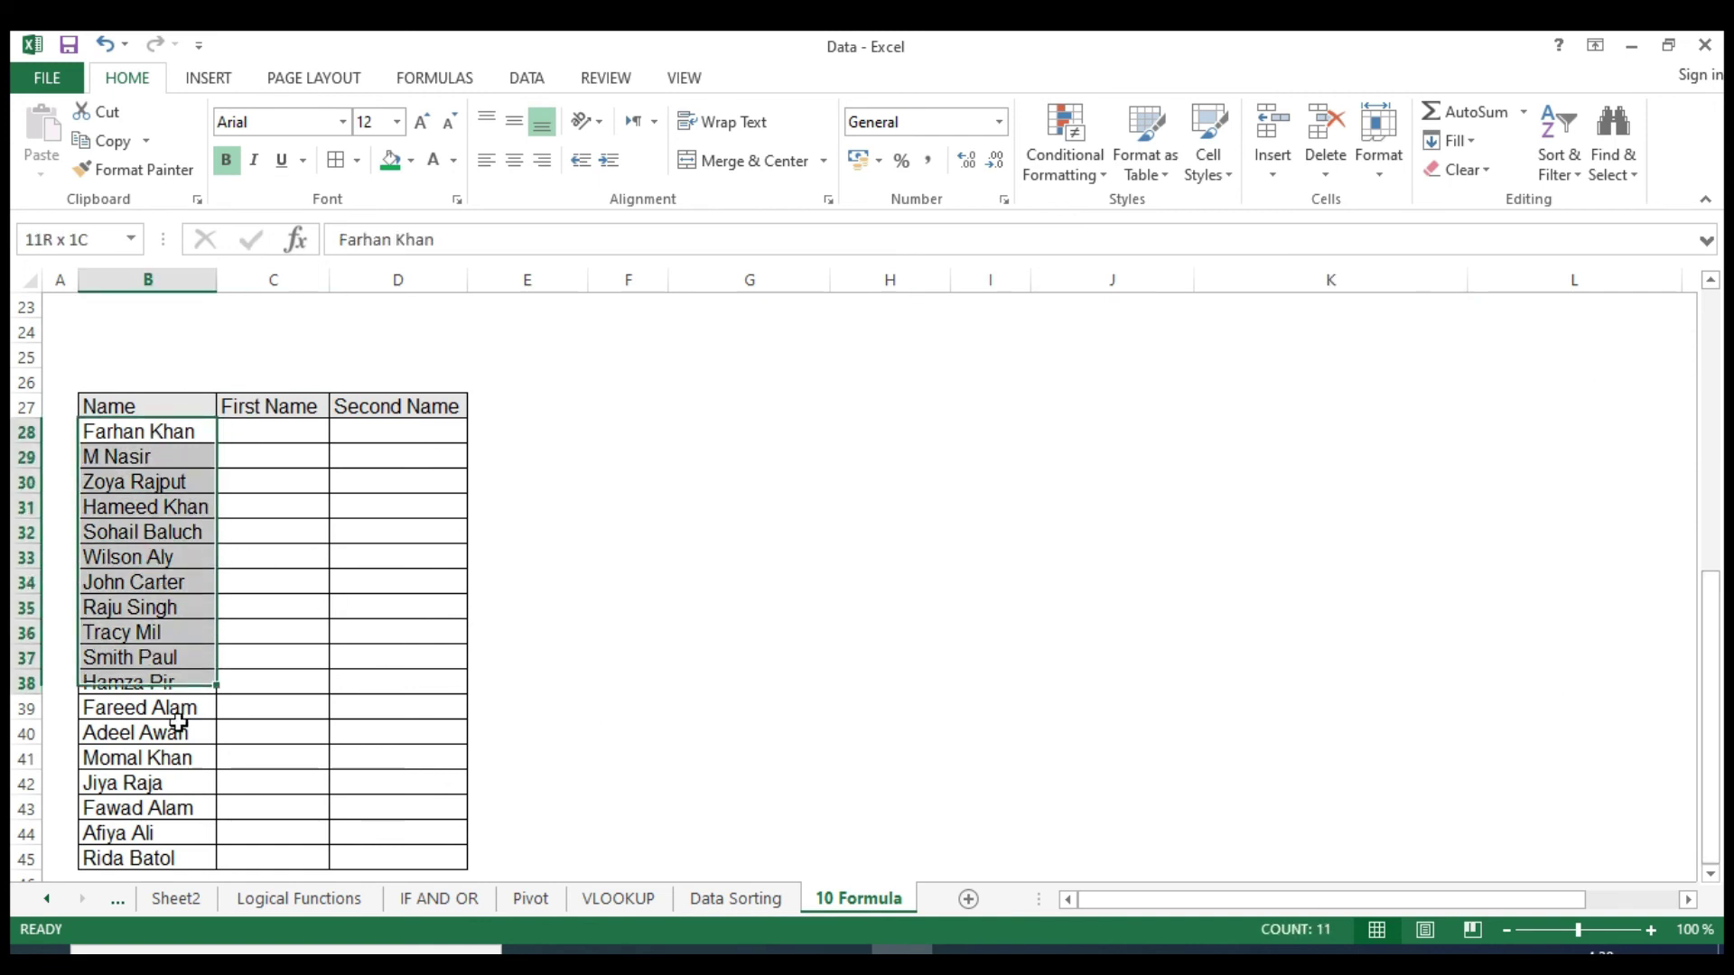
left_click(140, 548)
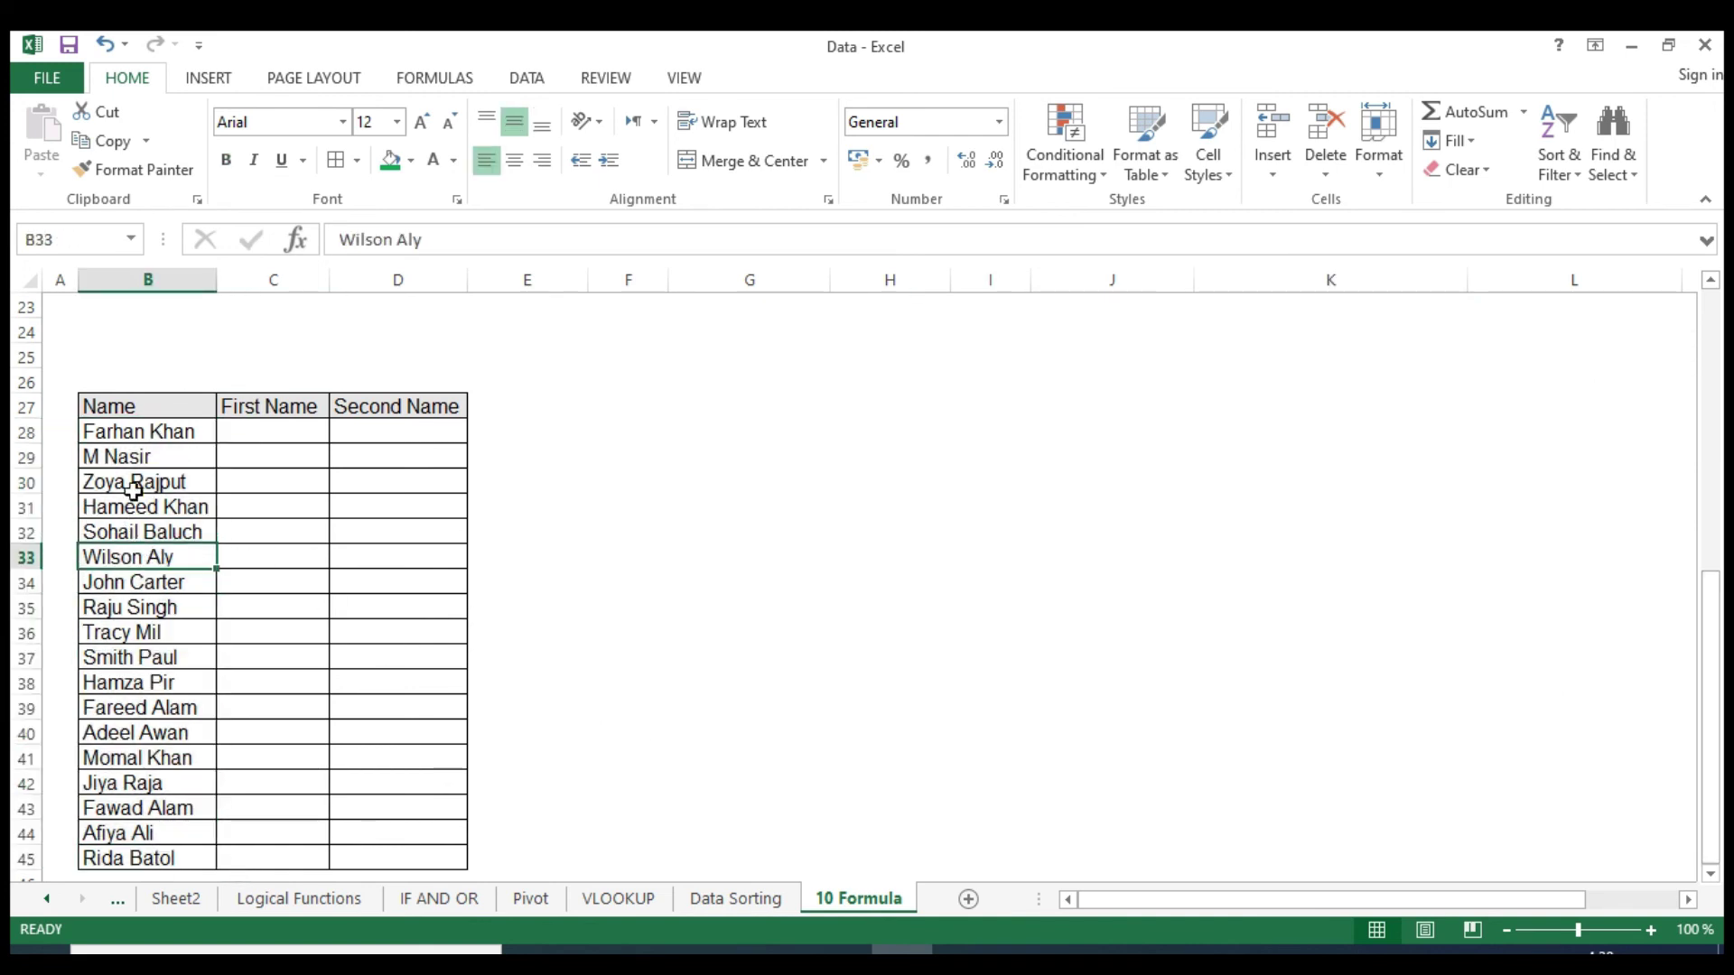
left_click(127, 437)
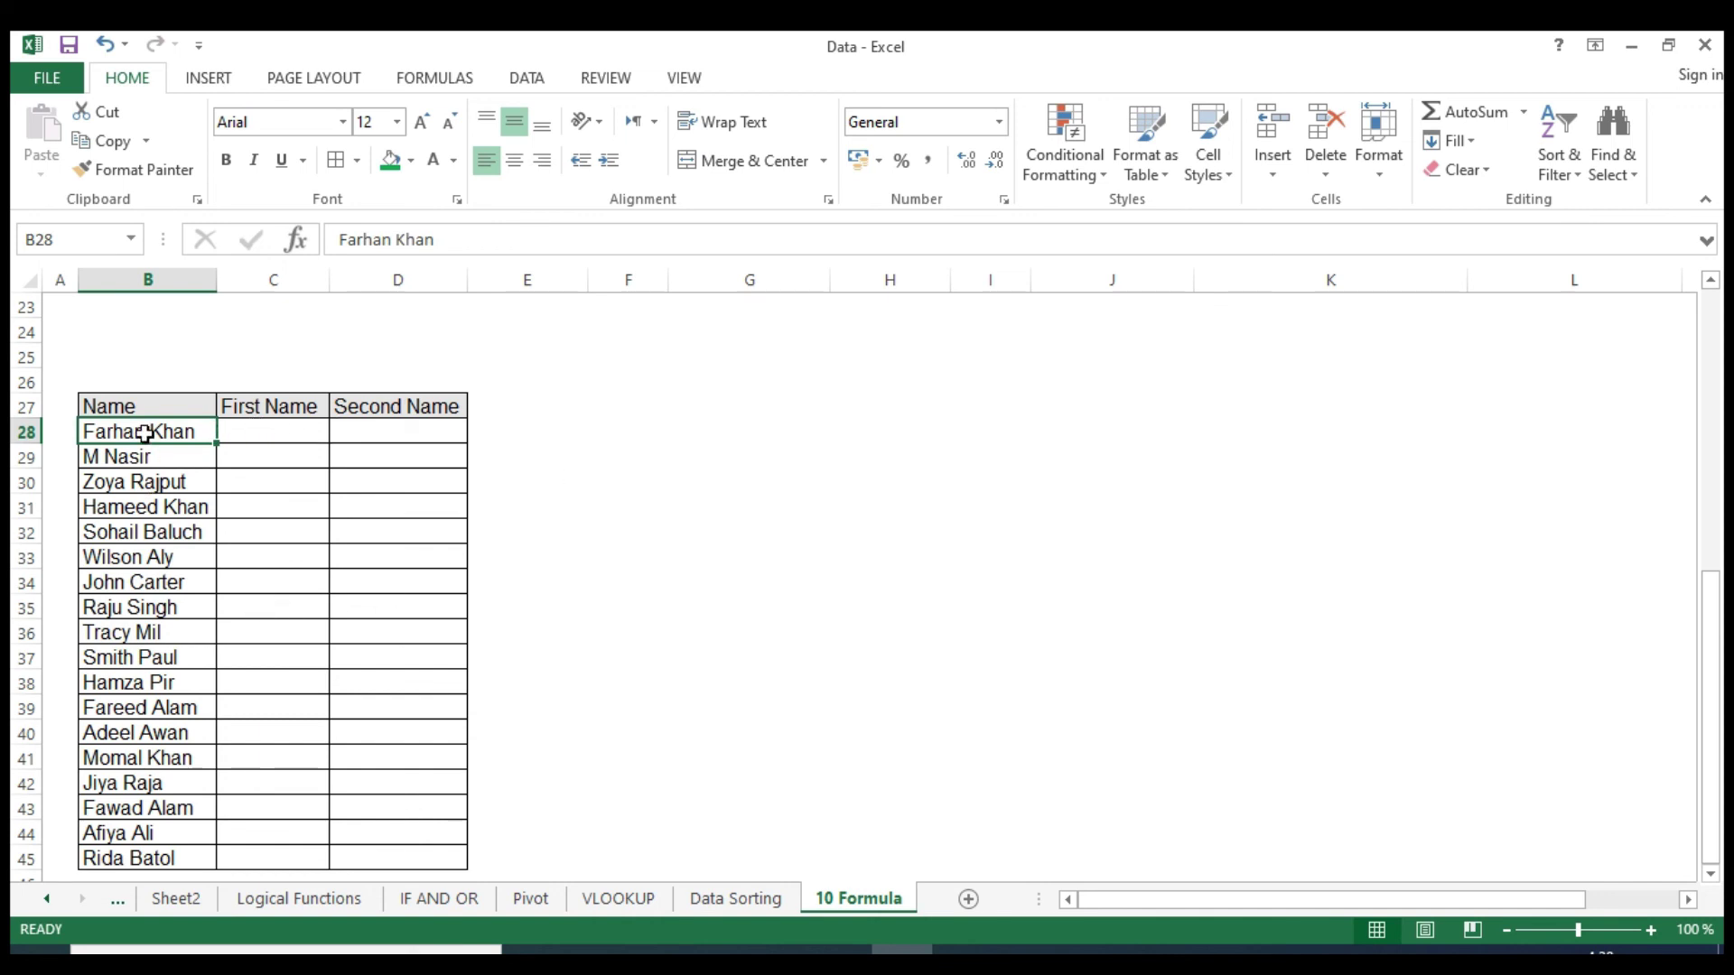
left_click(168, 604)
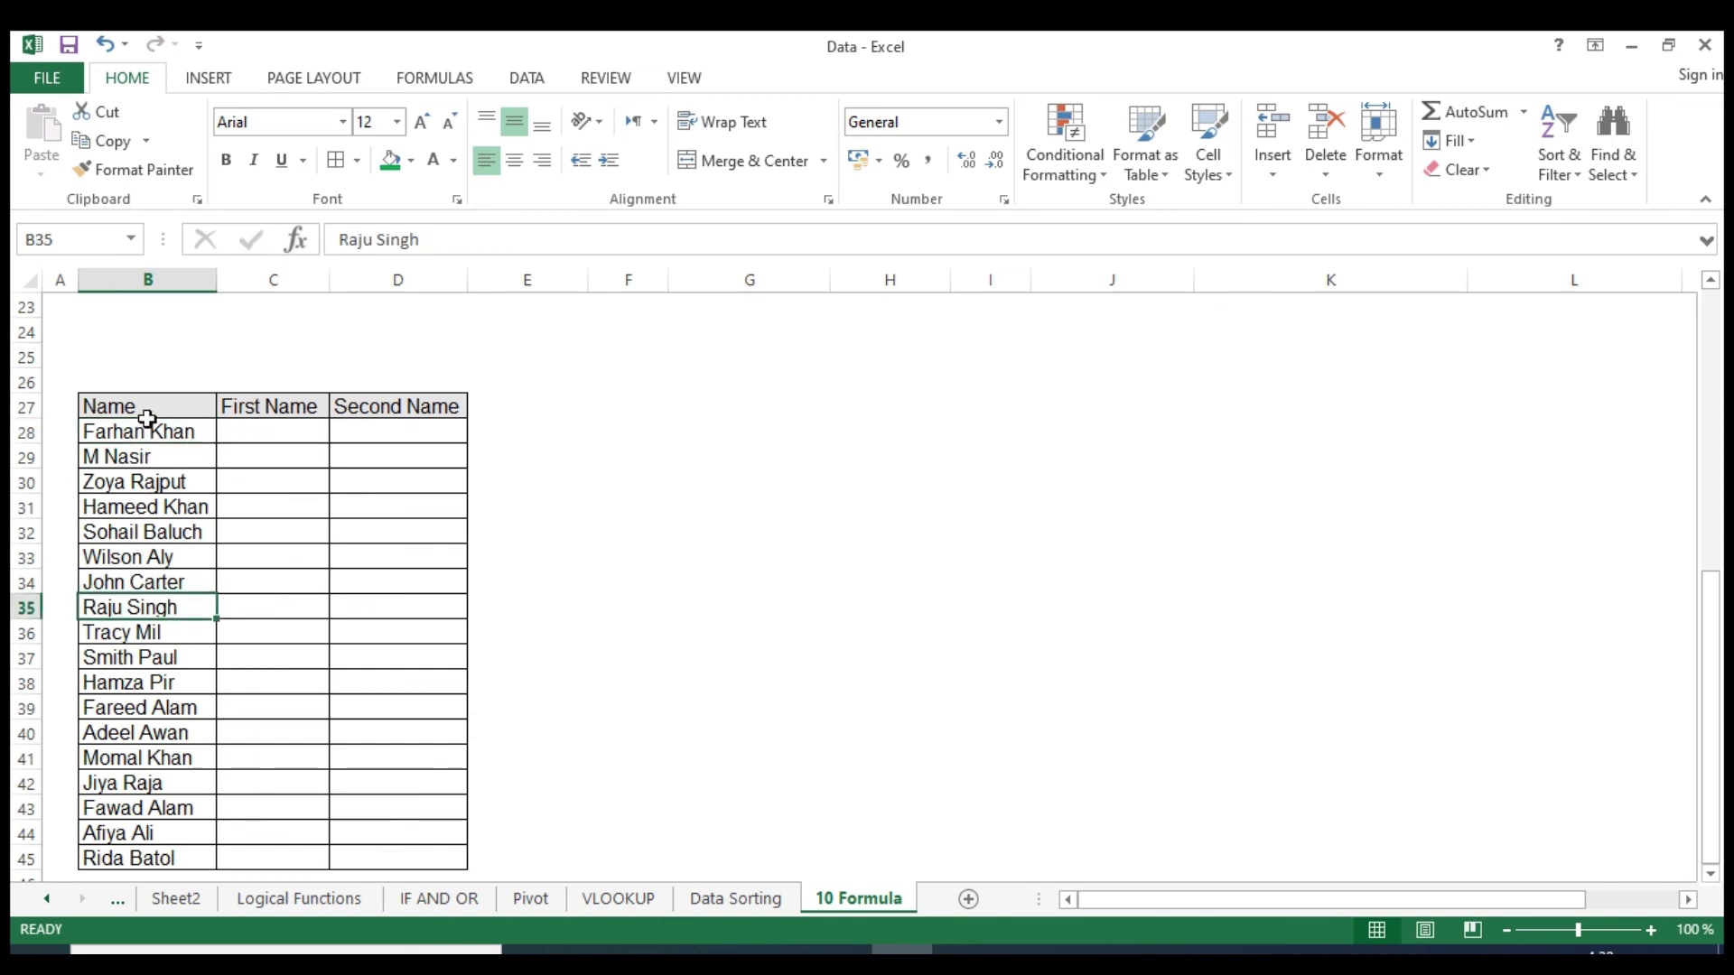
left_click_drag(146, 433, 147, 857)
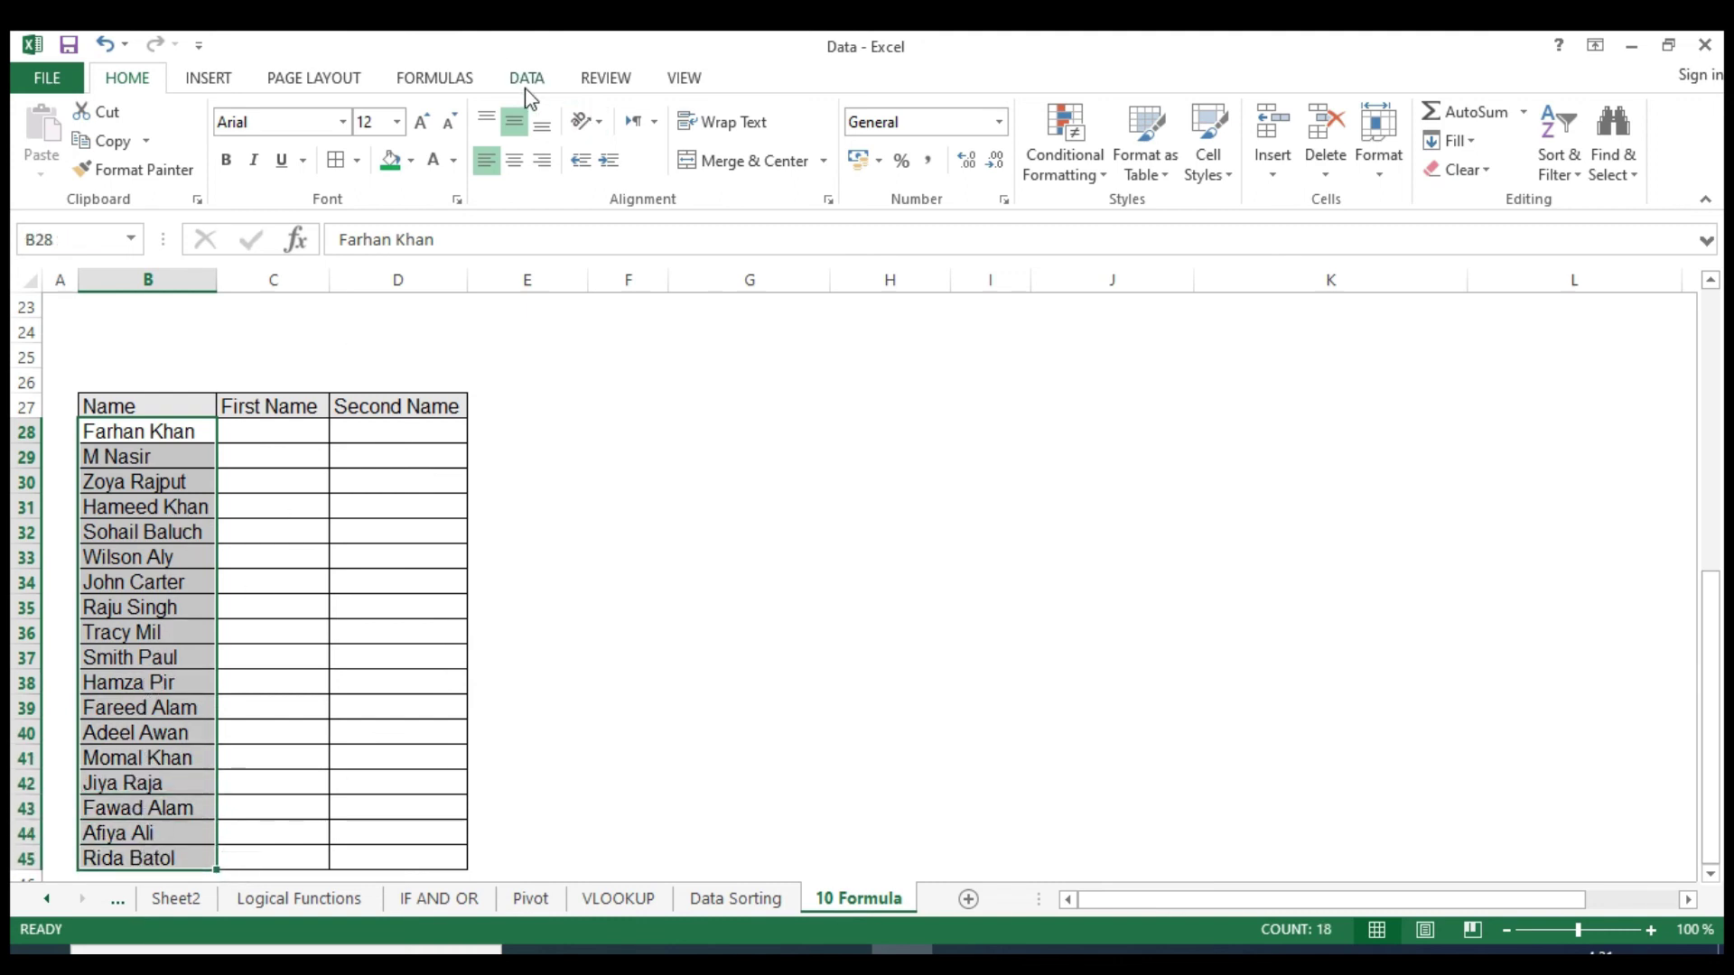
Start Text to Columns as Delimited with Space as the separator, advancing to step 3.
left_click(526, 79)
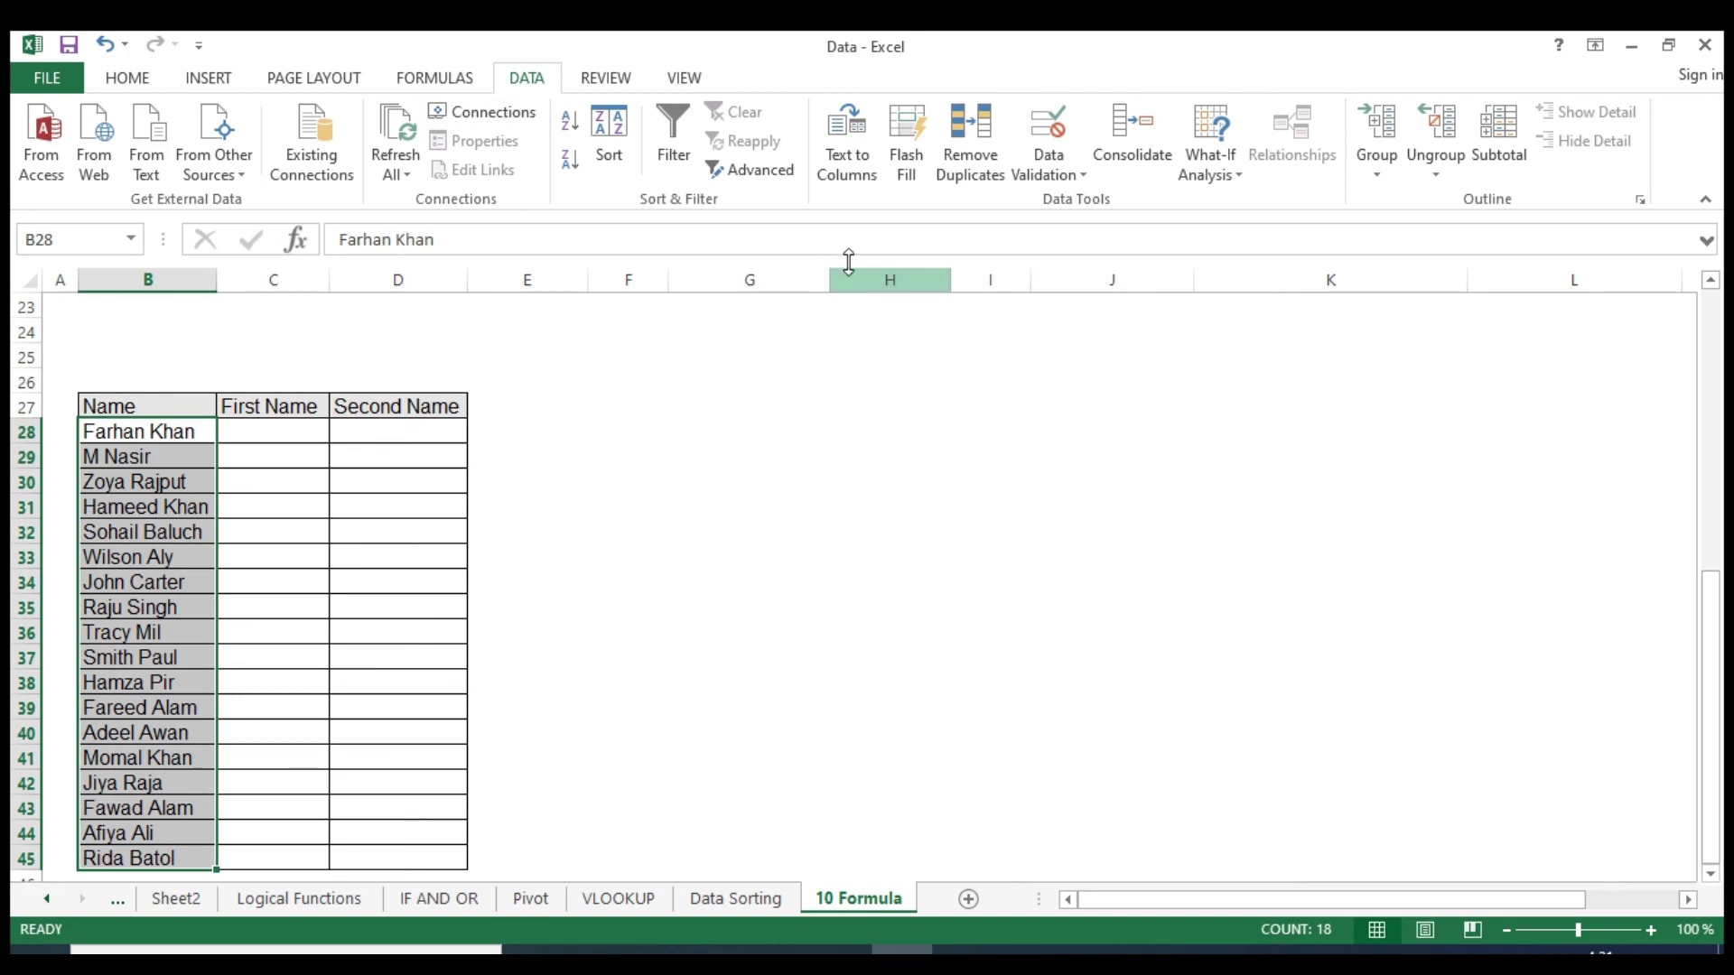
left_click(858, 184)
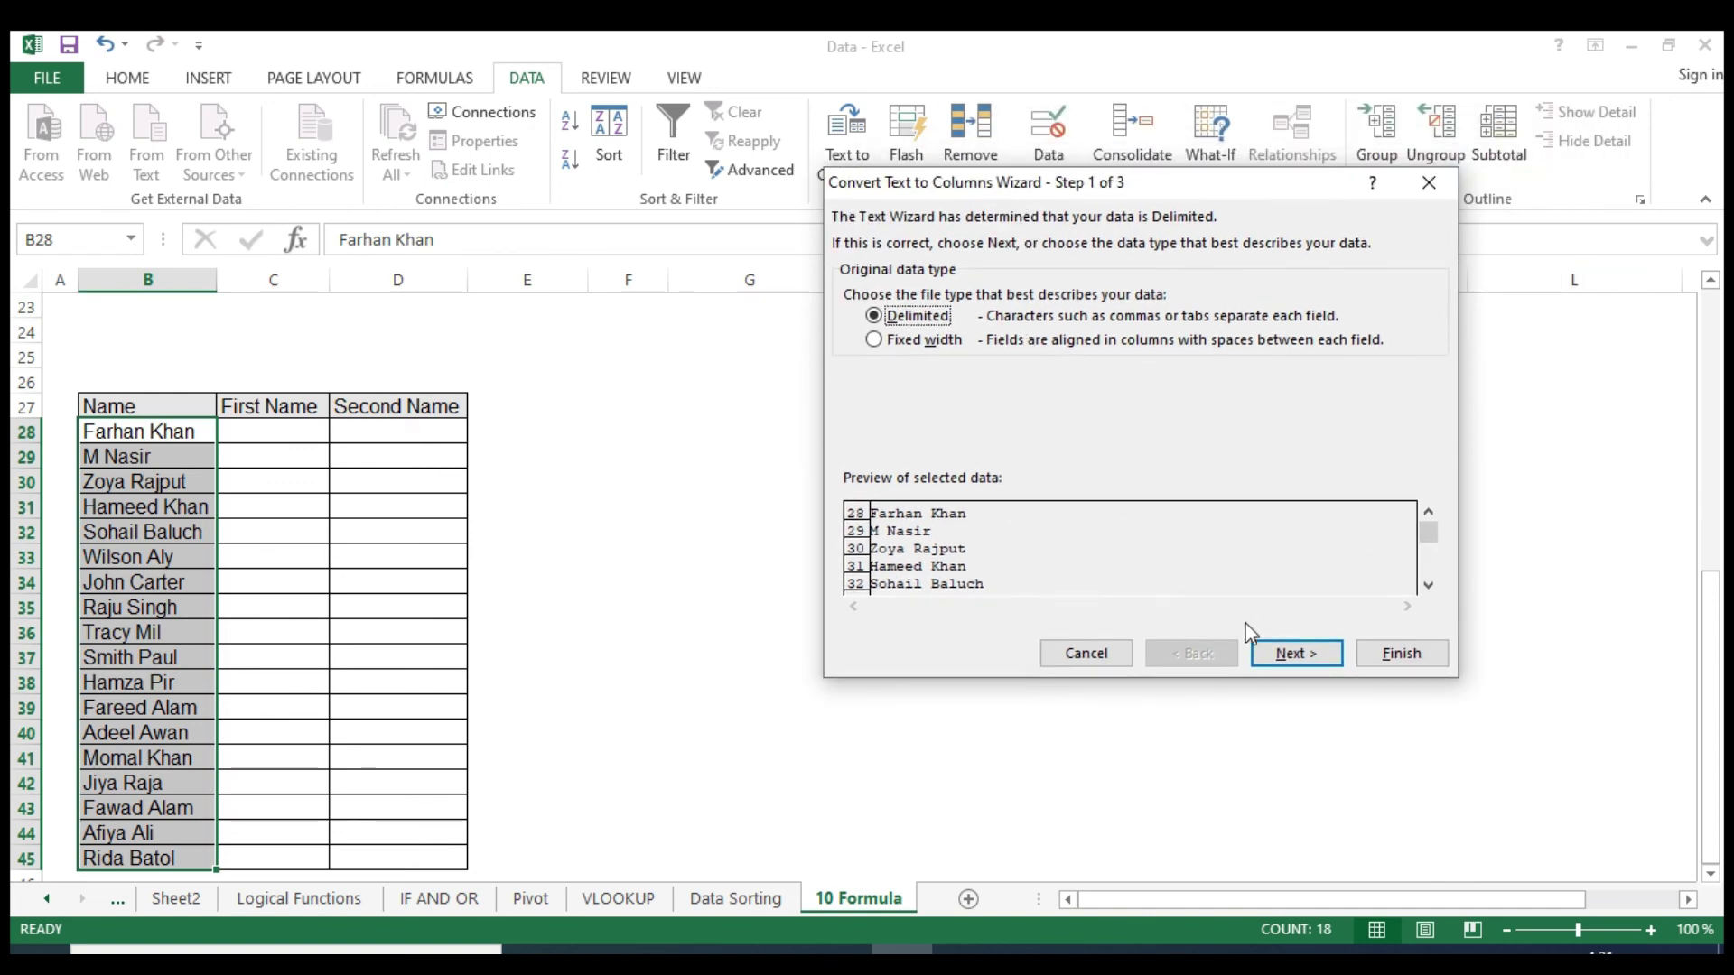
left_click(1294, 658)
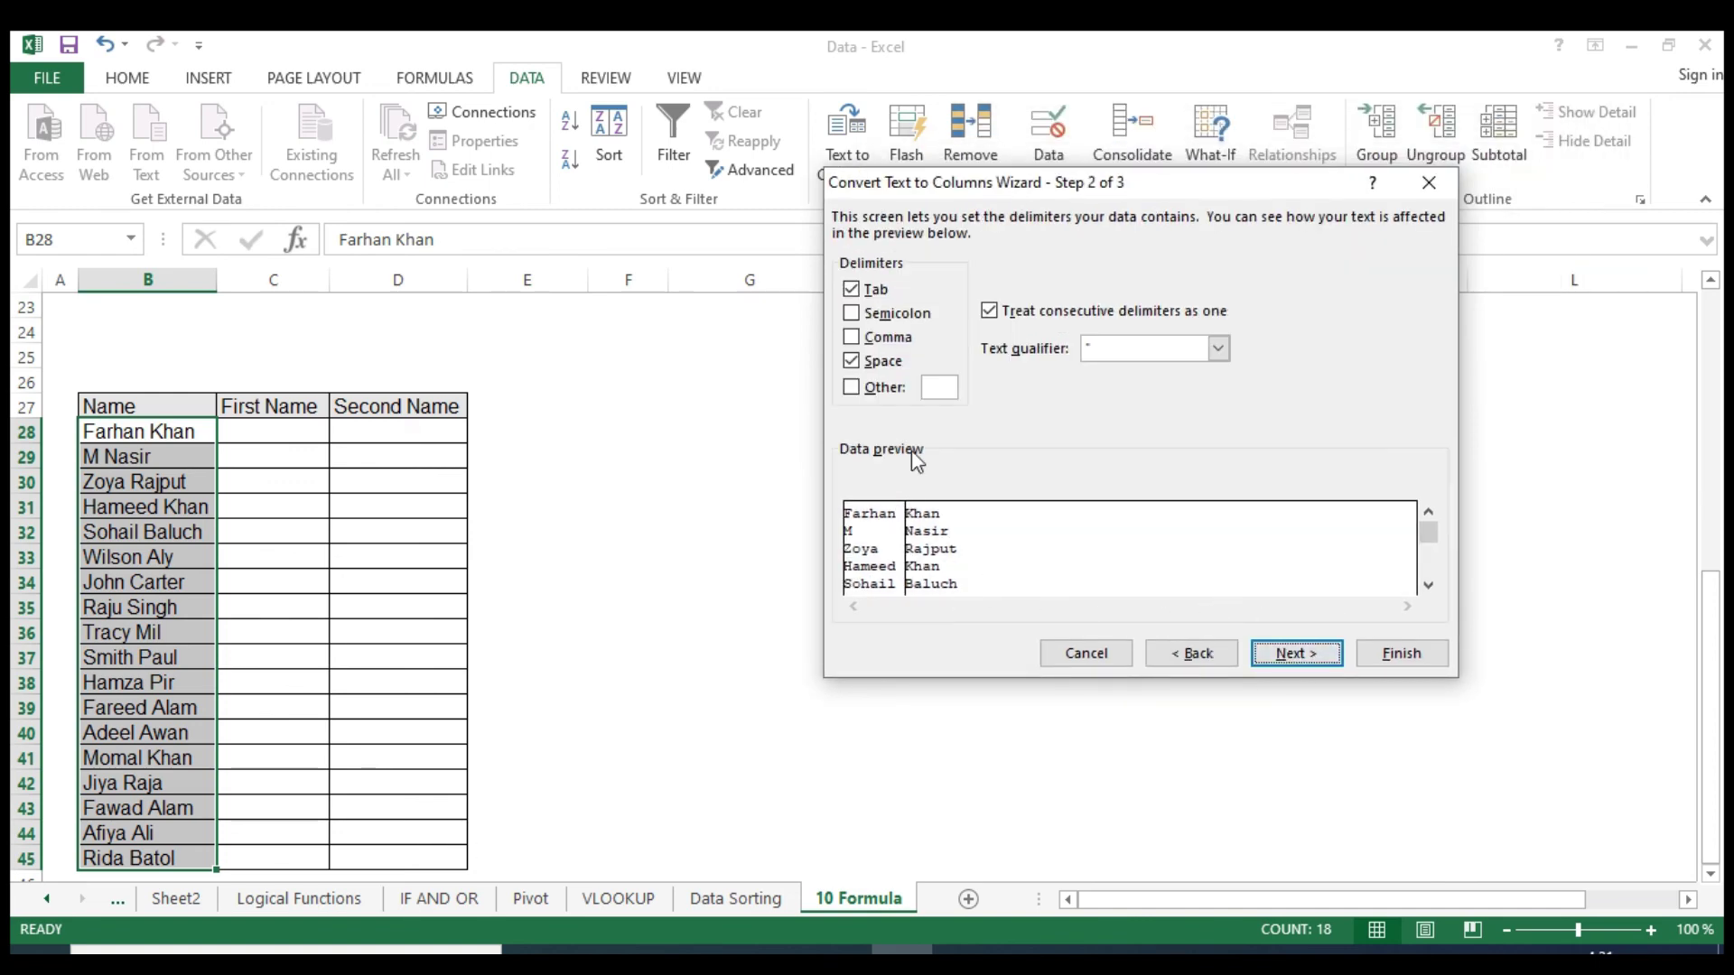
left_click(851, 361)
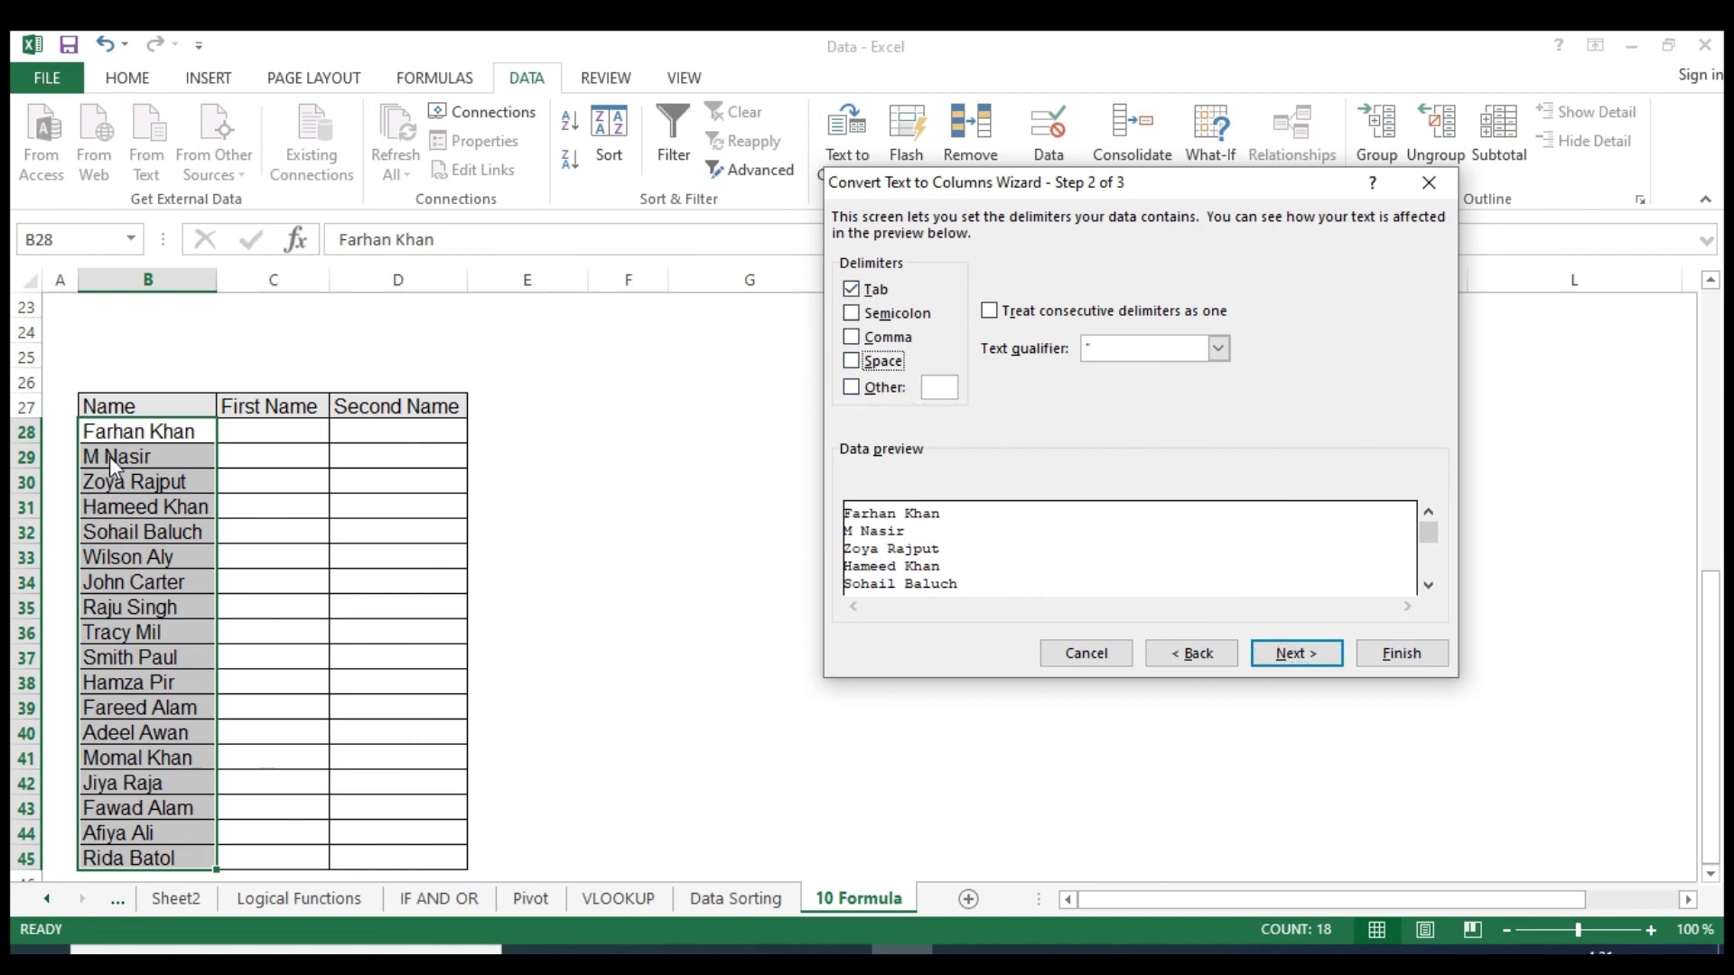
left_click(853, 362)
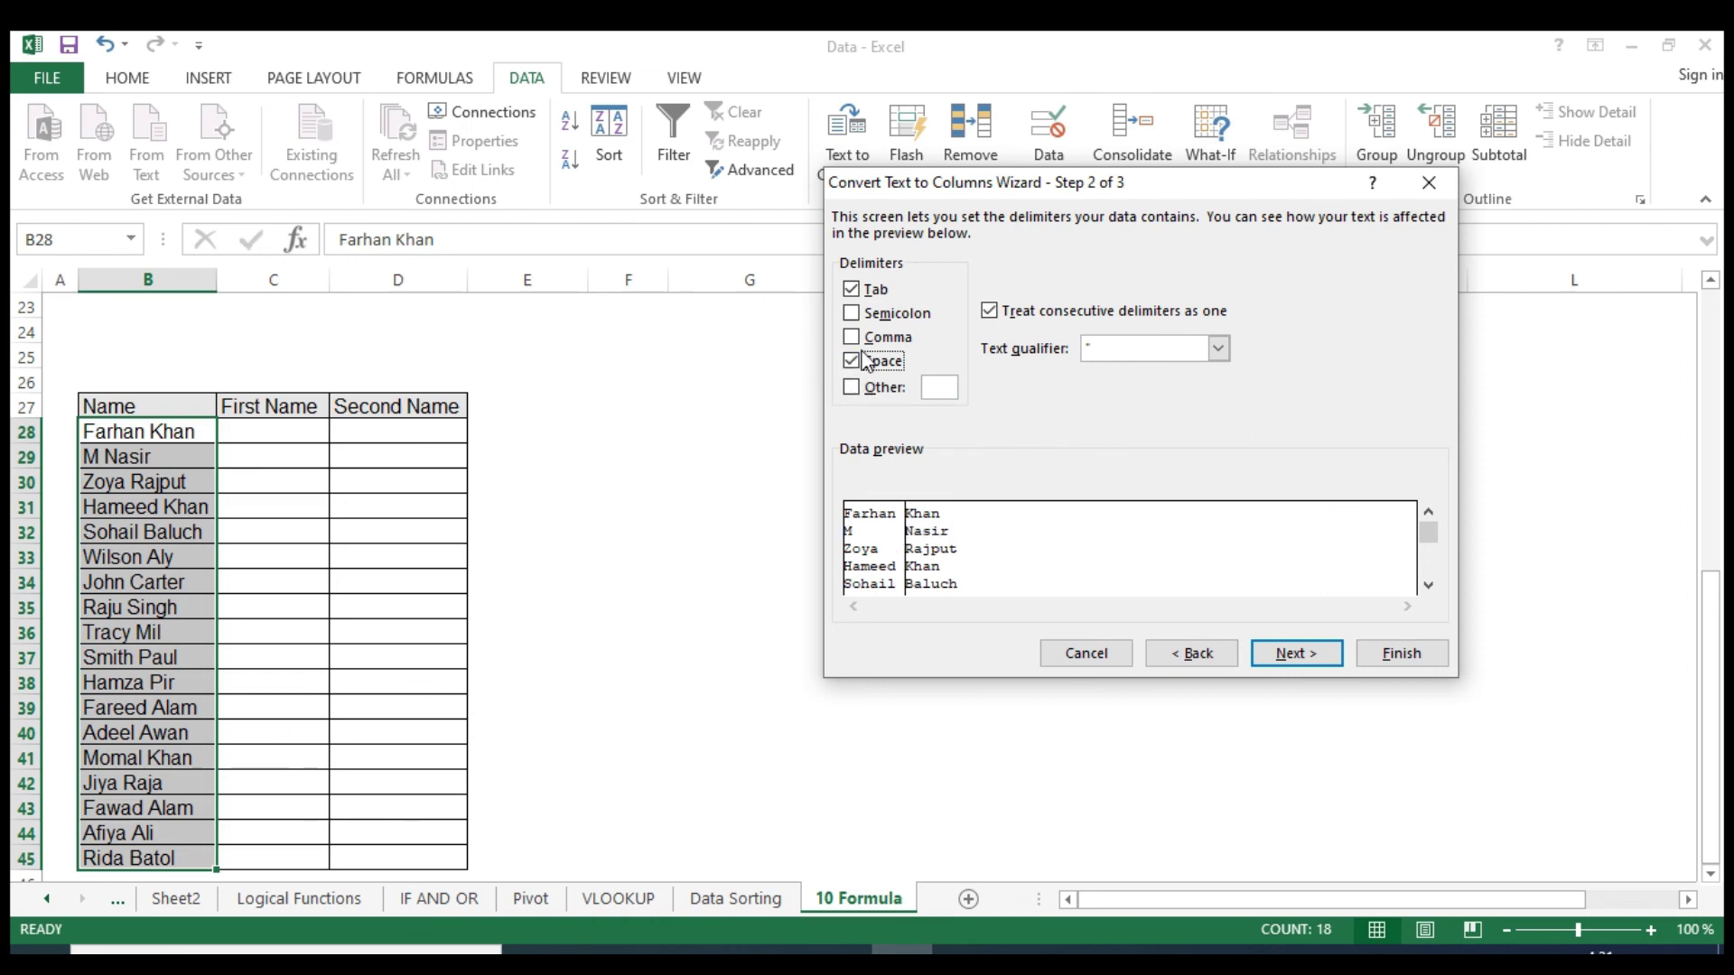
left_click(1297, 653)
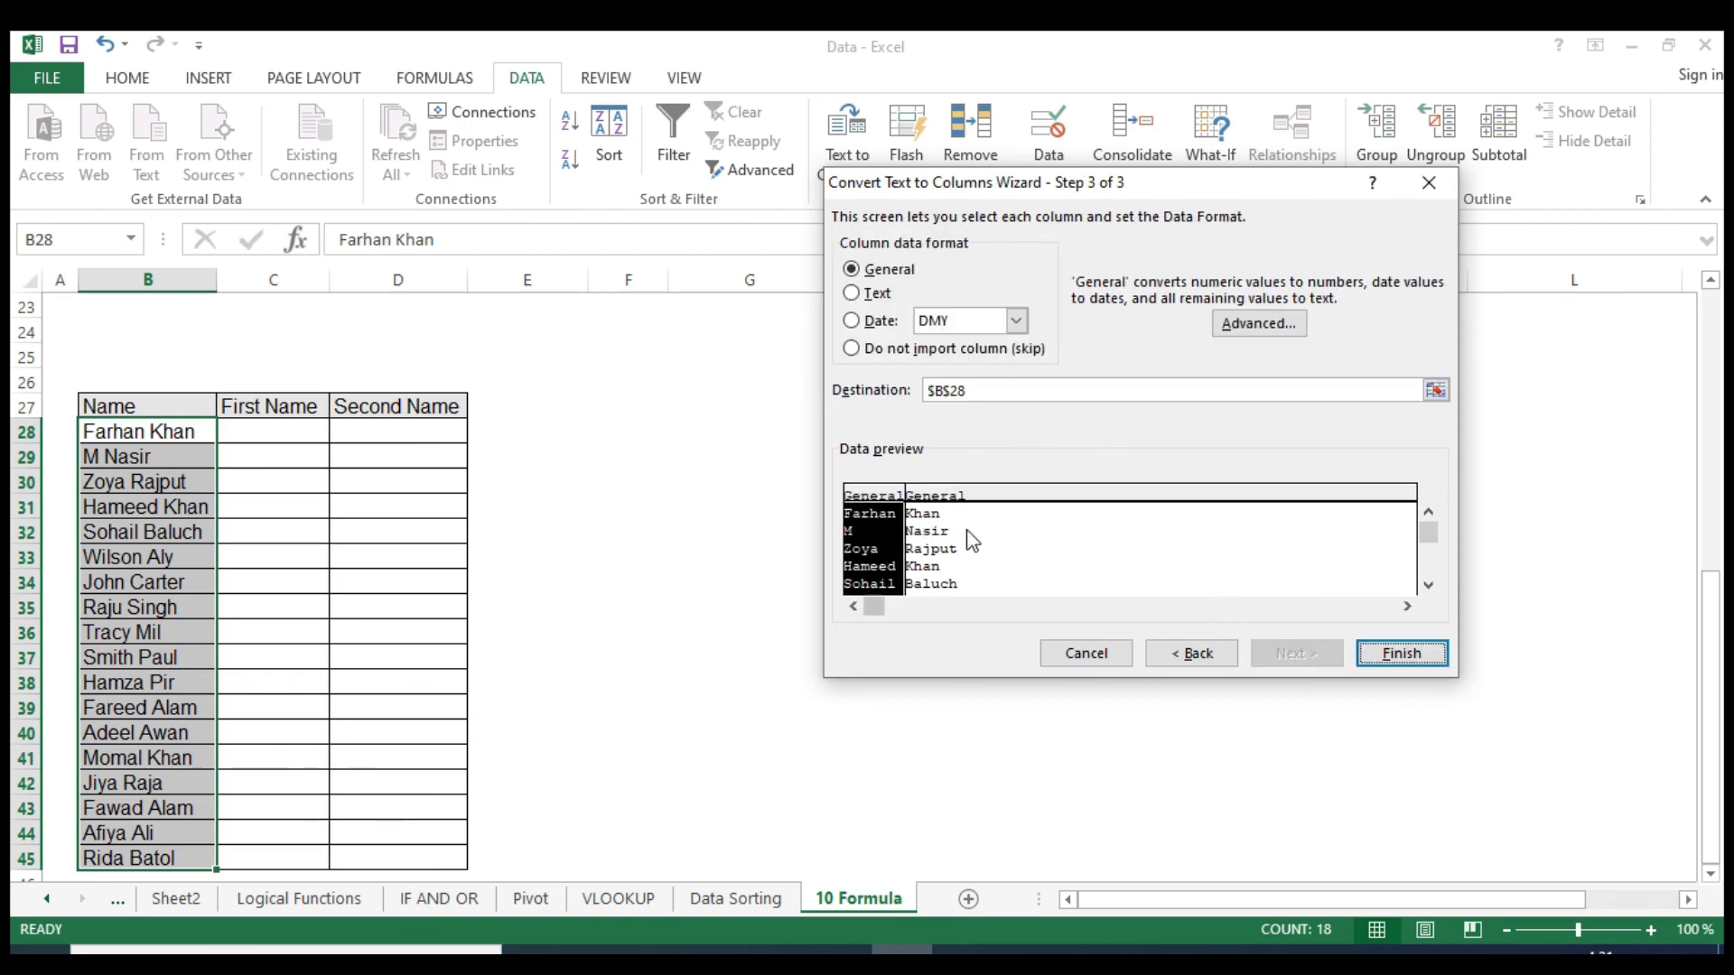
Attempt to set the split destination to C28, dismissing the invalid reference warning.
left_click(1040, 390)
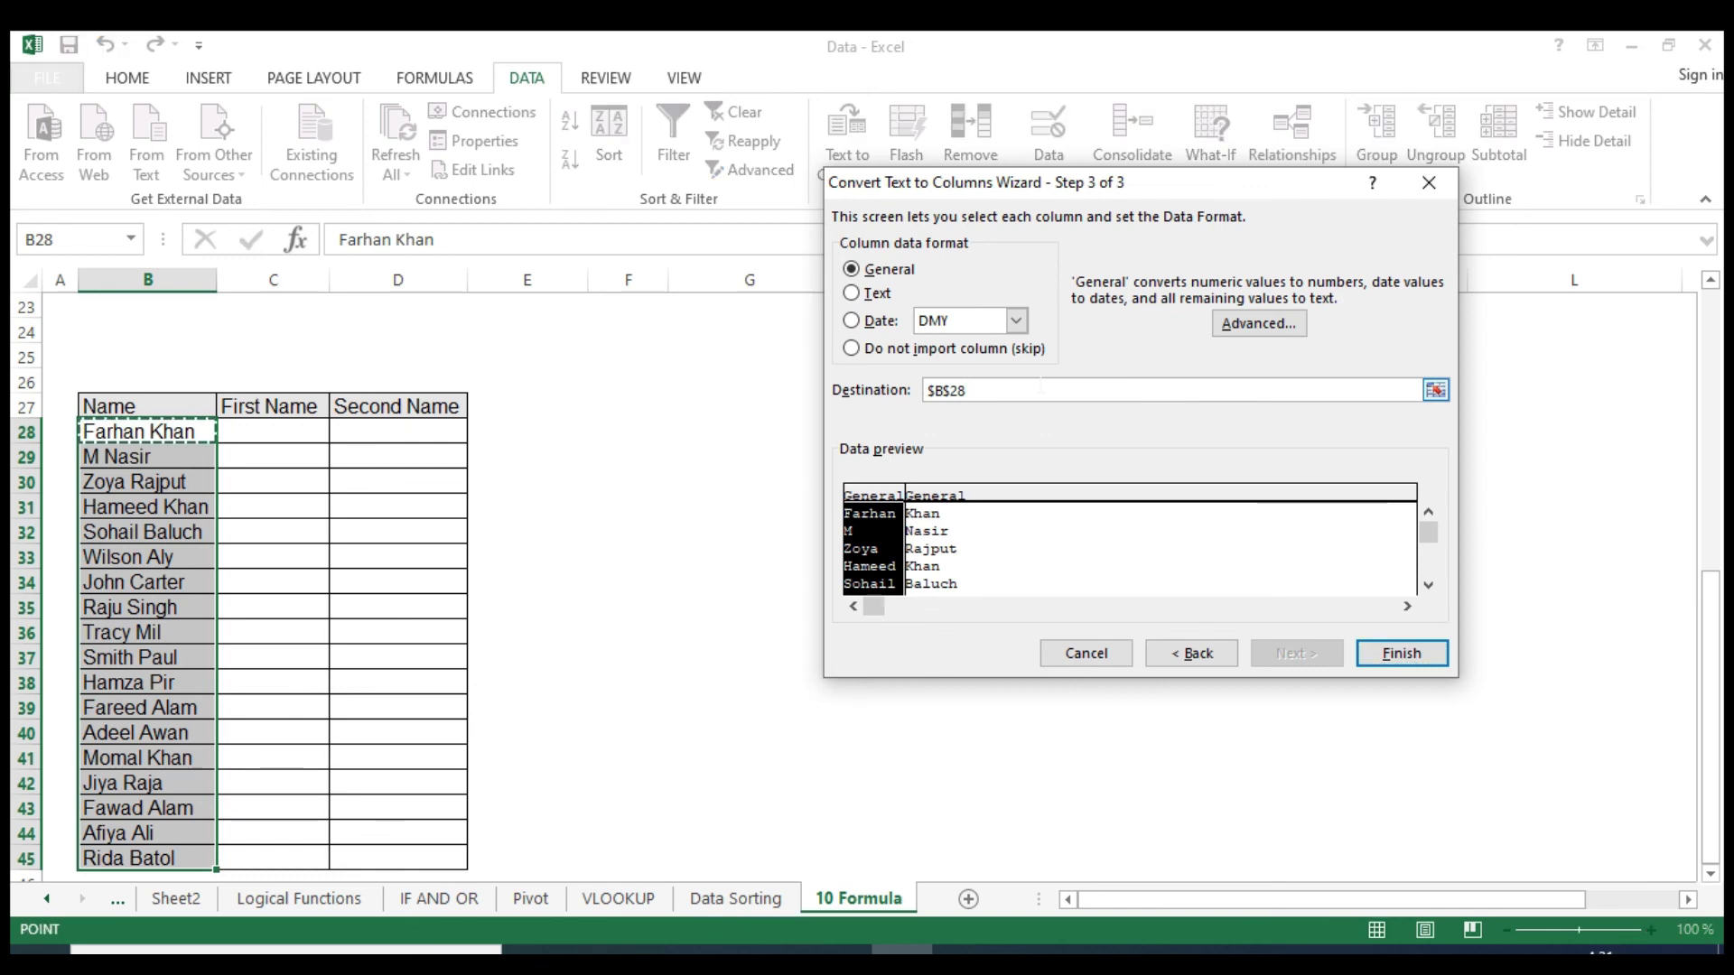
type("+")
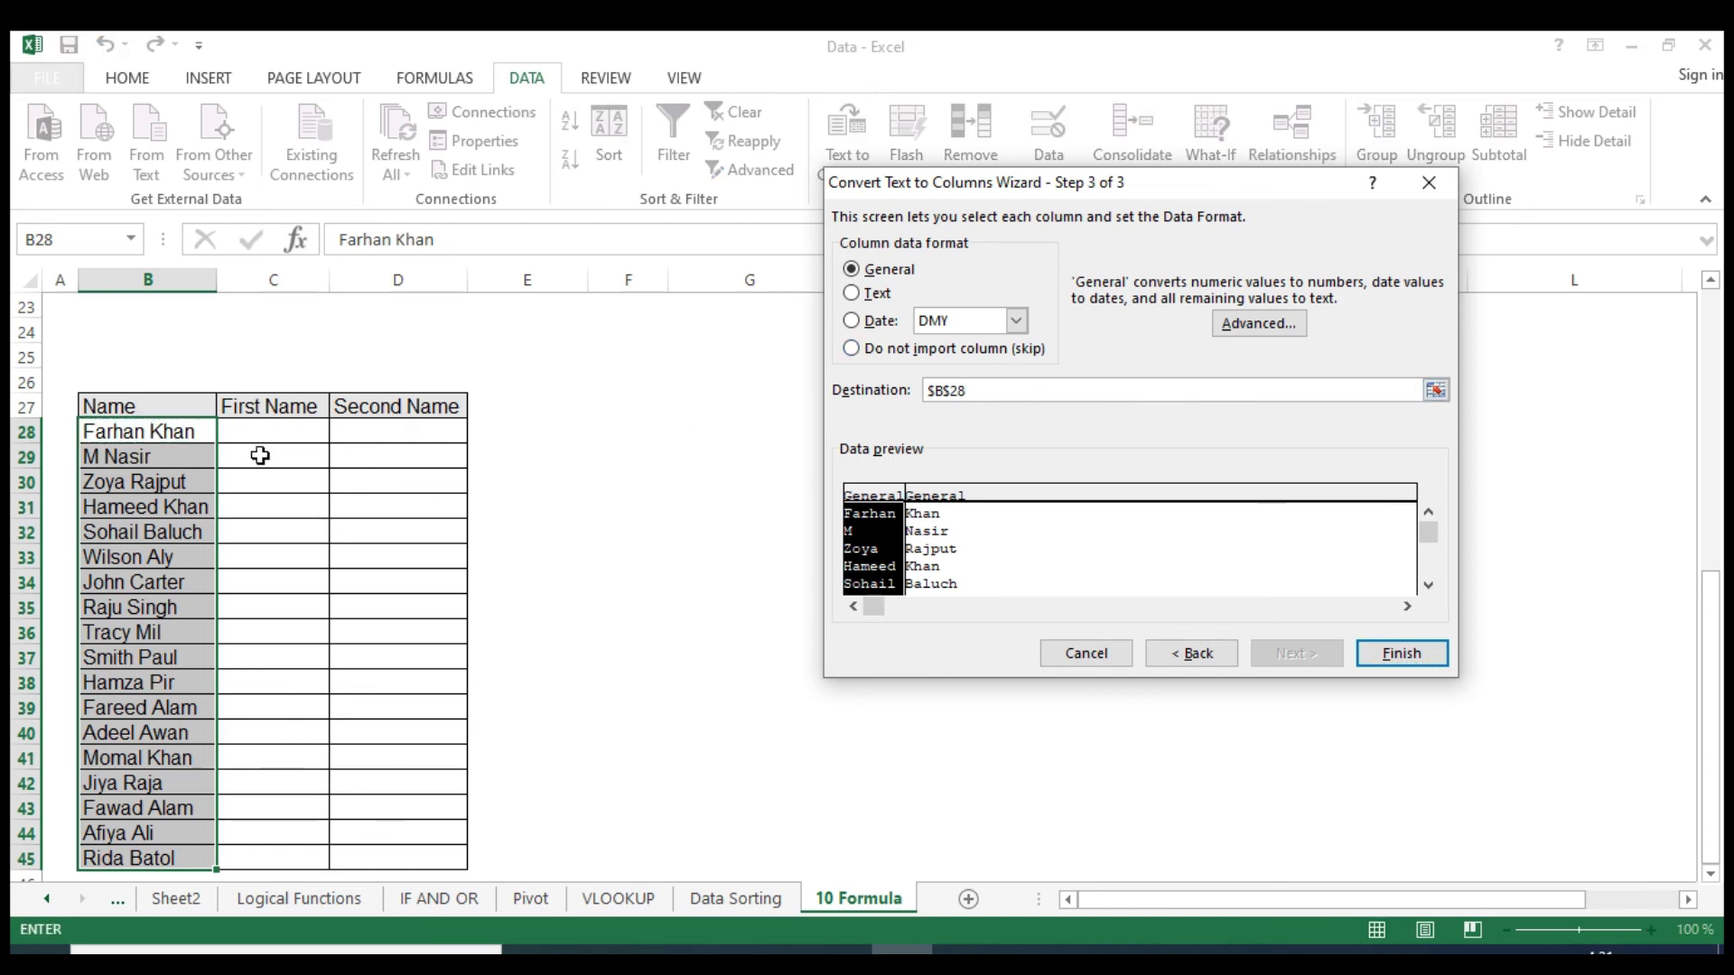
left_click(267, 433)
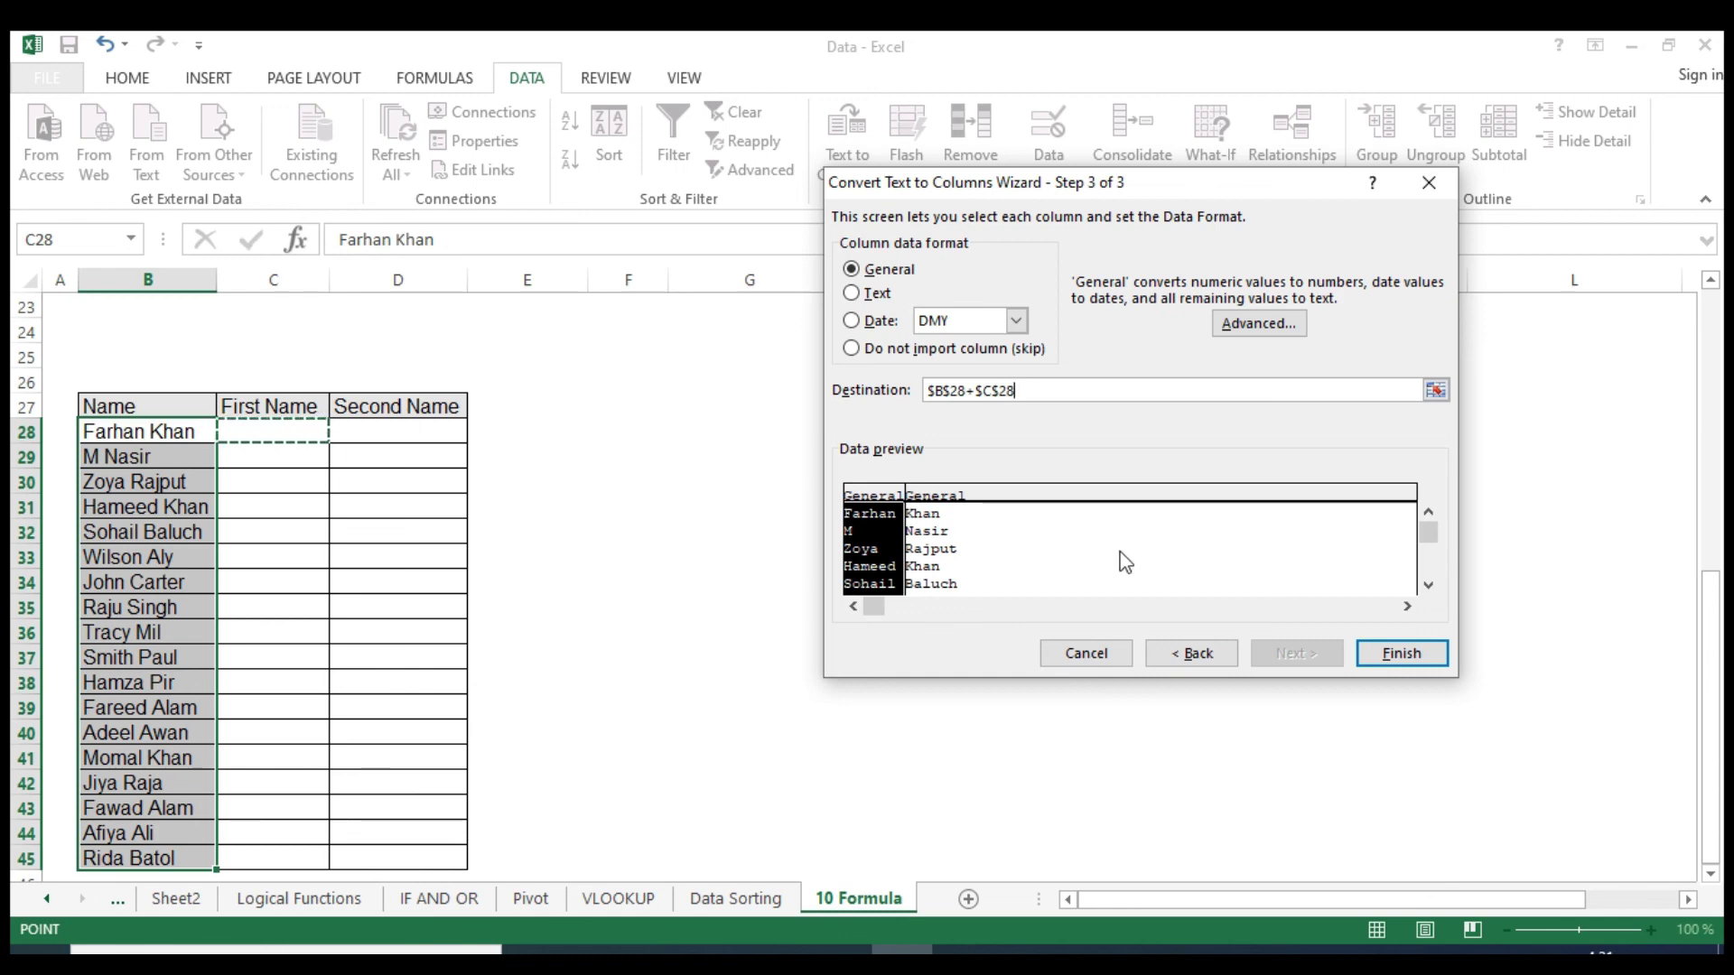
left_click(1428, 659)
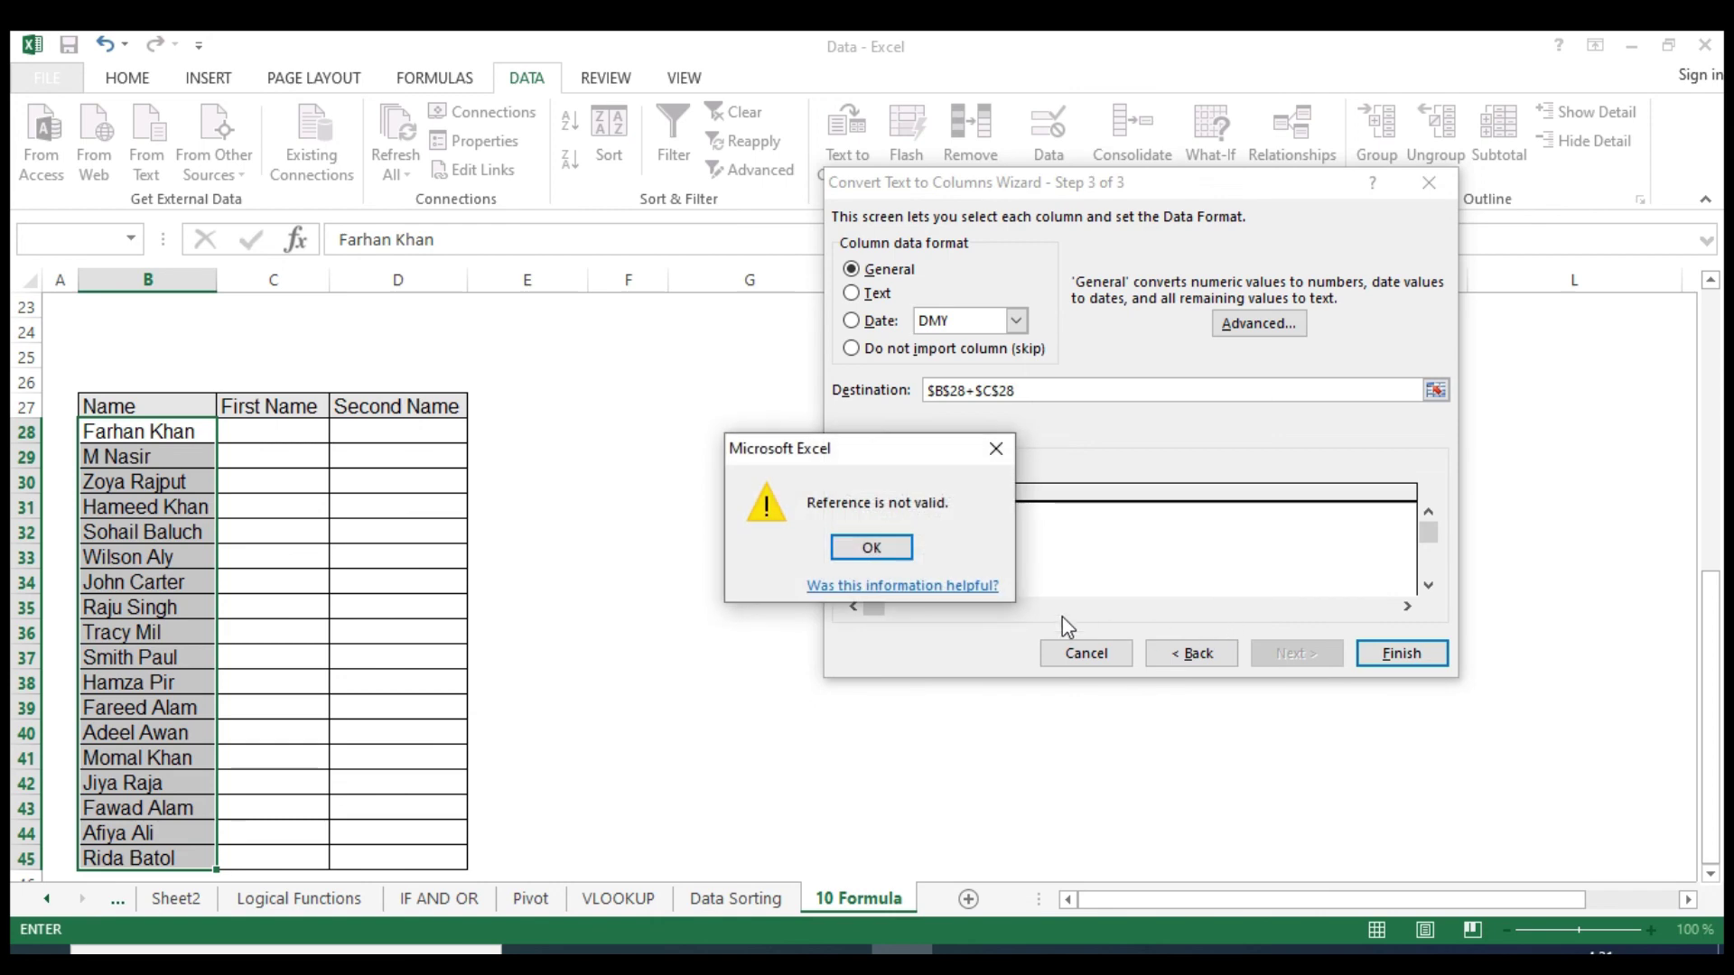
left_click(892, 553)
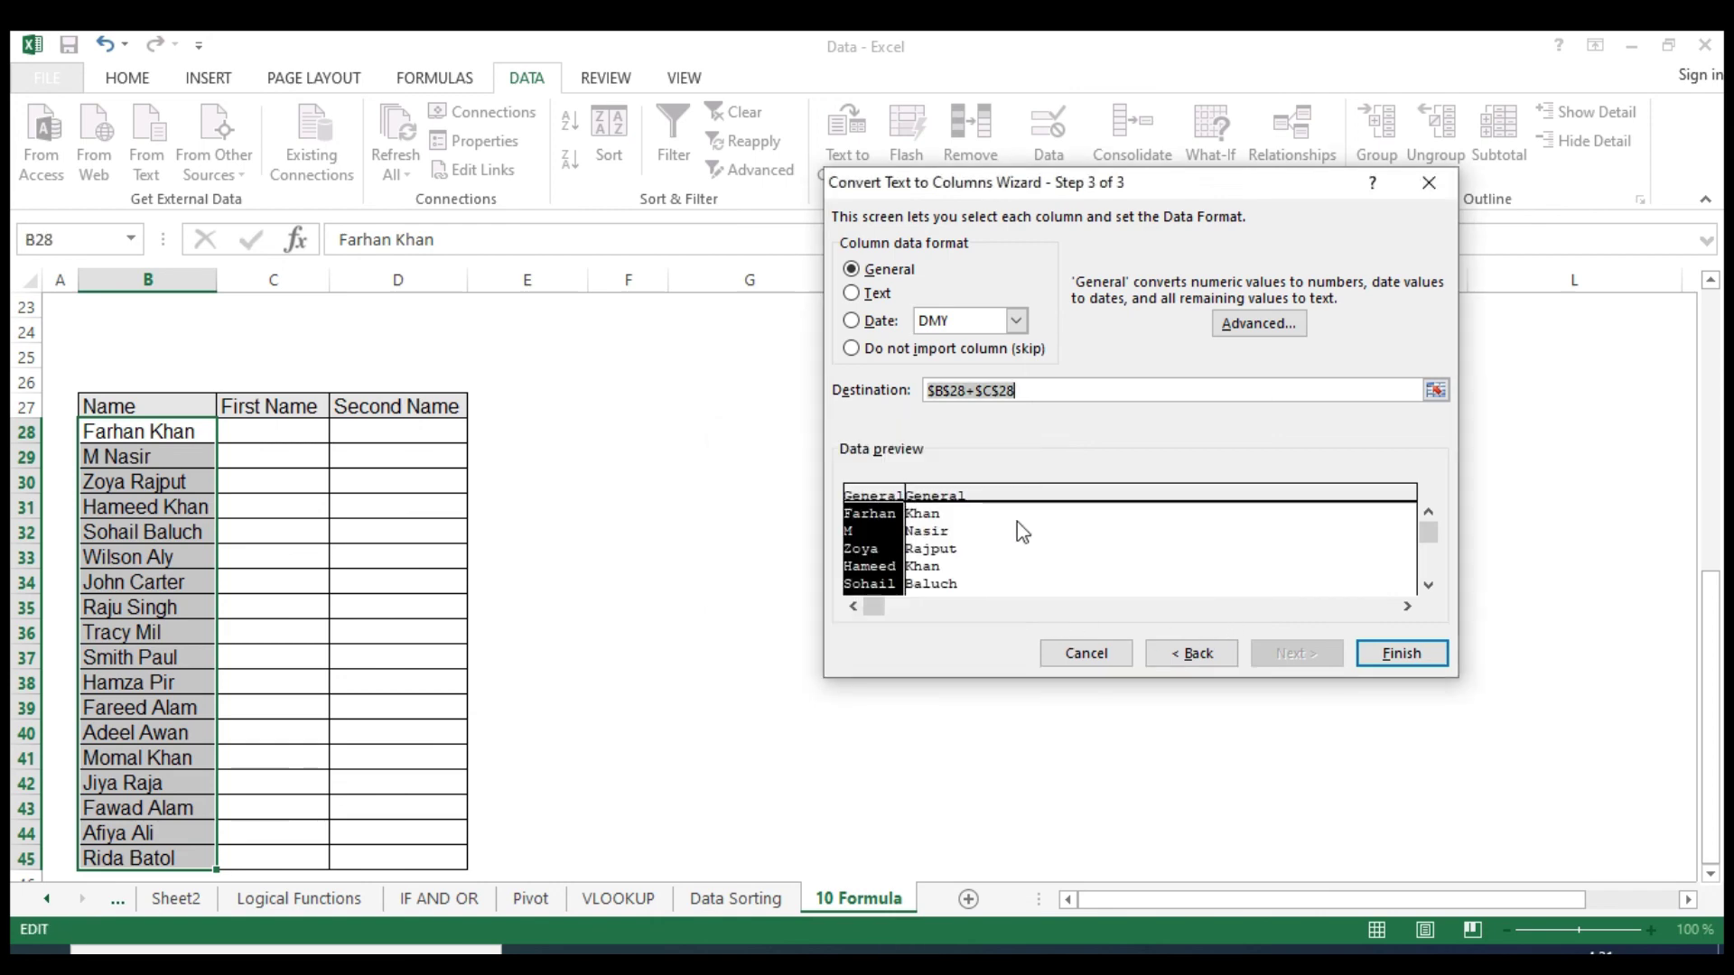
Set the destination to $C$28 and finish splitting names into First and Second Name.
left_click(1435, 391)
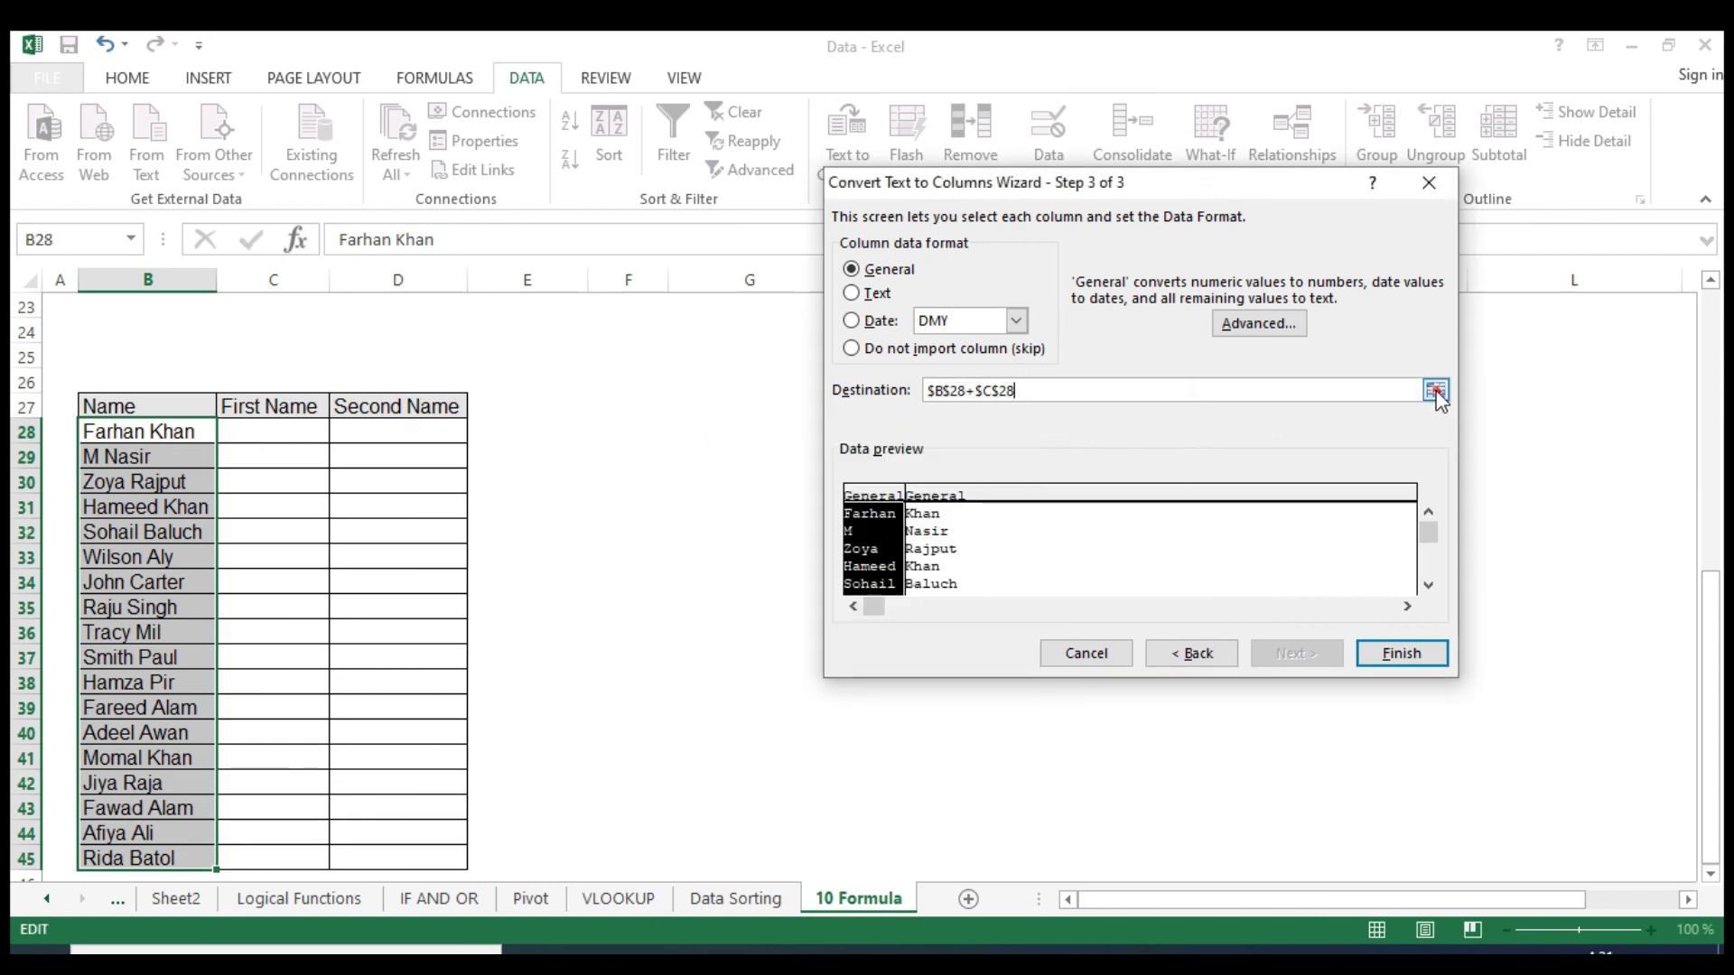
left_click(294, 431)
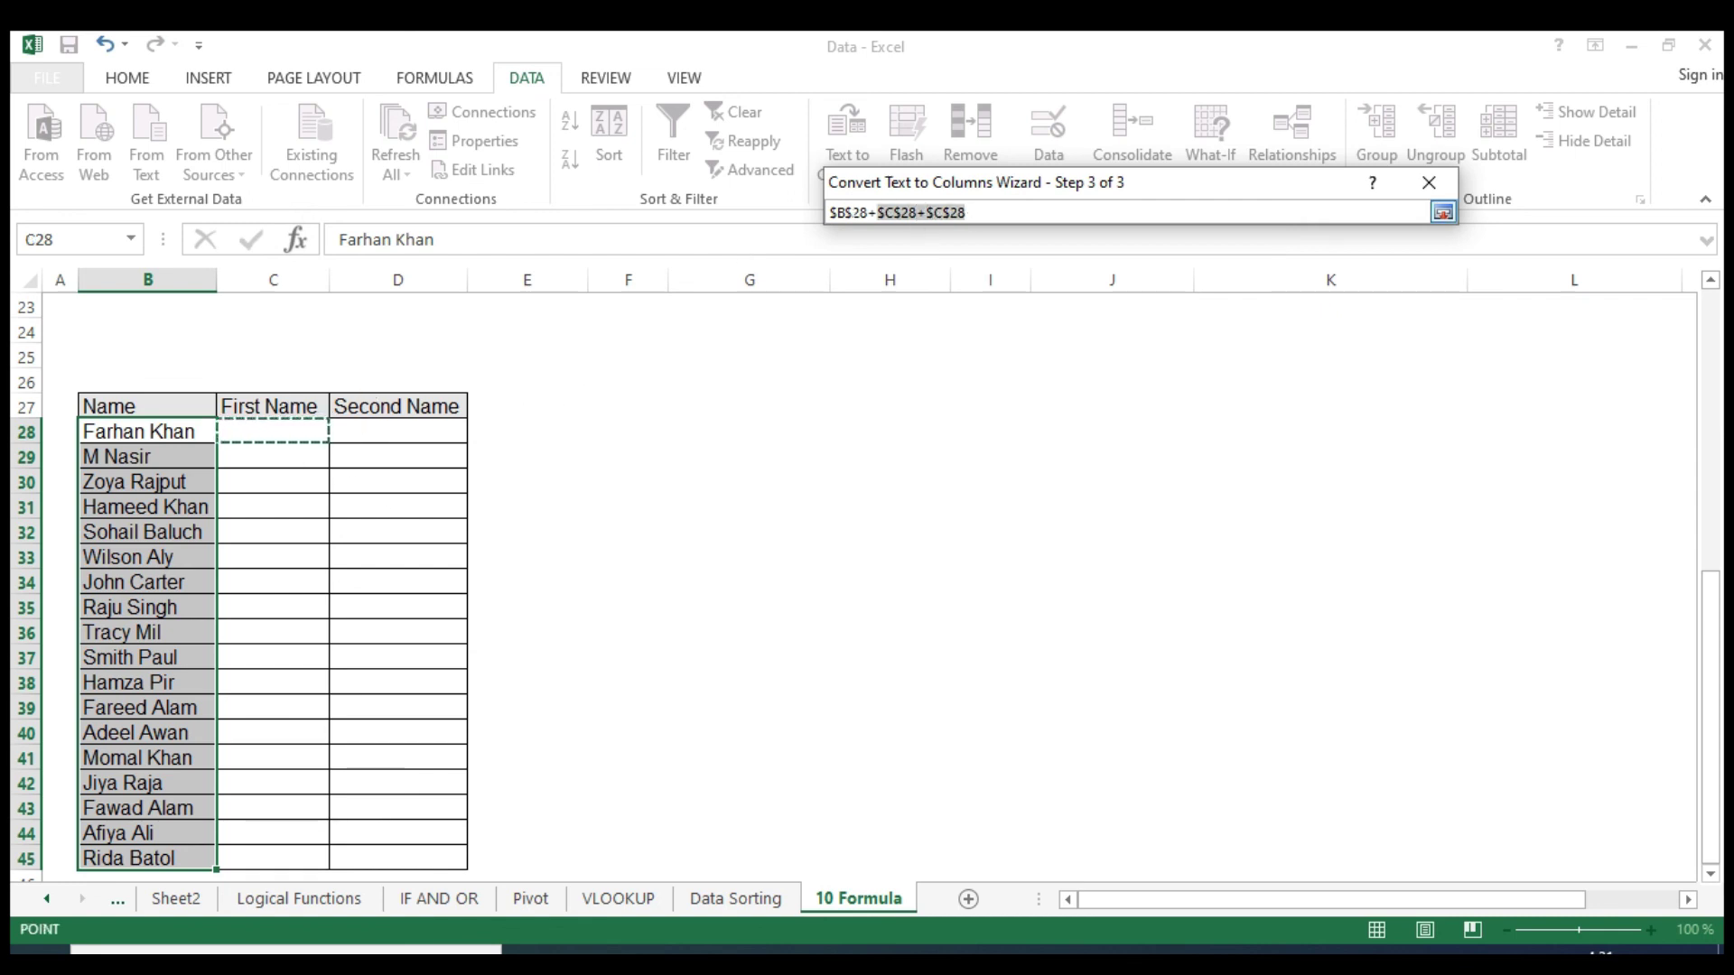
left_click_drag(951, 223, 779, 212)
key("BackSpace")
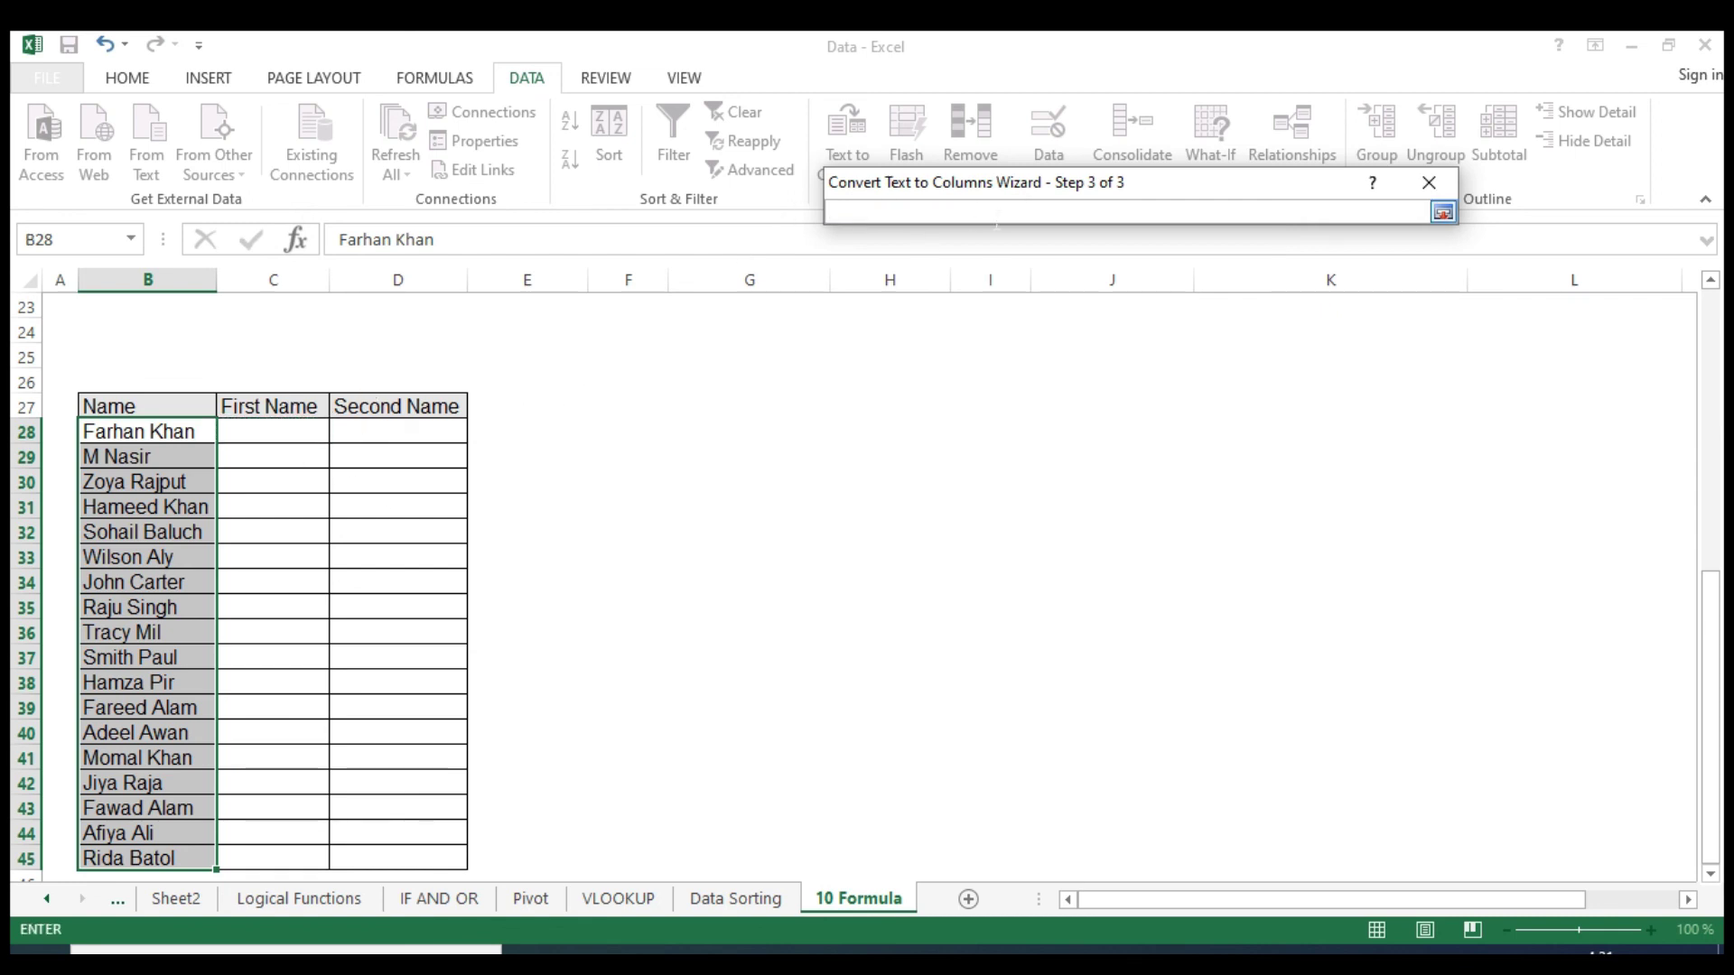
left_click(304, 434)
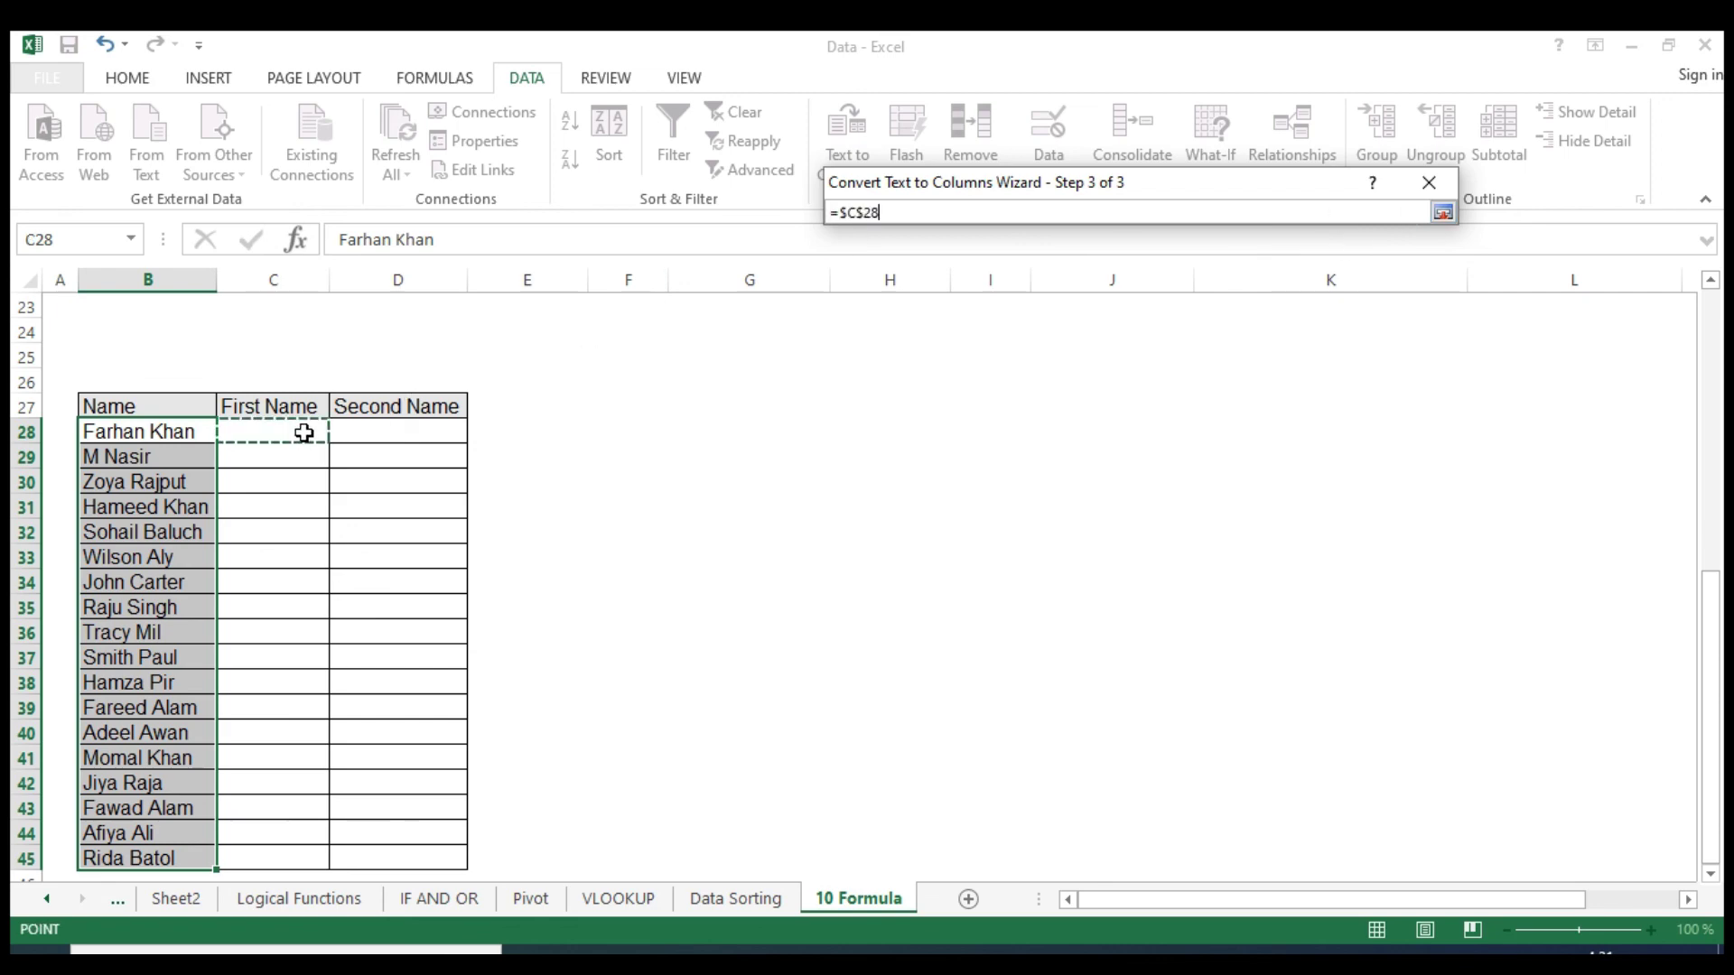
left_click(1443, 213)
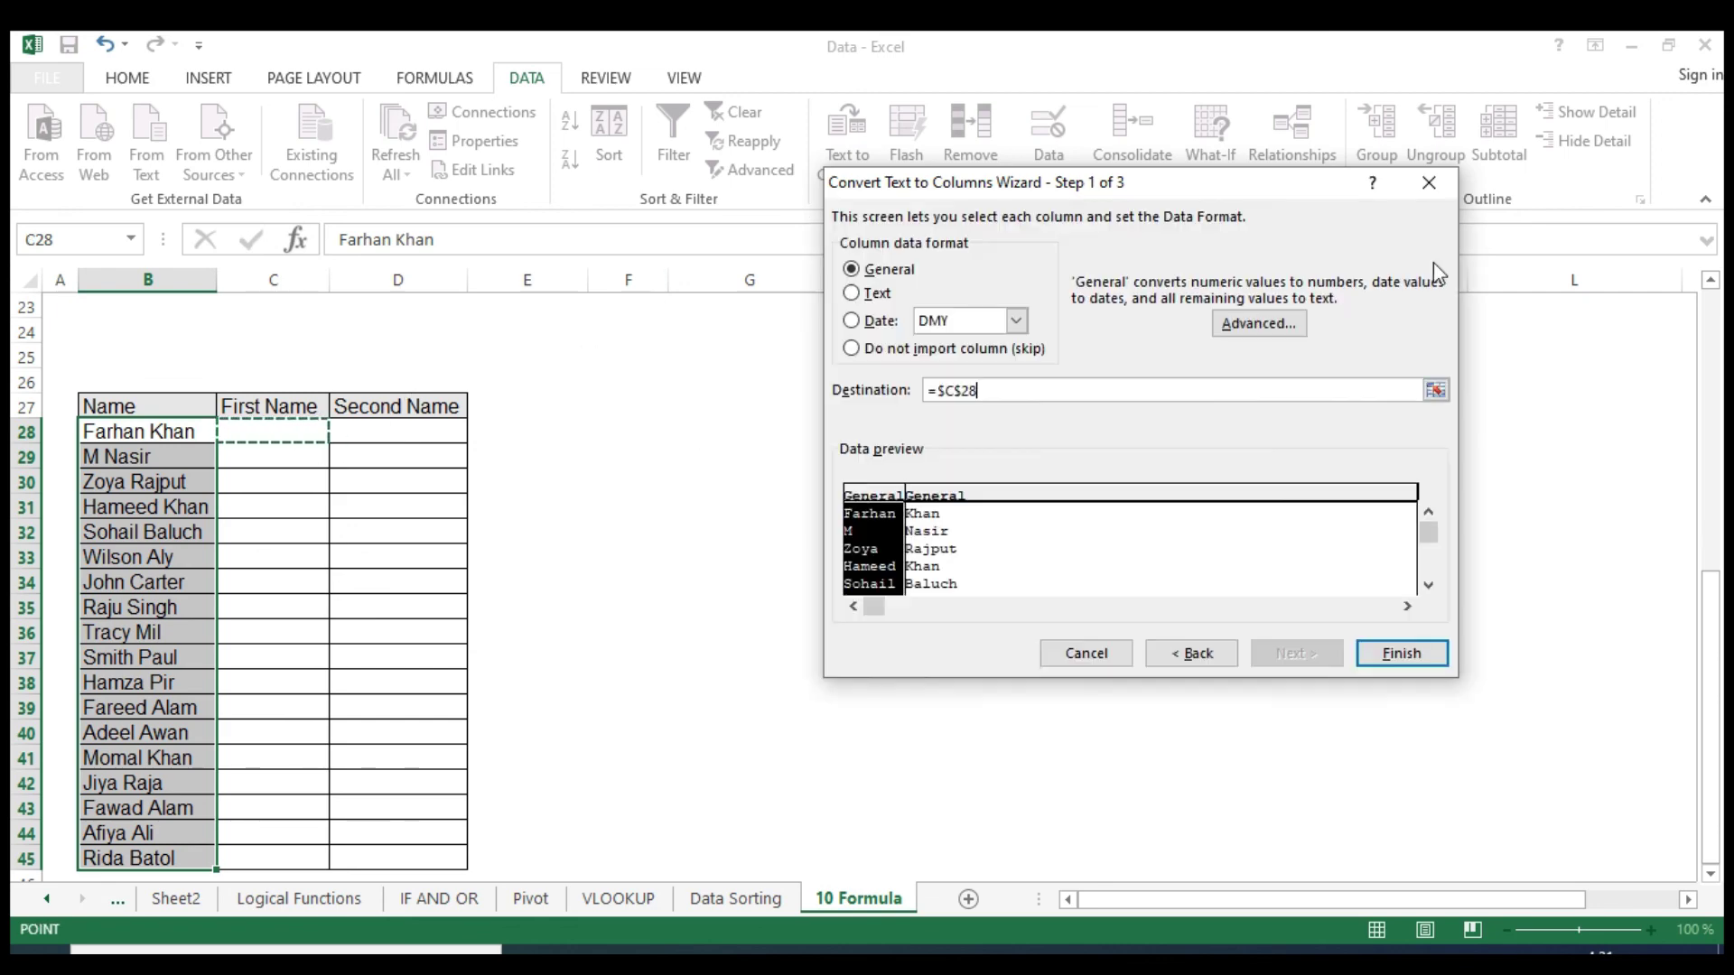
left_click(1404, 656)
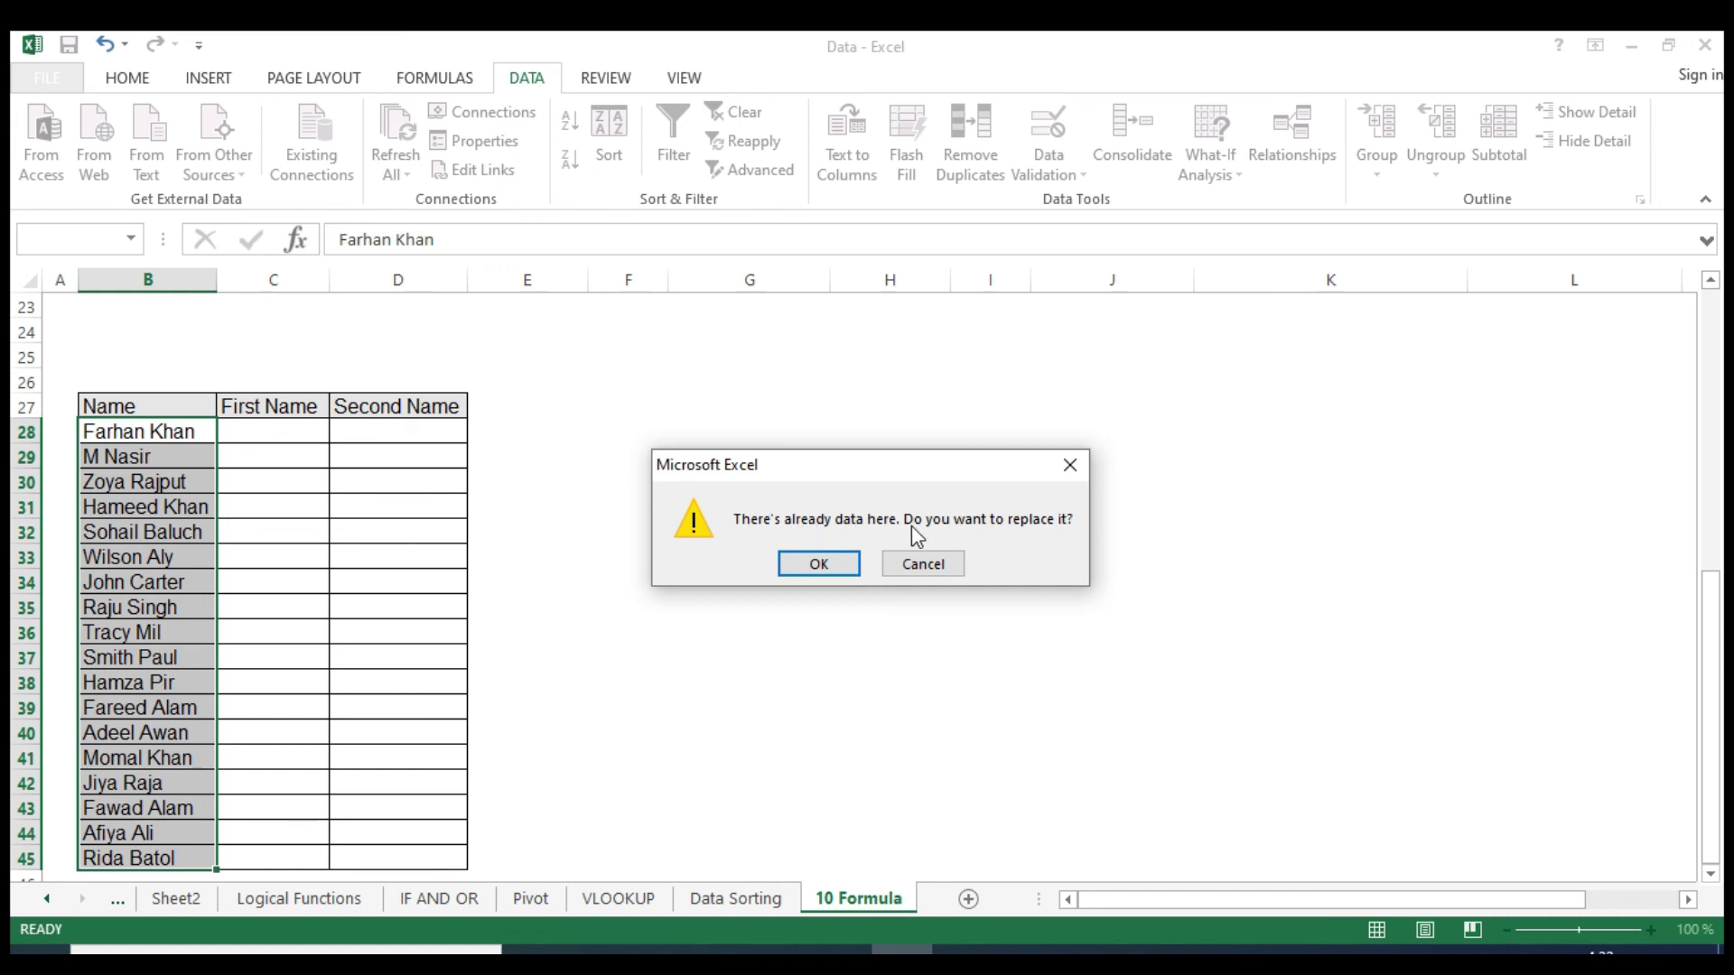
left_click(826, 566)
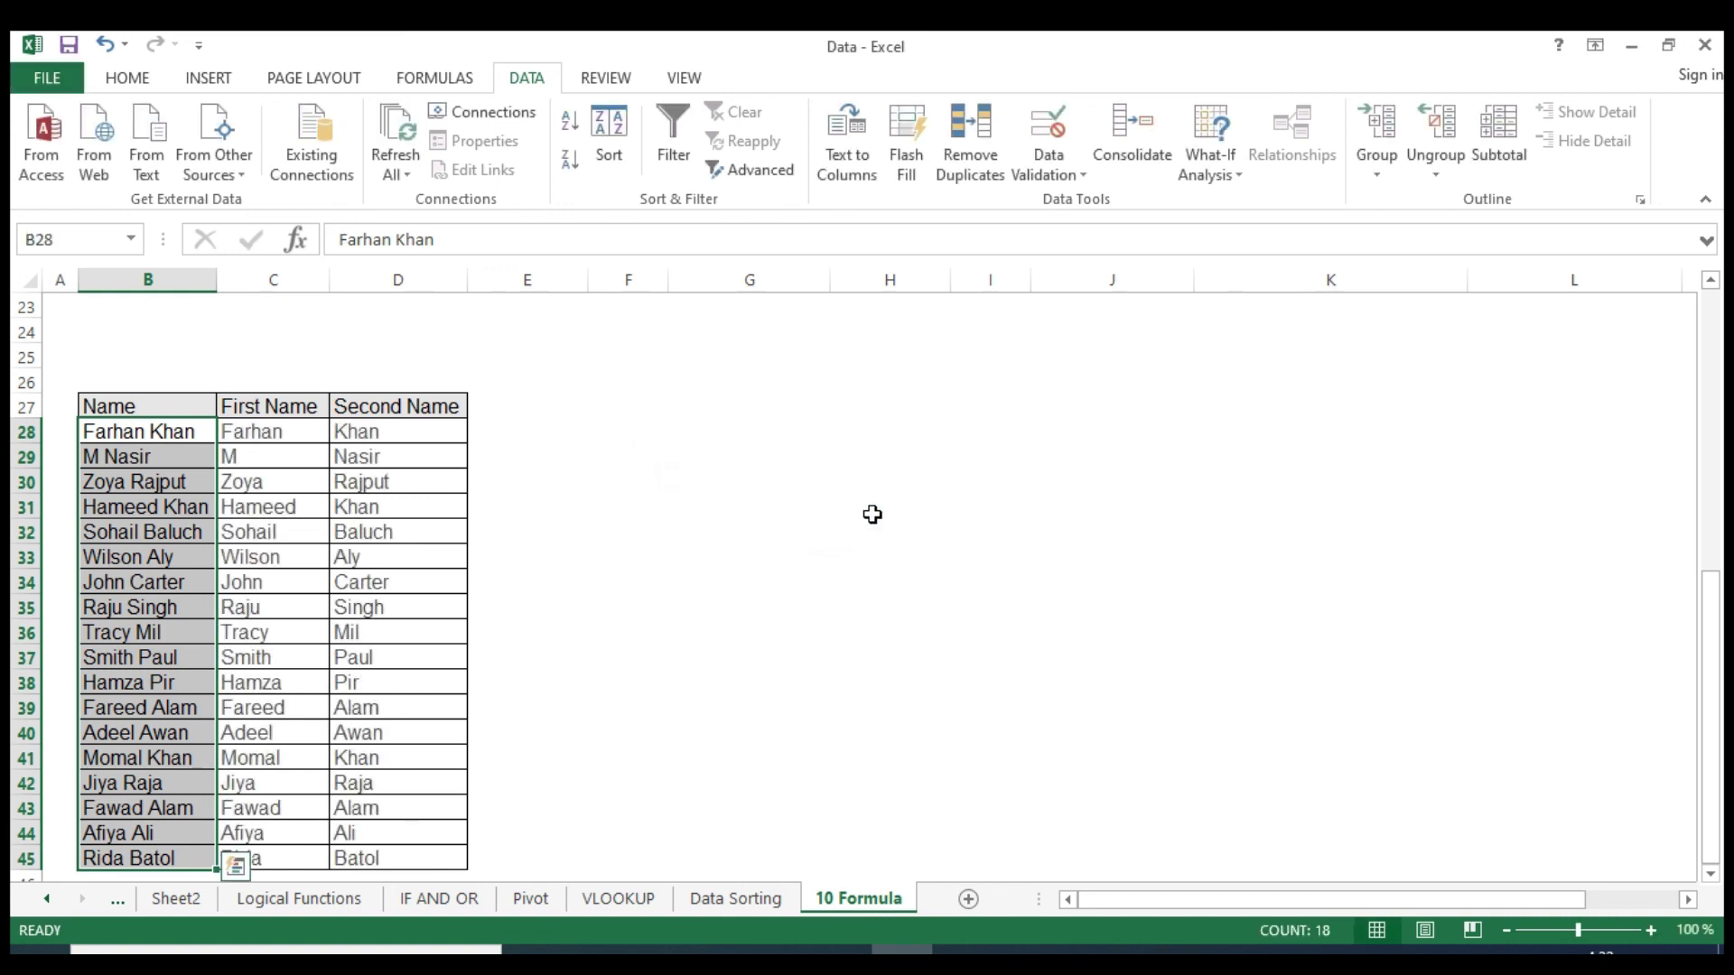
left_click(261, 459)
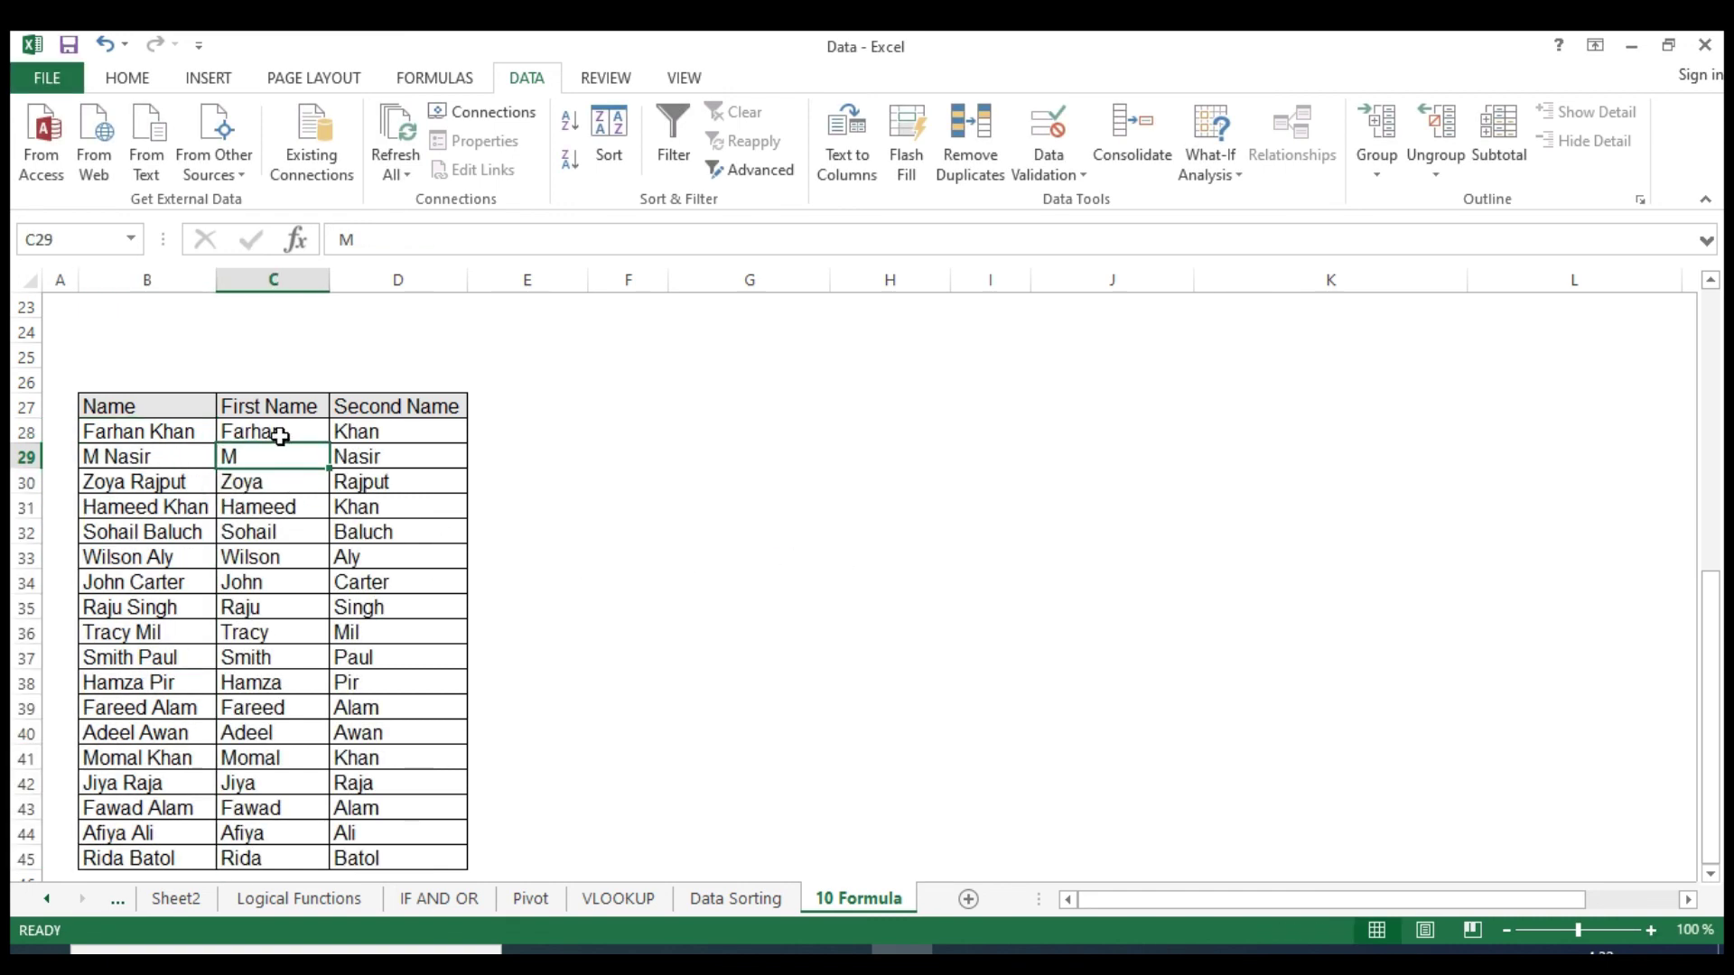
left_click(278, 434)
left_click(392, 440)
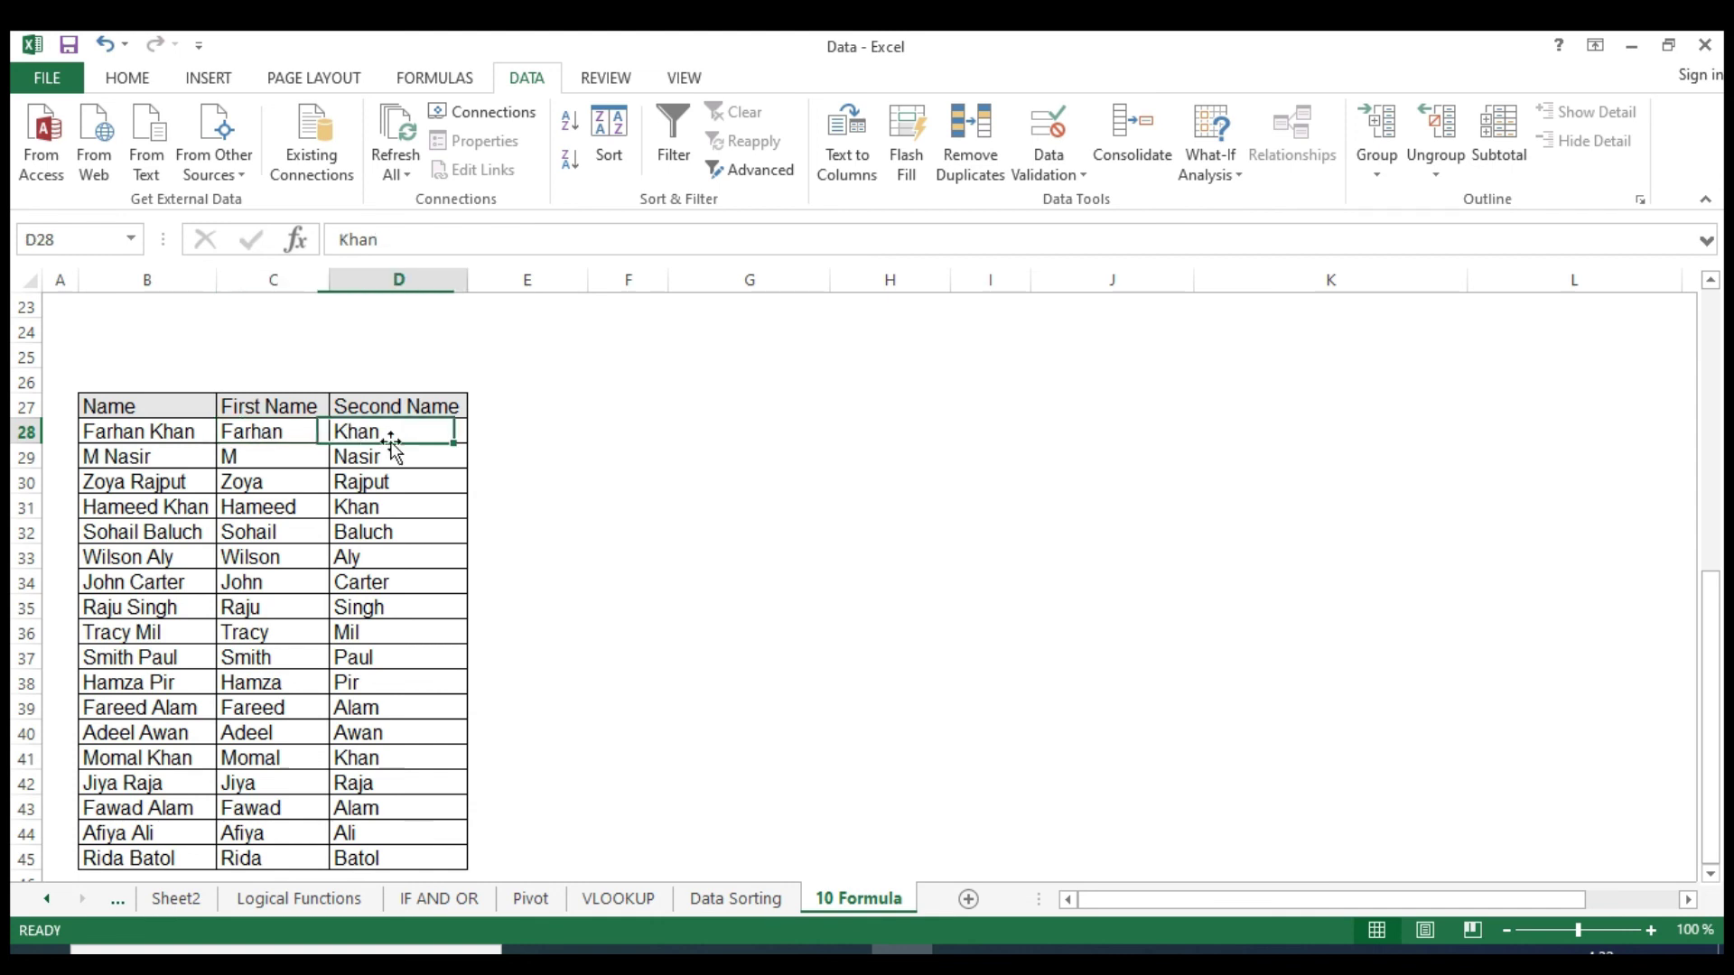
left_click(278, 436)
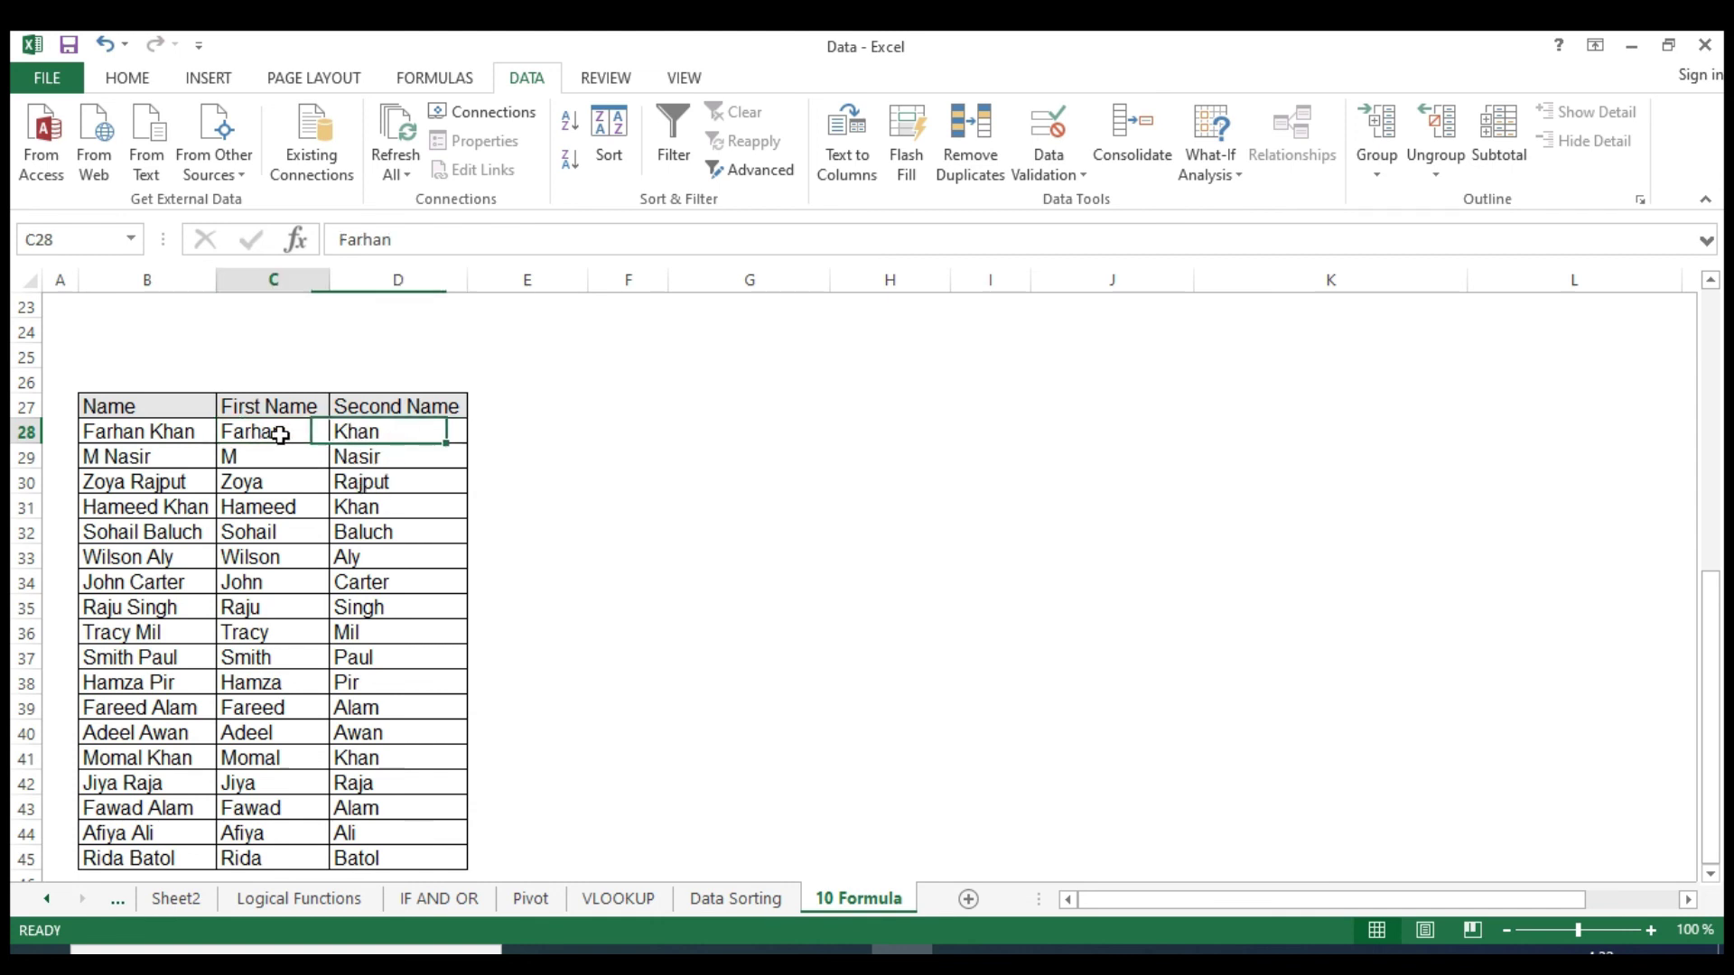
left_click(375, 434)
left_click_drag(268, 436, 388, 856)
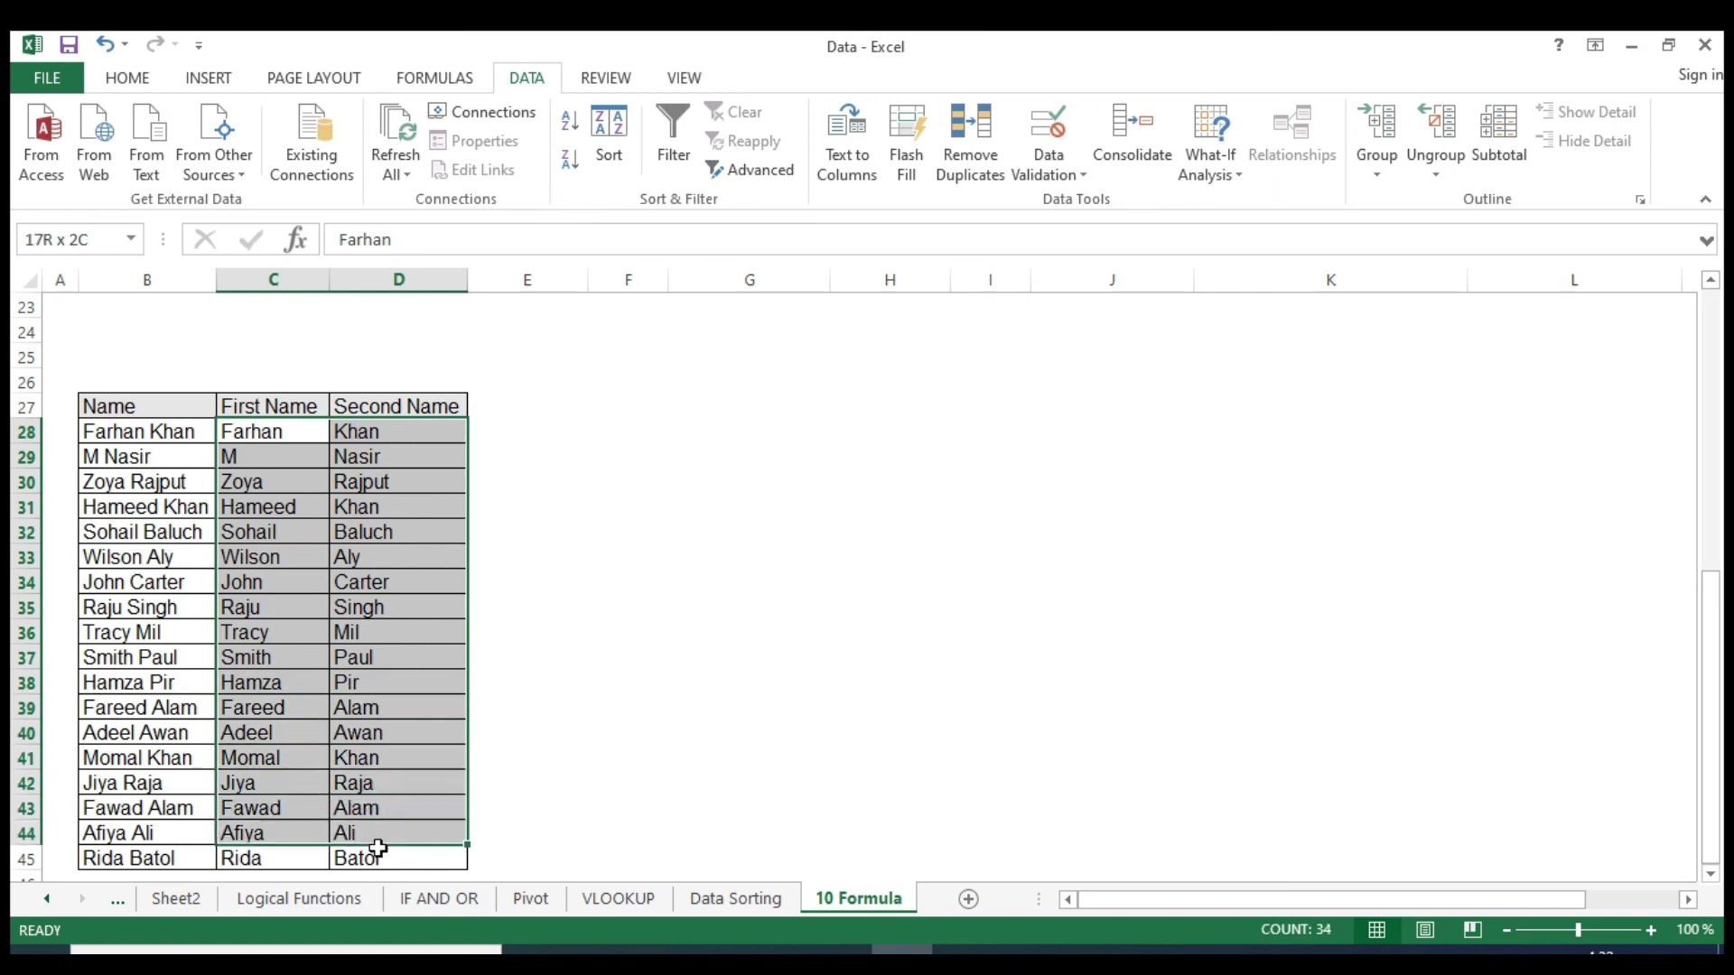
left_click(381, 591)
left_click_drag(253, 440, 376, 849)
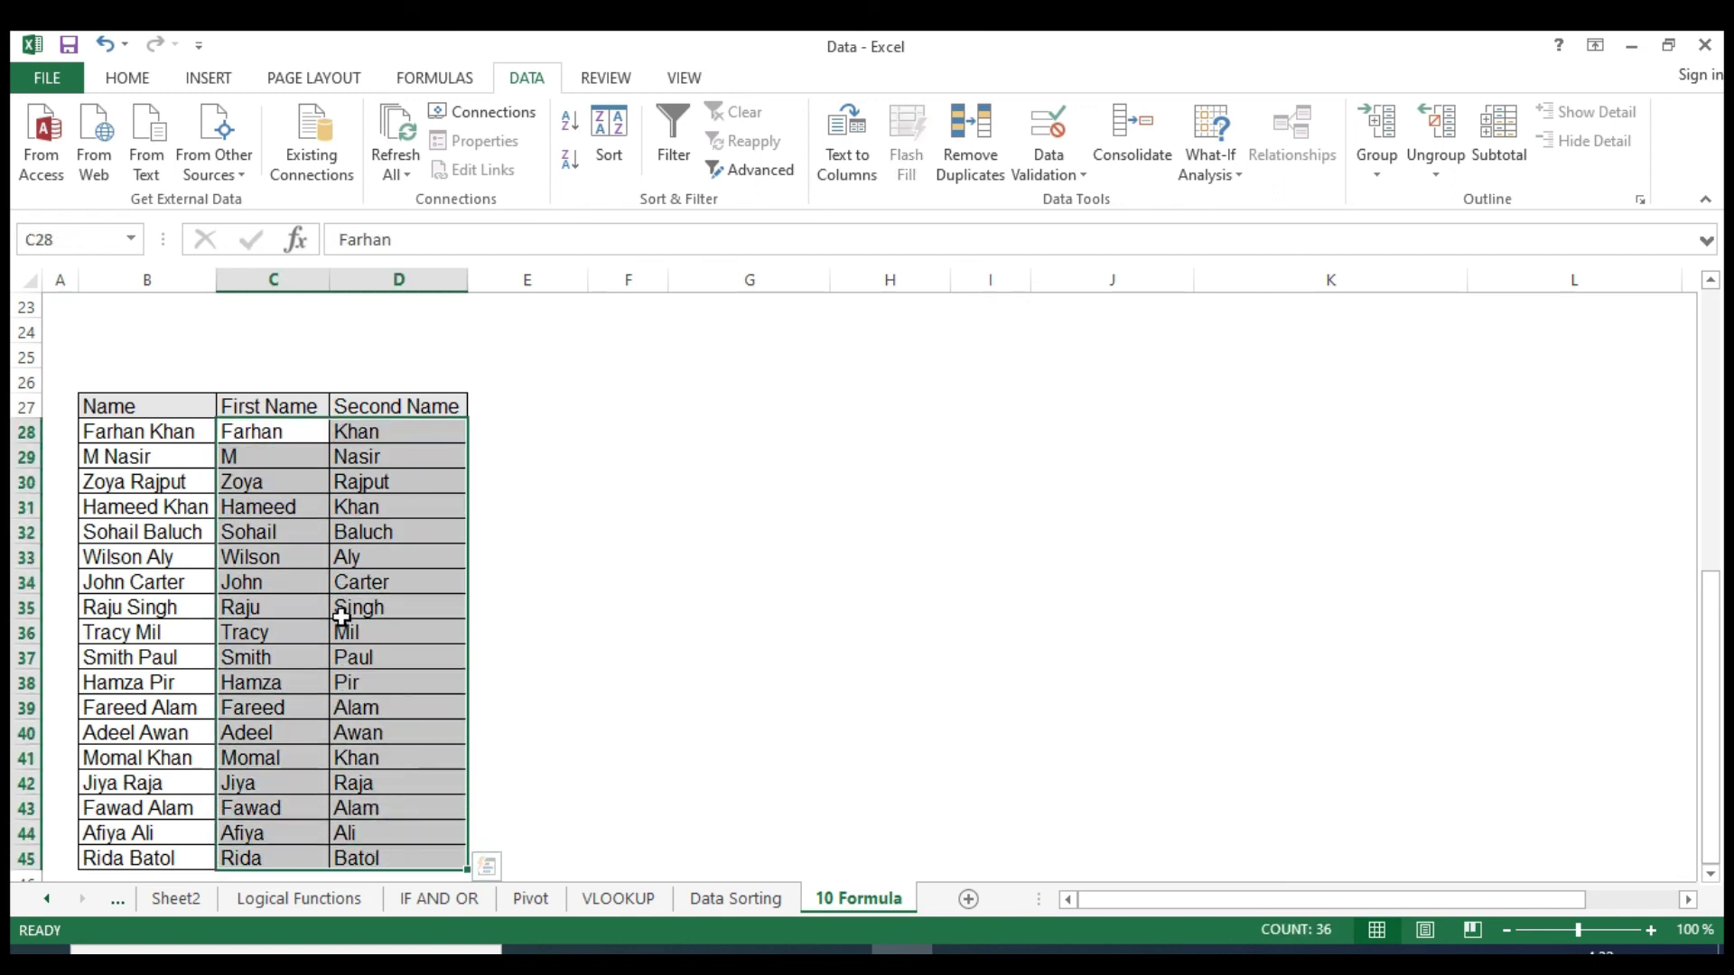
left_click(370, 582)
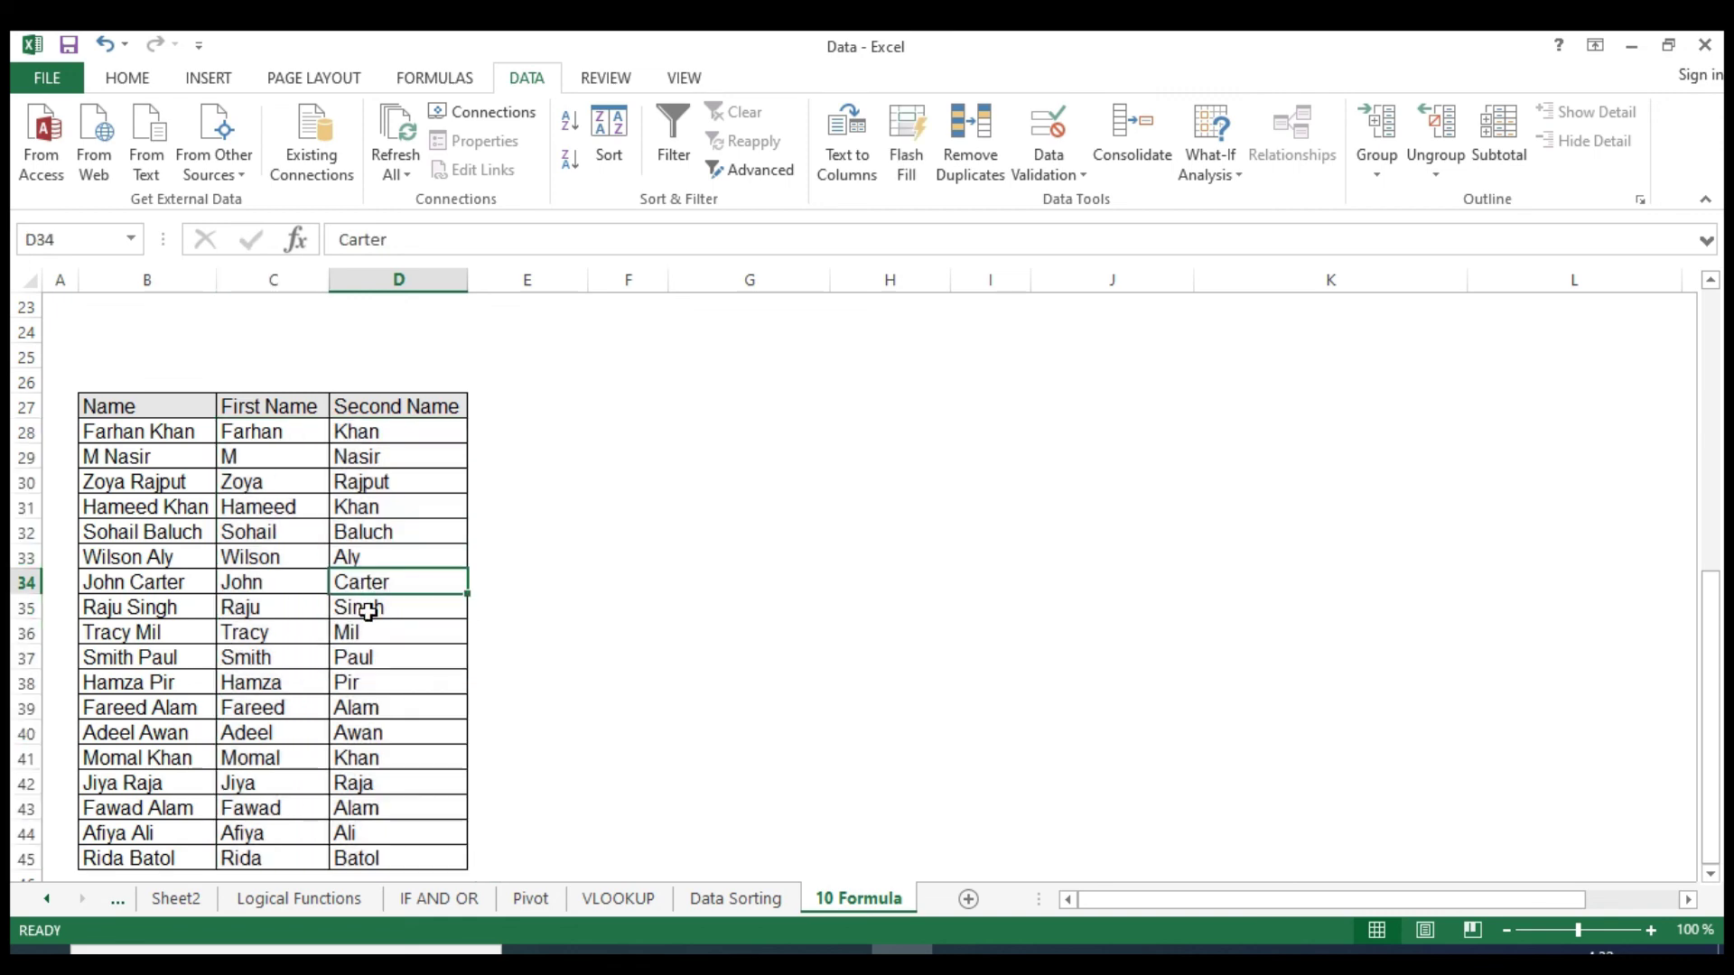